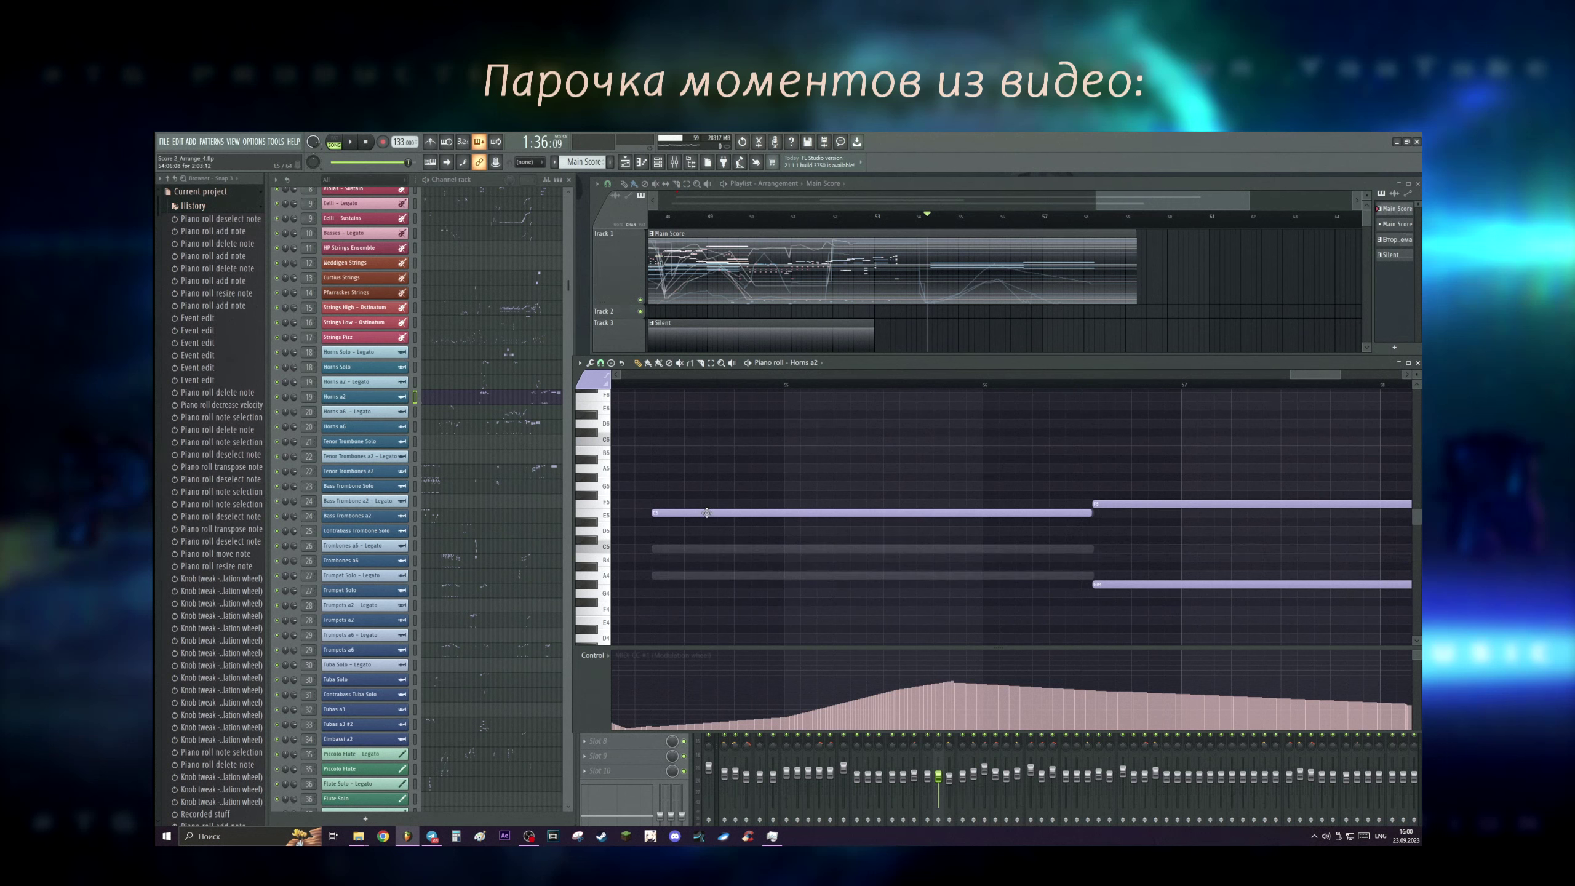
Play the Horns a2 passage and draw a modulation-wheel curve for its sustained notes.
{"action": "key", "text": "space"}
{"action": "mouse_move", "coordinate": [679, 725]}
{"action": "left_mouse_down"}
{"action": "mouse_move", "coordinate": [823, 720]}
{"action": "mouse_move", "coordinate": [950, 678]}
{"action": "mouse_move", "coordinate": [1106, 714]}
{"action": "left_mouse_up"}
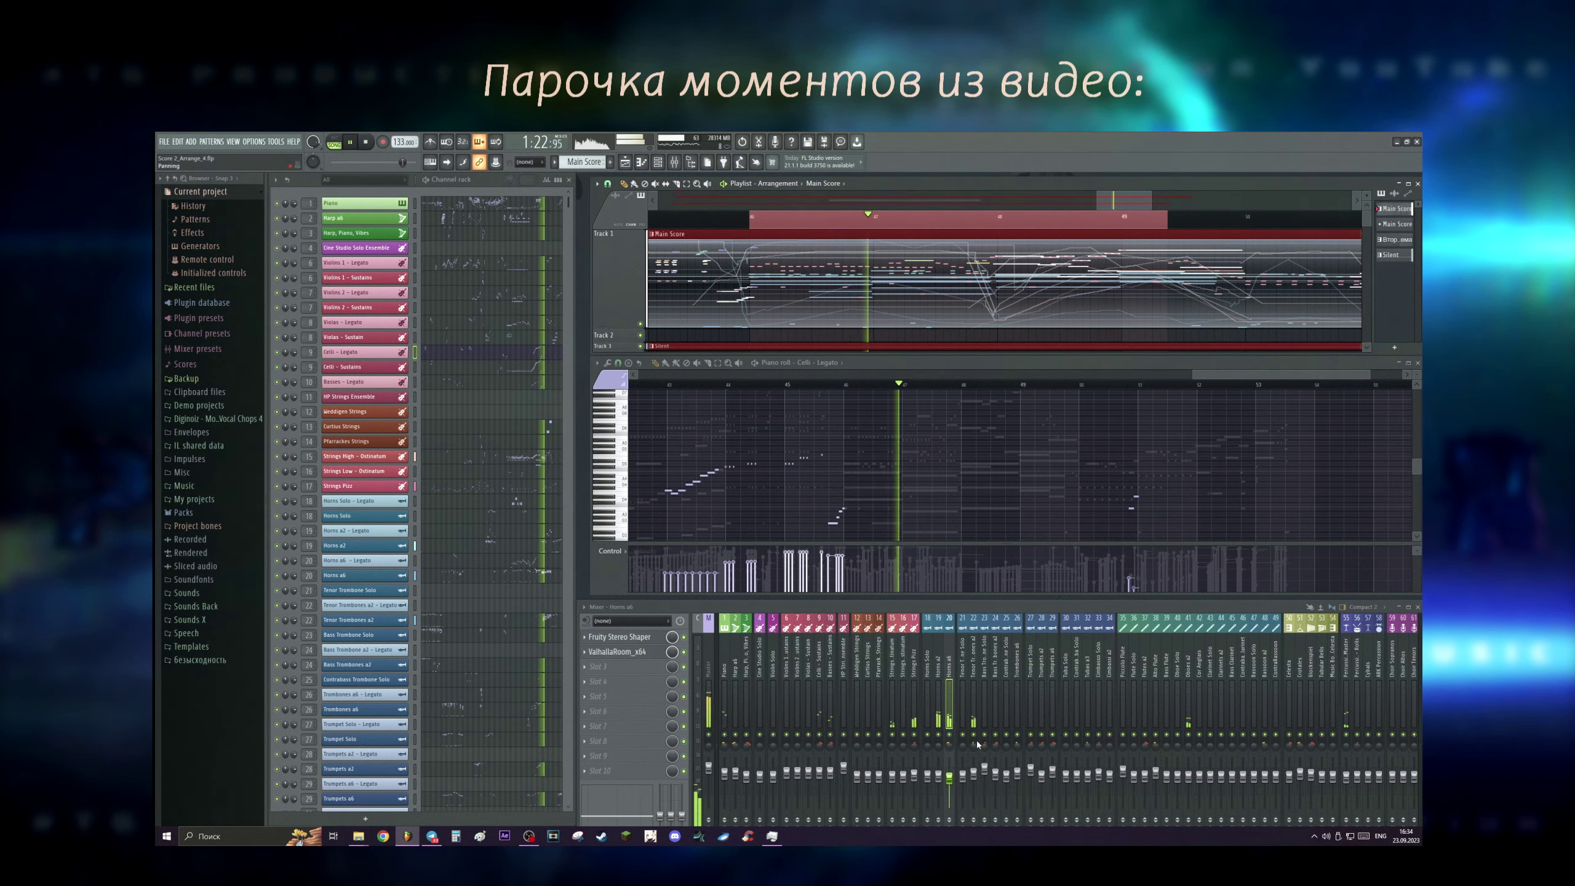
Audition the passage from about 1:21, comparing Tenor Trombones a2 within the full mix and with the other tracks muted.
{"action": "key", "text": "space"}
{"action": "left_click", "coordinate": [975, 709]}
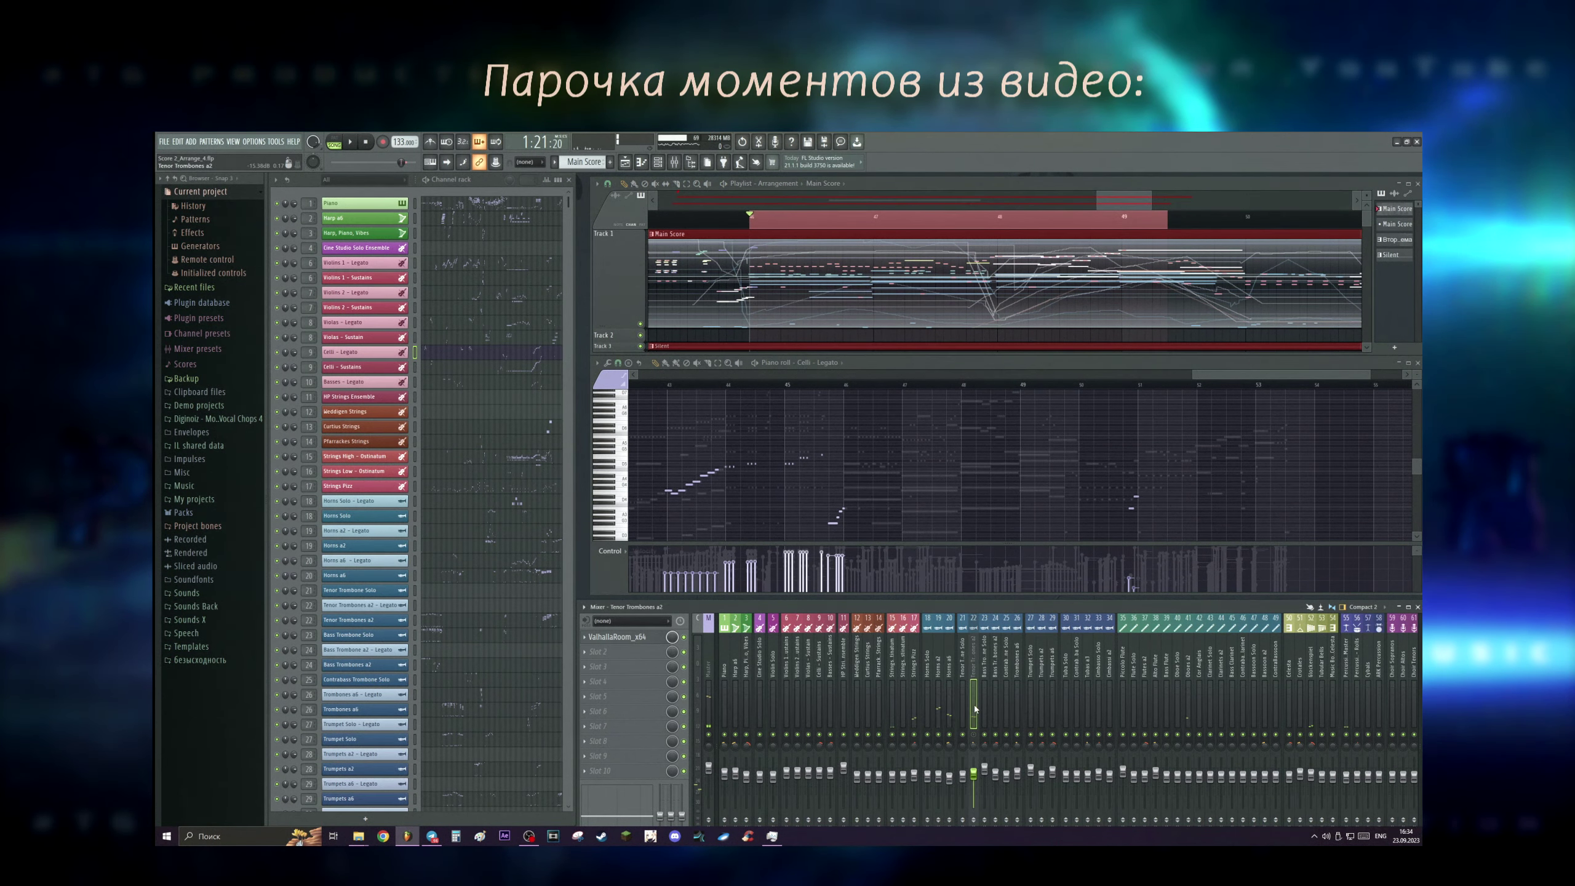
{"action": "key", "text": "space"}
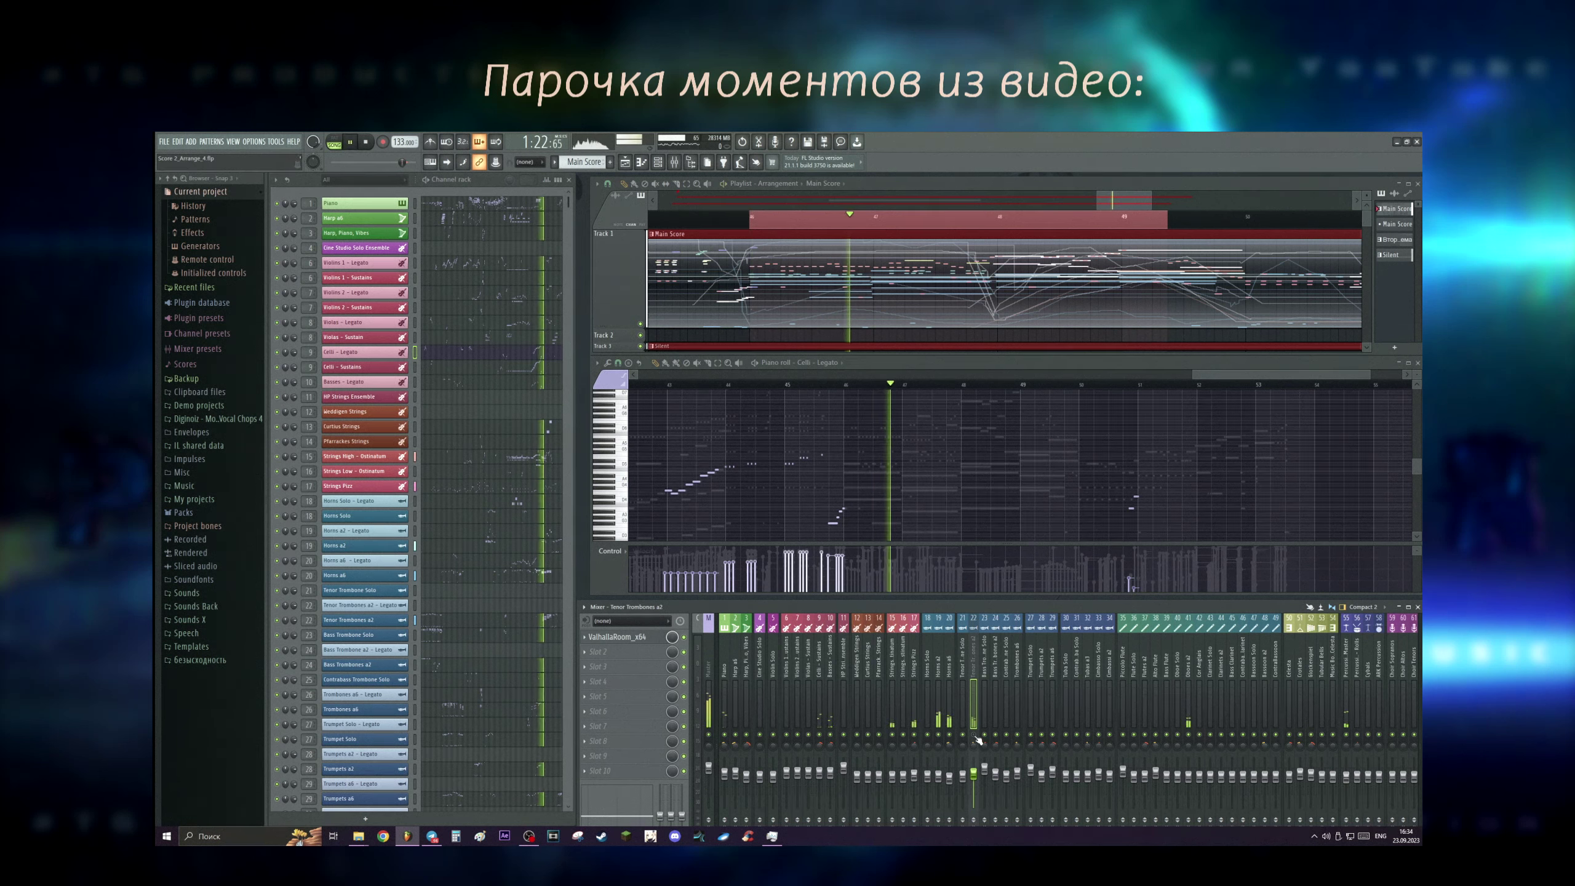
{"action": "key", "text": "space"}
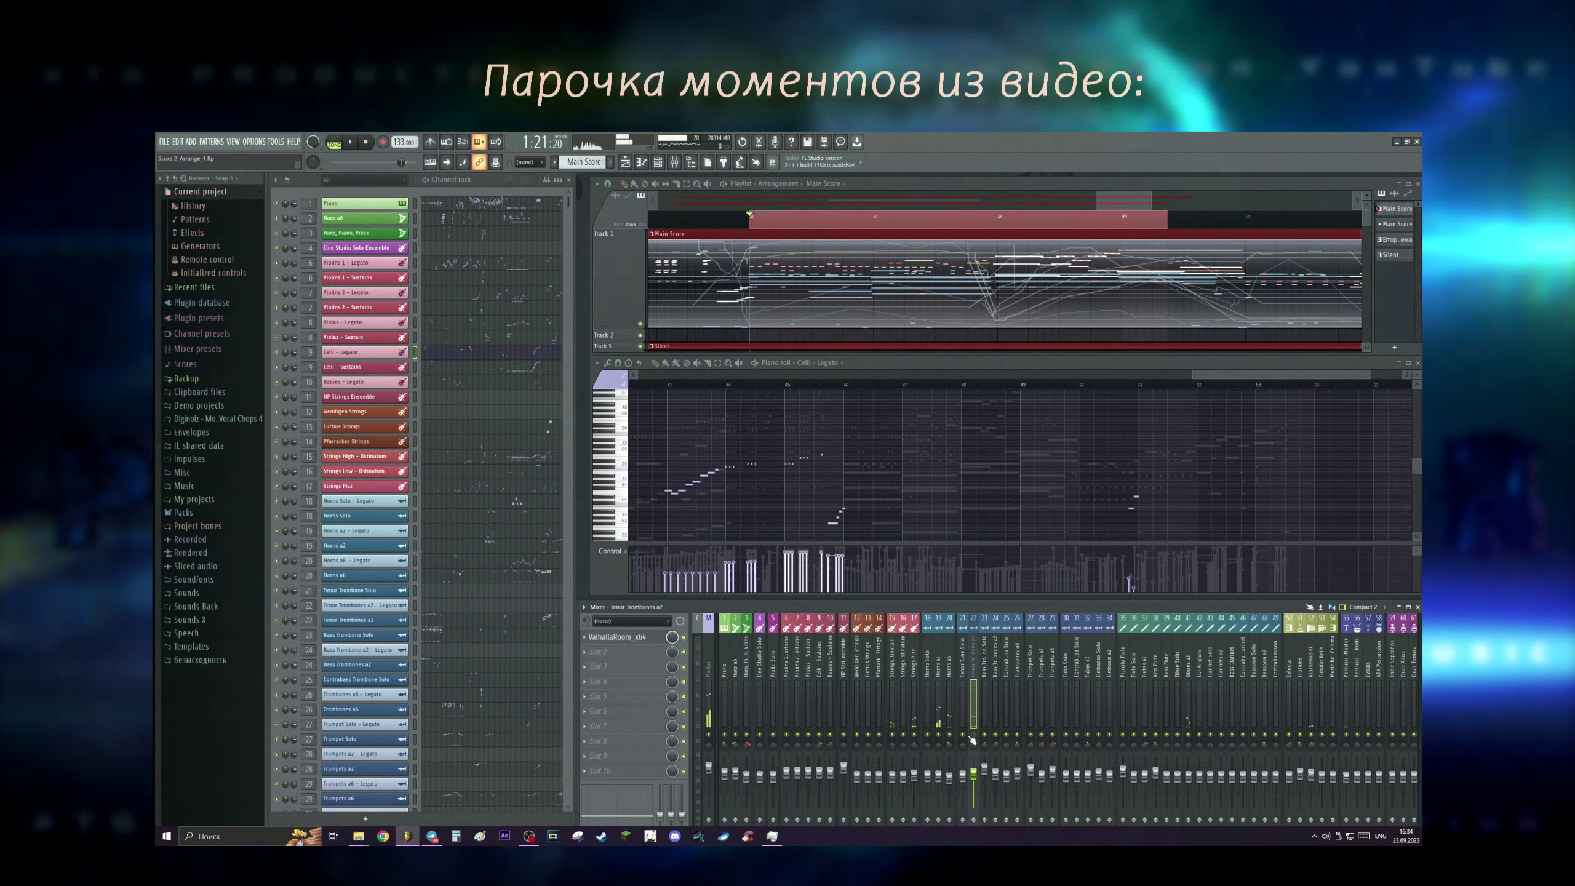
{"action": "key", "text": "space"}
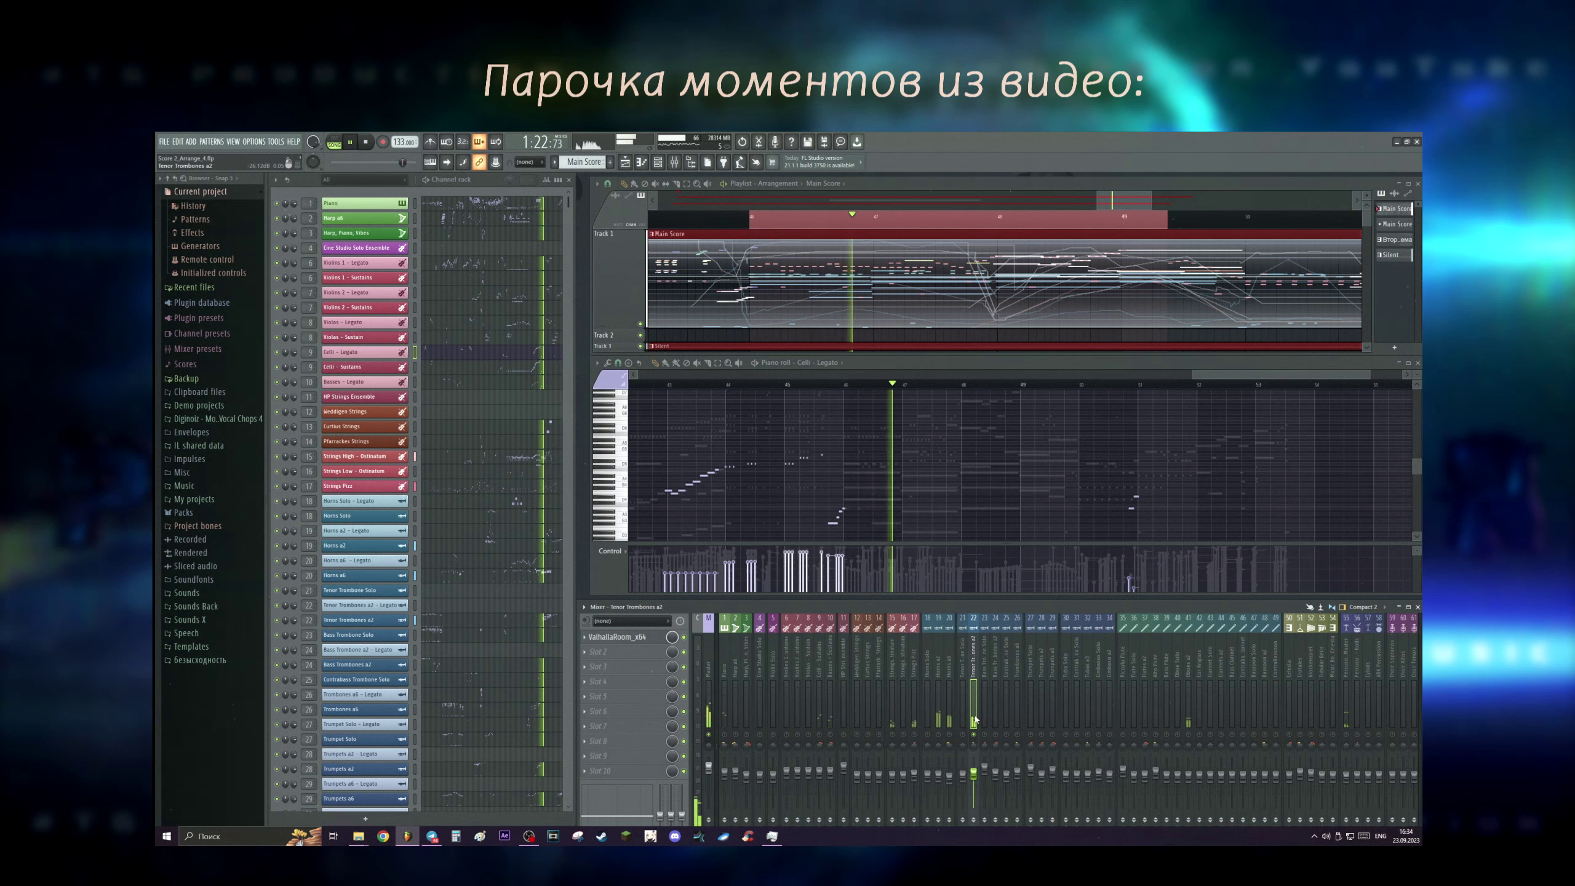
{"action": "key", "text": "space"}
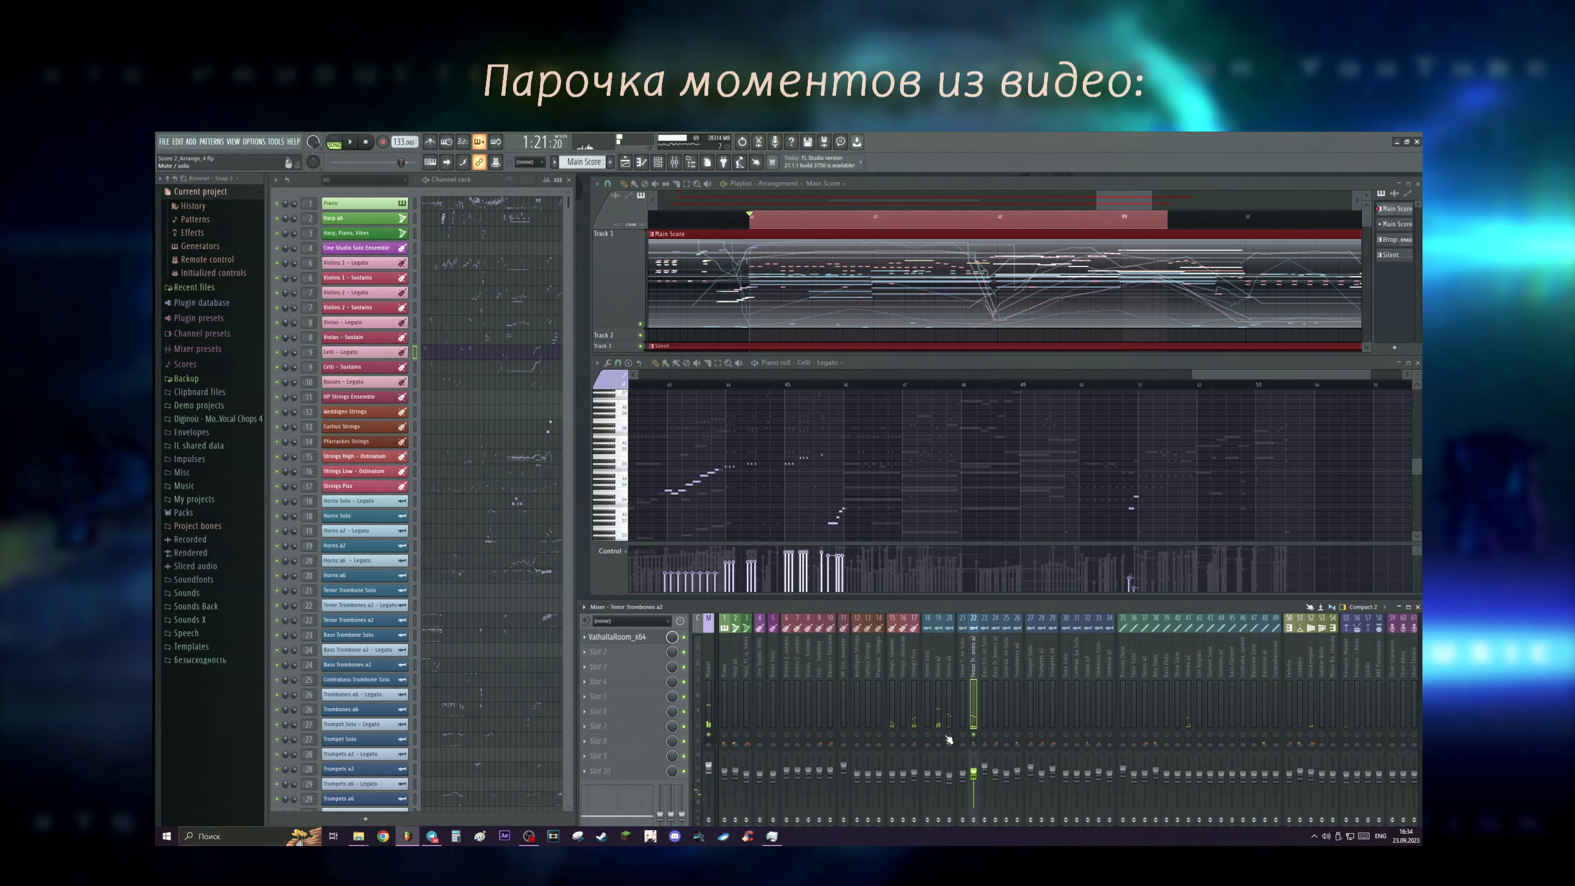
{"action": "key", "text": "space"}
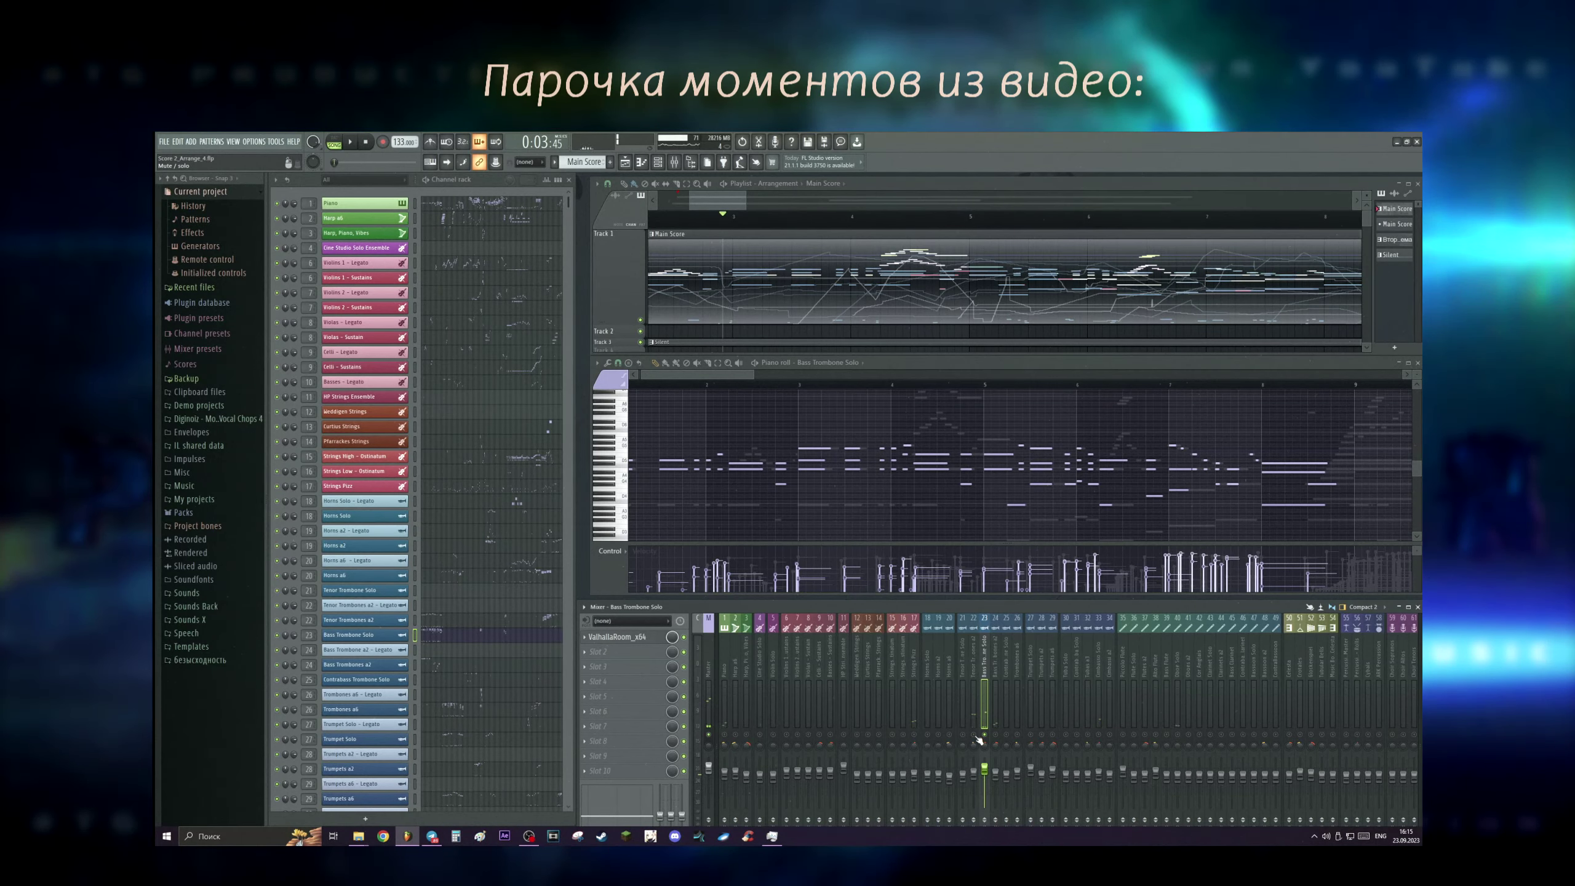
Audition the isolated Tenor Trombones a2 and Bass Trombone Solo opening, plus the Trombones a6 passage from about 0:13.
{"action": "left_click", "coordinate": [972, 682]}
{"action": "key", "text": "space"}
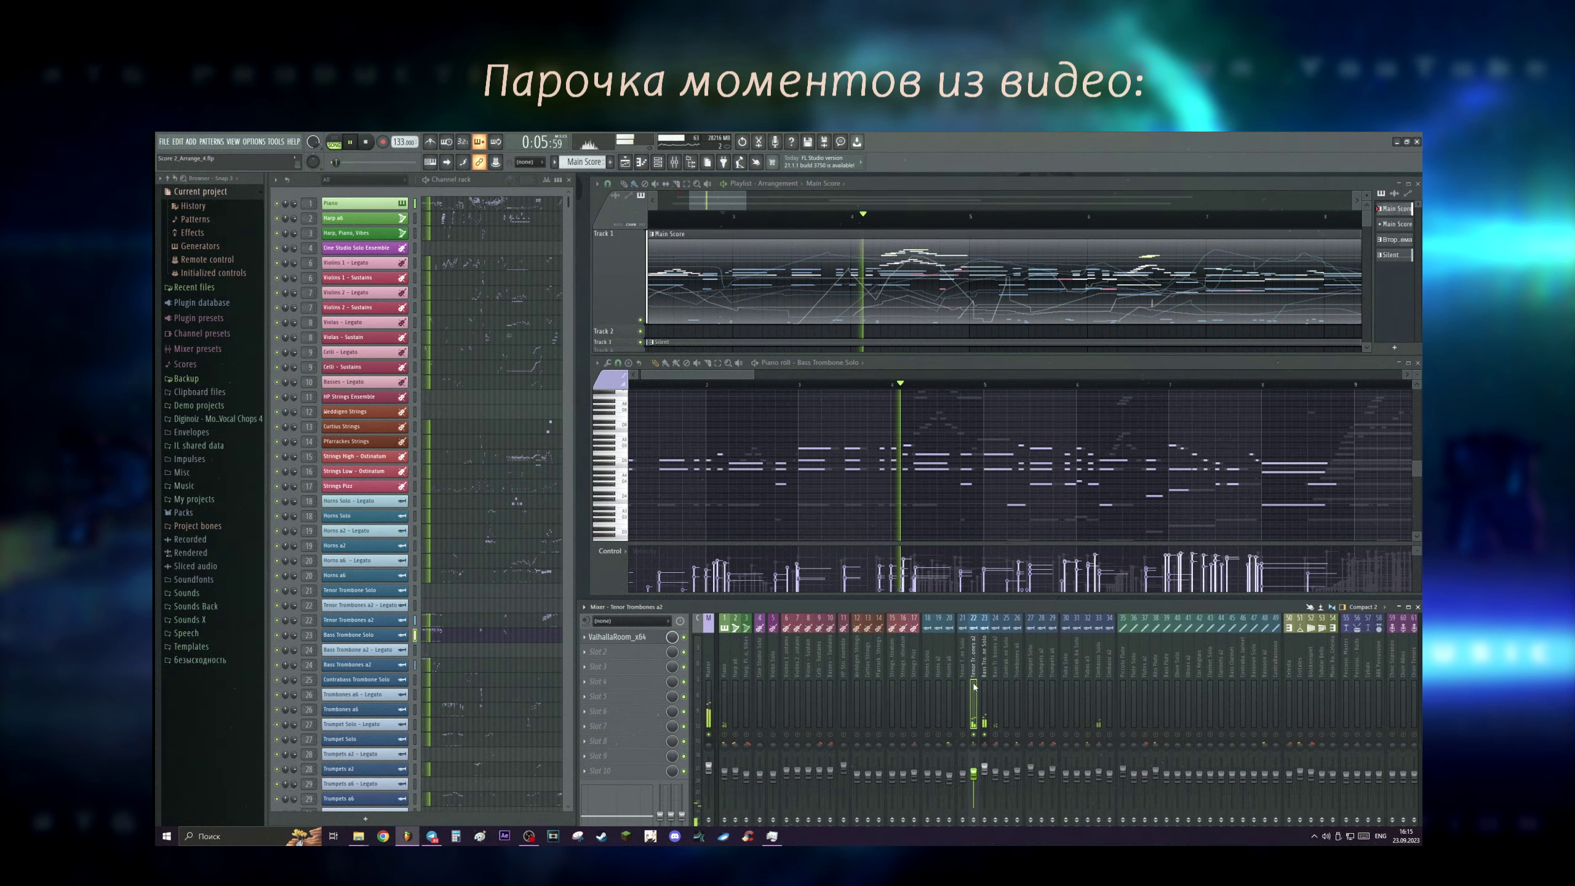
{"action": "key", "text": "space"}
{"action": "left_click", "coordinate": [986, 749]}
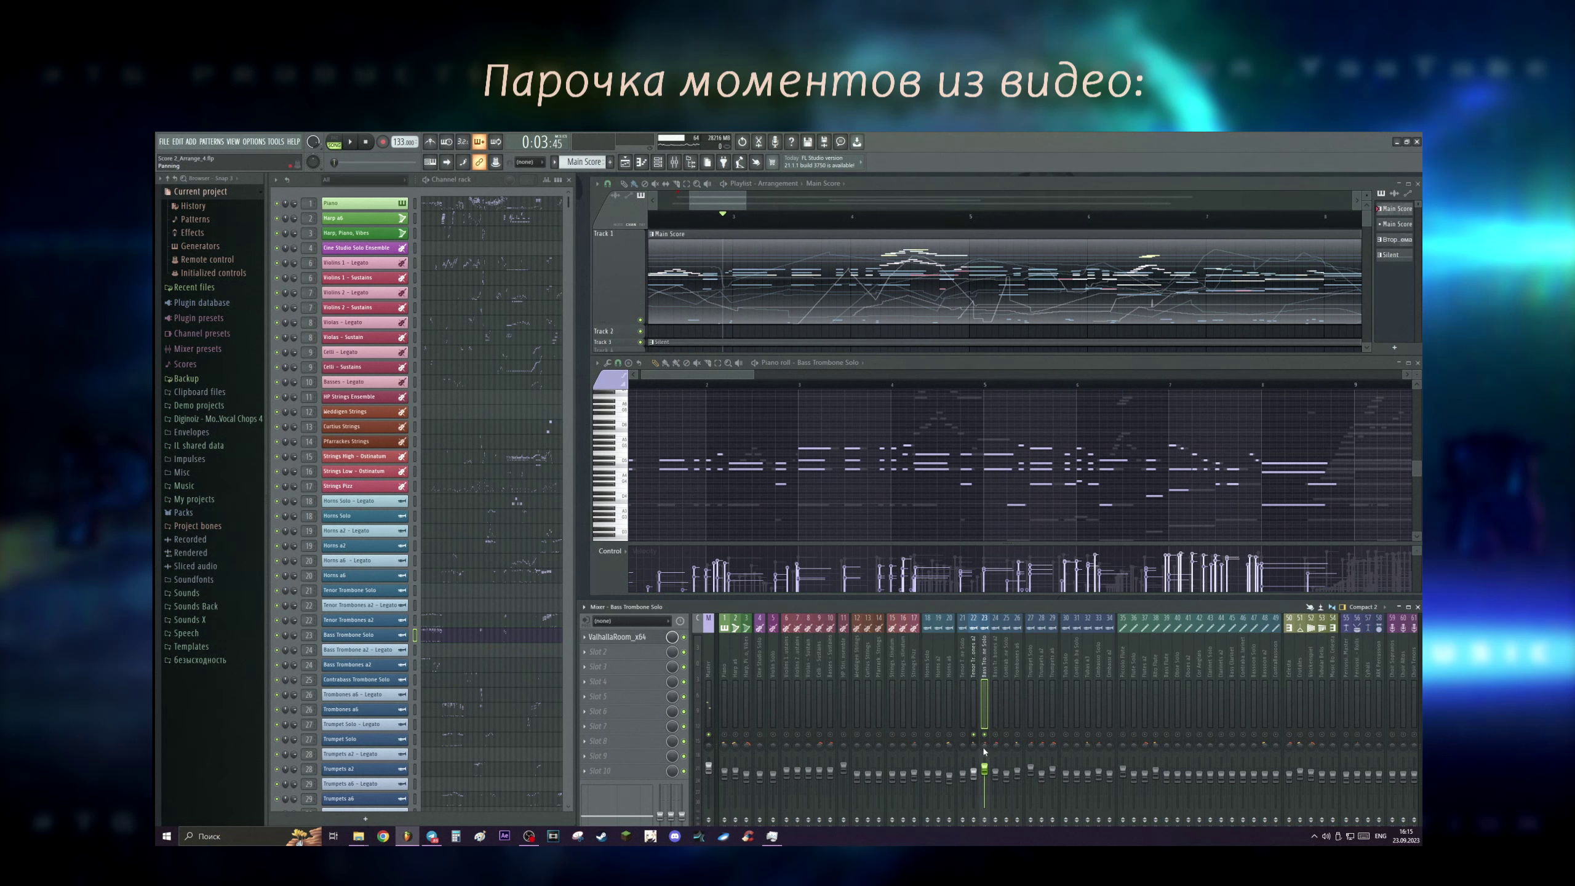
{"action": "left_click", "coordinate": [975, 708]}
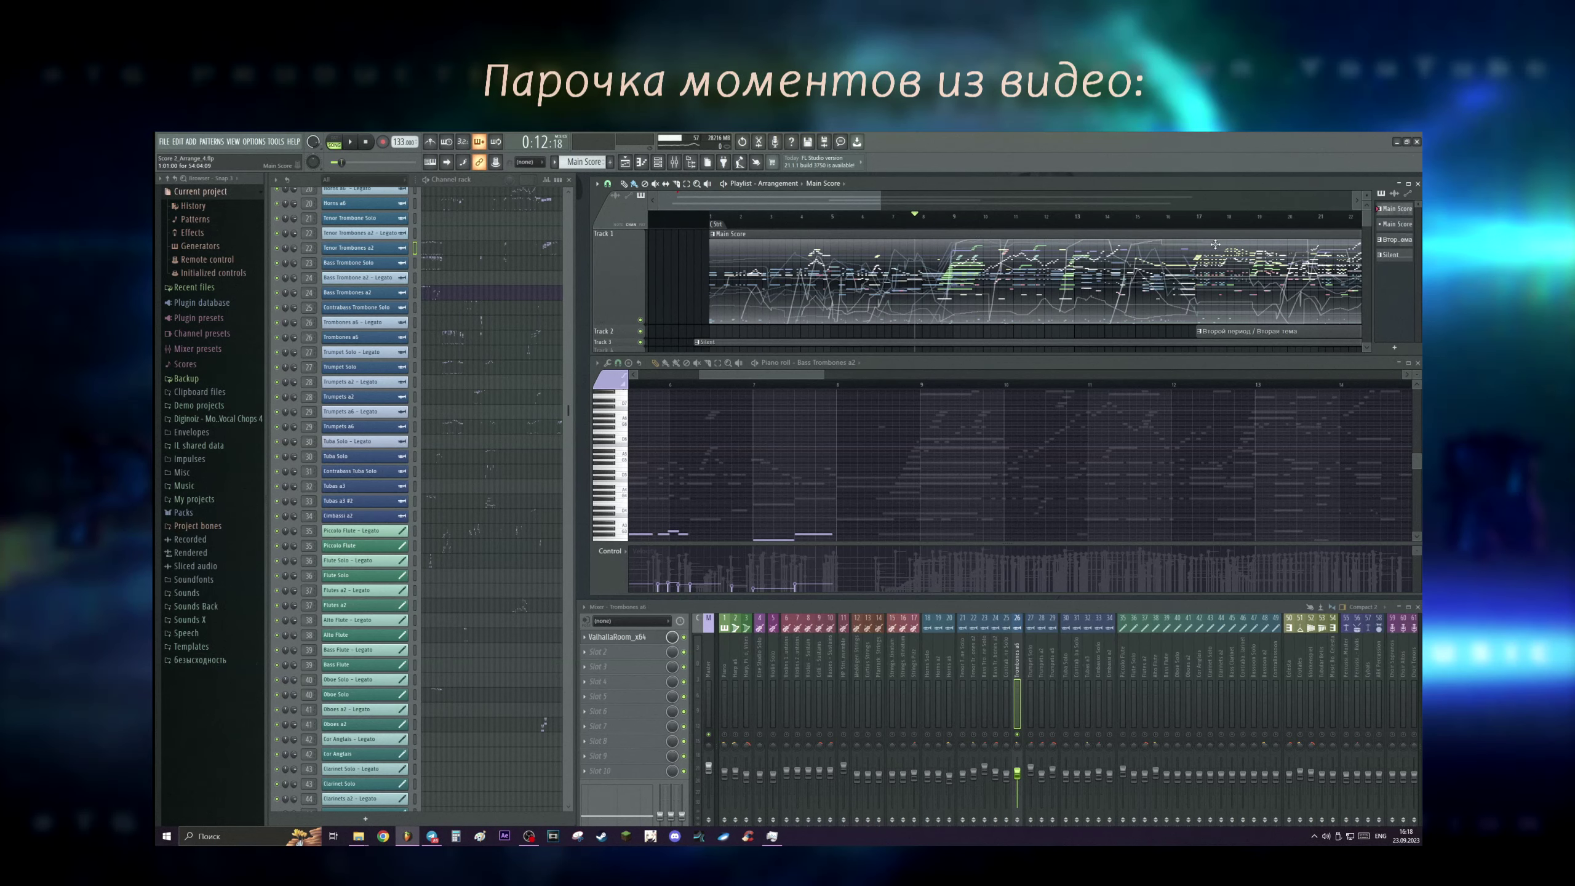
{"action": "scroll", "coordinate": [944, 220], "scroll_direction": "up", "scroll_amount": 2}
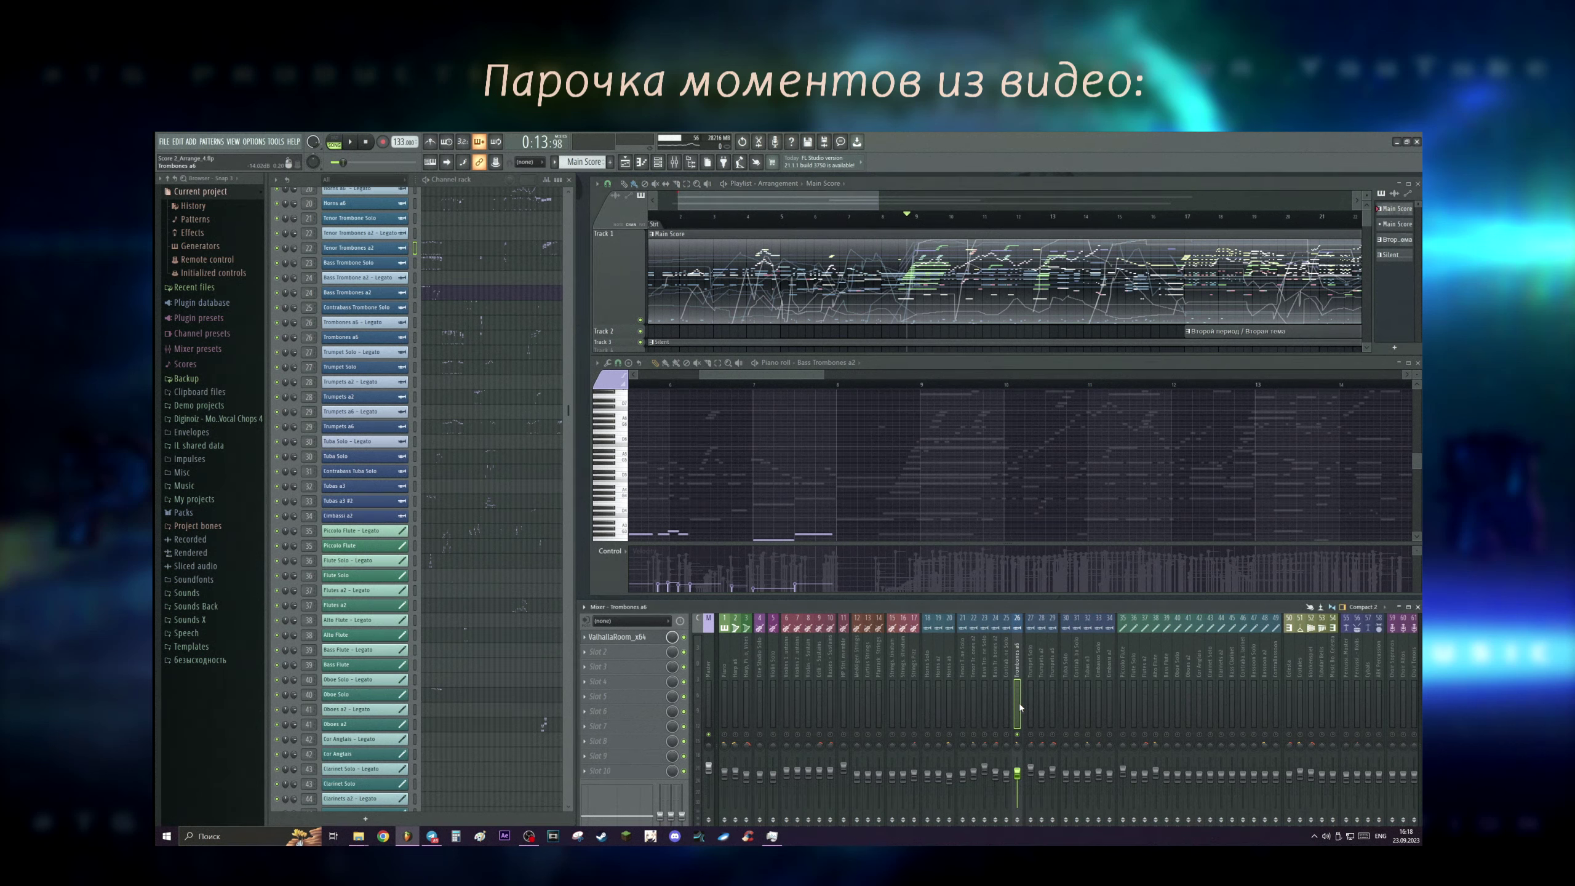
{"action": "key", "text": "space"}
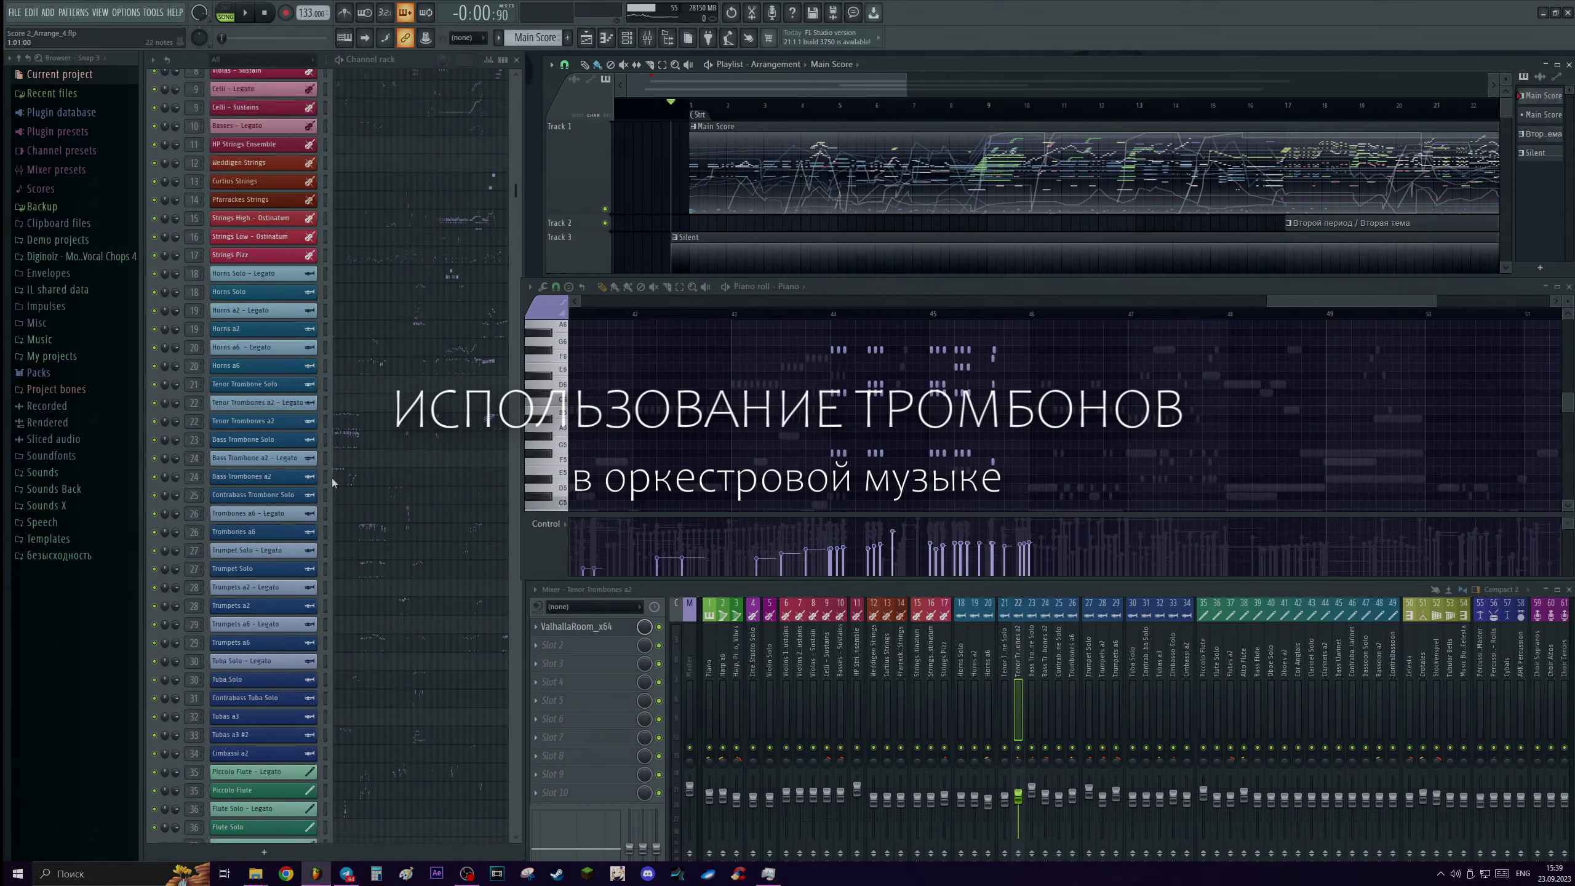
Look through the orchestral channels and the playlist arrangement, and select the Tuba Solo channel.
{"action": "scroll", "coordinate": [357, 490], "scroll_direction": "up", "scroll_amount": 5}
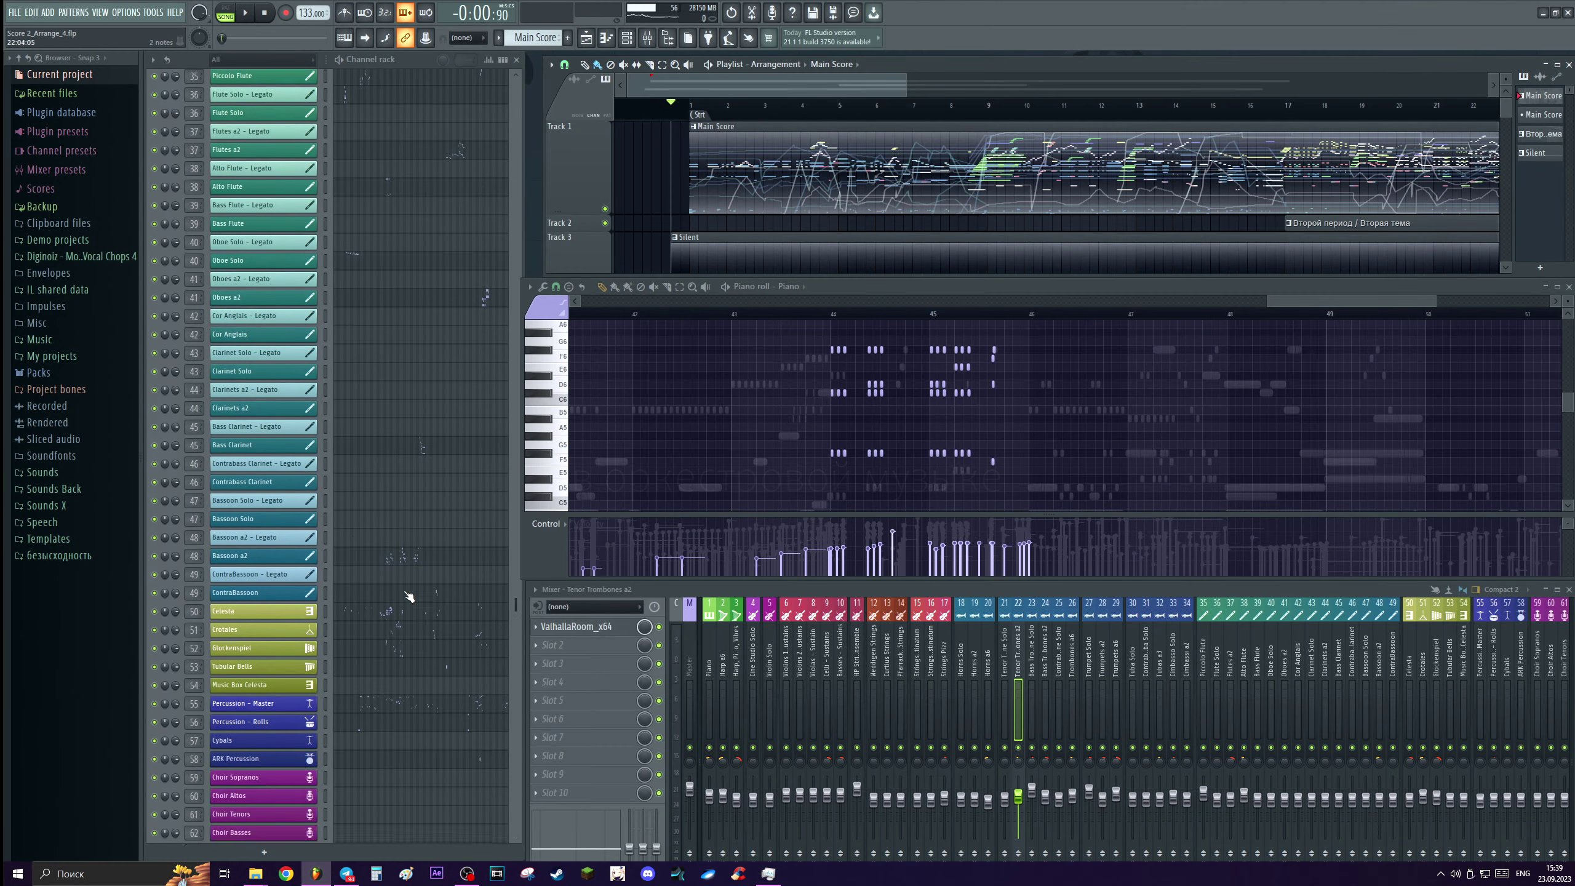
{"action": "scroll", "coordinate": [407, 612], "scroll_direction": "up", "scroll_amount": 3}
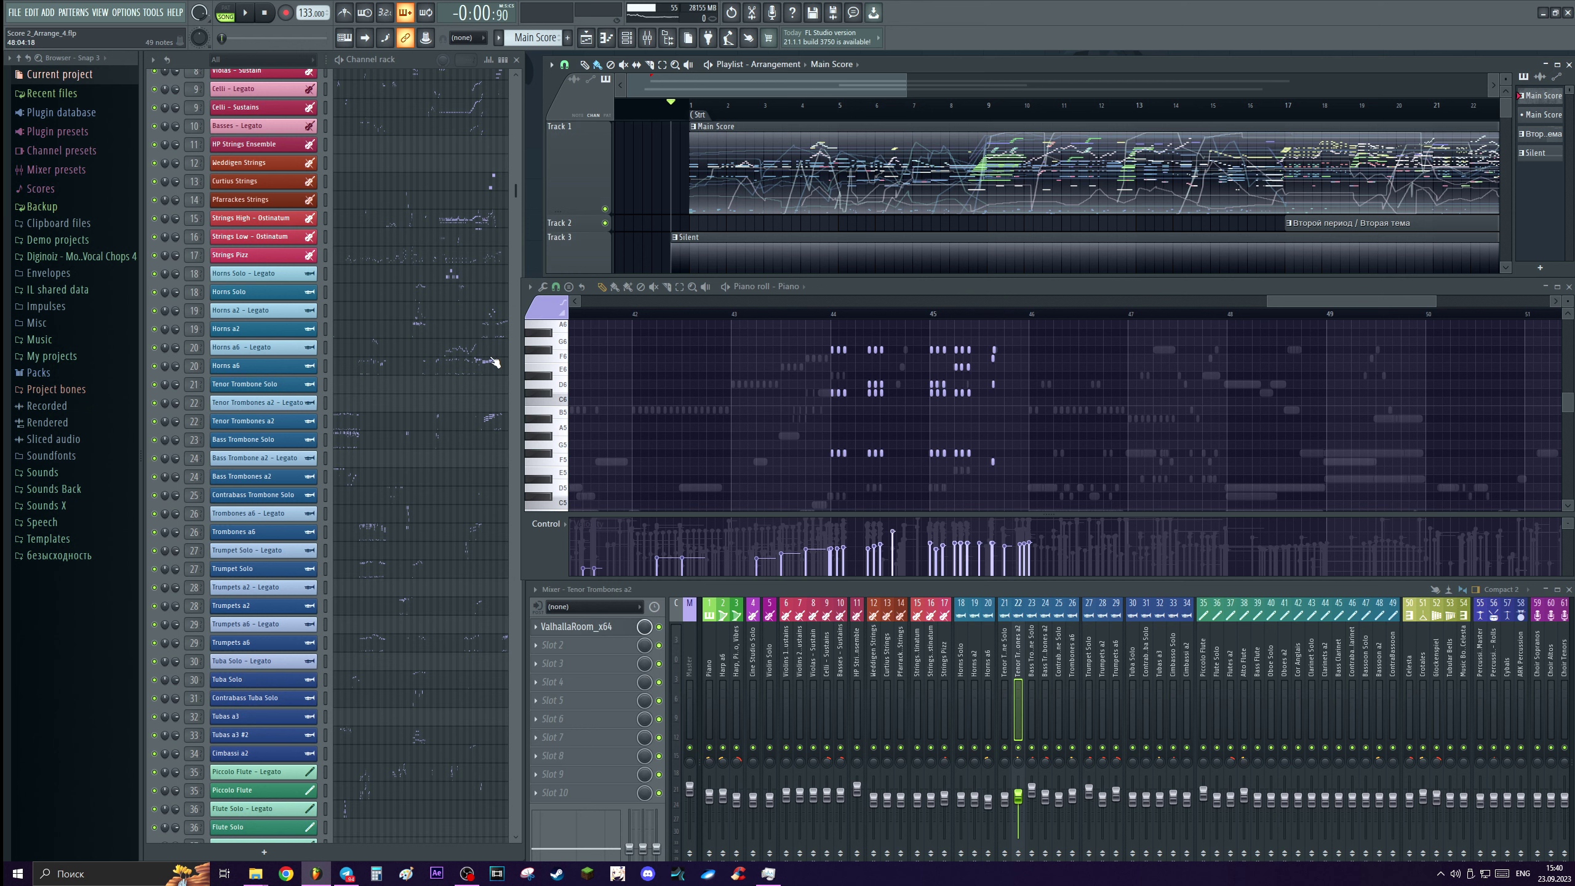
{"action": "scroll", "coordinate": [837, 107], "scroll_direction": "down", "scroll_amount": 5}
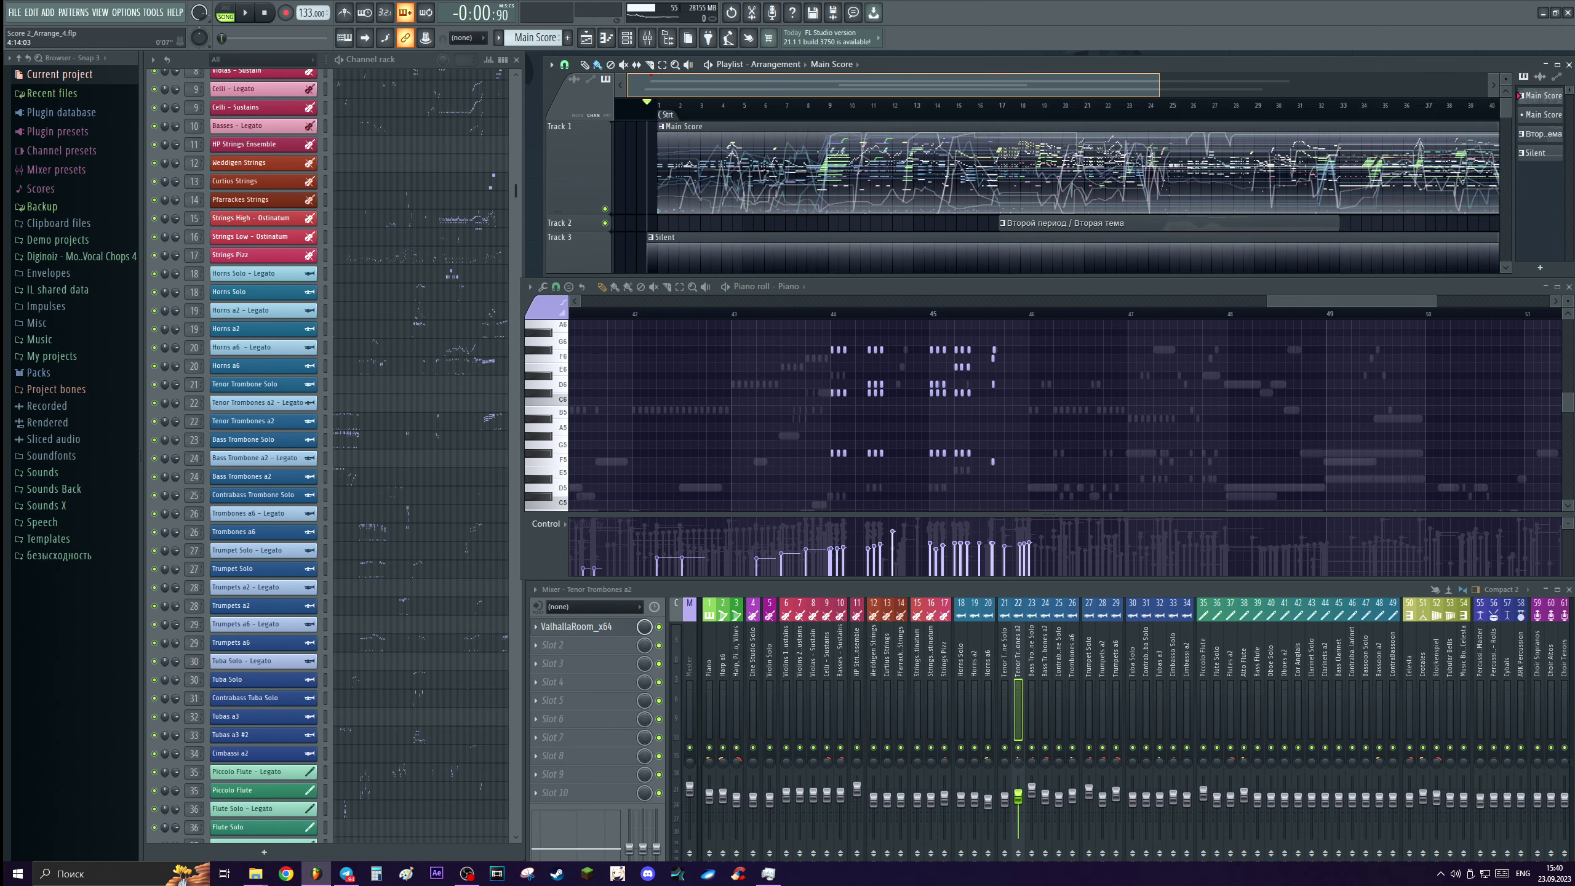
{"action": "scroll", "coordinate": [837, 107], "scroll_direction": "up", "scroll_amount": 5}
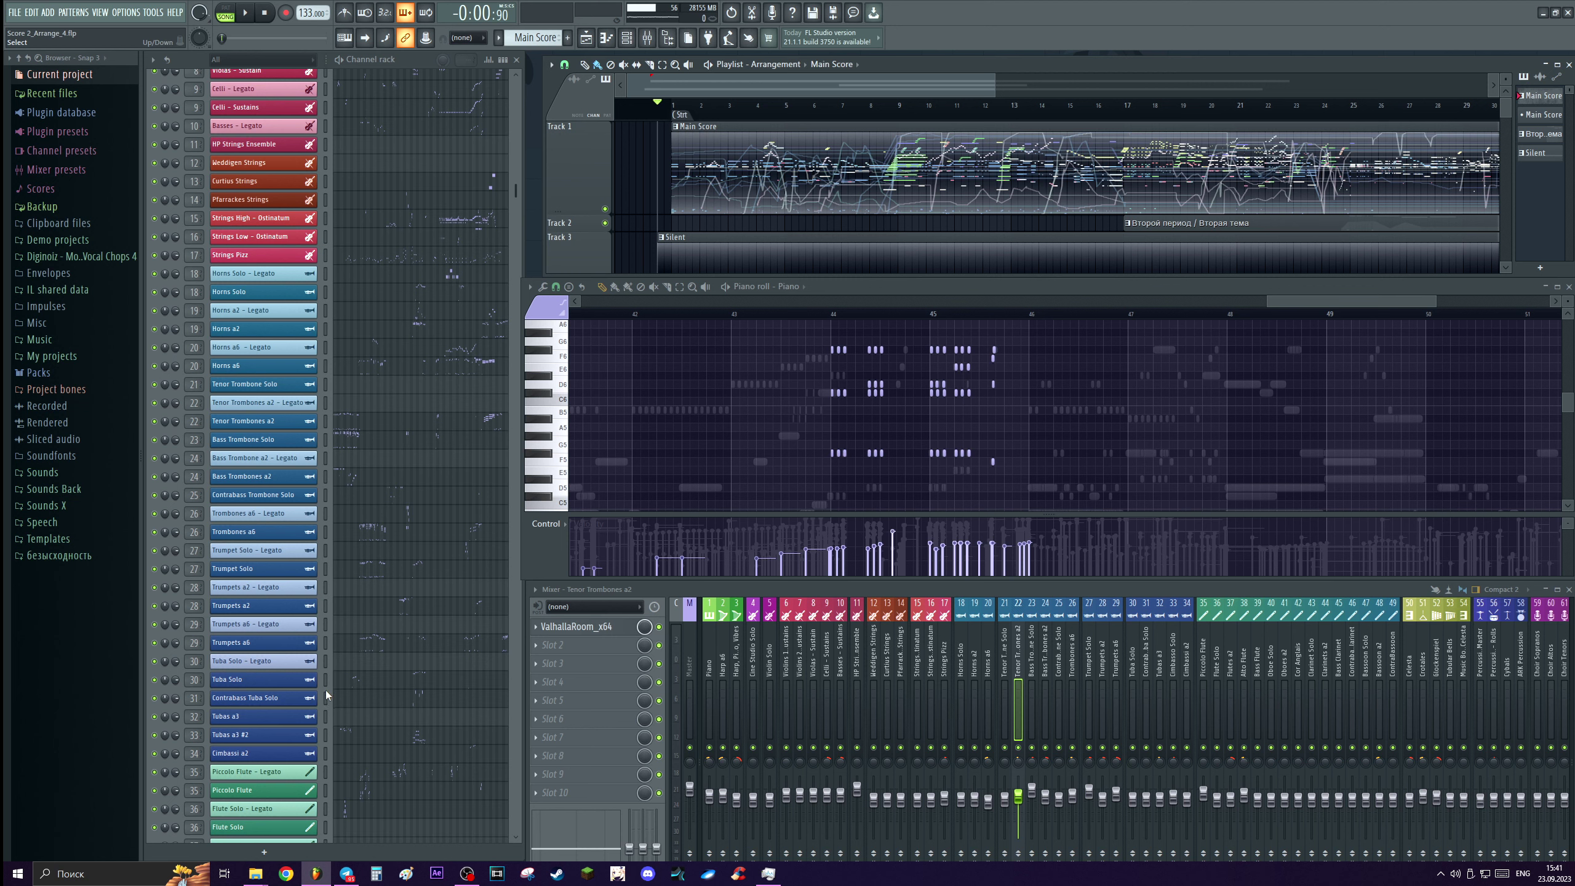
{"action": "left_click", "coordinate": [292, 678]}
{"action": "left_click", "coordinate": [770, 456]}
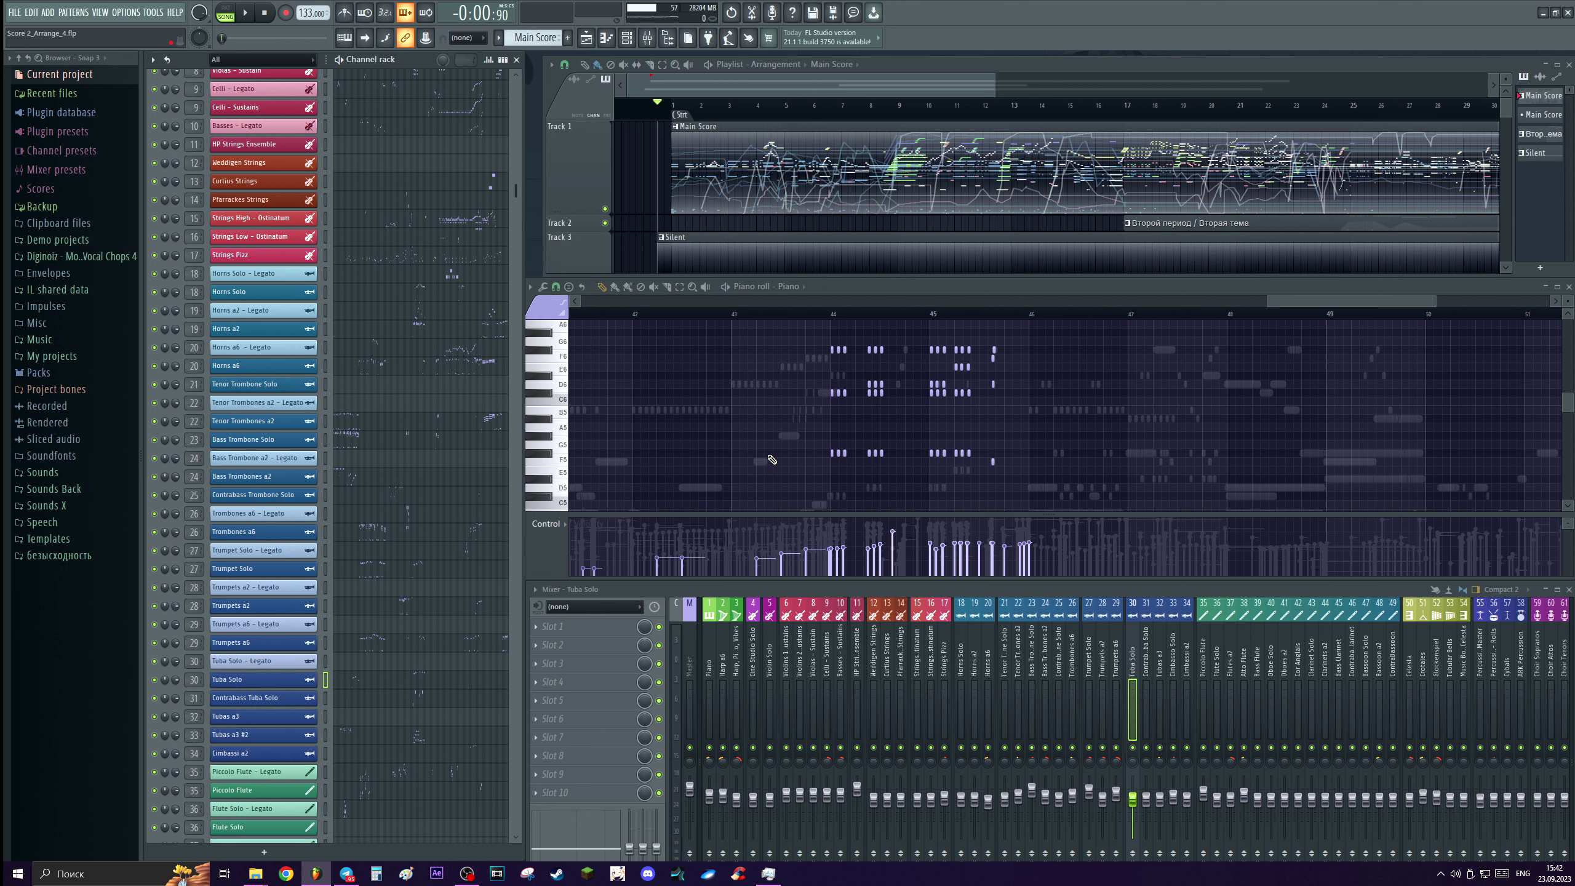
Open the Horns a2 part in the piano roll around bars 45 to 54 and save the project.
{"action": "left_click", "coordinate": [326, 274]}
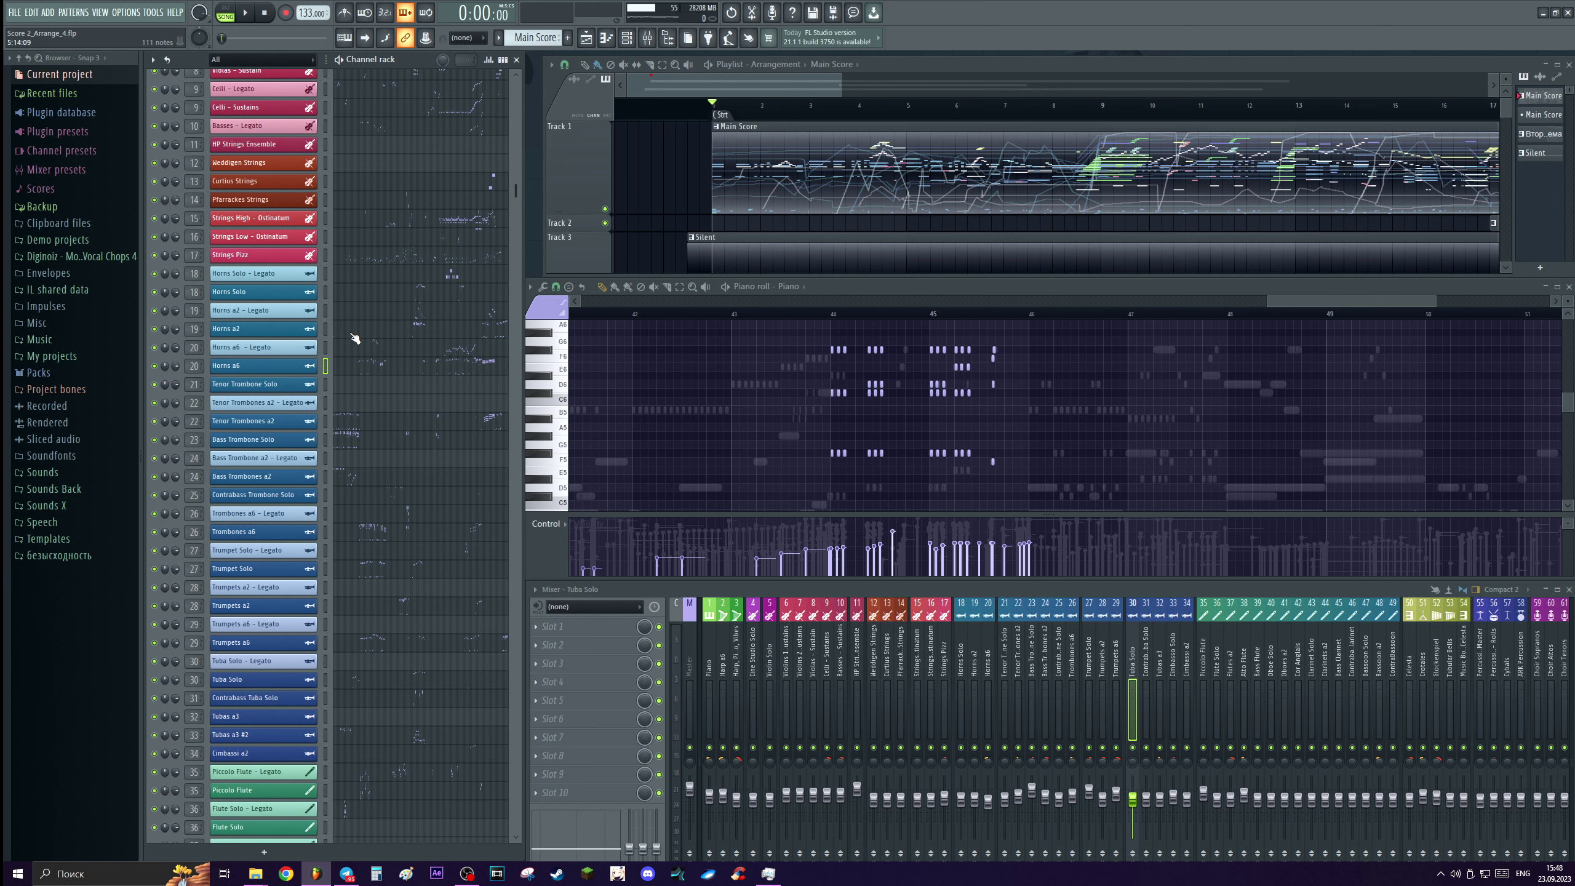
{"action": "left_click", "coordinate": [328, 333]}
{"action": "left_click", "coordinate": [352, 335]}
{"action": "scroll", "coordinate": [911, 360], "scroll_direction": "right", "scroll_amount": 3}
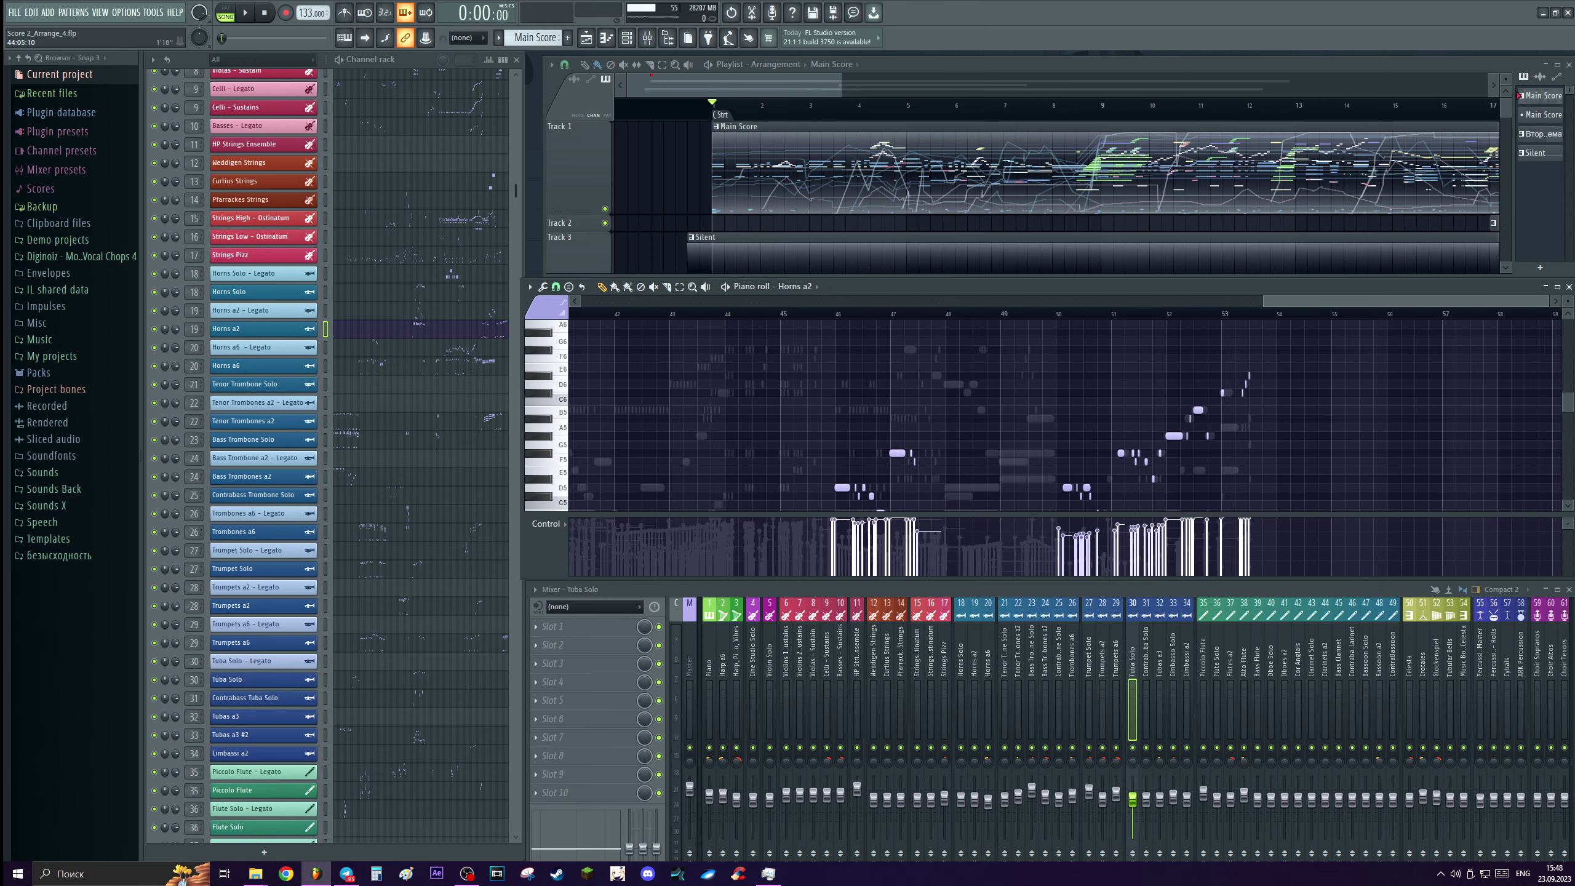
{"action": "scroll", "coordinate": [911, 359], "scroll_direction": "down", "scroll_amount": 2}
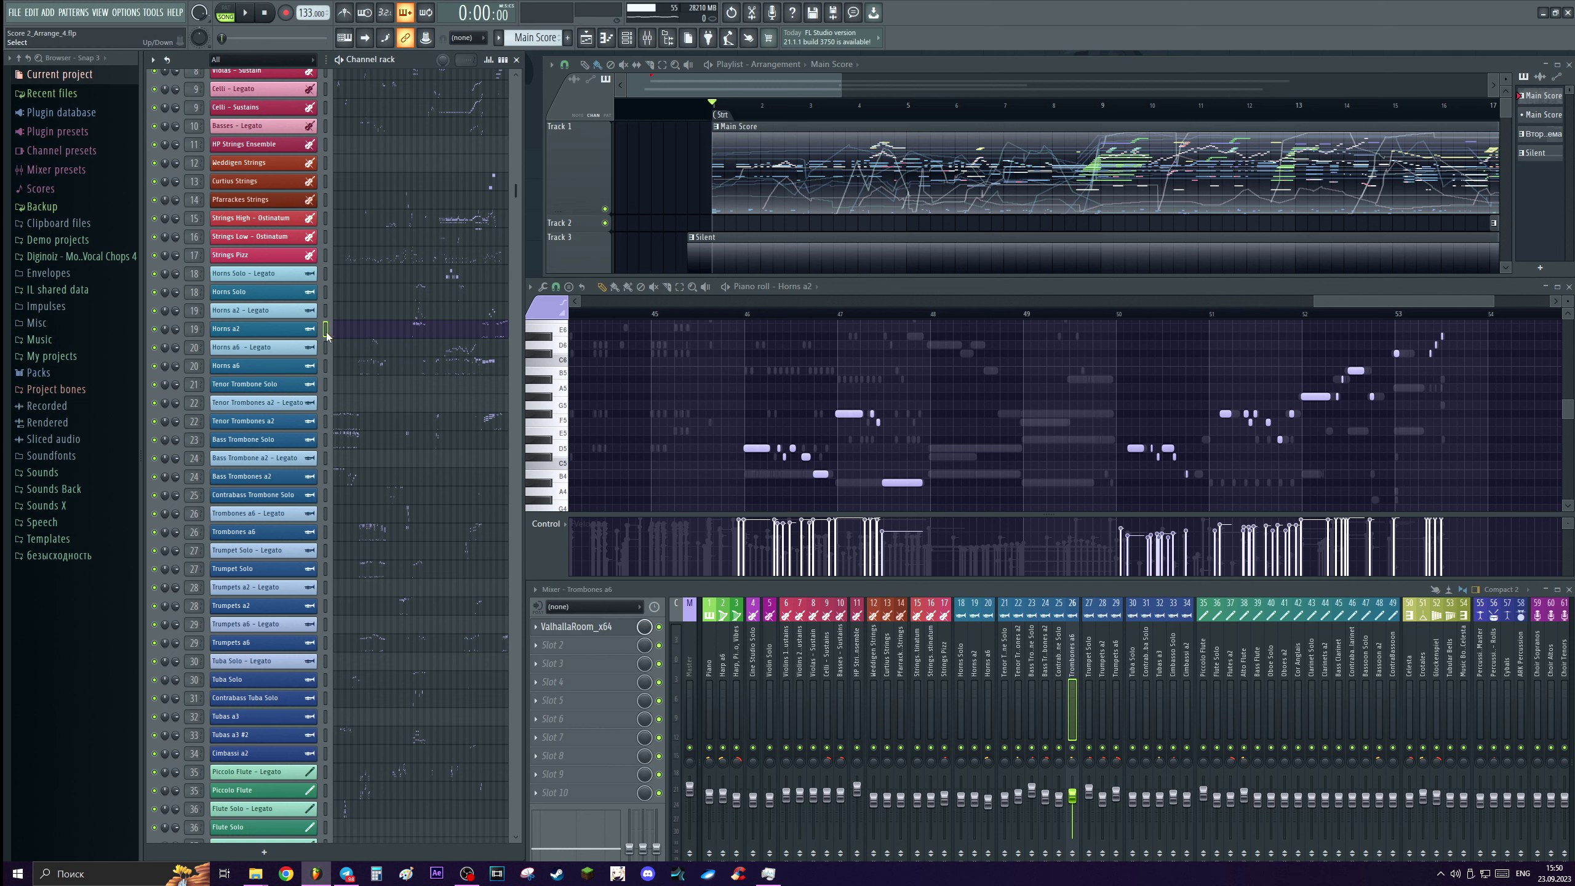
{"action": "key", "text": "ctrl+s"}
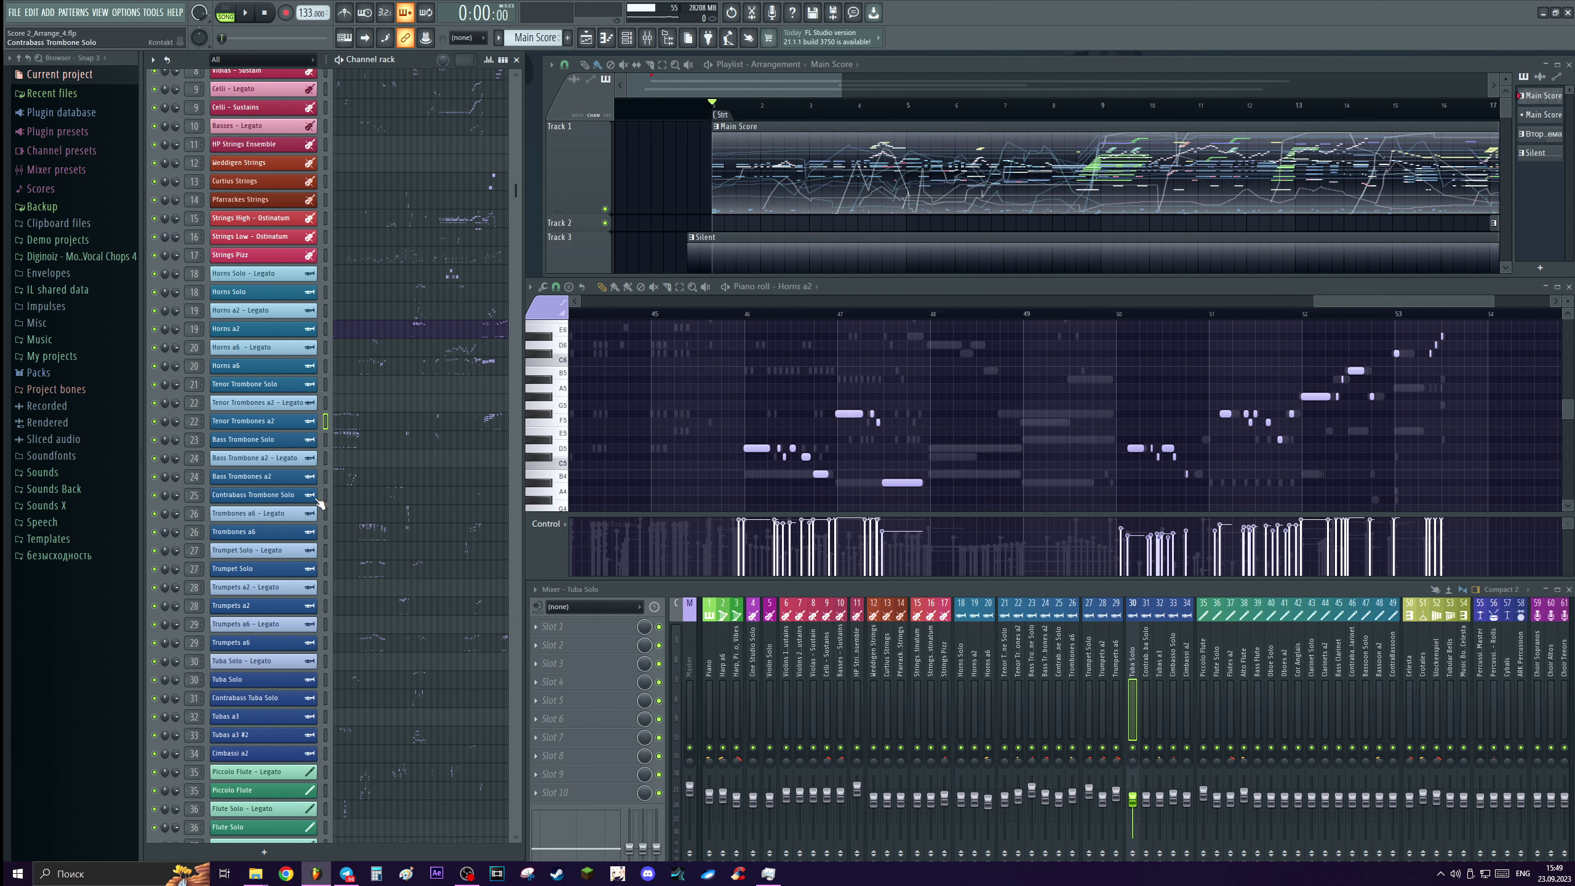
Compare the sound of Trombones a6, Trumpets a6 and Horns a2, and close the open instrument window.
{"action": "left_click", "coordinate": [326, 533]}
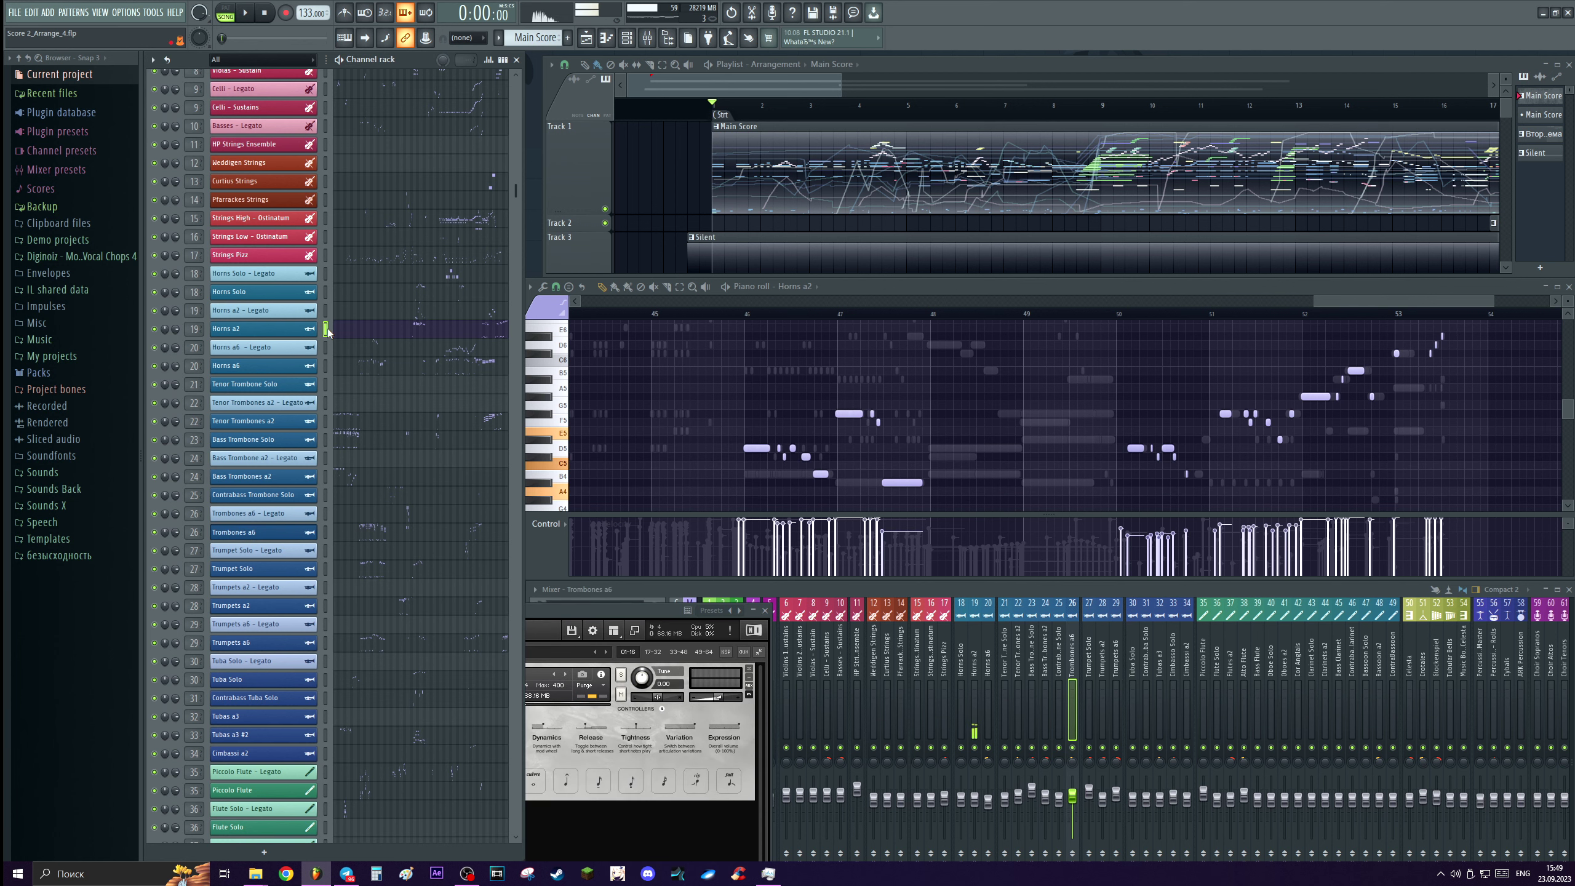
{"action": "left_click", "coordinate": [325, 643]}
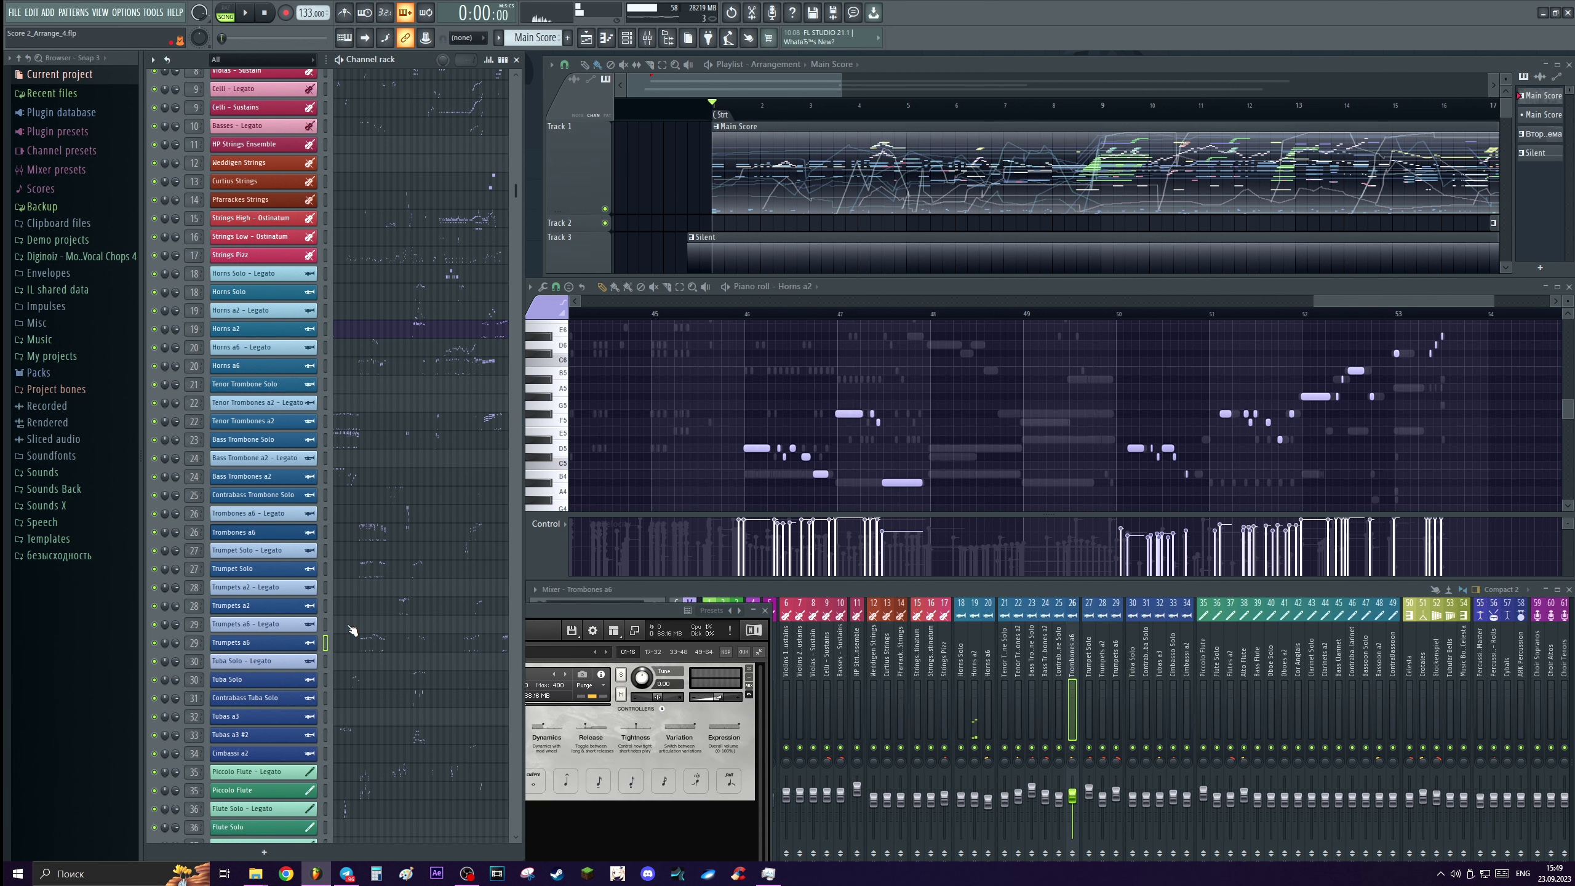
{"action": "left_click", "coordinate": [326, 533]}
{"action": "left_click", "coordinate": [325, 329]}
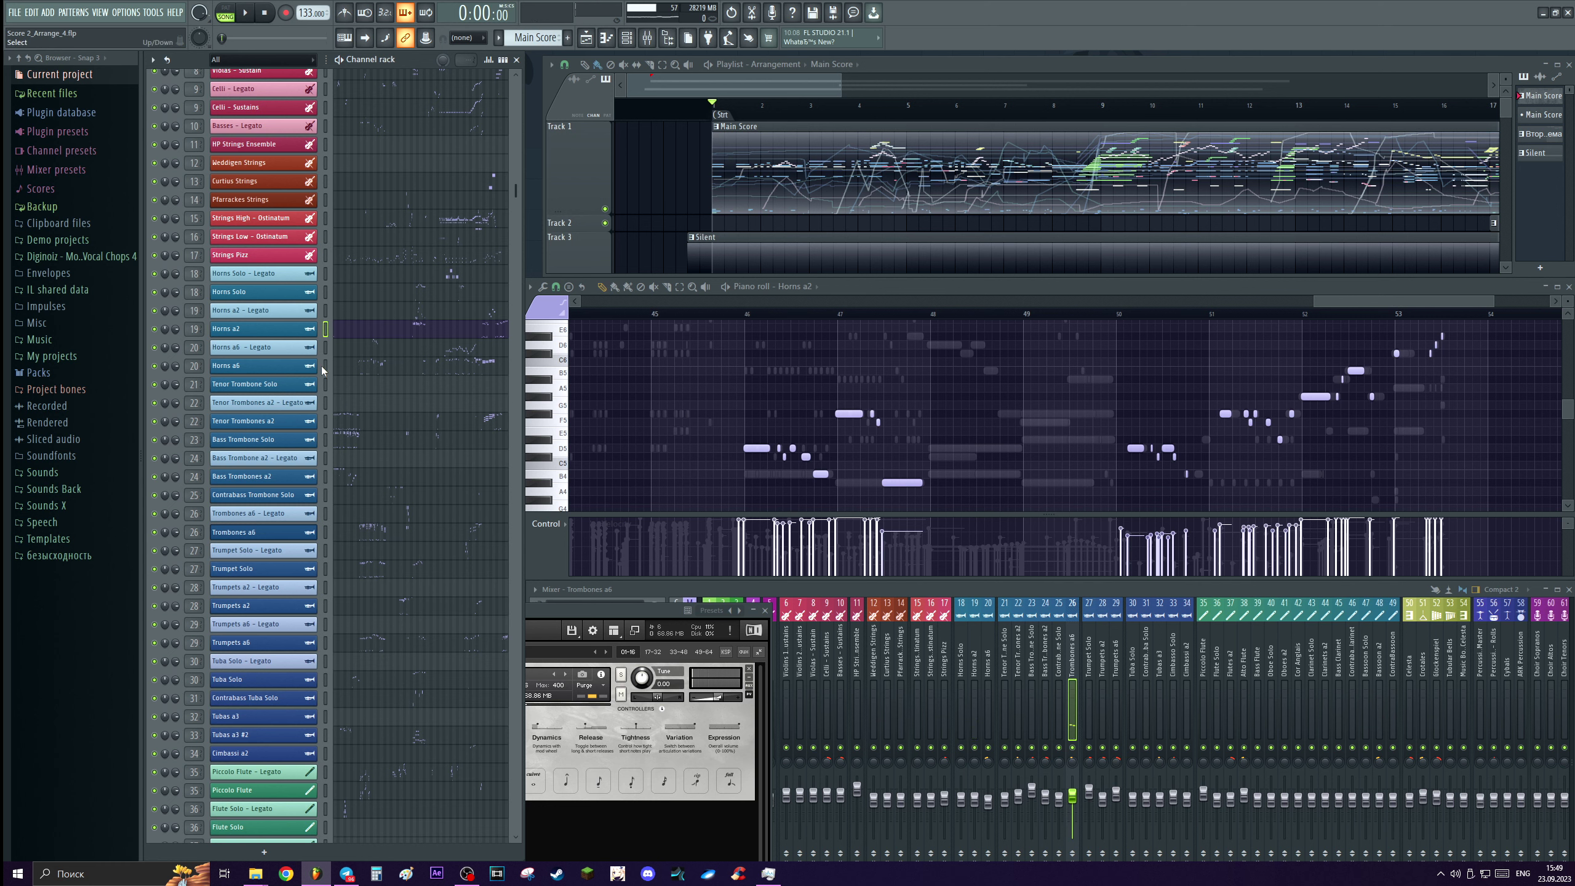
{"action": "left_click", "coordinate": [766, 612]}
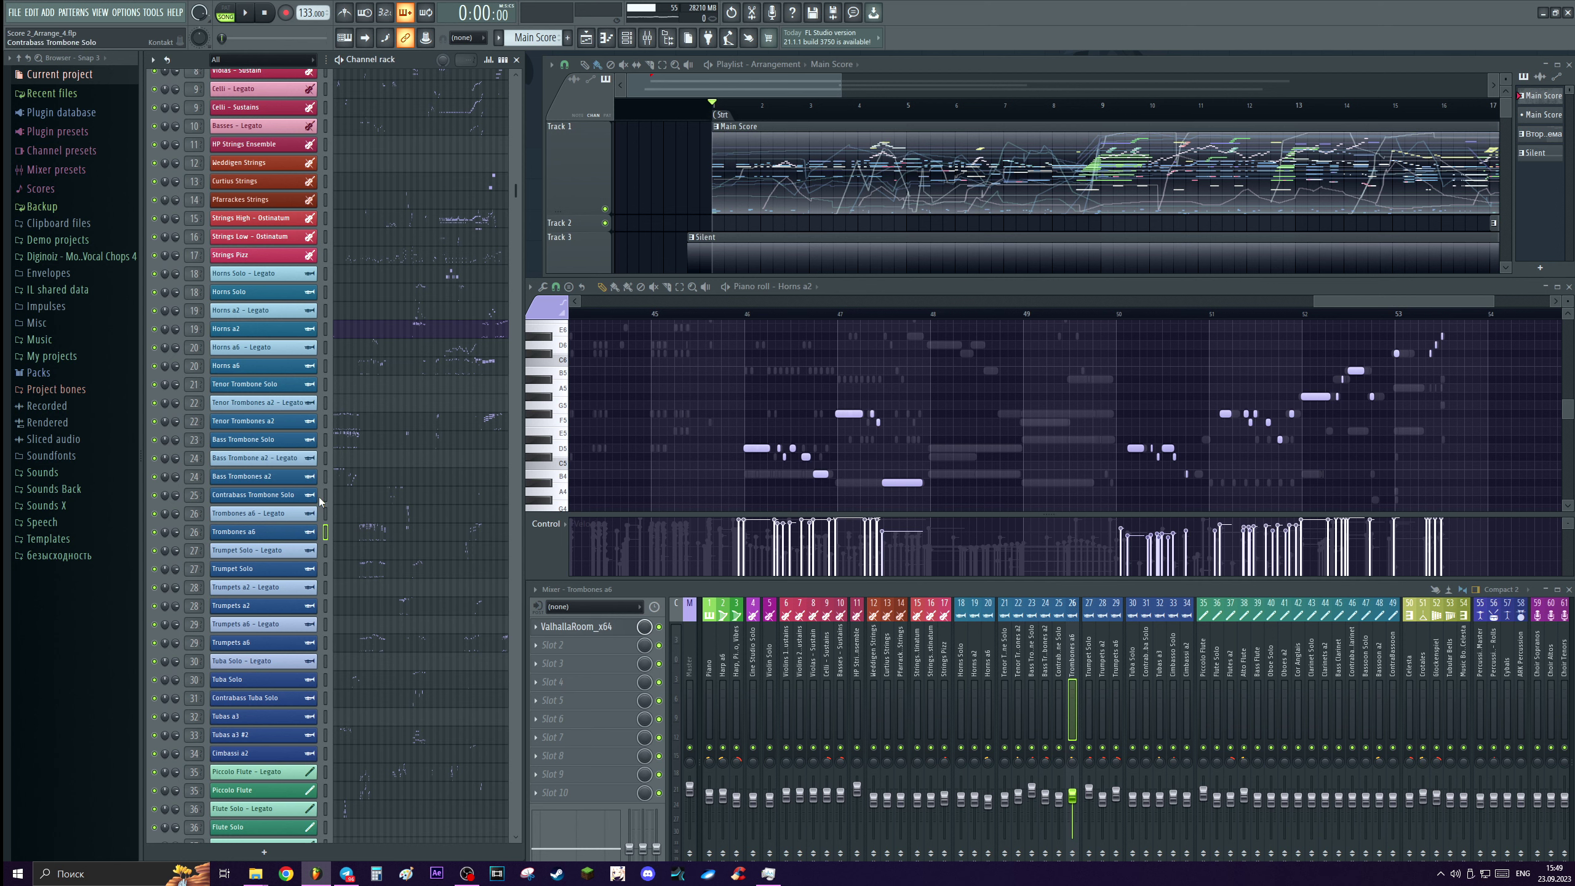
Play the same chord live on Horns a2 and Tenor Trombones a2 to compare their timbres, ending on Horns a2.
{"action": "left_click", "coordinate": [325, 328]}
{"action": "key", "text": "n"}
{"action": "key", "text": "q"}
{"action": "key", "text": "e"}
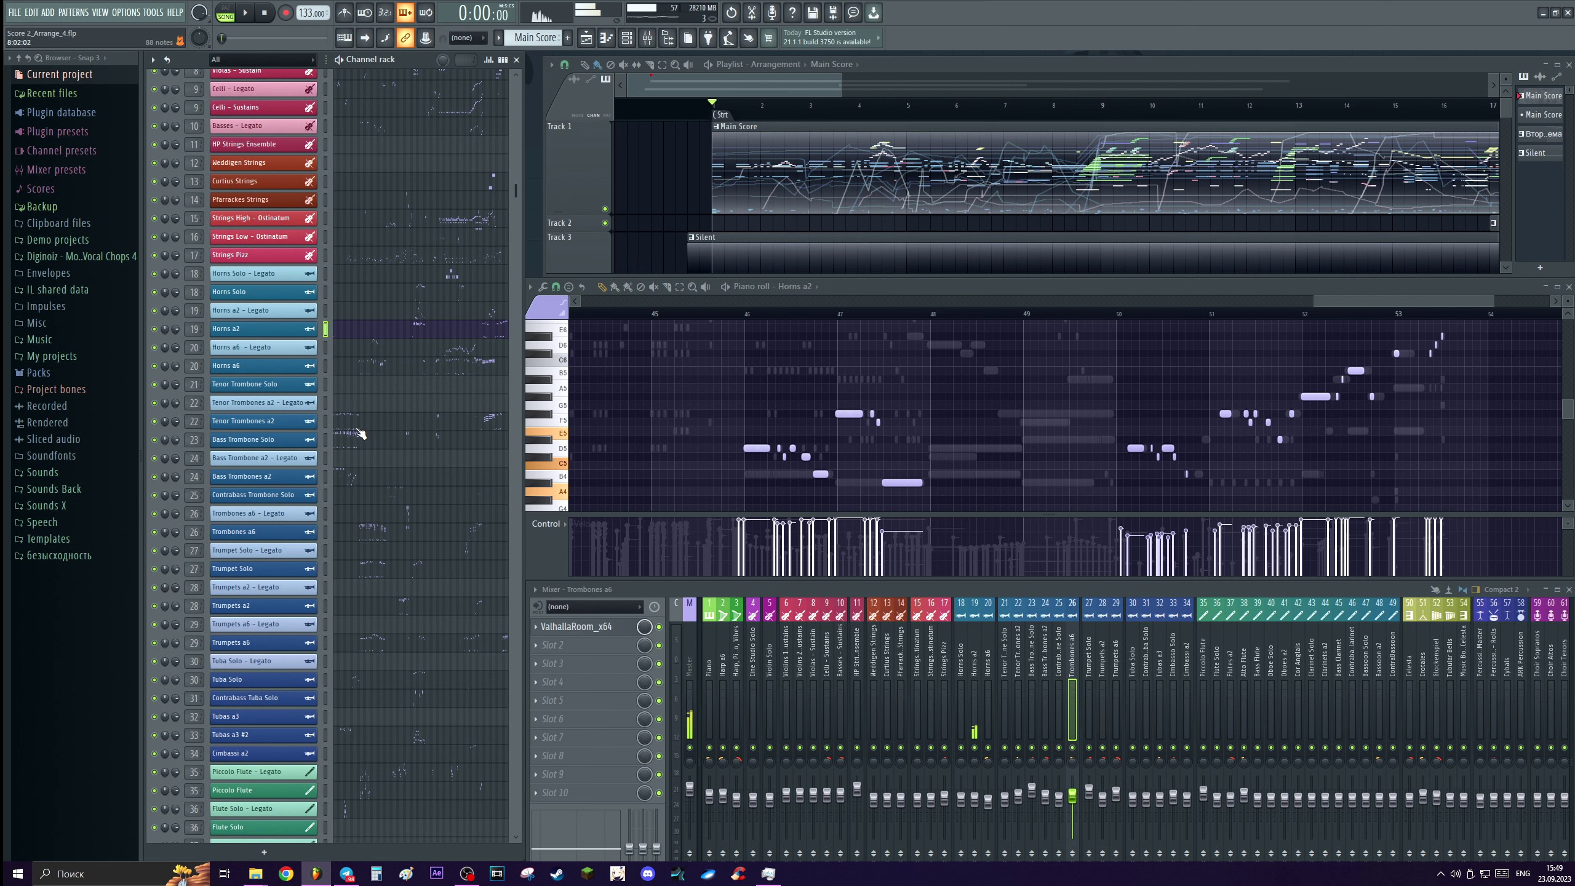
{"action": "left_click", "coordinate": [325, 425]}
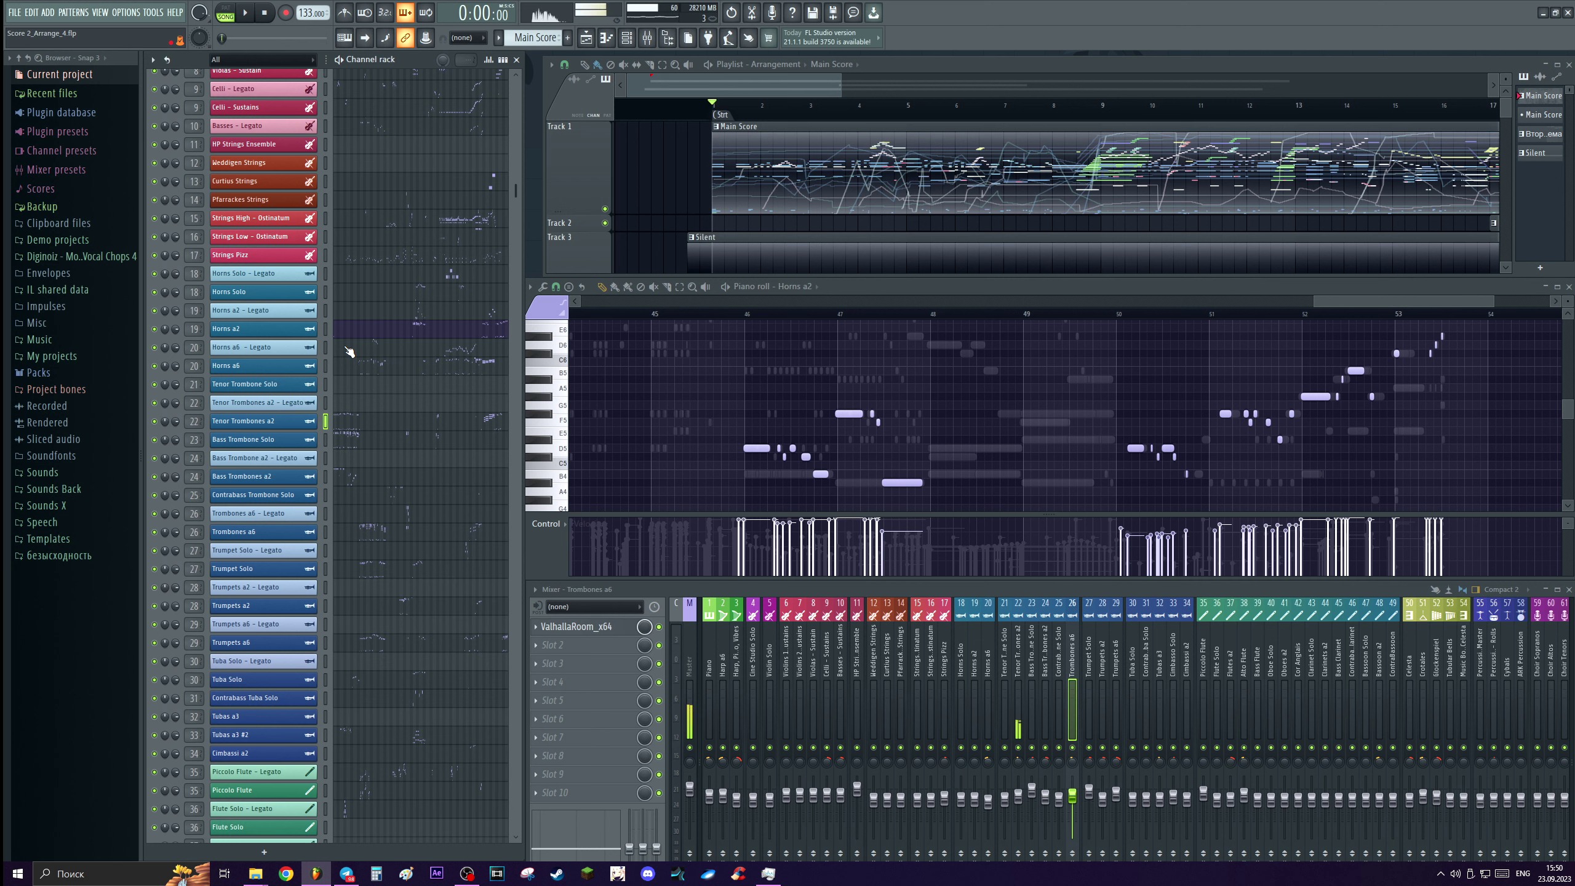
{"action": "left_click", "coordinate": [325, 333]}
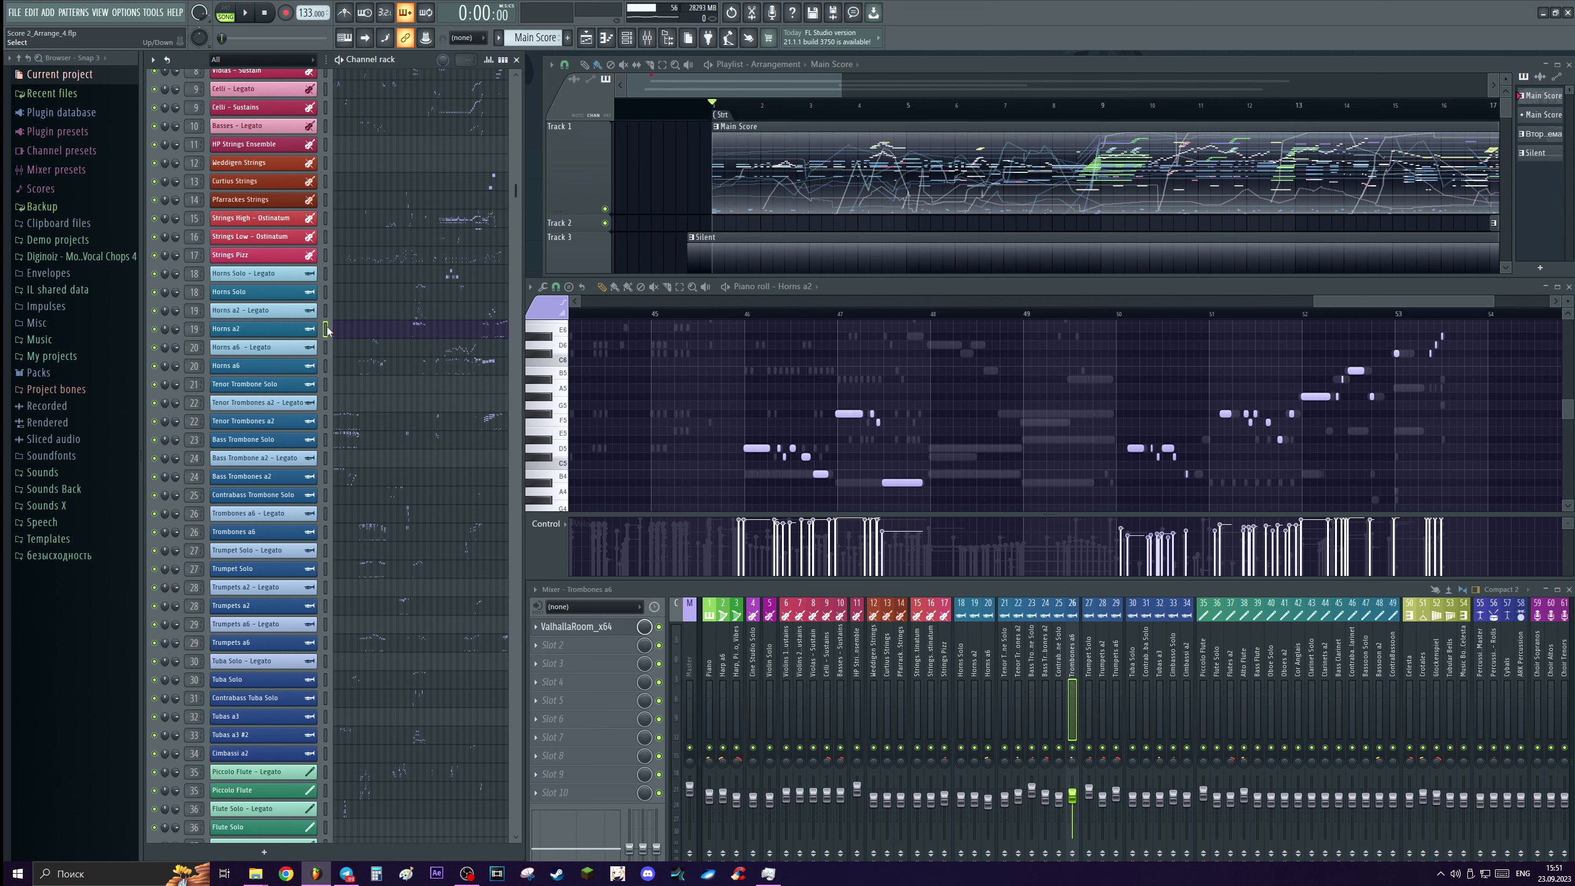
Open Horns a2 in the piano roll and extend the Main Score clip to about bar 59.
{"action": "left_click", "coordinate": [370, 323]}
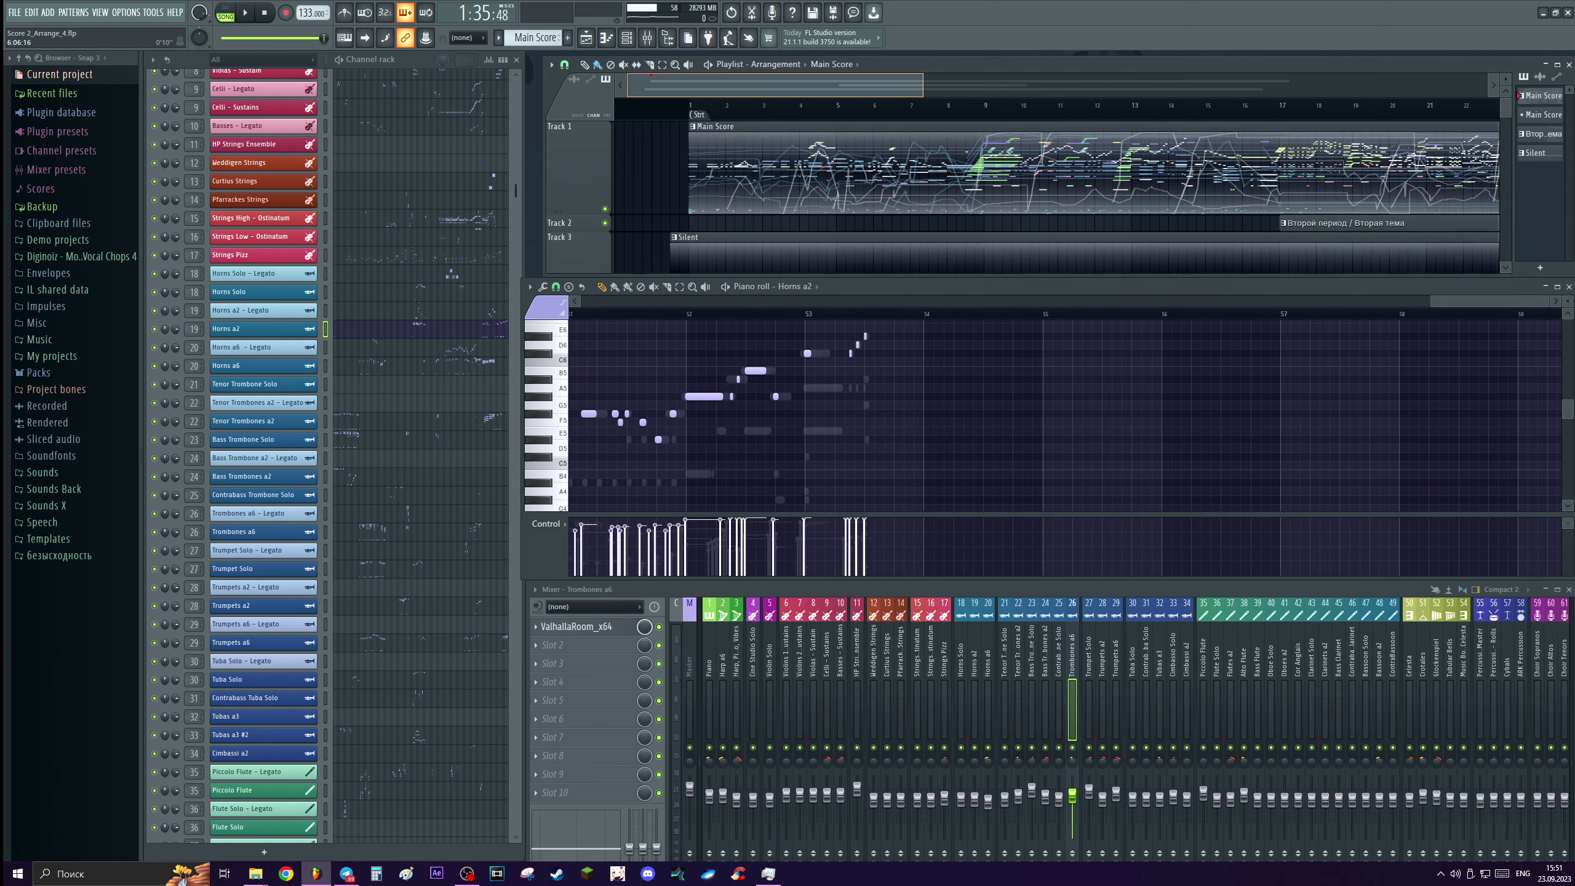
{"action": "scroll", "coordinate": [1025, 169], "scroll_direction": "up", "scroll_amount": 5}
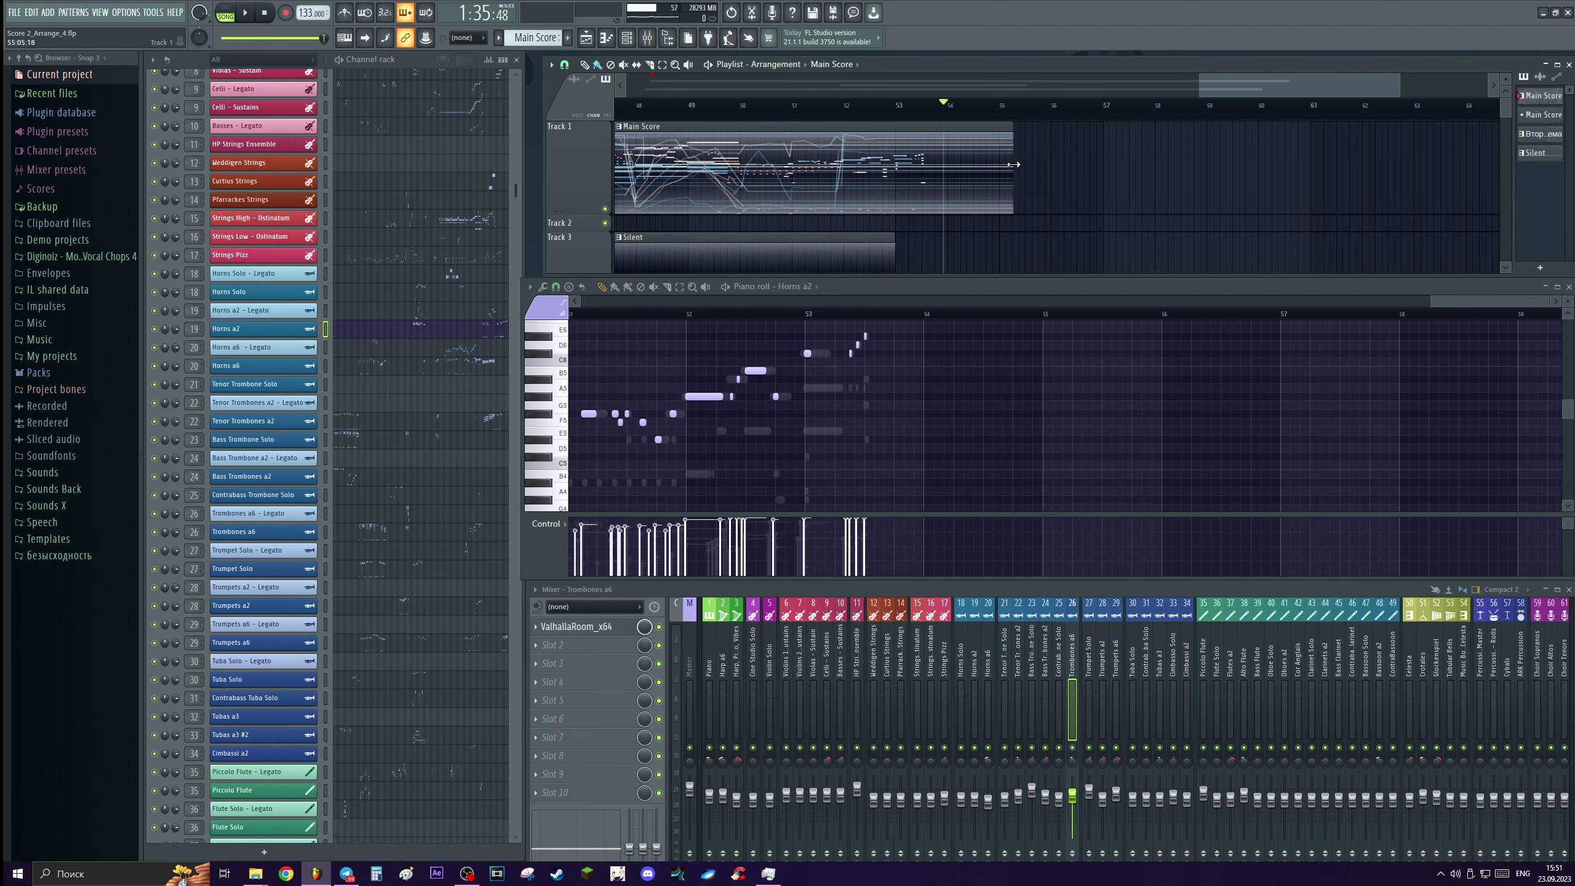
{"action": "left_click_drag", "start_coordinate": [1019, 167], "coordinate": [1220, 168]}
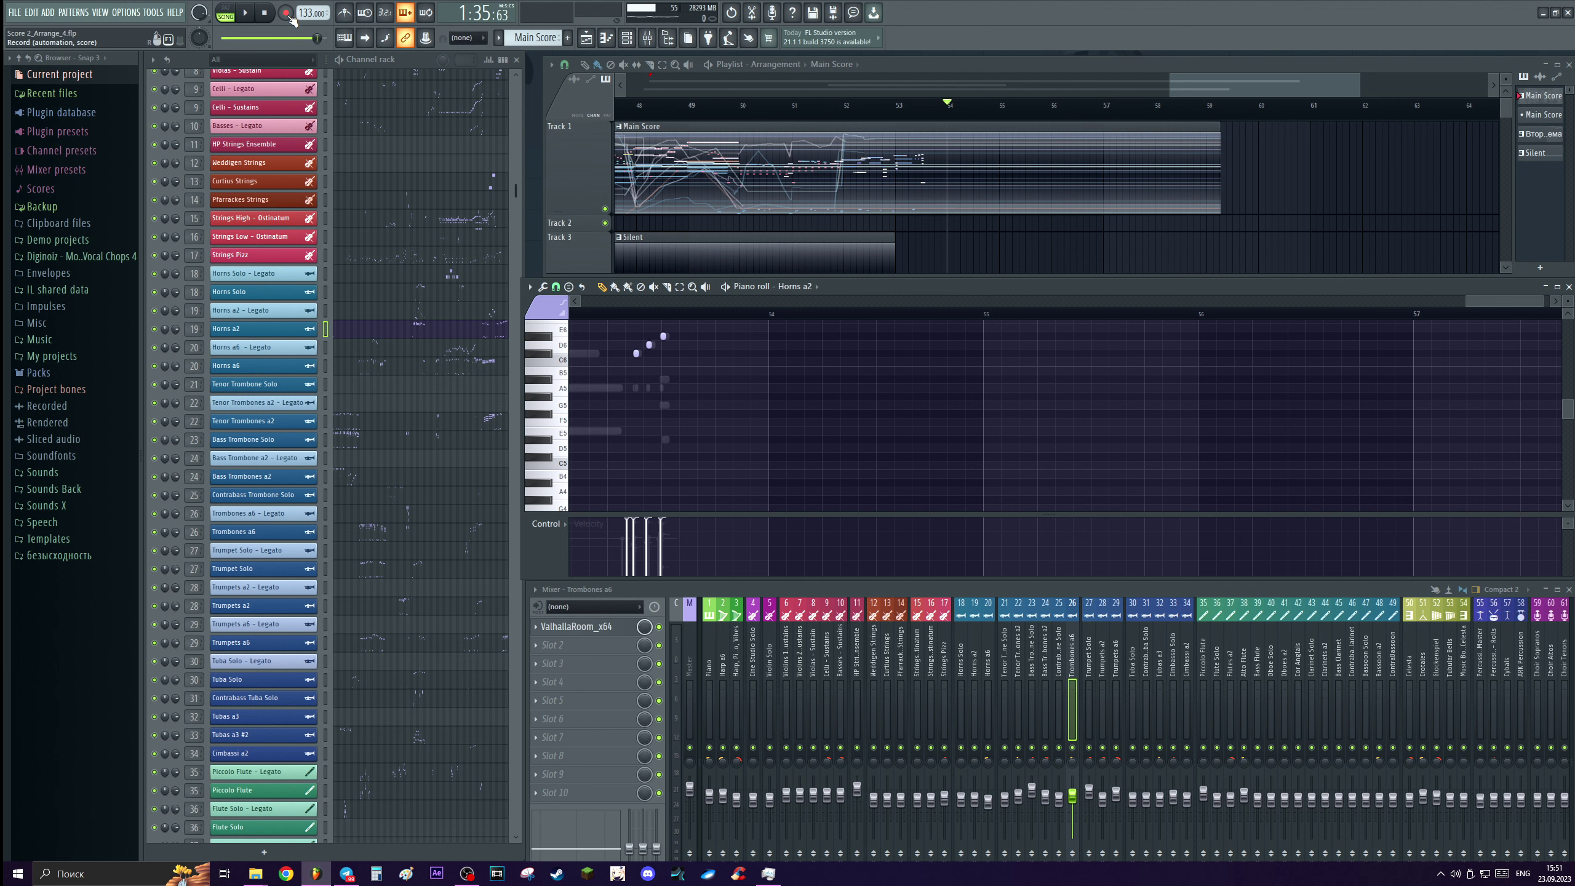
Record two sustained three-note chords on Horns a2 after bar 54 and shorten the first chord's overlapping top and bottom notes.
{"action": "key", "text": "space"}
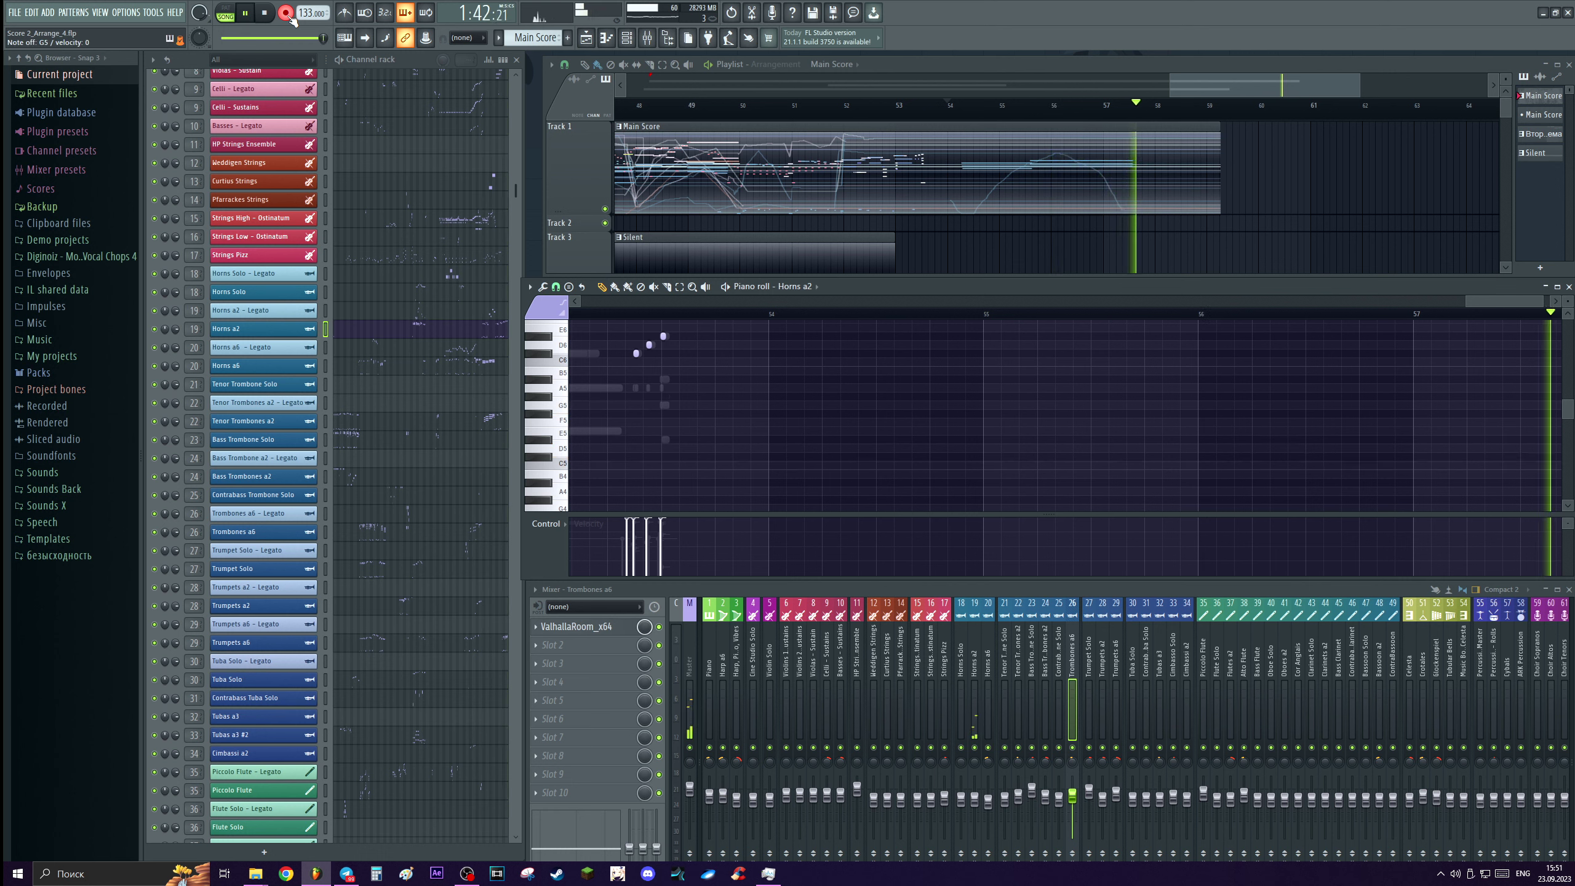
{"action": "key", "text": "space"}
{"action": "scroll", "coordinate": [1119, 444], "scroll_direction": "down", "scroll_amount": 2}
{"action": "scroll", "coordinate": [1119, 444], "scroll_direction": "up", "scroll_amount": 1}
{"action": "left_click_drag", "start_coordinate": [1075, 421], "coordinate": [1061, 422]}
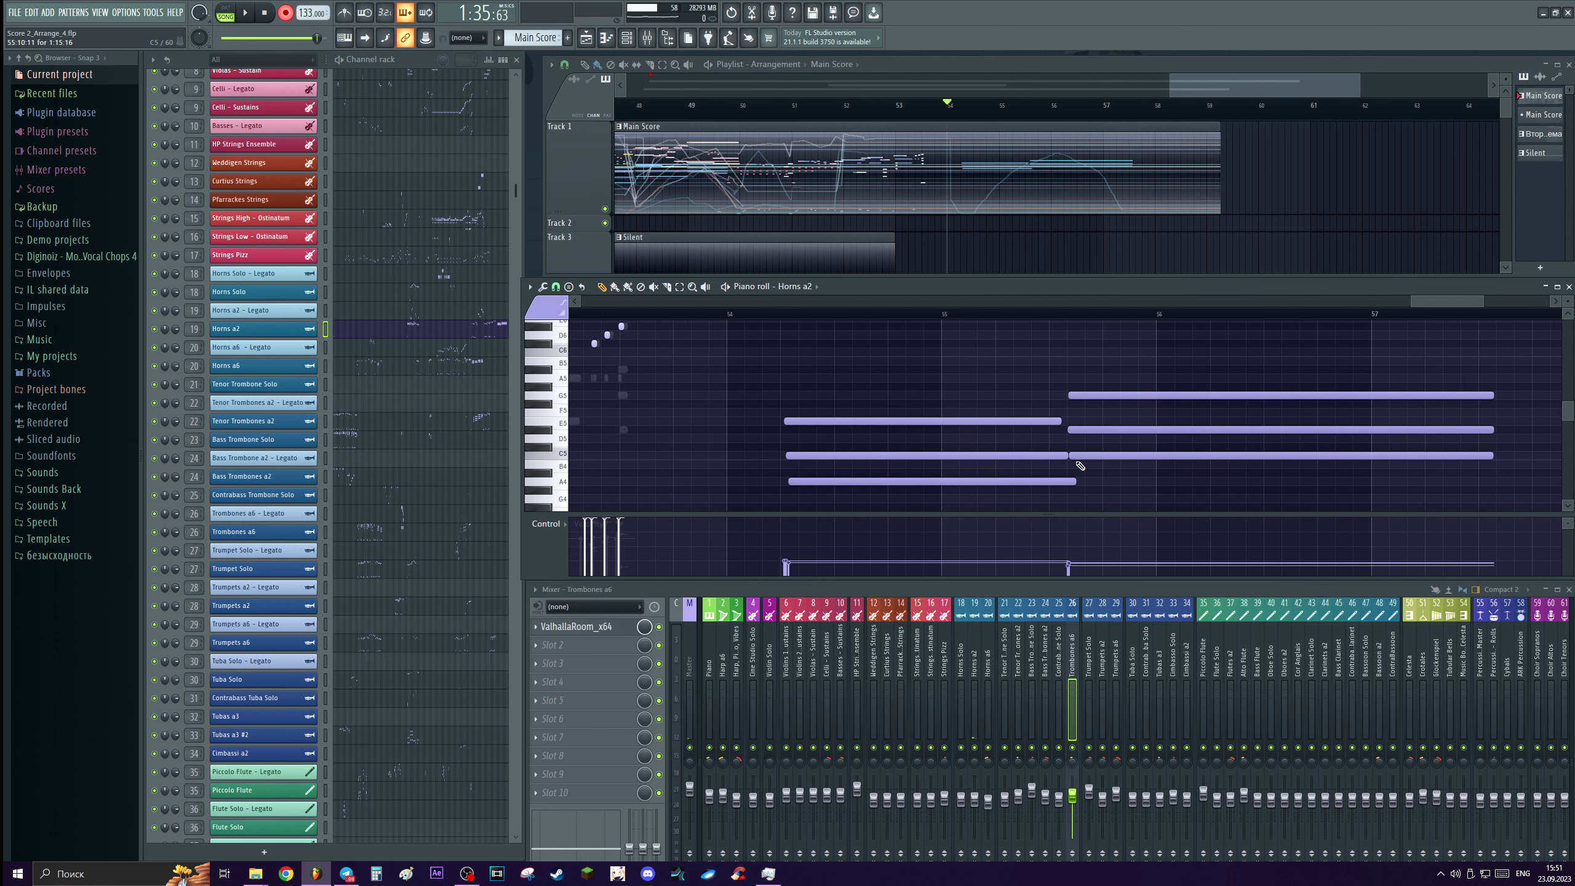
{"action": "left_click_drag", "start_coordinate": [1076, 482], "coordinate": [1061, 482]}
Record the same two sustained three-note chords on Tenor Trombones a2, doubling the Horns a2 chords after bar 54.
{"action": "left_click", "coordinate": [360, 426]}
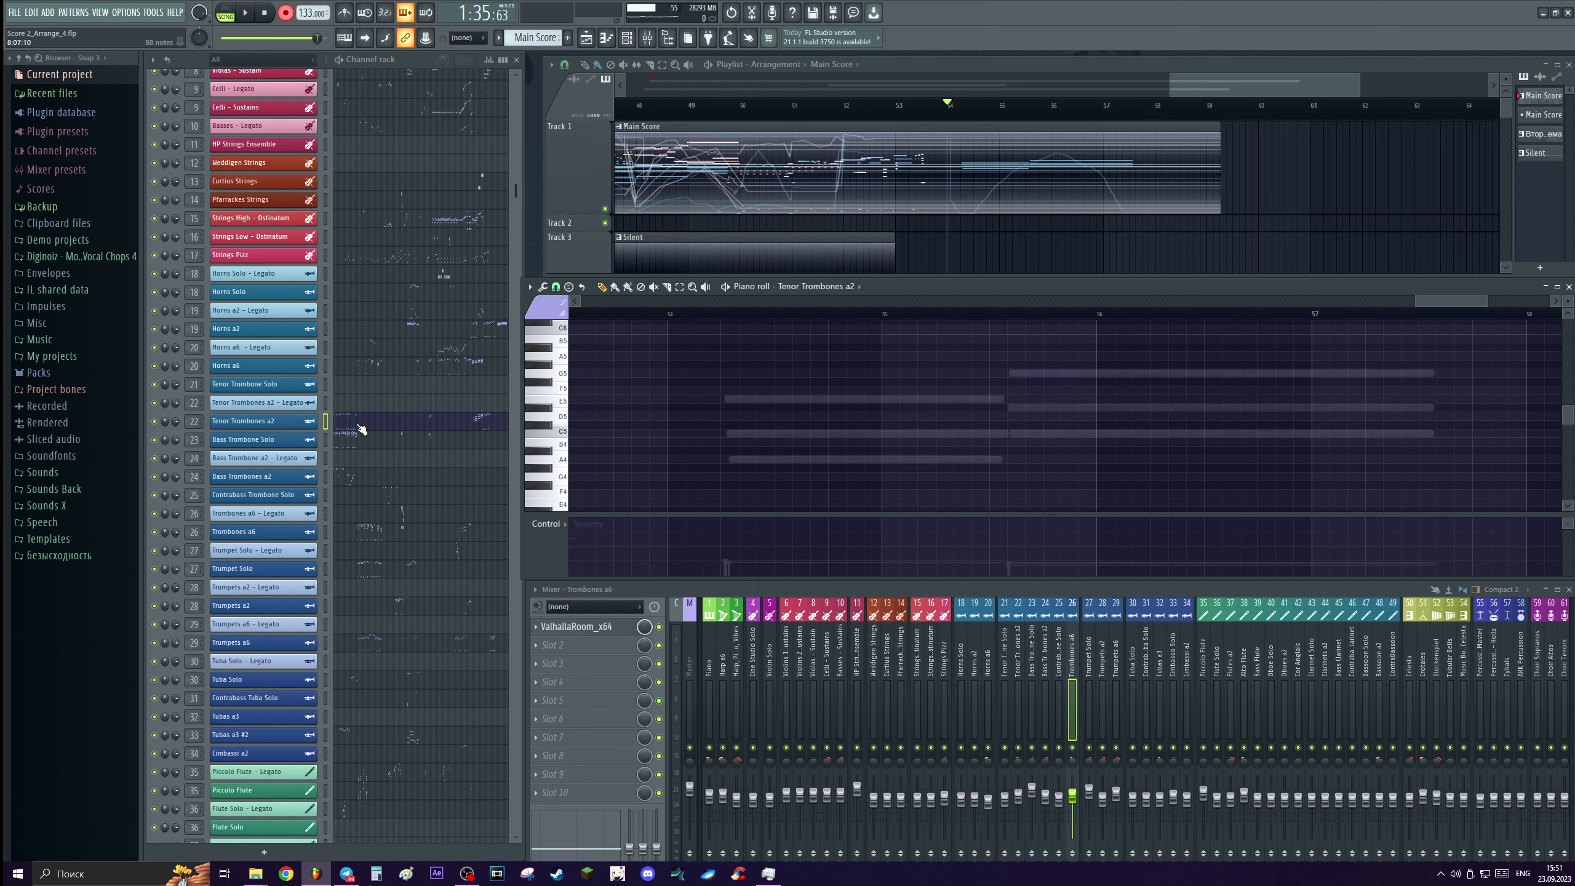
{"action": "key", "text": "space"}
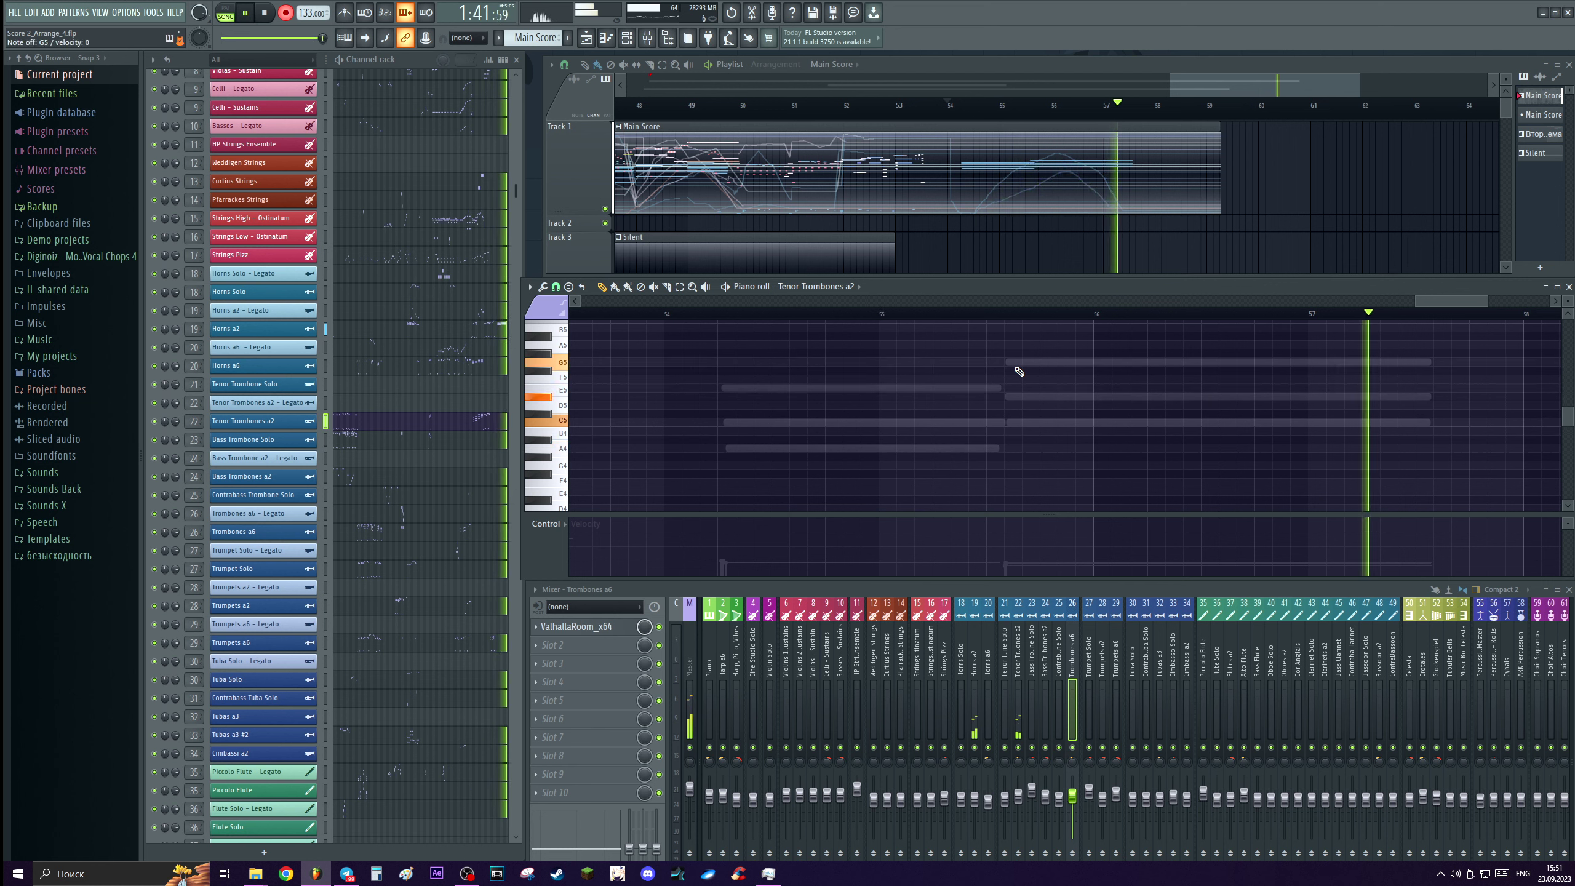
{"action": "key", "text": "space"}
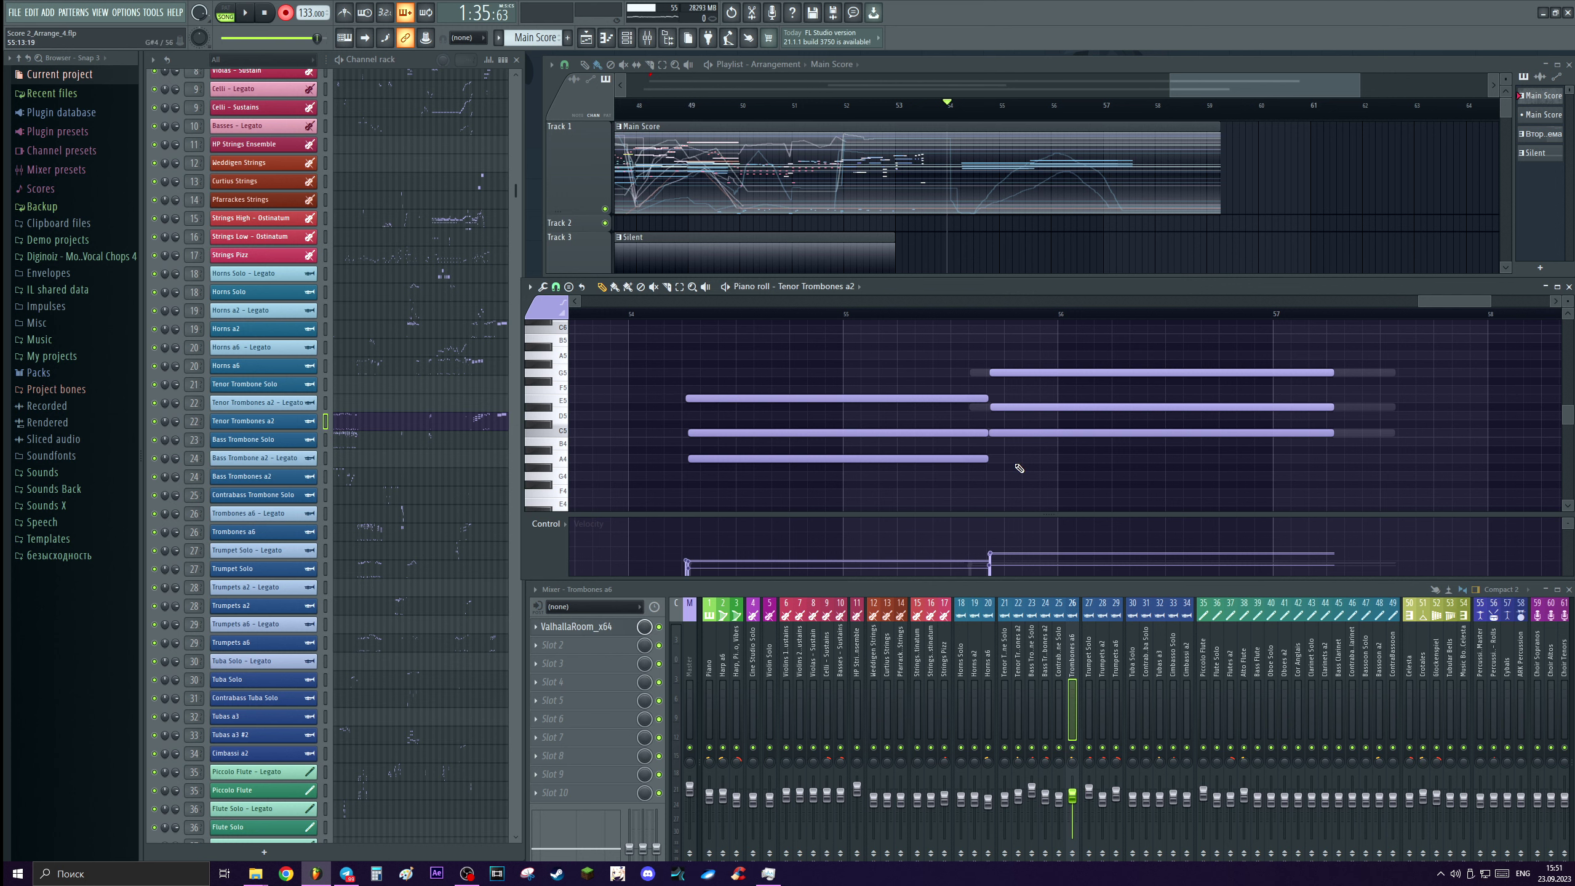
Enlarge the piano roll downward and bring the Tenor Trombones a2 chords and the lower register into view.
{"action": "scroll", "coordinate": [858, 308], "scroll_direction": "down", "scroll_amount": 2}
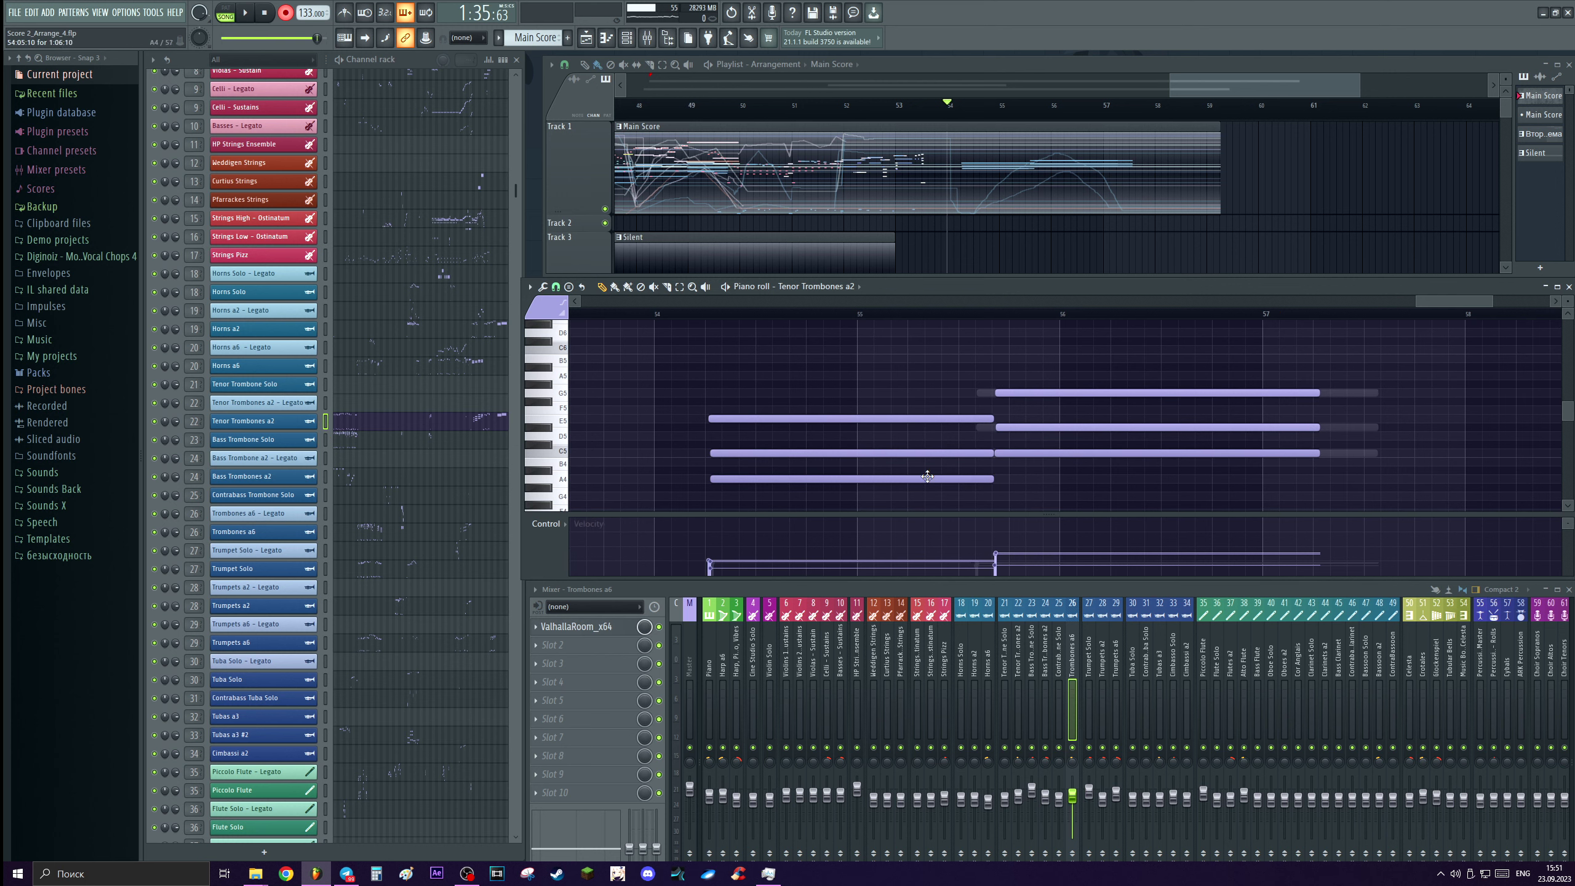
{"action": "scroll", "coordinate": [1017, 379], "scroll_direction": "down", "scroll_amount": 2}
{"action": "scroll", "coordinate": [1016, 377], "scroll_direction": "down", "scroll_amount": 1}
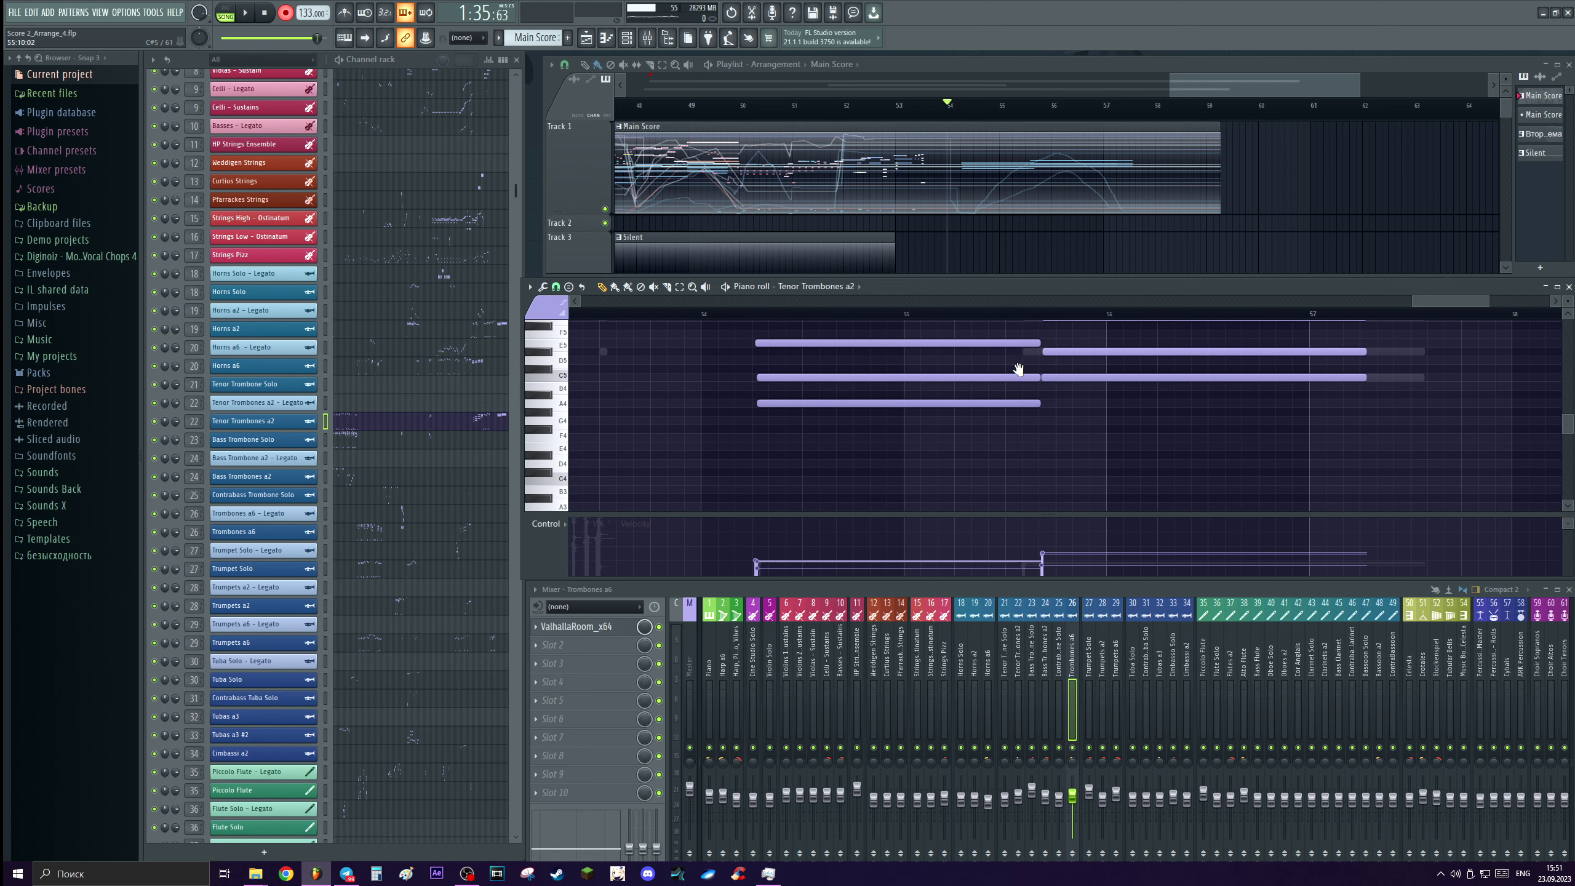
{"action": "scroll", "coordinate": [1023, 376], "scroll_direction": "right", "scroll_amount": 2}
{"action": "scroll", "coordinate": [924, 379], "scroll_direction": "up", "scroll_amount": 3}
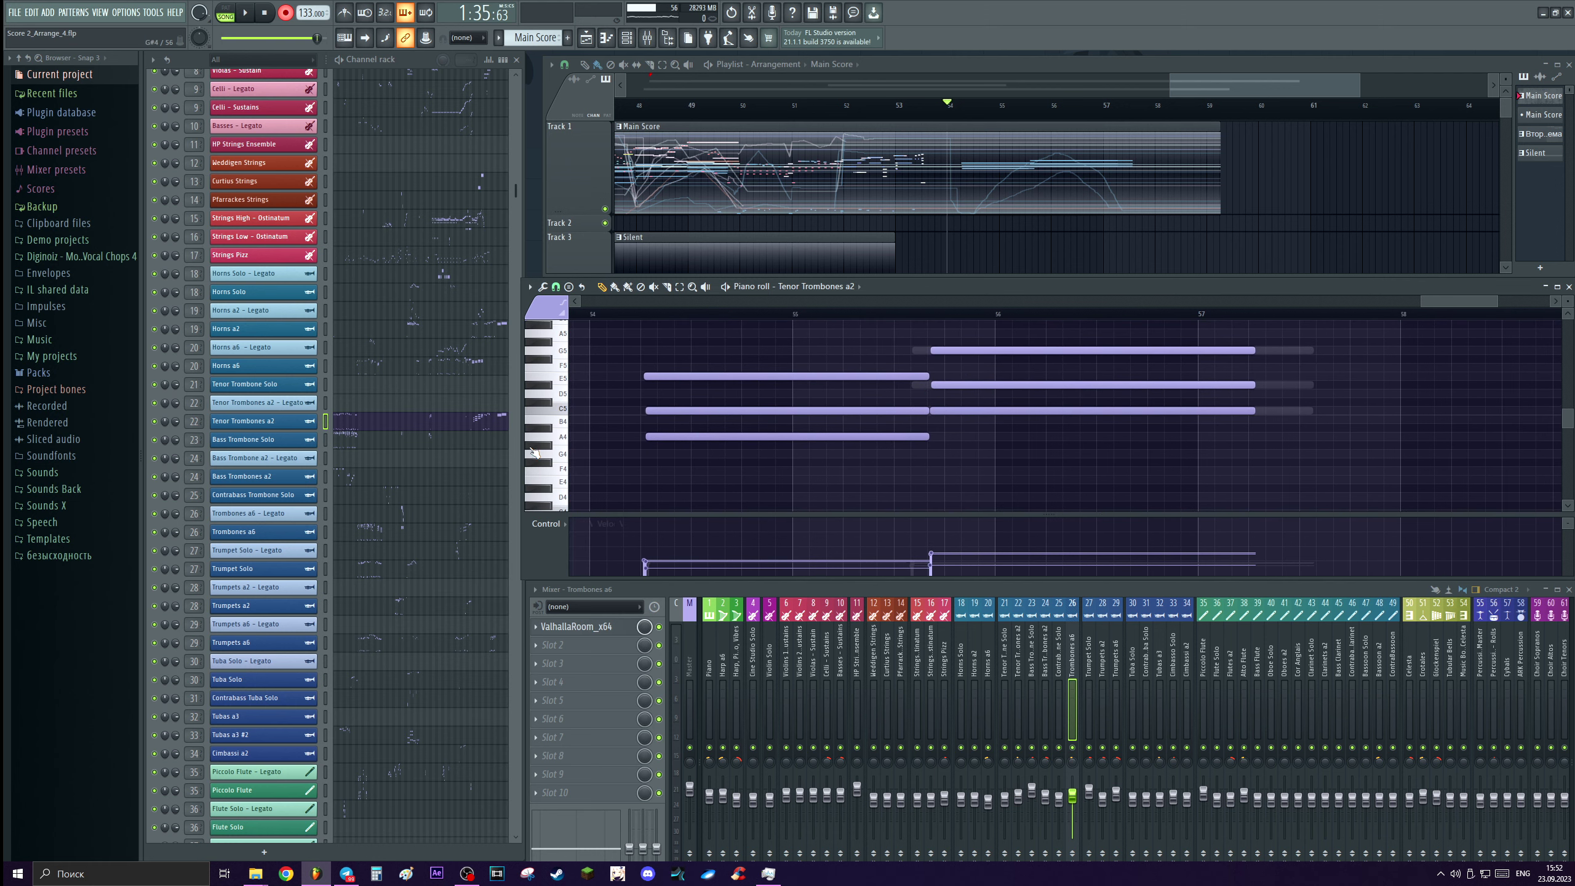
{"action": "scroll", "coordinate": [791, 400], "scroll_direction": "down", "scroll_amount": 2}
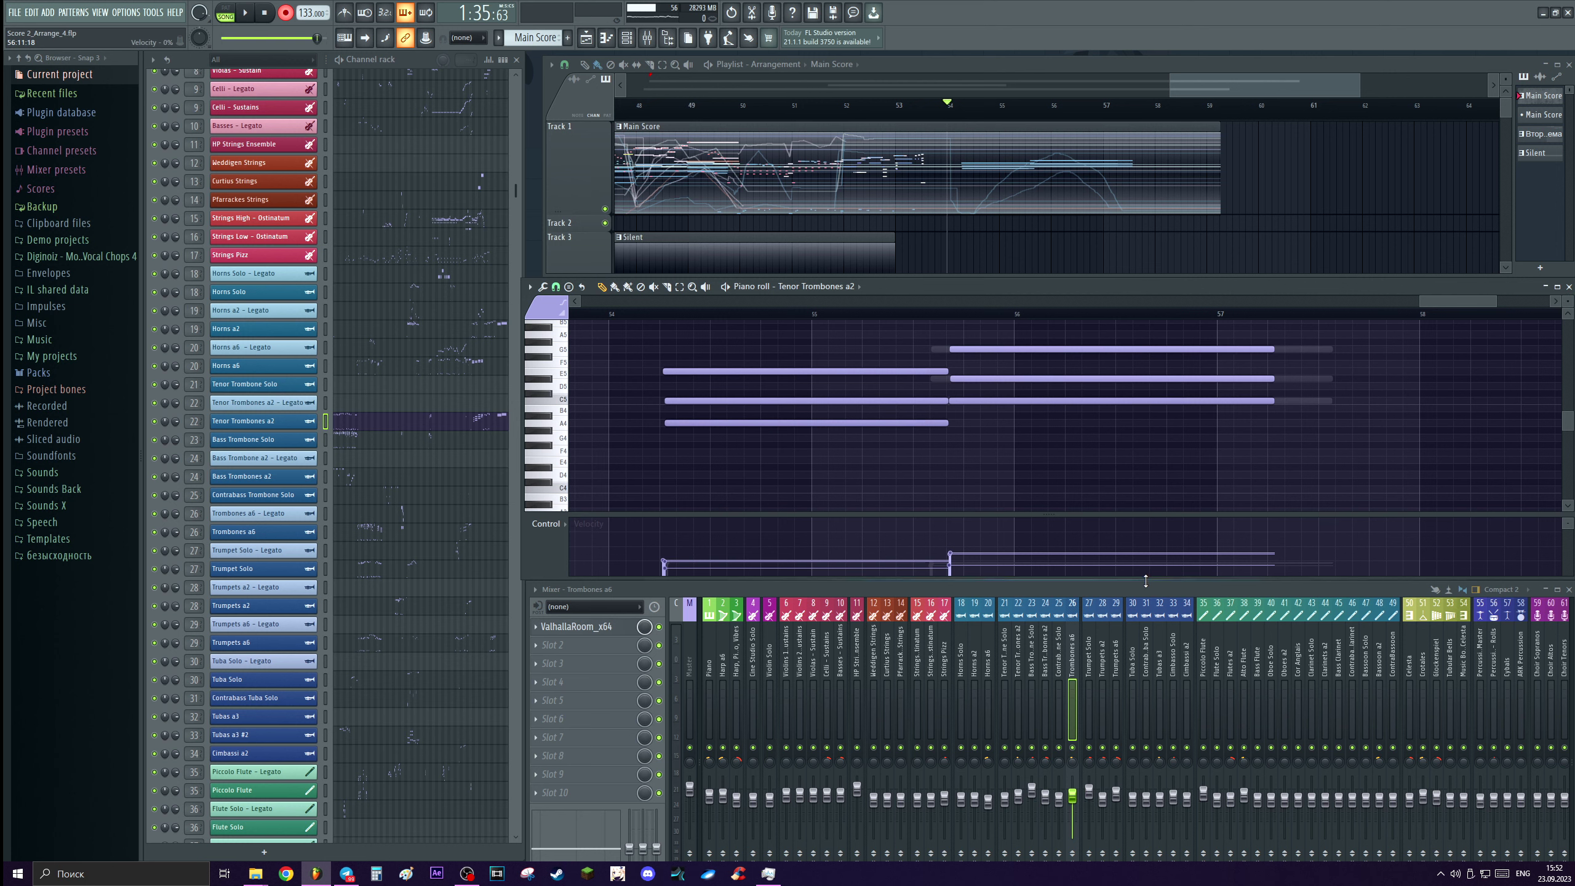
{"action": "left_click_drag", "start_coordinate": [1158, 580], "coordinate": [1101, 744]}
{"action": "scroll", "coordinate": [1132, 457], "scroll_direction": "up", "scroll_amount": 1}
{"action": "scroll", "coordinate": [1567, 303], "scroll_direction": "up", "scroll_amount": 2}
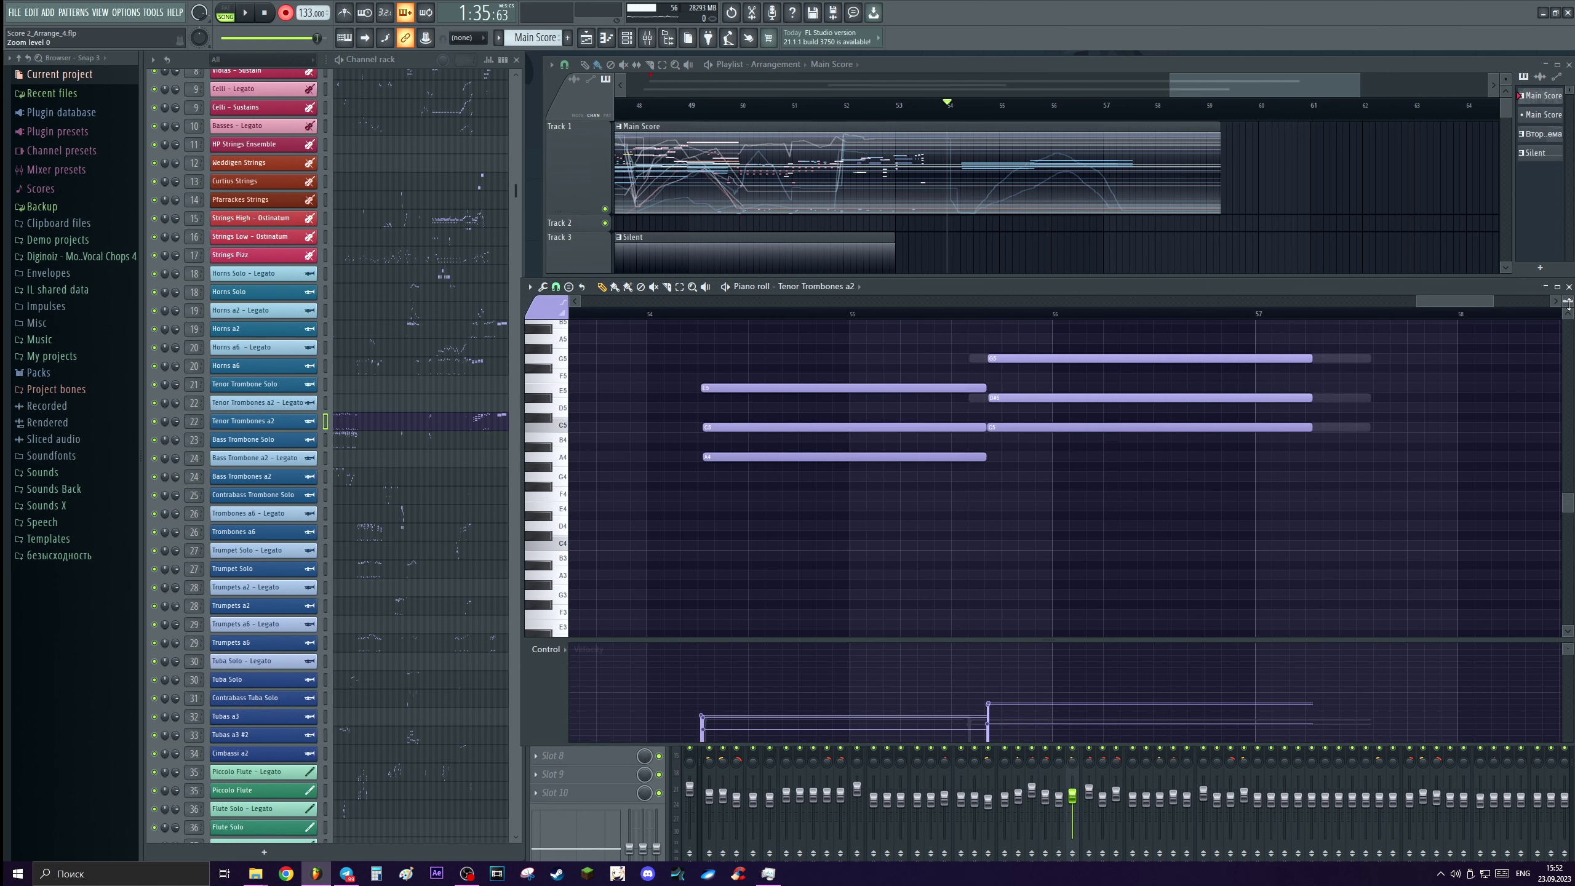
{"action": "scroll", "coordinate": [967, 410], "scroll_direction": "up", "scroll_amount": 1}
{"action": "scroll", "coordinate": [906, 376], "scroll_direction": "down", "scroll_amount": 1}
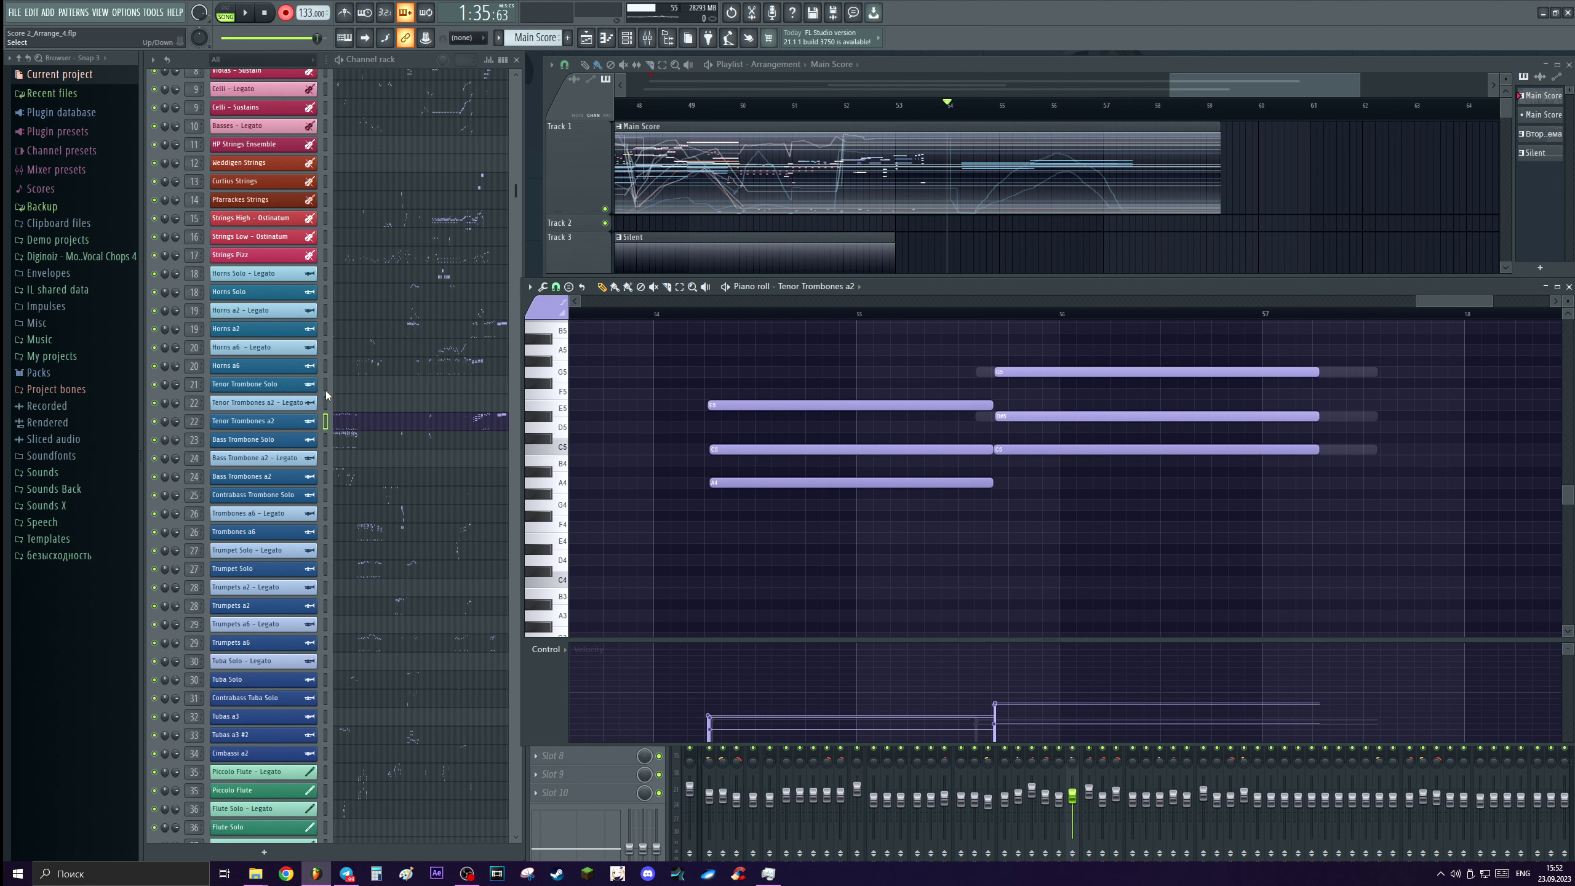
Check the chord notes on Horns a2, return to Tenor Trombones a2 and delete its two recorded chords.
{"action": "left_click", "coordinate": [373, 336]}
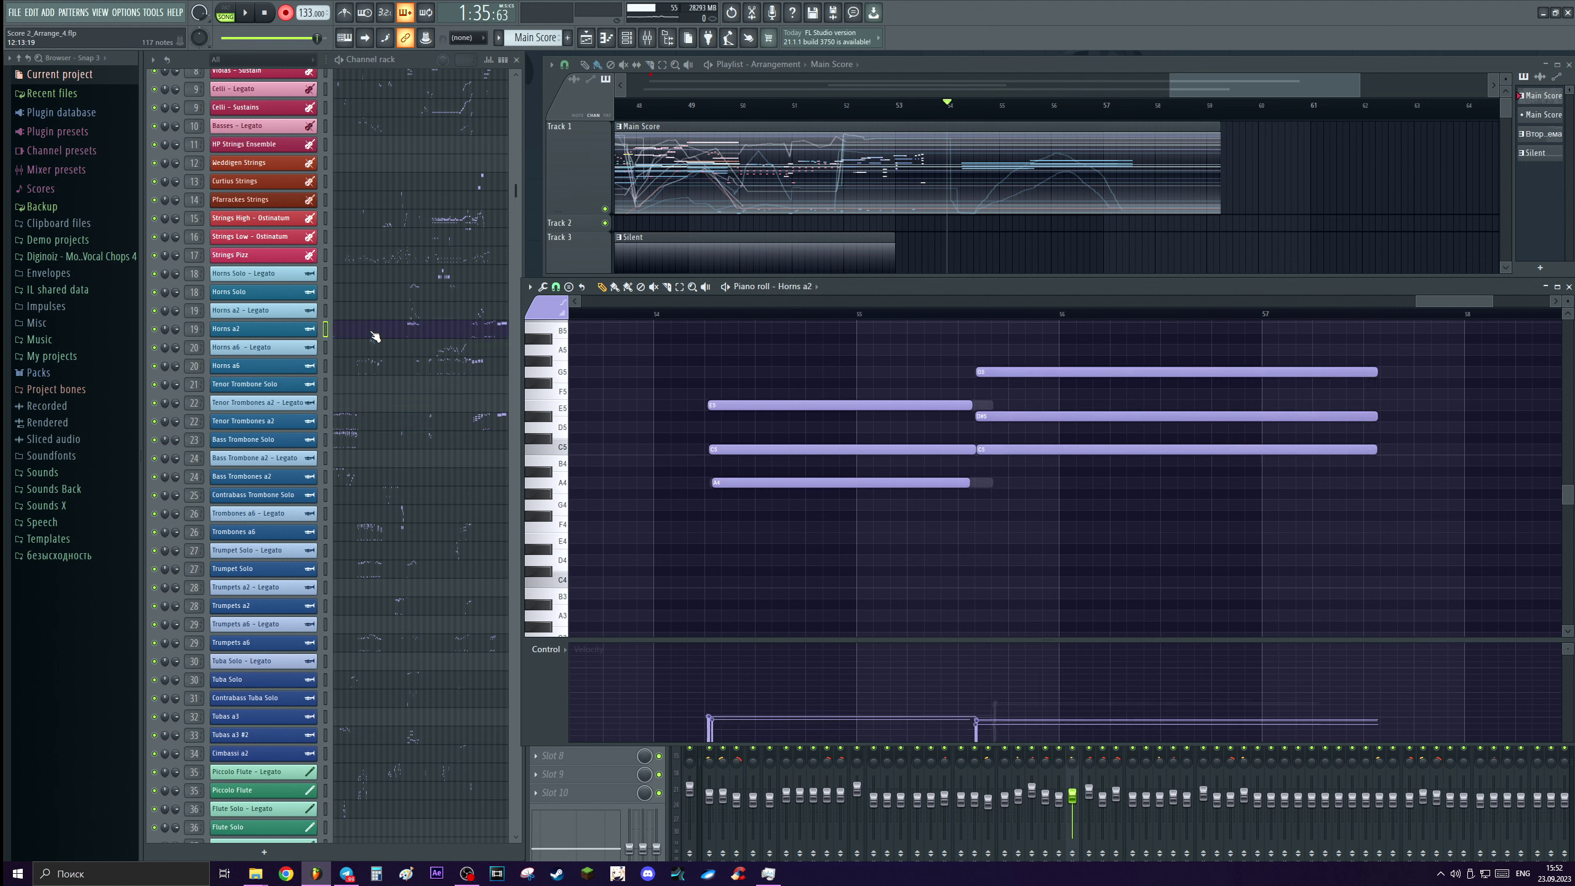
{"action": "left_click_drag", "start_coordinate": [766, 334], "coordinate": [1167, 542]}
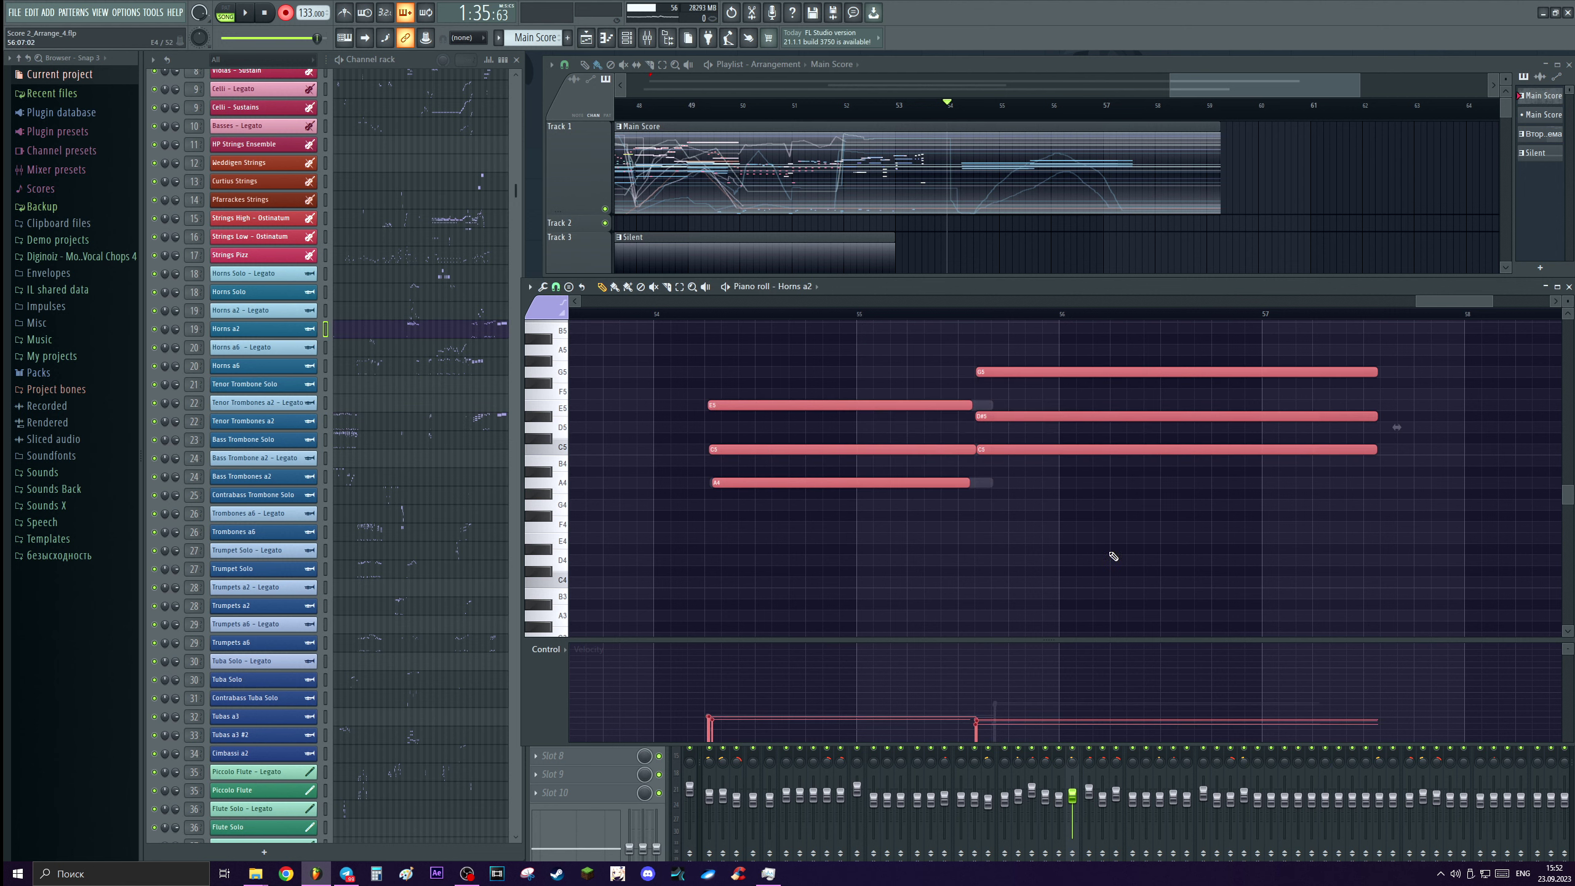
{"action": "left_click", "coordinate": [361, 421]}
{"action": "left_click_drag", "start_coordinate": [1068, 569], "coordinate": [847, 345]}
{"action": "key", "text": "Delete"}
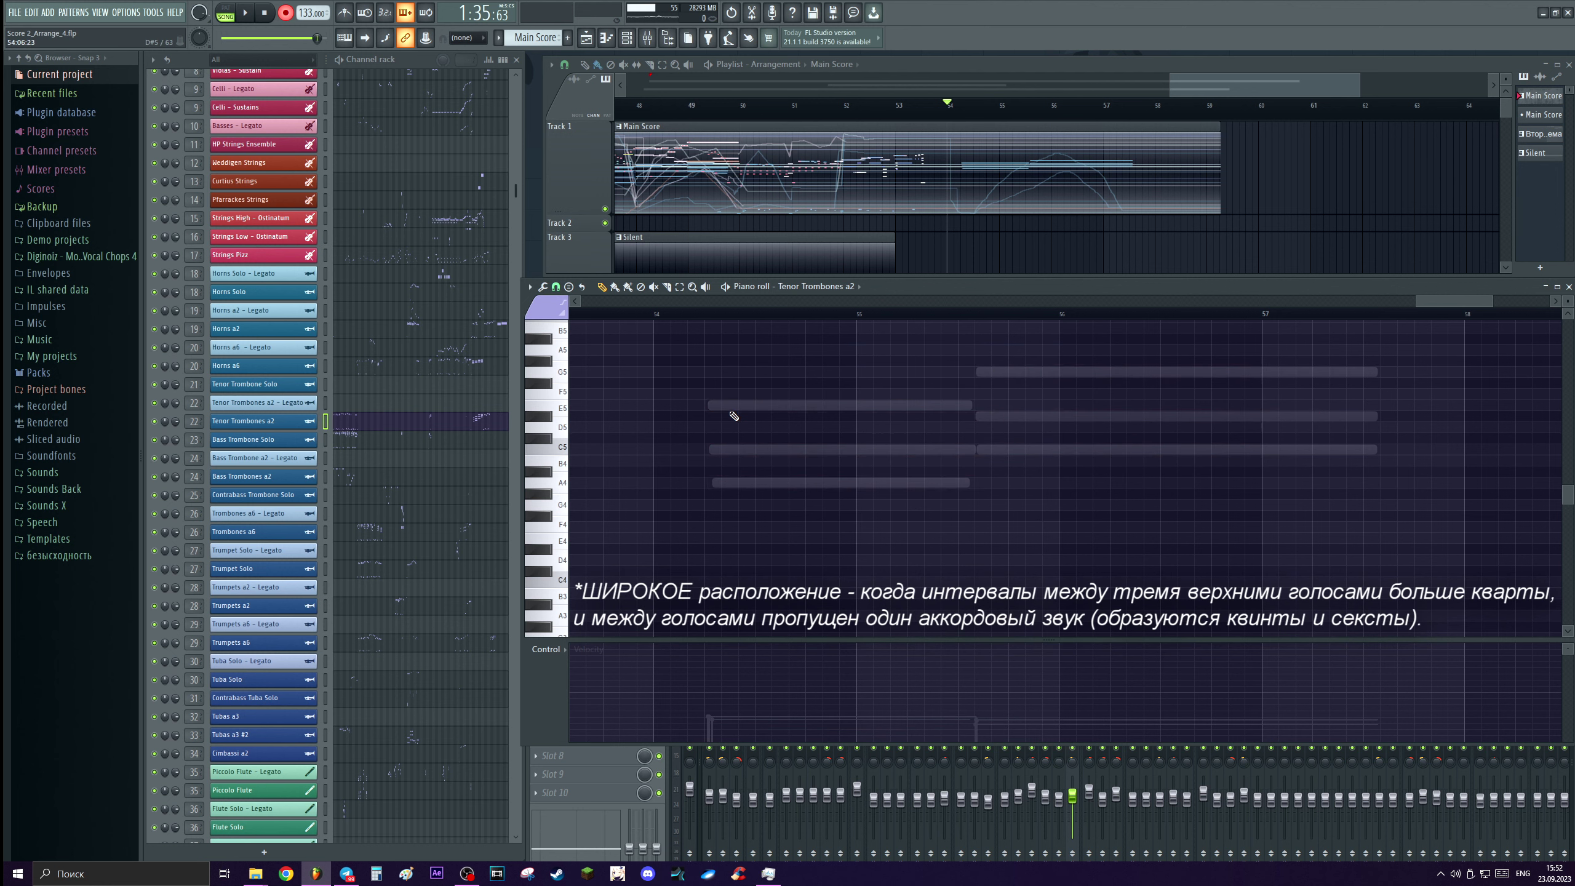
Draw a wide-spaced A3, E4 and C5 chord on Tenor Trombones a2 under the first horn chord, with all notes starting together.
{"action": "scroll", "coordinate": [826, 430], "scroll_direction": "down", "scroll_amount": 3}
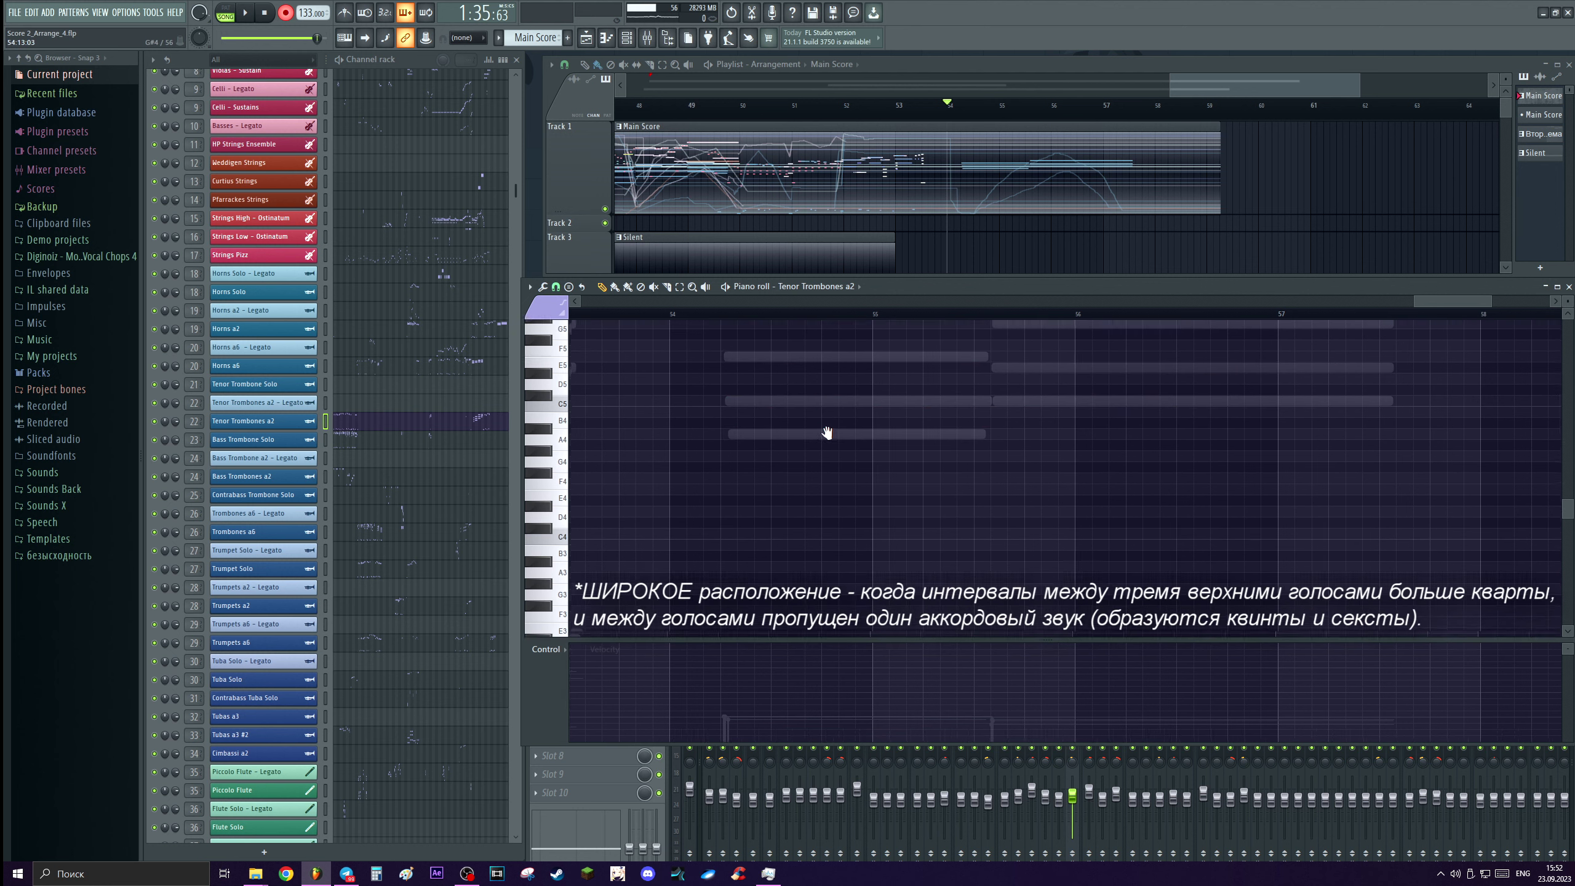
{"action": "left_click", "coordinate": [734, 557]}
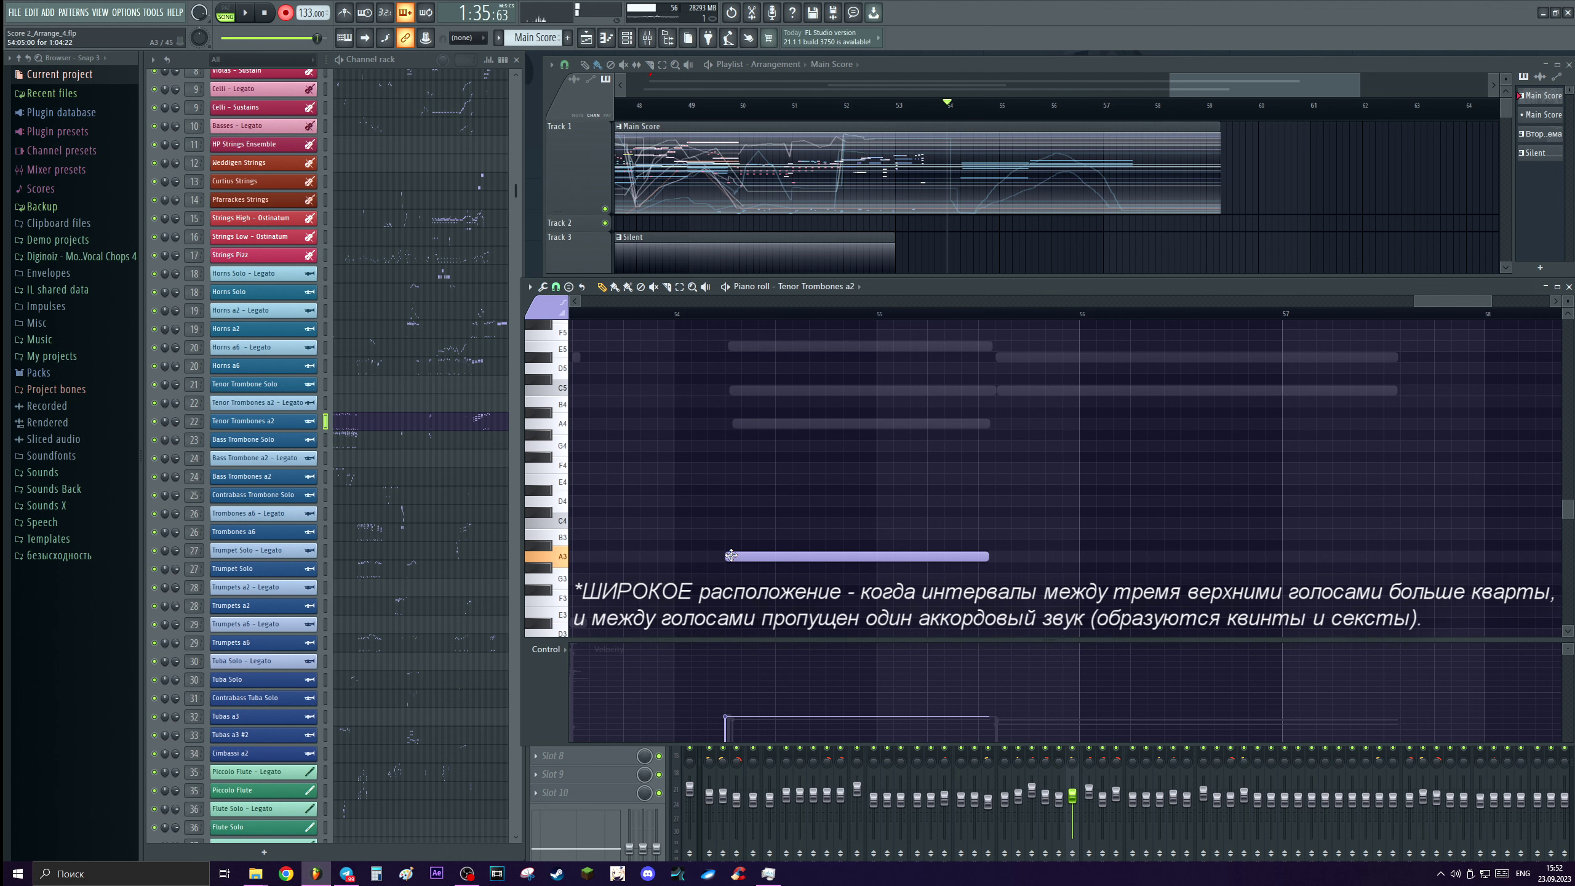
{"action": "left_click", "coordinate": [724, 478]}
{"action": "left_click", "coordinate": [727, 390]}
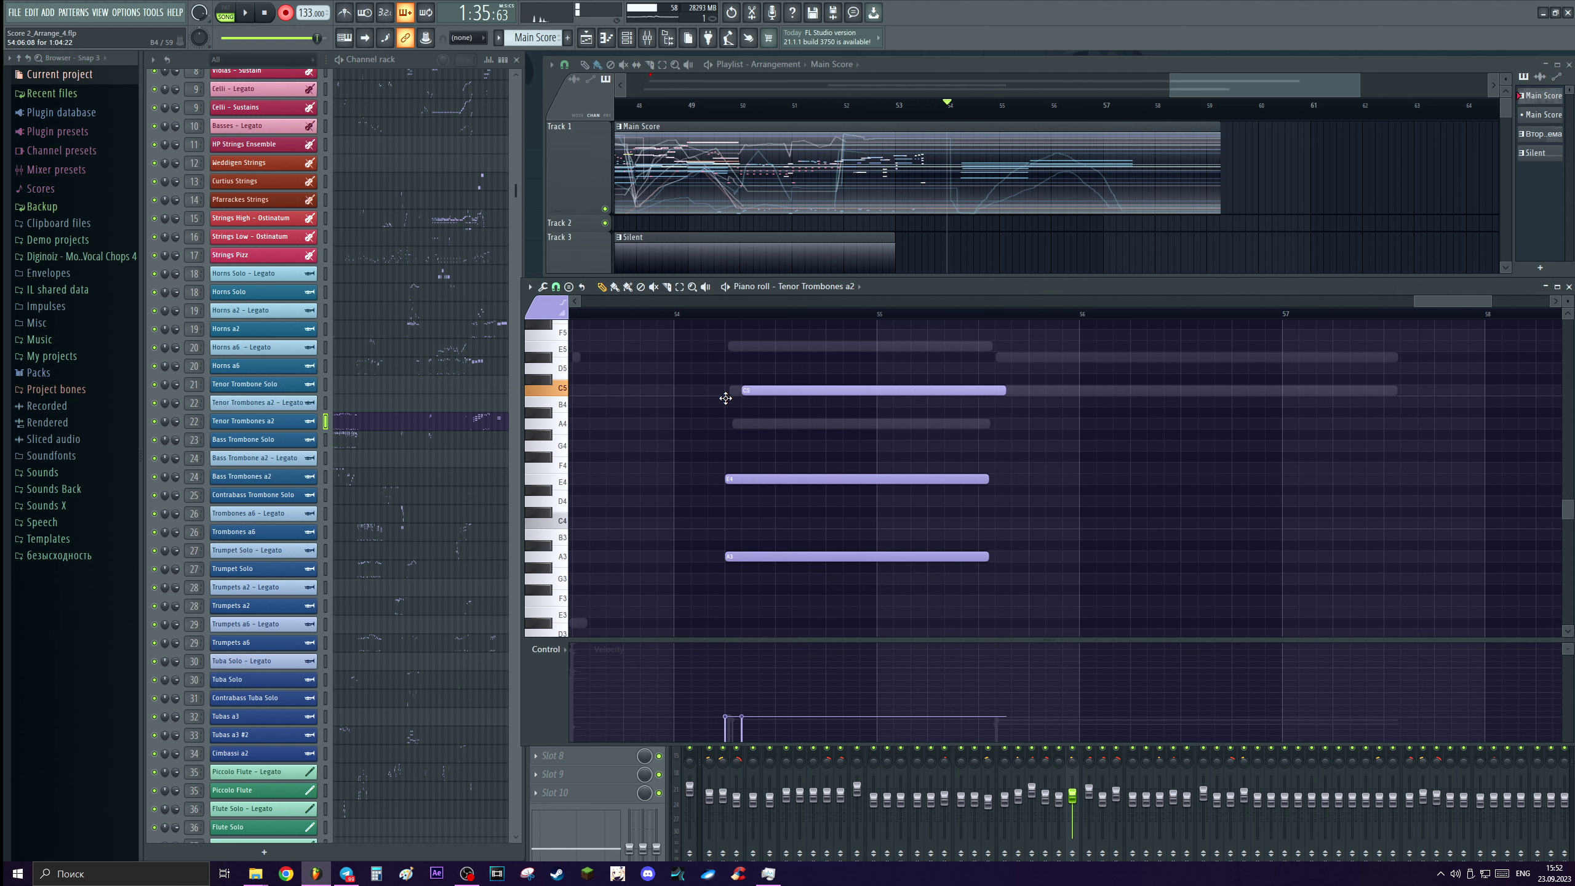
{"action": "scroll", "coordinate": [723, 451], "scroll_direction": "up", "scroll_amount": 2}
{"action": "left_click_drag", "start_coordinate": [900, 366], "coordinate": [773, 643]}
{"action": "right_click", "coordinate": [790, 382]}
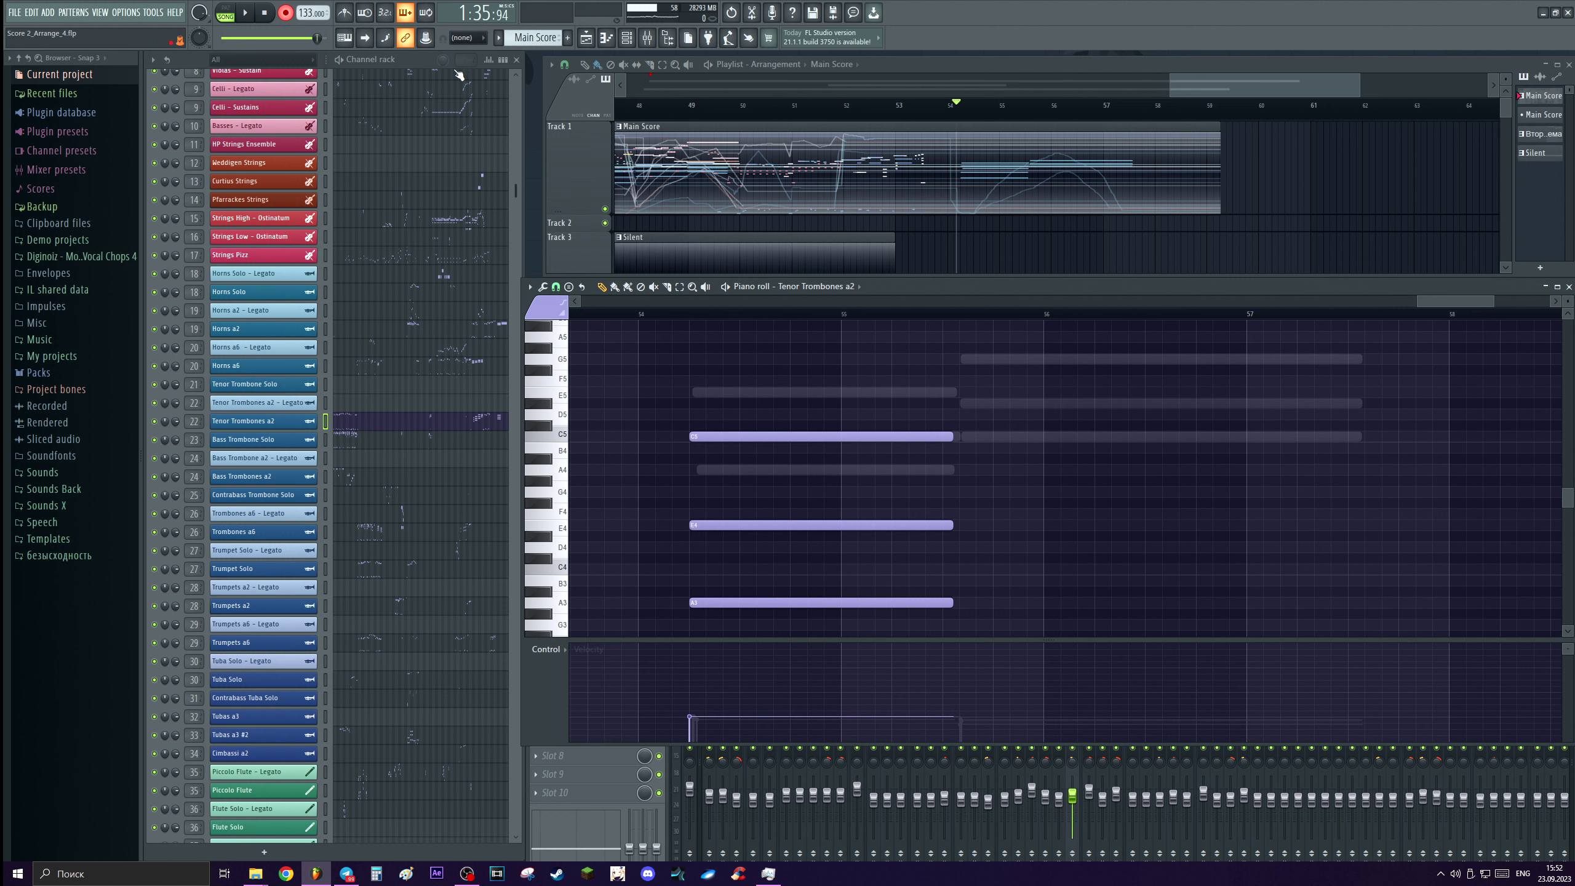
Show the modulation wheel (MIDI CC #1) data and shape a gradual rise under the first trombone chord.
{"action": "left_click", "coordinate": [426, 43]}
{"action": "left_click", "coordinate": [627, 91]}
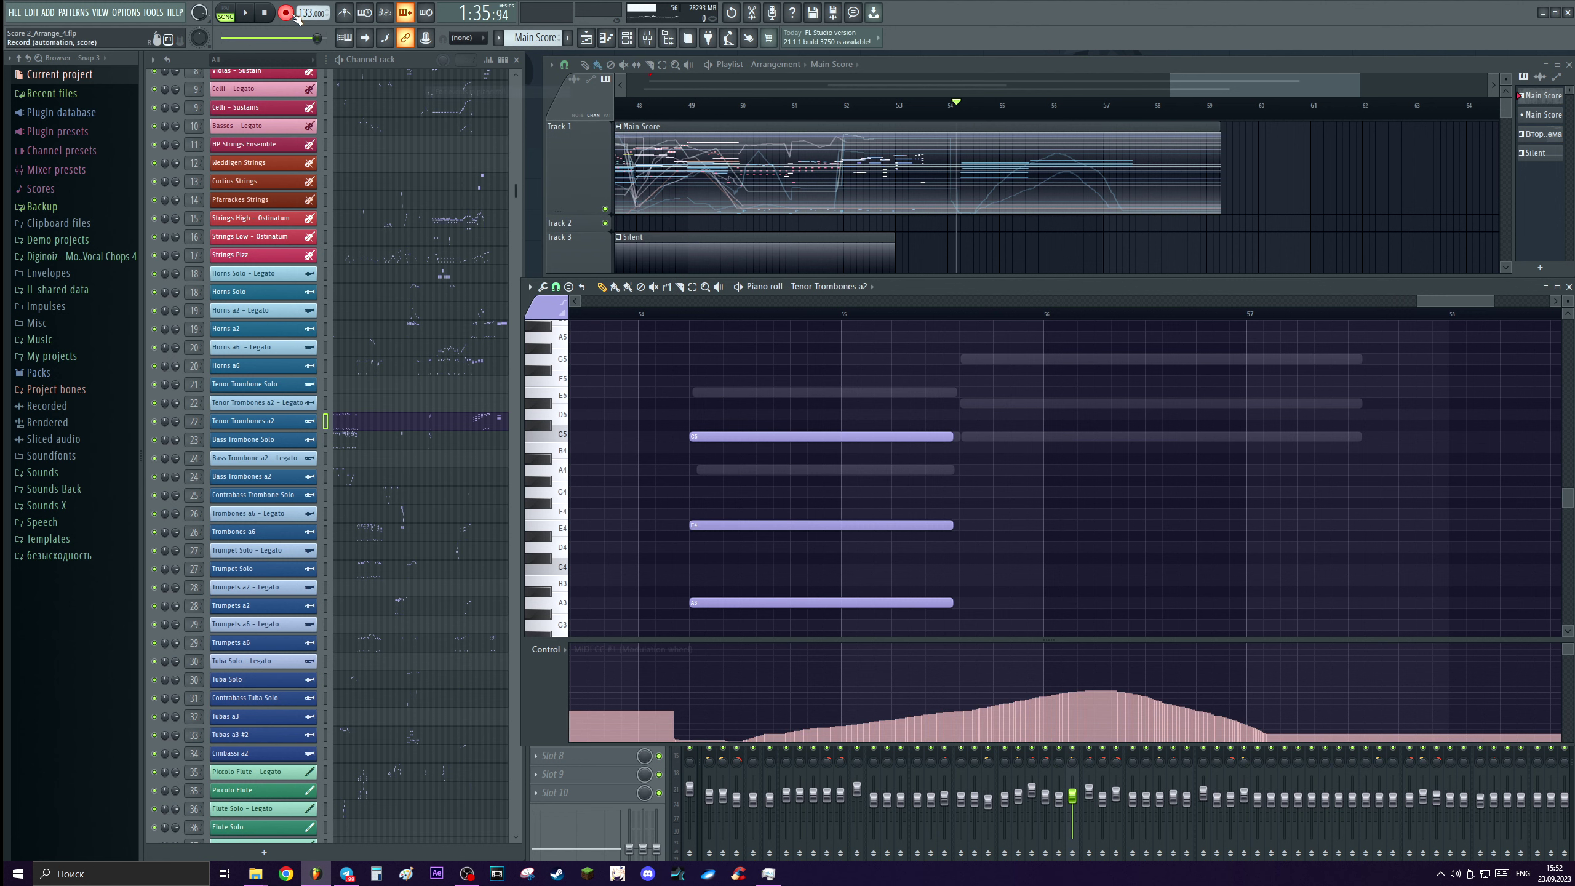
{"action": "key", "text": "space"}
{"action": "left_click_drag", "start_coordinate": [688, 740], "coordinate": [1000, 701]}
{"action": "key", "text": "space"}
Duplicate the three-note trombone chord directly after itself, beneath the second horn chord.
{"action": "left_click_drag", "start_coordinate": [891, 437], "coordinate": [1159, 406]}
{"action": "key", "text": "ctrl+z"}
{"action": "key", "text": "ctrl+a"}
{"action": "key", "text": "ctrl+b"}
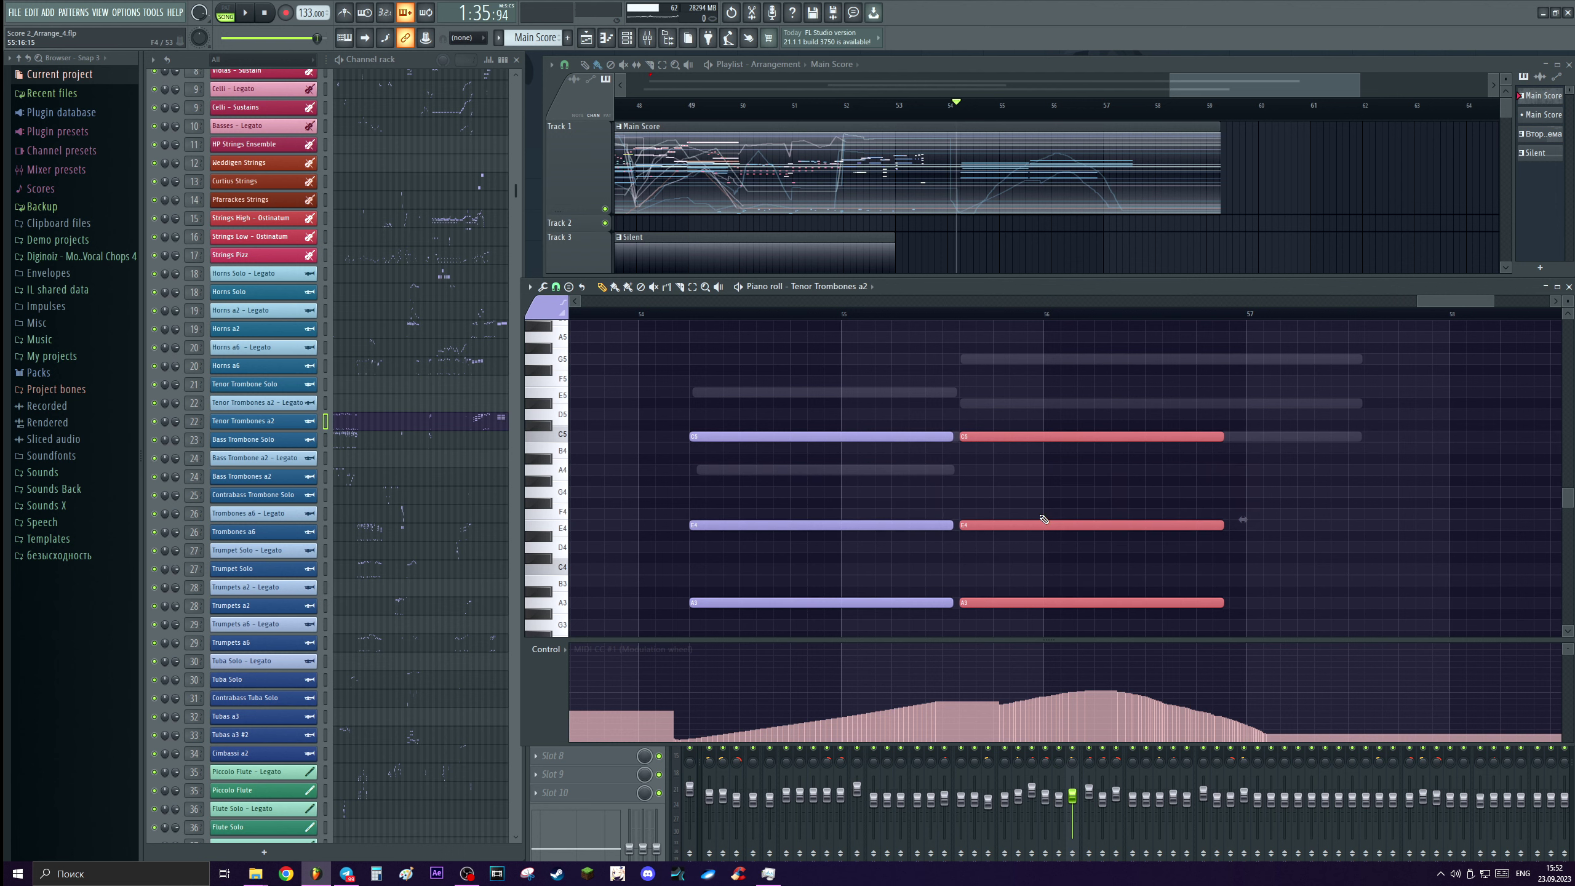
Transpose the copied chord up three semitones to C4, G4 and D#5 and lengthen it to match the second horn chord.
{"action": "key", "text": "shift+Up"}
{"action": "key", "text": "shift+Up"}
{"action": "key", "text": "shift+Up"}
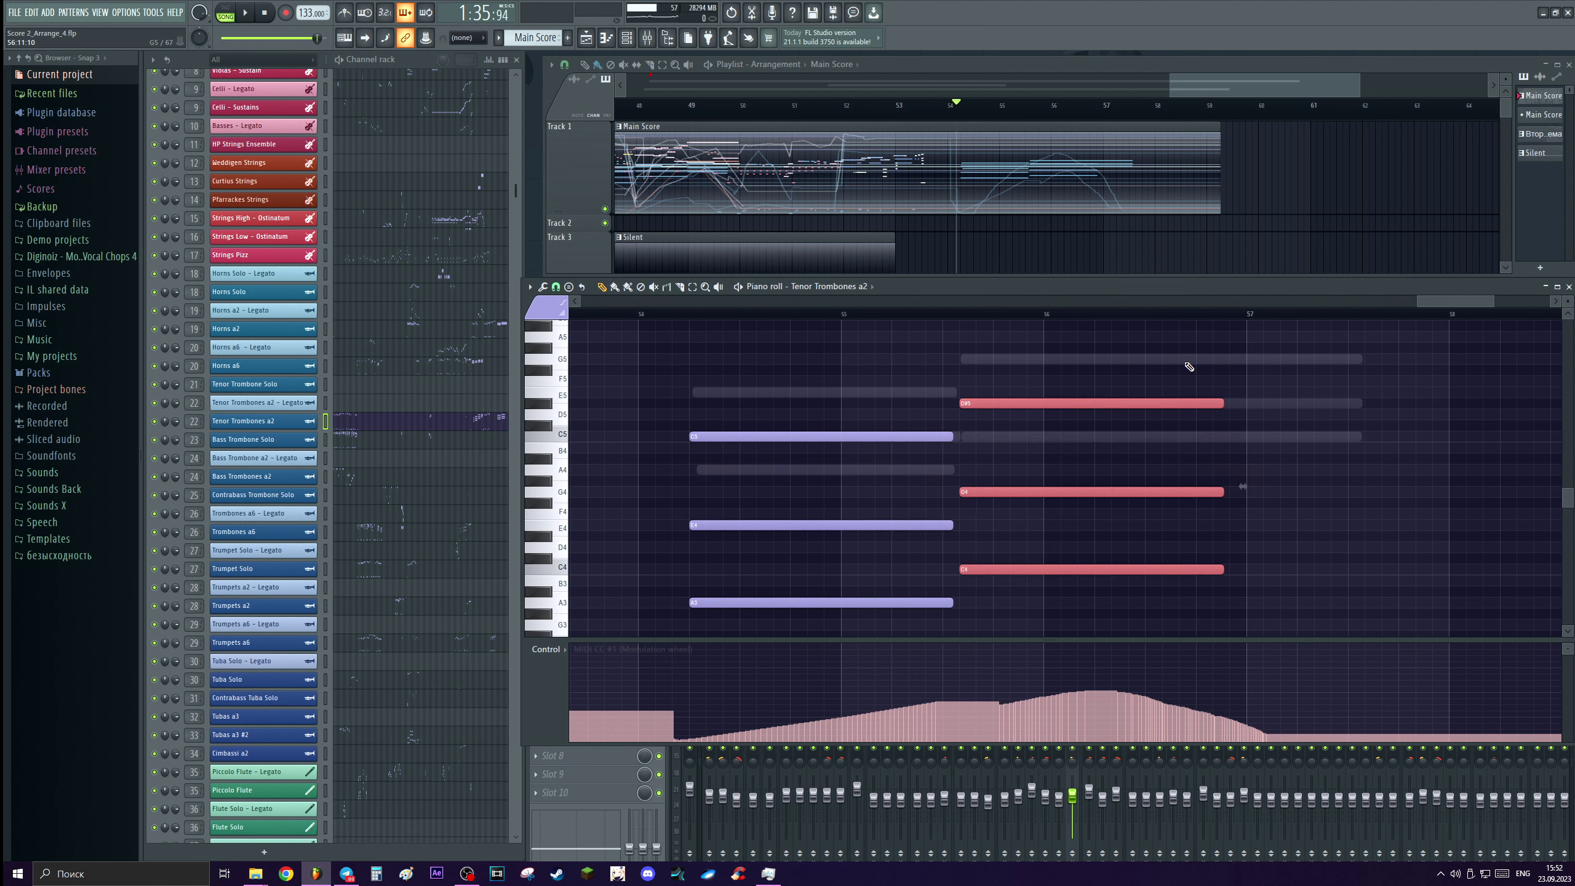
{"action": "left_click_drag", "start_coordinate": [1222, 401], "coordinate": [1360, 403]}
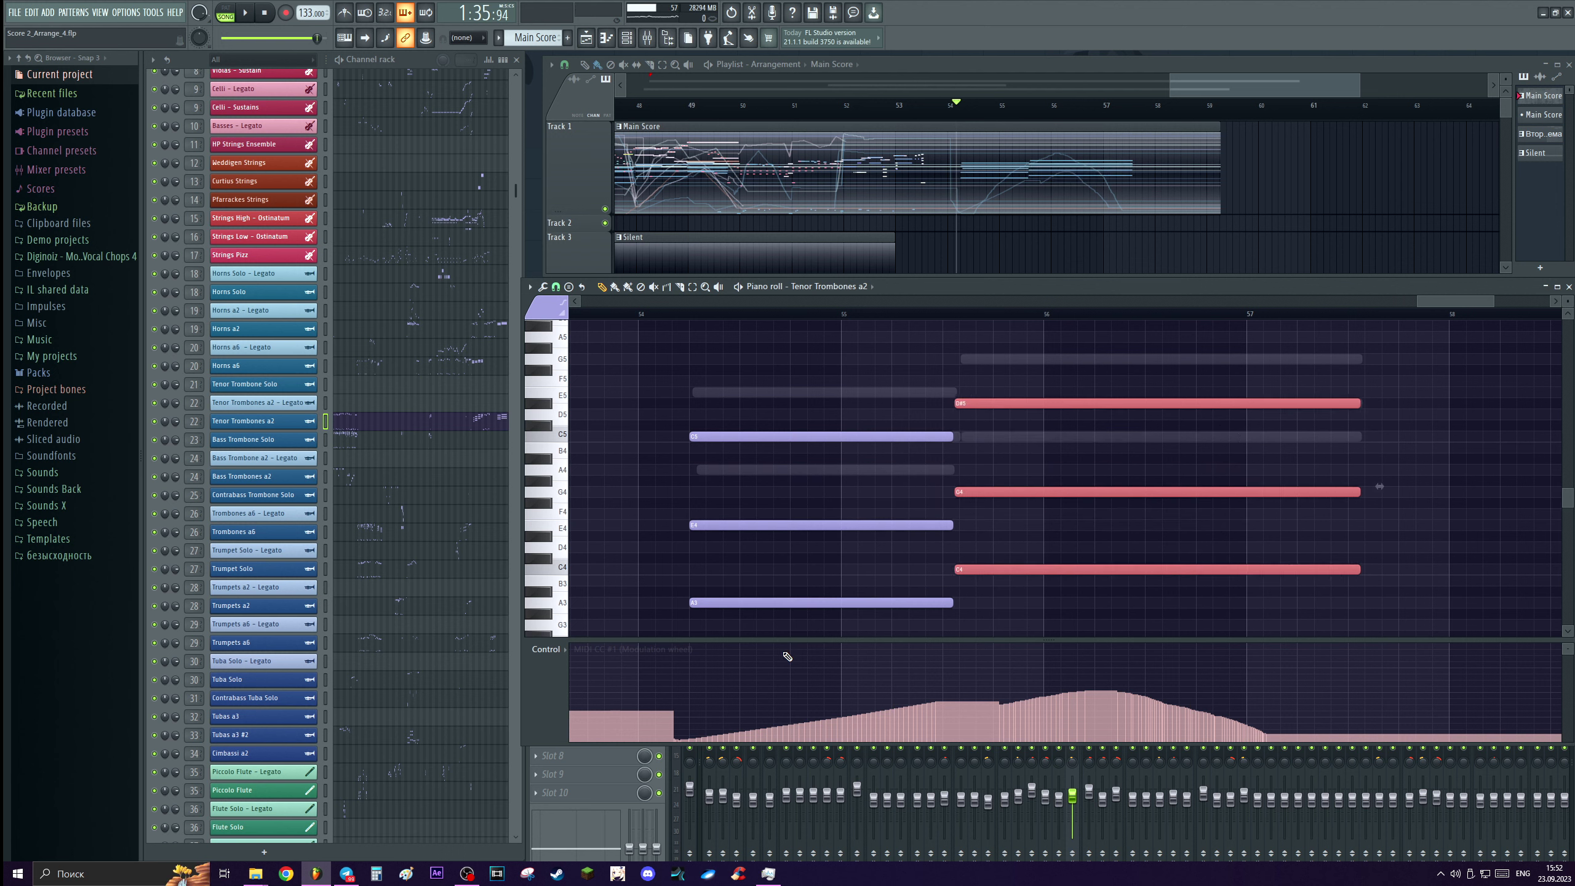
Reshape the modulation wheel curve under the second trombone chord to peak around bar 56 and fade out toward the chord's end.
{"action": "key", "text": "space"}
{"action": "mouse_move", "coordinate": [997, 711]}
{"action": "left_mouse_down"}
{"action": "mouse_move", "coordinate": [971, 714]}
{"action": "mouse_move", "coordinate": [1080, 690]}
{"action": "mouse_move", "coordinate": [1324, 740]}
{"action": "left_mouse_up"}
{"action": "key", "text": "space"}
{"action": "left_click", "coordinate": [953, 371]}
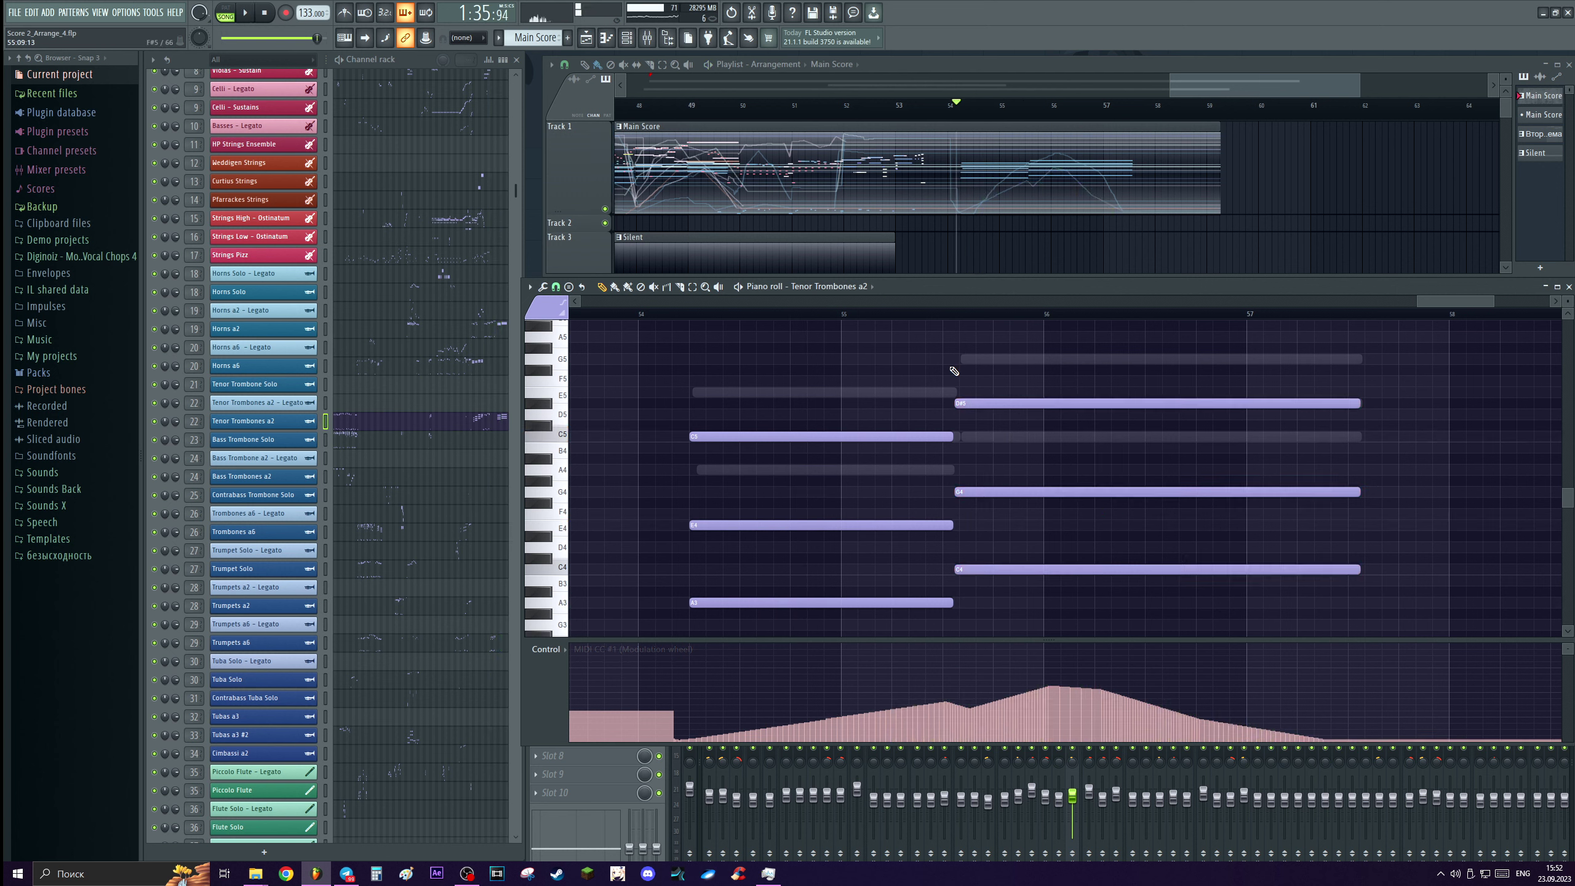
Solo the Tenor Trombones a2 and Horns a2 mixer tracks and play their two chords together.
{"action": "key", "text": "F9"}
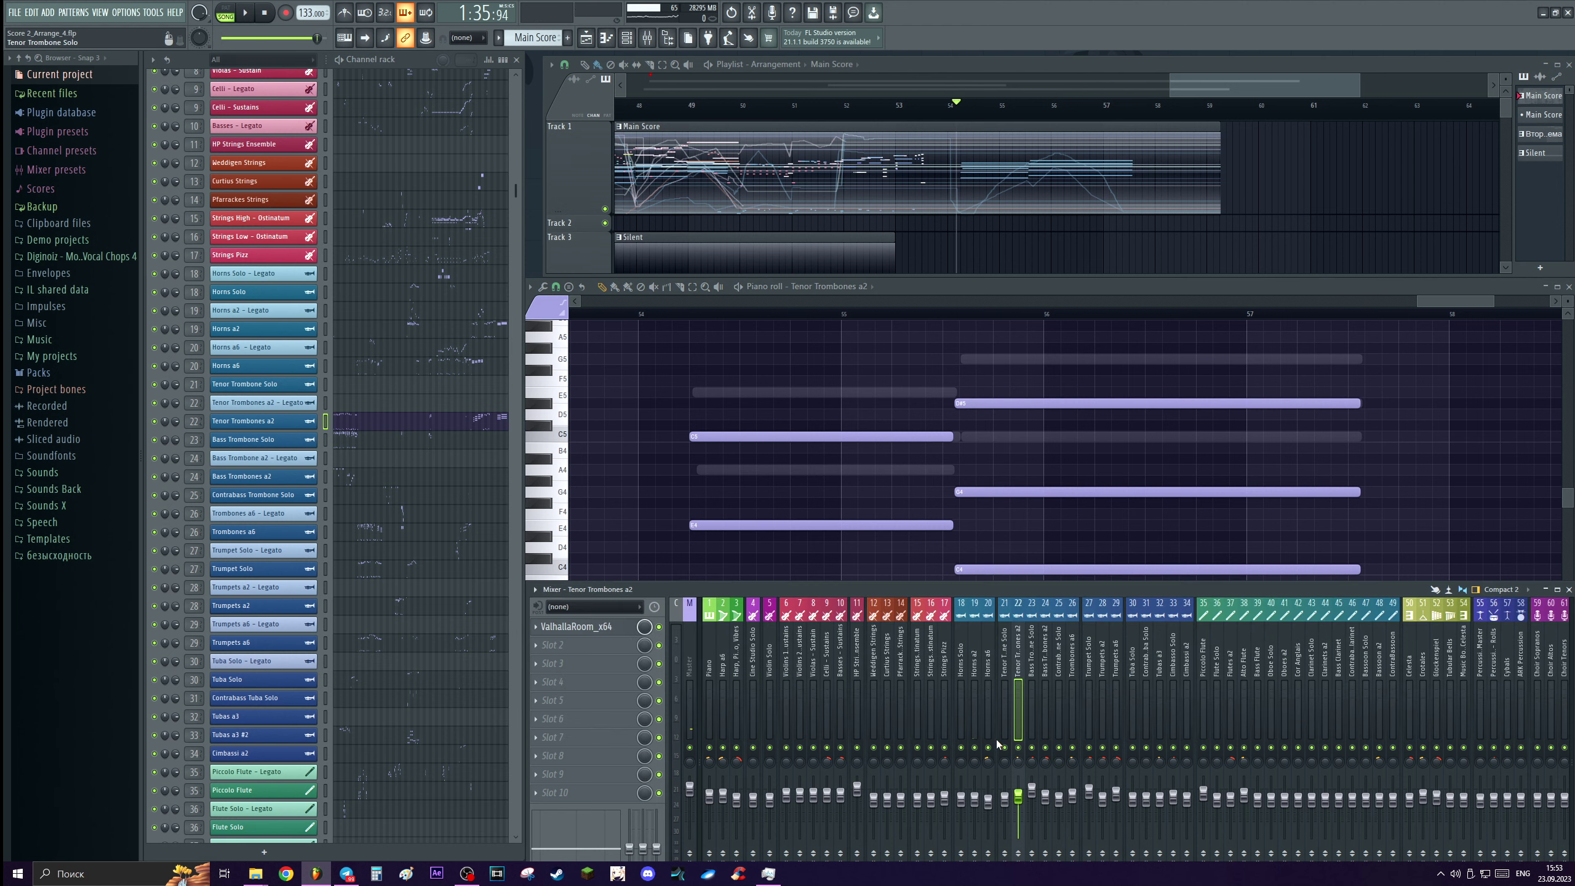
{"action": "key", "text": "space"}
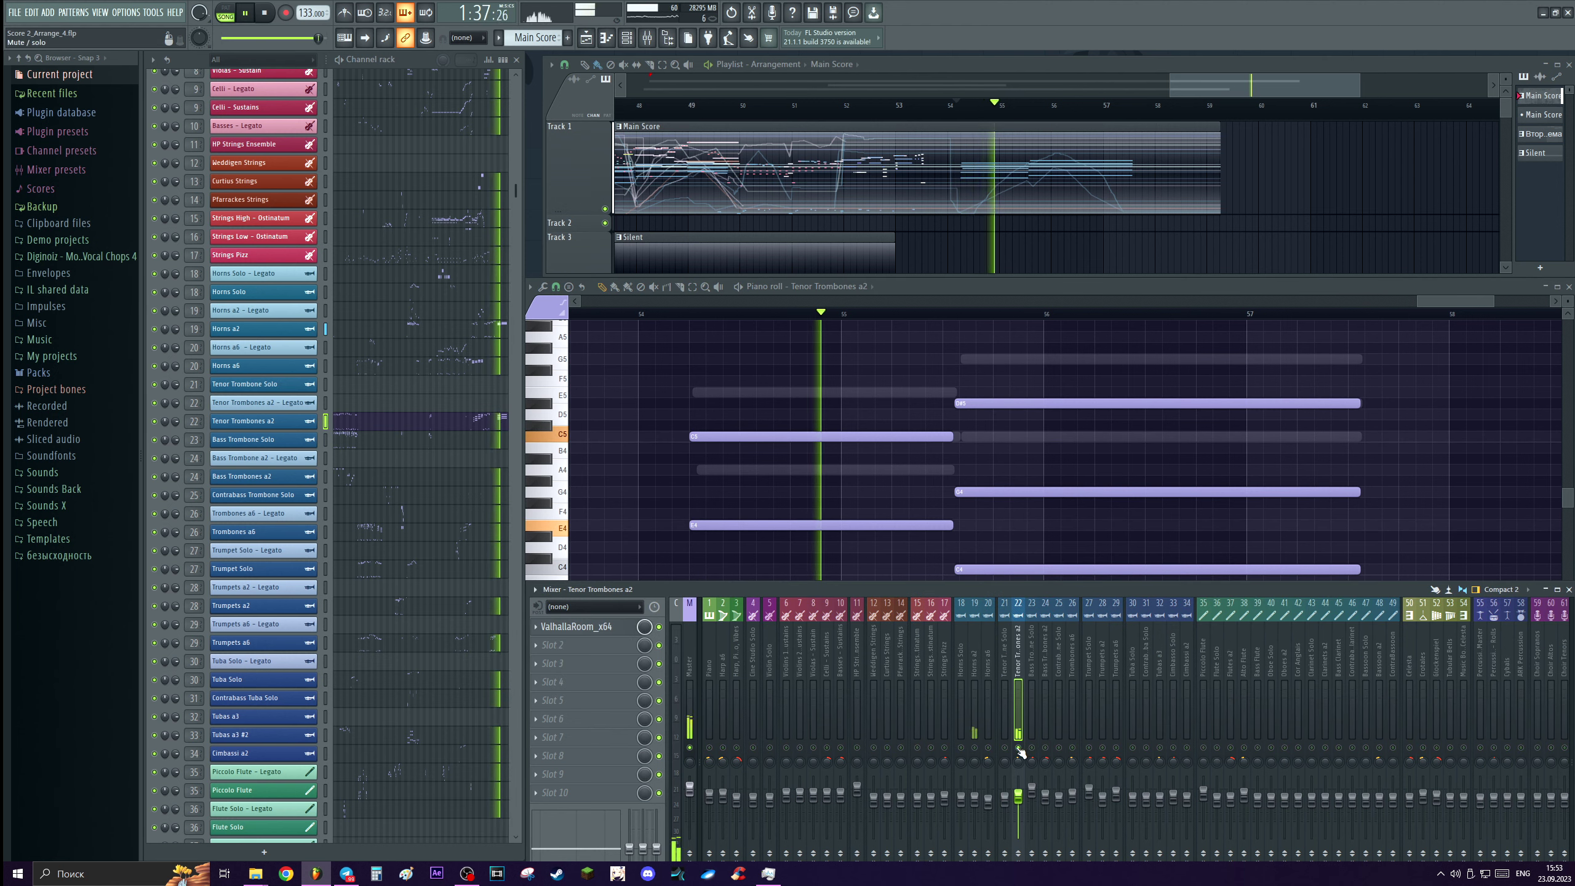
{"action": "key", "text": "space"}
{"action": "left_click", "coordinate": [976, 749]}
{"action": "key", "text": "space"}
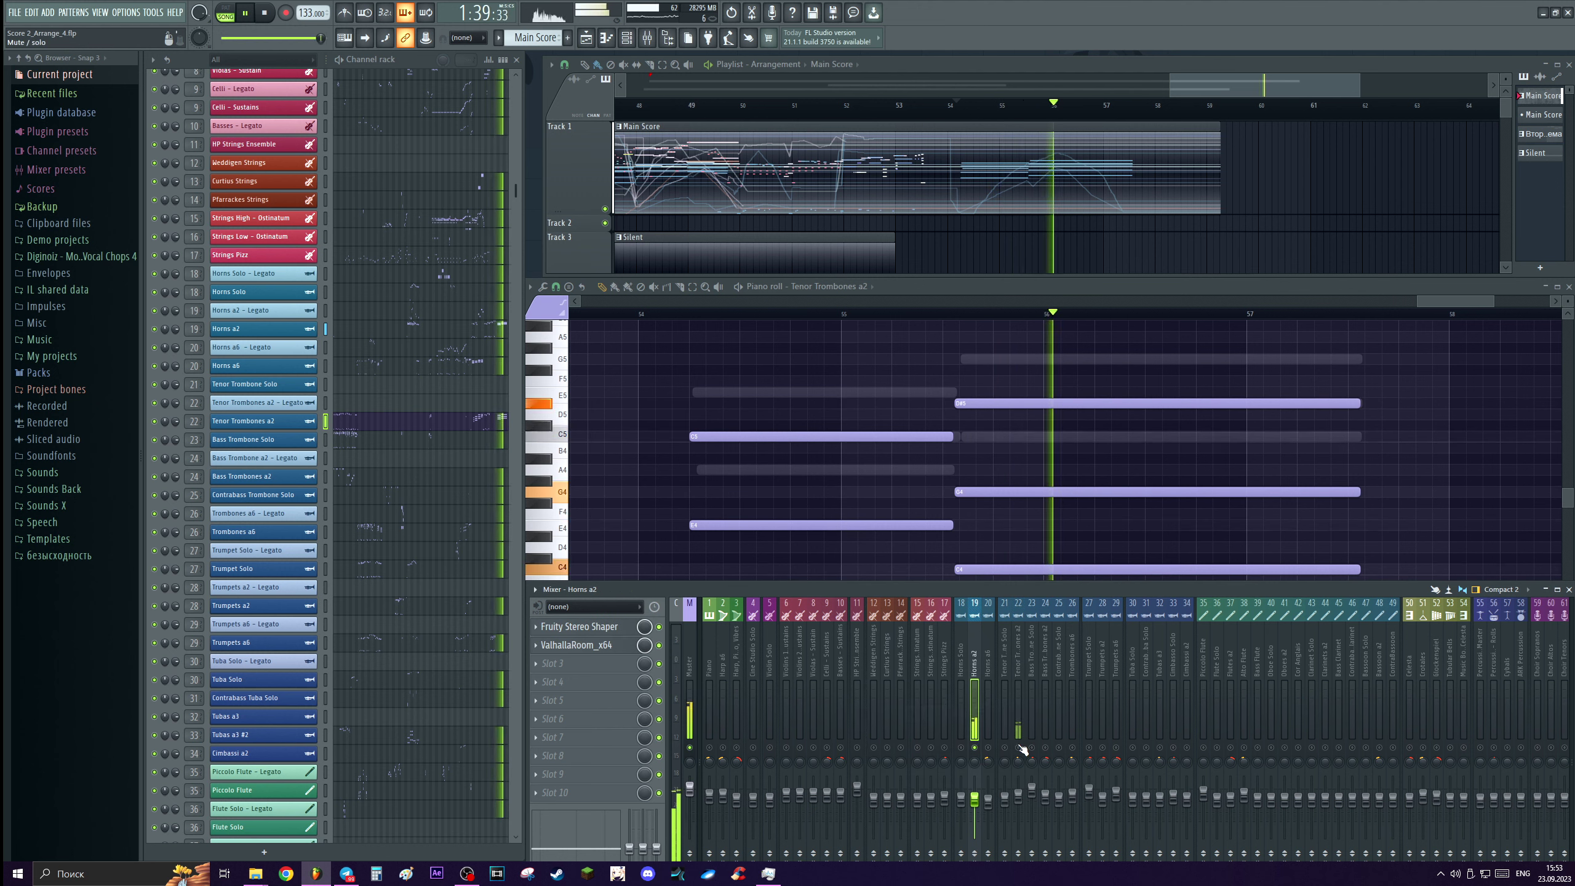
{"action": "key", "text": "space"}
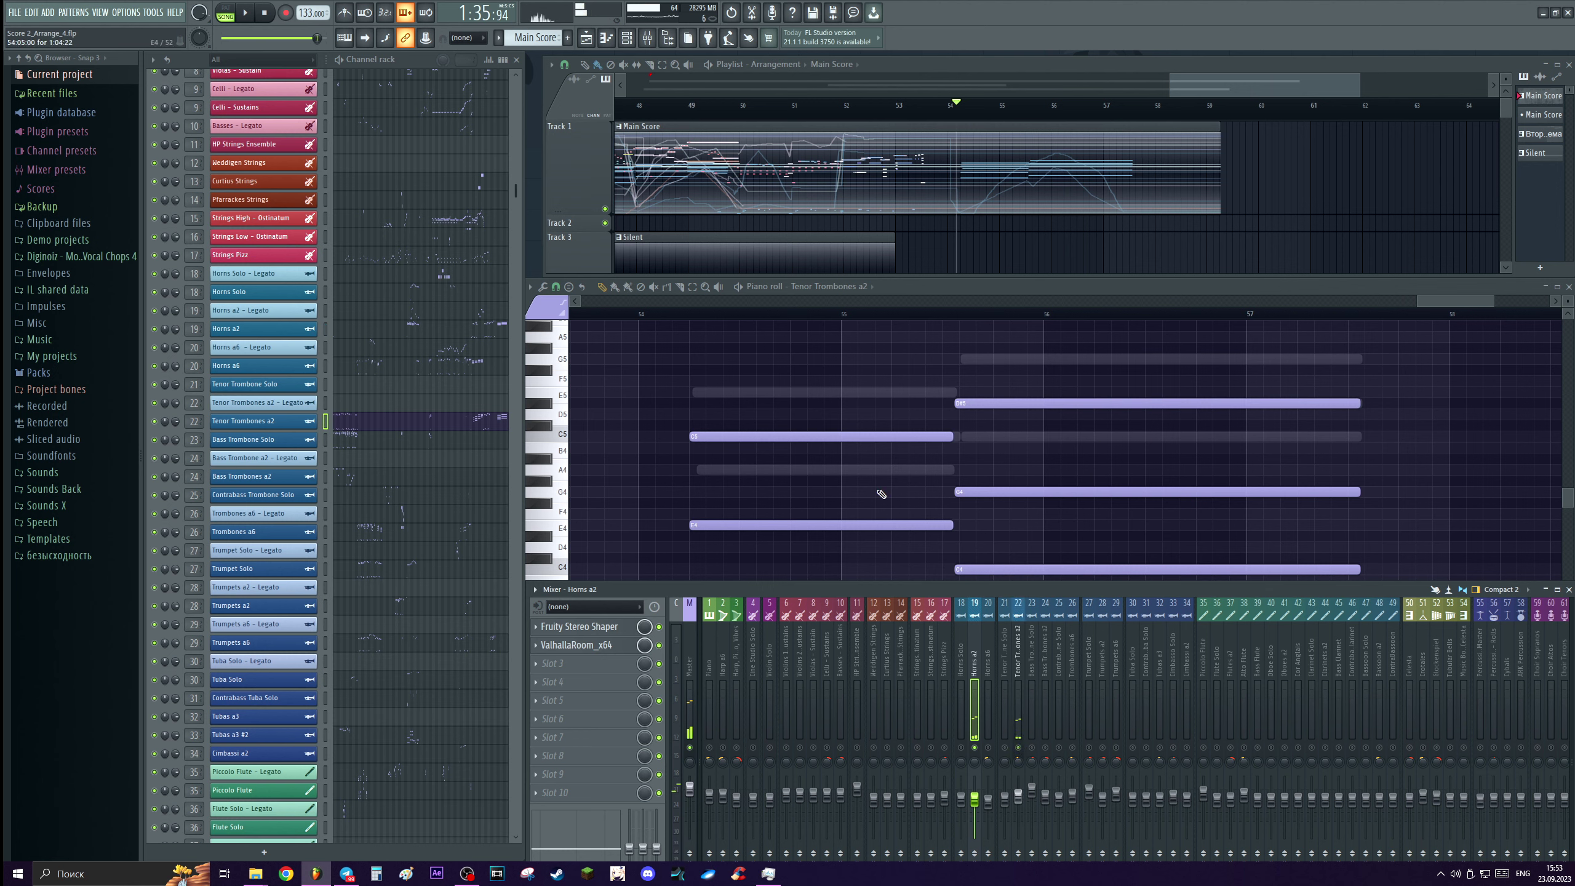
Listen again with the piano roll in front and examine how the wide trombone voicing sits against the horn notes.
{"action": "left_click", "coordinate": [869, 317]}
{"action": "key", "text": "space"}
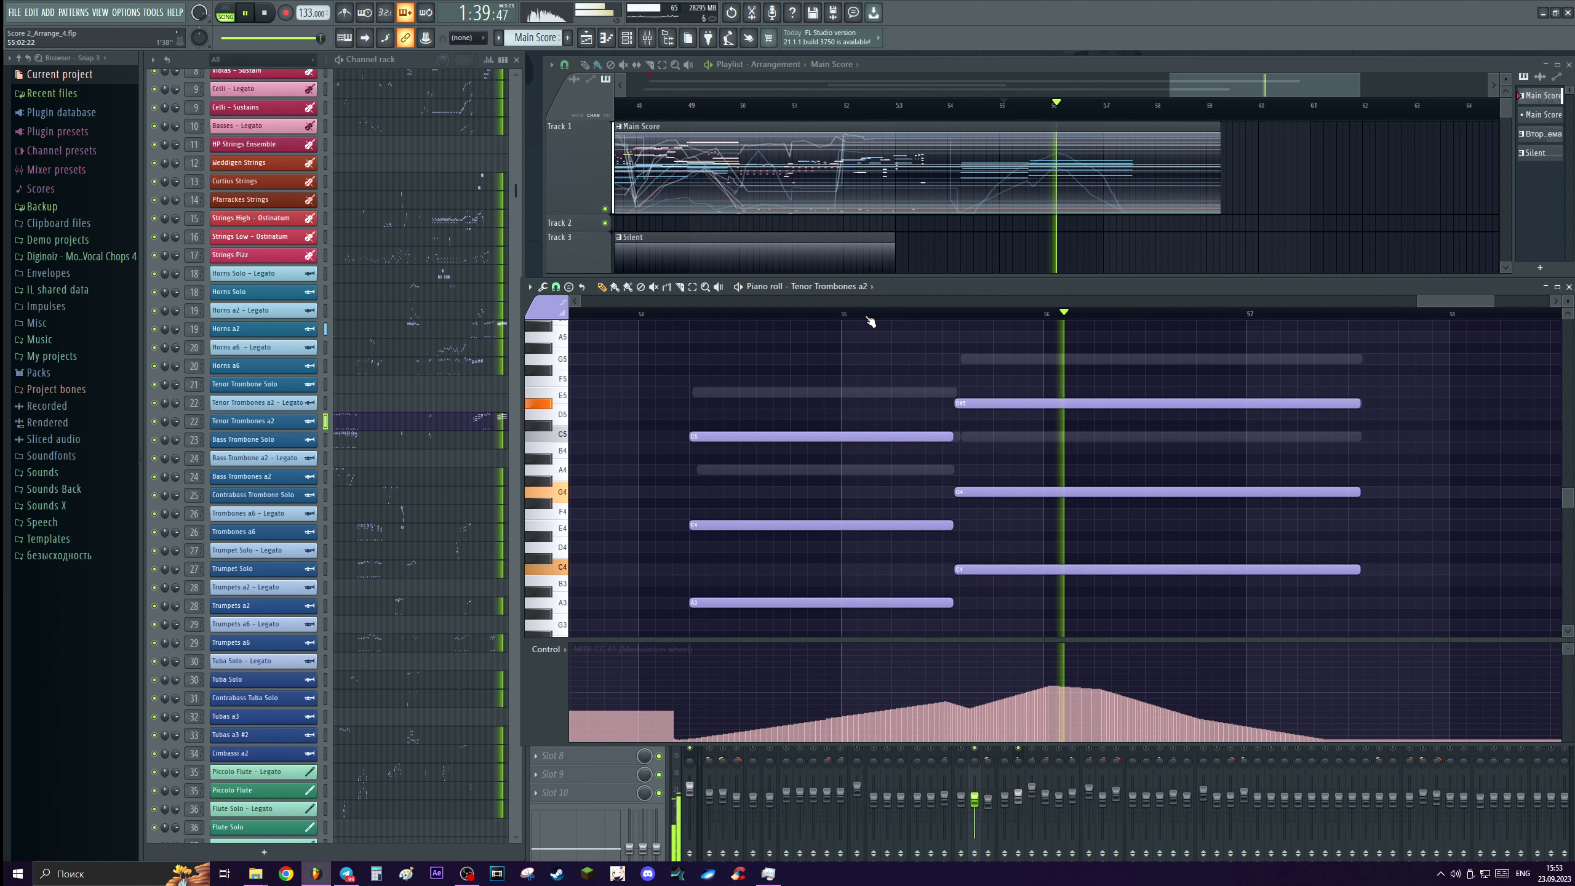
{"action": "key", "text": "space"}
{"action": "scroll", "coordinate": [812, 390], "scroll_direction": "down", "scroll_amount": 1, "text": "ctrl"}
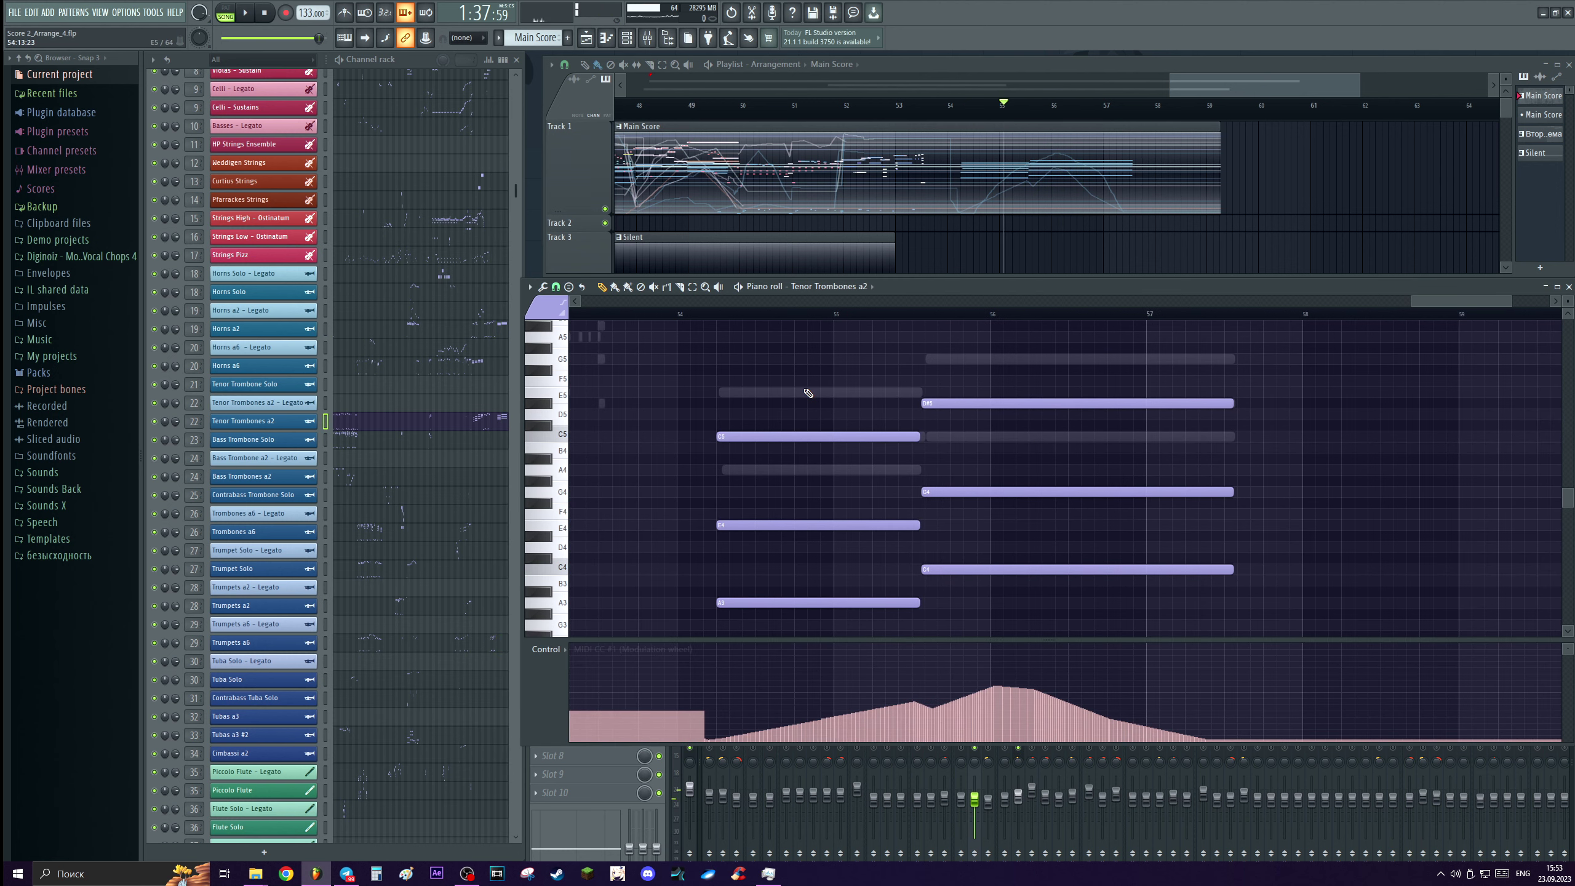
{"action": "scroll", "coordinate": [931, 394], "scroll_direction": "up", "scroll_amount": 1, "text": "ctrl"}
{"action": "scroll", "coordinate": [984, 450], "scroll_direction": "down", "scroll_amount": 1}
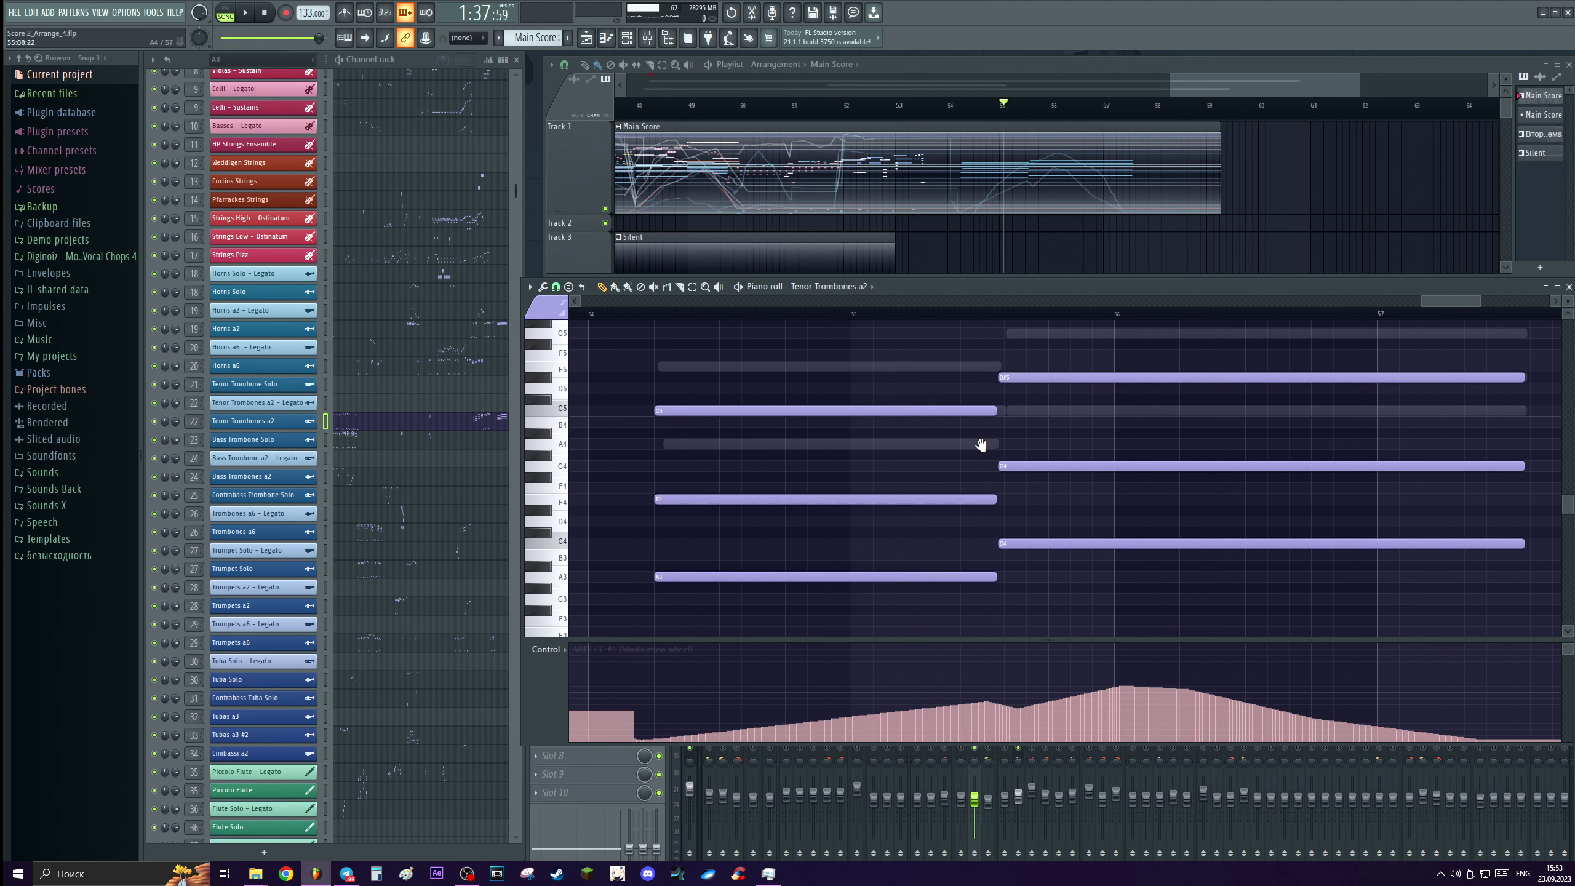
{"action": "left_click_drag", "start_coordinate": [966, 448], "coordinate": [968, 459]}
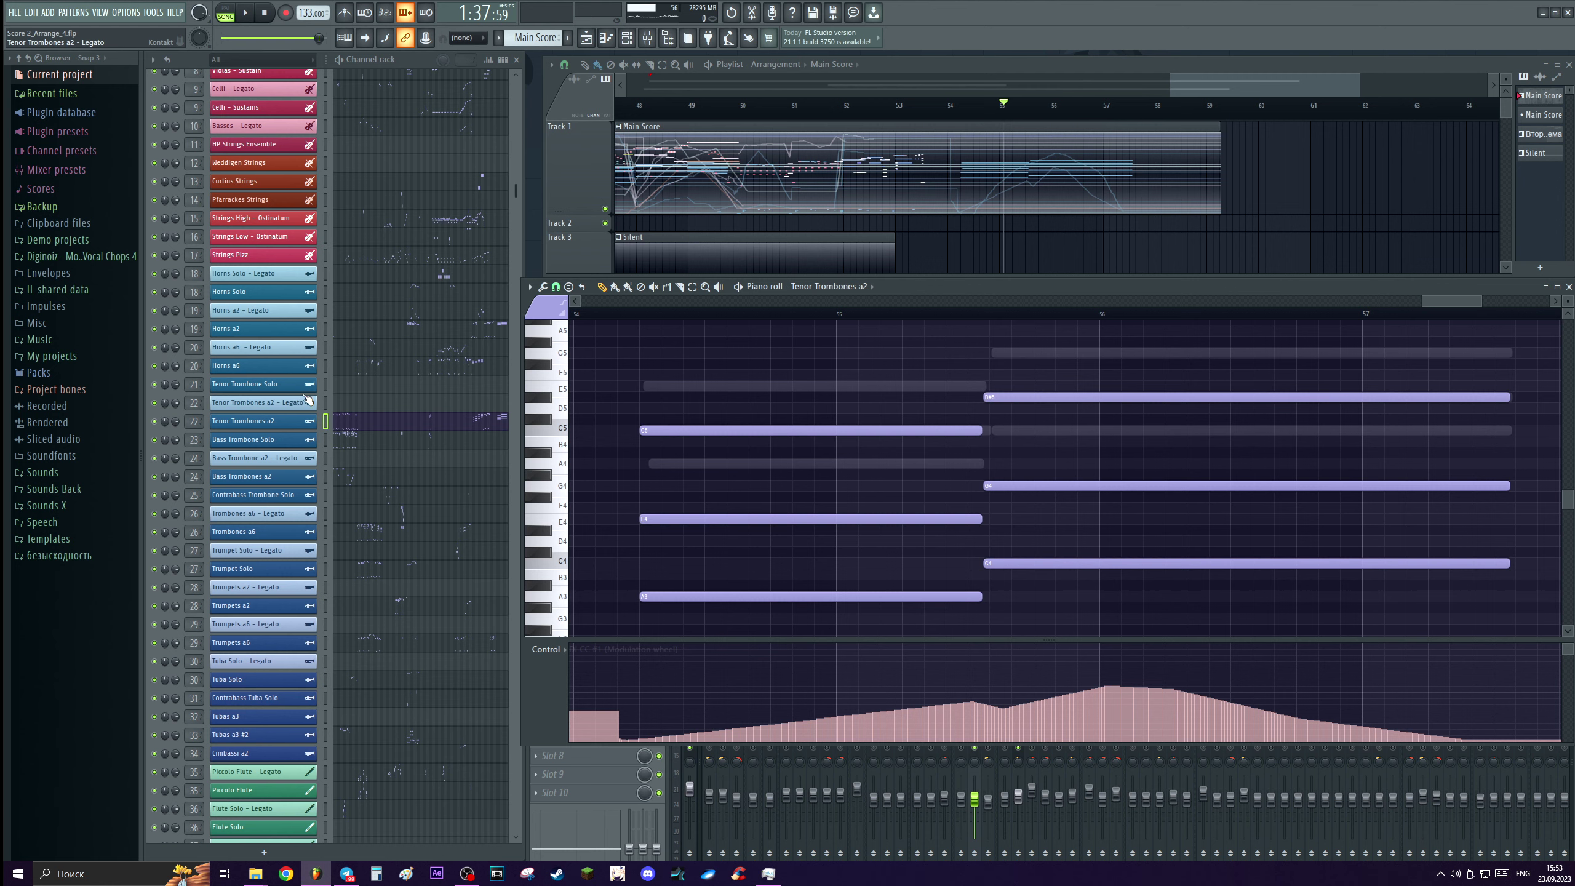
{"action": "scroll", "coordinate": [1050, 465], "scroll_direction": "down", "scroll_amount": 1, "text": "ctrl"}
{"action": "scroll", "coordinate": [1030, 465], "scroll_direction": "up", "scroll_amount": 1, "text": "ctrl"}
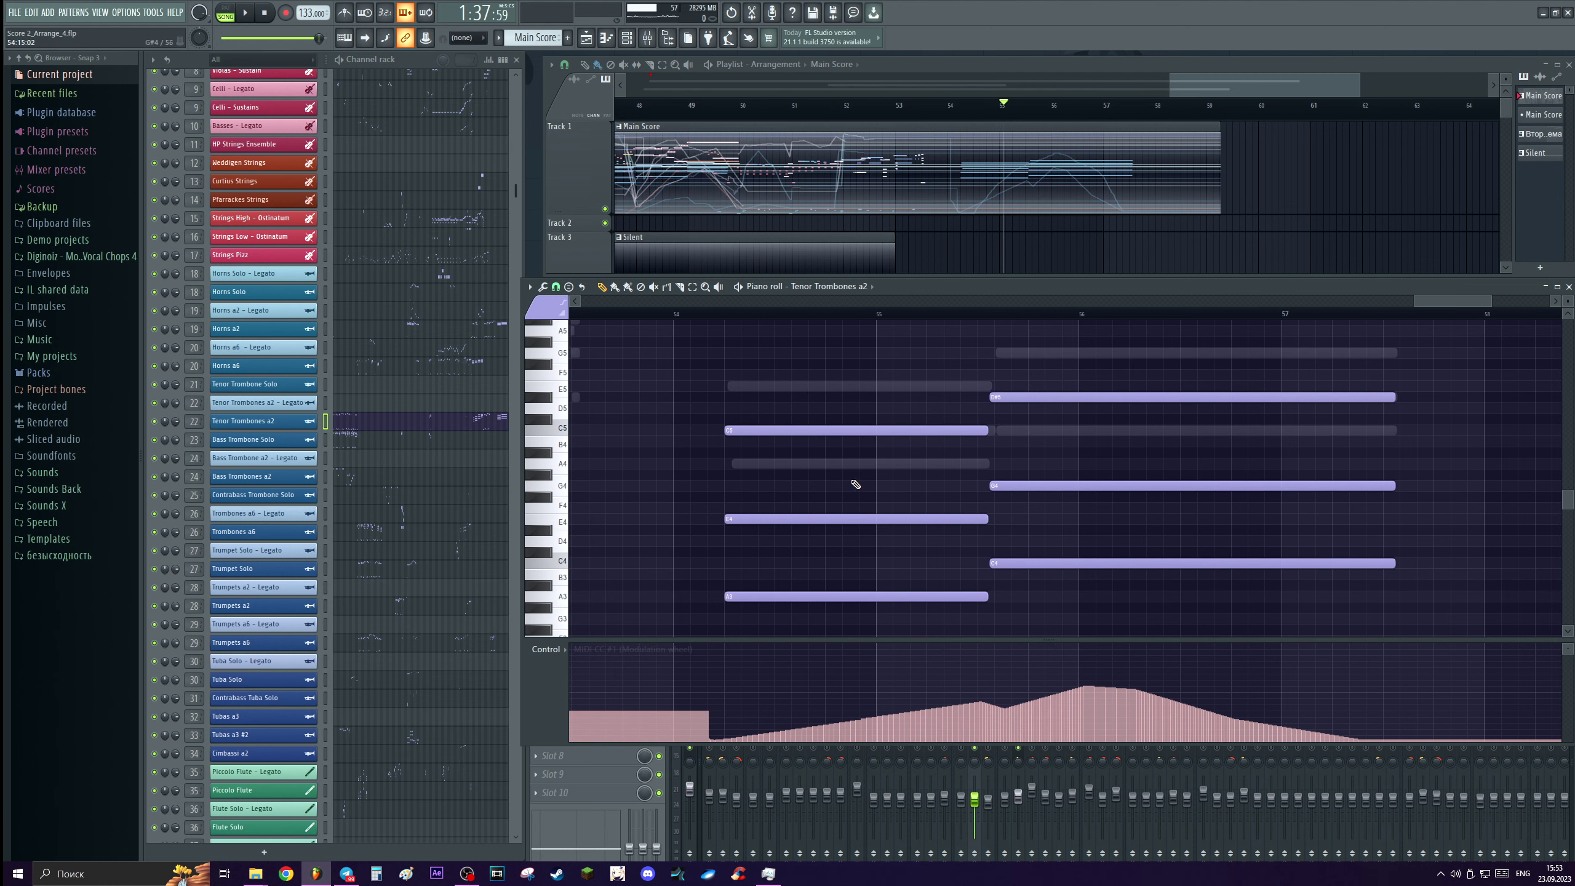
Revoice the trombone chords in close position, replacing C5 with C4 in the first chord and D#5 with D#4 in the second.
{"action": "right_click", "coordinate": [914, 430]}
{"action": "right_click", "coordinate": [1076, 396]}
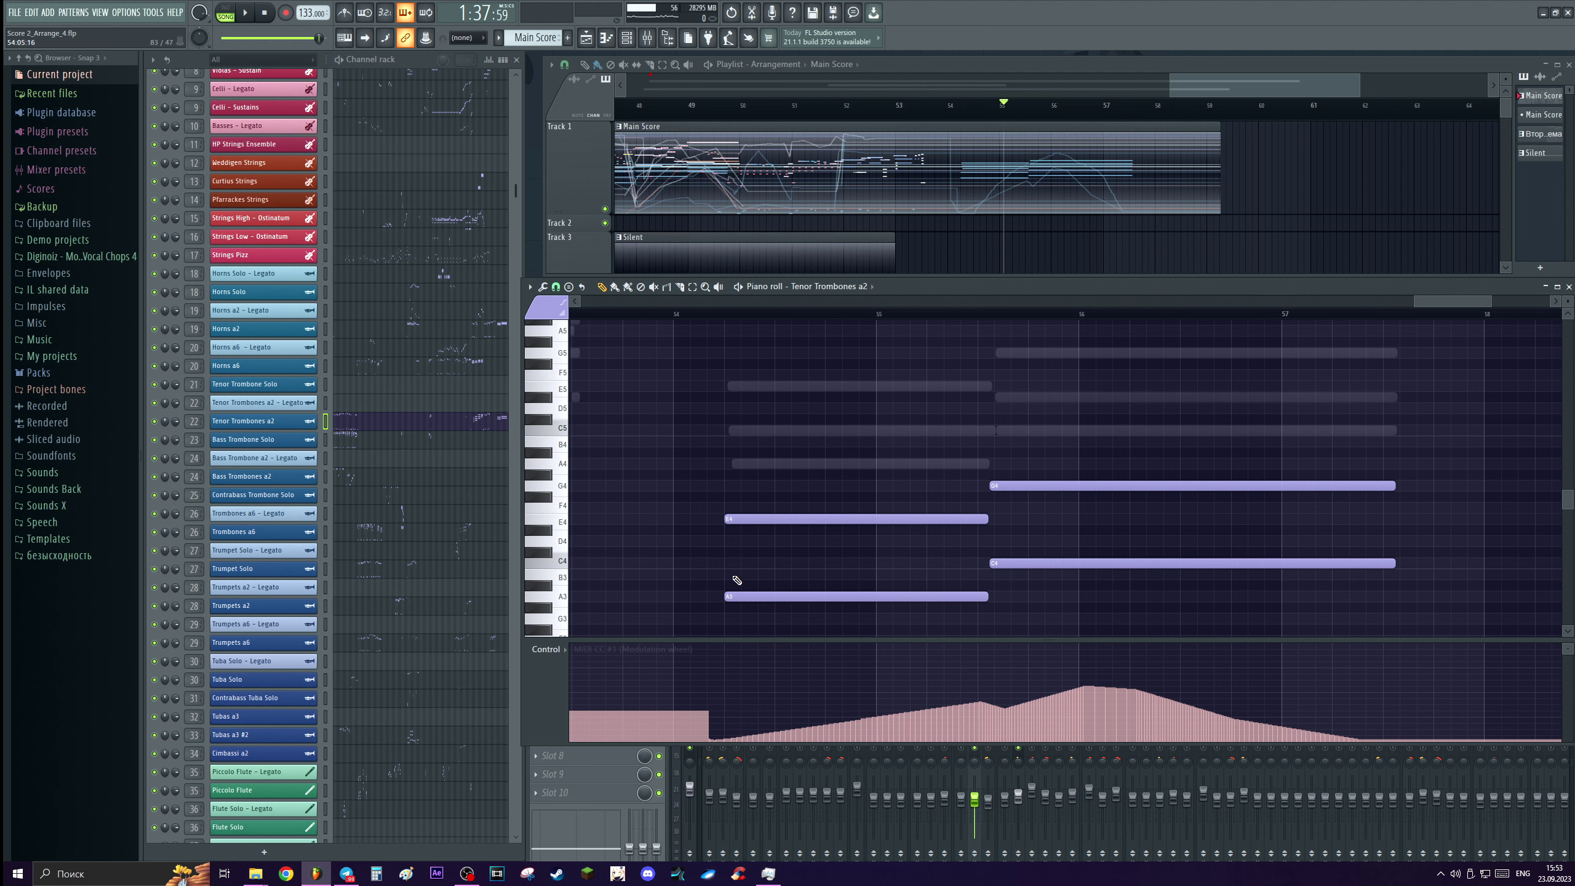
{"action": "scroll", "coordinate": [737, 546], "scroll_direction": "up", "scroll_amount": 2, "text": "ctrl"}
{"action": "left_click", "coordinate": [715, 562]}
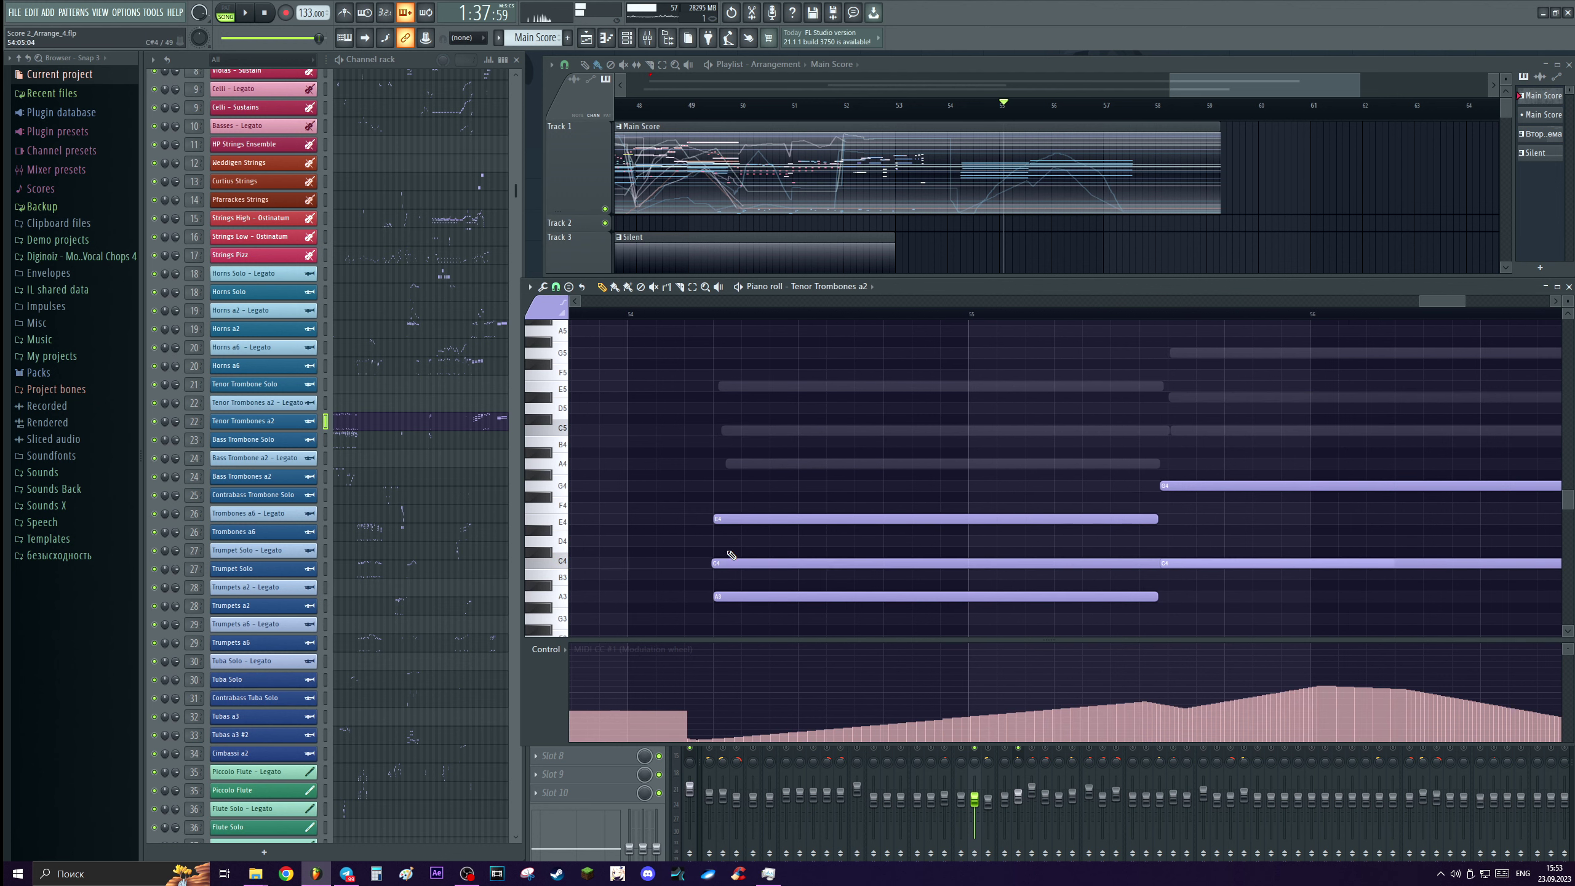
{"action": "left_click_drag", "start_coordinate": [1401, 563], "coordinate": [1132, 537]}
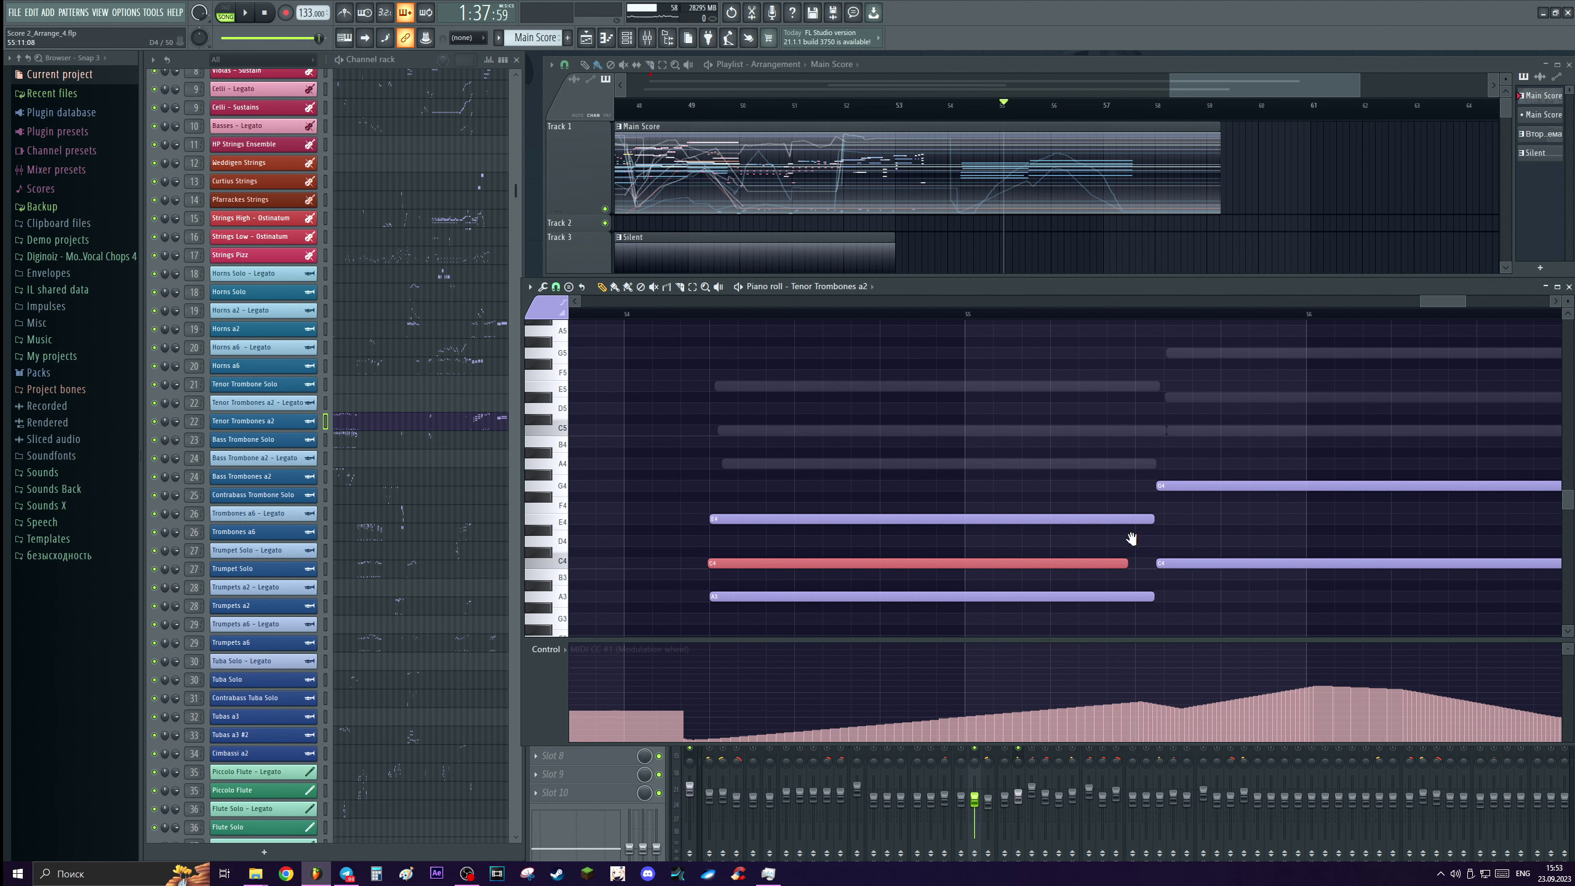
{"action": "scroll", "coordinate": [974, 537], "scroll_direction": "down", "scroll_amount": 2, "text": "ctrl"}
{"action": "left_click", "coordinate": [972, 481]}
{"action": "left_click", "coordinate": [960, 514]}
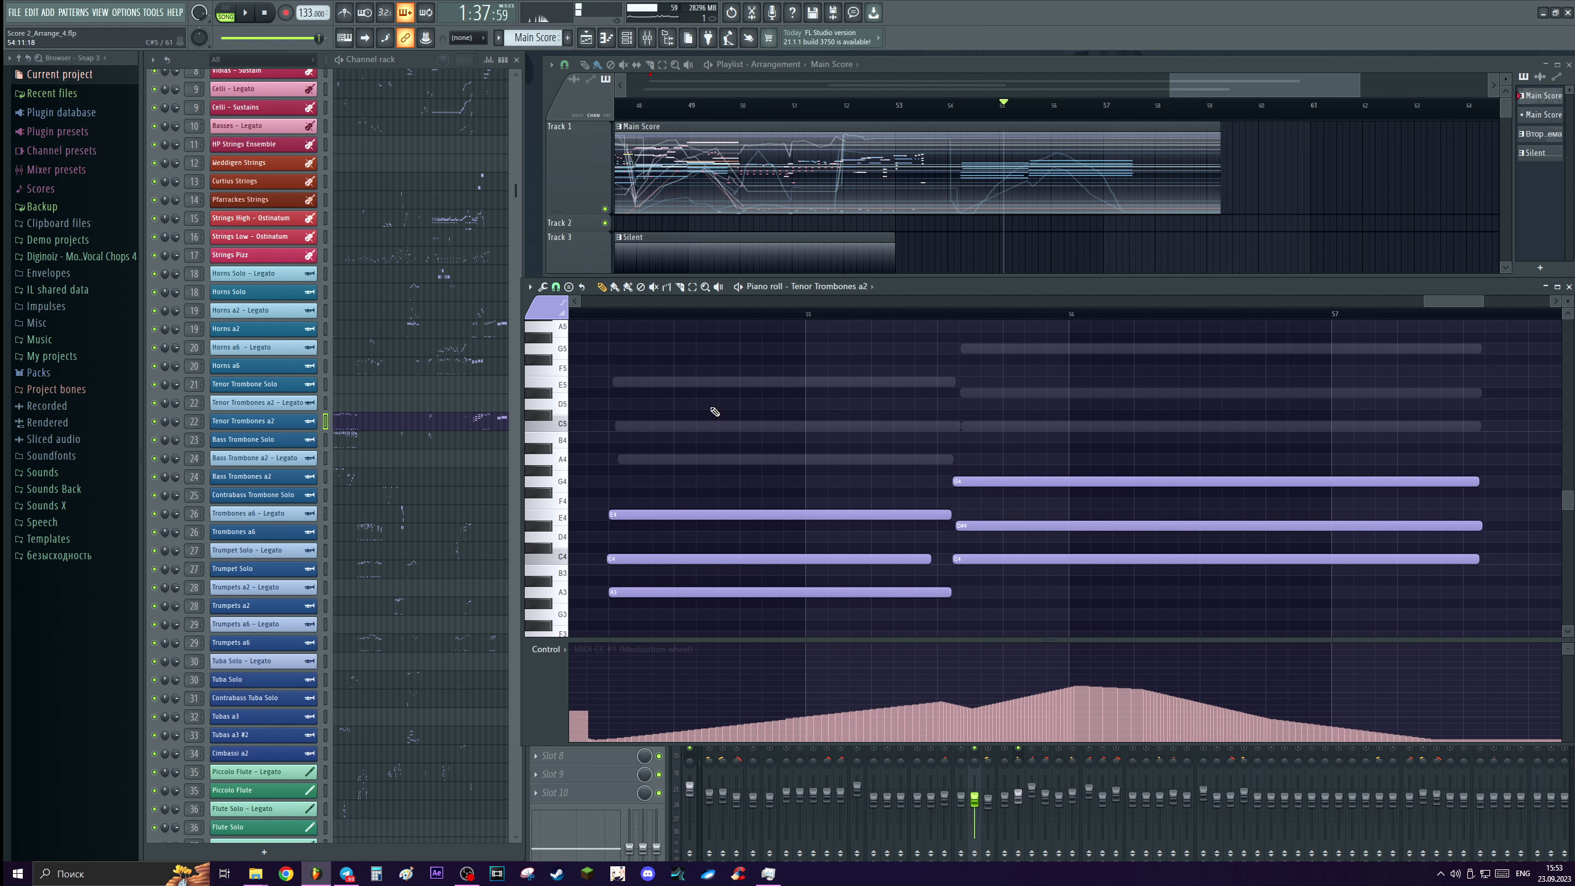
Play the close-voiced chords while reshaping the trombone modulation wheel curve to peak just before bar 56 and fade by about bar 57.
{"action": "left_click", "coordinate": [594, 314]}
{"action": "key", "text": "space"}
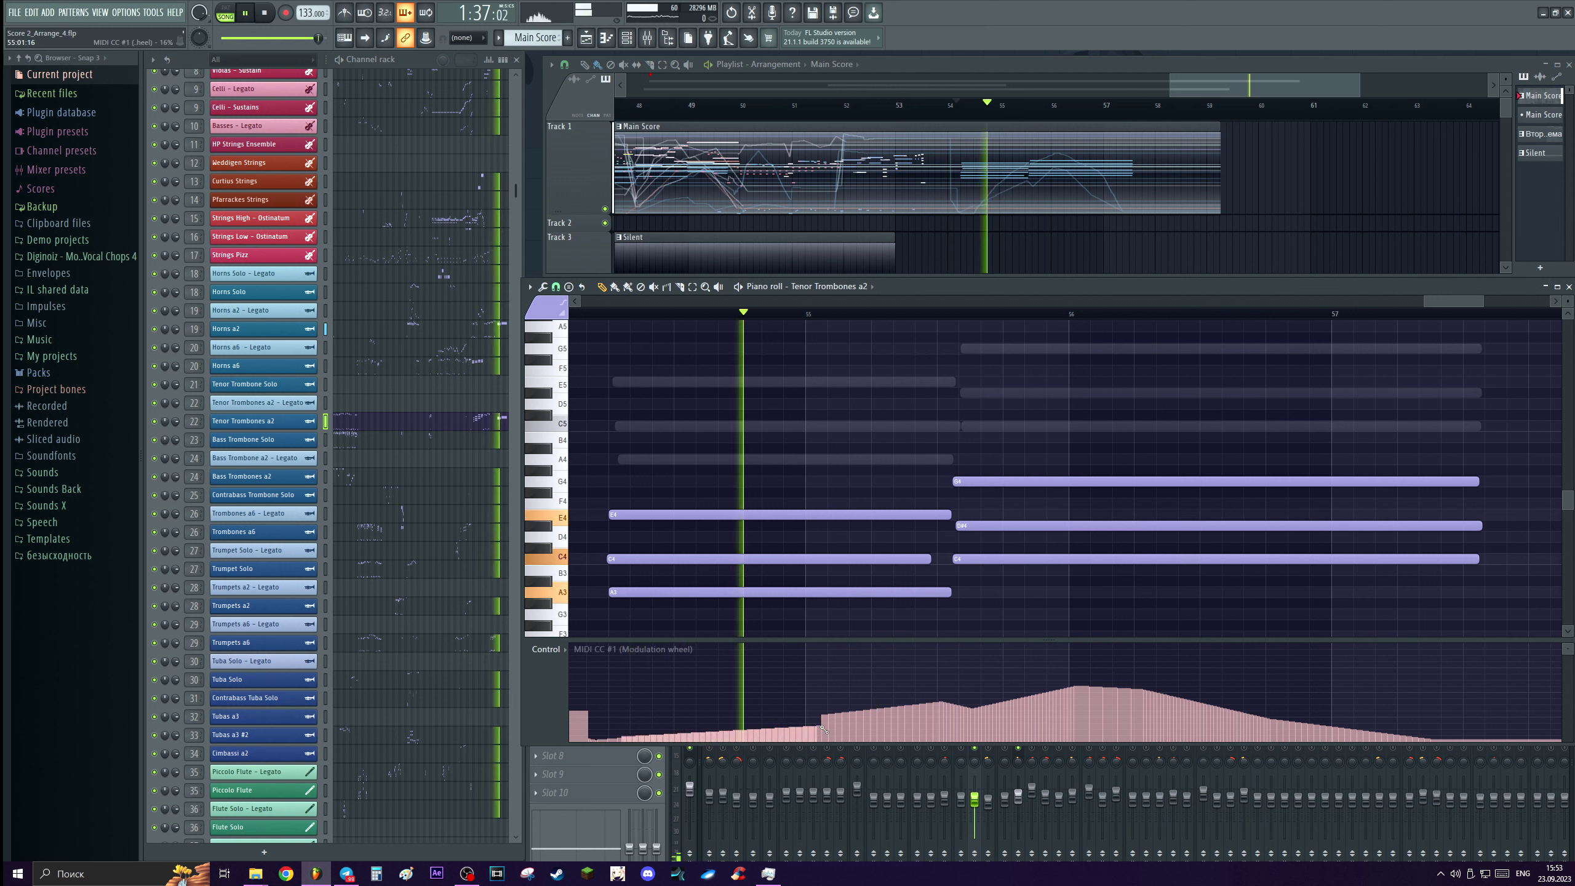
{"action": "mouse_move", "coordinate": [956, 699]}
{"action": "left_mouse_down"}
{"action": "mouse_move", "coordinate": [1030, 684]}
{"action": "mouse_move", "coordinate": [1357, 735]}
{"action": "left_mouse_up"}
{"action": "key", "text": "space"}
Raise the C4 in the first trombone chord and the D#4 in the second by one octave.
{"action": "scroll", "coordinate": [1082, 449], "scroll_direction": "down", "scroll_amount": 2}
{"action": "left_click", "coordinate": [992, 525]}
{"action": "left_click", "coordinate": [943, 559], "text": "shift"}
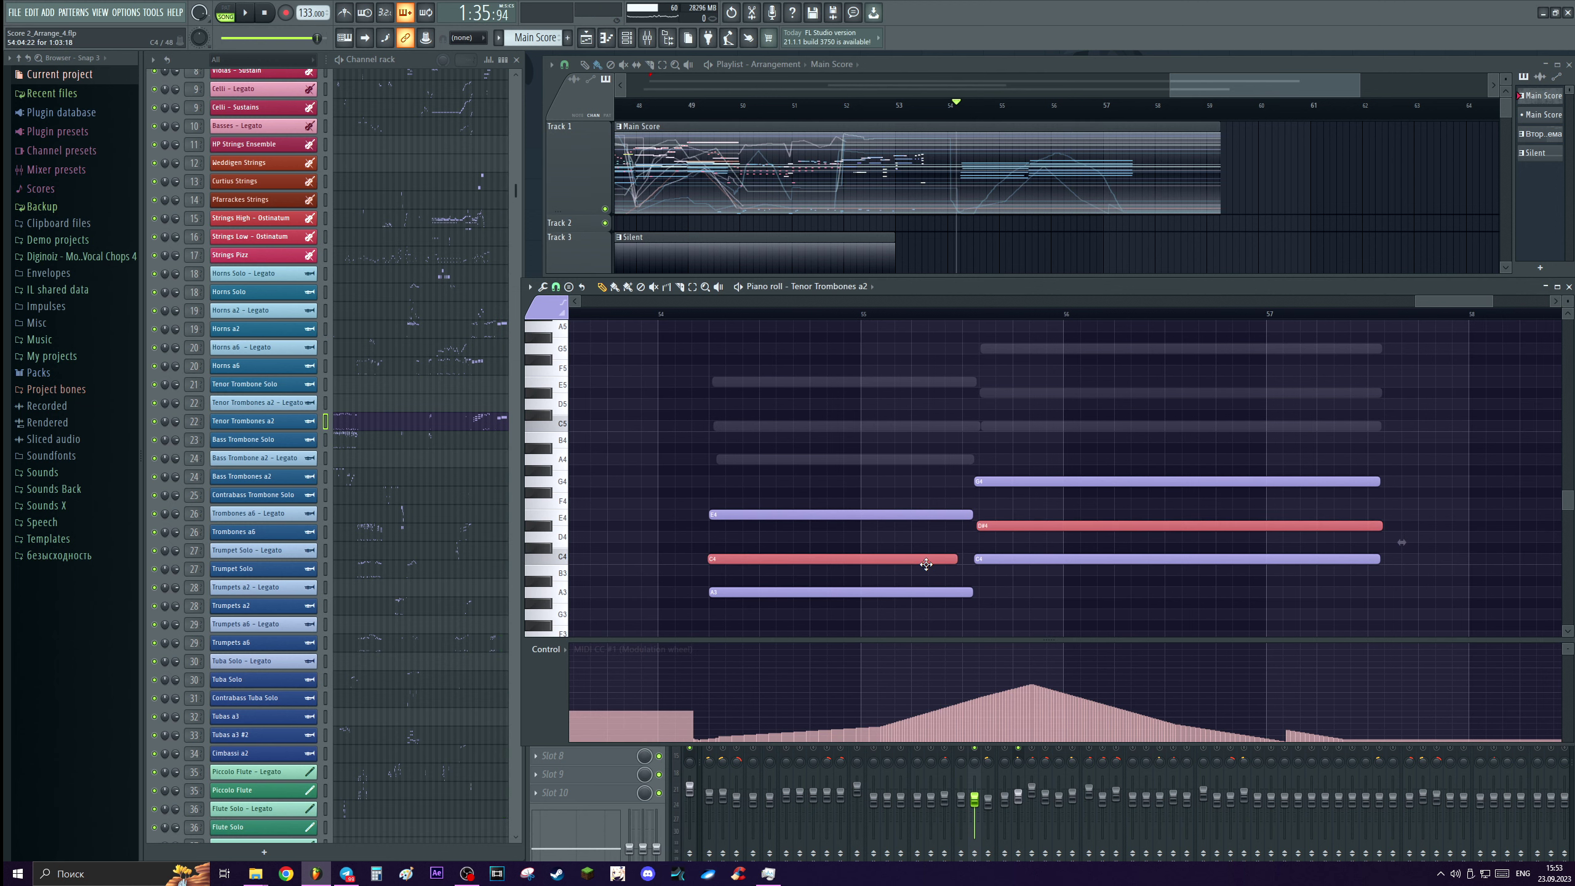
{"action": "left_click_drag", "start_coordinate": [819, 464], "coordinate": [918, 630]}
{"action": "left_click_drag", "start_coordinate": [1055, 467], "coordinate": [1064, 609]}
{"action": "scroll", "coordinate": [1065, 609], "scroll_direction": "up", "scroll_amount": 1}
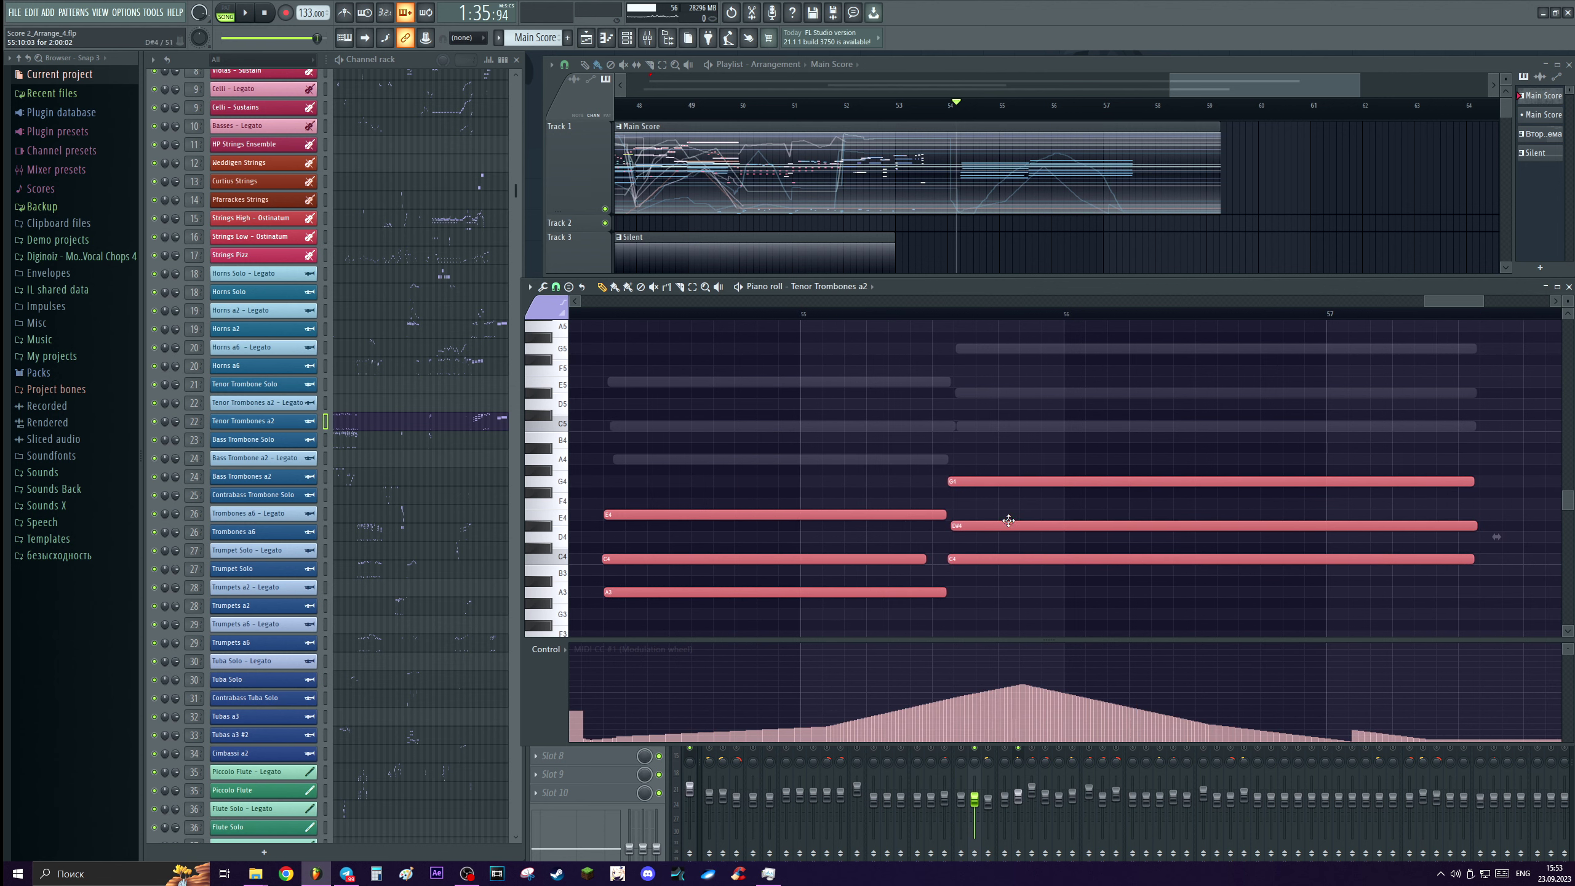
{"action": "left_click", "coordinate": [1005, 525]}
{"action": "left_click", "coordinate": [905, 559], "text": "shift"}
{"action": "scroll", "coordinate": [907, 563], "scroll_direction": "down", "scroll_amount": 1}
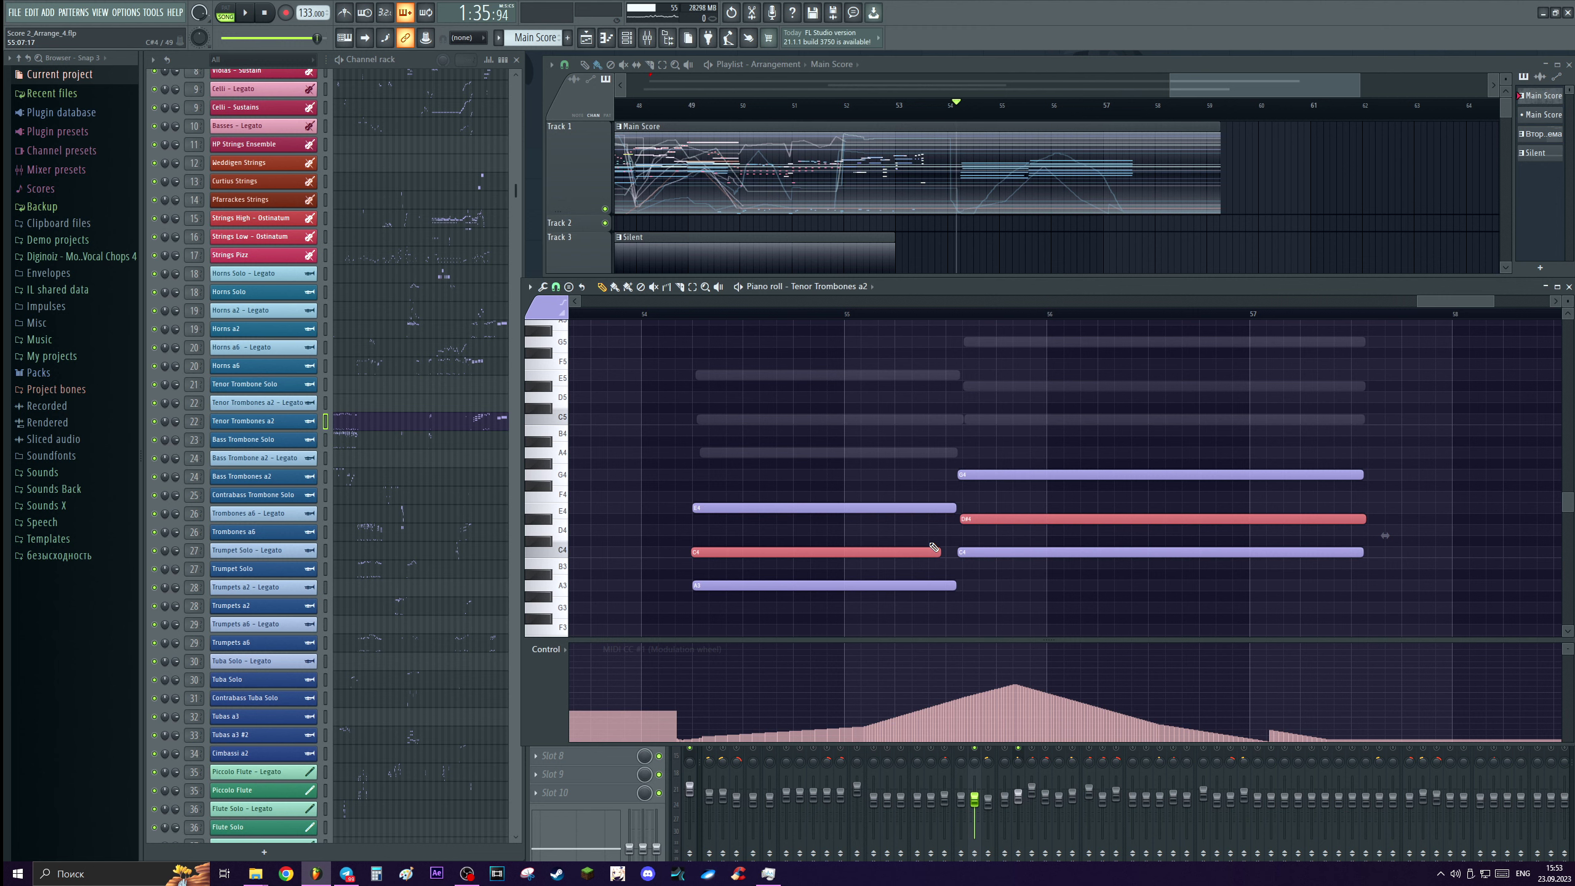
{"action": "key", "text": "ctrl+Up"}
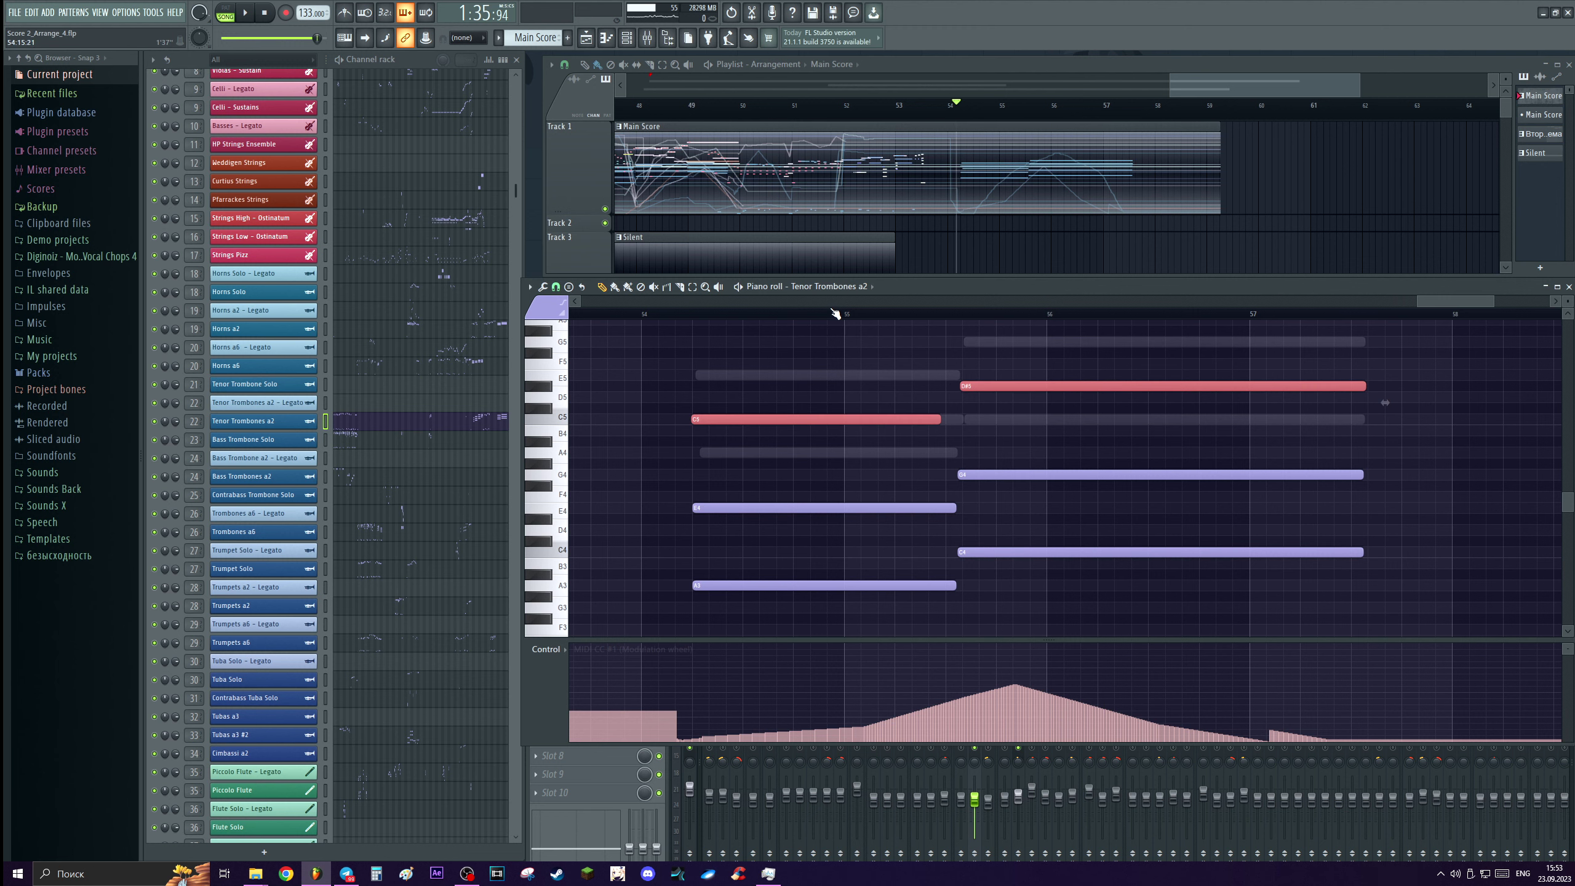
{"action": "scroll", "coordinate": [703, 517], "scroll_direction": "down", "scroll_amount": 1}
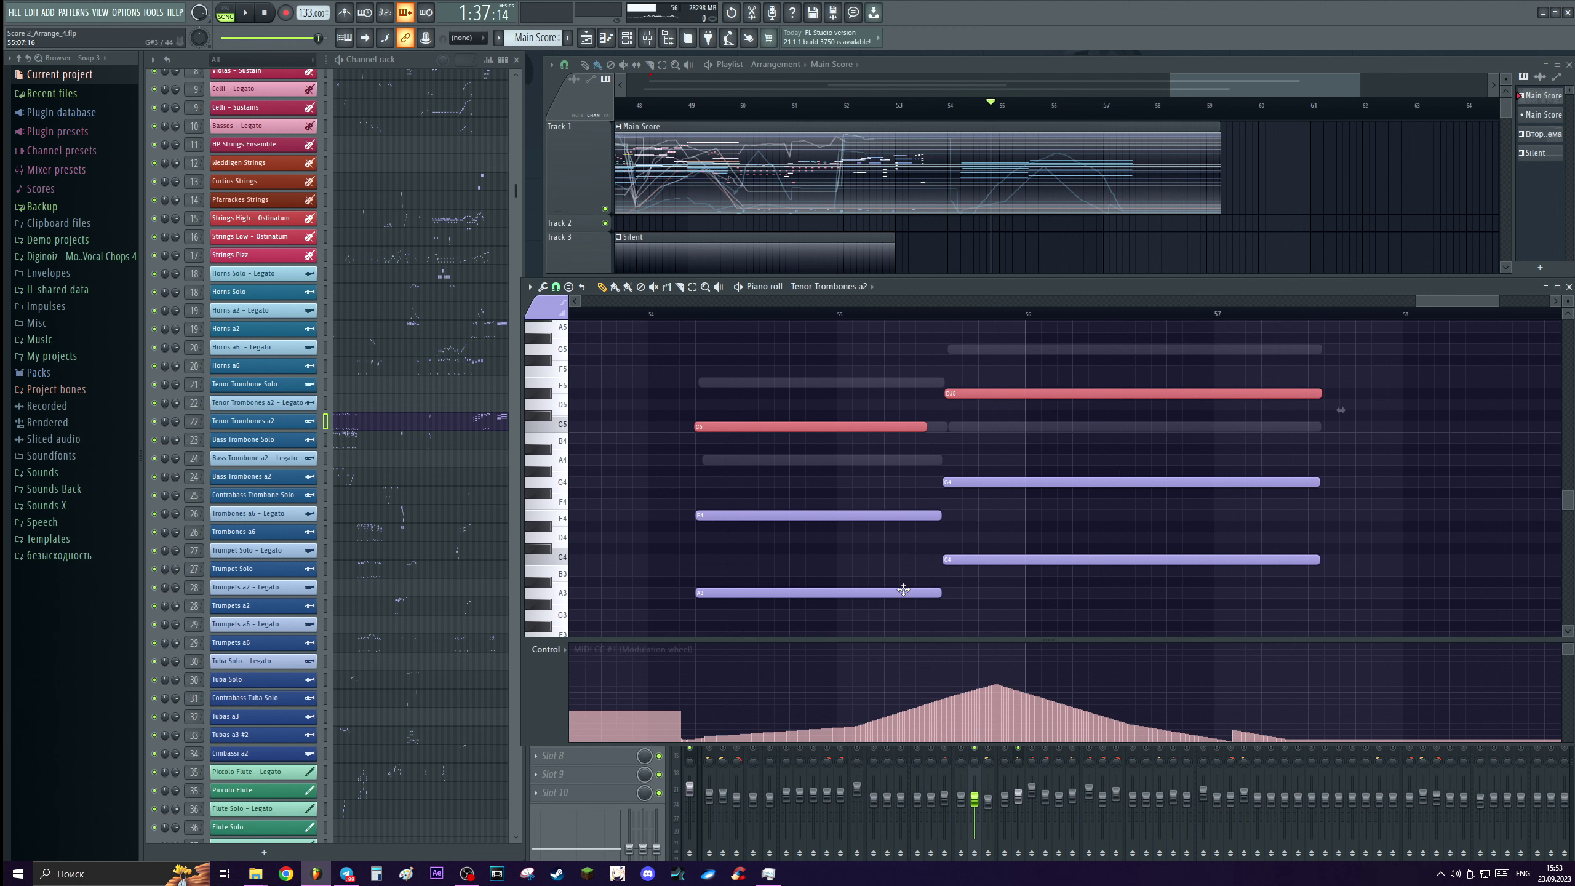
Lower the C5 and D#5 trombone notes by one octave to bring both chords back to close position.
{"action": "key", "text": "ctrl+Down"}
{"action": "left_click", "coordinate": [1045, 451]}
{"action": "scroll", "coordinate": [980, 377], "scroll_direction": "up", "scroll_amount": 2}
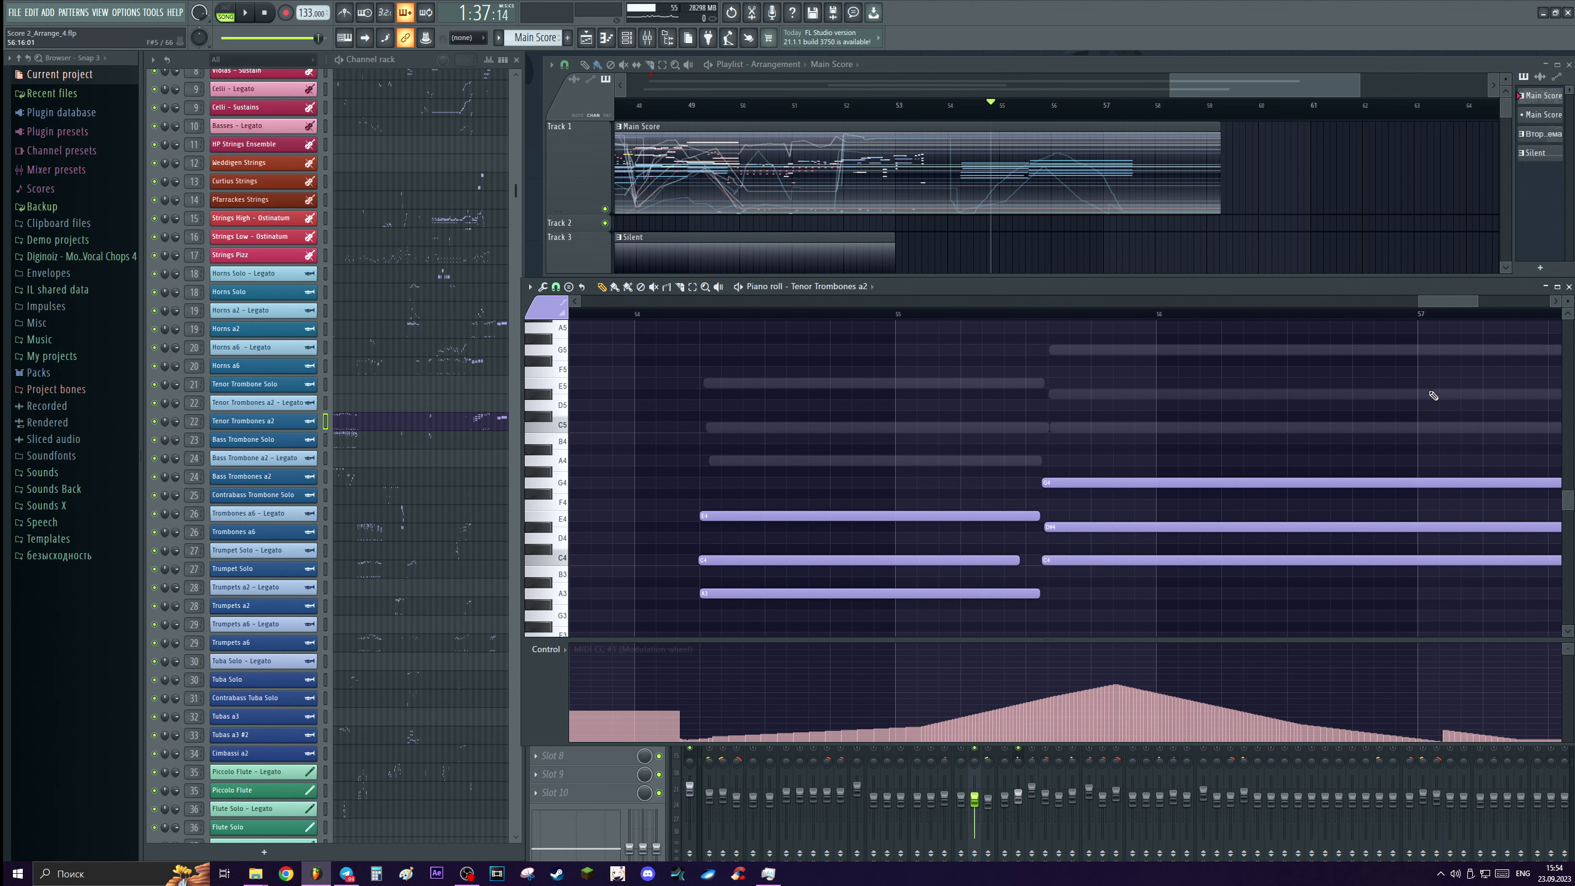
{"action": "scroll", "coordinate": [1023, 489], "scroll_direction": "down", "scroll_amount": 3}
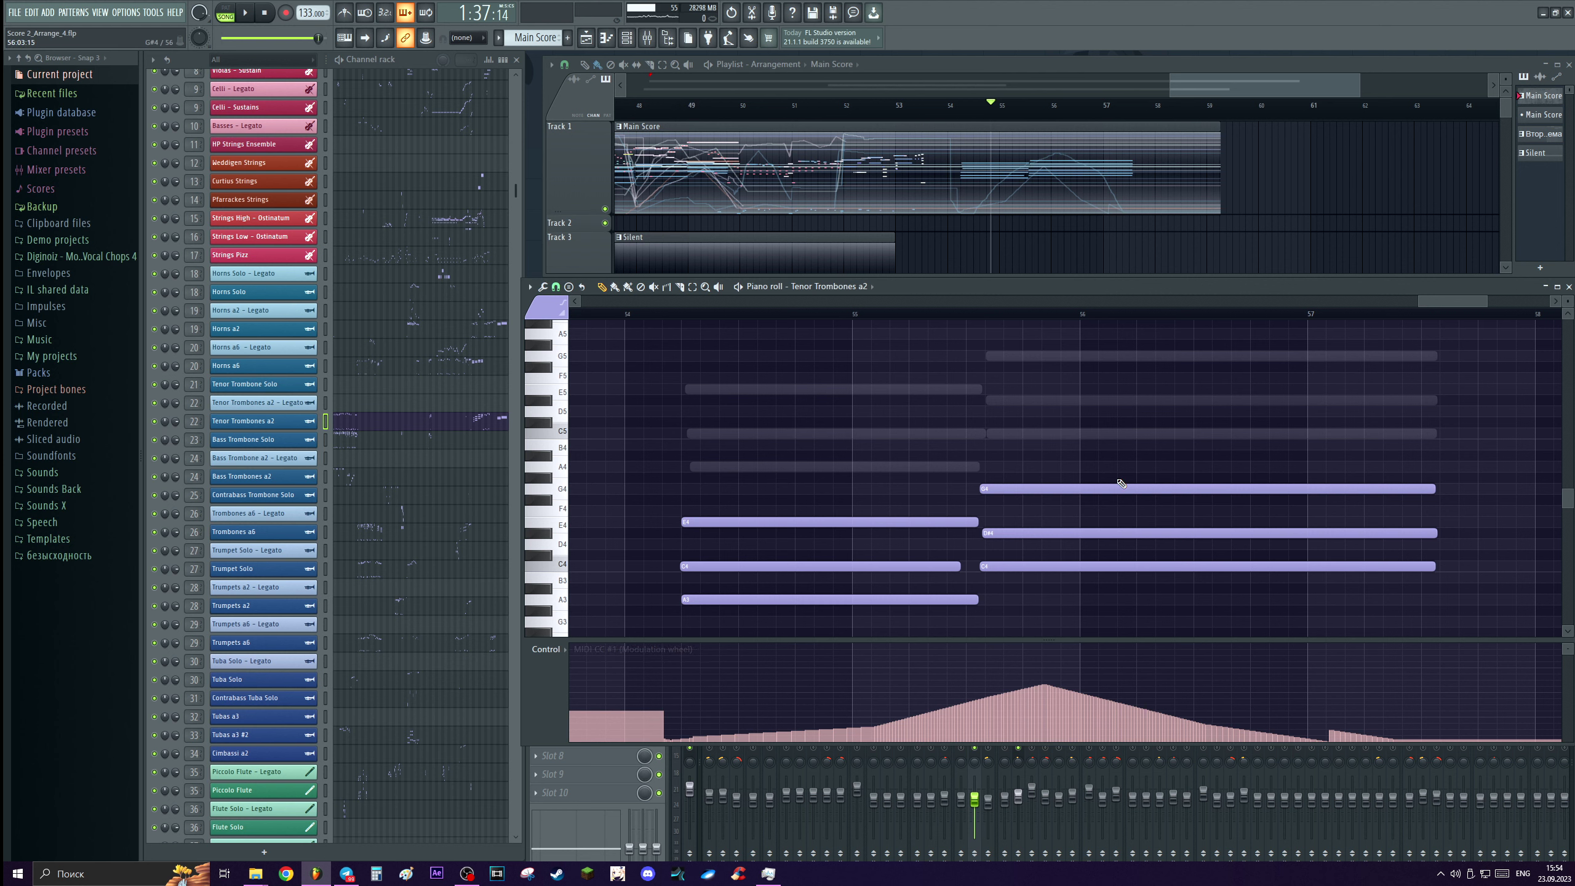
Open the Horns a2 part and redraw its modulation wheel curve as a lower swell peaking just before bar 56 and fading past bar 57.
{"action": "double_click", "coordinate": [917, 433]}
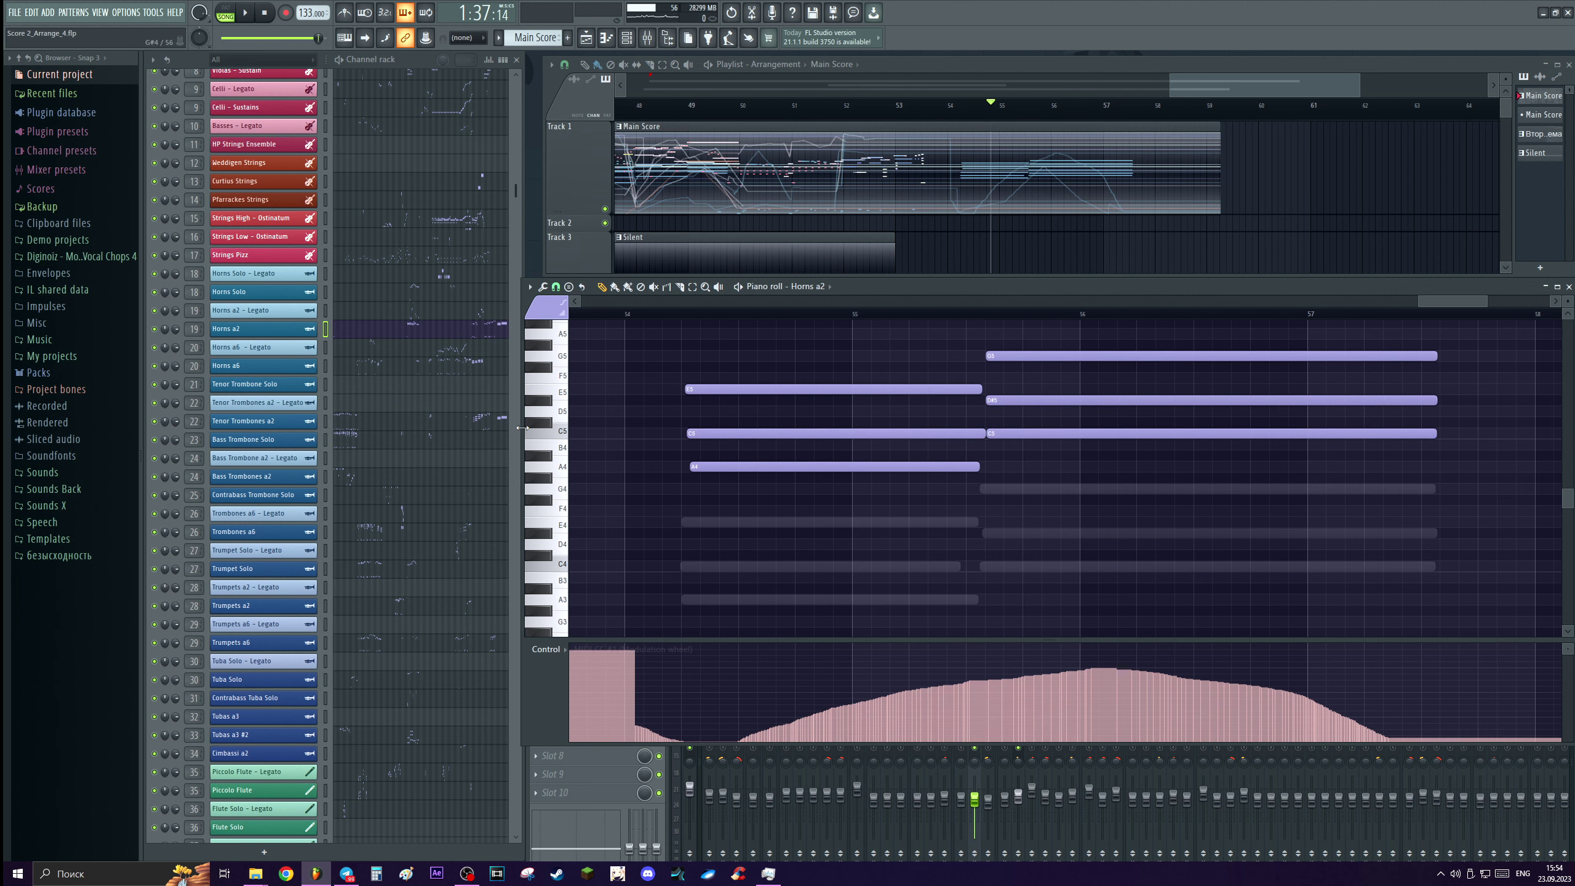
{"action": "scroll", "coordinate": [945, 319], "scroll_direction": "down", "scroll_amount": 1}
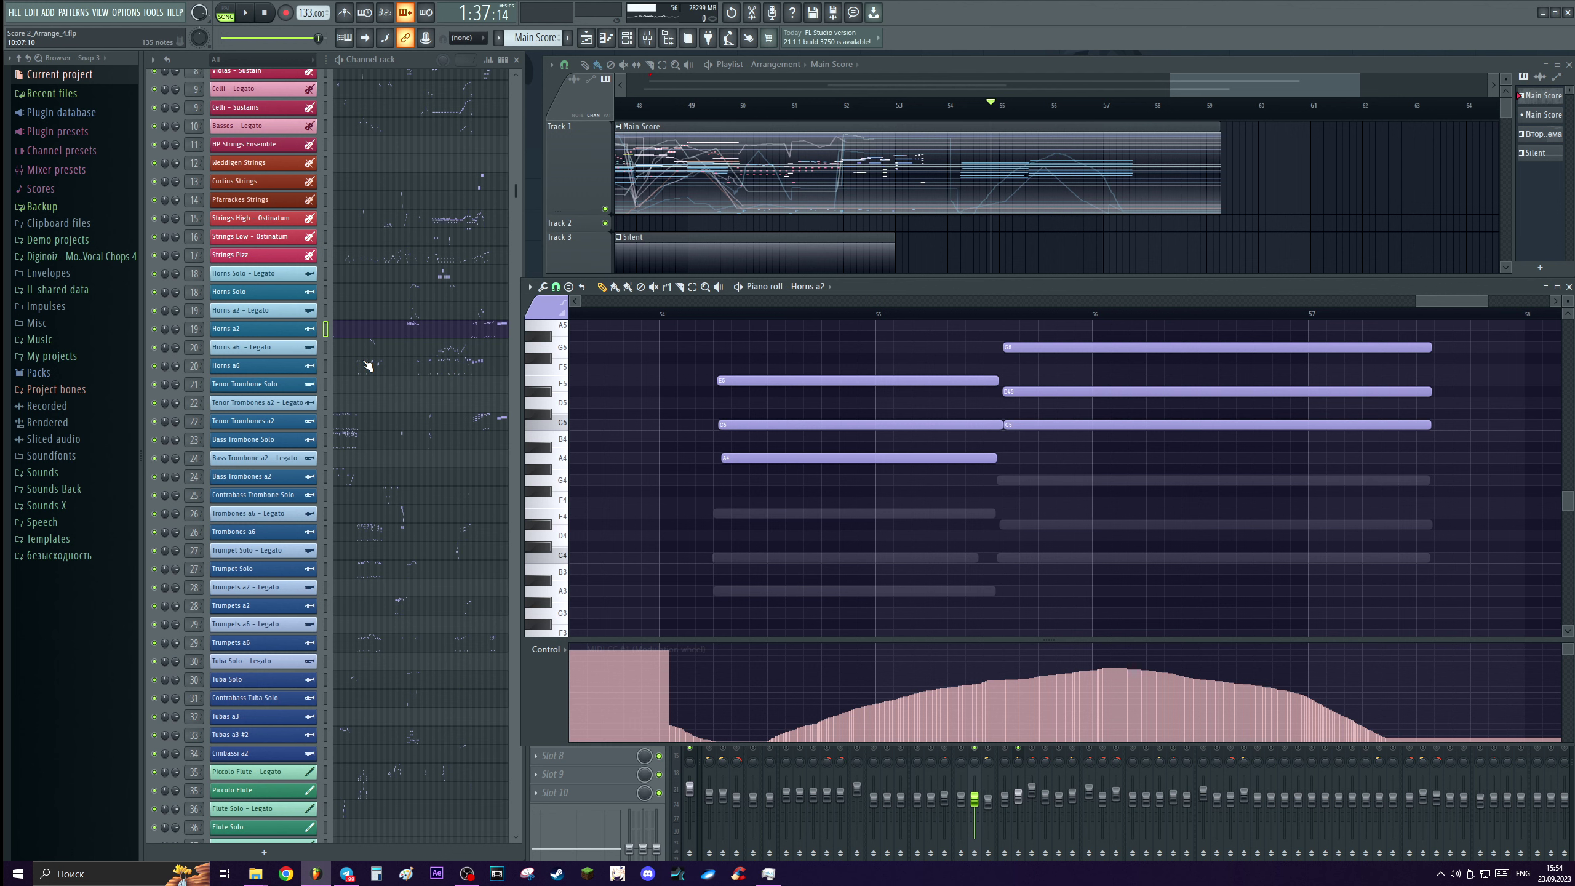
{"action": "scroll", "coordinate": [822, 545], "scroll_direction": "up", "scroll_amount": 1}
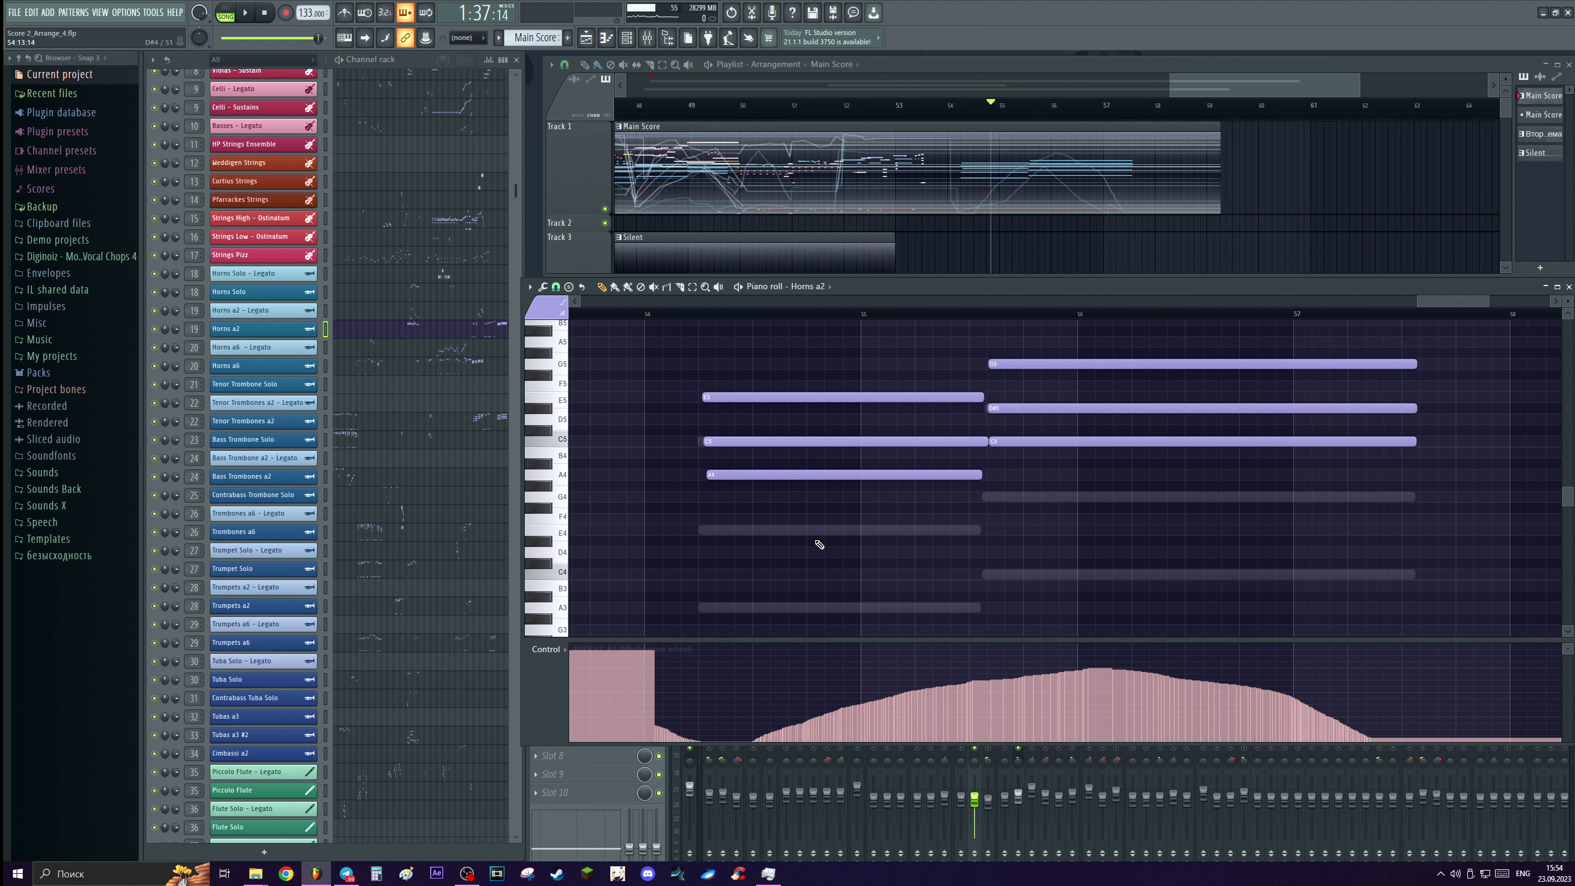
{"action": "scroll", "coordinate": [755, 309], "scroll_direction": "down", "scroll_amount": 1}
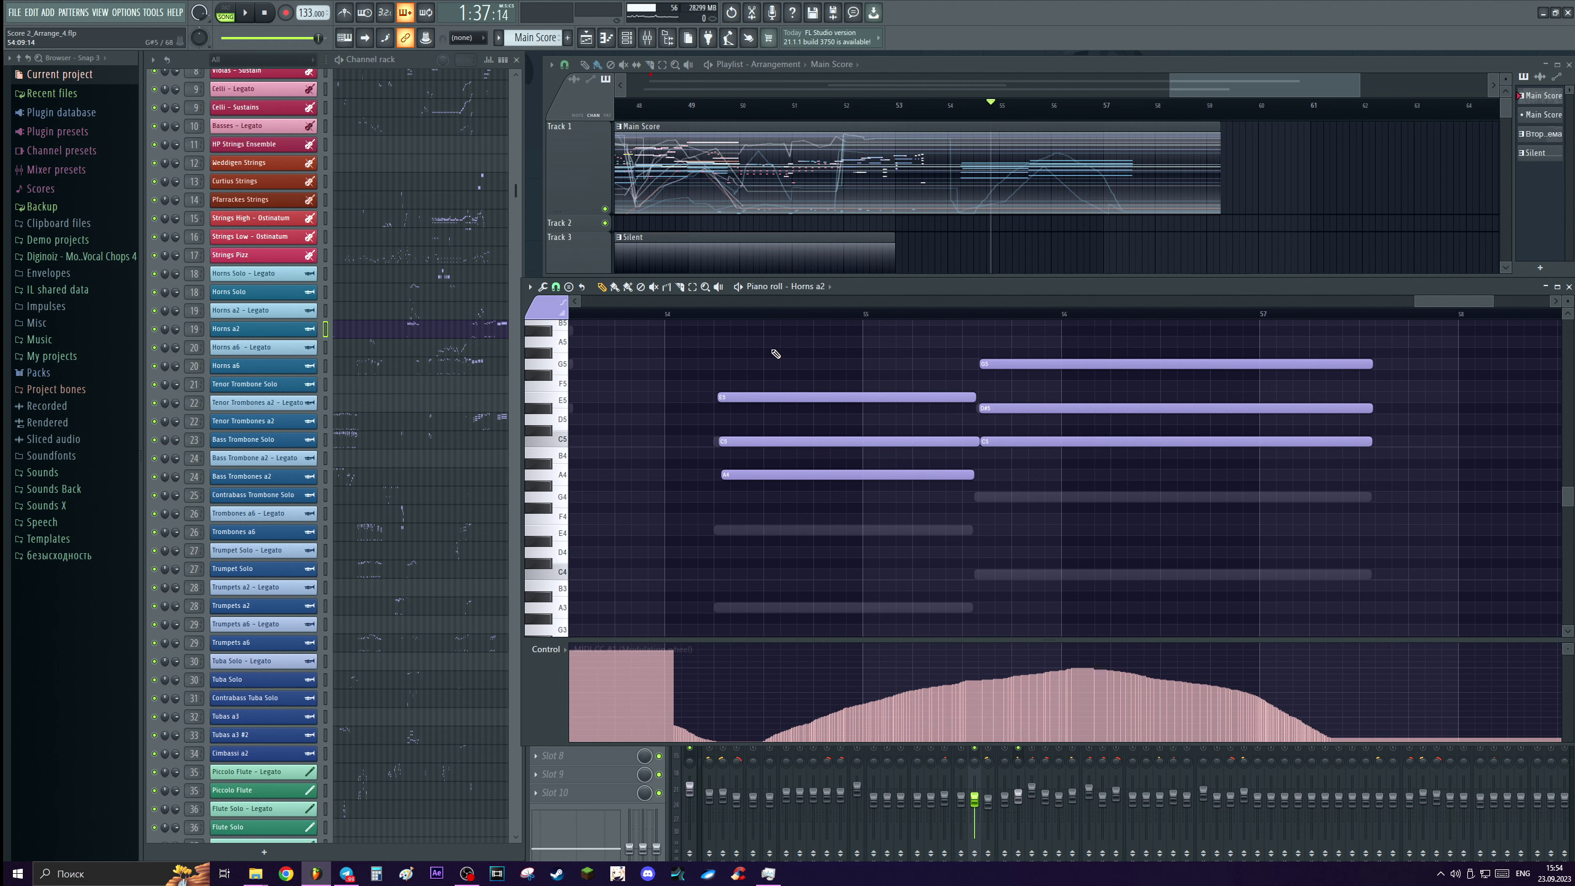
{"action": "left_click", "coordinate": [724, 318]}
{"action": "mouse_move", "coordinate": [706, 741]}
{"action": "left_mouse_down"}
{"action": "mouse_move", "coordinate": [1008, 693]}
{"action": "mouse_move", "coordinate": [997, 704]}
{"action": "mouse_move", "coordinate": [1365, 742]}
{"action": "left_mouse_up"}
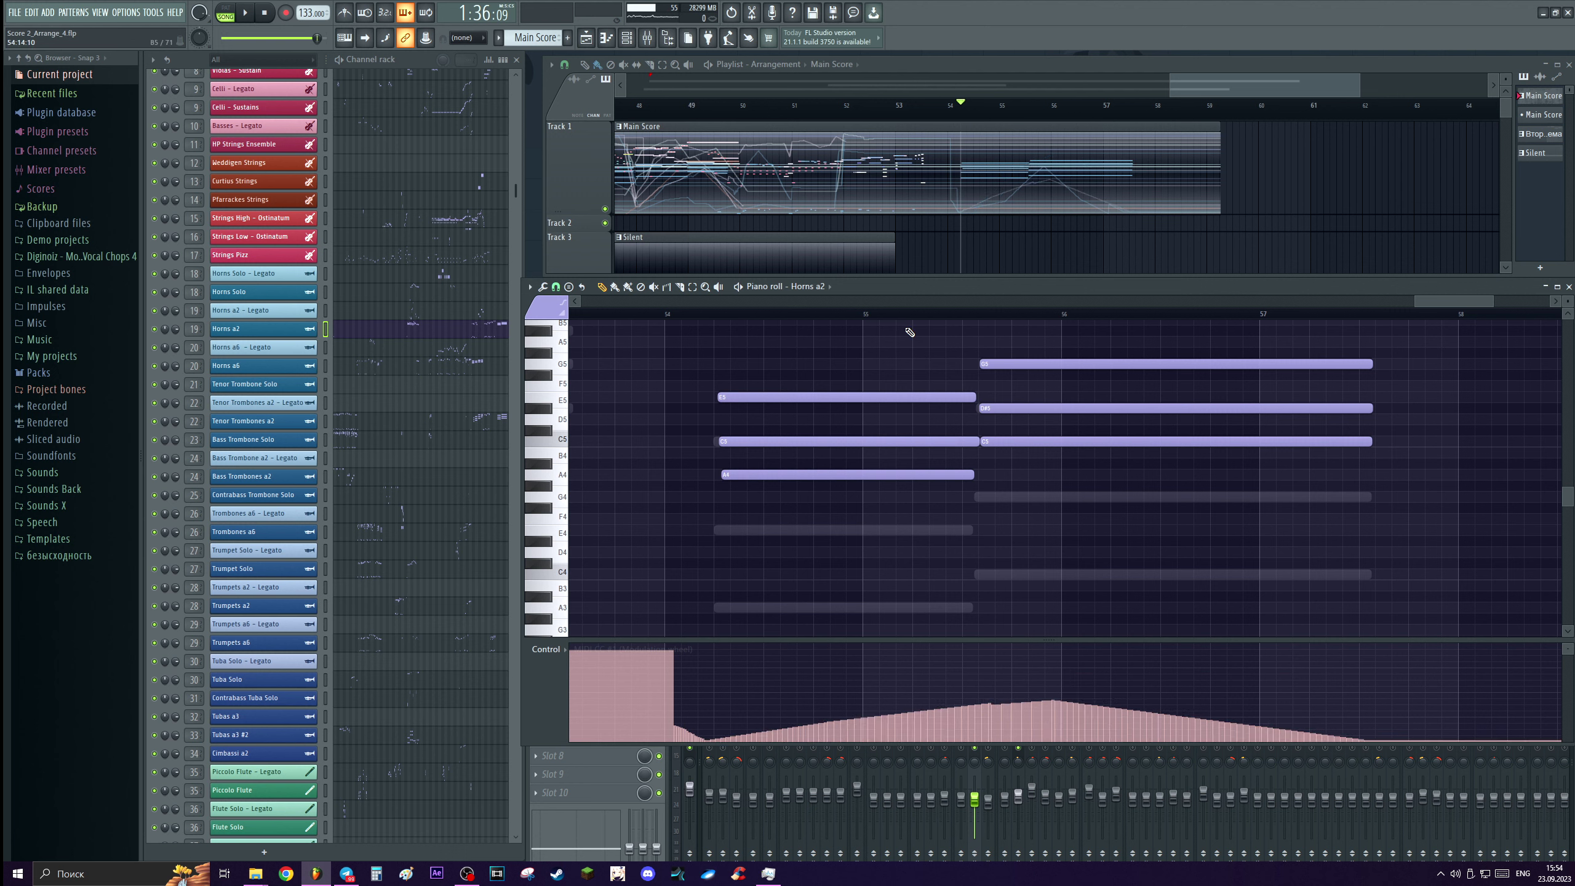
Return to Tenor Trombones a2 and play the wide-voiced chords while flattening the modulation wheel curve into a low swell across both chords.
{"action": "double_click", "coordinate": [912, 531]}
{"action": "mouse_move", "coordinate": [716, 739]}
{"action": "left_mouse_down"}
{"action": "mouse_move", "coordinate": [985, 720]}
{"action": "mouse_move", "coordinate": [1032, 688]}
{"action": "mouse_move", "coordinate": [1184, 723]}
{"action": "left_mouse_up"}
{"action": "key", "text": "space"}
{"action": "left_click_drag", "start_coordinate": [918, 721], "coordinate": [1176, 735]}
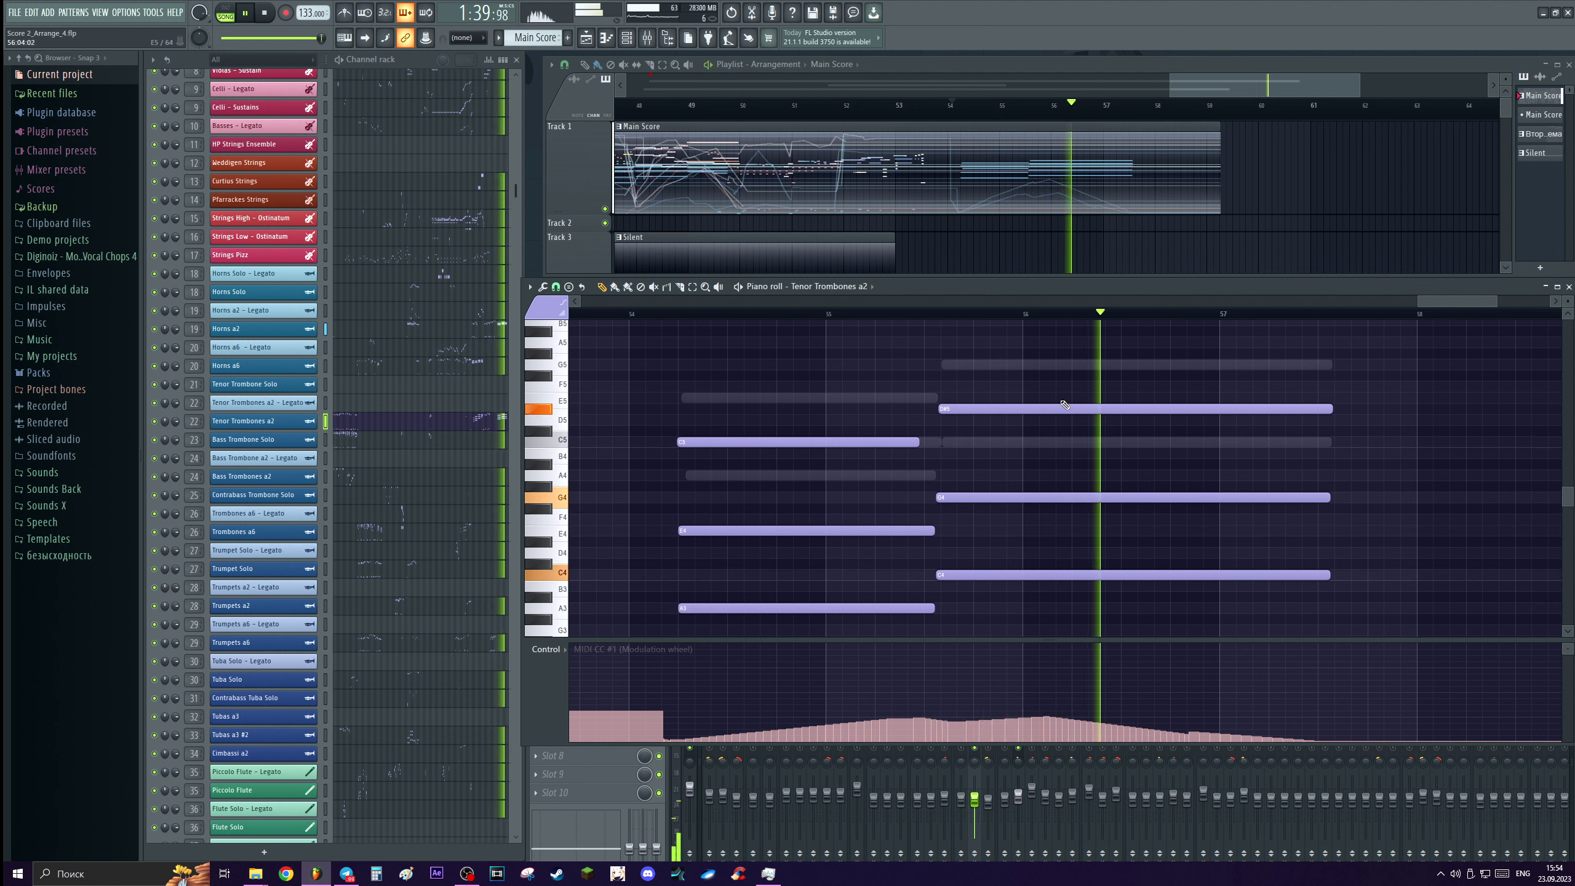
{"action": "key", "text": "space"}
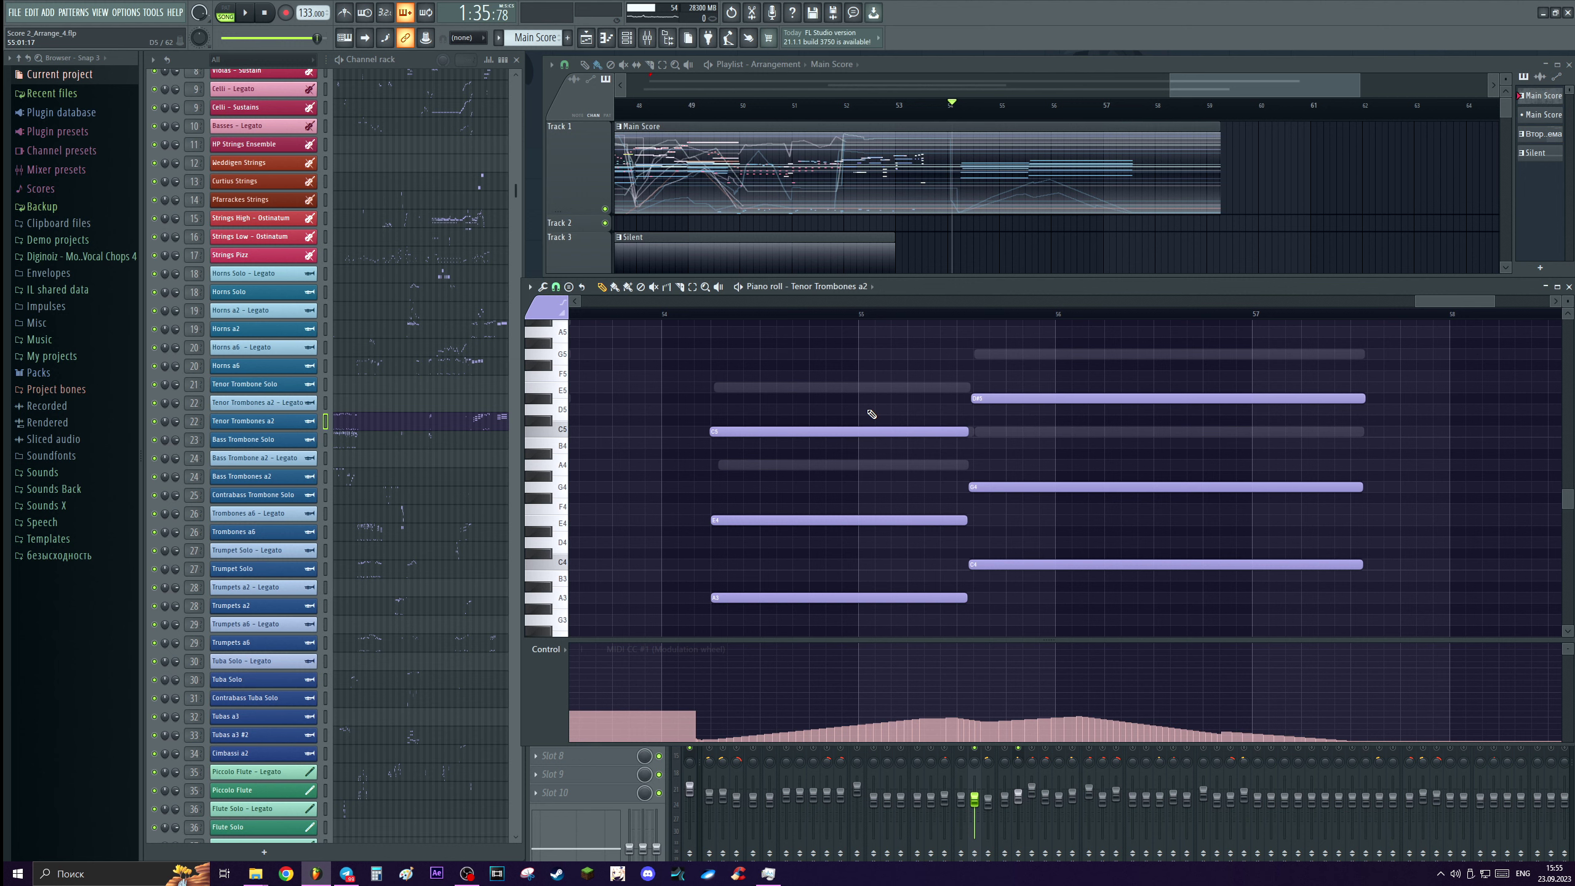
Change the D#5 in the second chord to E5 in both the Horns a2 and Tenor Trombones a2 parts.
{"action": "scroll", "coordinate": [971, 416], "scroll_direction": "up", "scroll_amount": 3}
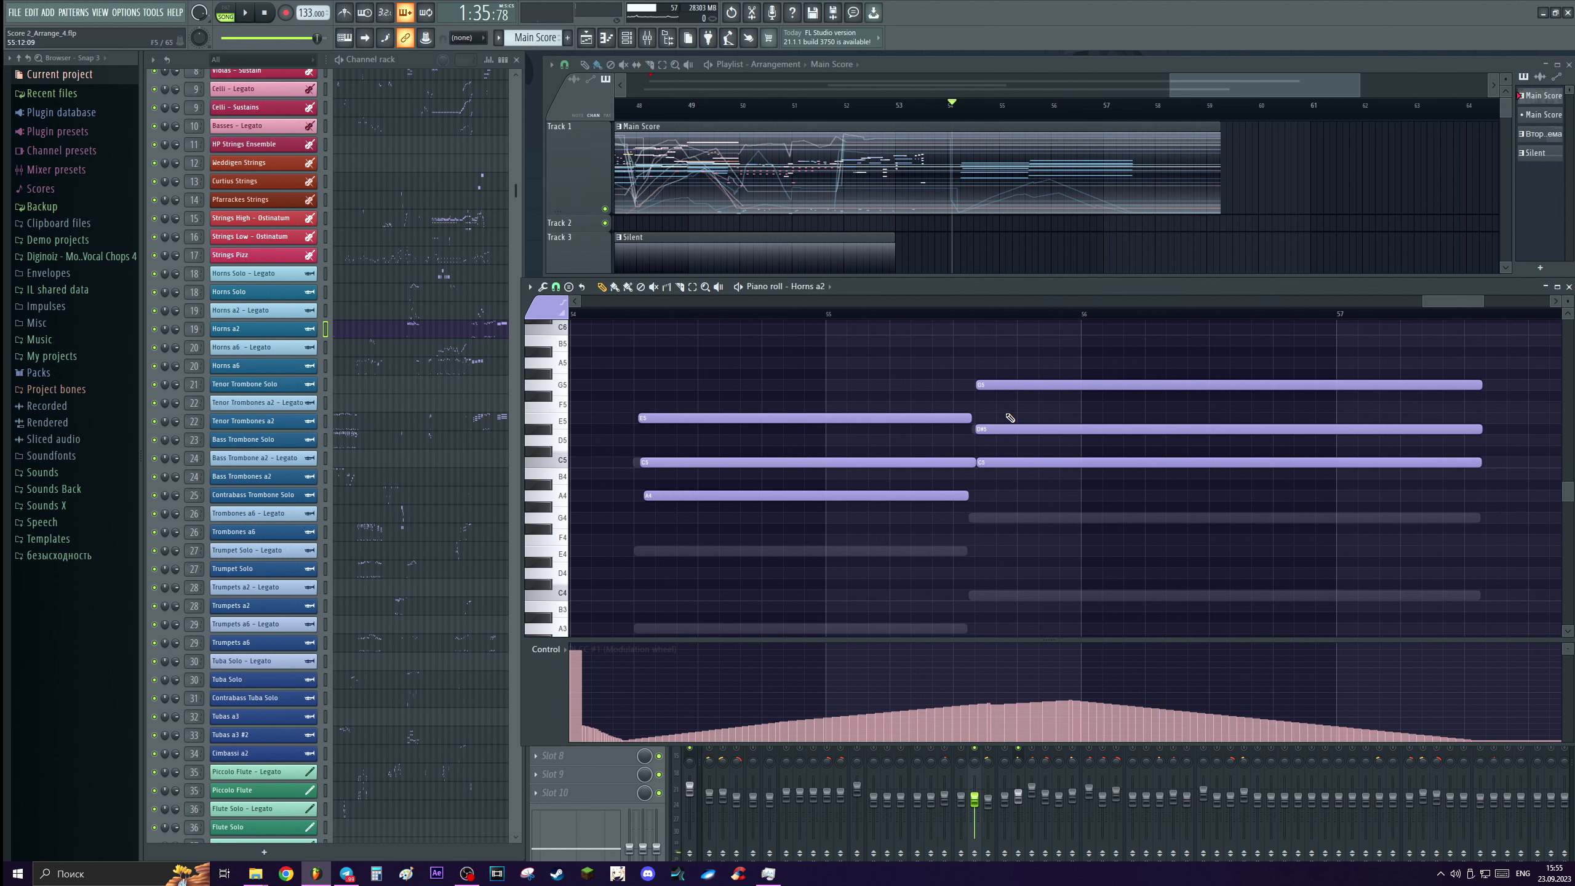
{"action": "left_click_drag", "start_coordinate": [996, 429], "coordinate": [995, 418]}
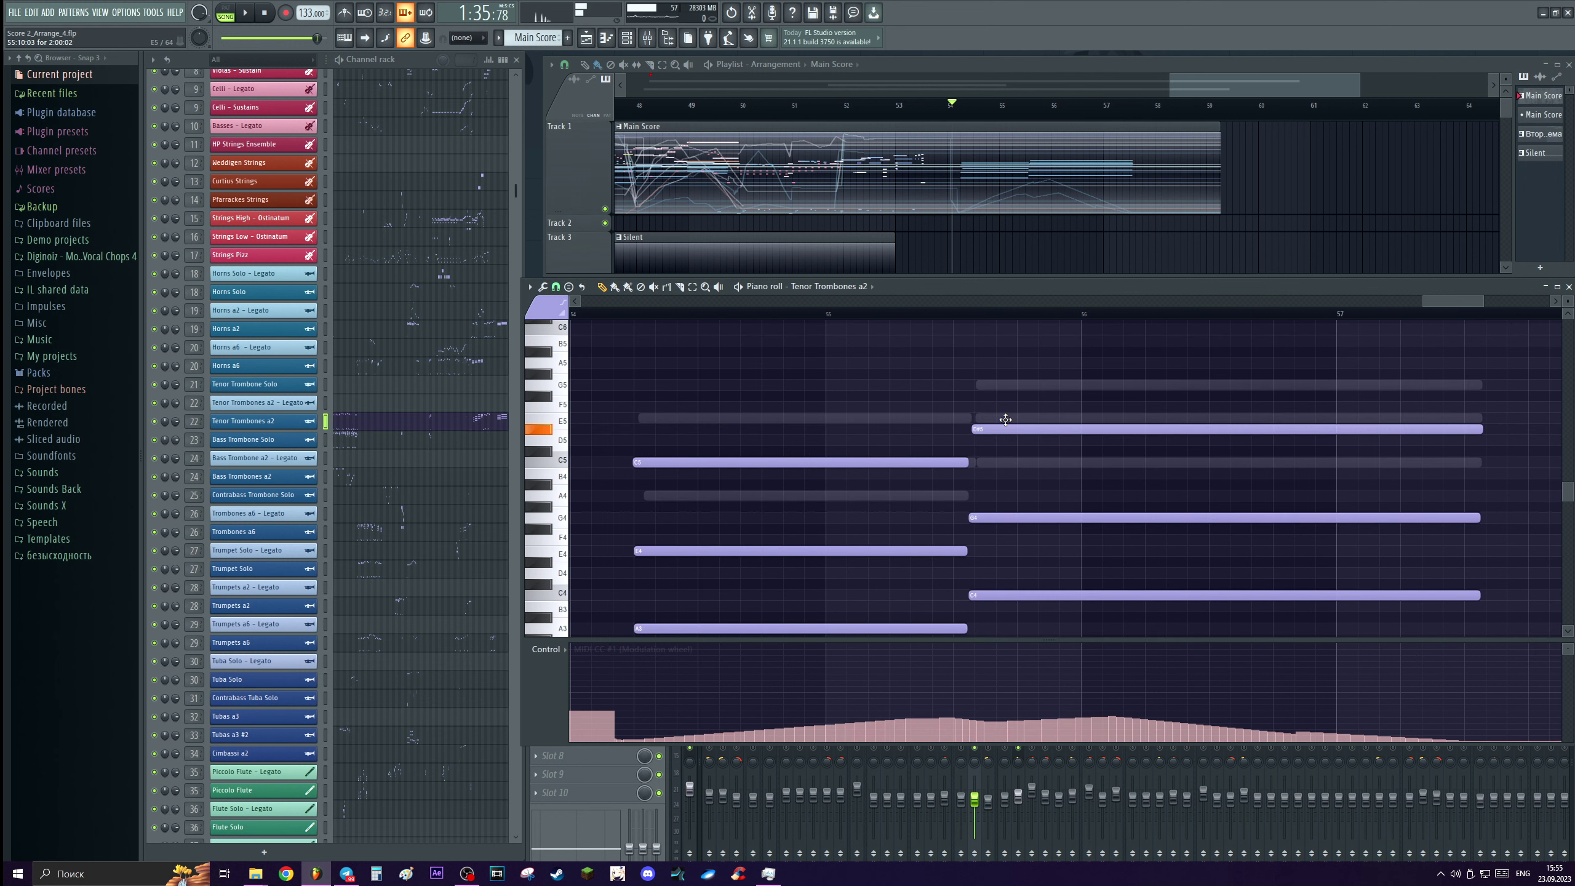
{"action": "scroll", "coordinate": [995, 422], "scroll_direction": "down", "scroll_amount": 1}
Play the altered chords while redrawing the trombone modulation wheel curve to peak after bar 56 and fade out just past bar 57.
{"action": "key", "text": "space"}
{"action": "mouse_move", "coordinate": [959, 715]}
{"action": "left_mouse_down"}
{"action": "mouse_move", "coordinate": [1153, 702]}
{"action": "mouse_move", "coordinate": [1311, 740]}
{"action": "left_mouse_up"}
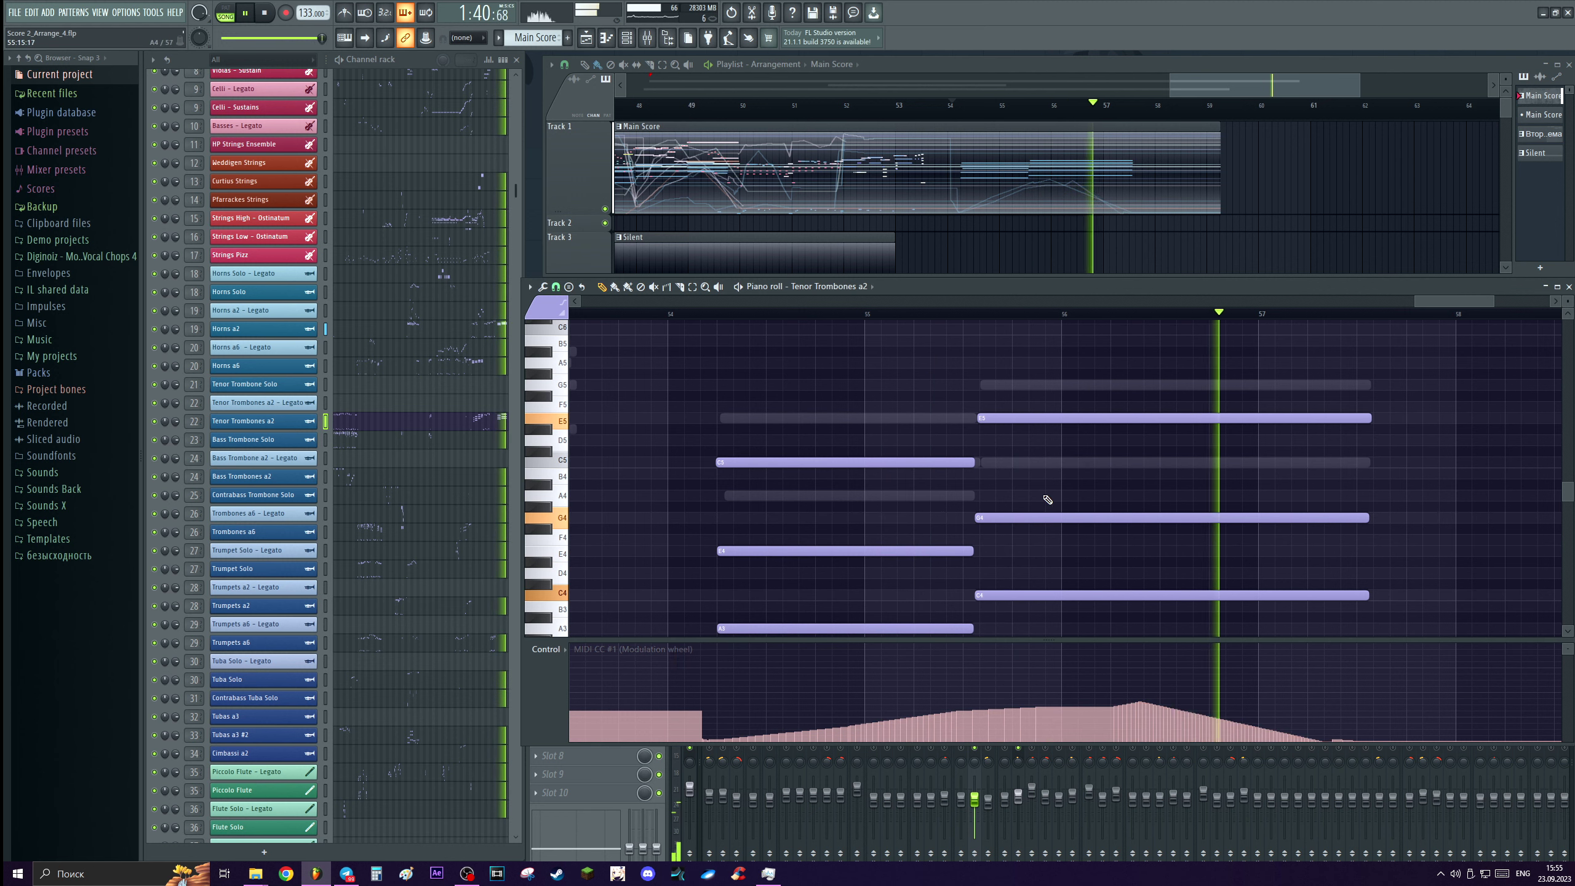
{"action": "double_click", "coordinate": [931, 417]}
{"action": "key", "text": "space"}
Examine how the horn chords and the wide trombone chords interlock by viewing the notes of each part.
{"action": "key", "text": "ctrl+a"}
{"action": "left_click", "coordinate": [1005, 484]}
{"action": "scroll", "coordinate": [899, 527], "scroll_direction": "down", "scroll_amount": 1}
{"action": "scroll", "coordinate": [837, 538], "scroll_direction": "down", "scroll_amount": 1}
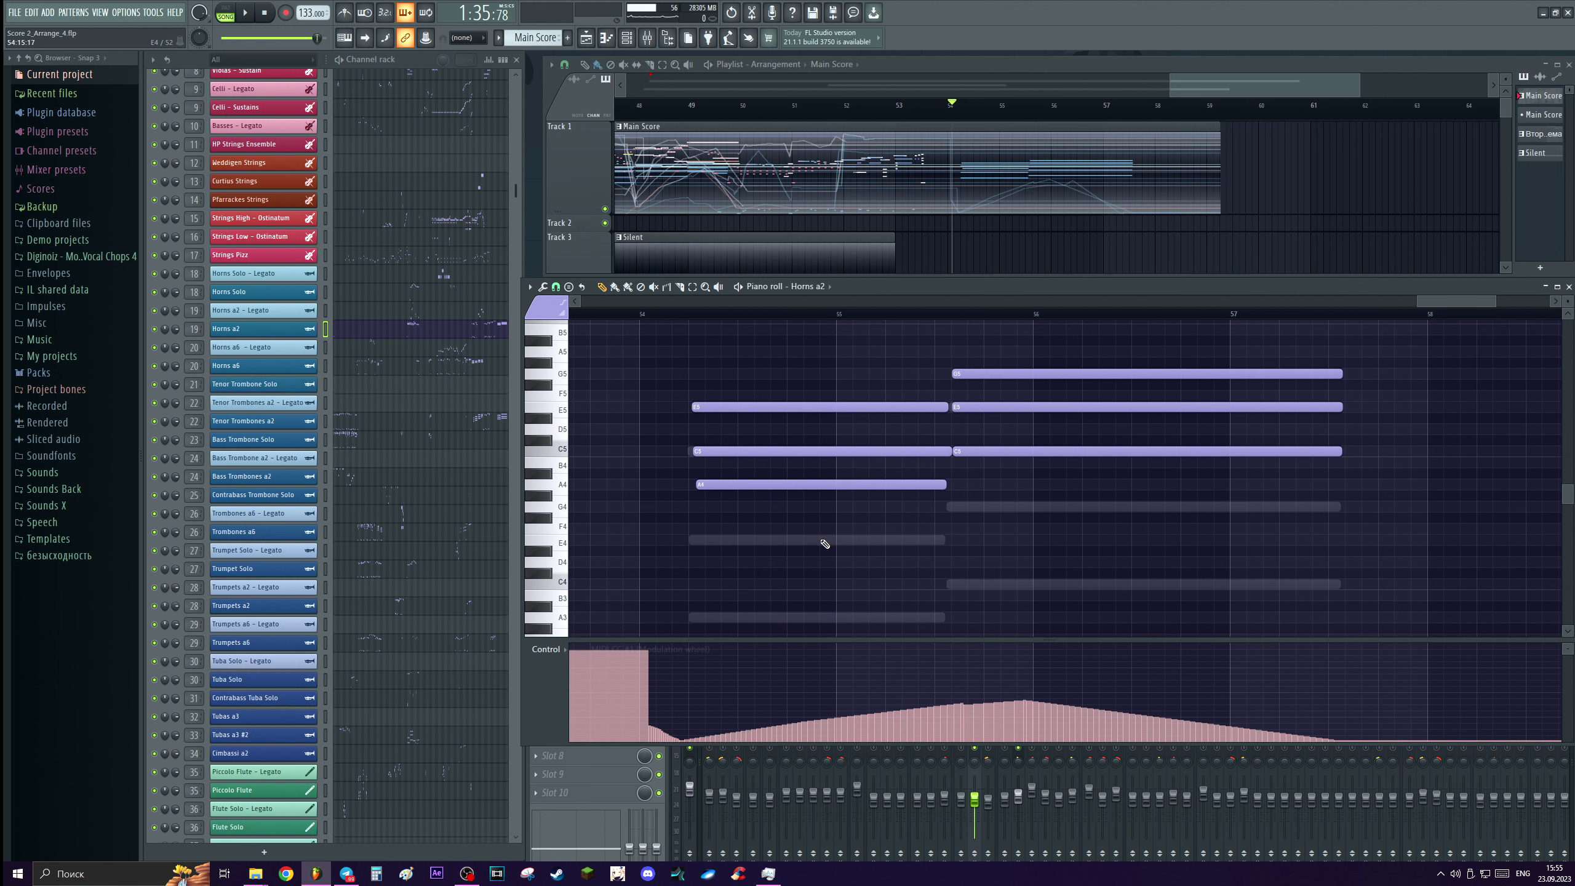
{"action": "double_click", "coordinate": [818, 542]}
{"action": "scroll", "coordinate": [805, 514], "scroll_direction": "down", "scroll_amount": 2}
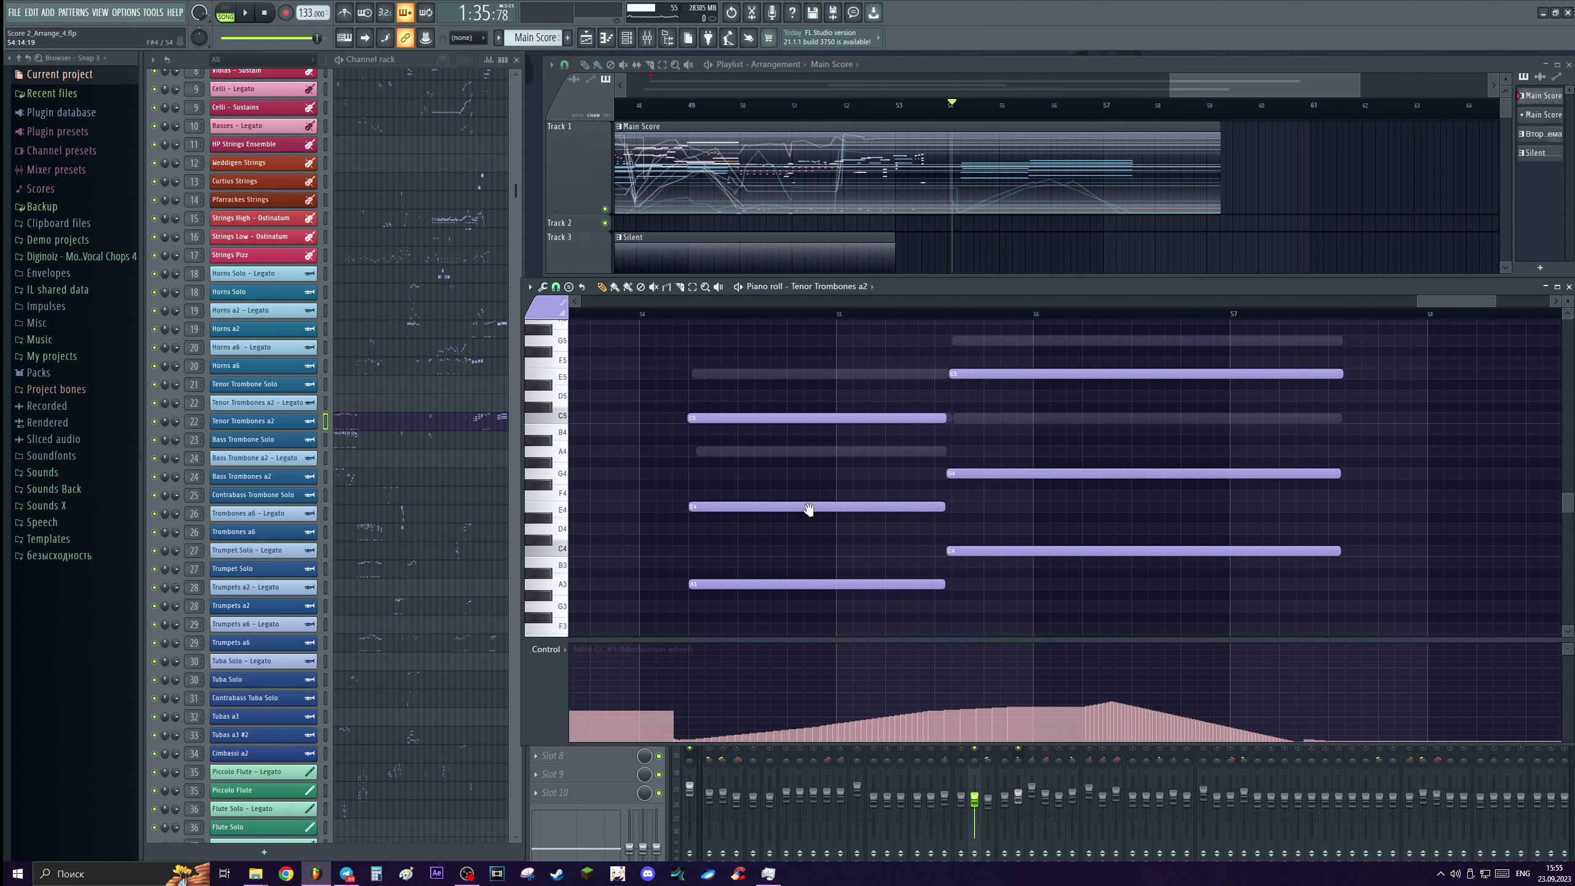
Switch to Horns a2 and play the chords while redrawing the modulation wheel curve to peak just past bar 56 and fade after bar 57.
{"action": "double_click", "coordinate": [875, 391]}
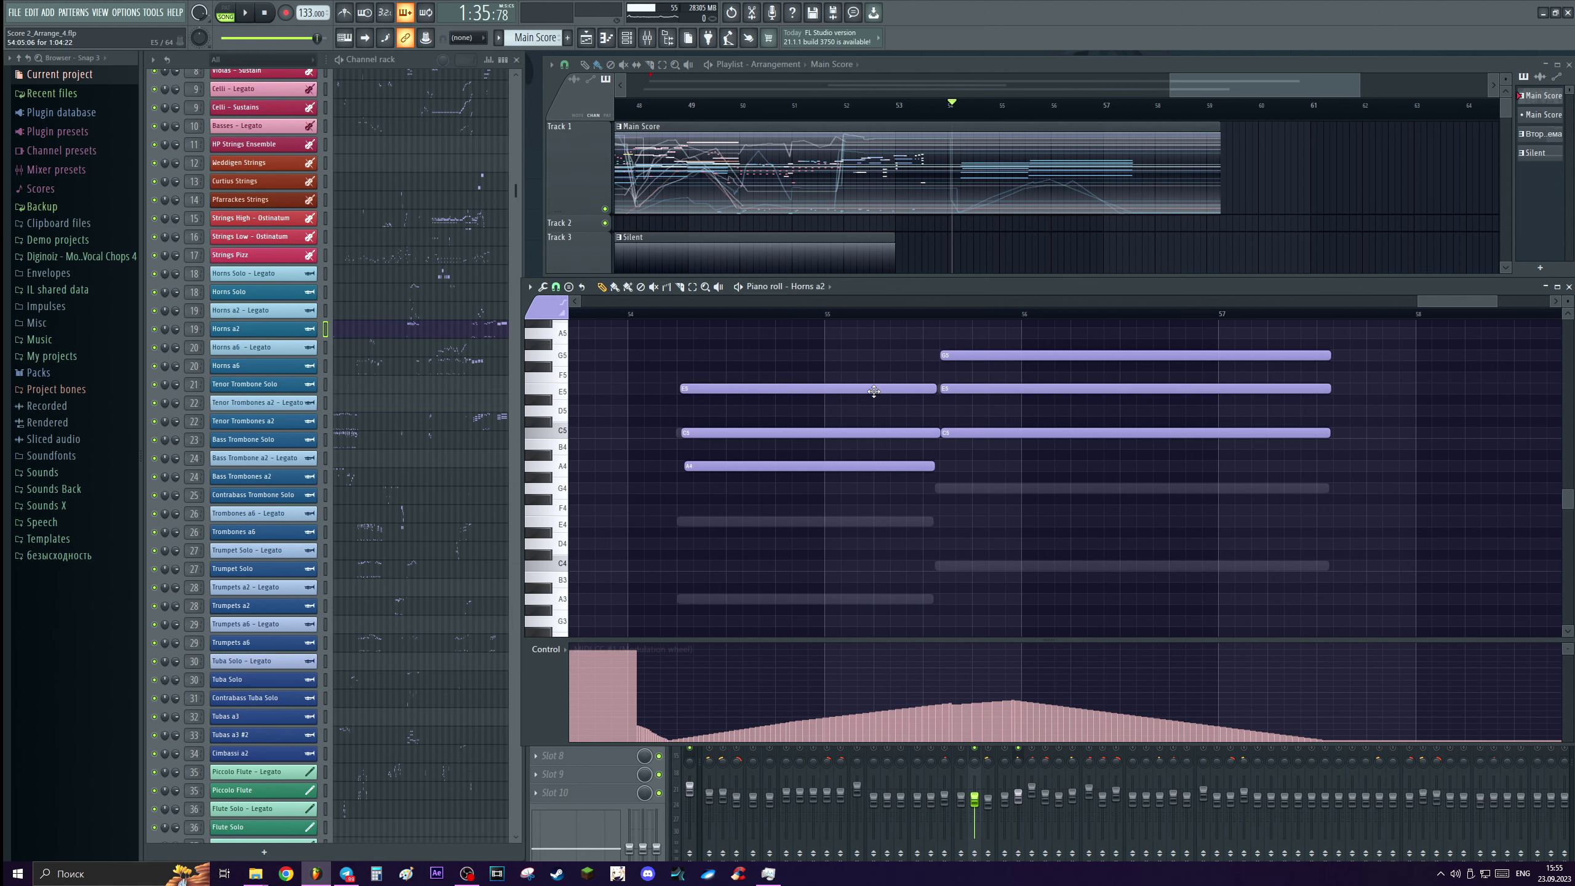
{"action": "key", "text": "space"}
{"action": "mouse_move", "coordinate": [743, 735]}
{"action": "left_mouse_down"}
{"action": "mouse_move", "coordinate": [1032, 682]}
{"action": "mouse_move", "coordinate": [1116, 685]}
{"action": "mouse_move", "coordinate": [1083, 688]}
{"action": "mouse_move", "coordinate": [1303, 723]}
{"action": "left_mouse_up"}
{"action": "key", "text": "space"}
{"action": "left_click_drag", "start_coordinate": [1012, 331], "coordinate": [898, 508]}
{"action": "scroll", "coordinate": [948, 465], "scroll_direction": "up", "scroll_amount": 3}
{"action": "scroll", "coordinate": [948, 464], "scroll_direction": "down", "scroll_amount": 3}
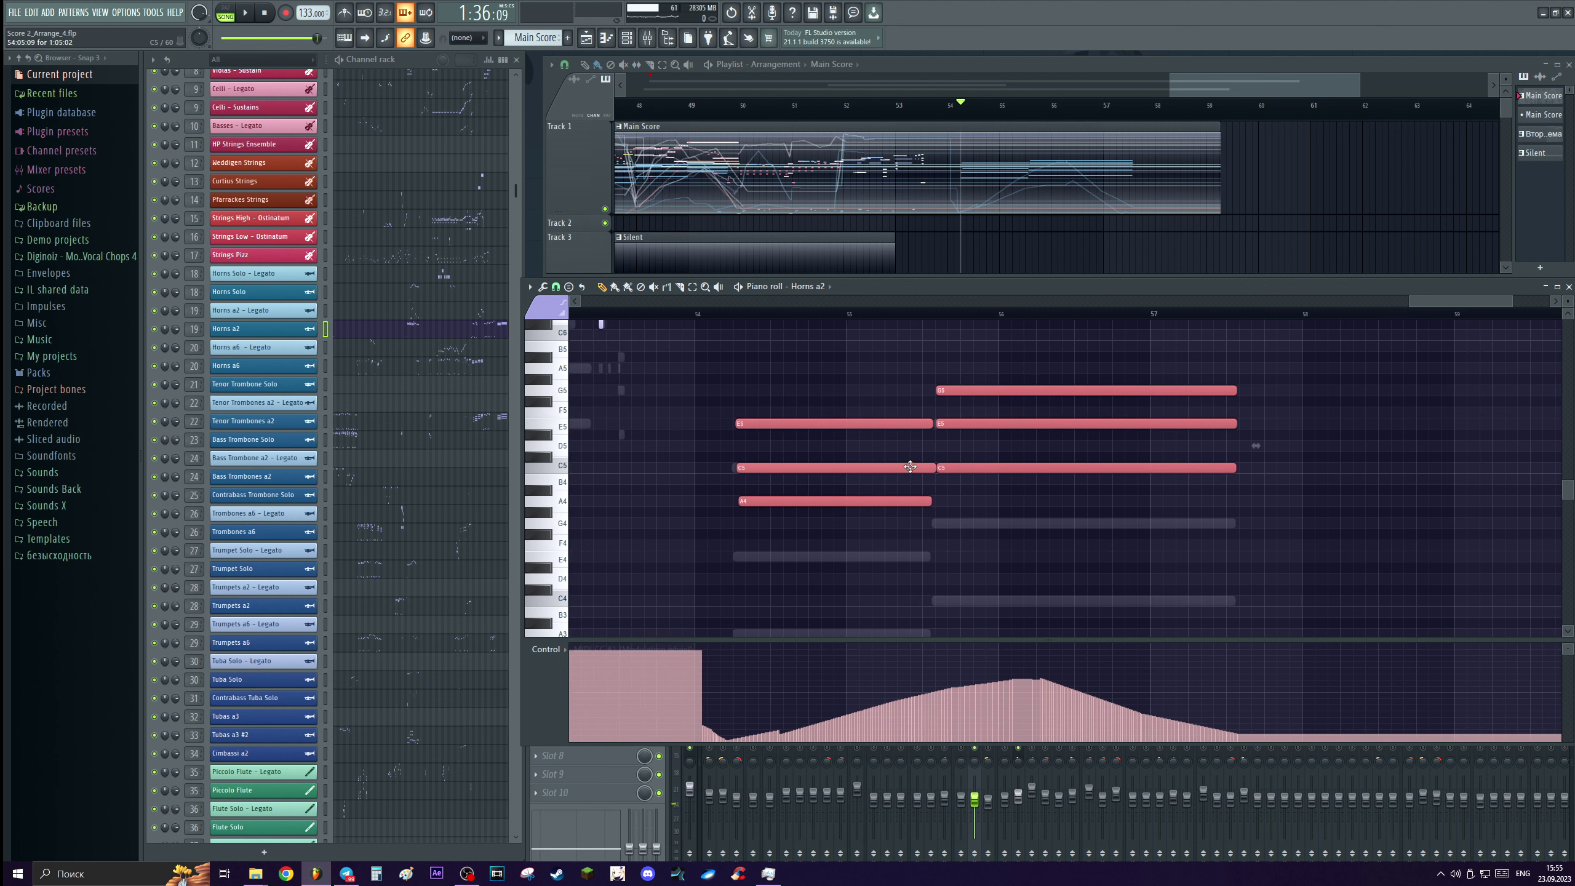
{"action": "scroll", "coordinate": [868, 342], "scroll_direction": "down", "scroll_amount": 1}
{"action": "left_click", "coordinate": [868, 363]}
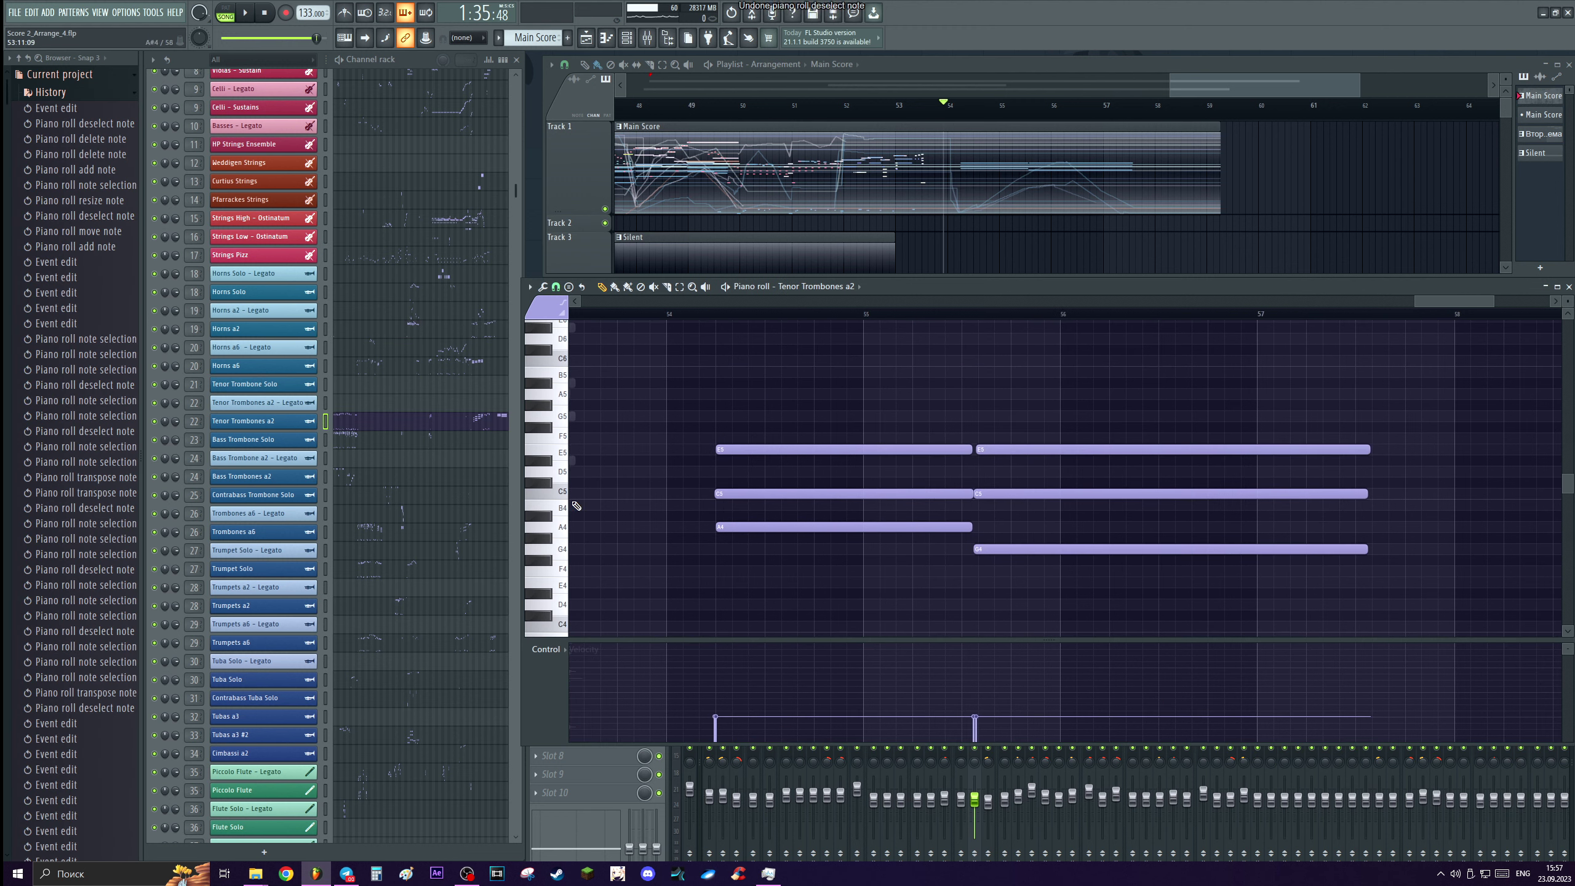
Examine the Tenor Trombones a2 chords against the Horns a6 and Horns a2 parts, trying out chord notes live on Horns a2.
{"action": "scroll", "coordinate": [1002, 488], "scroll_direction": "up", "scroll_amount": 3}
{"action": "scroll", "coordinate": [1002, 489], "scroll_direction": "down", "scroll_amount": 3}
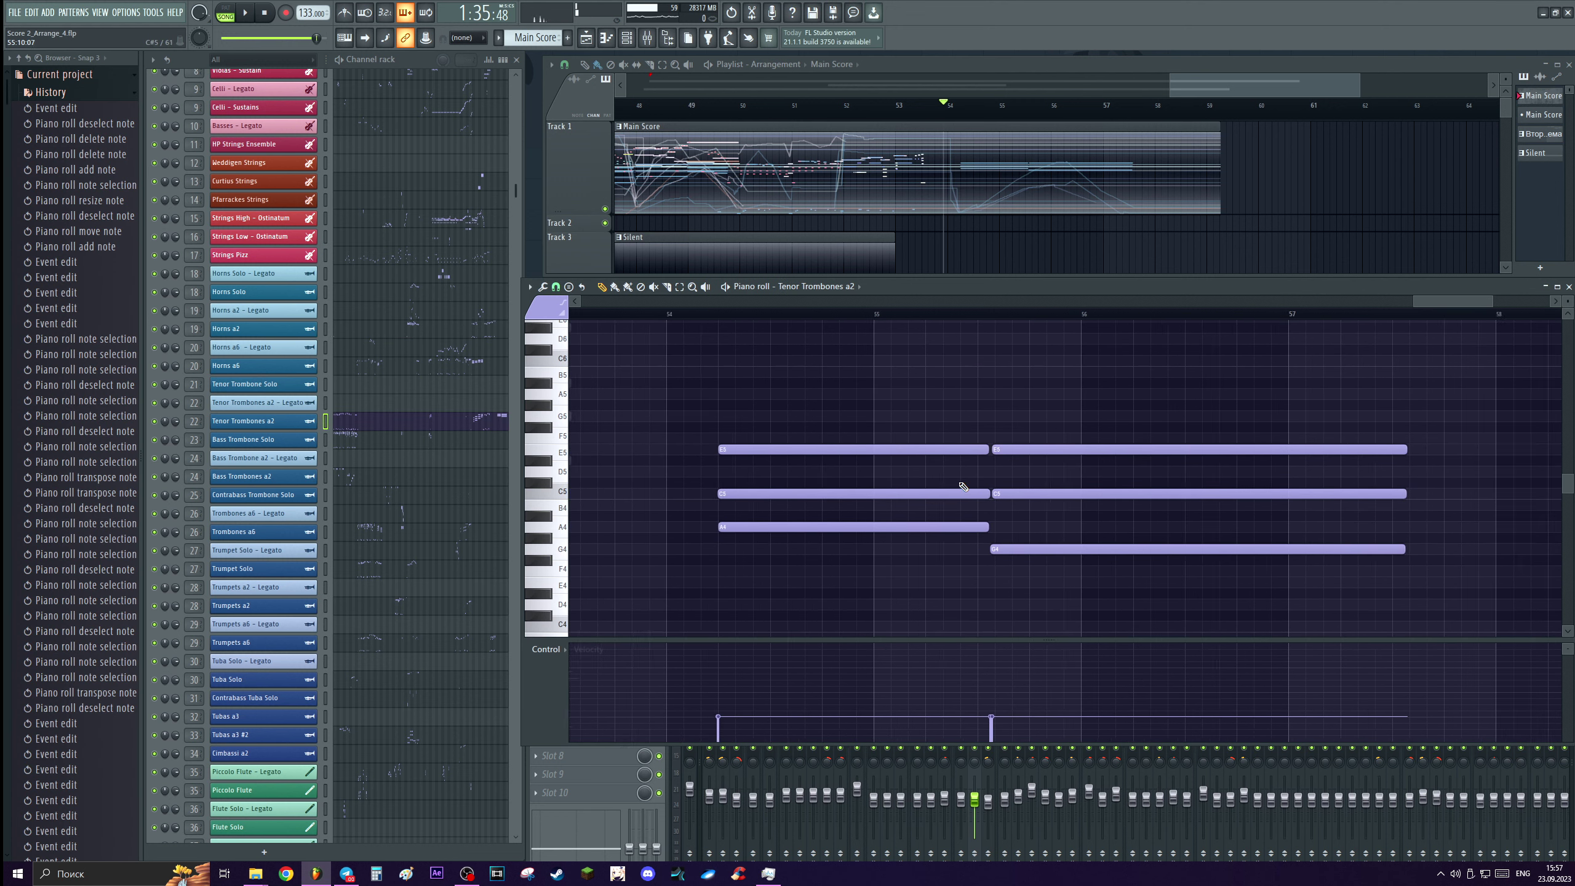
{"action": "left_click", "coordinate": [368, 367]}
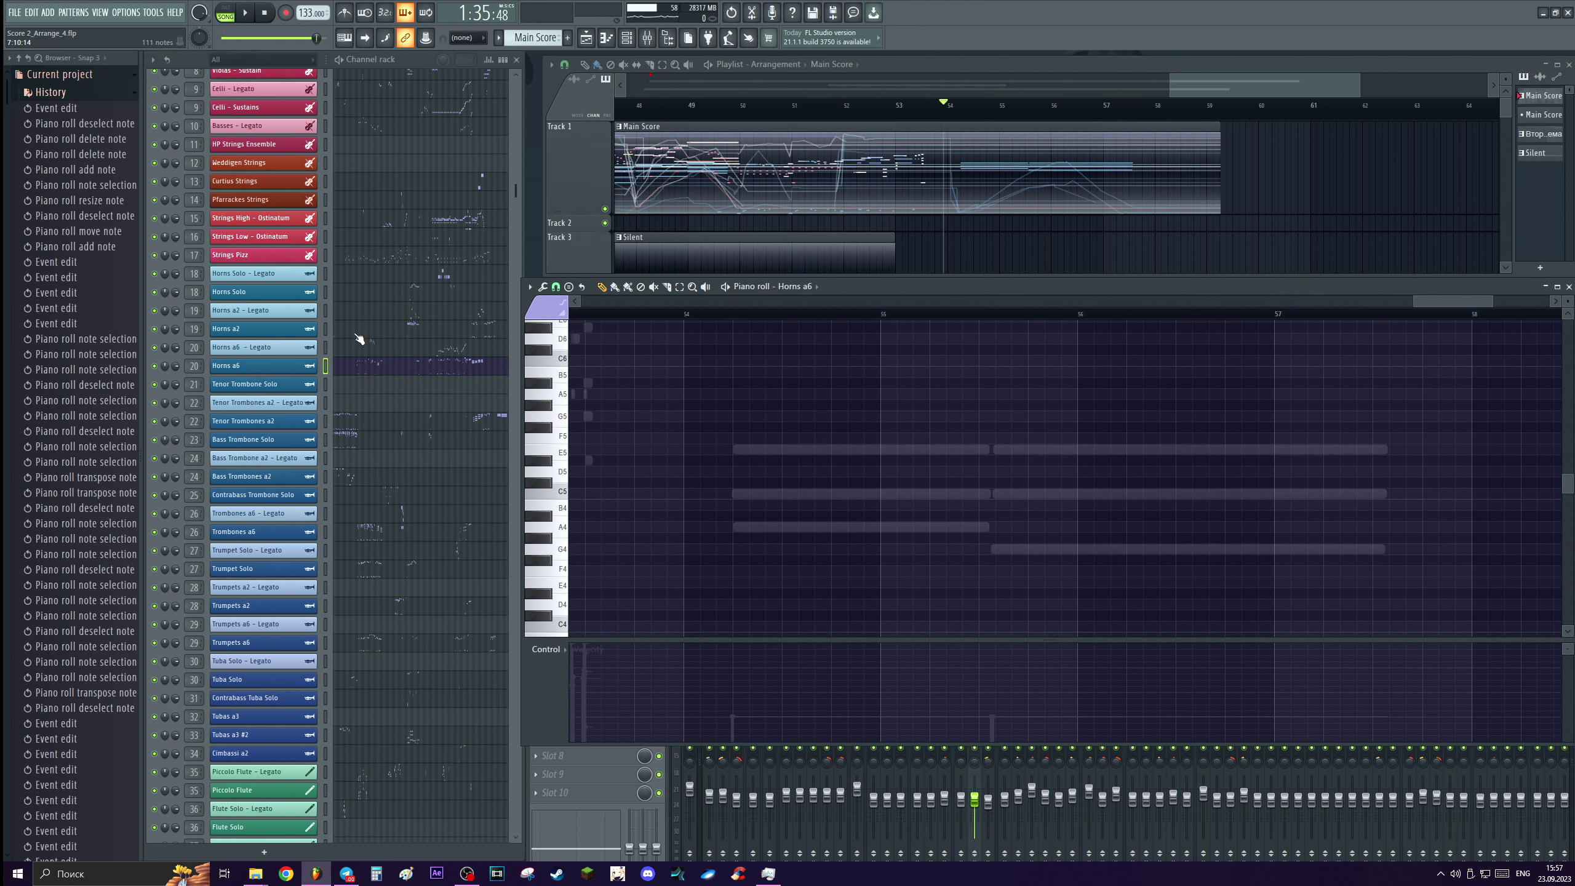
{"action": "left_click", "coordinate": [360, 421]}
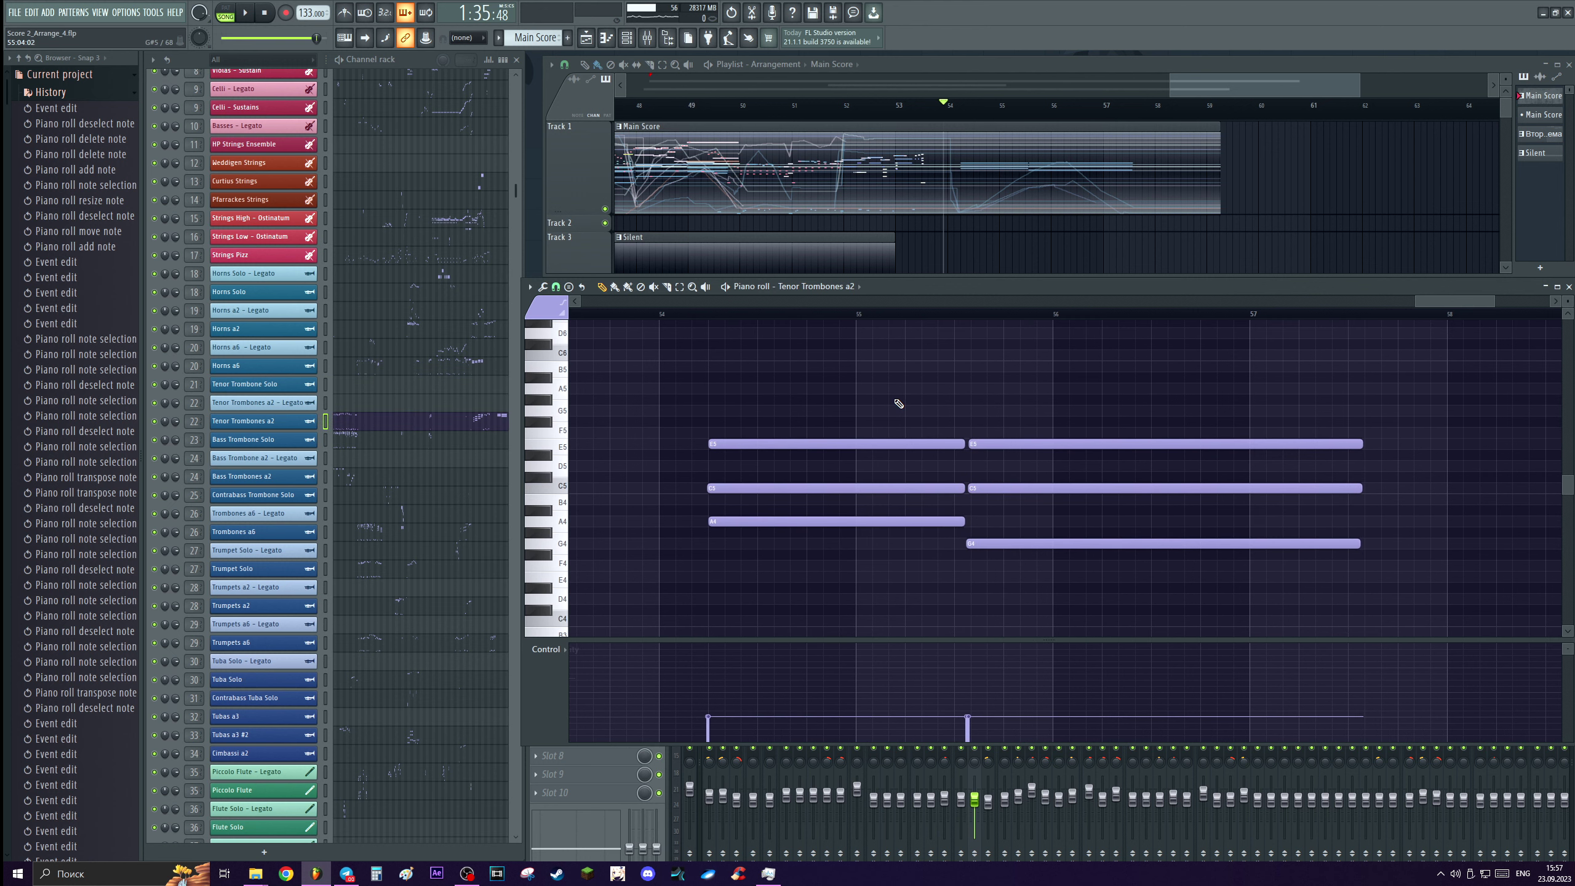
{"action": "left_click", "coordinate": [349, 328]}
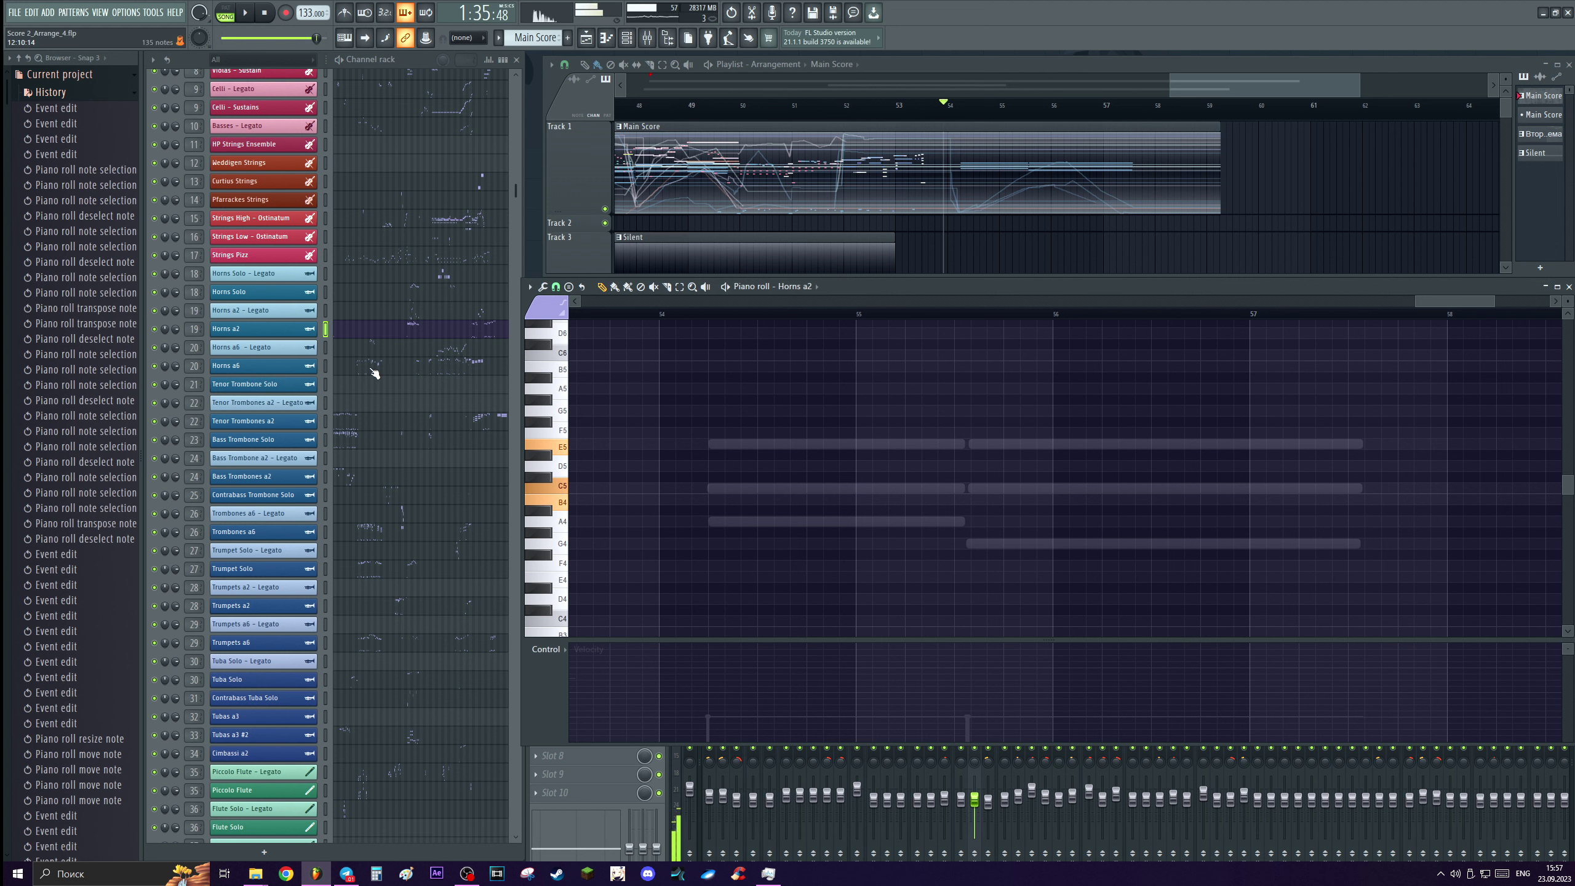
{"action": "left_click", "coordinate": [366, 419]}
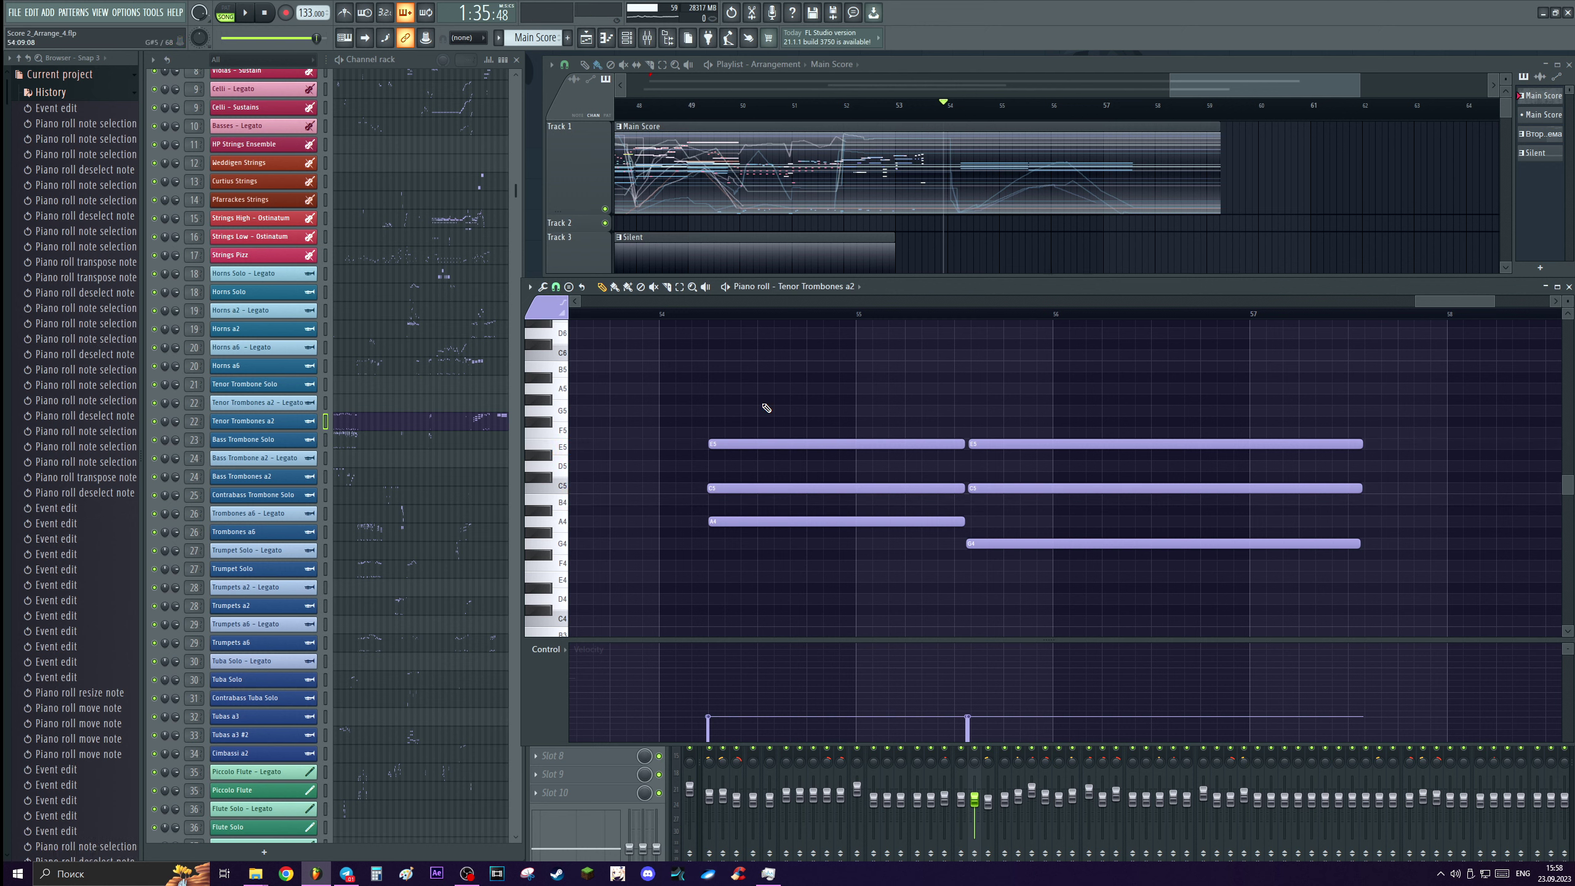
{"action": "scroll", "coordinate": [784, 320], "scroll_direction": "down", "scroll_amount": 2}
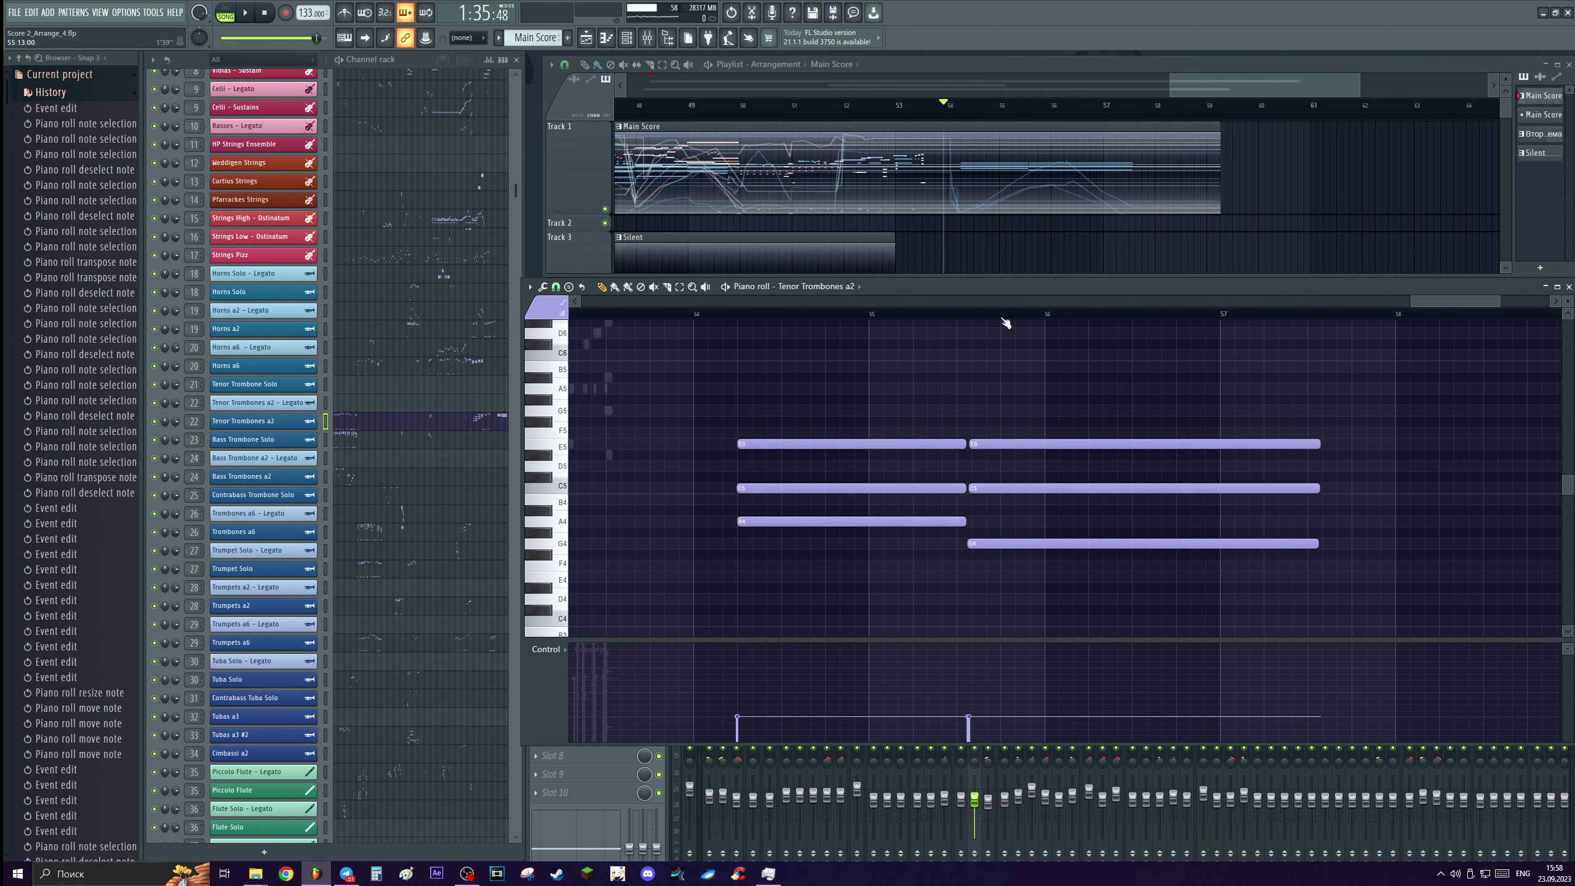
{"action": "scroll", "coordinate": [992, 366], "scroll_direction": "up", "scroll_amount": 2}
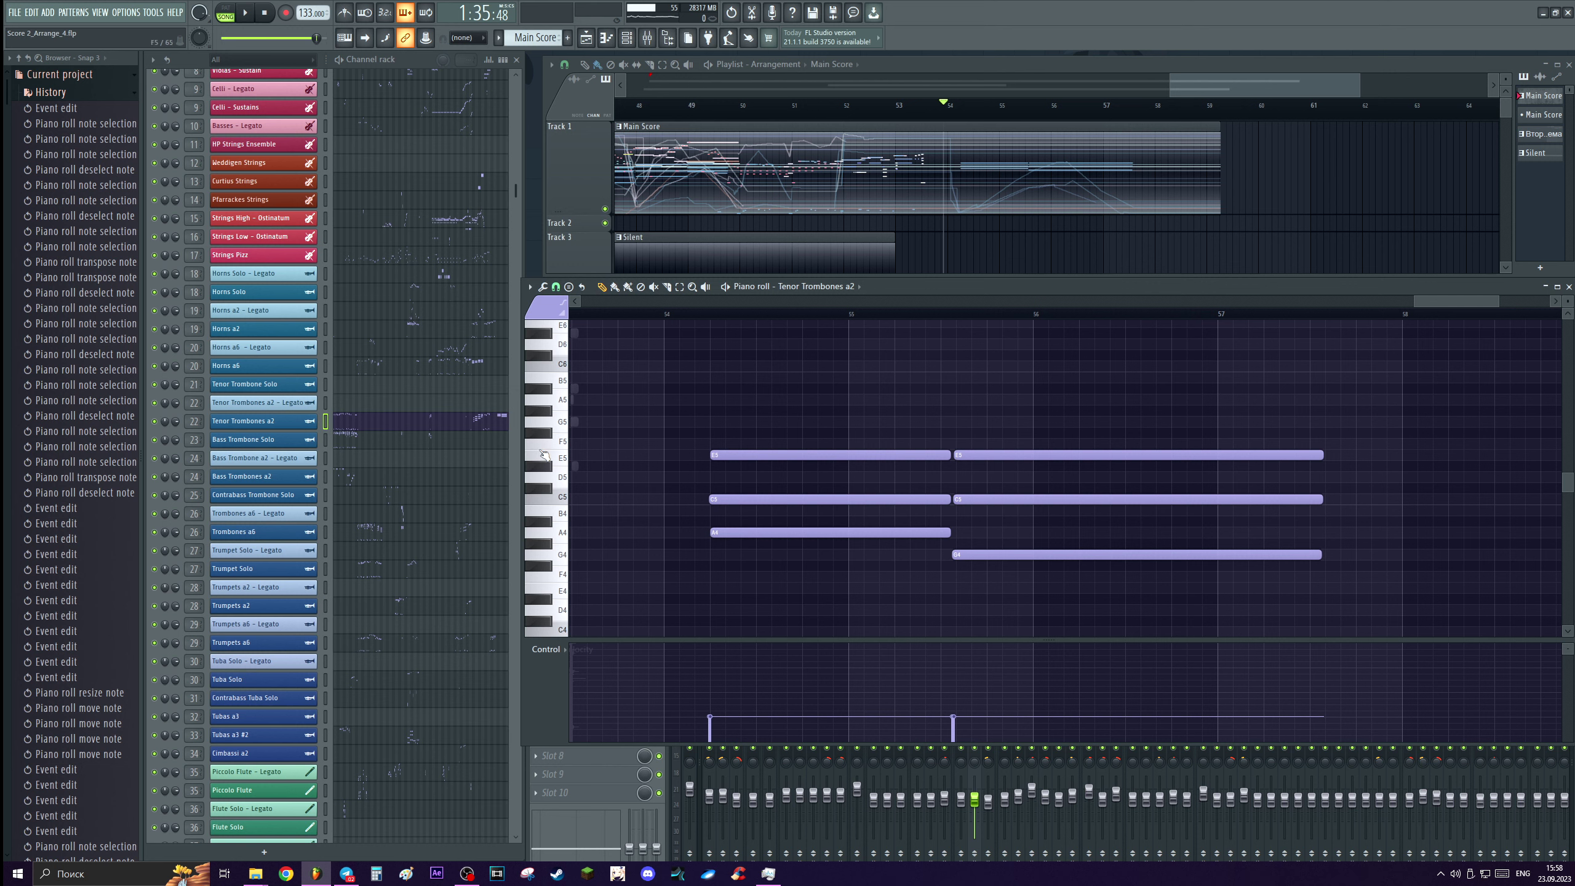
Clear both trombone chords and record two sustained chords on Horns a2: A4-C5-E5 followed by G#4-C5-F5.
{"action": "left_click_drag", "start_coordinate": [843, 417], "coordinate": [967, 558]}
{"action": "left_click", "coordinate": [380, 330]}
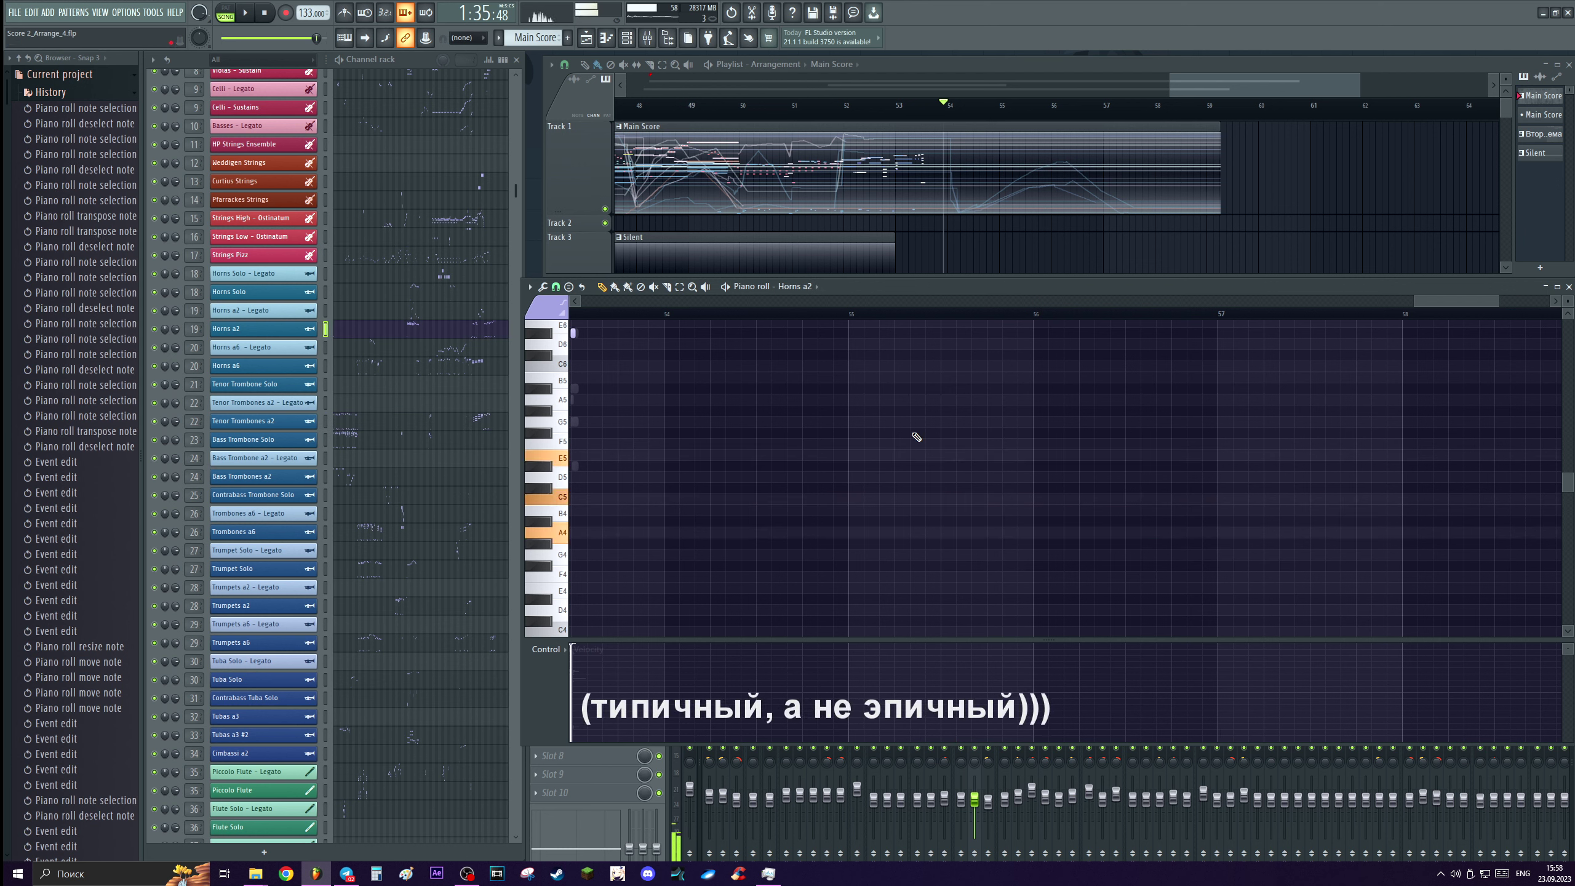
{"action": "key", "text": "space"}
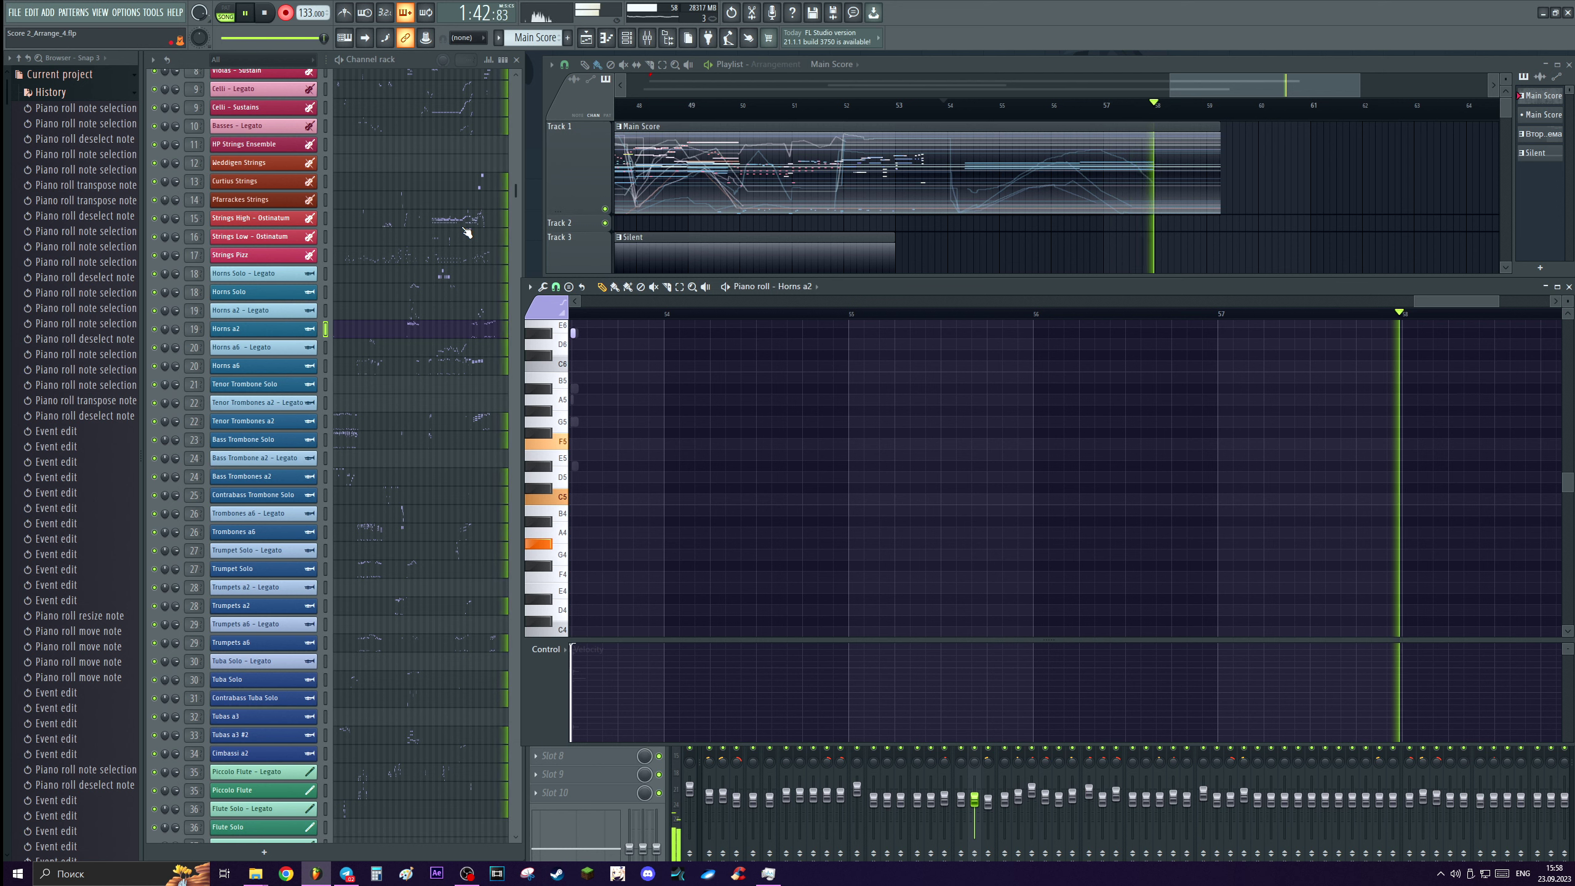
{"action": "key", "text": "space"}
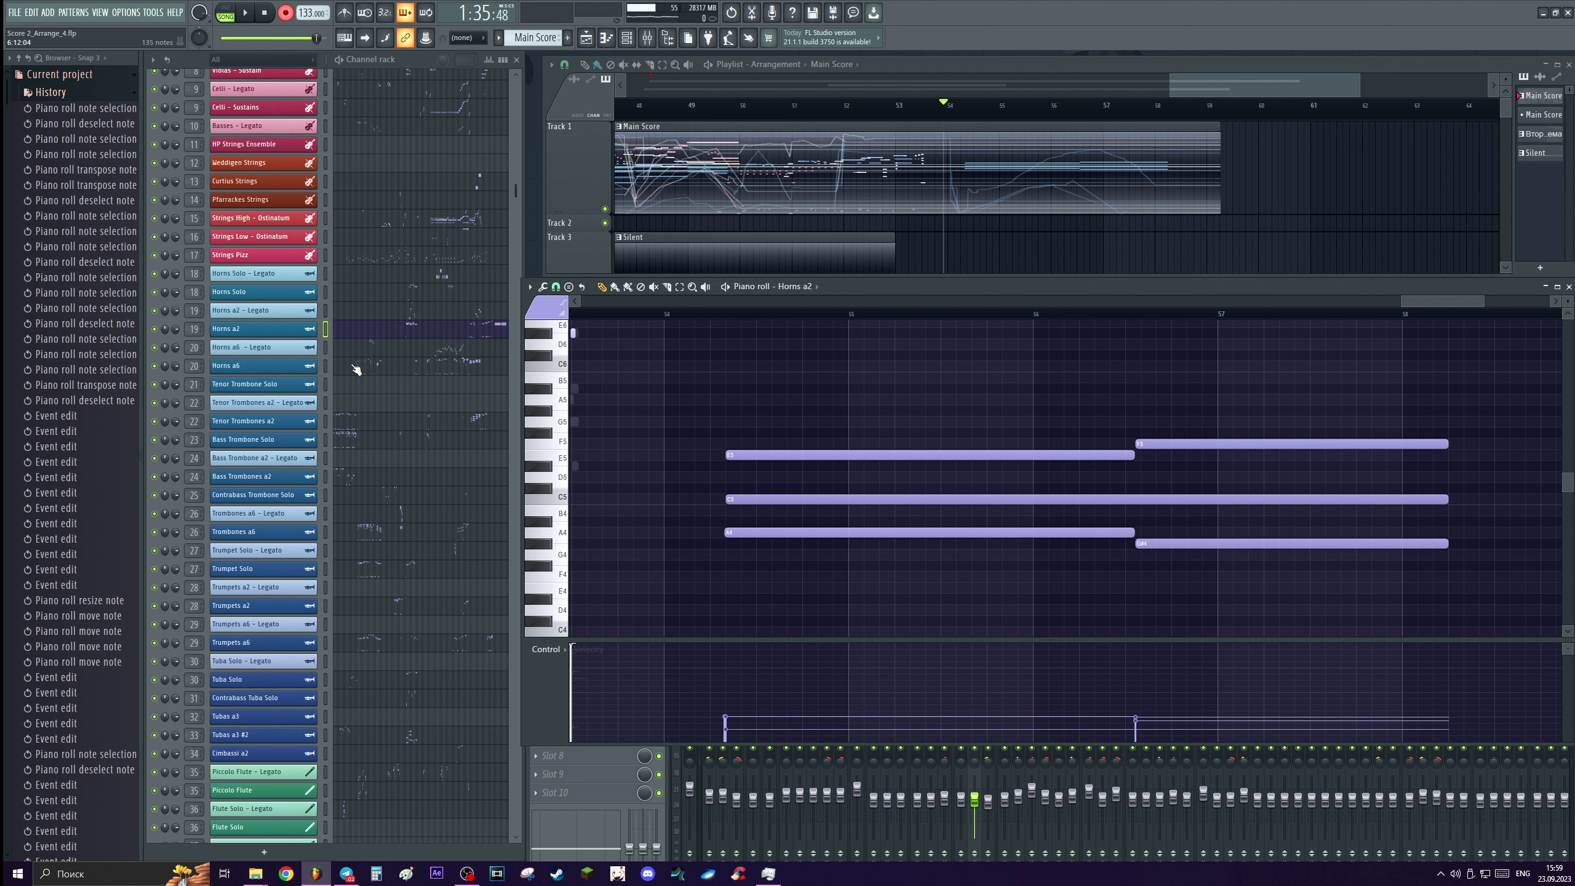
Add a B4 note on Tenor Trombones a2 and lengthen it to span the whole first horn chord.
{"action": "left_click", "coordinate": [367, 425]}
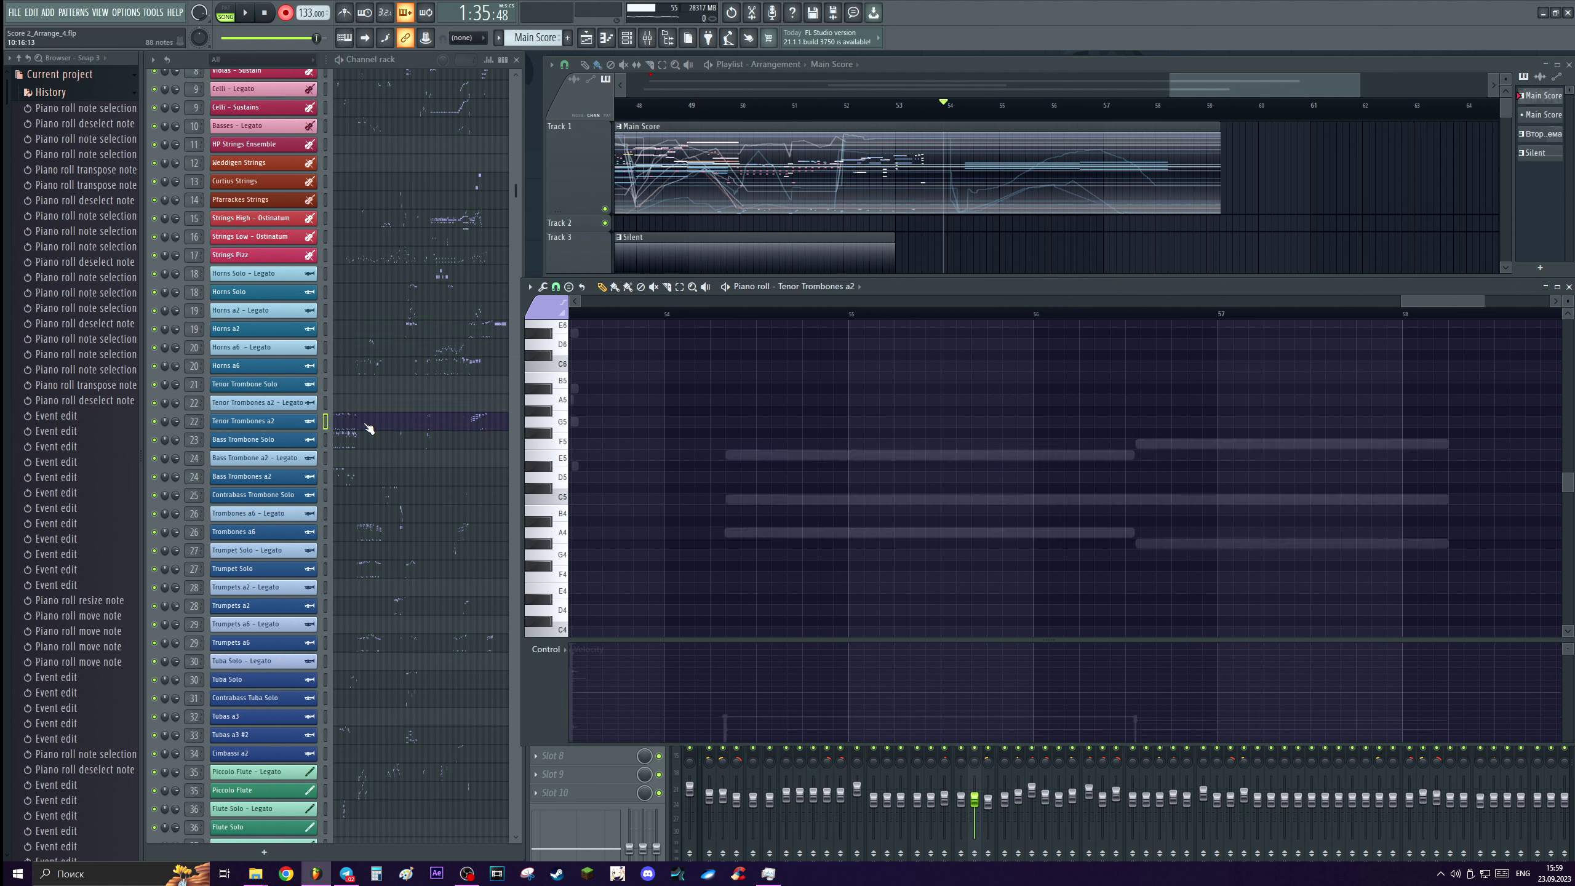
{"action": "left_click", "coordinate": [735, 510]}
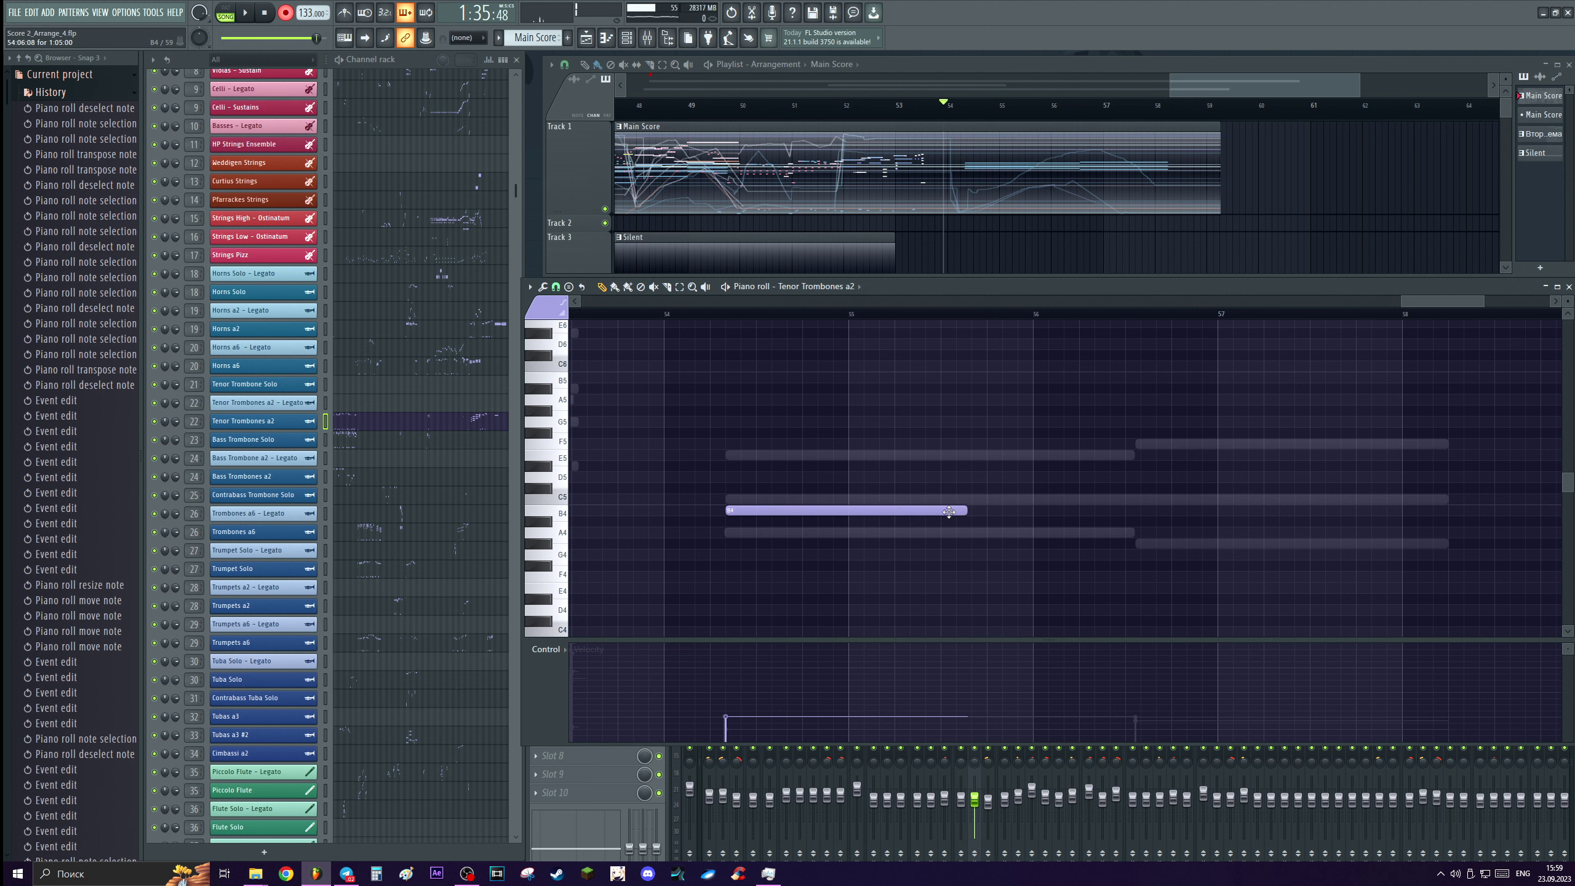
{"action": "left_click_drag", "start_coordinate": [967, 510], "coordinate": [1135, 510]}
{"action": "scroll", "coordinate": [987, 521], "scroll_direction": "up", "scroll_amount": 2}
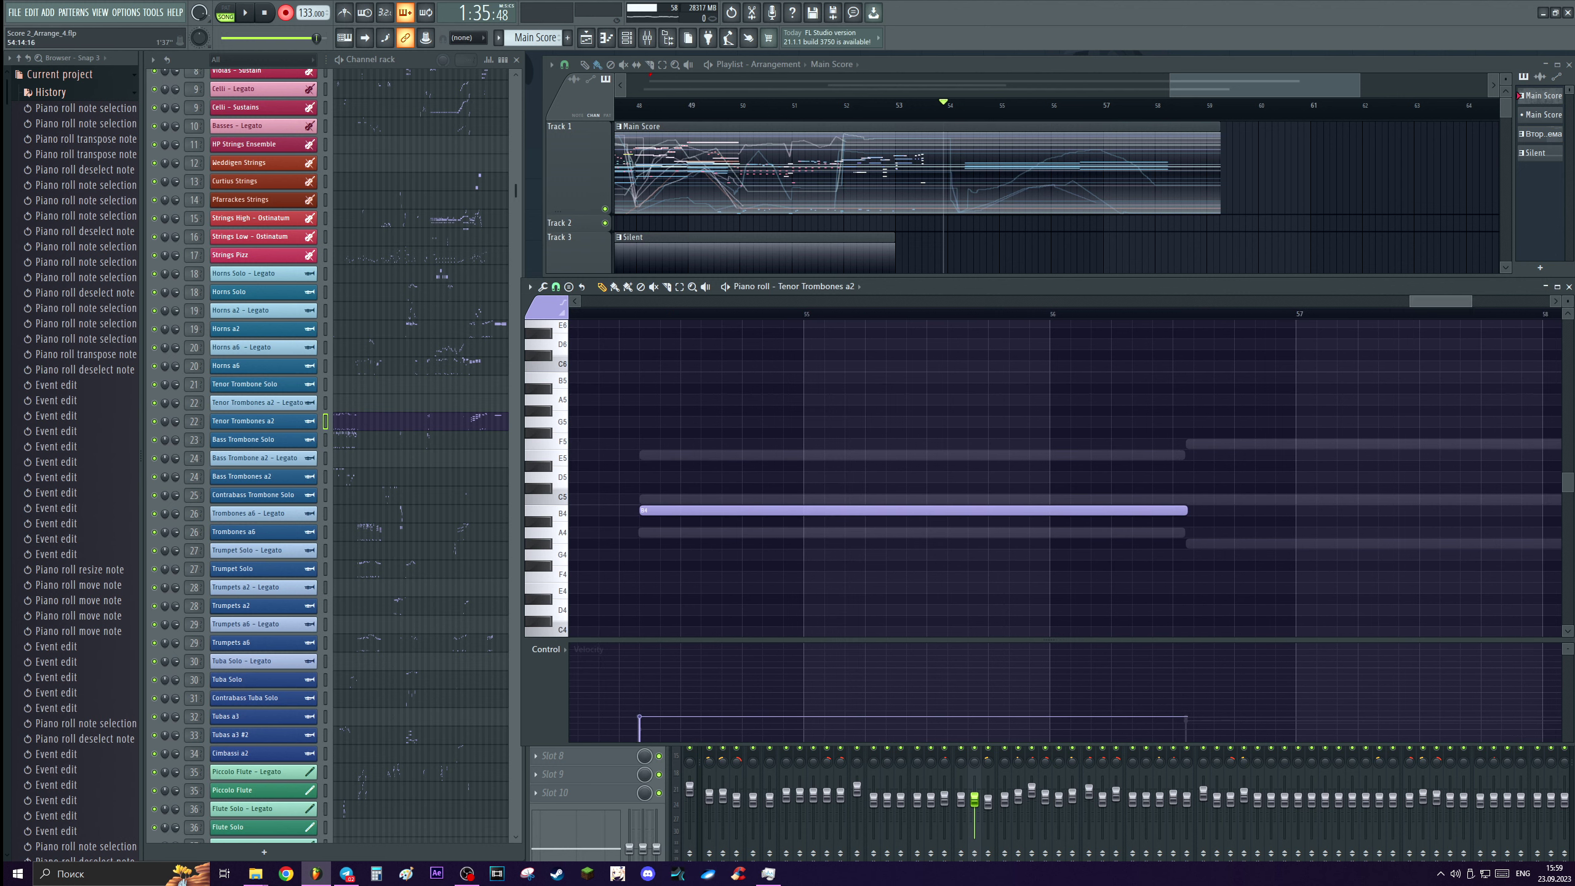
{"action": "left_click", "coordinate": [425, 38]}
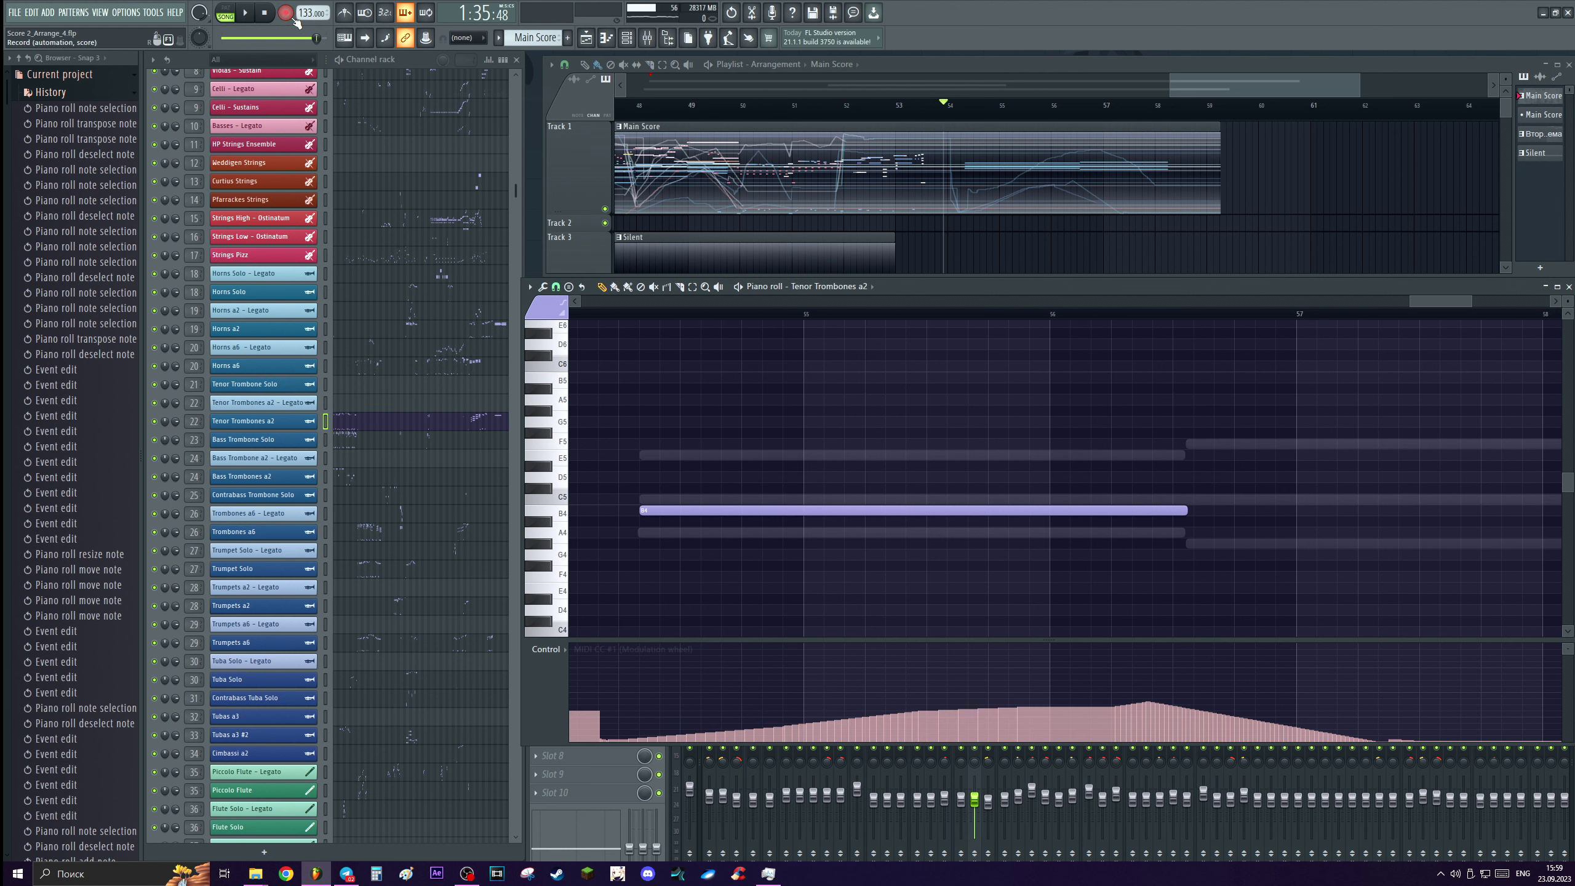
Play the trombone note with the horns while redrawing its modulation wheel curve to peak at about bar 56.
{"action": "mouse_move", "coordinate": [639, 740]}
{"action": "left_mouse_down"}
{"action": "mouse_move", "coordinate": [952, 700]}
{"action": "mouse_move", "coordinate": [1143, 696]}
{"action": "left_mouse_up"}
{"action": "key", "text": "space"}
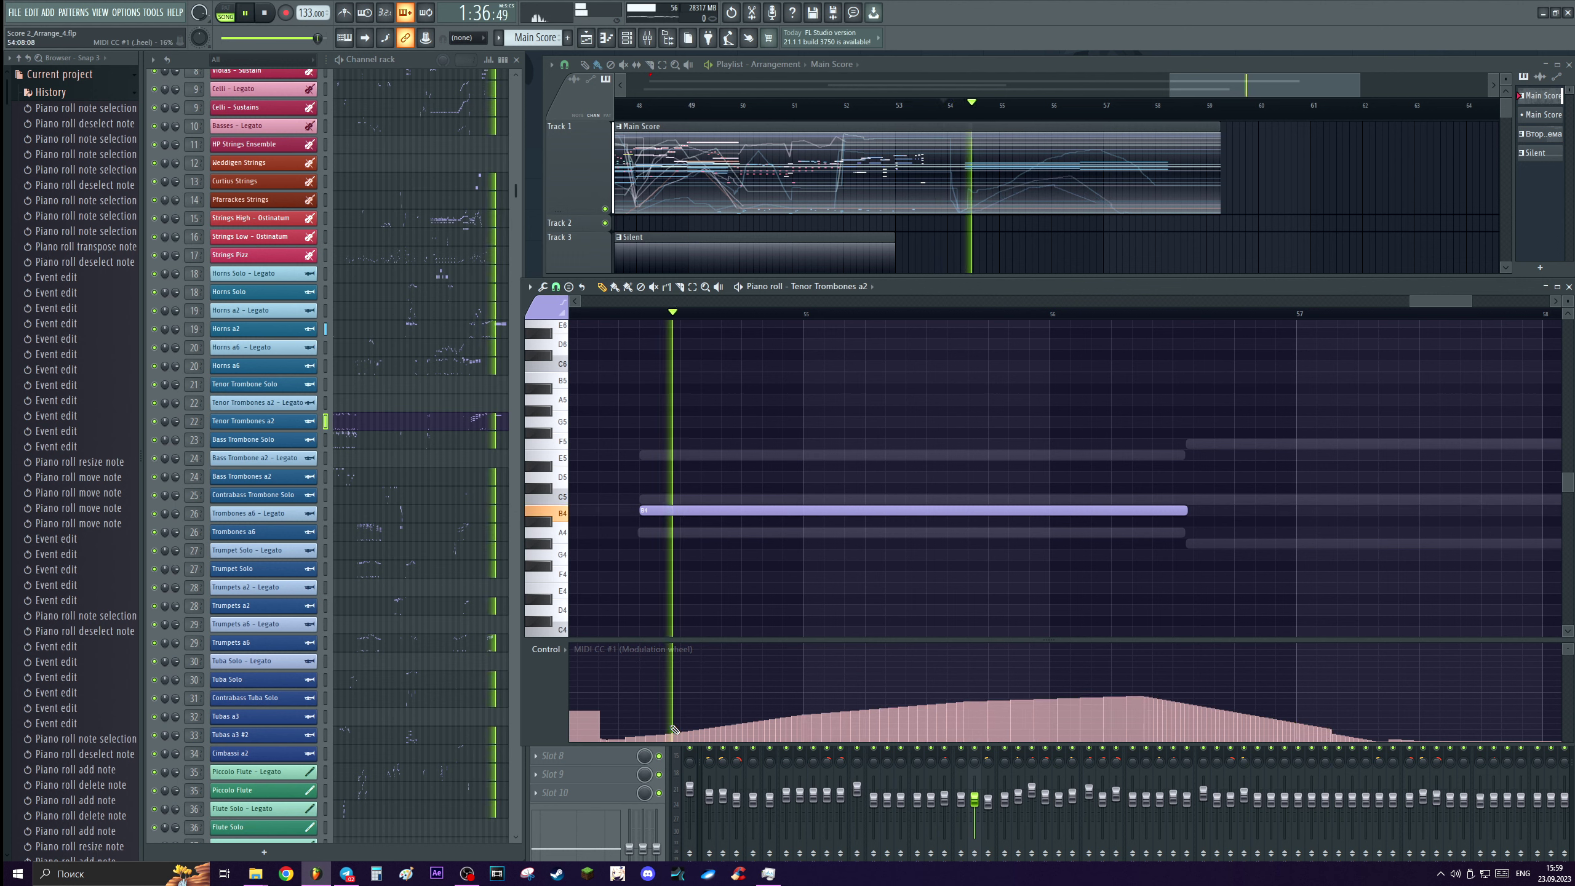
{"action": "mouse_move", "coordinate": [624, 744]}
{"action": "left_mouse_down"}
{"action": "mouse_move", "coordinate": [868, 725]}
{"action": "mouse_move", "coordinate": [1061, 679]}
{"action": "mouse_move", "coordinate": [1217, 730]}
{"action": "mouse_move", "coordinate": [1363, 741]}
{"action": "left_mouse_up"}
{"action": "key", "text": "space"}
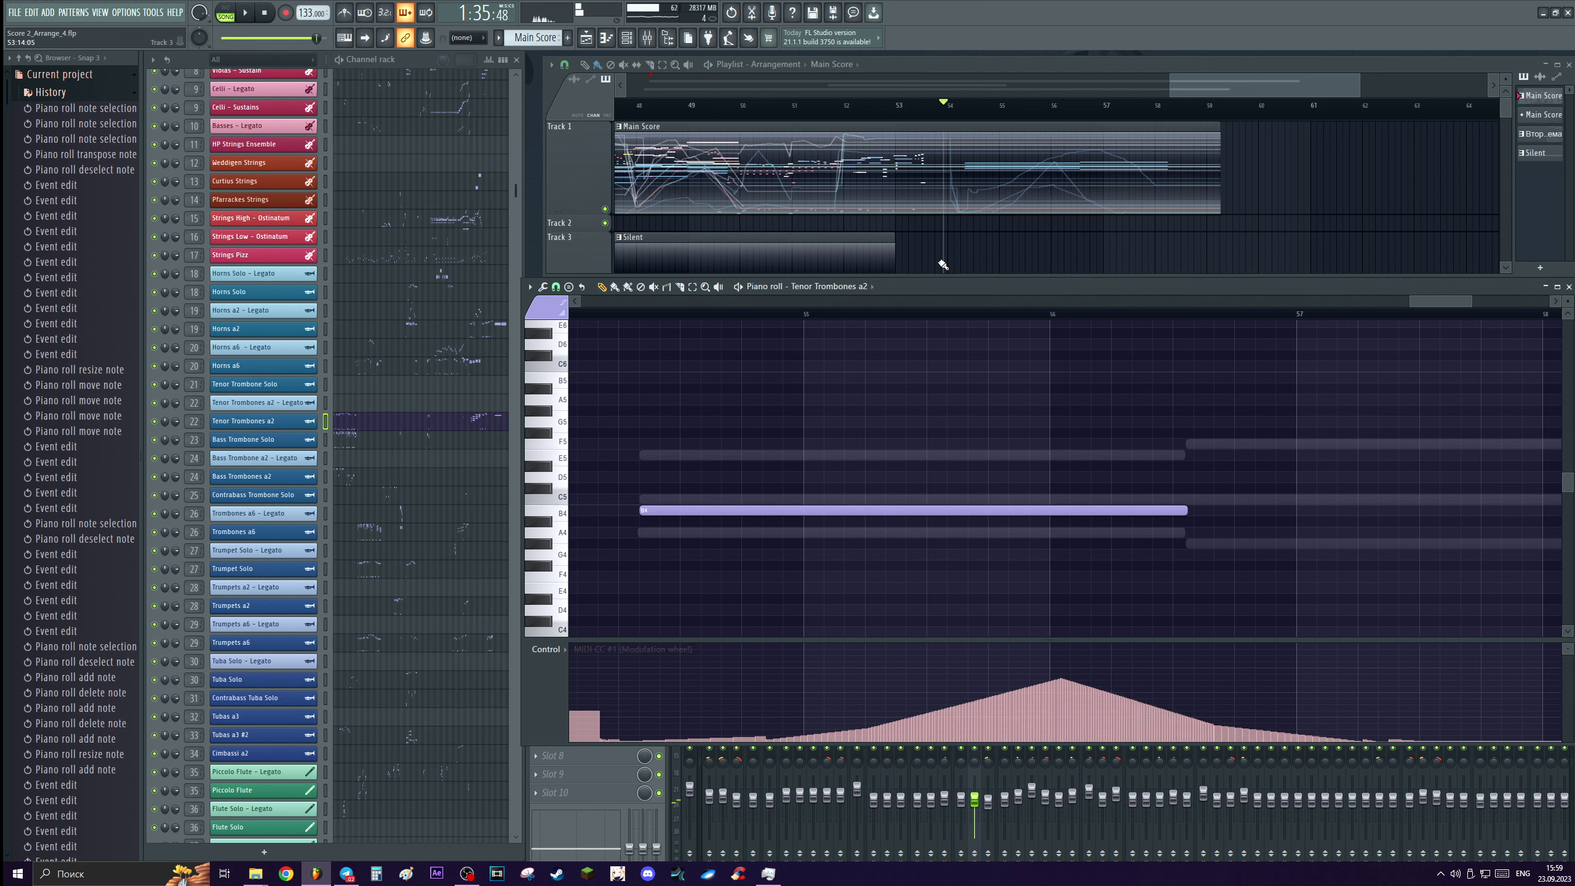
Compare the horn chord with and without the Tenor Trombones a2 B4 note in playback, and leave the note deleted.
{"action": "right_click", "coordinate": [819, 509]}
{"action": "key", "text": "space"}
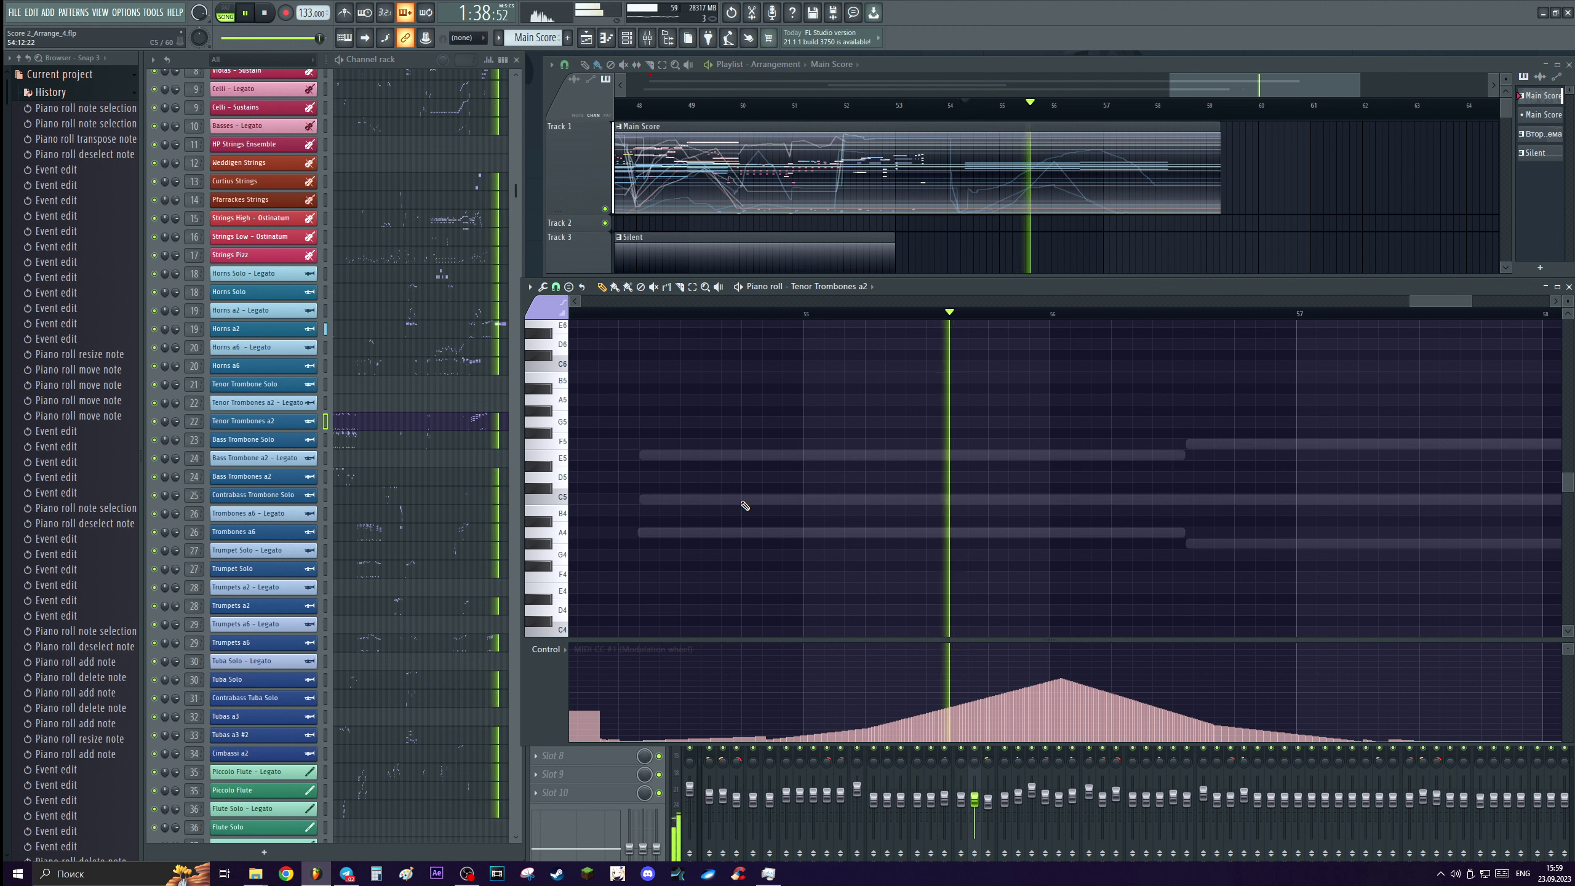
{"action": "key", "text": "space"}
{"action": "key", "text": "ctrl+z"}
{"action": "key", "text": "space"}
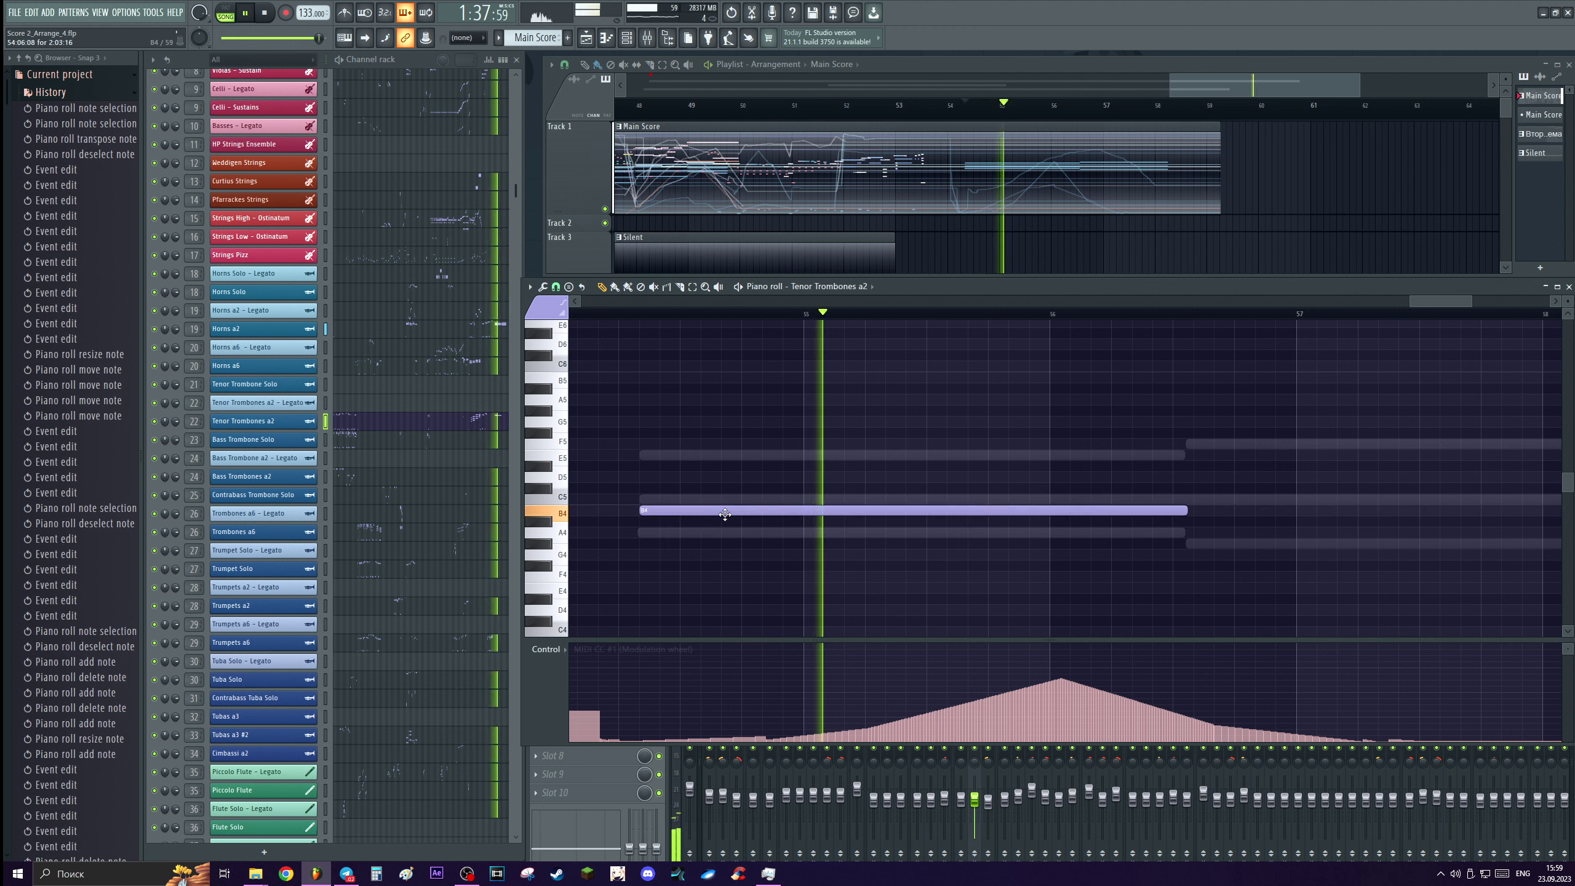
{"action": "key", "text": "space"}
{"action": "key", "text": "Delete"}
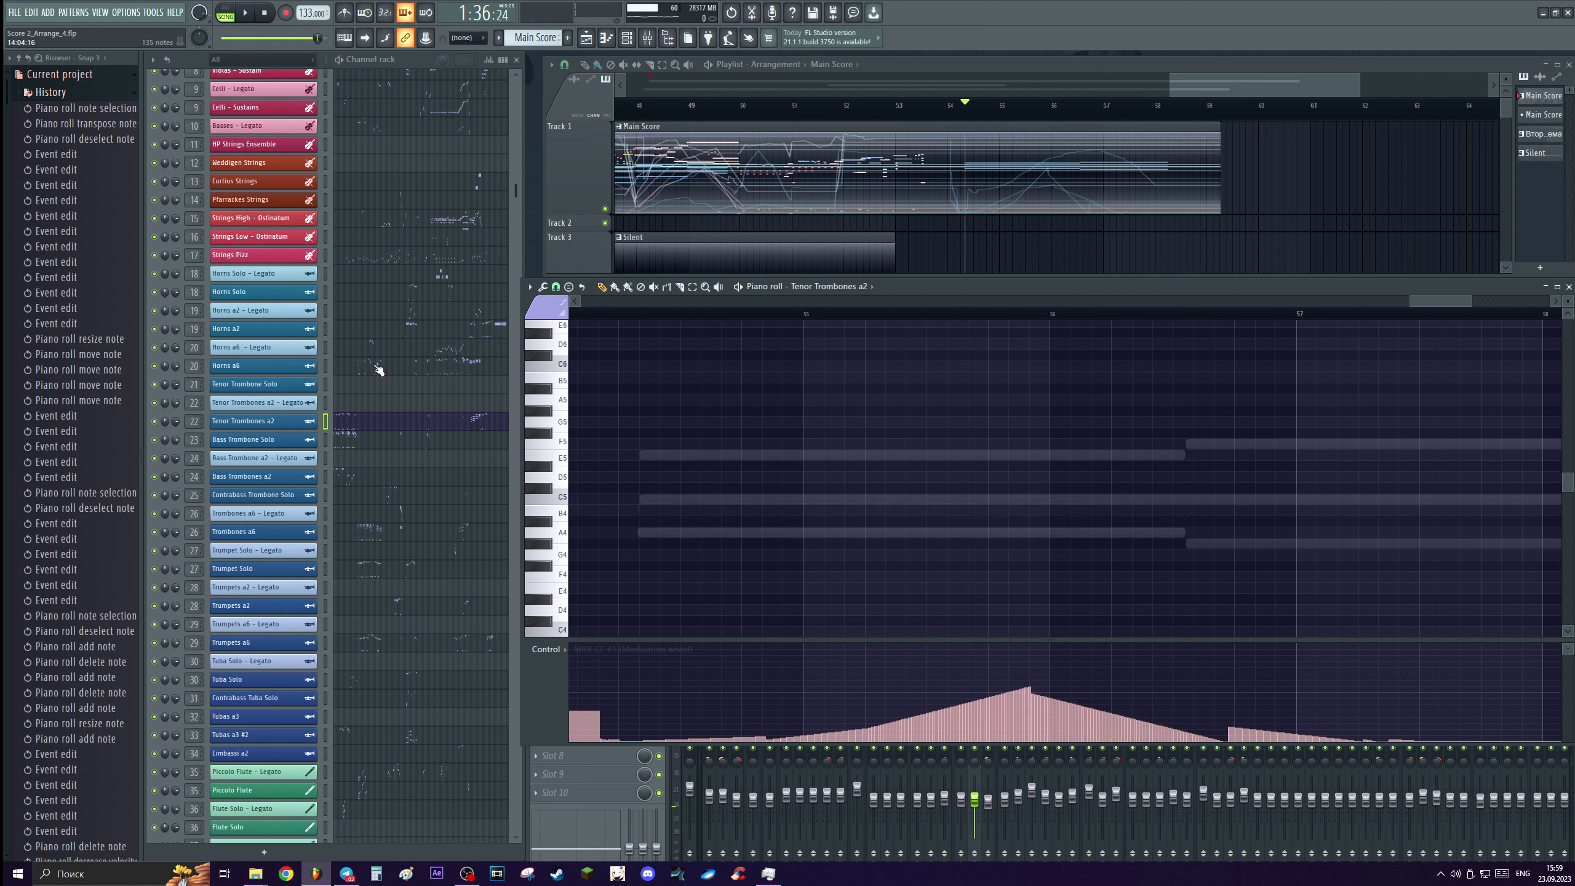
Add a B4 note to the first Horns a2 chord and play it while smoothing the modulation curve's opening rise.
{"action": "double_click", "coordinate": [789, 458]}
{"action": "left_click", "coordinate": [645, 510]}
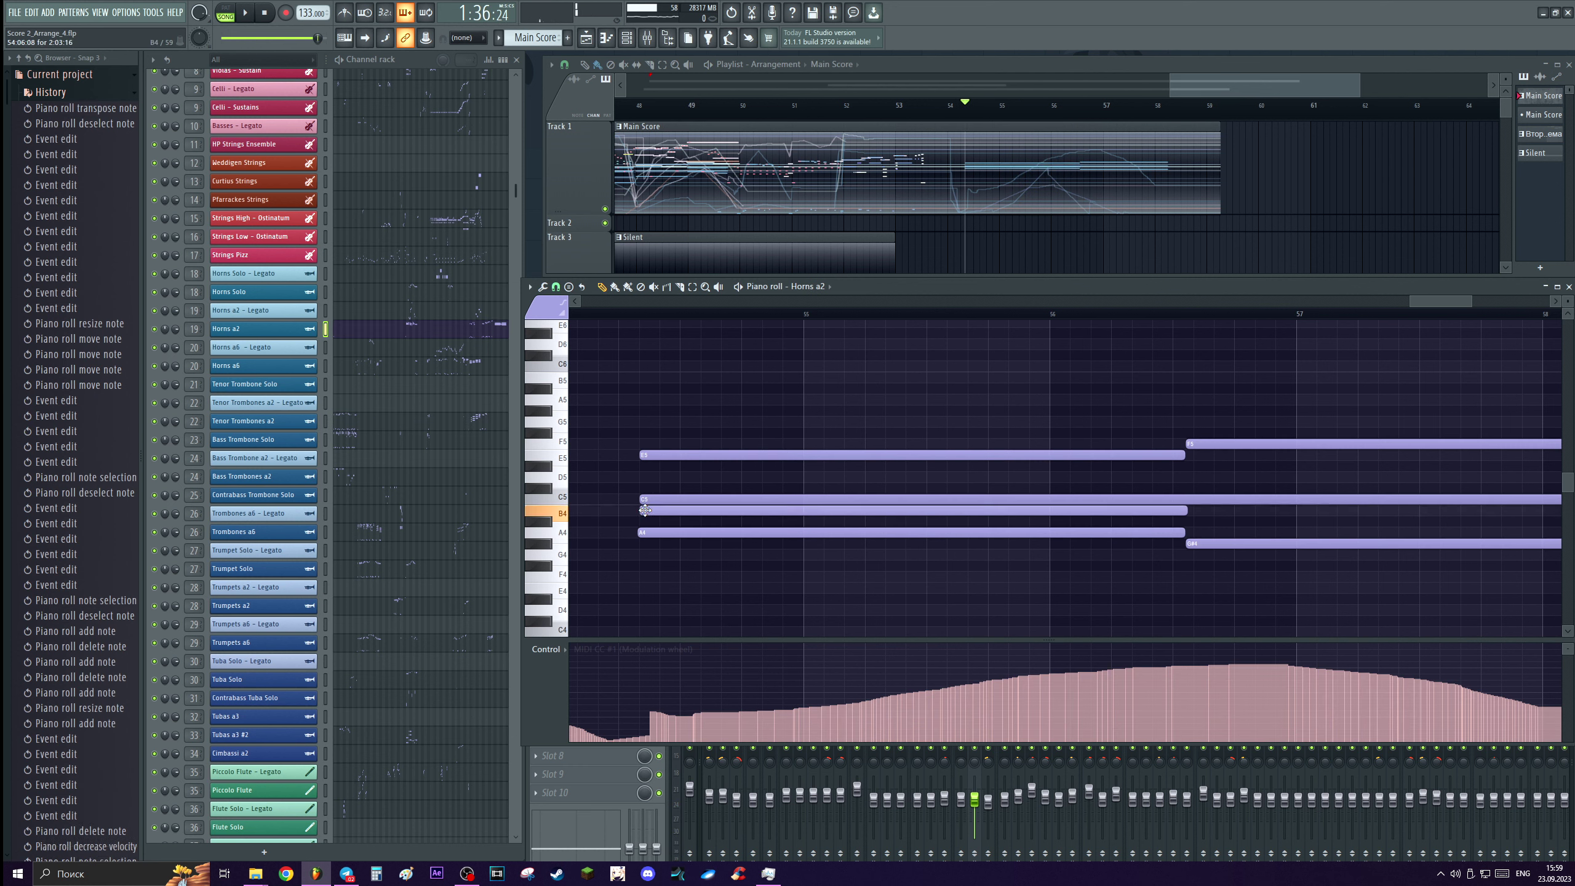
{"action": "key", "text": "space"}
{"action": "mouse_move", "coordinate": [637, 701]}
{"action": "left_mouse_down"}
{"action": "mouse_move", "coordinate": [812, 723]}
{"action": "mouse_move", "coordinate": [1071, 675]}
{"action": "mouse_move", "coordinate": [949, 693]}
{"action": "left_mouse_up"}
{"action": "key", "text": "space"}
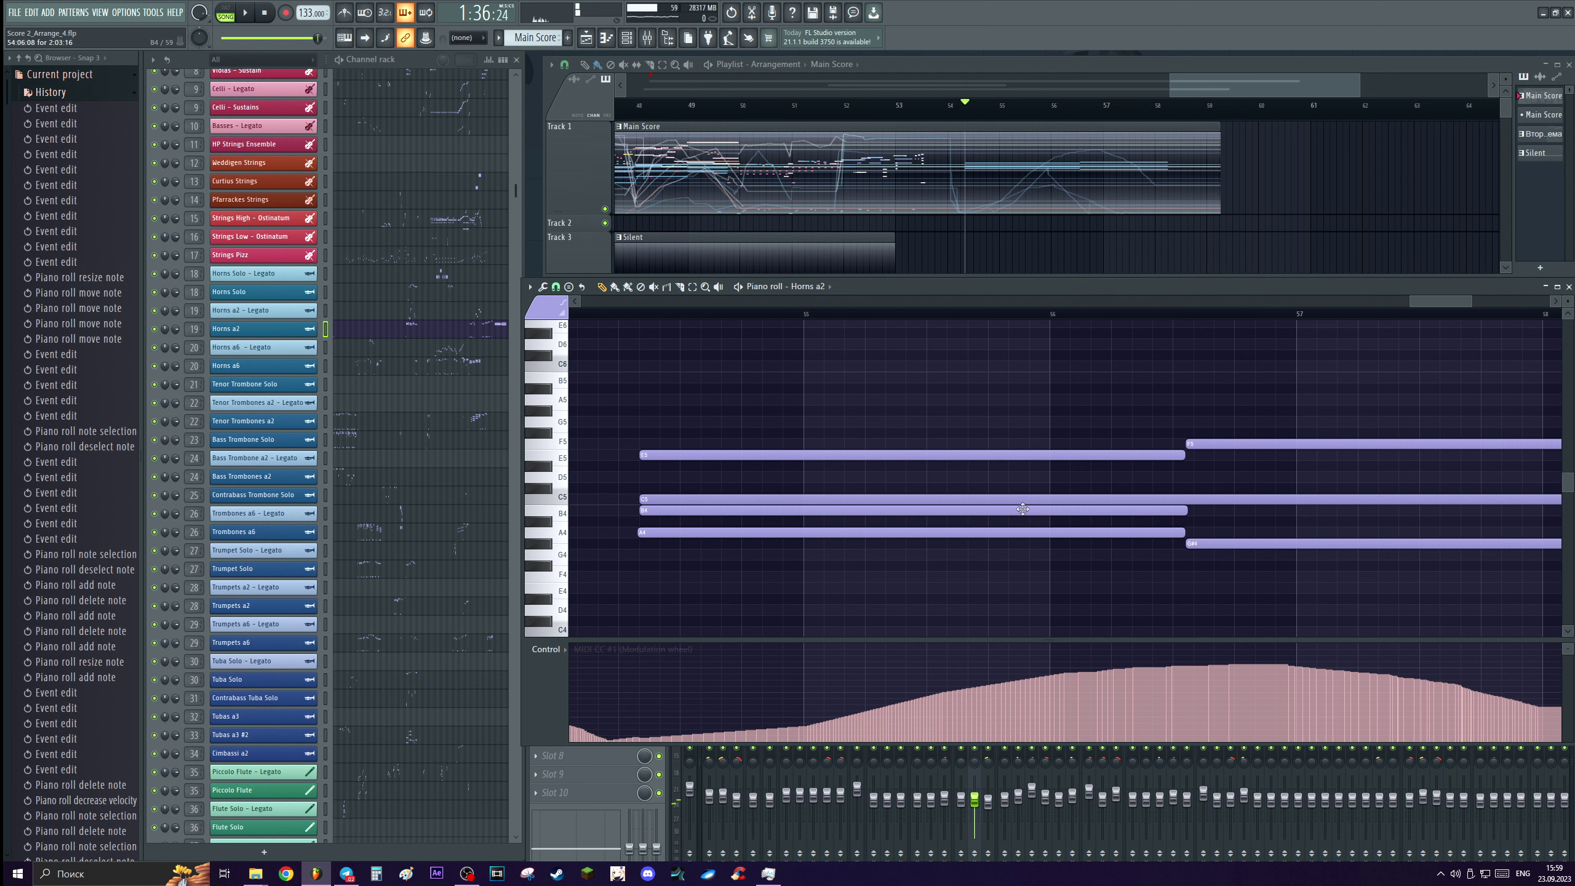
Examine the first Horns a2 chord, focusing on the spacing between its outer notes and the adjacent B4 and C5.
{"action": "left_click_drag", "start_coordinate": [912, 451], "coordinate": [909, 577]}
{"action": "left_click_drag", "start_coordinate": [894, 484], "coordinate": [891, 518]}
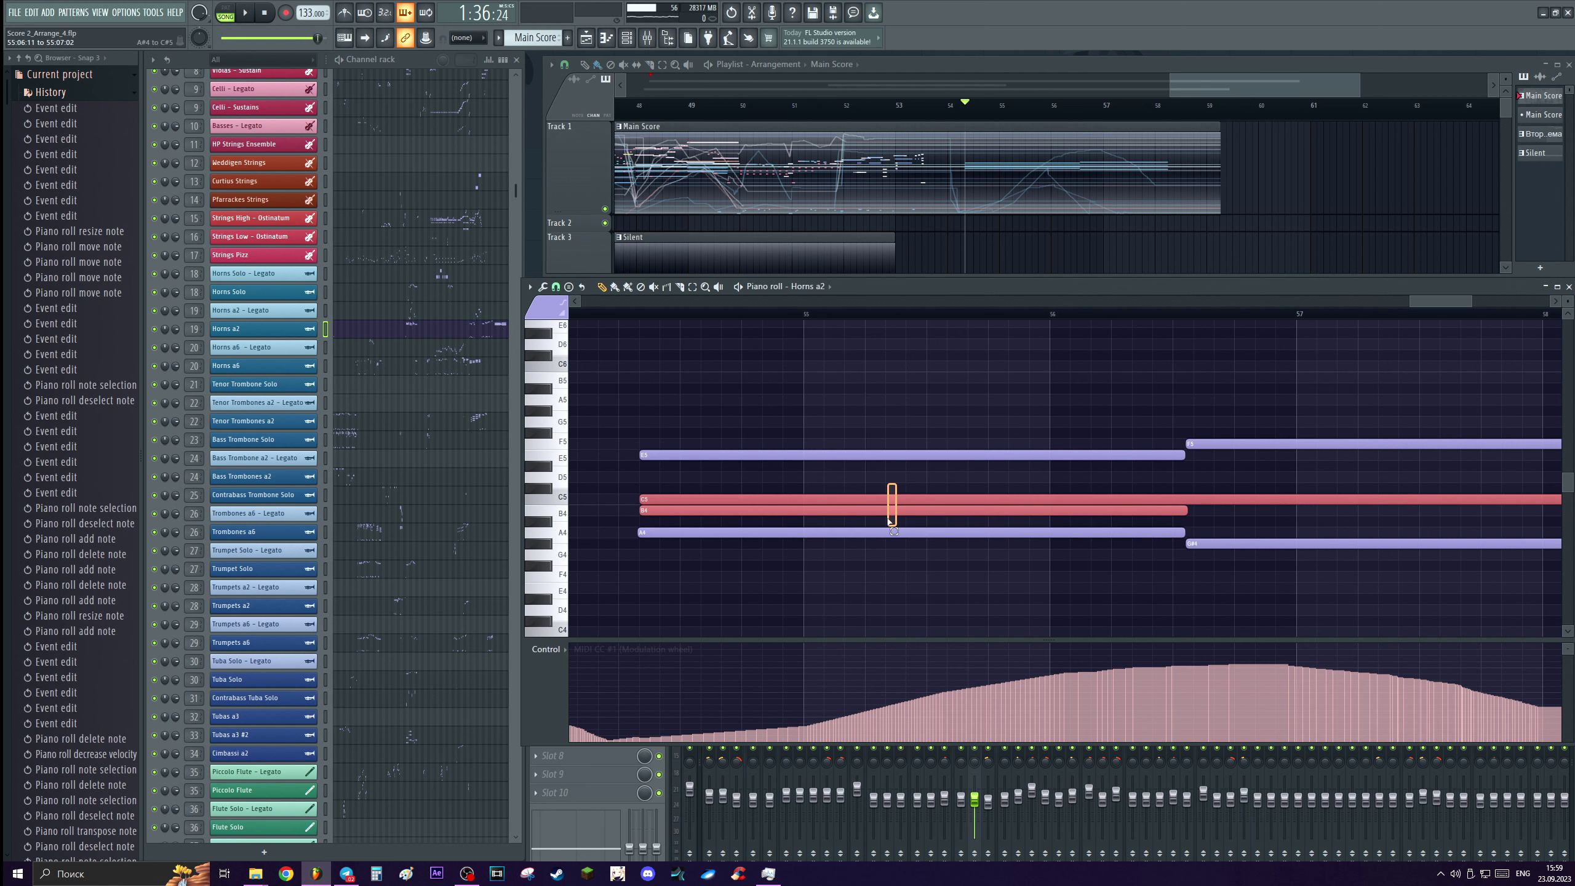
{"action": "left_click", "coordinate": [773, 404]}
{"action": "scroll", "coordinate": [806, 434], "scroll_direction": "down", "scroll_amount": 1}
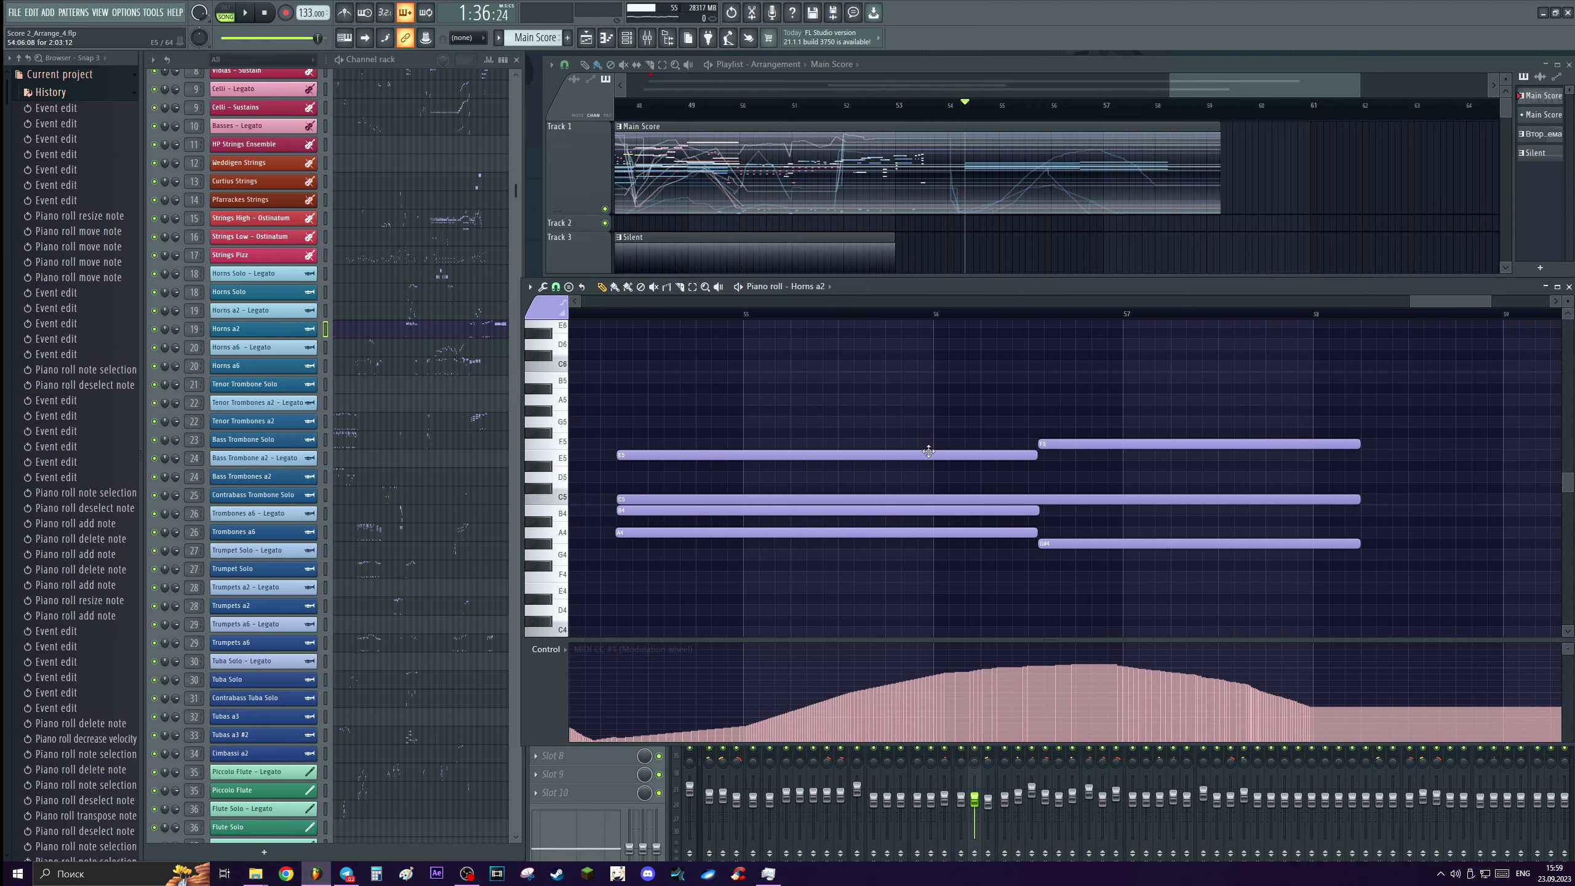
{"action": "scroll", "coordinate": [898, 441], "scroll_direction": "up", "scroll_amount": 1}
{"action": "scroll", "coordinate": [949, 461], "scroll_direction": "up", "scroll_amount": 1}
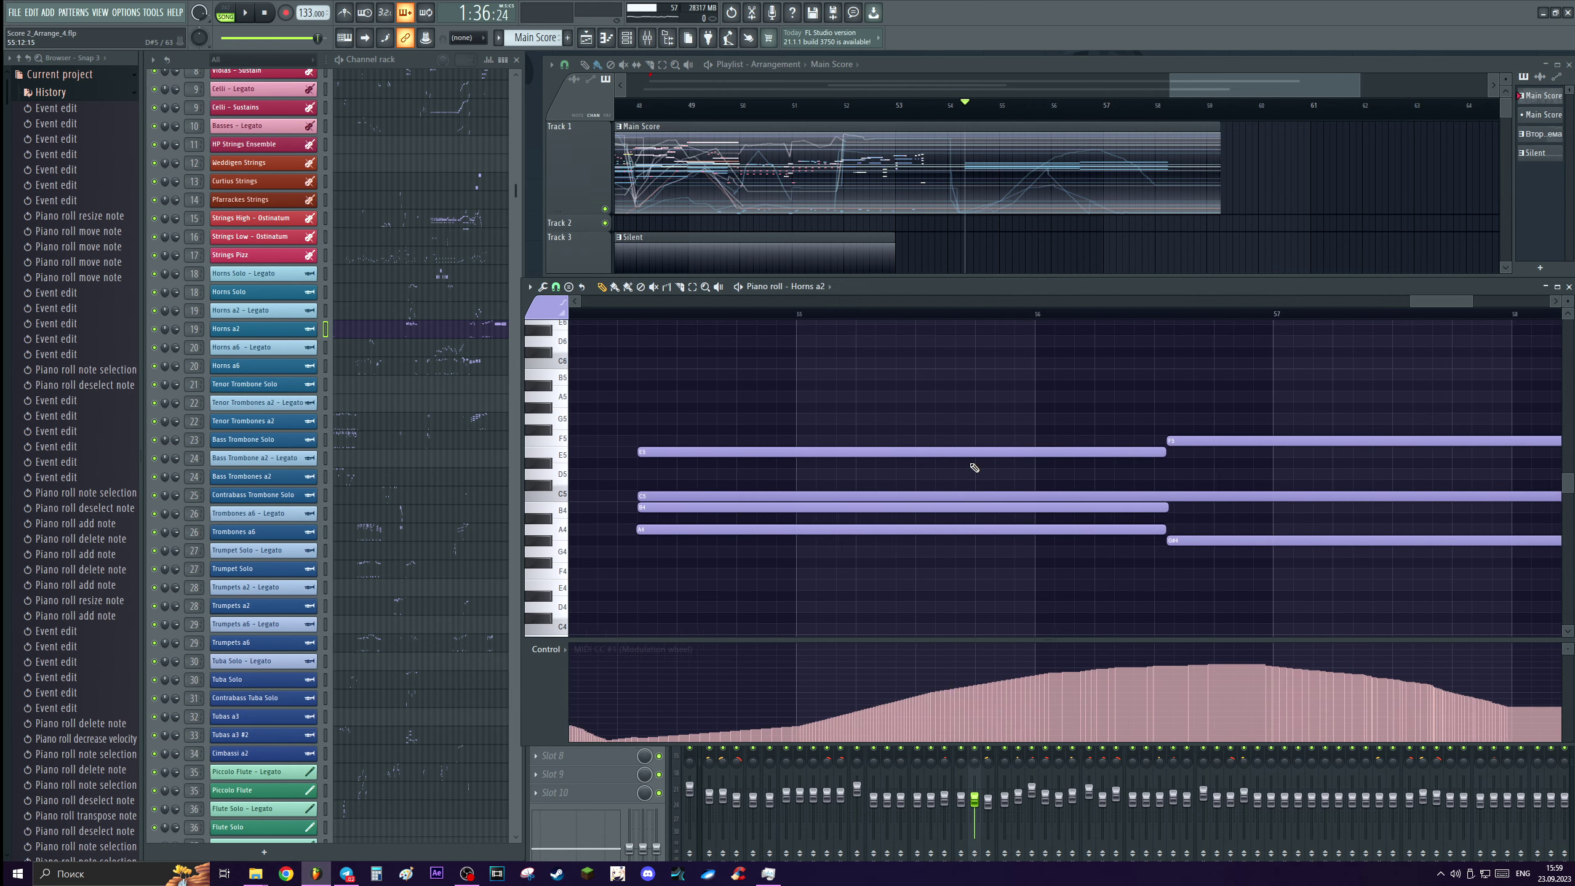
{"action": "scroll", "coordinate": [973, 462], "scroll_direction": "down", "scroll_amount": 1}
{"action": "scroll", "coordinate": [964, 506], "scroll_direction": "down", "scroll_amount": 1}
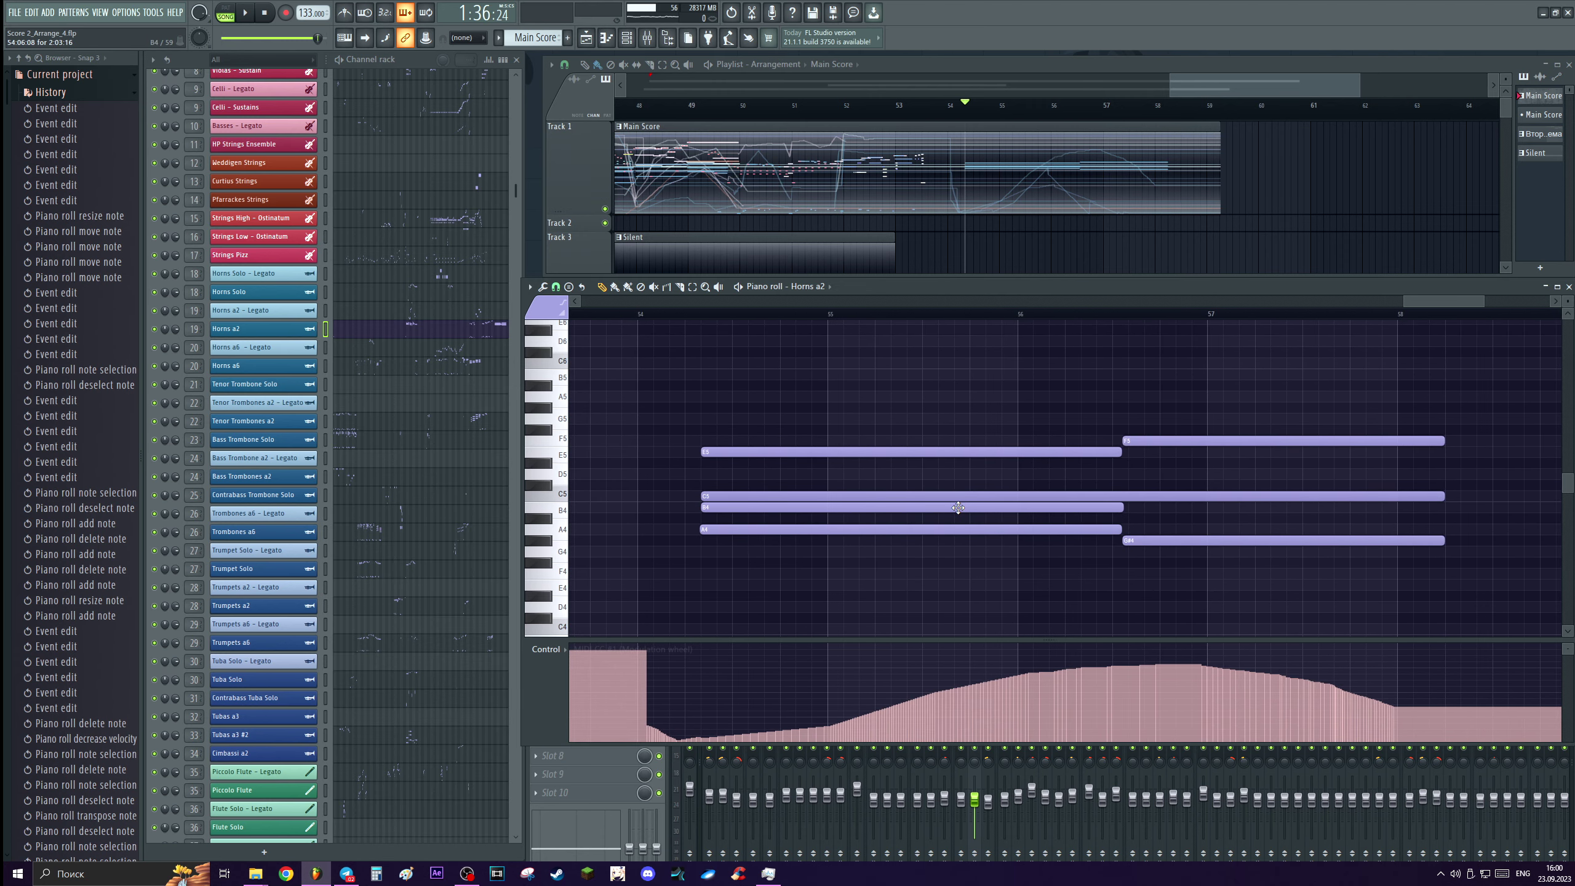
{"action": "scroll", "coordinate": [958, 507], "scroll_direction": "up", "scroll_amount": 1}
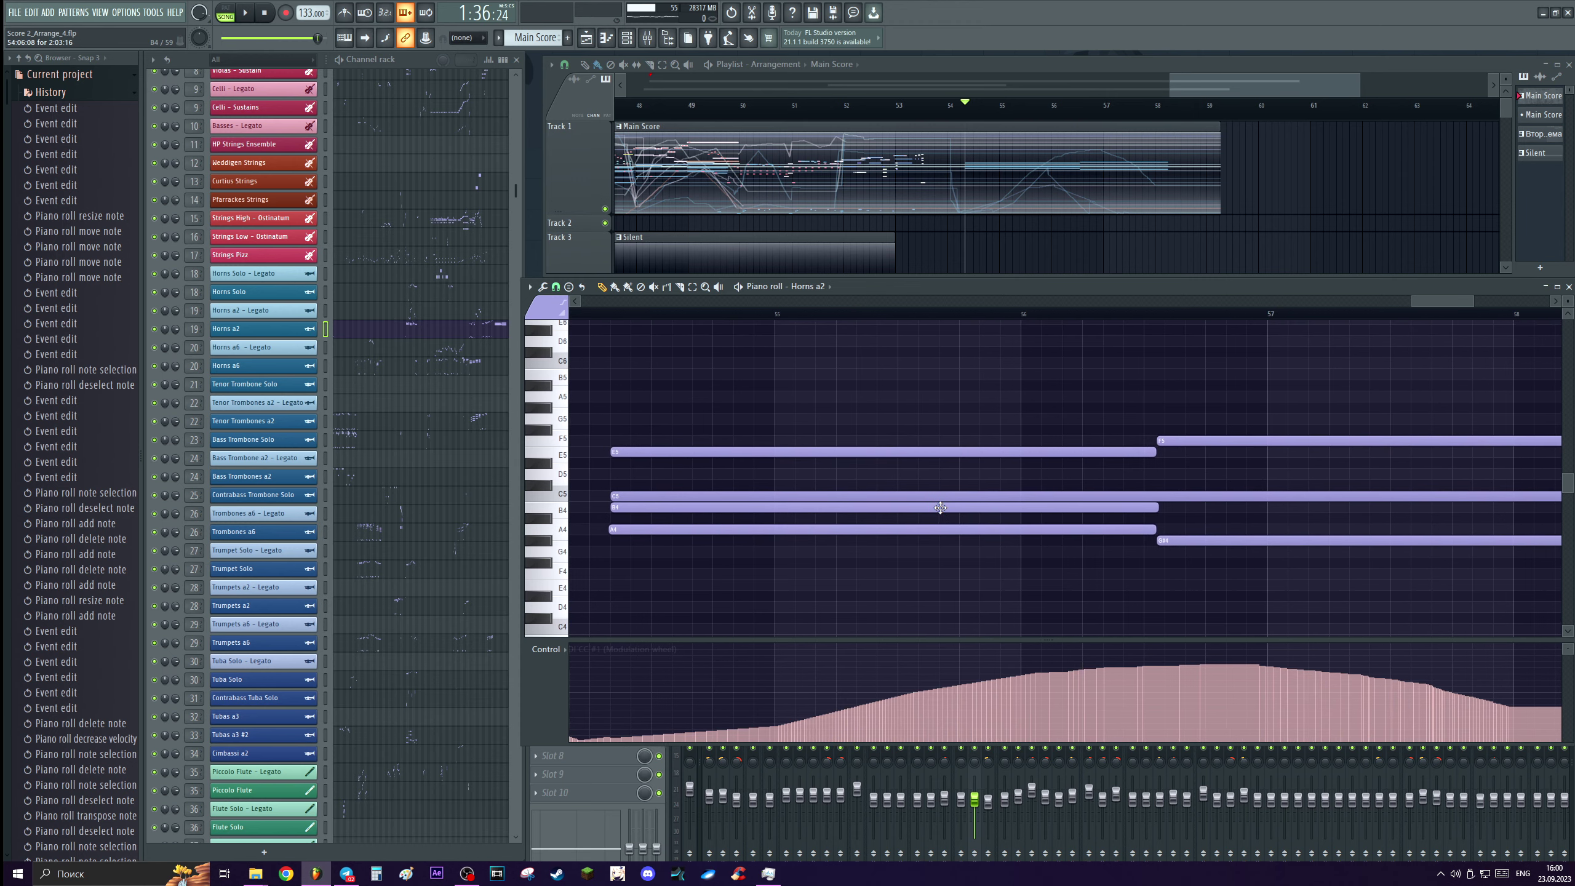
{"action": "scroll", "coordinate": [939, 507], "scroll_direction": "left", "scroll_amount": 1}
Play the four-note Horns a2 chord while redrawing the modulation wheel curve to peak just before bar 56.
{"action": "left_click_drag", "start_coordinate": [936, 317], "coordinate": [896, 319]}
{"action": "key", "text": "space"}
{"action": "left_click_drag", "start_coordinate": [997, 682], "coordinate": [1562, 709]}
{"action": "key", "text": "space"}
Move the B4 from Horns a2 to Tenor Trombones a2 and play it while shaping a modulation swell peaking before bar 56.
{"action": "right_click", "coordinate": [1005, 507]}
{"action": "left_click", "coordinate": [381, 423]}
{"action": "left_click", "coordinate": [619, 505]}
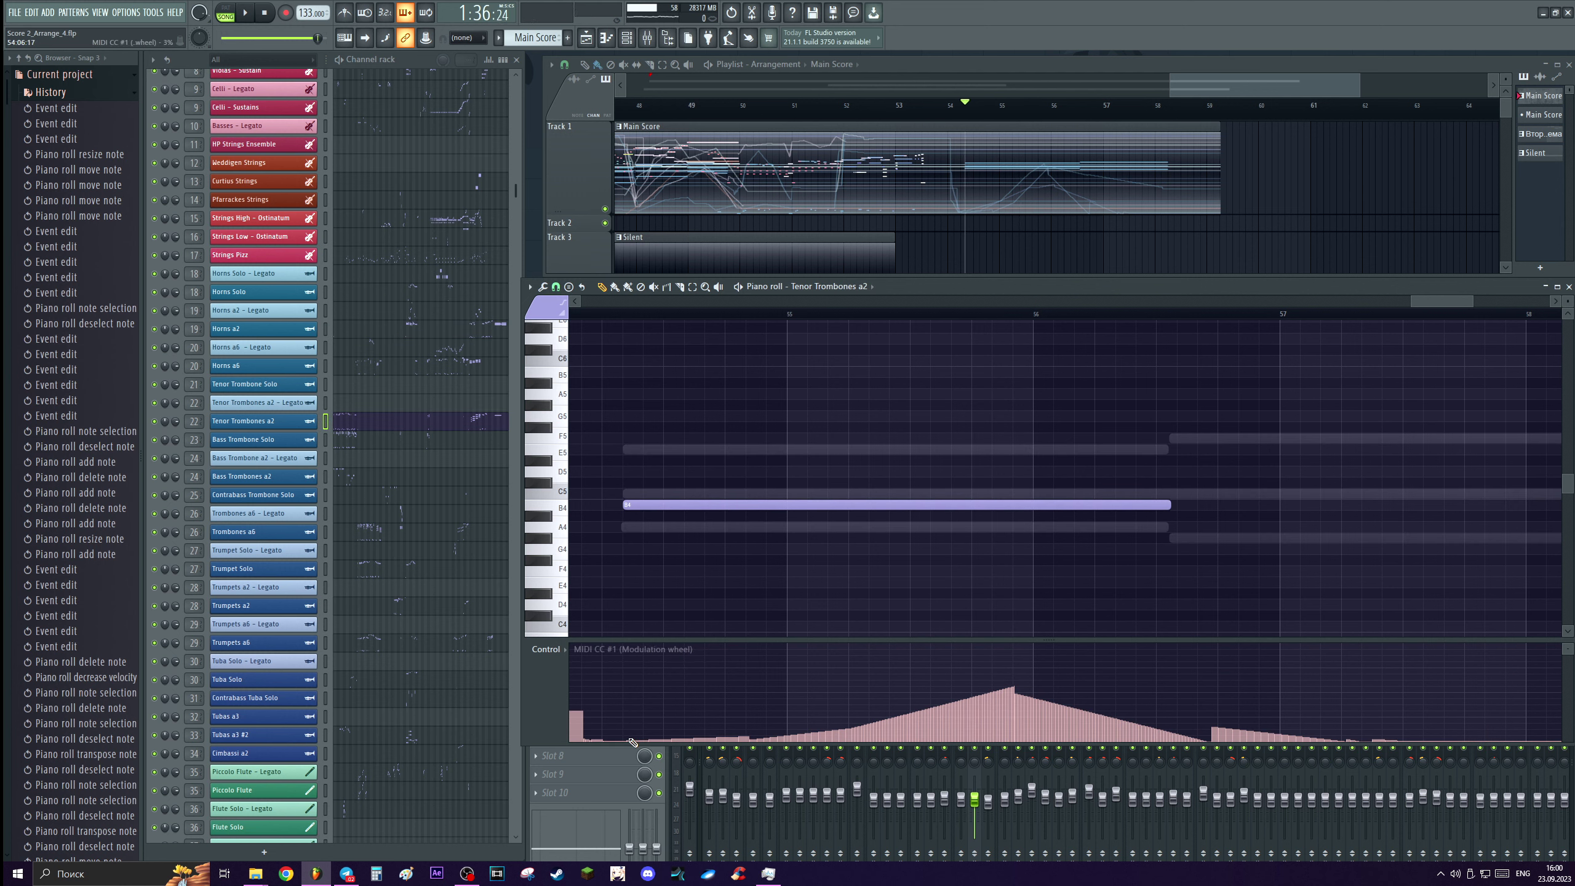
{"action": "key", "text": "space"}
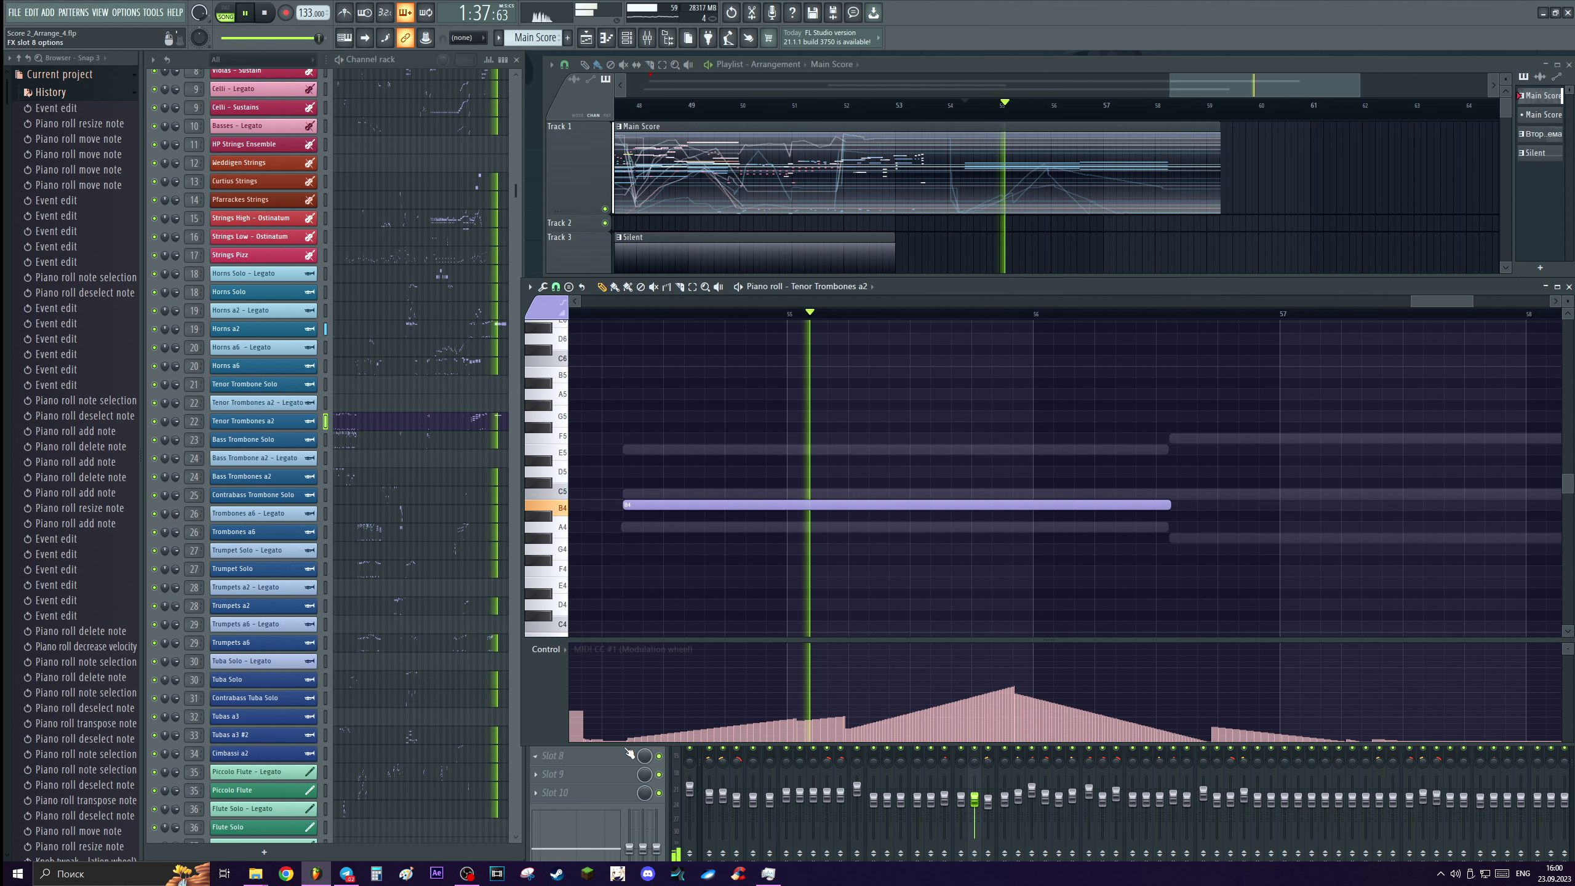
{"action": "key", "text": "space"}
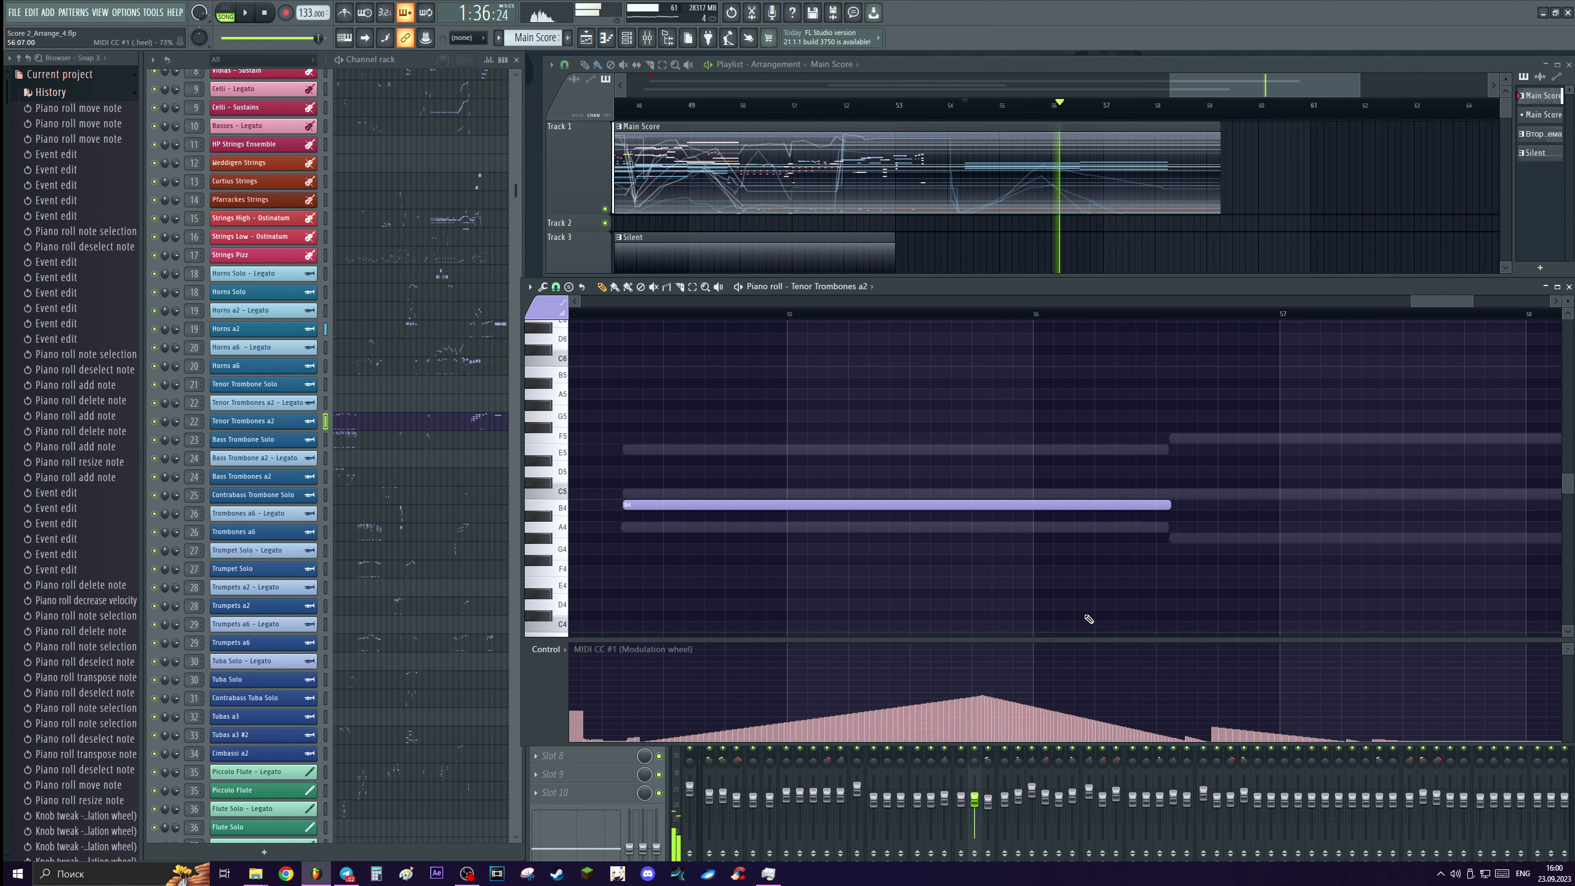
Examine the B4 note on Tenor Trombones a2 against the notes of the first horn chord.
{"action": "left_click", "coordinate": [1027, 505]}
{"action": "double_click", "coordinate": [1017, 447]}
{"action": "left_click_drag", "start_coordinate": [1014, 422], "coordinate": [973, 592]}
{"action": "double_click", "coordinate": [1002, 504]}
{"action": "left_click_drag", "start_coordinate": [1020, 467], "coordinate": [987, 573]}
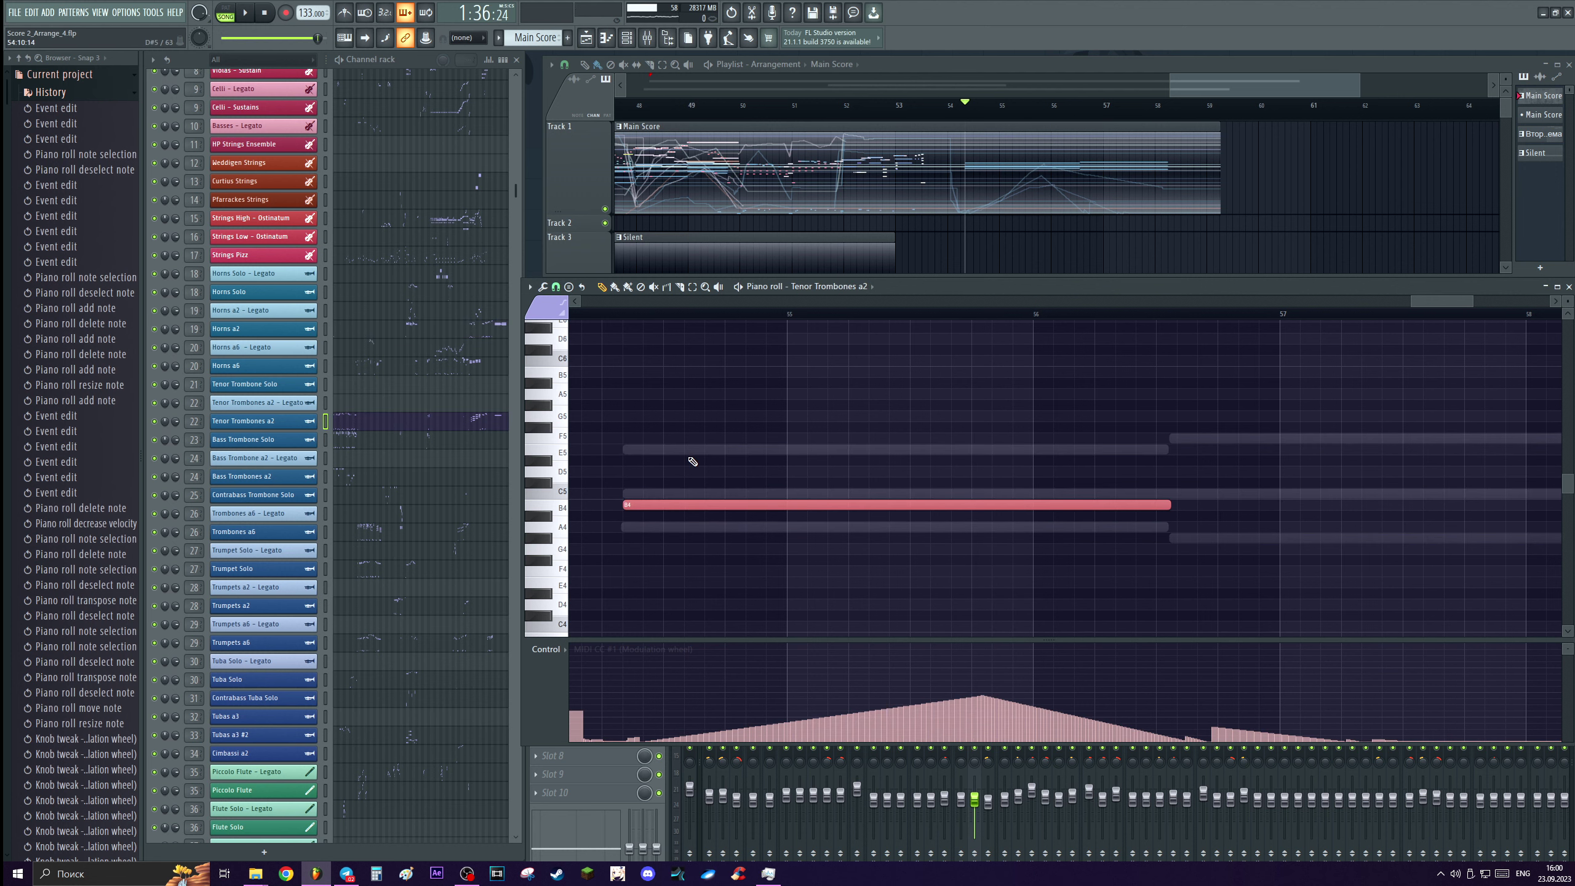
{"action": "scroll", "coordinate": [729, 510], "scroll_direction": "down", "scroll_amount": 1}
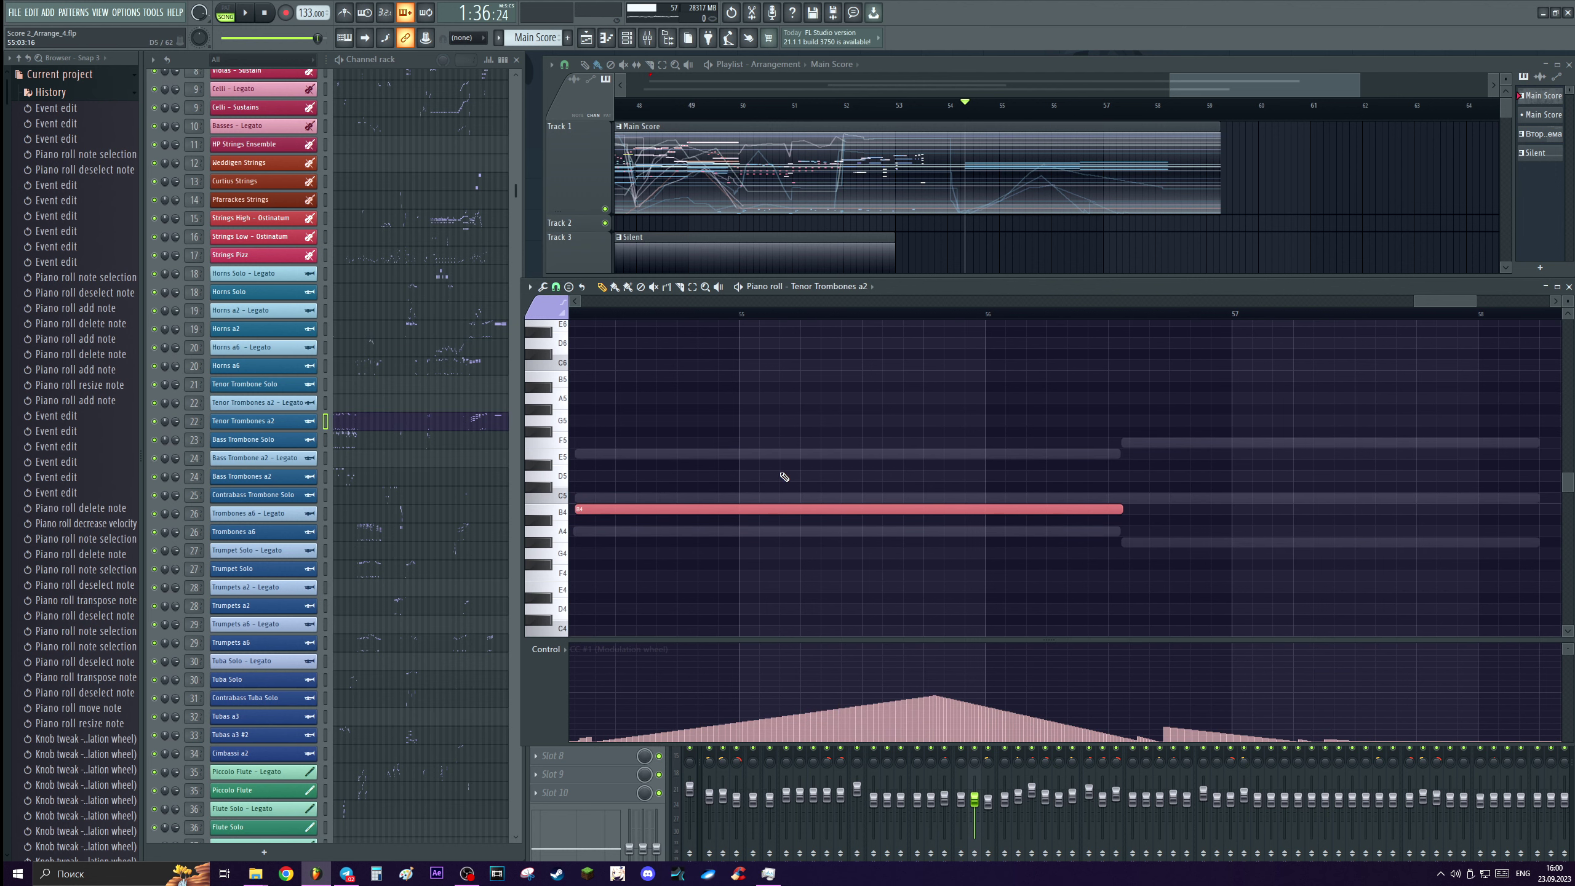
{"action": "scroll", "coordinate": [769, 508], "scroll_direction": "up", "scroll_amount": 1}
{"action": "left_click", "coordinate": [722, 547]}
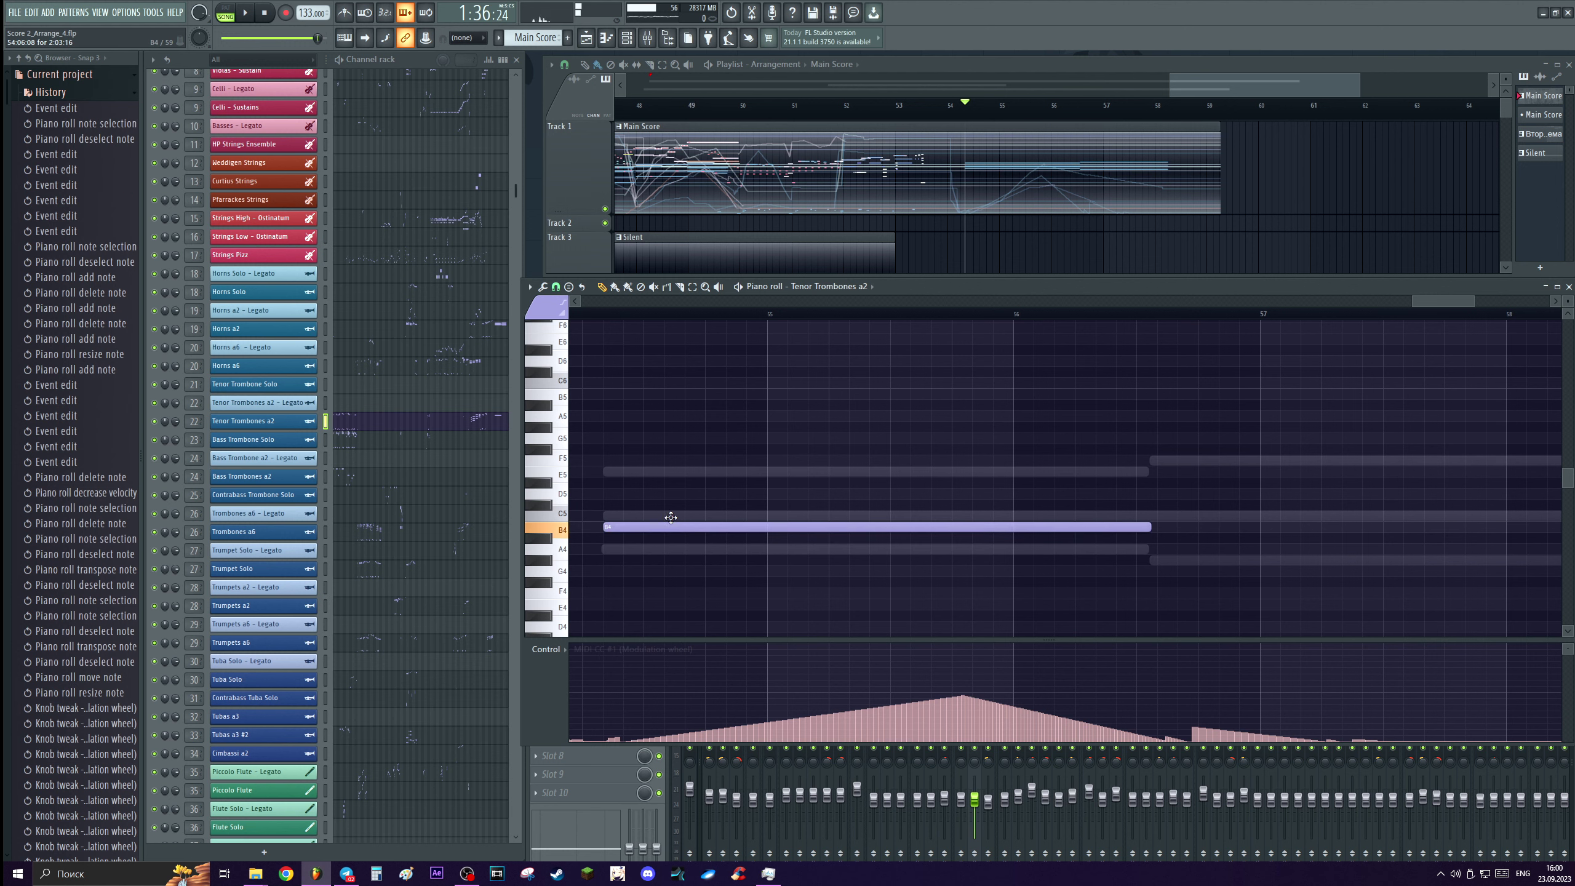
Raise the trombone note to F5 and play it while redrawing the modulation curve to peak at about bar 56.
{"action": "left_click_drag", "start_coordinate": [677, 527], "coordinate": [676, 460]}
{"action": "scroll", "coordinate": [635, 477], "scroll_direction": "up", "scroll_amount": 1}
{"action": "key", "text": "space"}
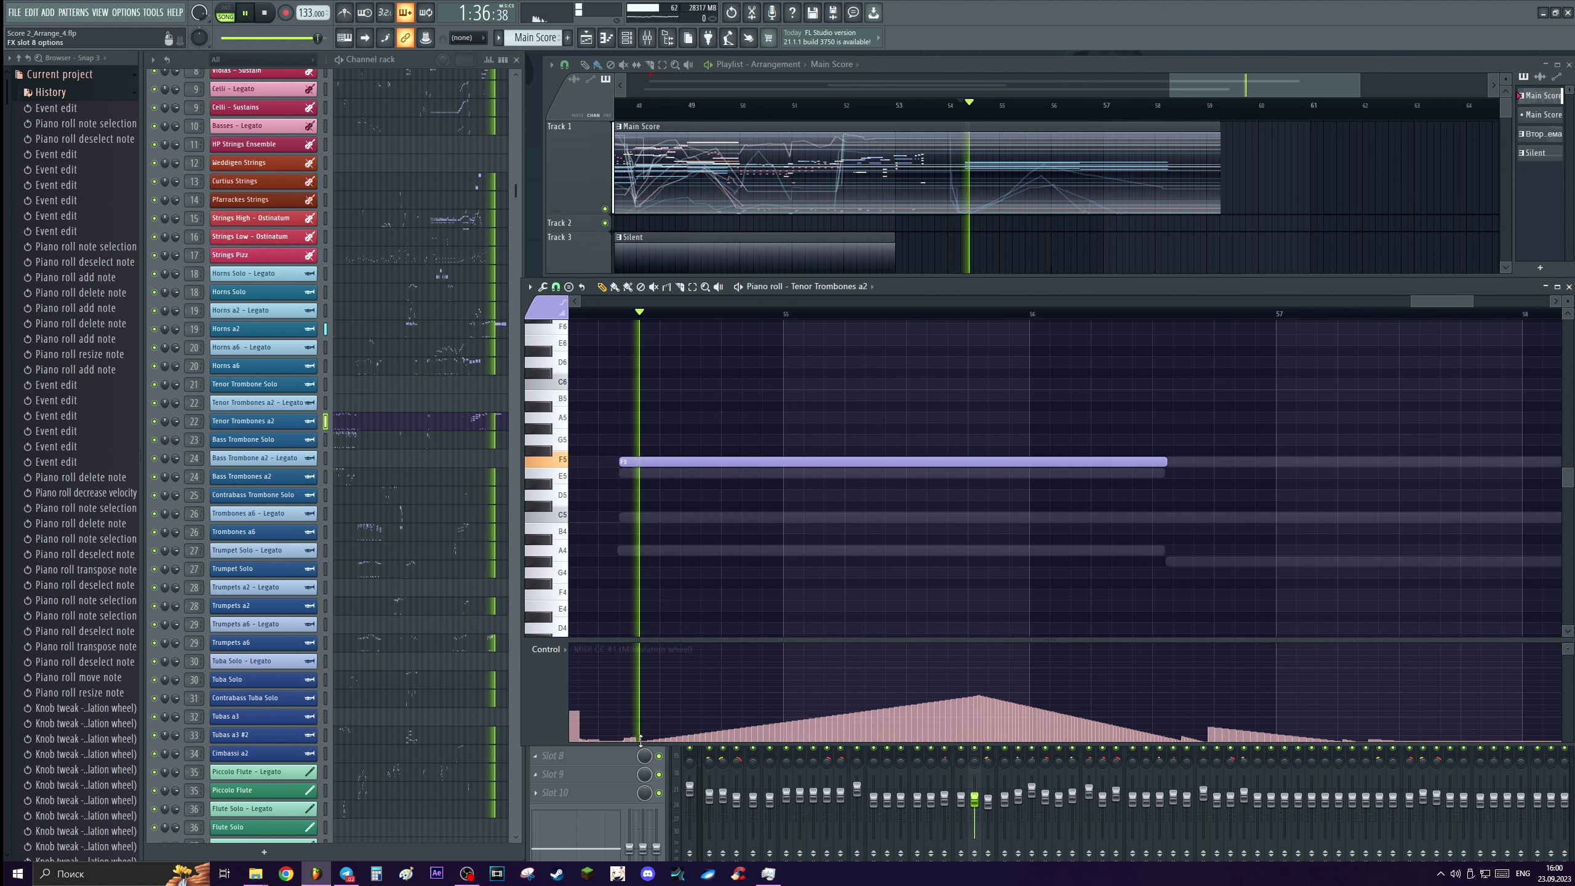
{"action": "mouse_move", "coordinate": [926, 707]}
{"action": "left_mouse_down"}
{"action": "mouse_move", "coordinate": [1054, 714]}
{"action": "mouse_move", "coordinate": [1098, 694]}
{"action": "left_mouse_up"}
{"action": "key", "text": "space"}
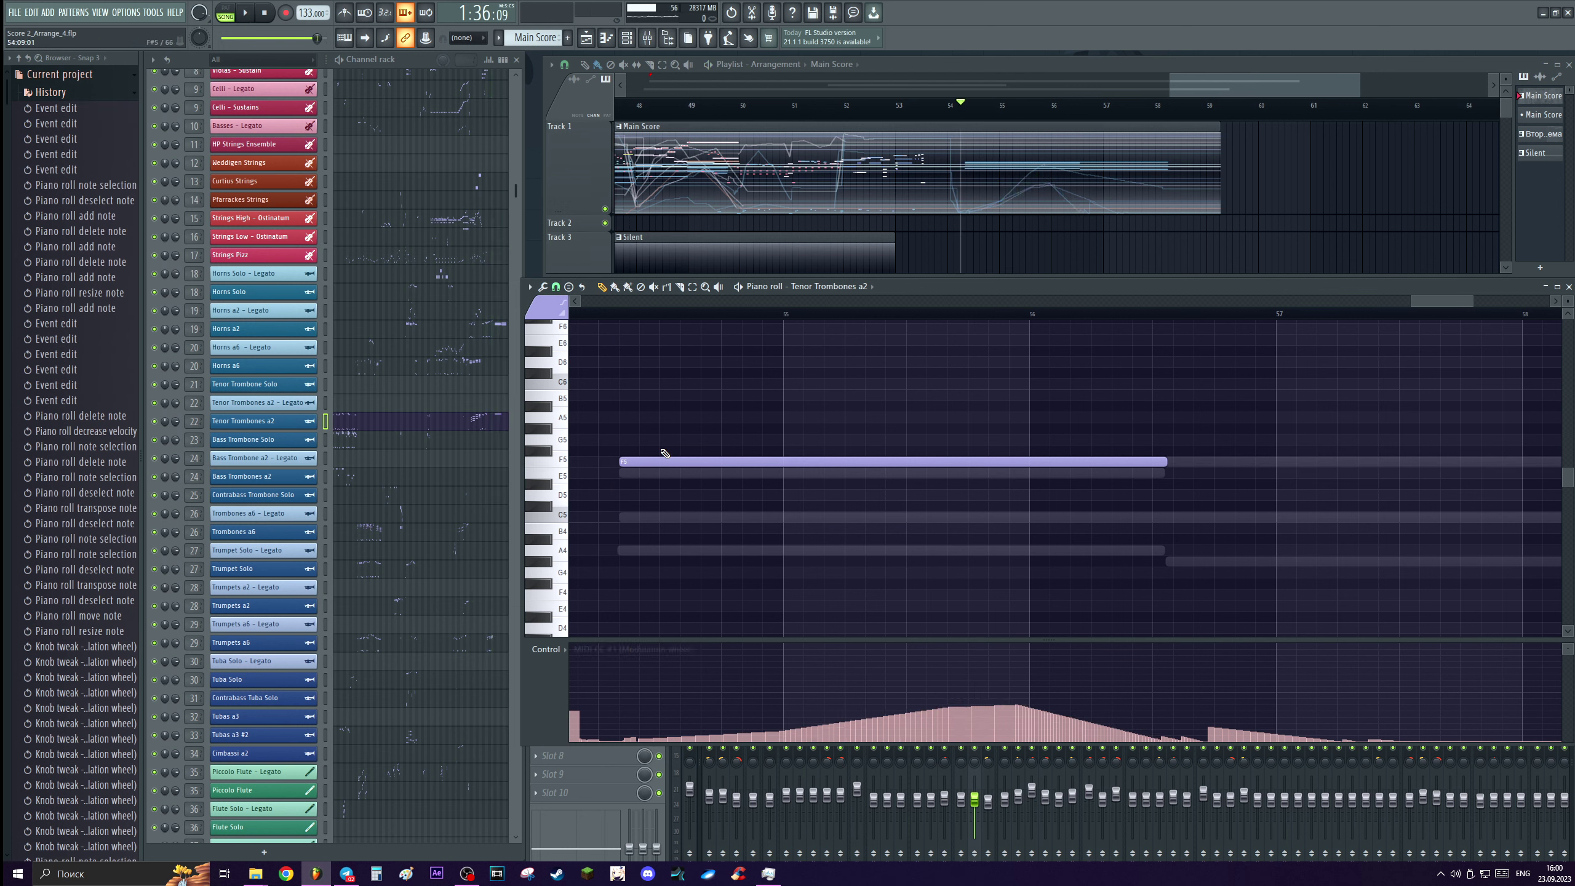
Raise the trombone note to F#5 and play it with the horn chord.
{"action": "left_click", "coordinate": [649, 464]}
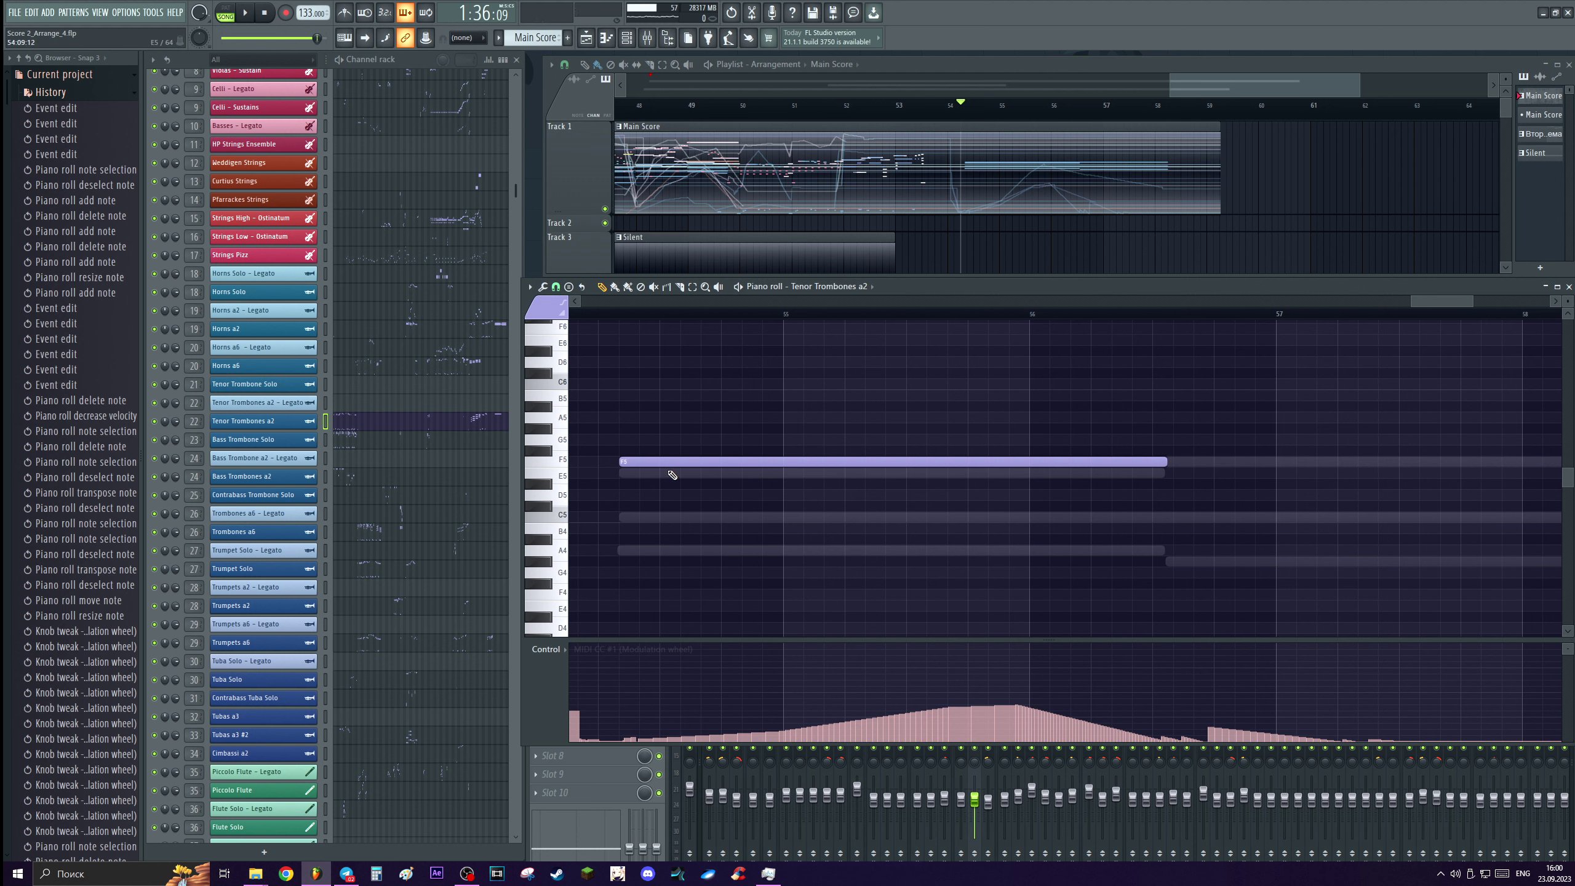
{"action": "left_click_drag", "start_coordinate": [654, 465], "coordinate": [649, 446]}
{"action": "key", "text": "space"}
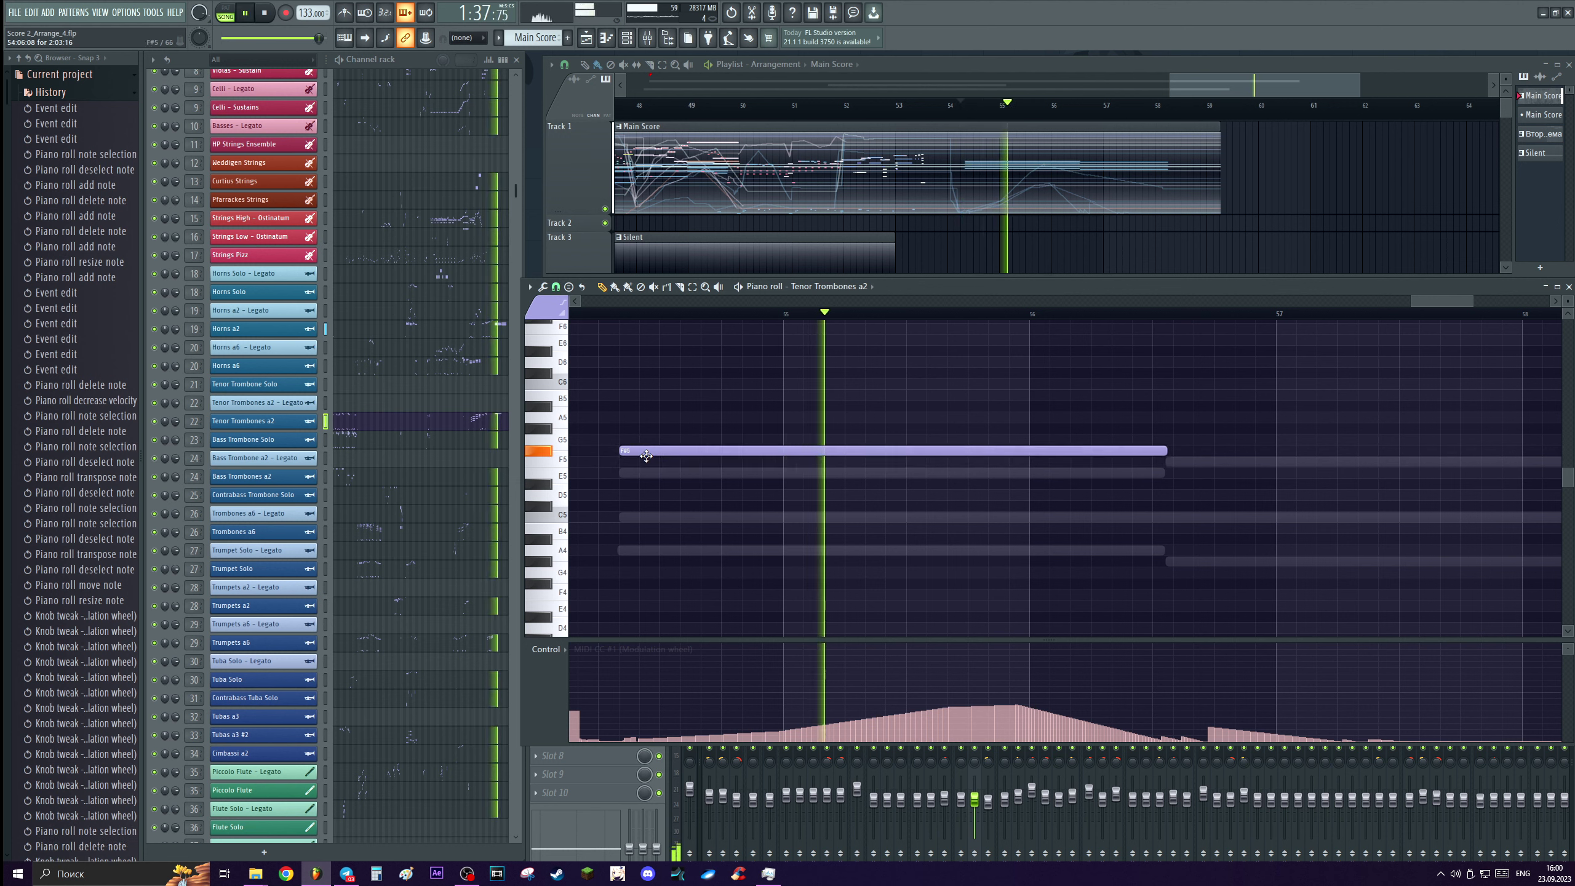
{"action": "key", "text": "space"}
Move the trombone note to E5 and add C5 and A4 below it to form a sustained chord.
{"action": "left_click_drag", "start_coordinate": [656, 455], "coordinate": [656, 476]}
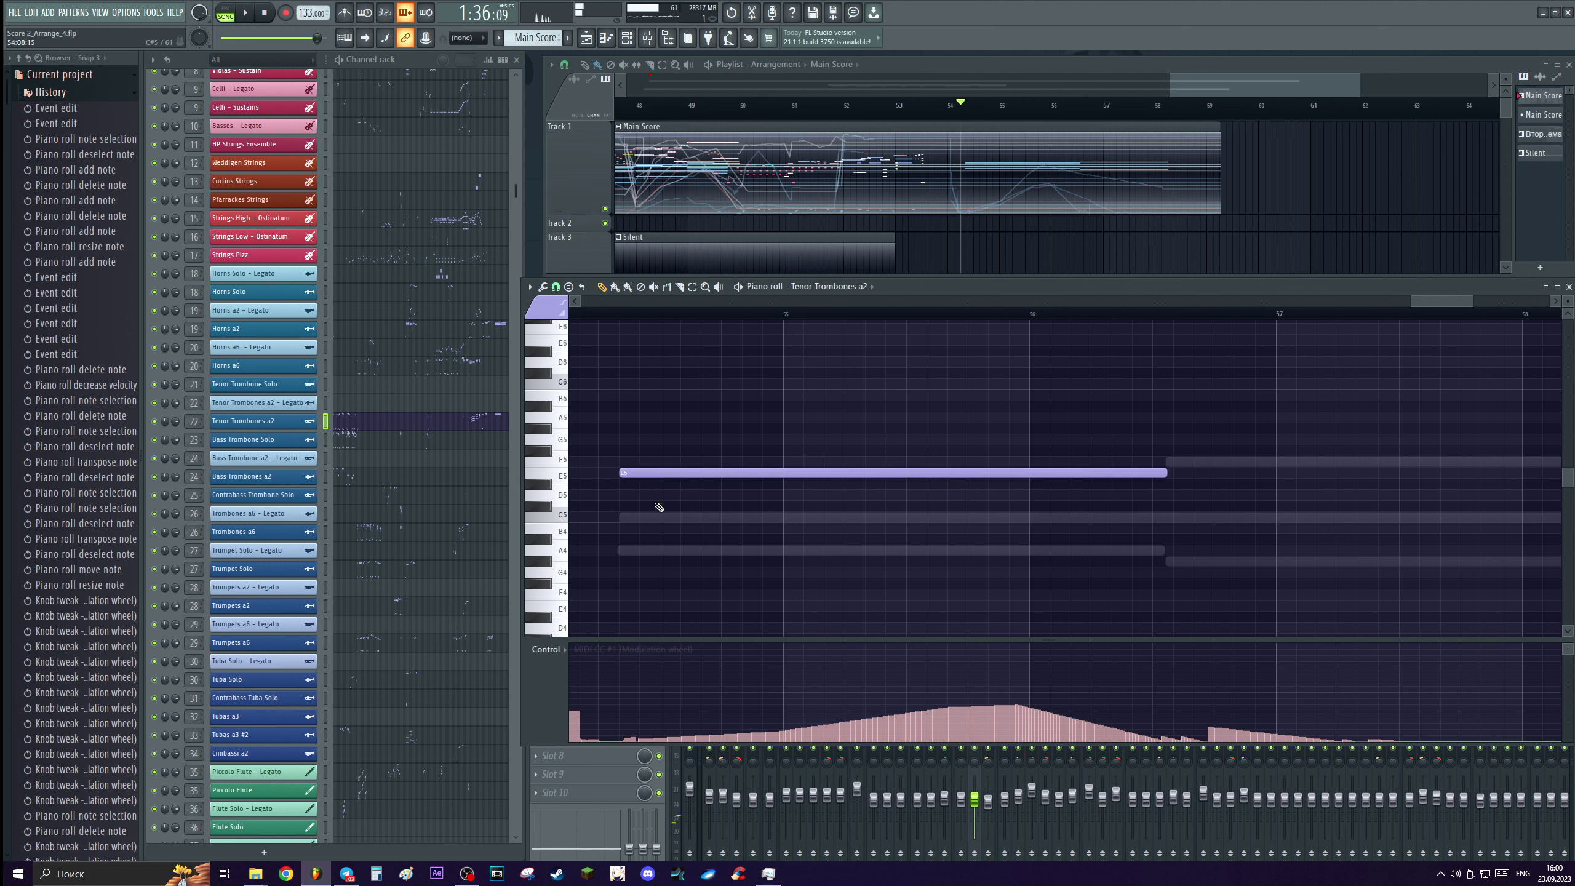
{"action": "left_click", "coordinate": [626, 517]}
{"action": "left_click", "coordinate": [616, 550]}
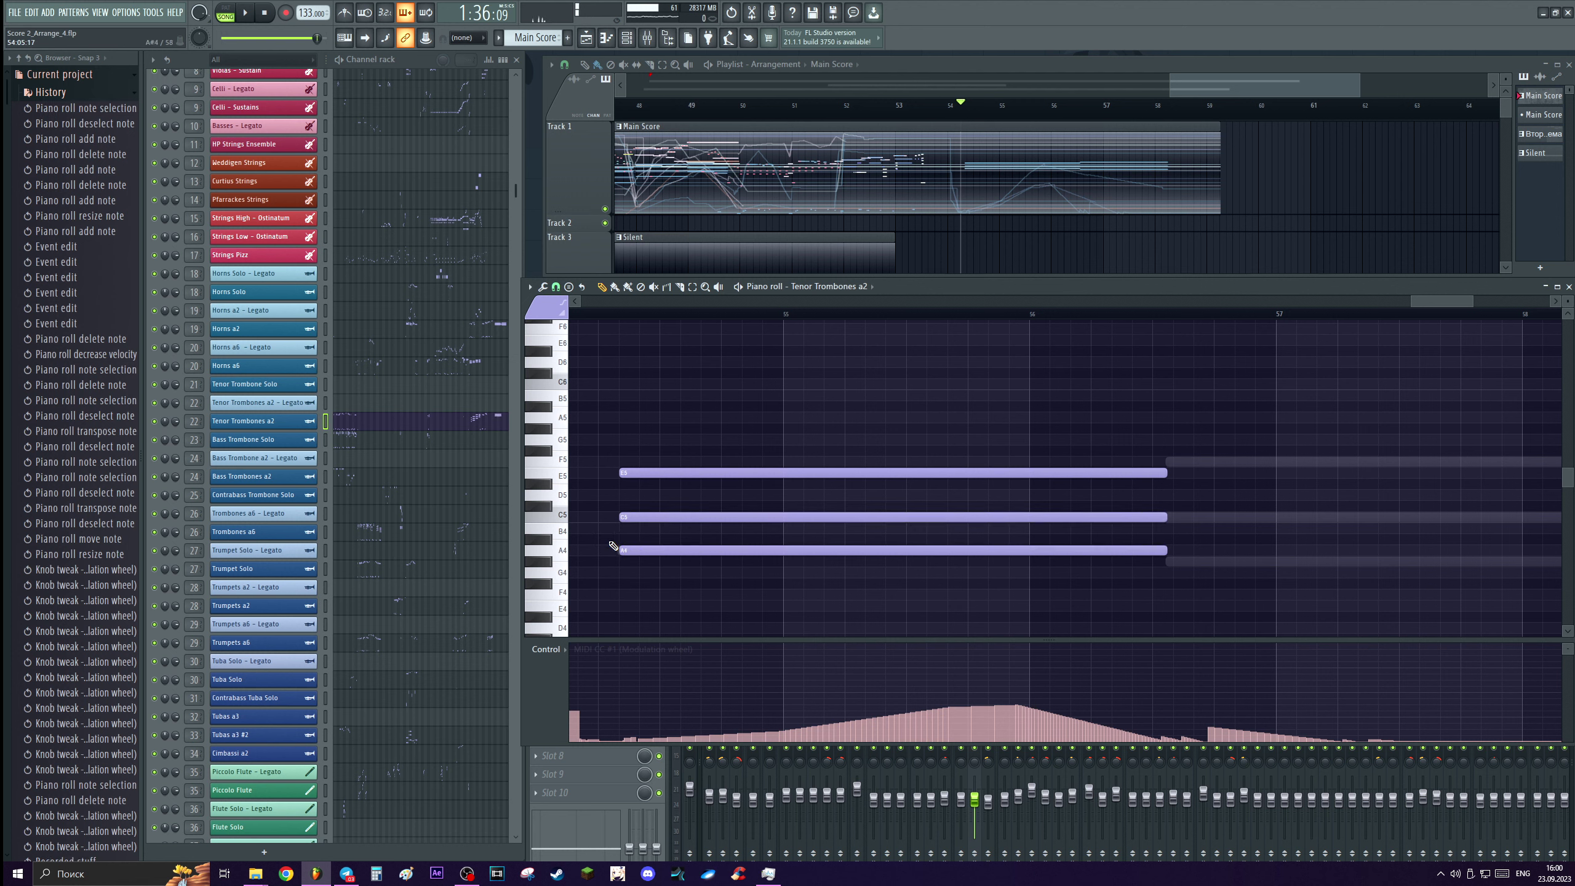
Replace the first Horns a2 chord with a single F5 note and play it while reshaping the modulation wheel curve.
{"action": "left_click", "coordinate": [356, 334]}
{"action": "left_click", "coordinate": [679, 461]}
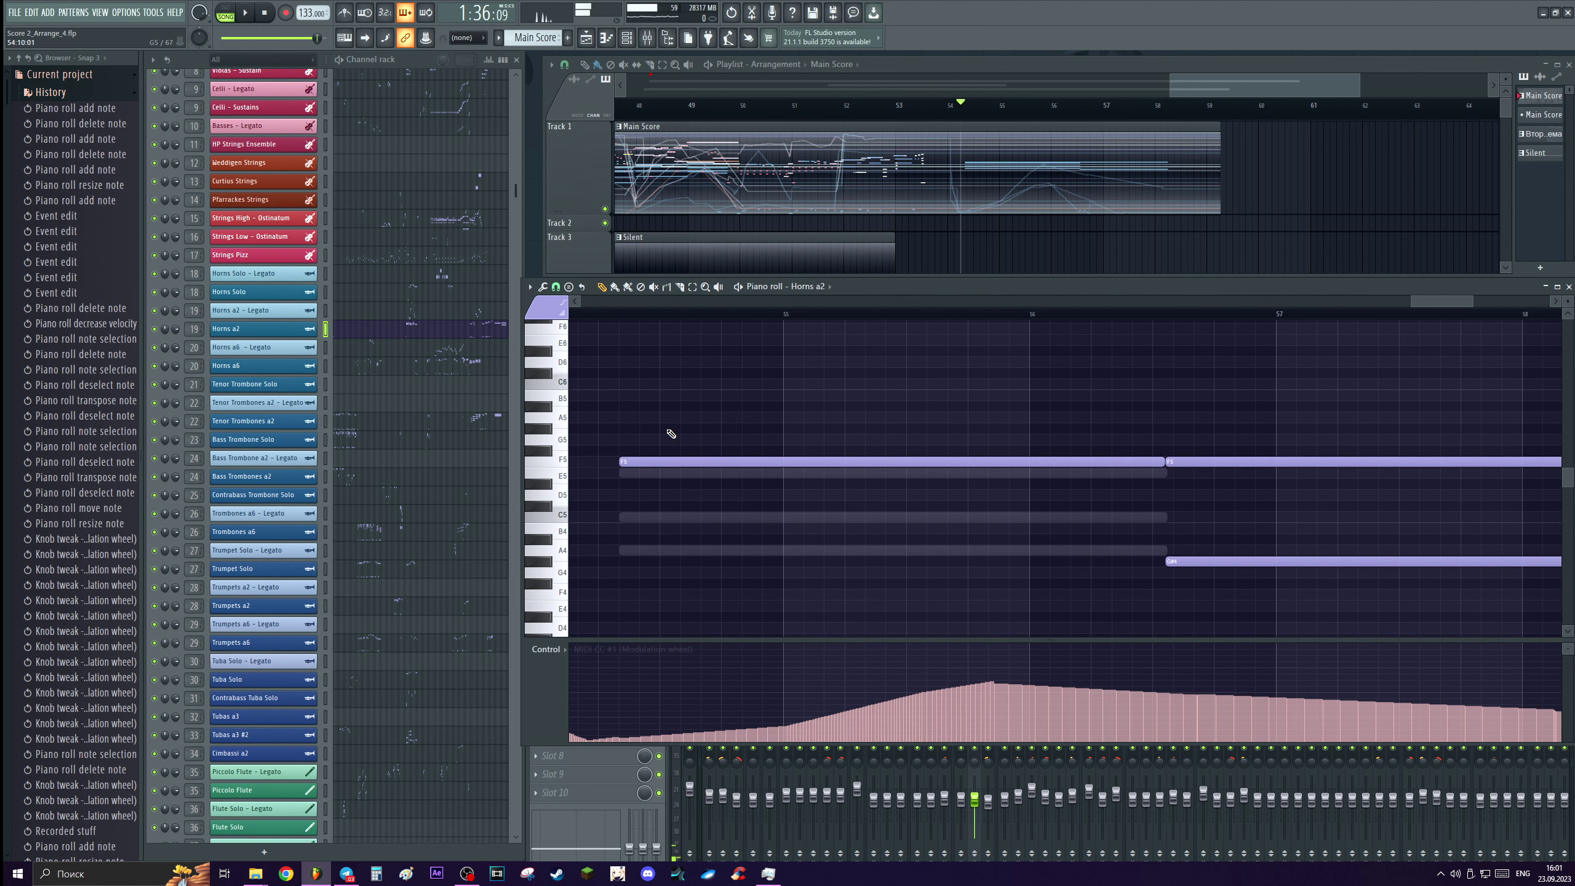
{"action": "key", "text": "space"}
{"action": "mouse_move", "coordinate": [623, 737]}
{"action": "left_mouse_down"}
{"action": "mouse_move", "coordinate": [867, 718]}
{"action": "mouse_move", "coordinate": [967, 679]}
{"action": "mouse_move", "coordinate": [1054, 676]}
{"action": "mouse_move", "coordinate": [1145, 710]}
{"action": "left_mouse_up"}
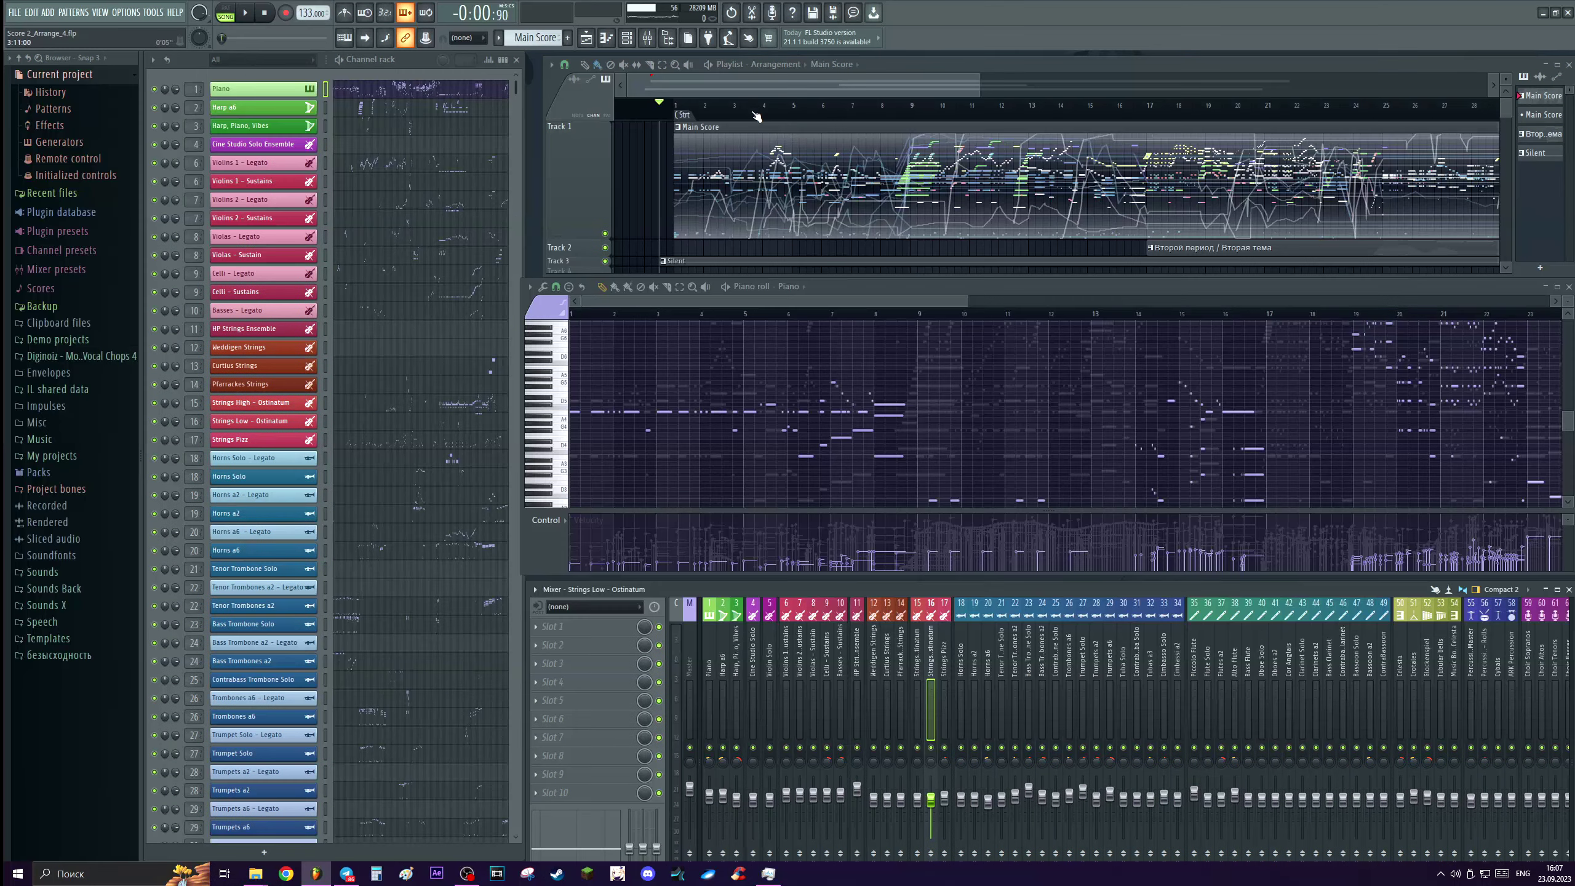
Select the Horns Solo track in the mixer to show its effect slots.
{"action": "scroll", "coordinate": [729, 256], "scroll_direction": "up", "scroll_amount": 3}
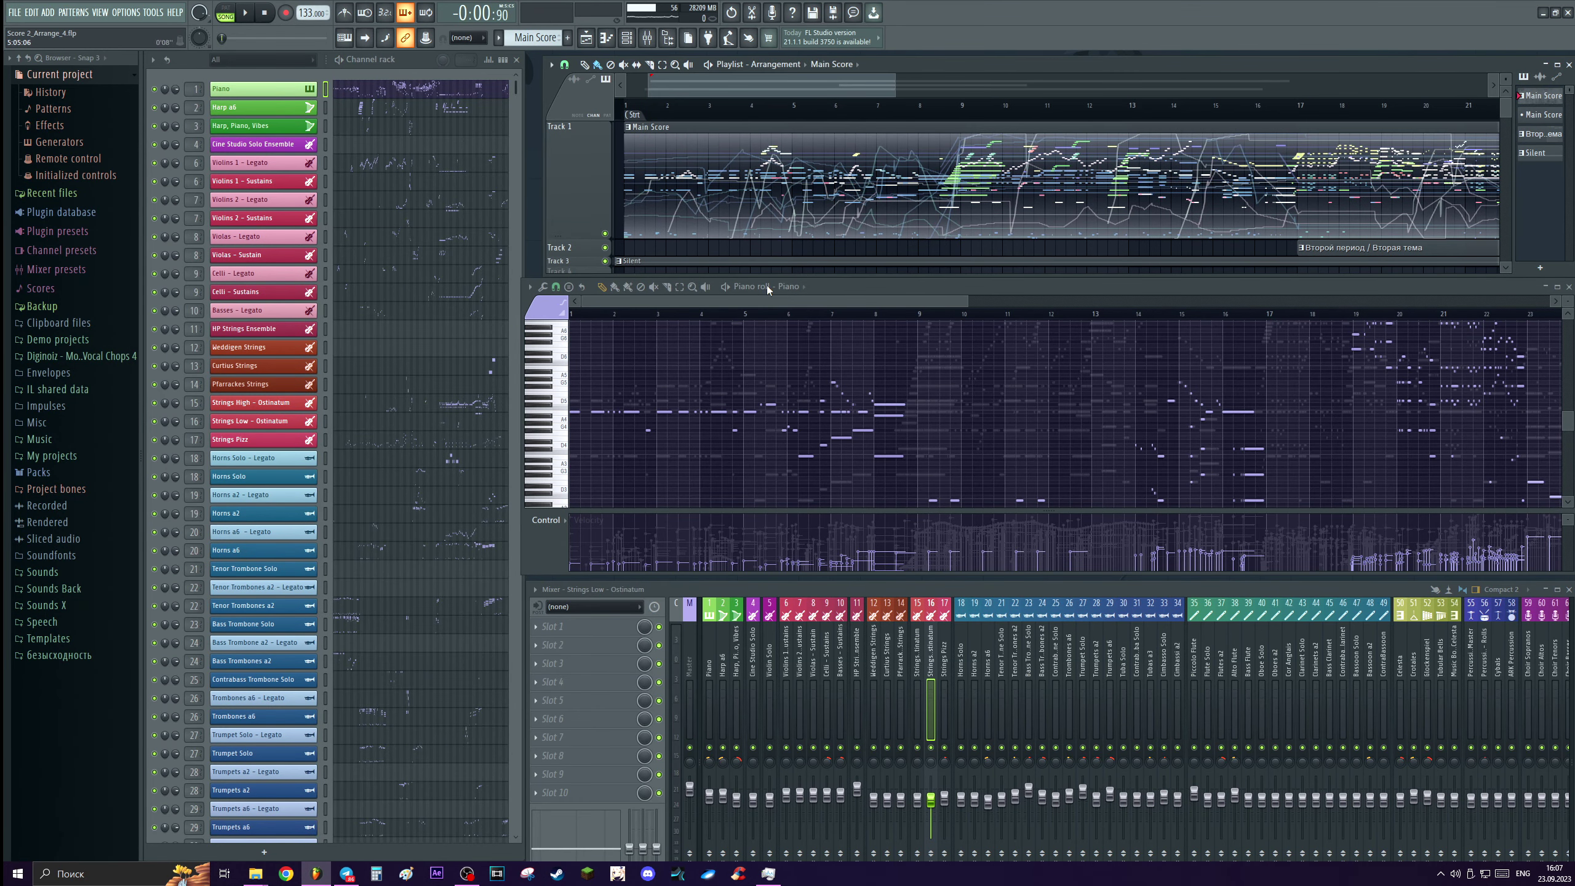
{"action": "scroll", "coordinate": [865, 115], "scroll_direction": "down", "scroll_amount": 1}
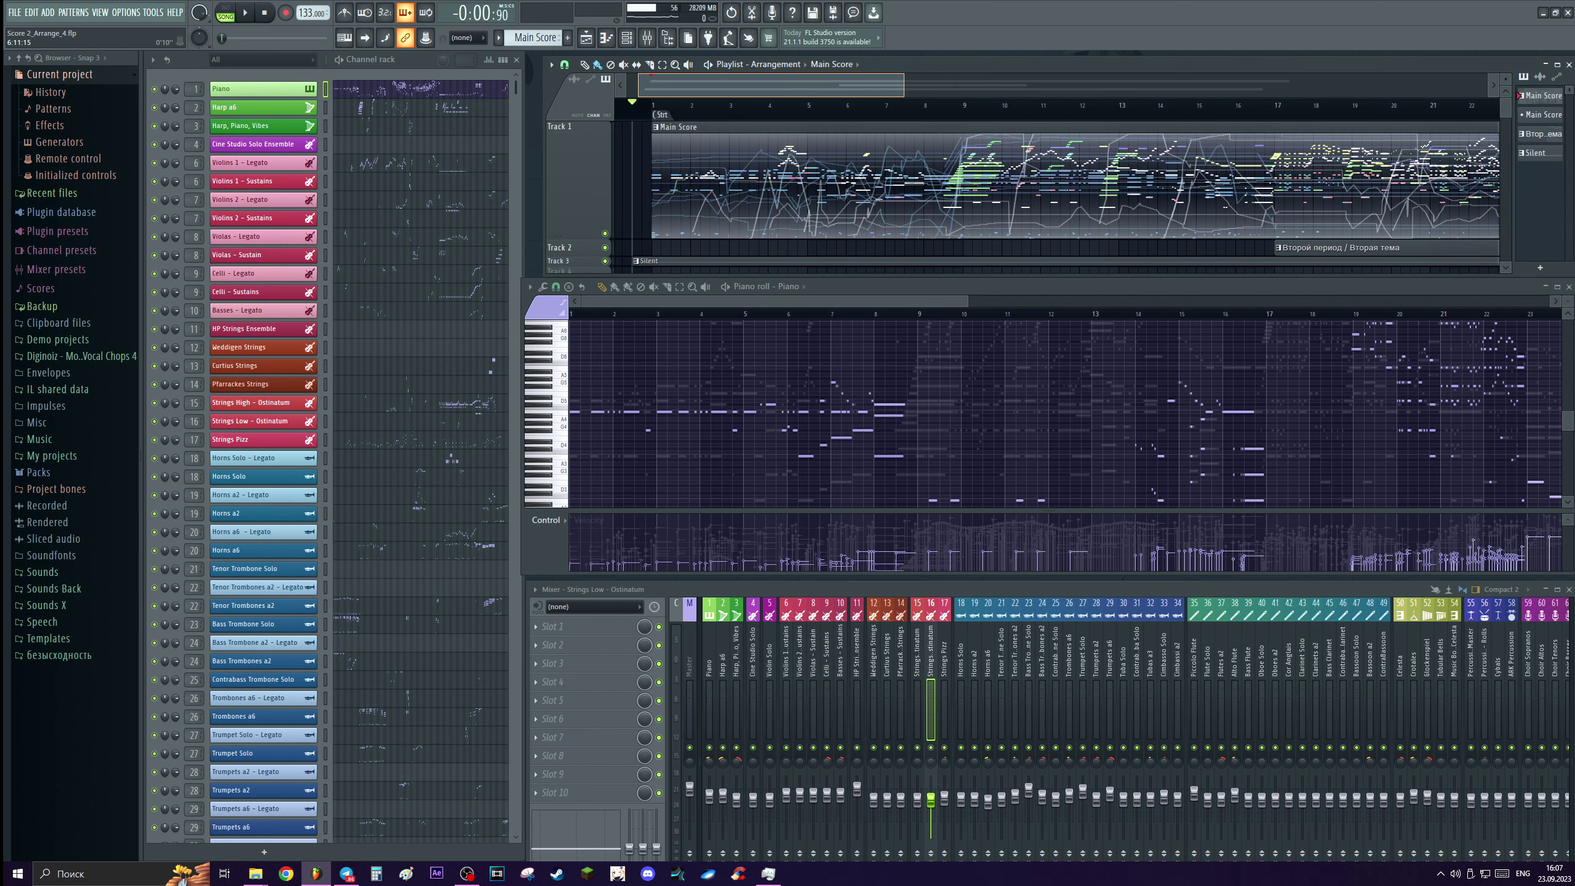
{"action": "scroll", "coordinate": [705, 260], "scroll_direction": "up", "scroll_amount": 1}
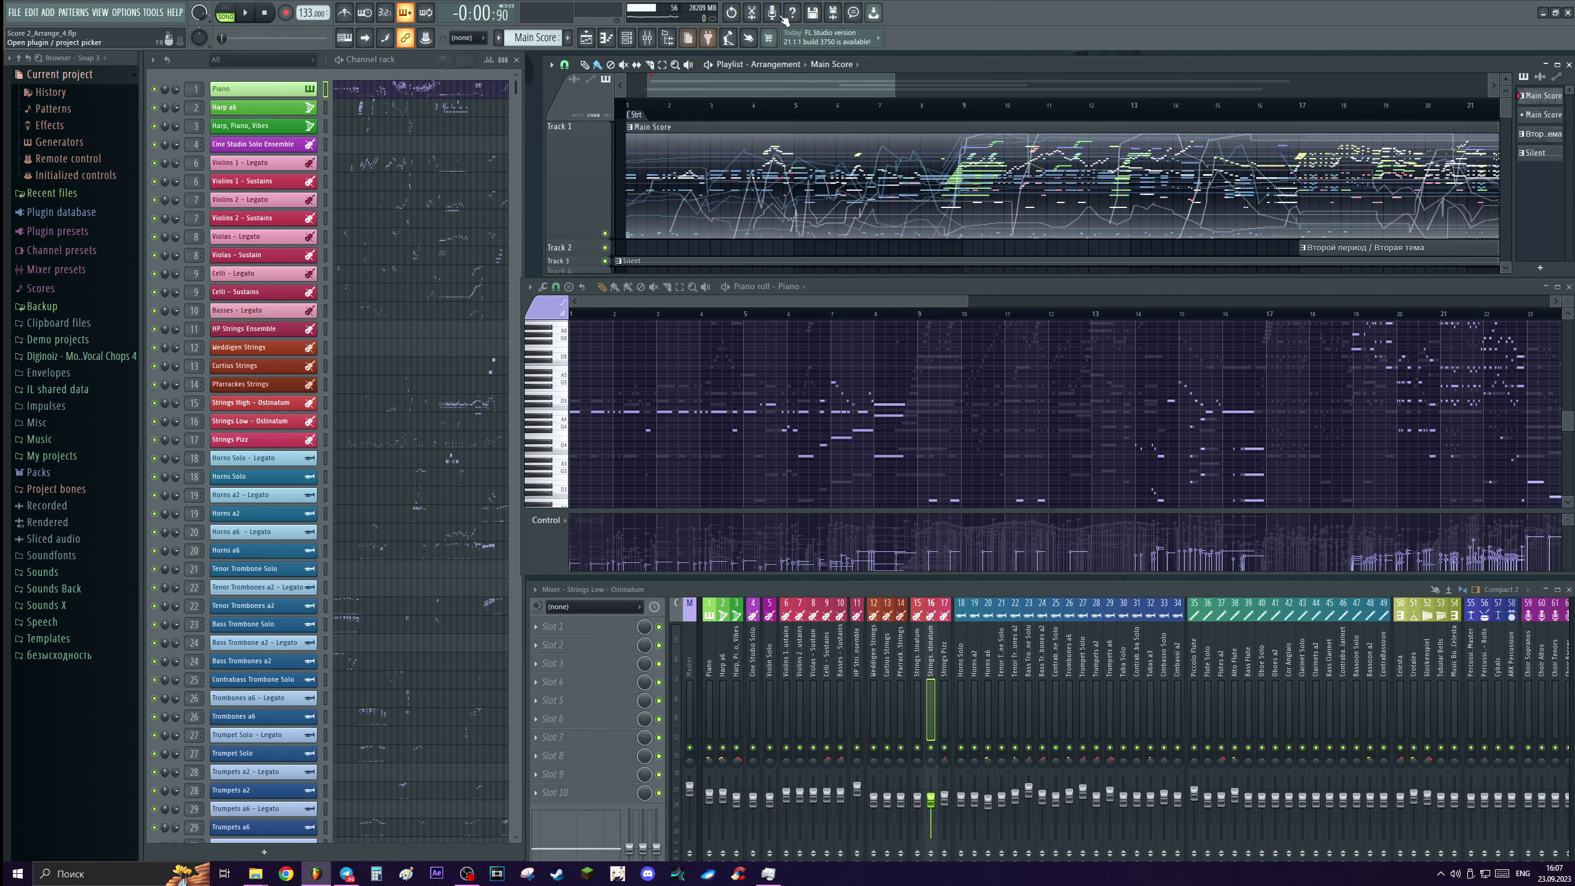
{"action": "scroll", "coordinate": [755, 106], "scroll_direction": "down", "scroll_amount": 1}
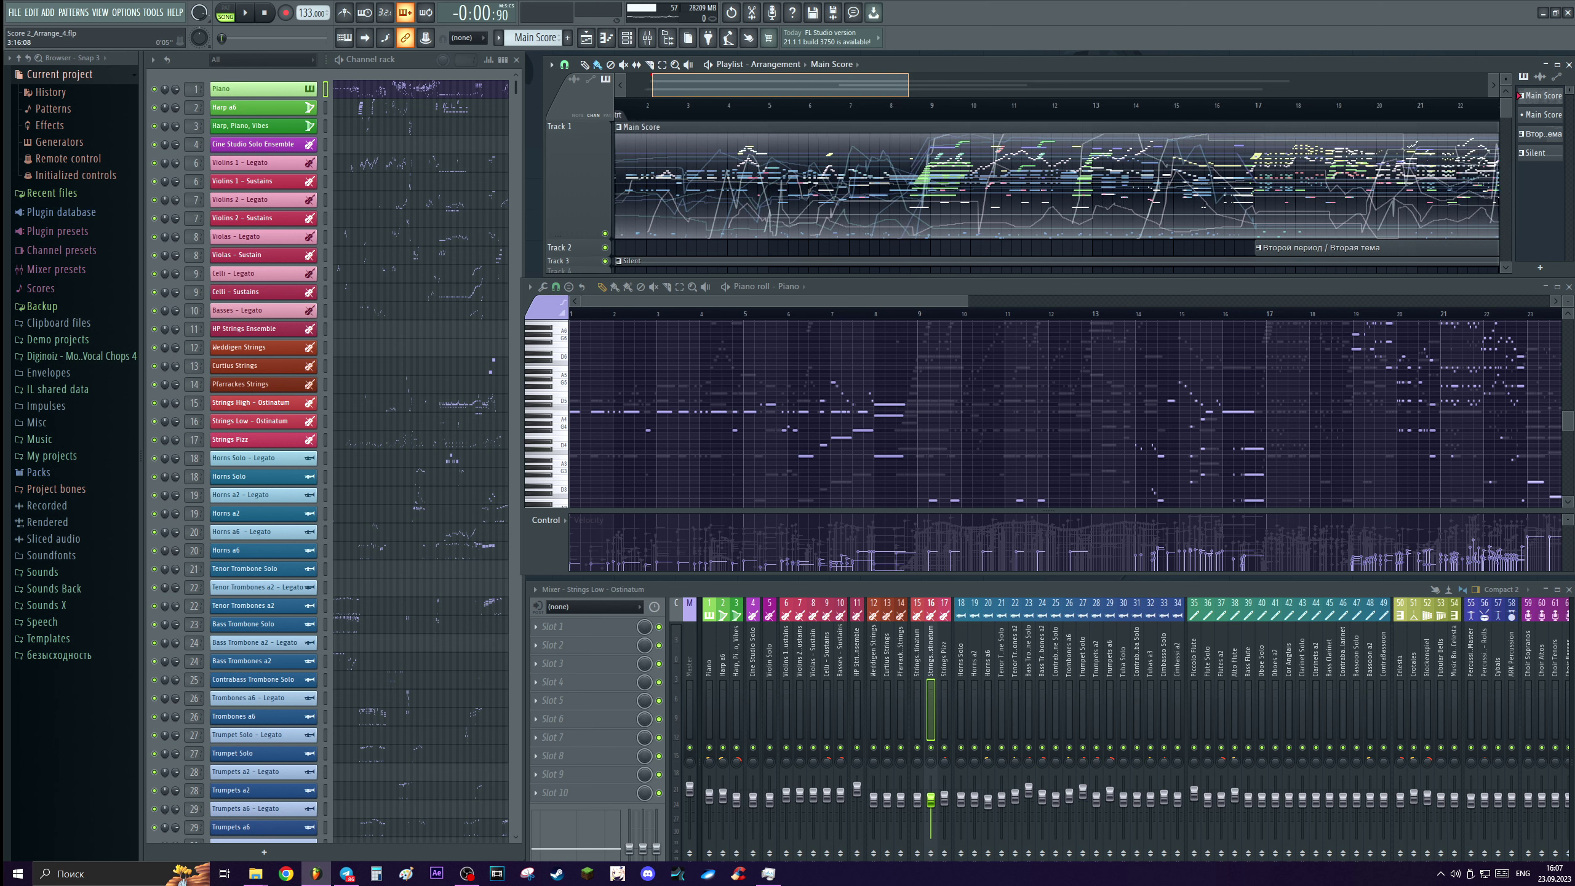
{"action": "left_click", "coordinate": [962, 640]}
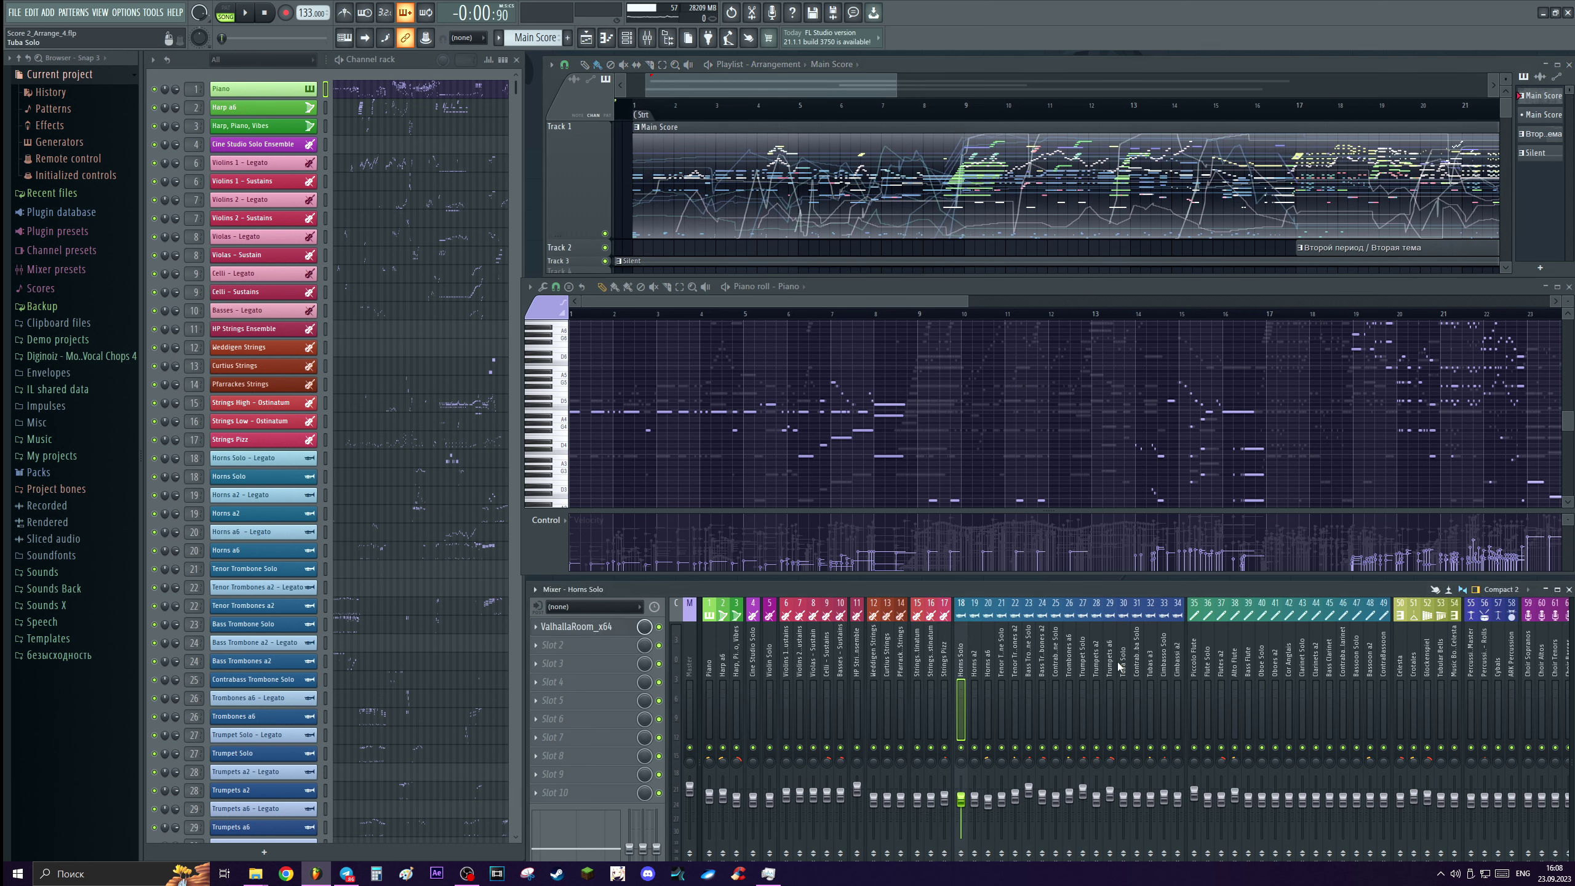
Insert a mixer separator before the Tenor Trombone Solo track to set the trombones apart from the horns.
{"action": "left_click", "coordinate": [1003, 664]}
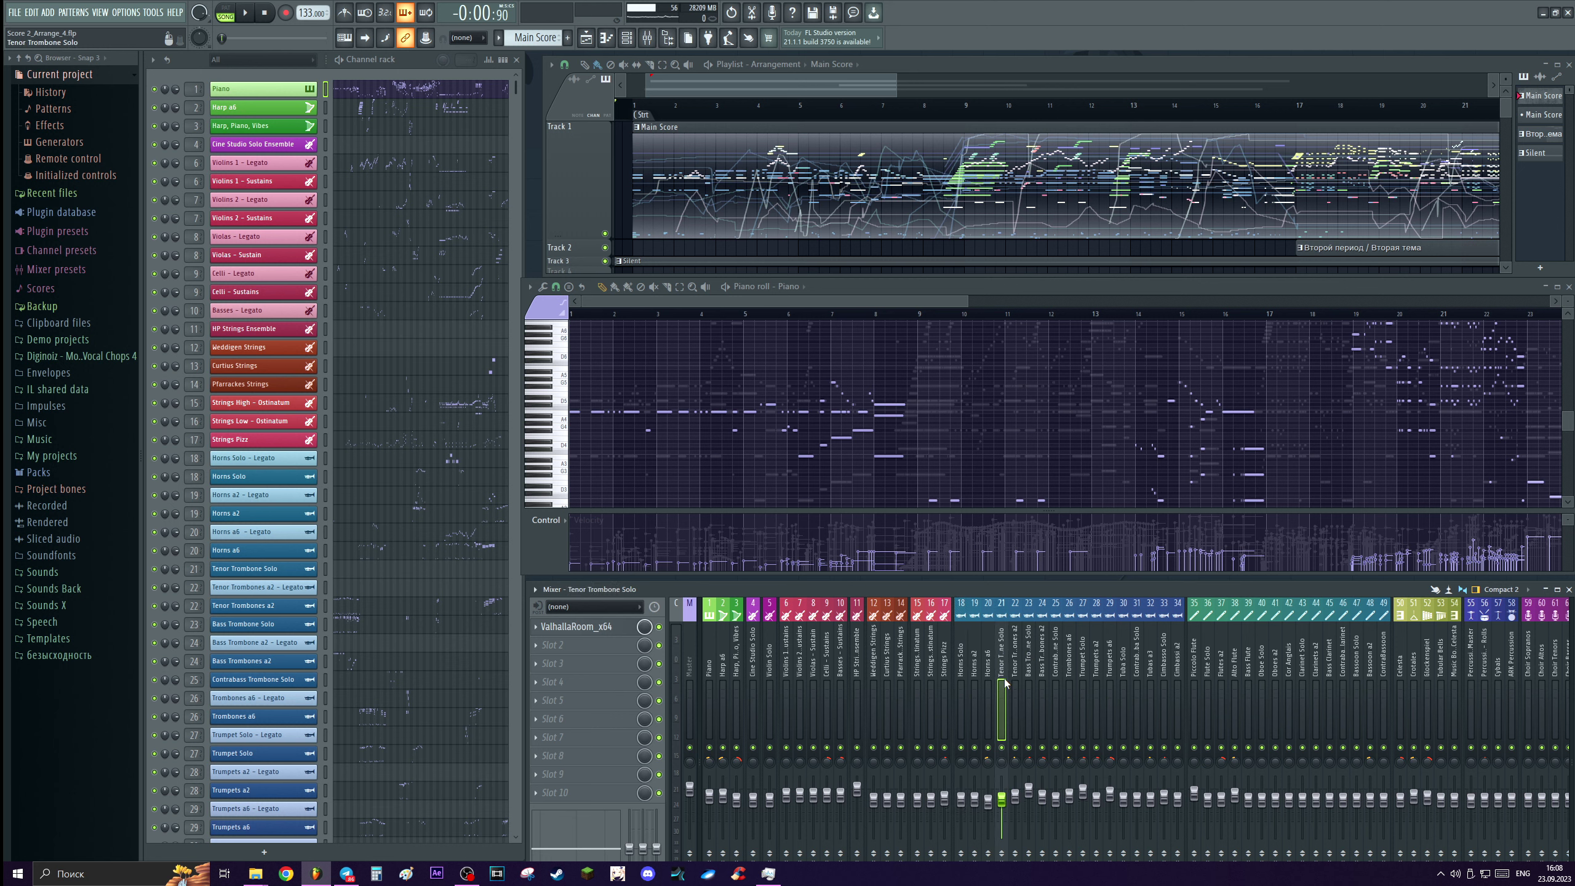
{"action": "right_click", "coordinate": [1005, 682]}
{"action": "left_click", "coordinate": [1054, 687]}
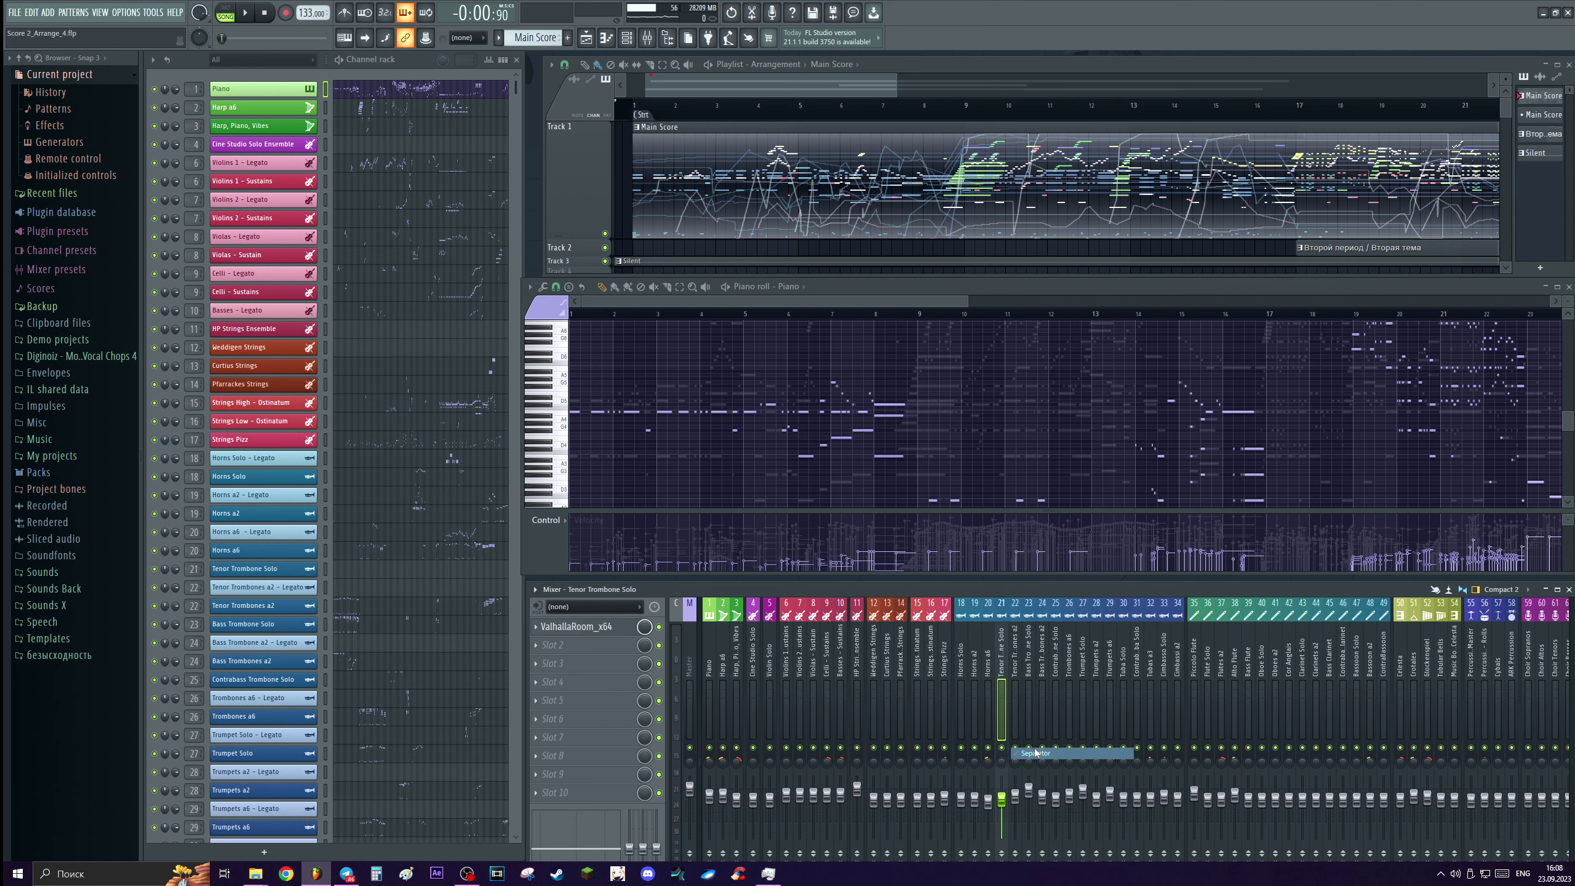
{"action": "left_click", "coordinate": [964, 666]}
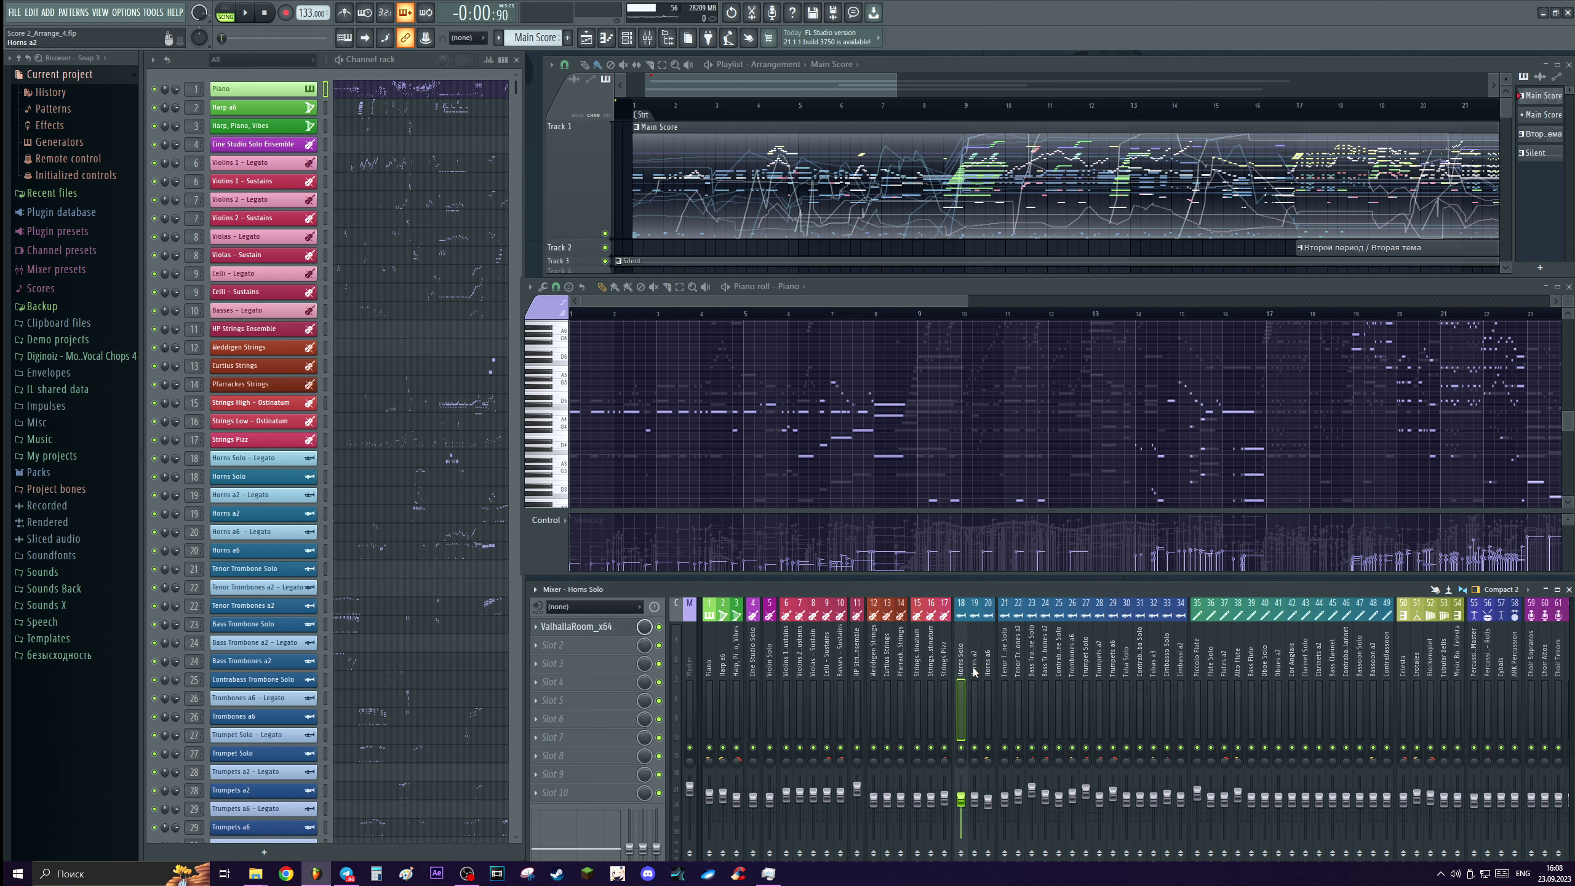
{"action": "left_click", "coordinate": [974, 671]}
{"action": "left_click", "coordinate": [986, 671]}
{"action": "left_click", "coordinate": [1004, 664]}
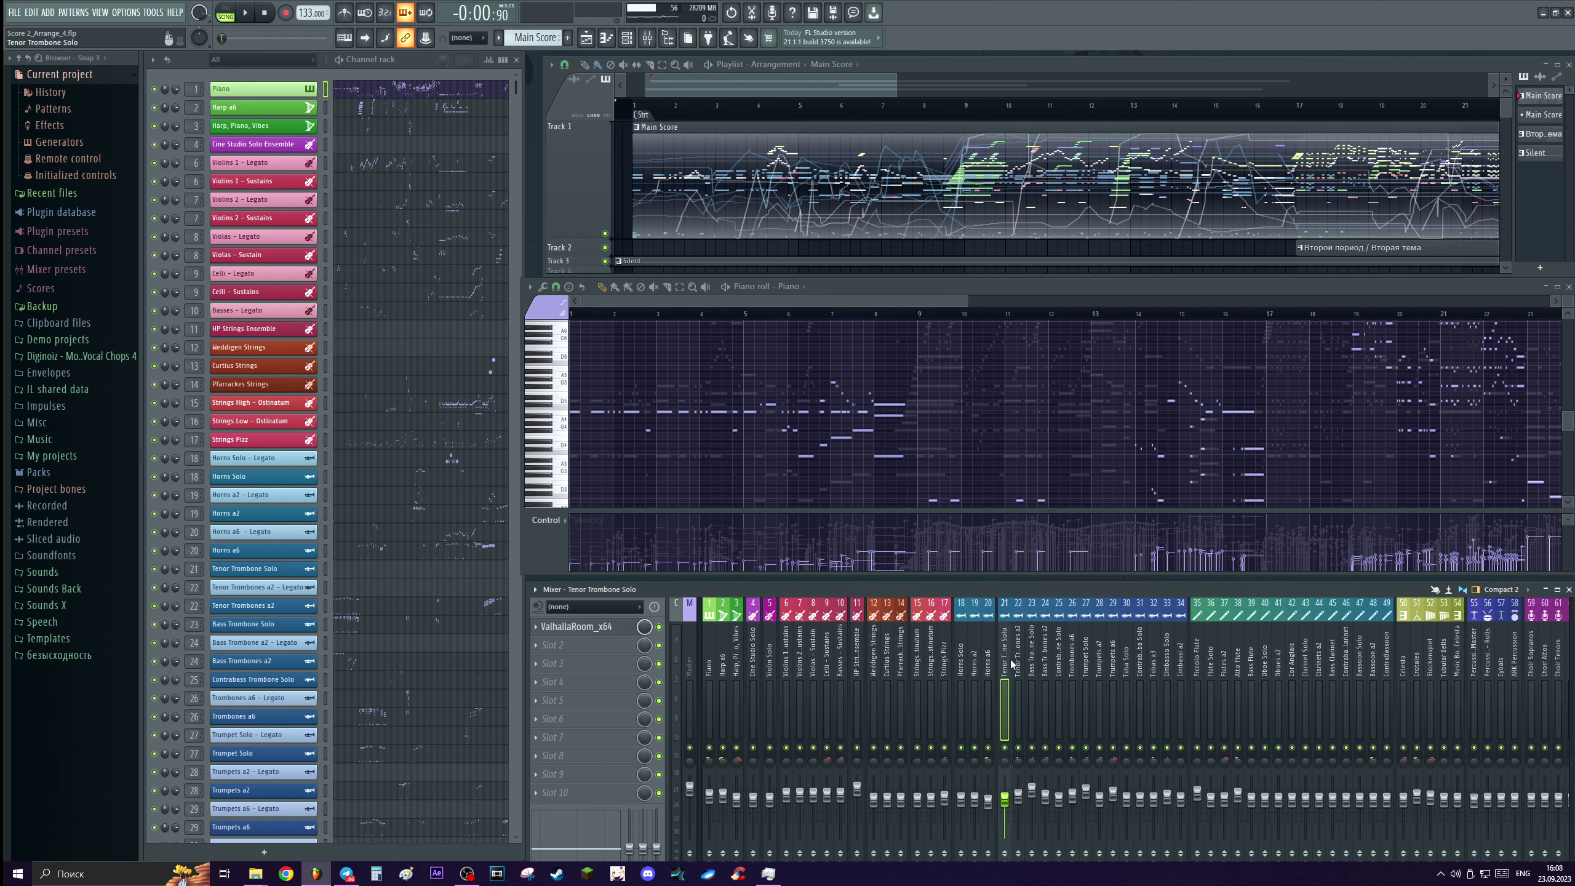
Insert mixer separators before the Trumpet Solo and Tuba Solo tracks to divide the rest of the brass into sections.
{"action": "right_click", "coordinate": [1087, 678]}
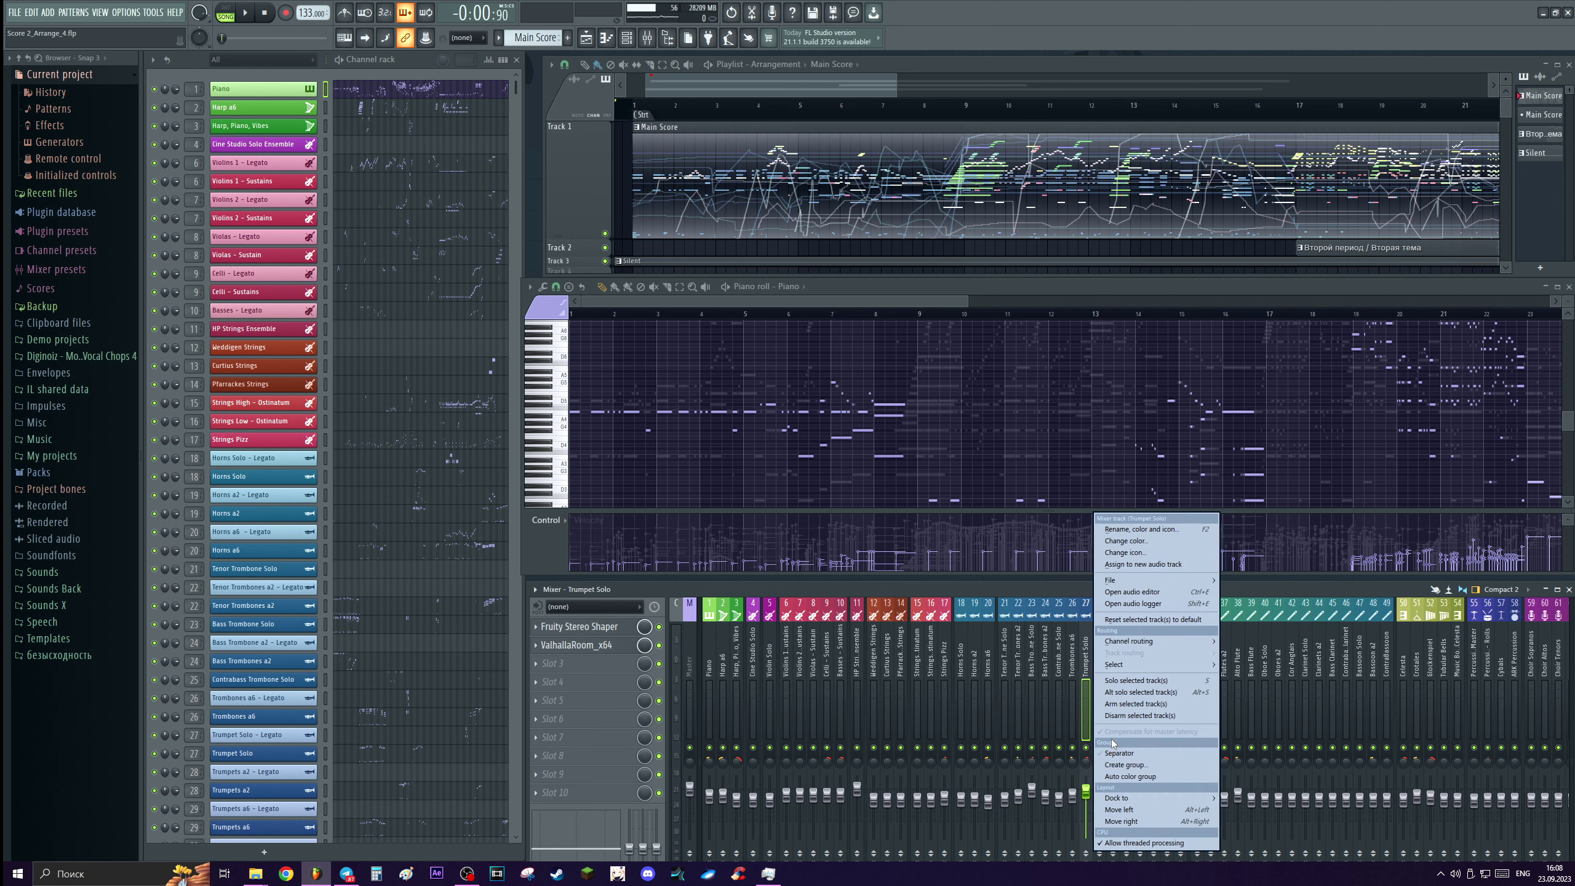
{"action": "left_click", "coordinate": [1112, 752]}
{"action": "left_click", "coordinate": [1004, 658]}
{"action": "left_click", "coordinate": [975, 658]}
{"action": "left_click", "coordinate": [1047, 656]}
{"action": "left_click", "coordinate": [1127, 662]}
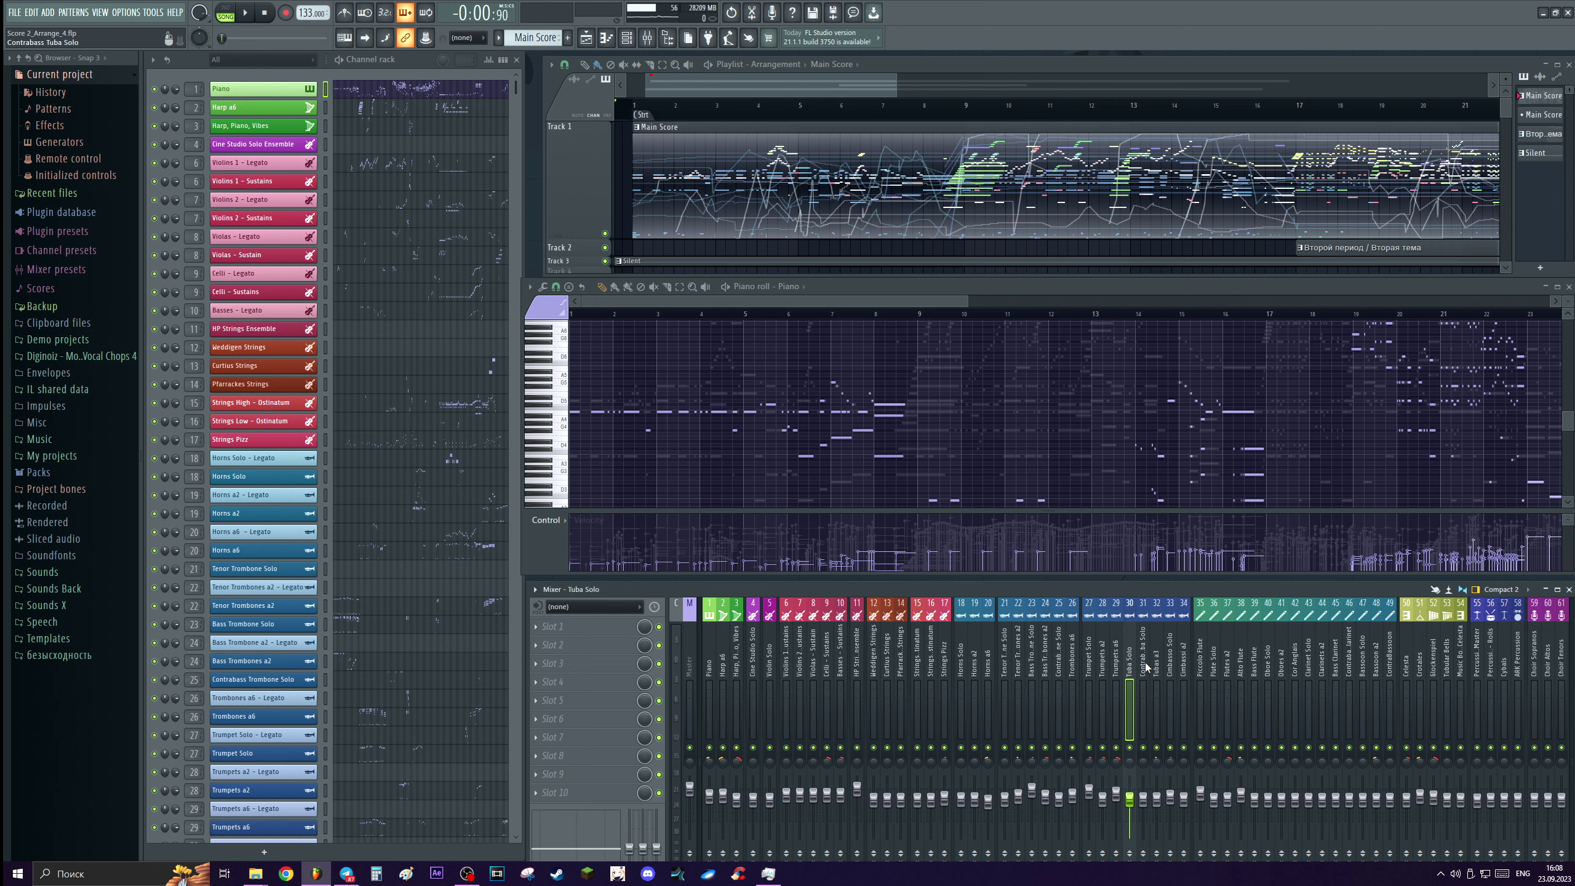
{"action": "right_click", "coordinate": [1143, 667]}
{"action": "right_click", "coordinate": [1137, 668]}
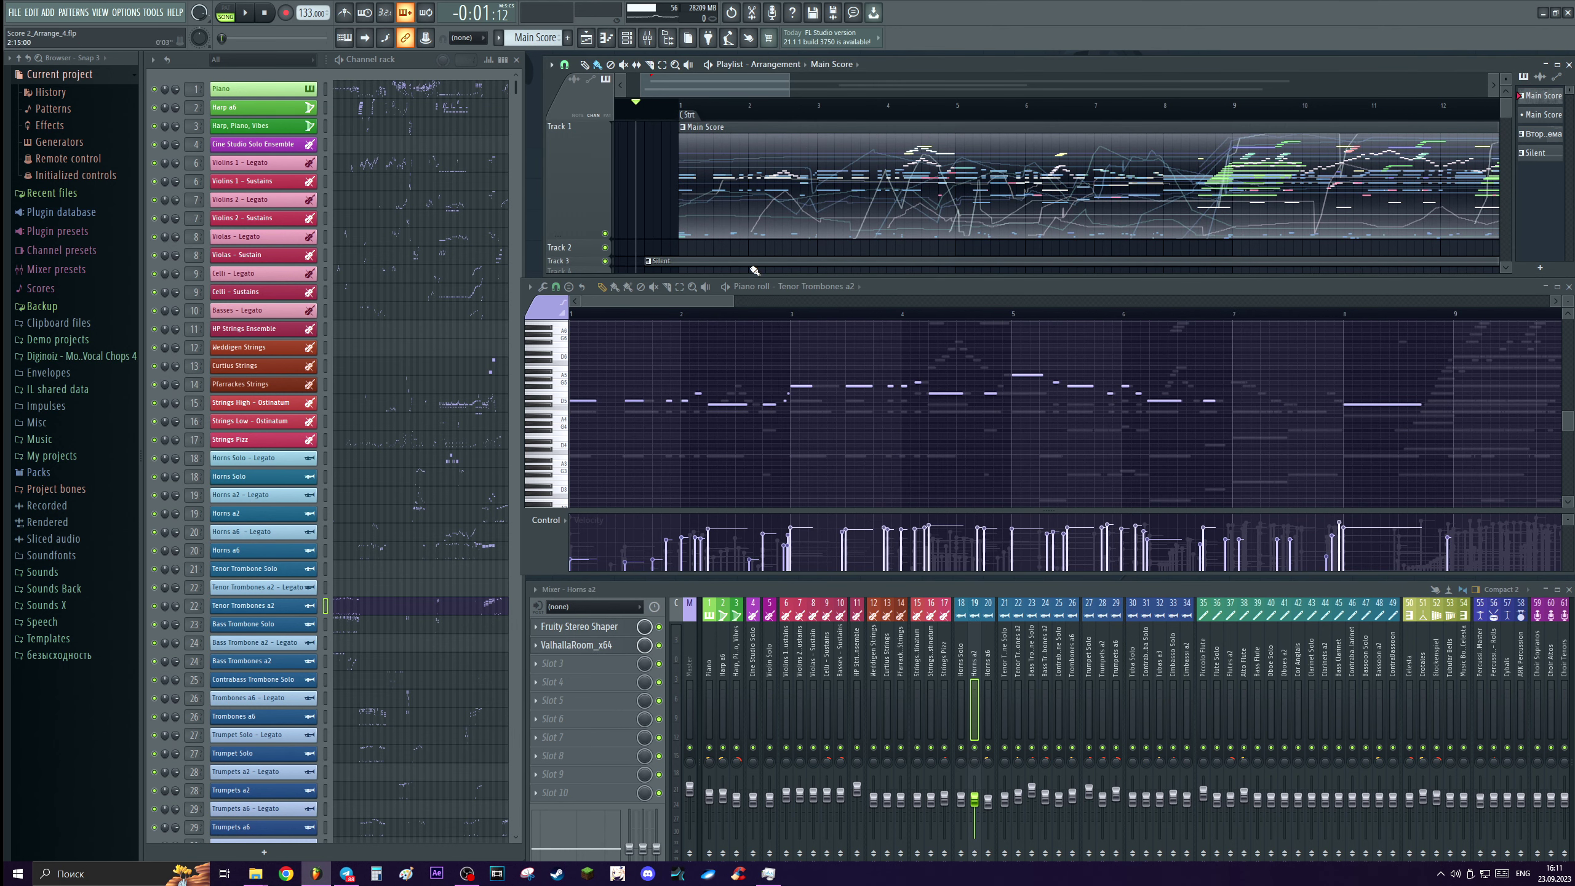
Play the score from just before bar 1 while checking the Bass Trombone Solo and Tenor Trombones a2 mixer tracks.
{"action": "left_click_drag", "start_coordinate": [650, 105], "coordinate": [646, 104]}
{"action": "key", "text": "space"}
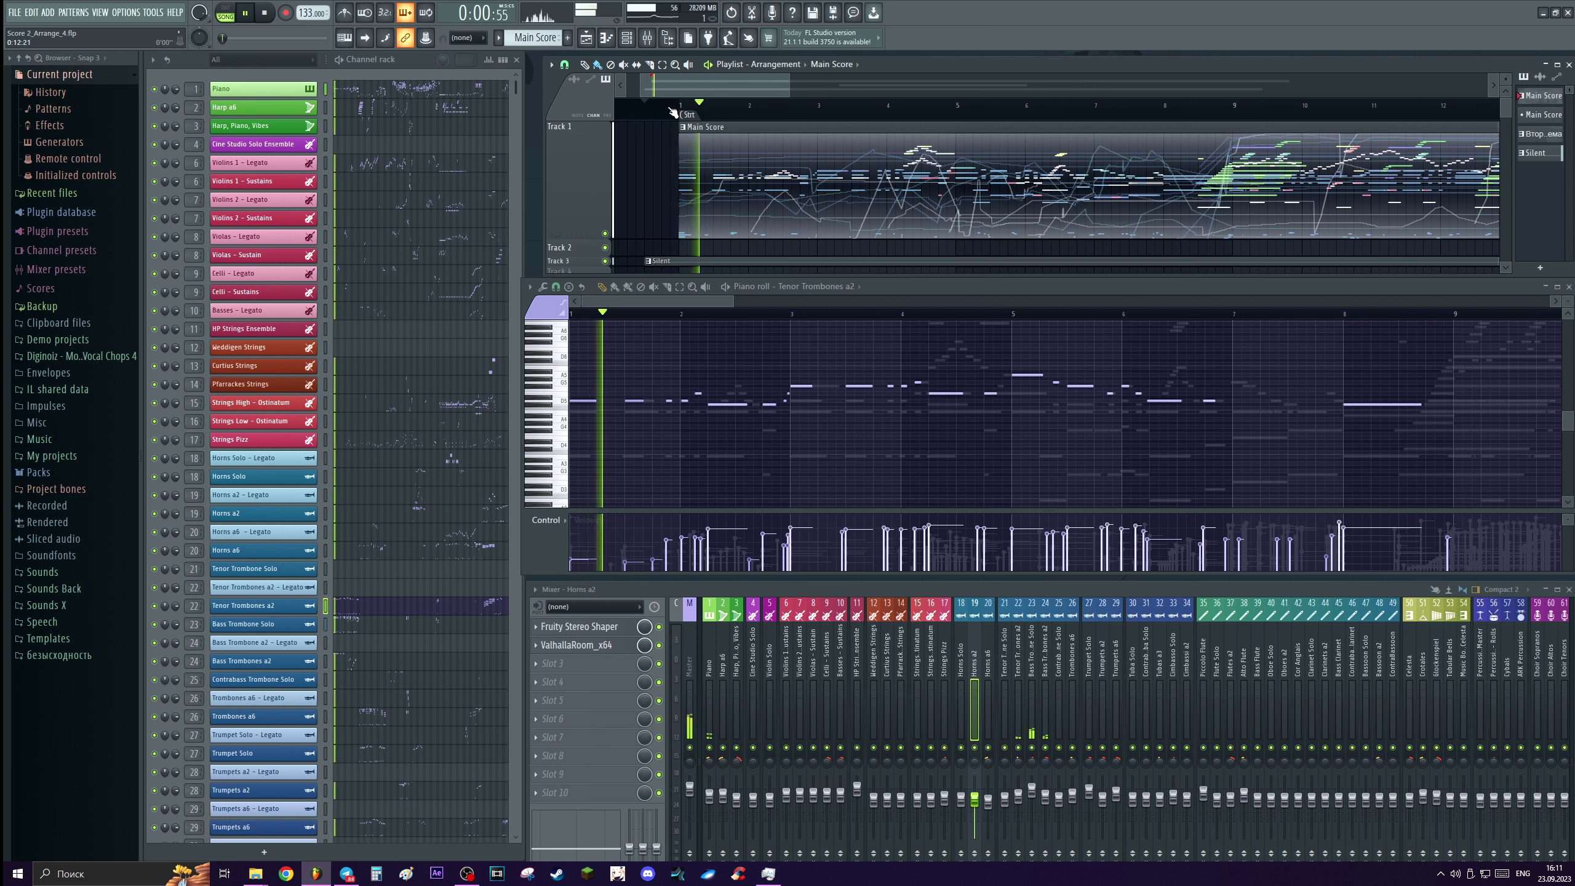
{"action": "left_click", "coordinate": [1029, 686]}
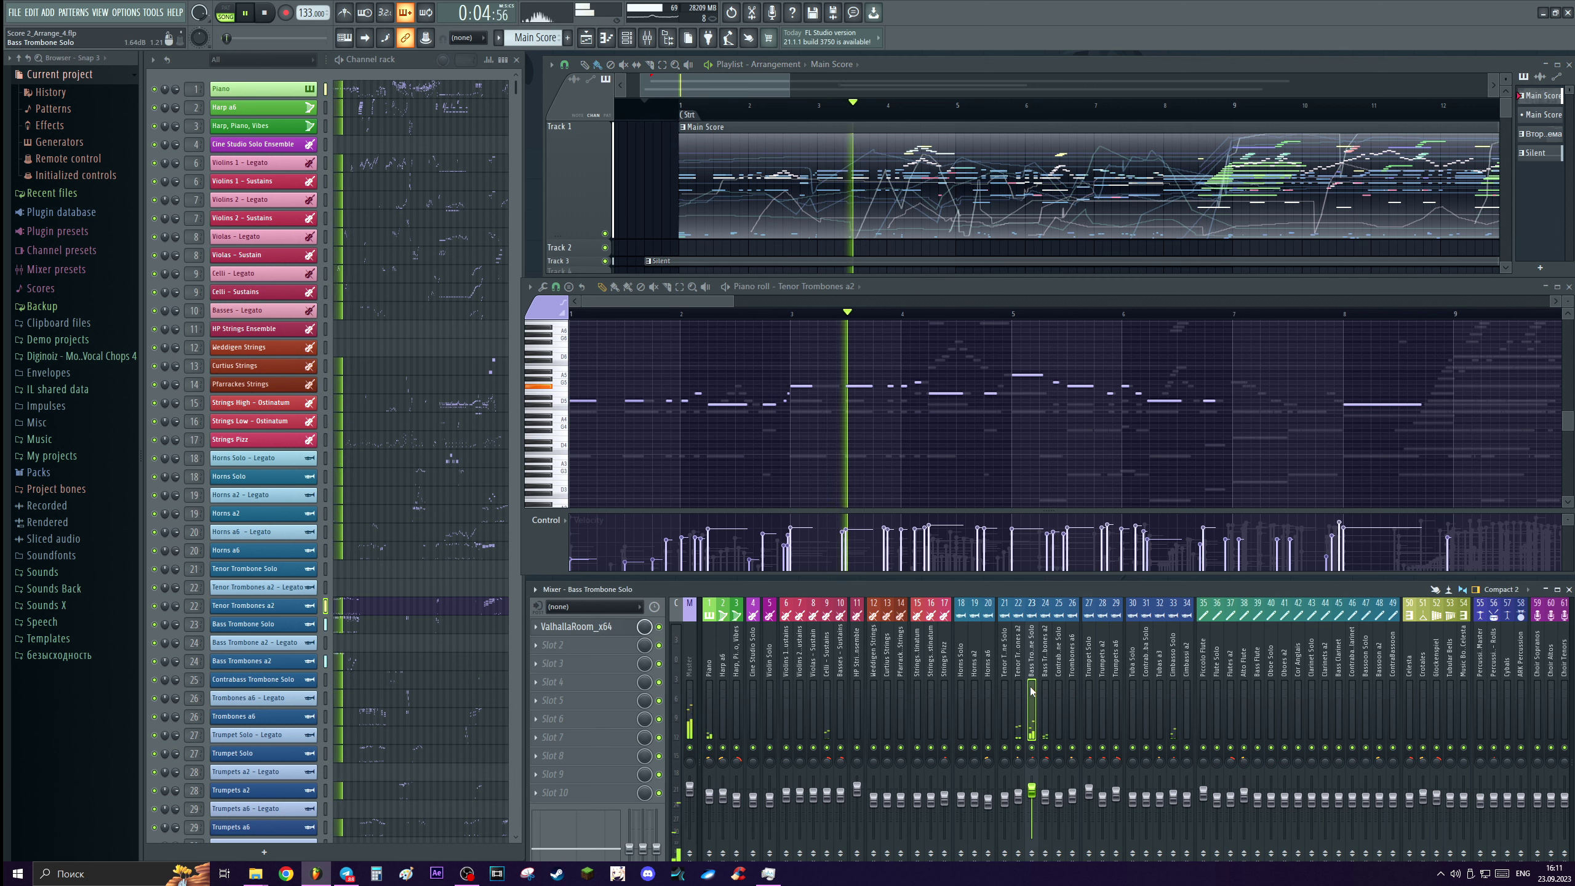
{"action": "left_click", "coordinate": [1018, 690]}
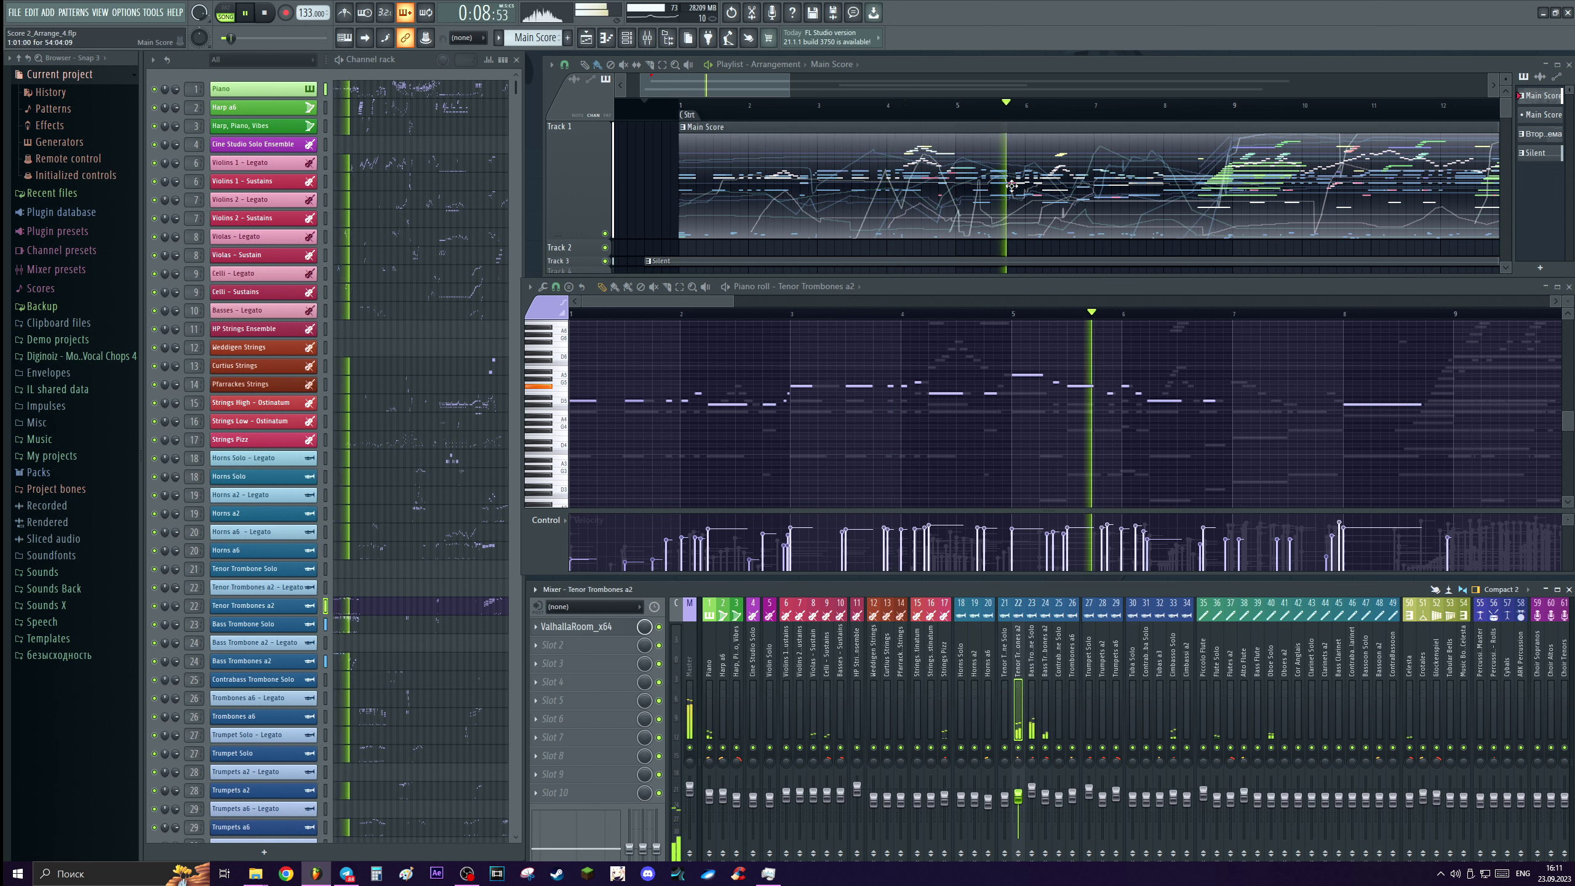
{"action": "scroll", "coordinate": [997, 108], "scroll_direction": "down", "scroll_amount": 2}
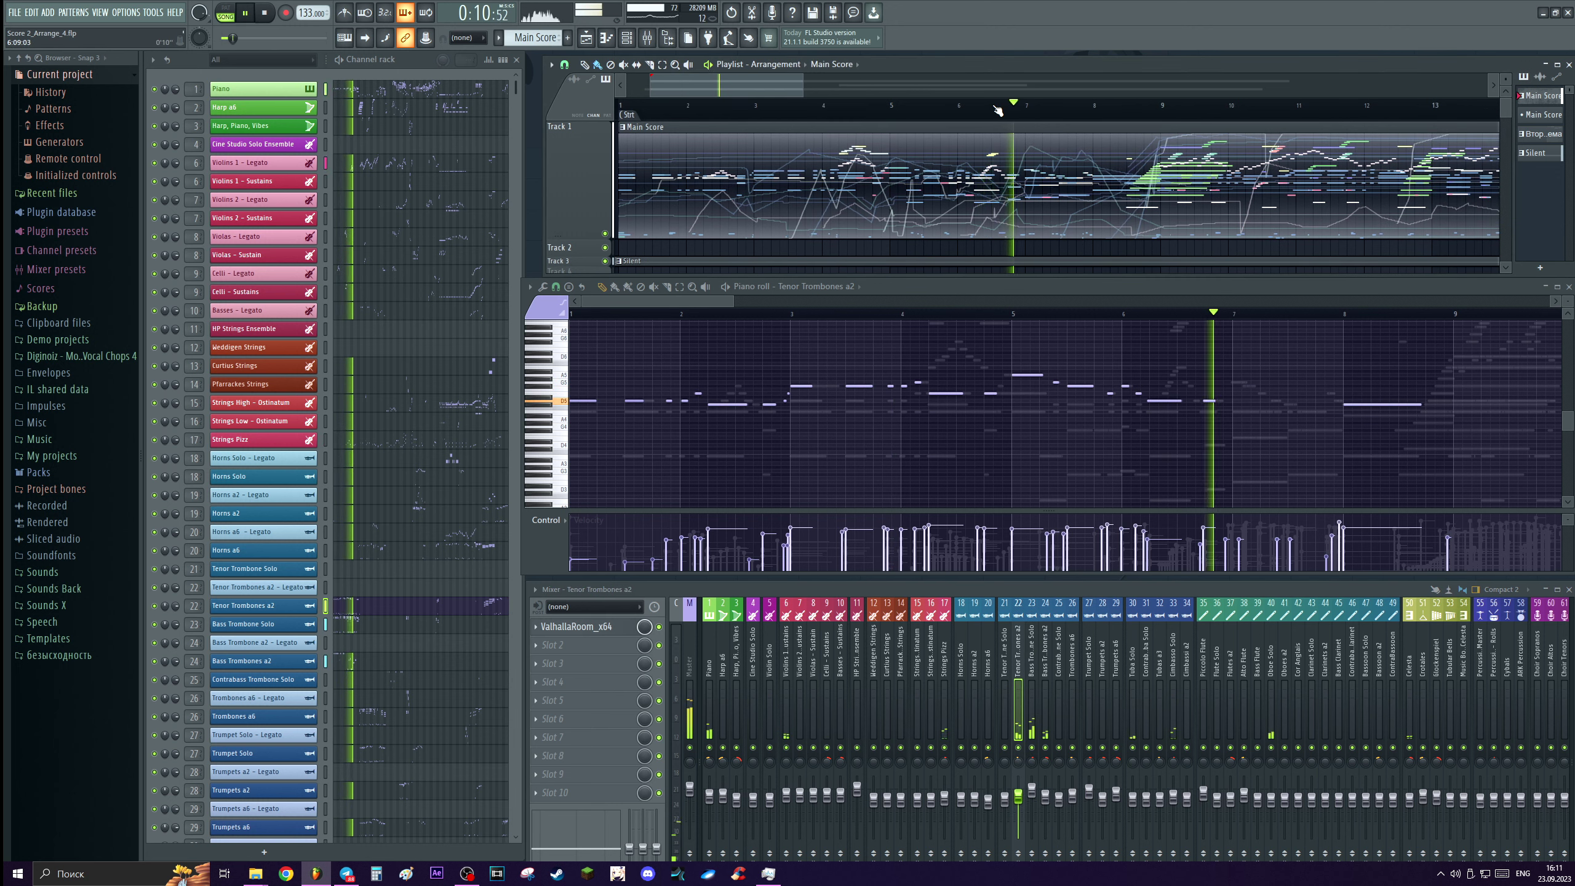
{"action": "scroll", "coordinate": [998, 108], "scroll_direction": "down", "scroll_amount": 2}
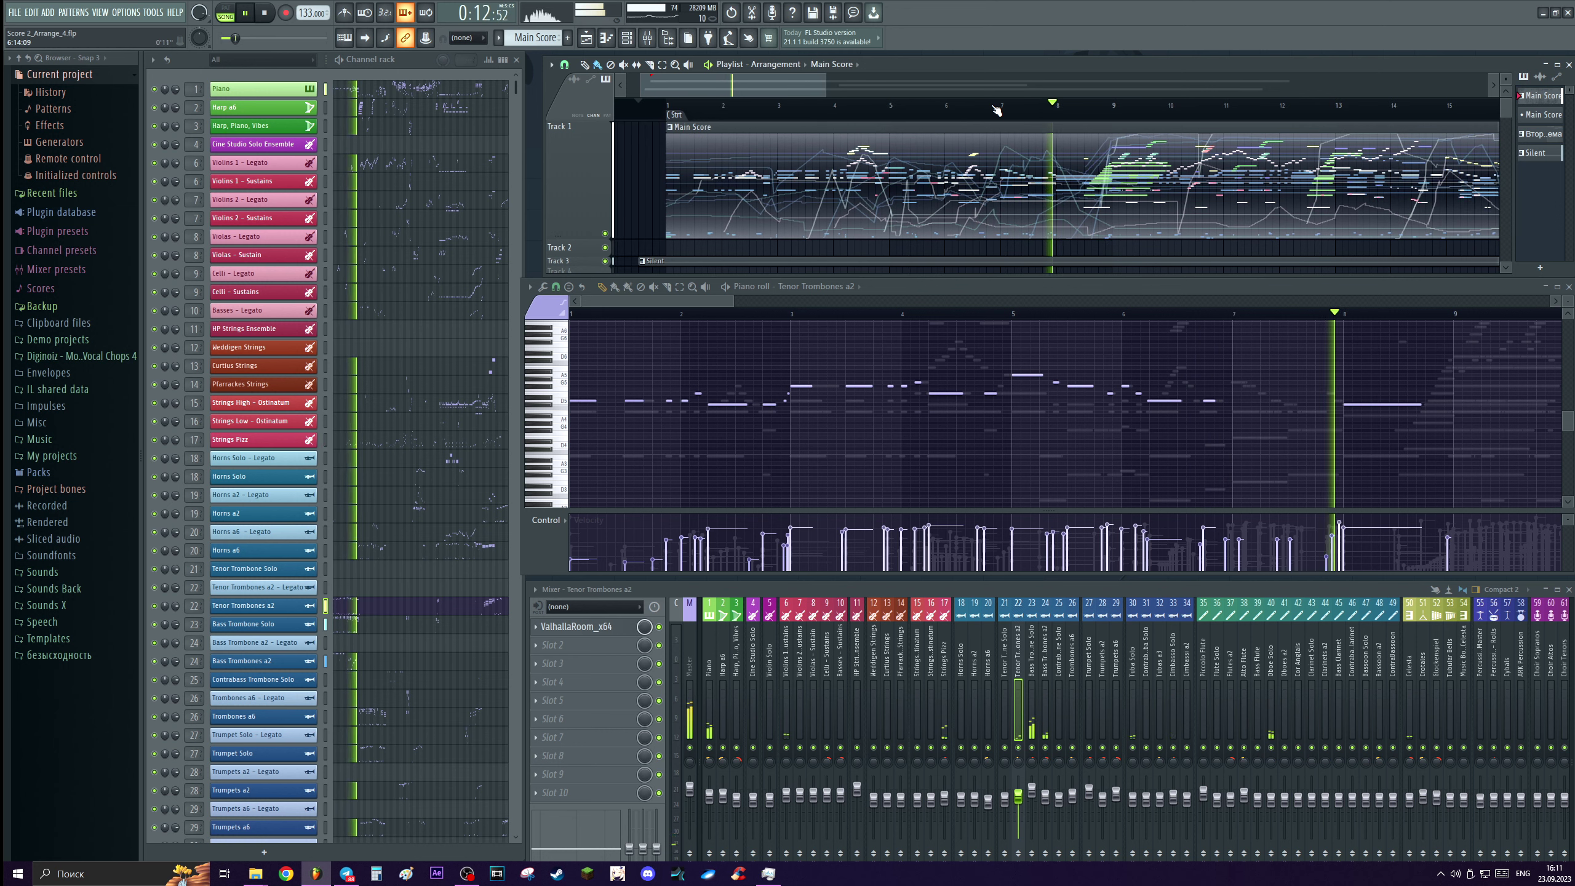
{"action": "key", "text": "space"}
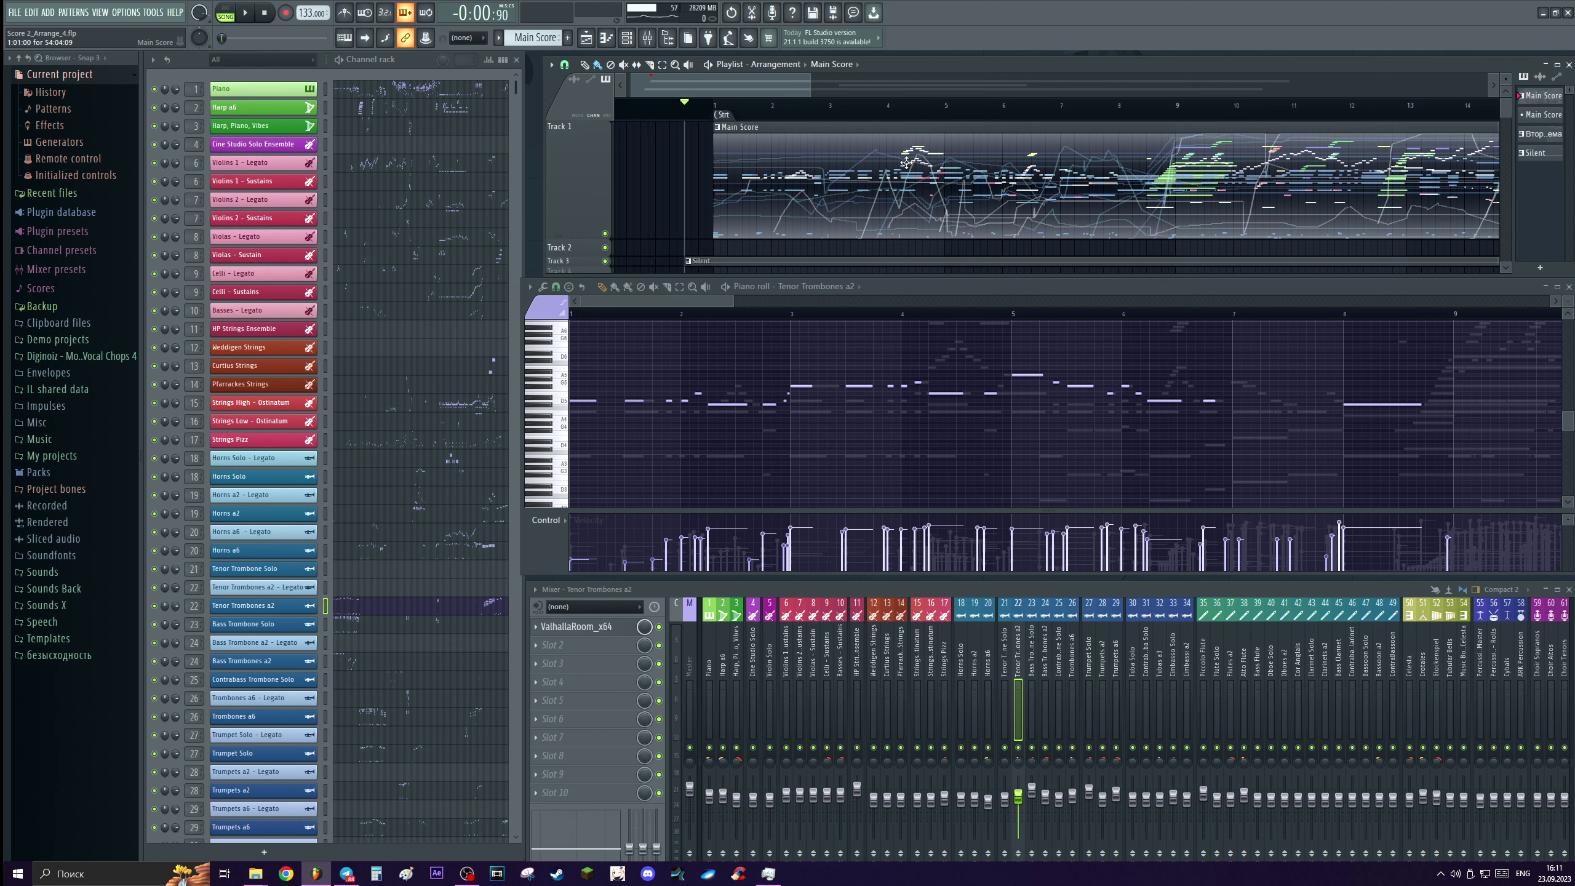
Return to the start of the score, solo the Tenor Trombones a2 mixer track and play the opening.
{"action": "left_click_drag", "start_coordinate": [903, 106], "coordinate": [921, 170]}
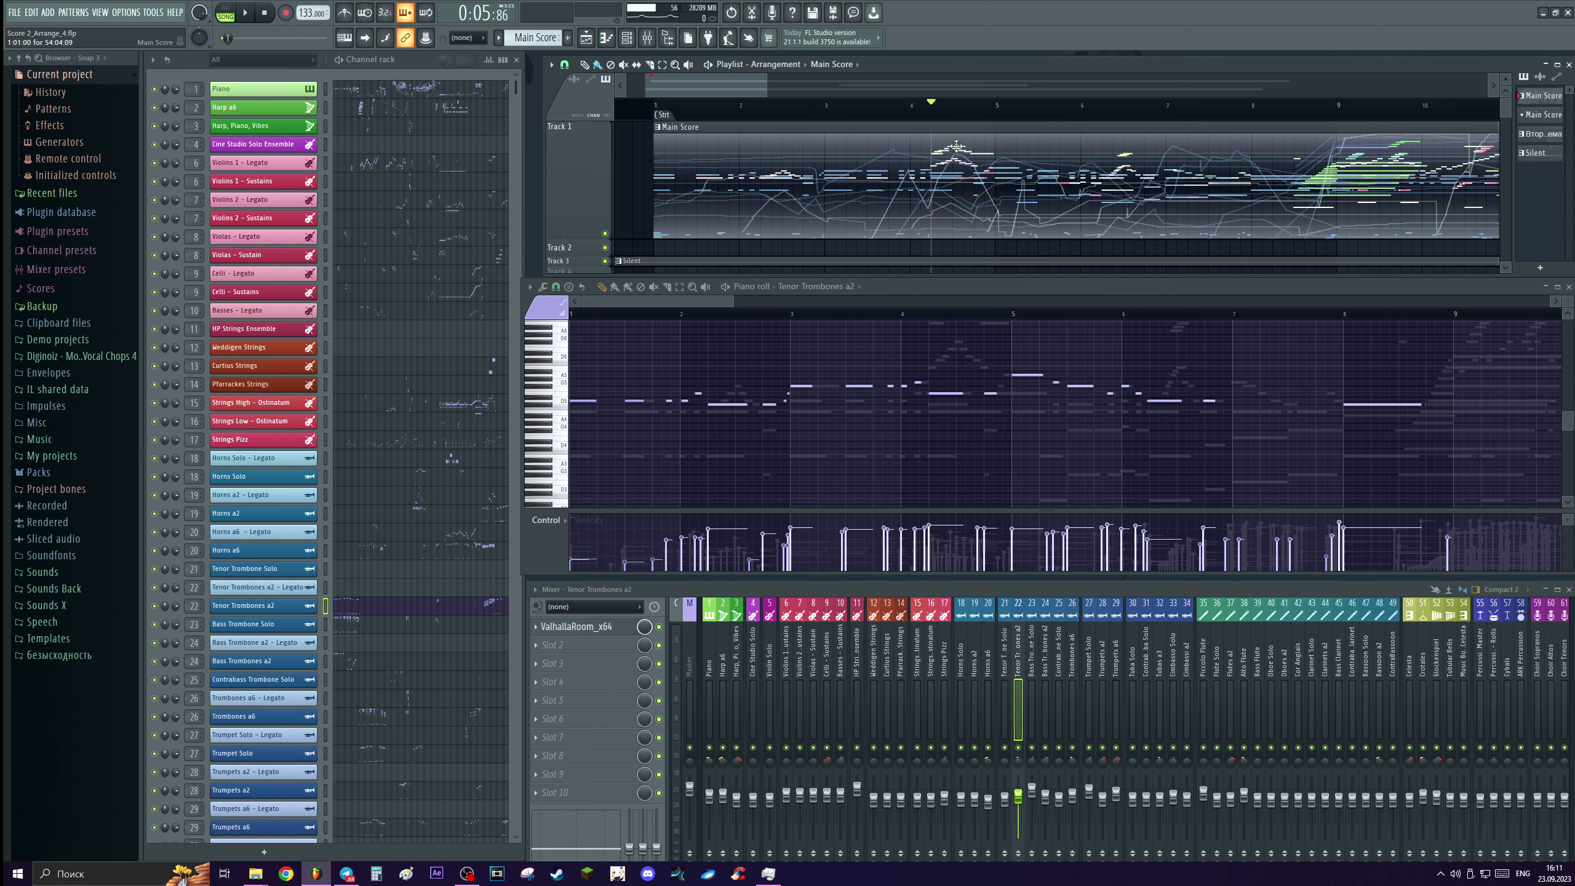
{"action": "left_click_drag", "start_coordinate": [694, 105], "coordinate": [812, 227]}
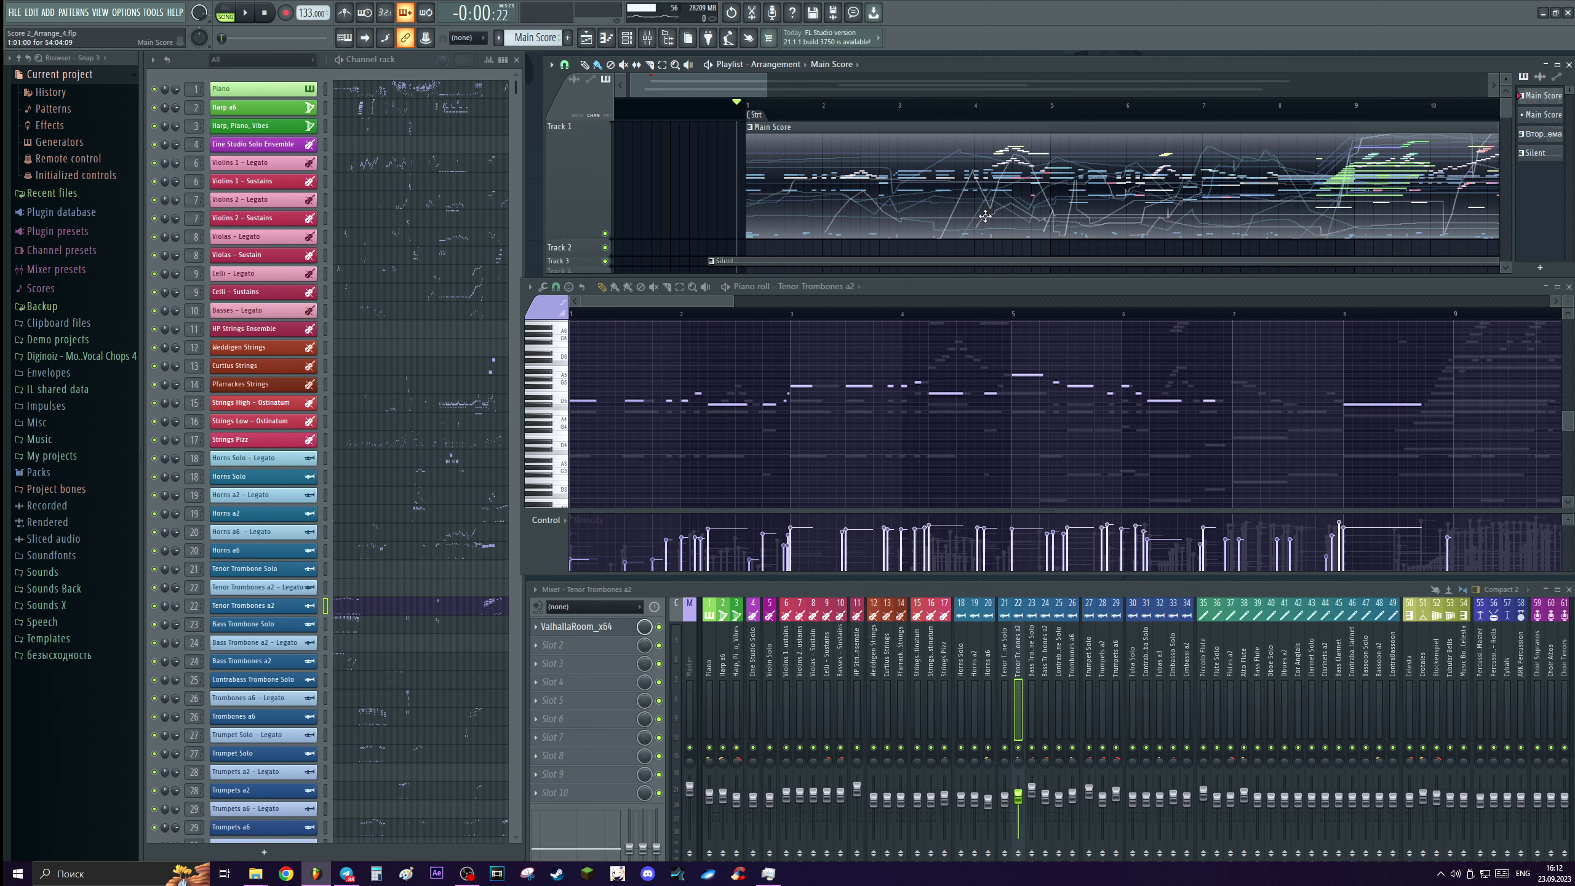
{"action": "scroll", "coordinate": [730, 109], "scroll_direction": "down", "scroll_amount": 2}
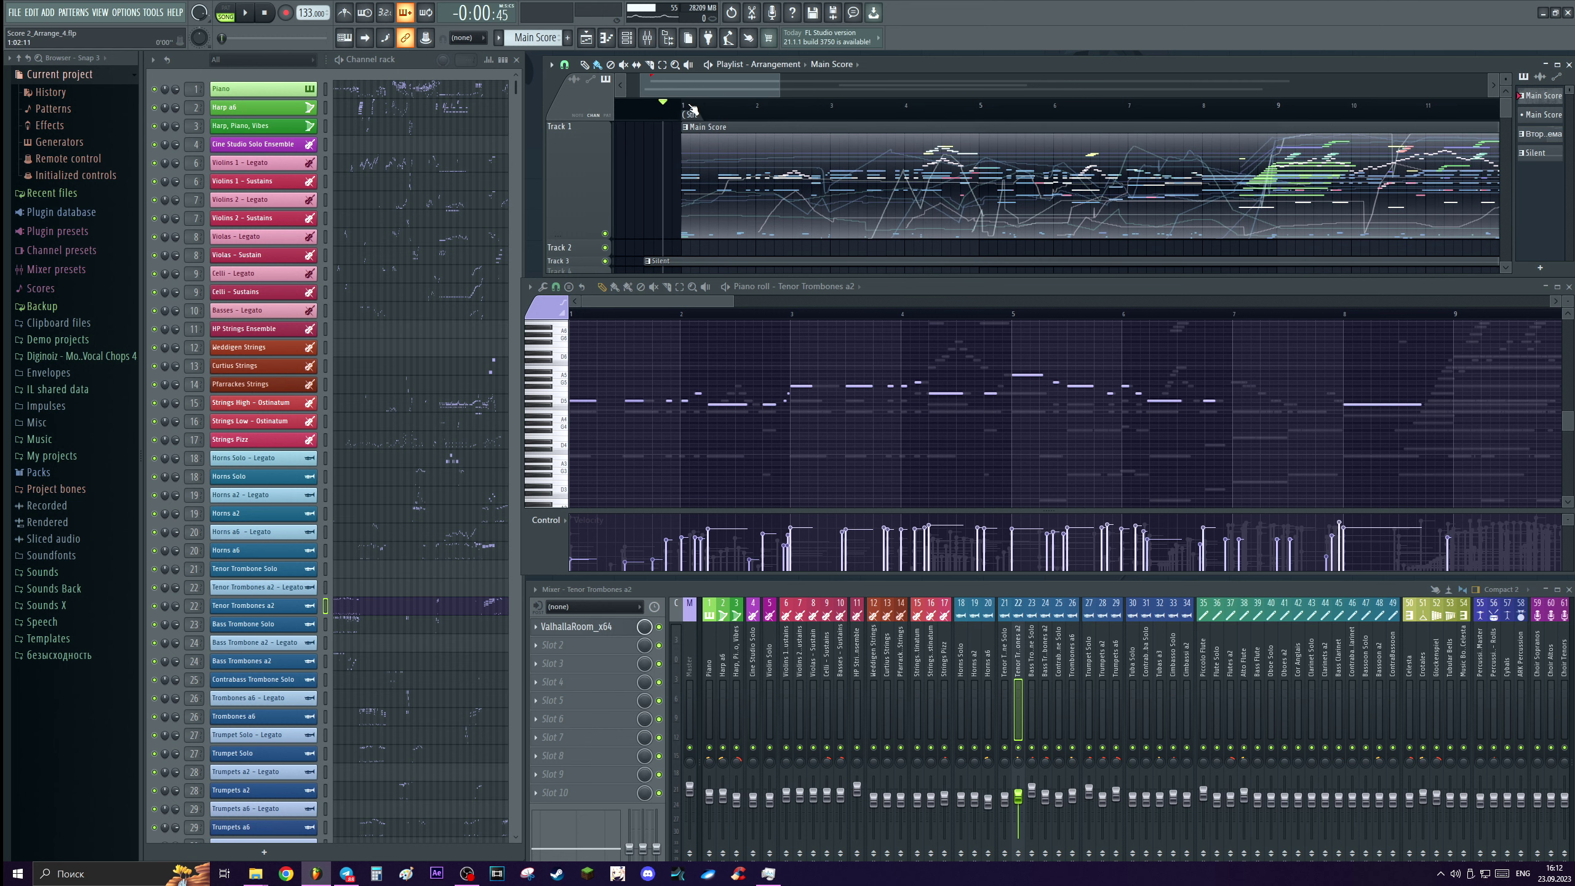
{"action": "scroll", "coordinate": [763, 127], "scroll_direction": "down", "scroll_amount": 2}
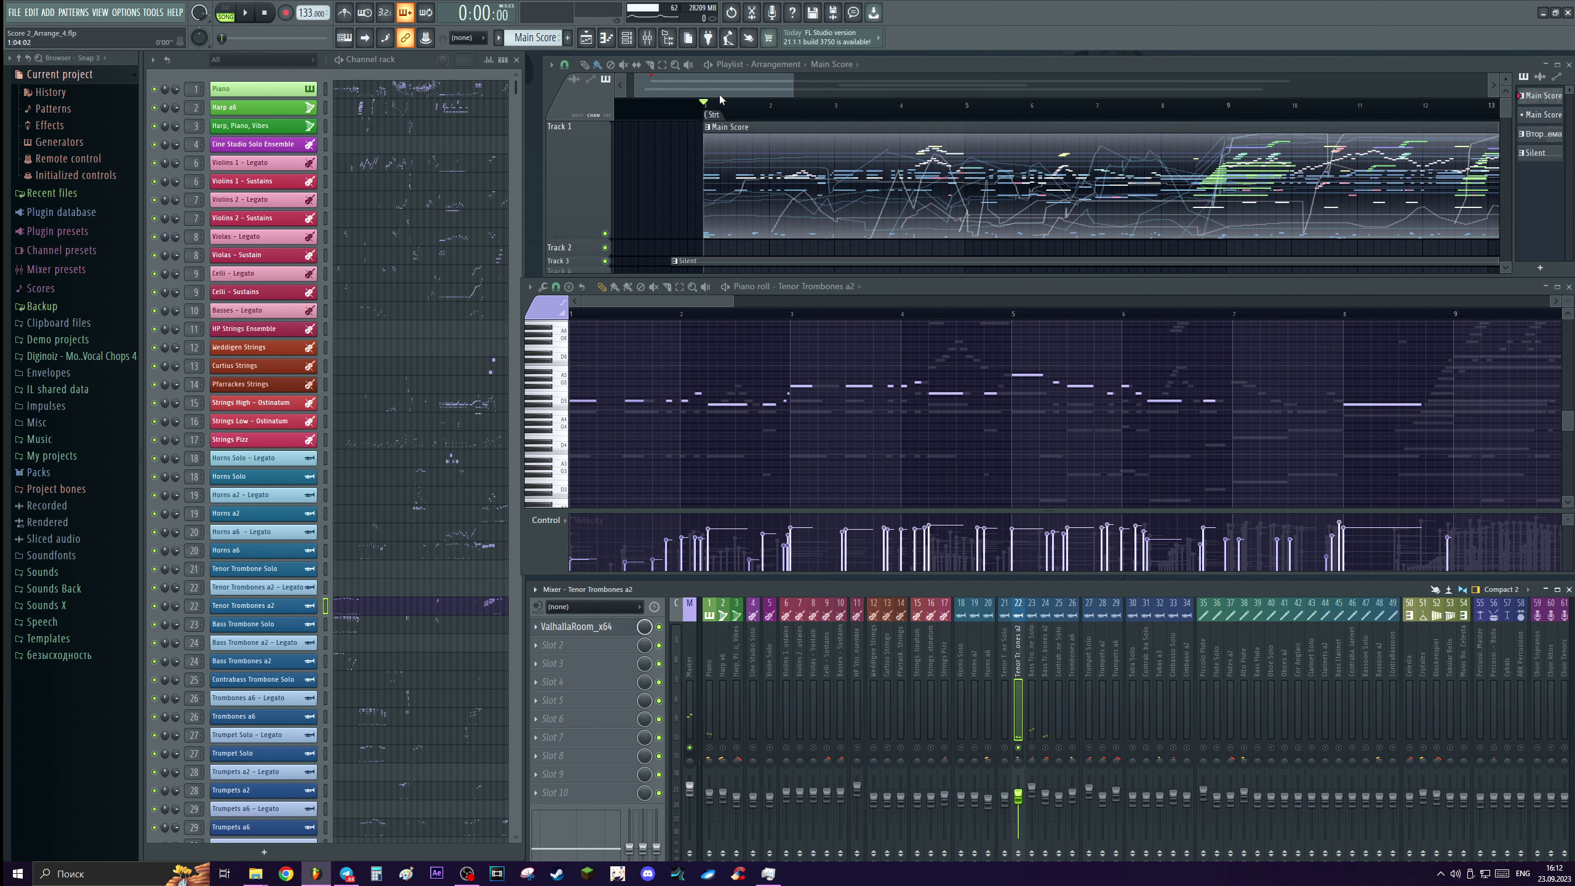
{"action": "key", "text": "space"}
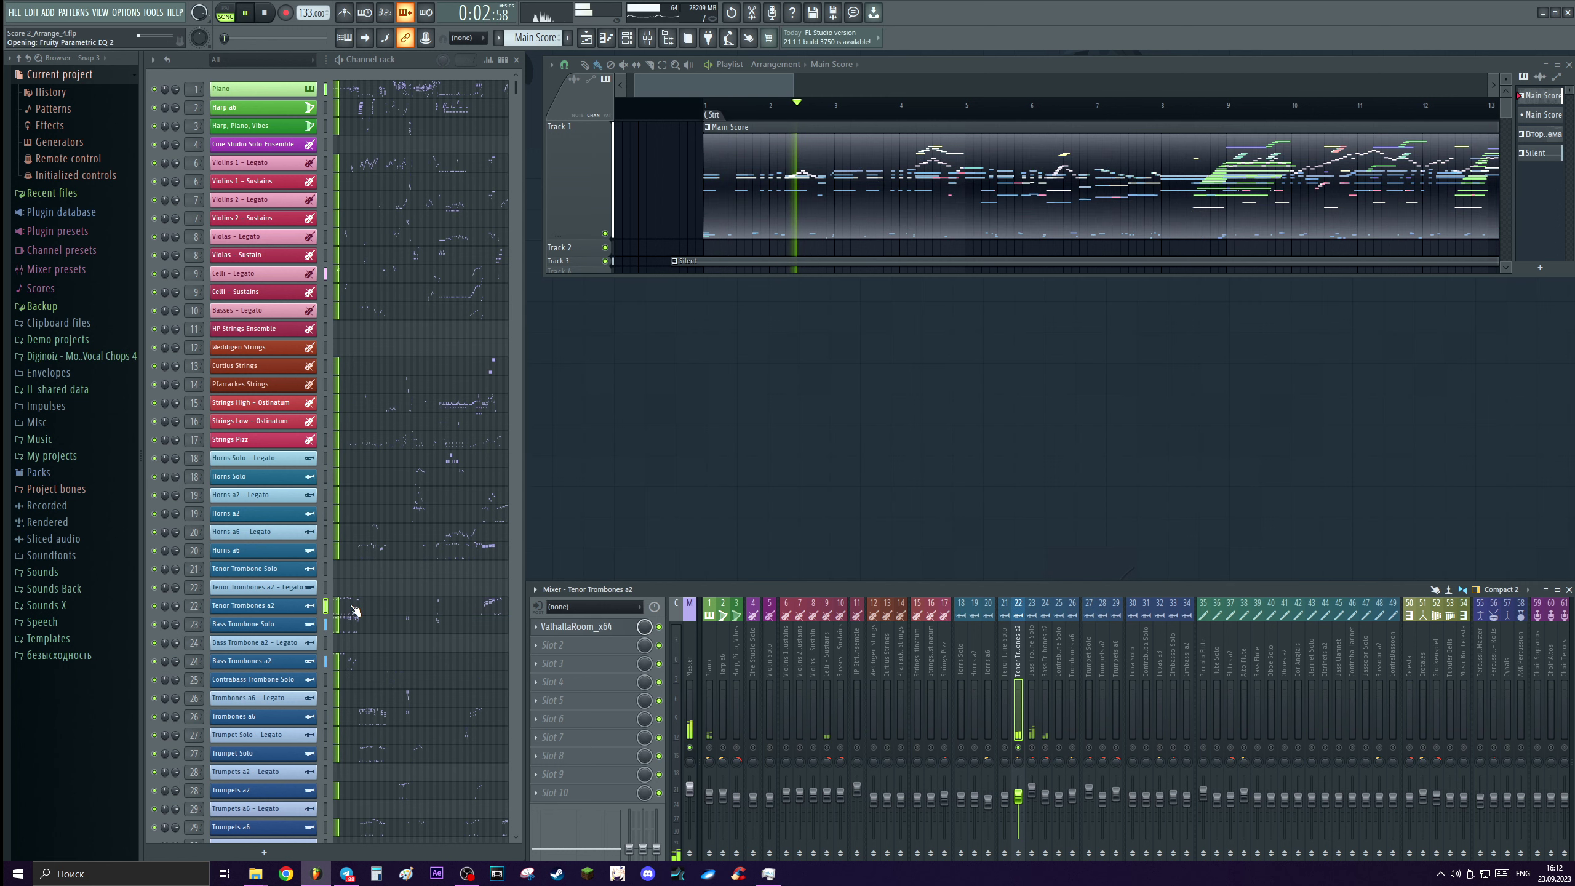
{"action": "key", "text": "space"}
Show the low keyswitch notes of Tenor Trombones a2 in the piano roll and place its Kontakt window alongside.
{"action": "left_click_drag", "start_coordinate": [645, 378], "coordinate": [714, 438]}
{"action": "scroll", "coordinate": [685, 418], "scroll_direction": "down", "scroll_amount": 10}
{"action": "scroll", "coordinate": [847, 429], "scroll_direction": "down", "scroll_amount": 2}
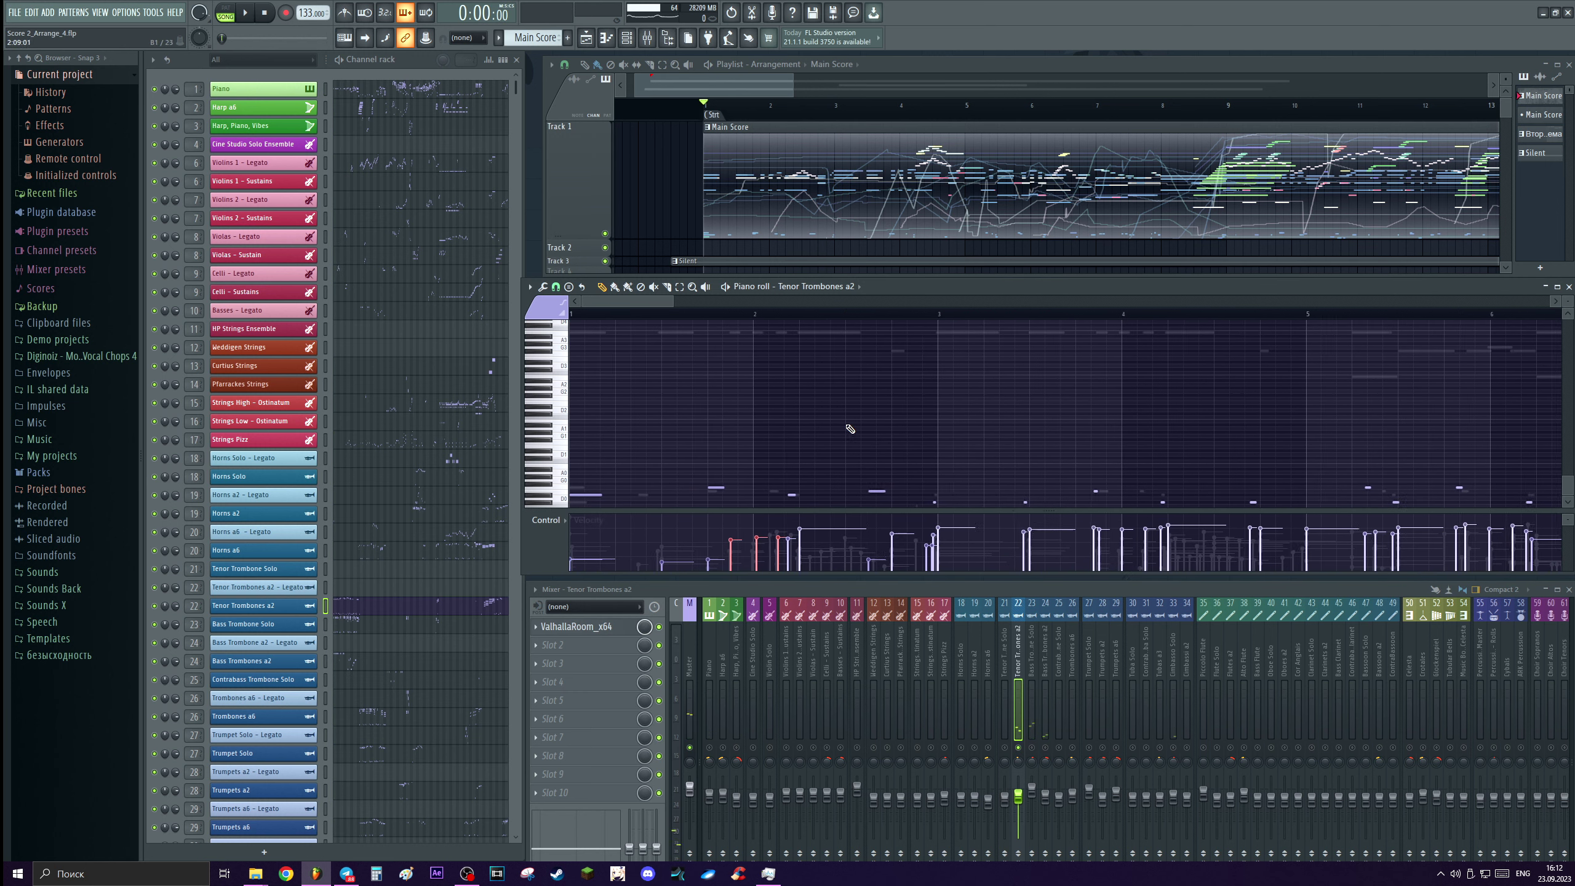
{"action": "left_click_drag", "start_coordinate": [1200, 449], "coordinate": [642, 513]}
{"action": "left_click", "coordinate": [567, 496]}
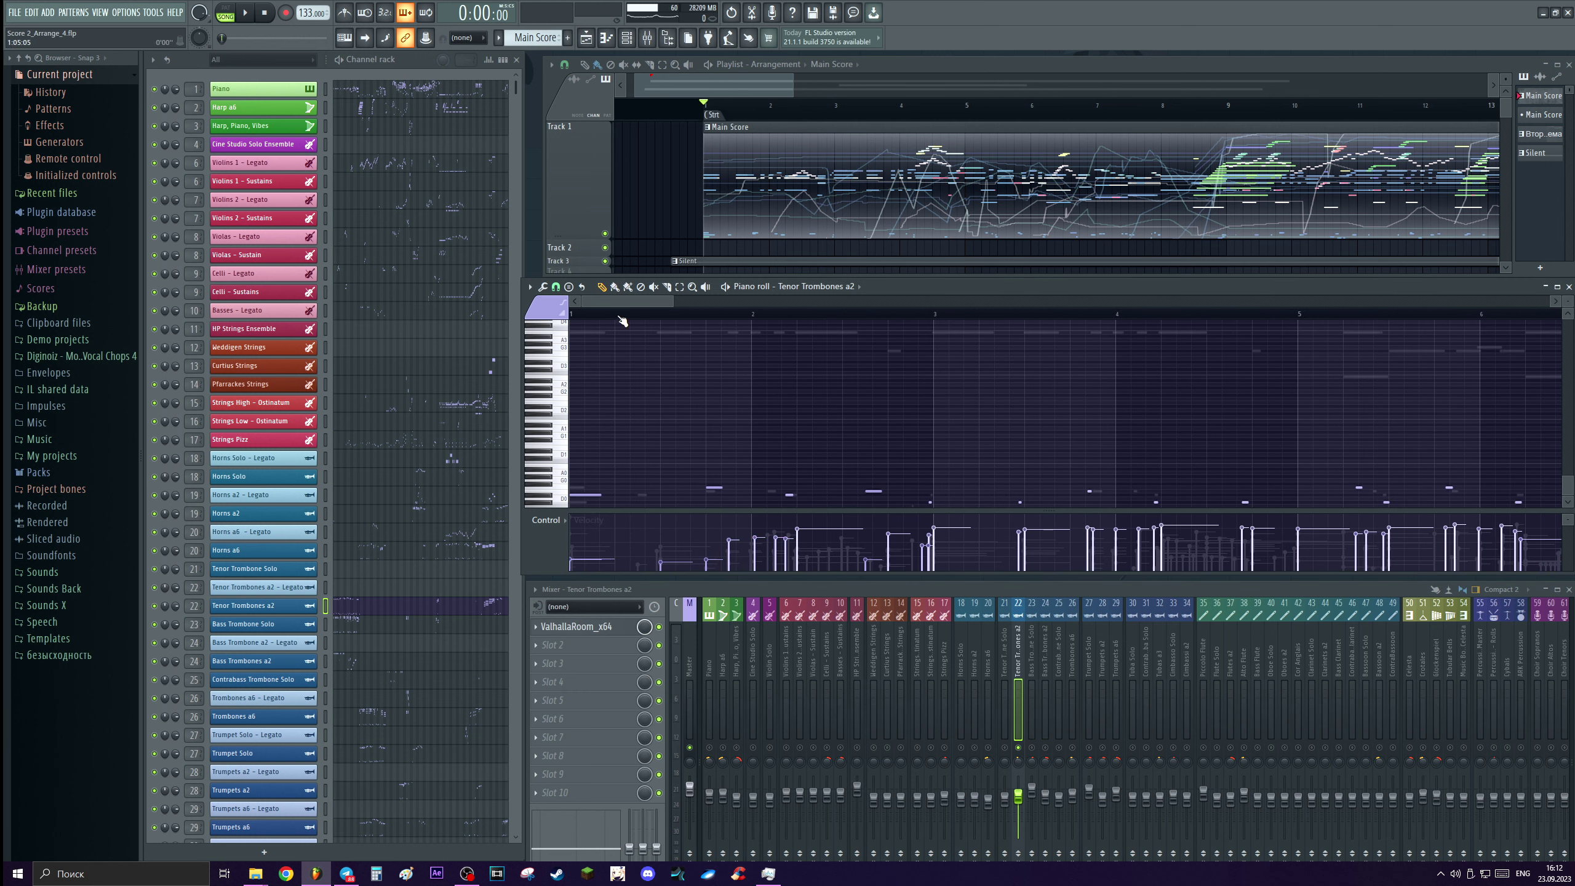
{"action": "left_click", "coordinate": [820, 286]}
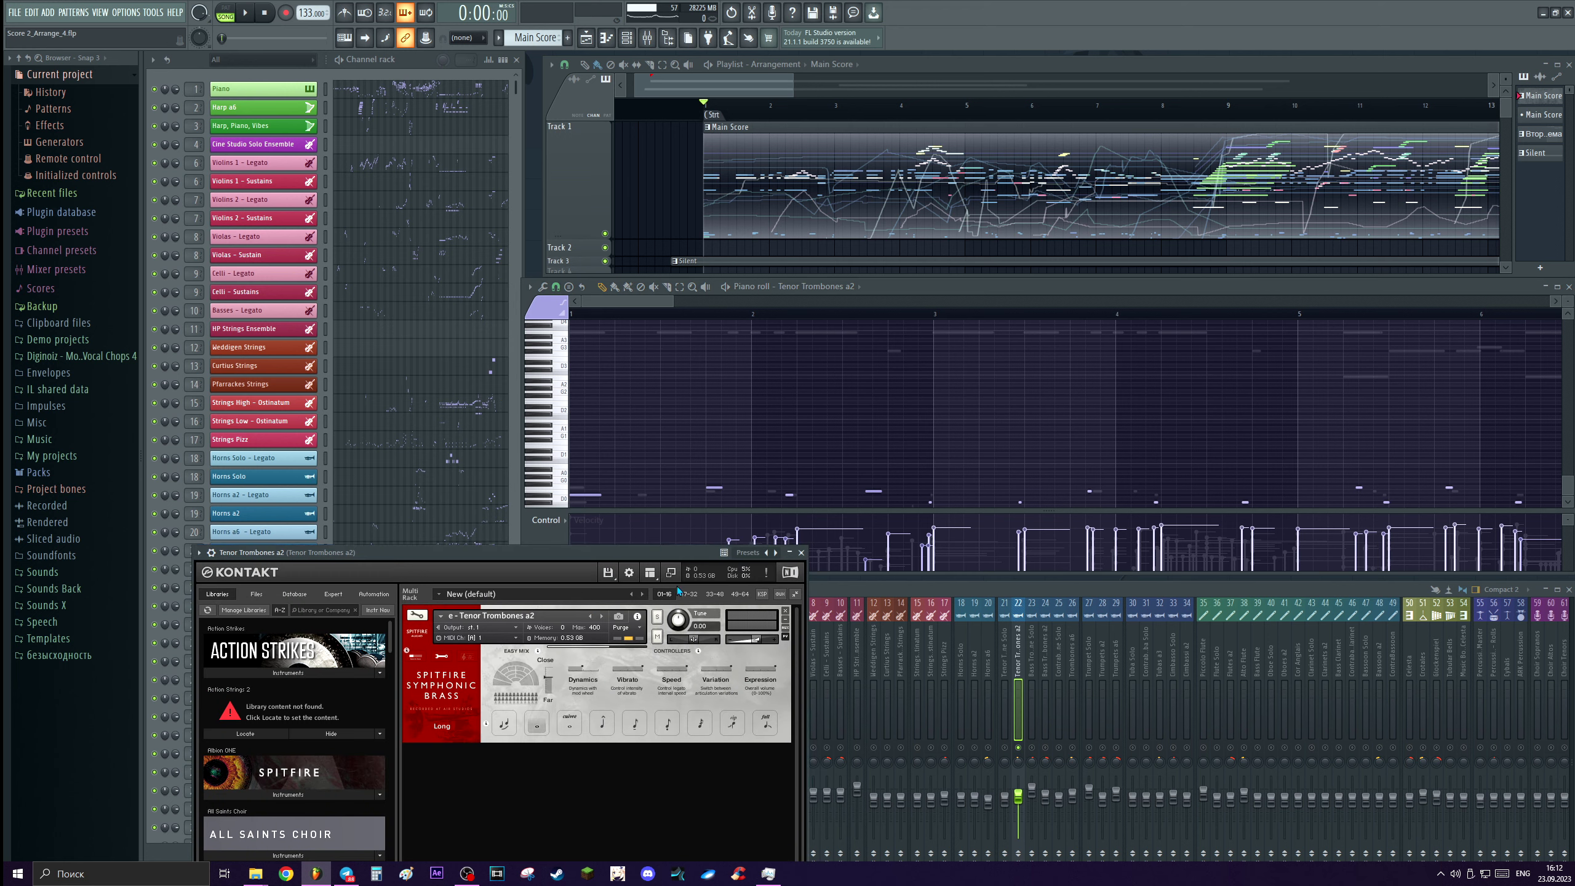
{"action": "left_click_drag", "start_coordinate": [458, 554], "coordinate": [403, 357]}
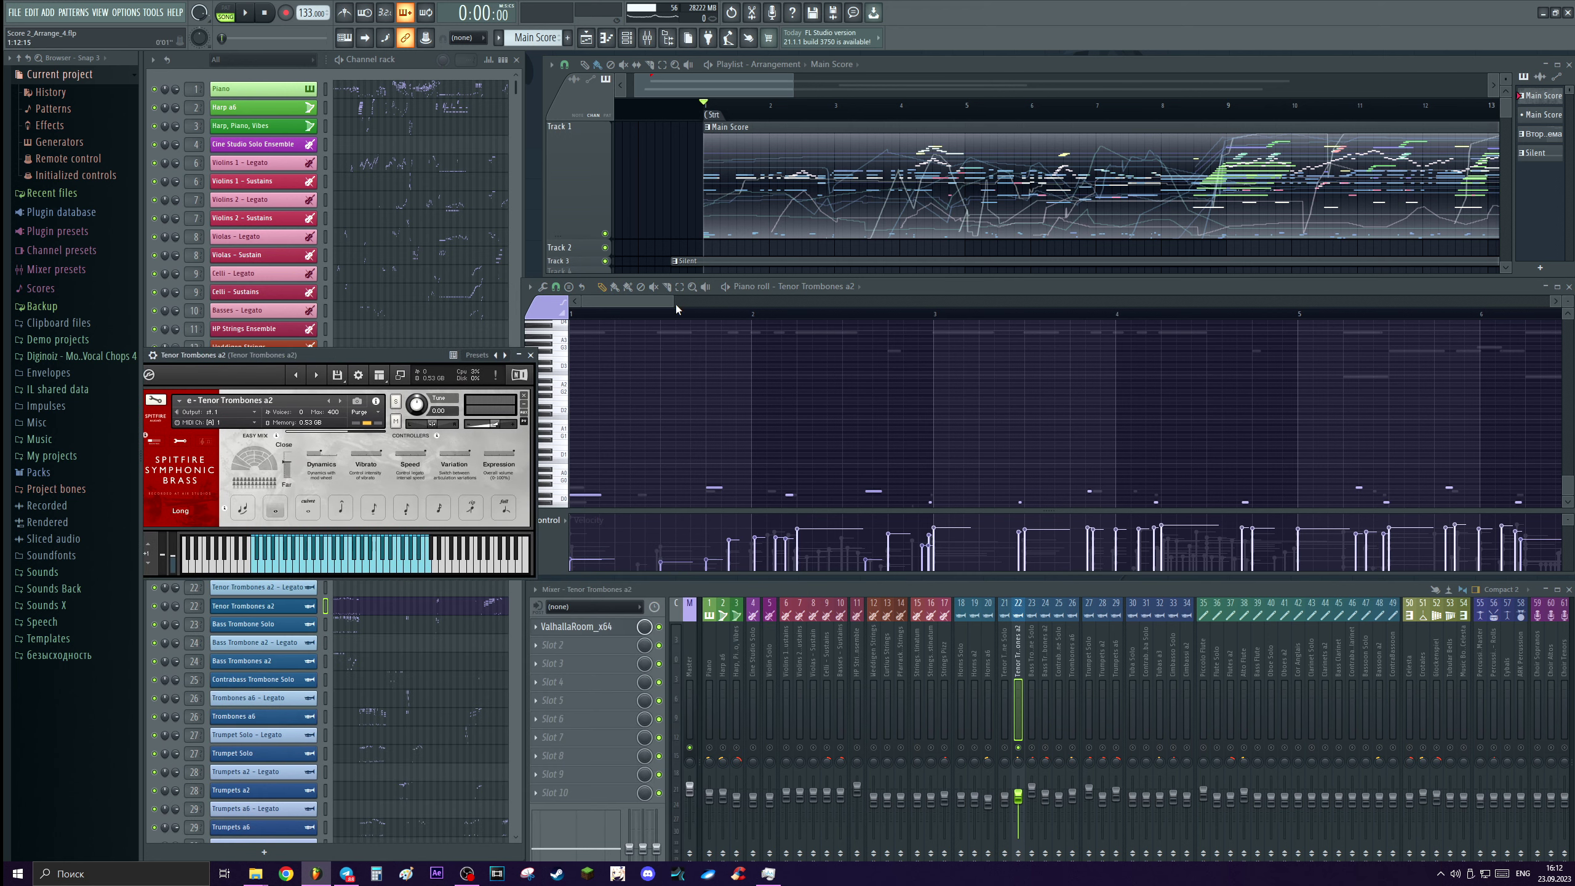
{"action": "left_click_drag", "start_coordinate": [522, 282], "coordinate": [544, 282]}
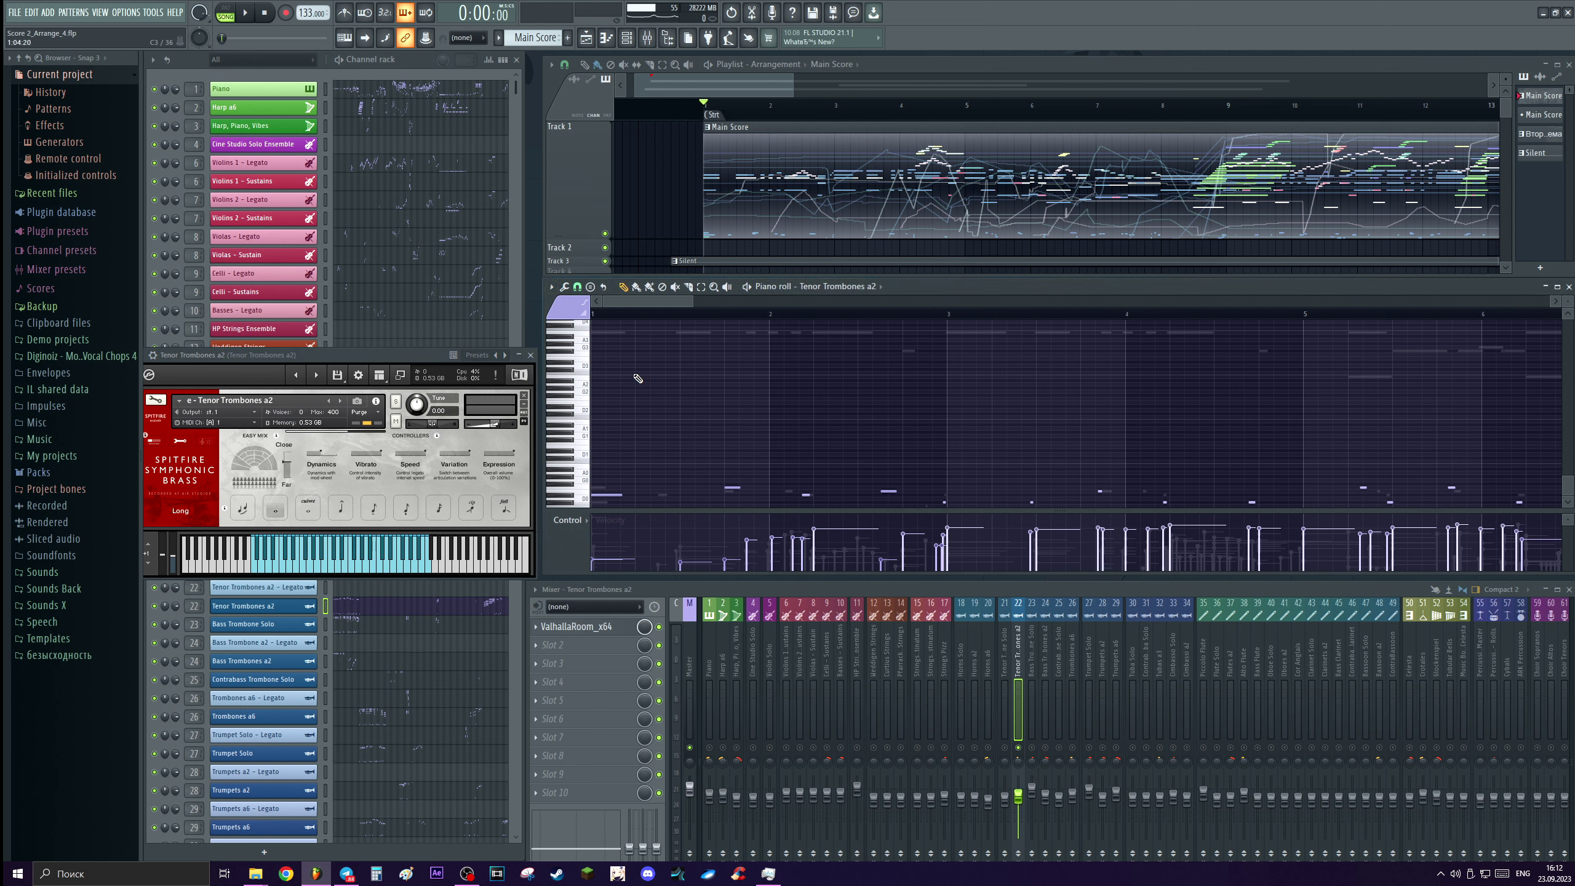
Try moving the first keyswitch note lower, and play the opening while watching the articulation selected in Kontakt.
{"action": "key", "text": "space"}
{"action": "left_click", "coordinate": [341, 514]}
{"action": "left_click_drag", "start_coordinate": [599, 494], "coordinate": [597, 504]}
{"action": "key", "text": "ctrl+z"}
{"action": "key", "text": "space"}
{"action": "key", "text": "space"}
{"action": "key", "text": "space"}
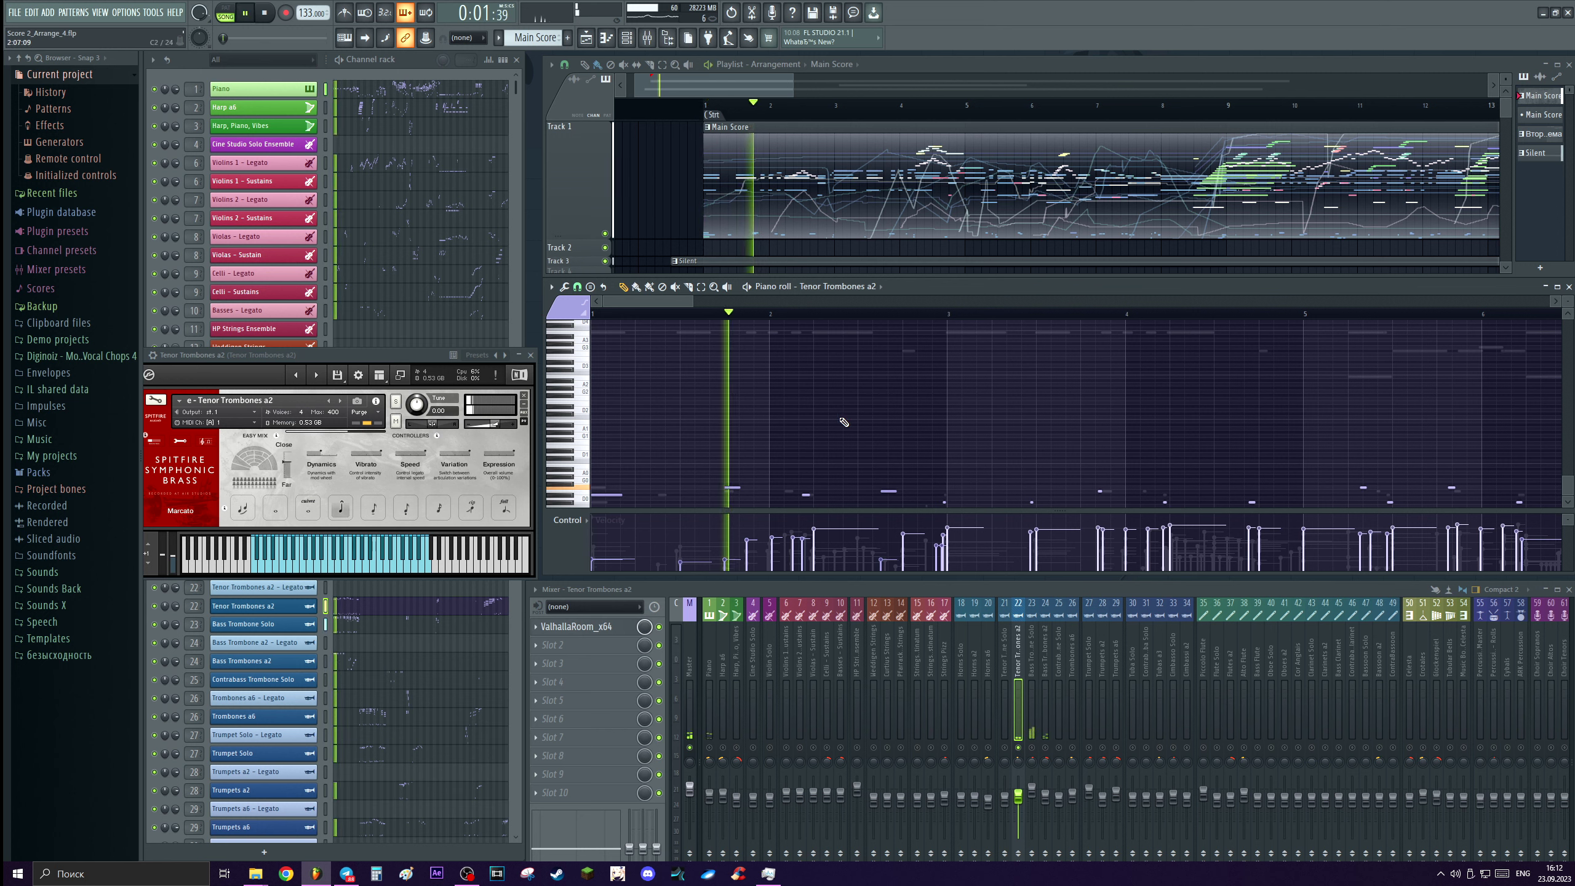
{"action": "key", "text": "space"}
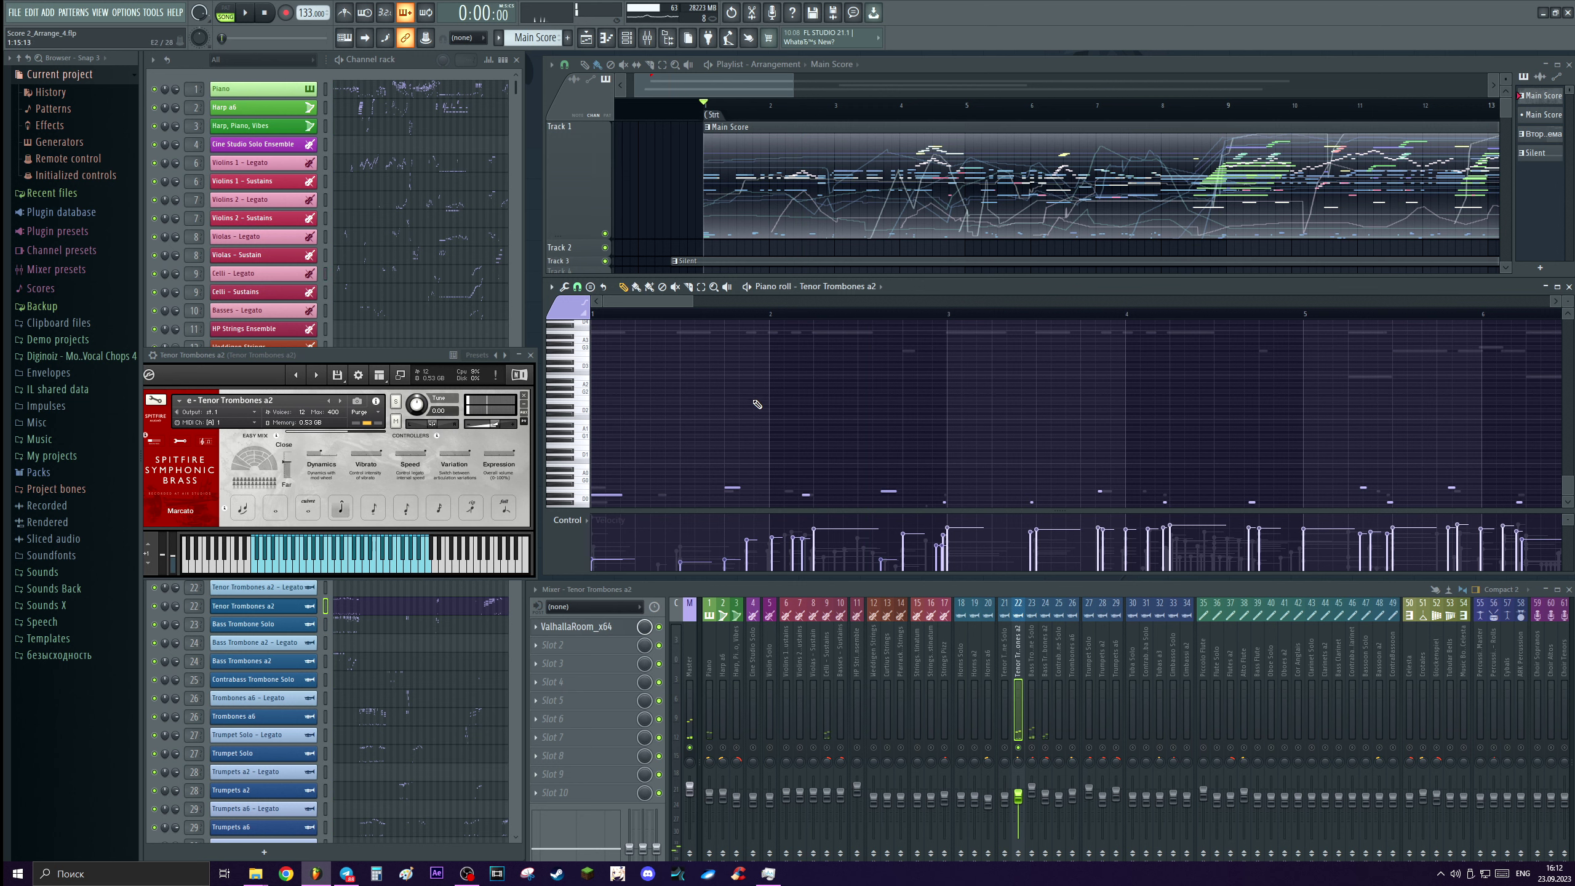
Set the playhead to 0:01:57 and try adding a keyswitch note below the one before bar 2 to trigger Tenuto.
{"action": "scroll", "coordinate": [772, 120], "scroll_direction": "up", "scroll_amount": 3}
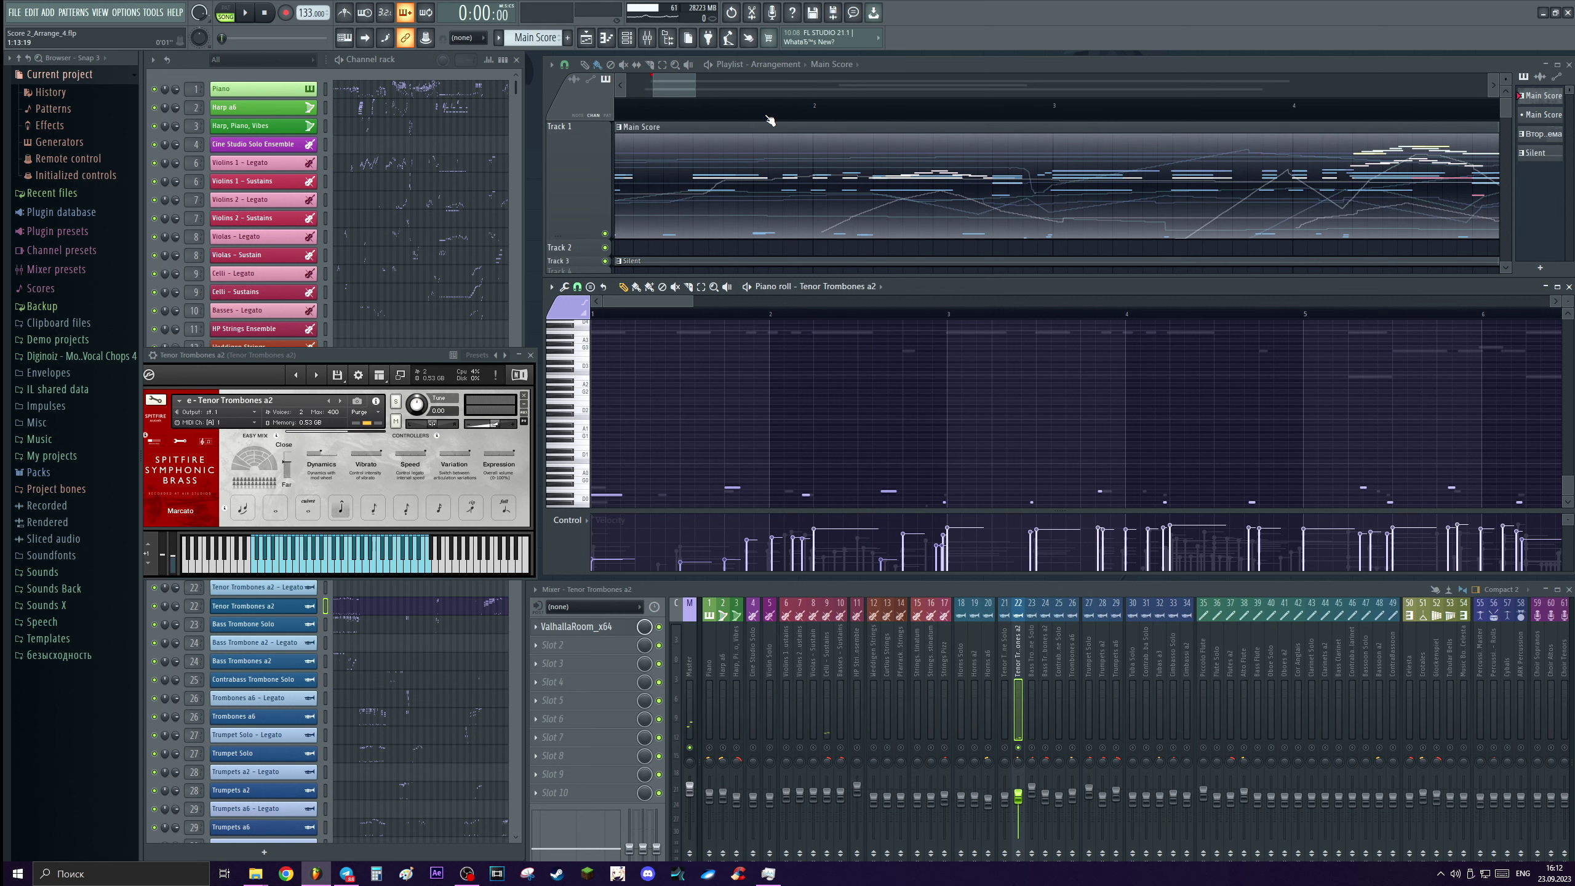
{"action": "scroll", "coordinate": [762, 117], "scroll_direction": "down", "scroll_amount": 2}
{"action": "left_click", "coordinate": [748, 111]}
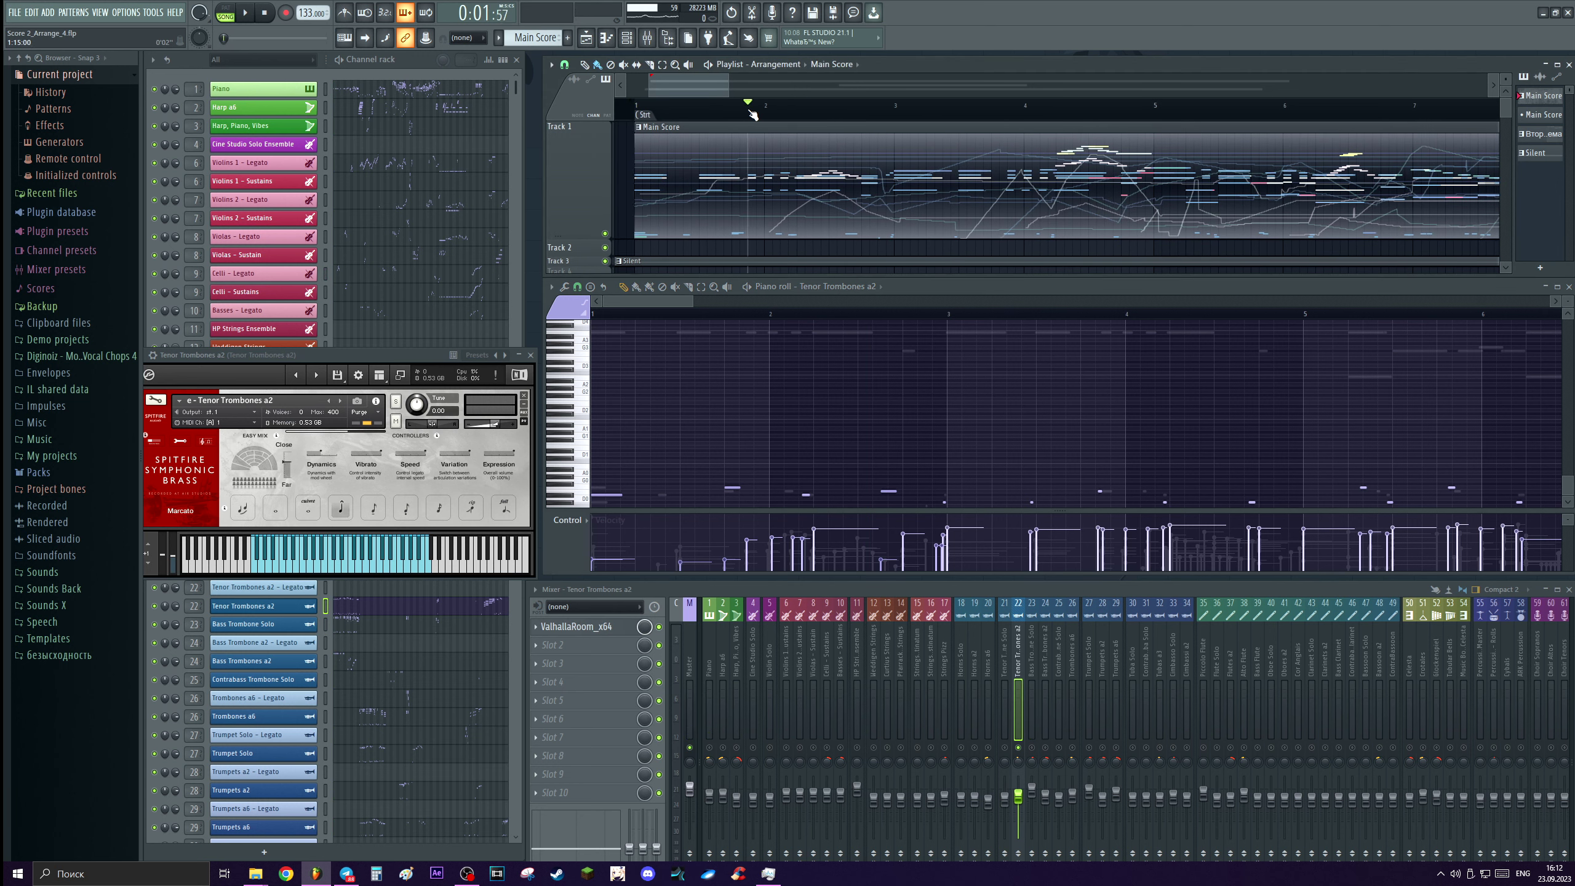
{"action": "left_click", "coordinate": [732, 494]}
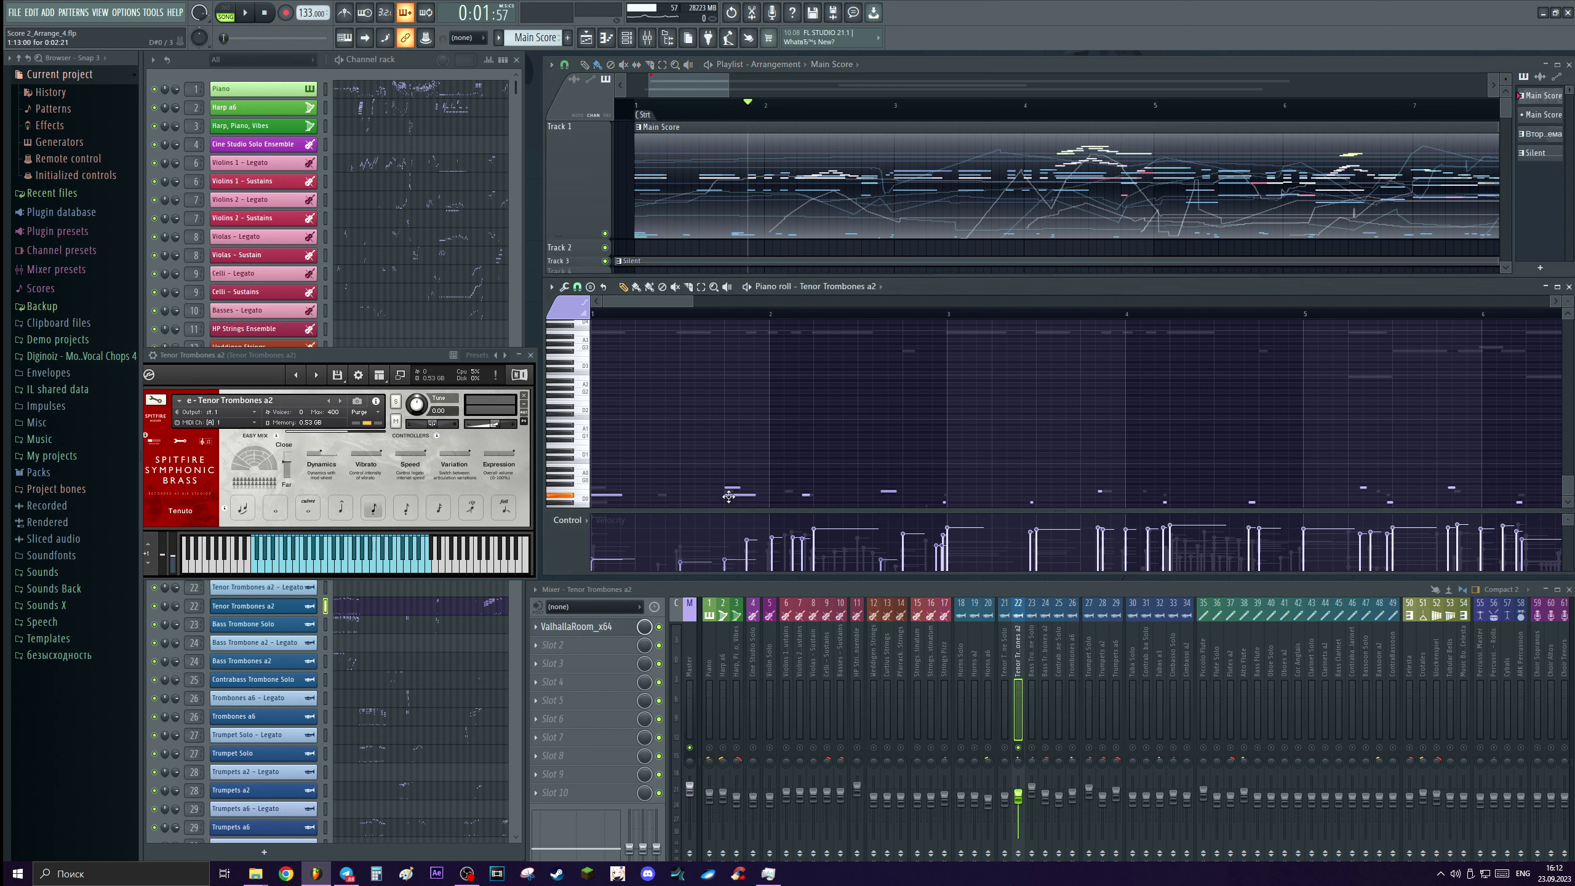
{"action": "key", "text": "ctrl+z"}
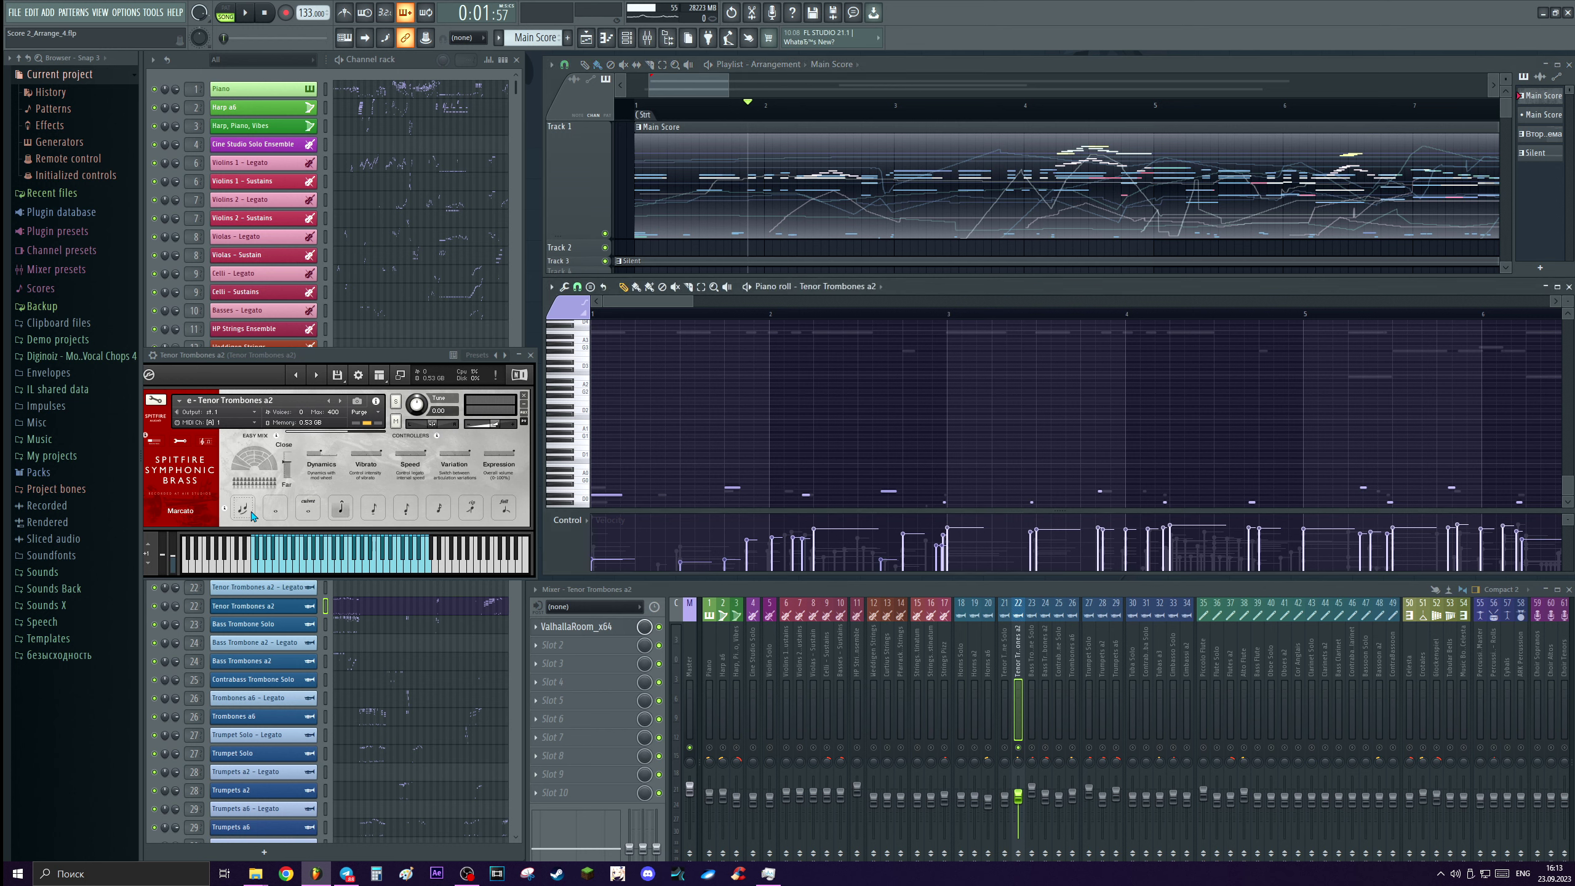
Place the playhead at 0:01:46, near the keyswitch before bar 2, and reposition the Kontakt window beside the piano roll.
{"action": "scroll", "coordinate": [799, 312], "scroll_direction": "down", "scroll_amount": 2}
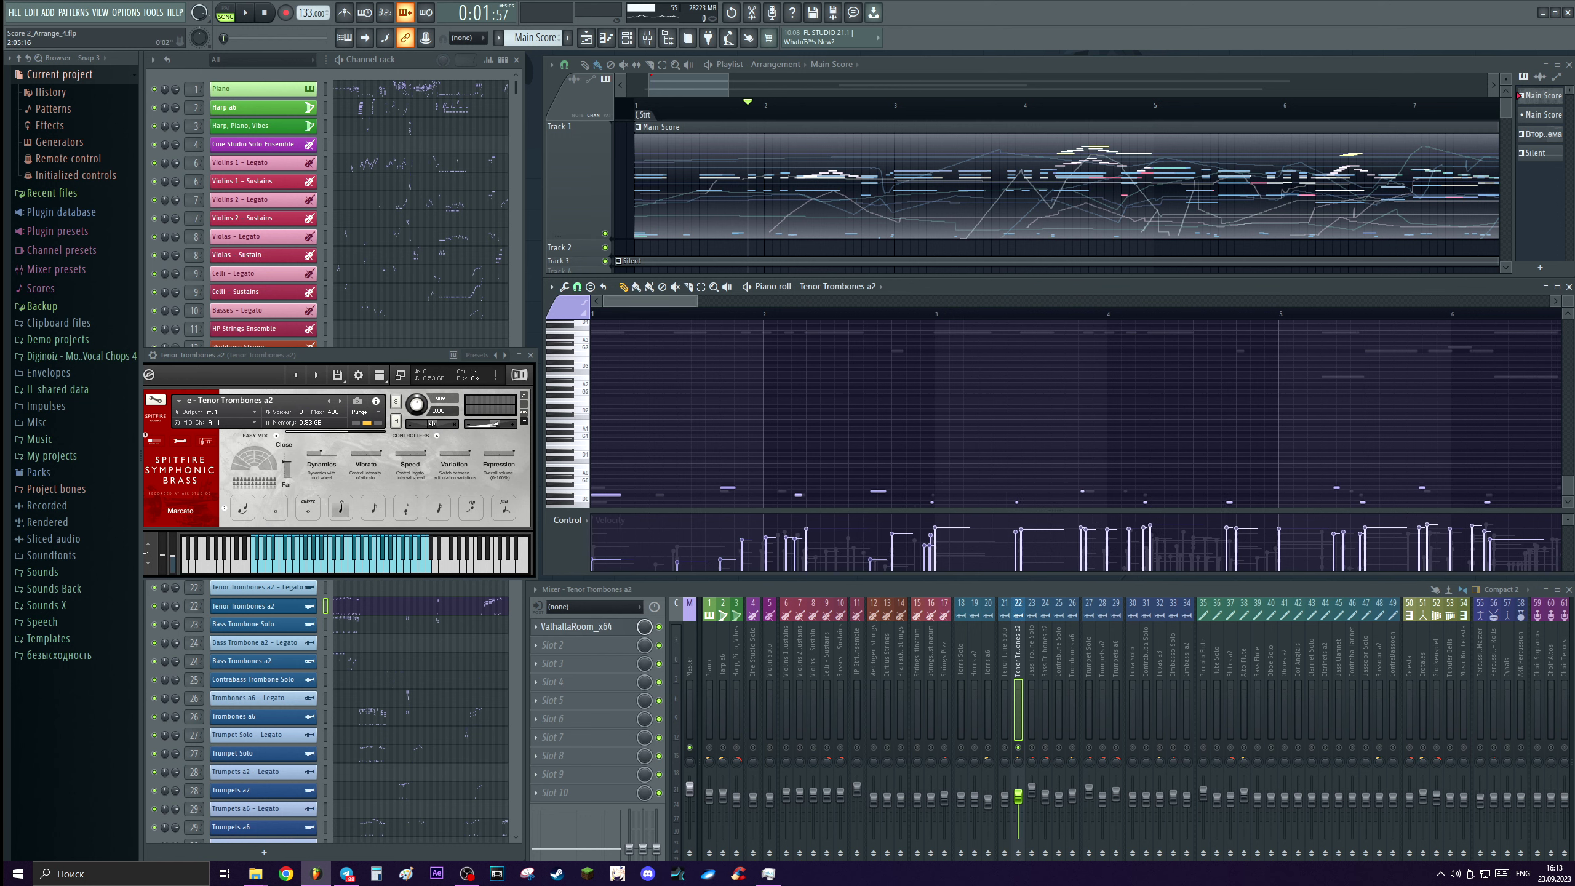
{"action": "left_click", "coordinate": [715, 318]}
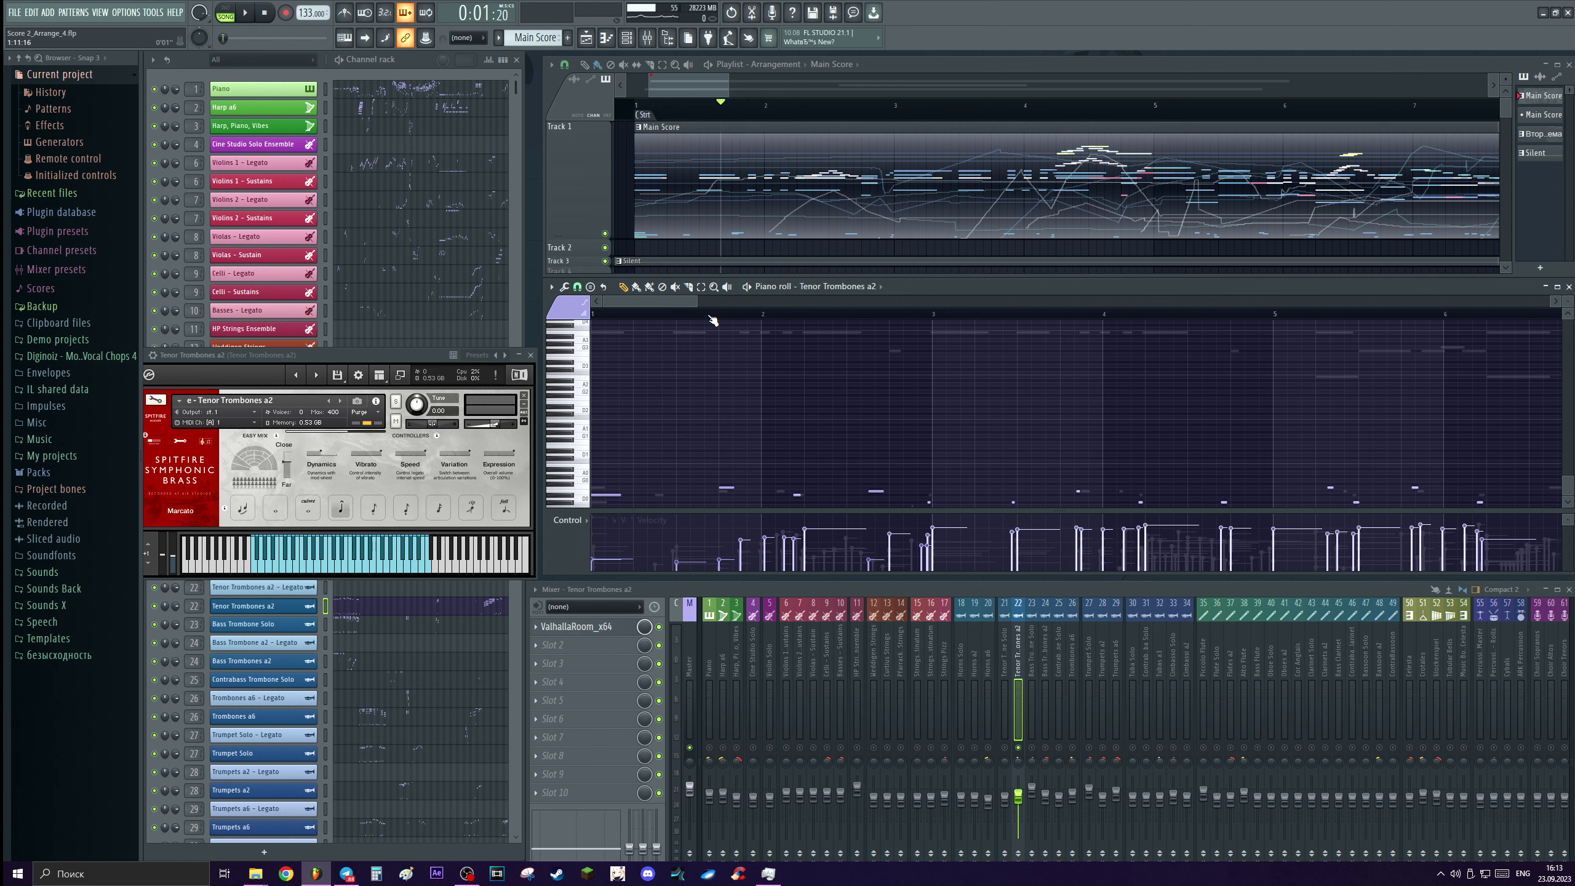
{"action": "mouse_move", "coordinate": [399, 358]}
{"action": "left_mouse_down"}
{"action": "mouse_move", "coordinate": [416, 360]}
{"action": "mouse_move", "coordinate": [392, 345]}
{"action": "mouse_move", "coordinate": [408, 347]}
{"action": "left_mouse_up"}
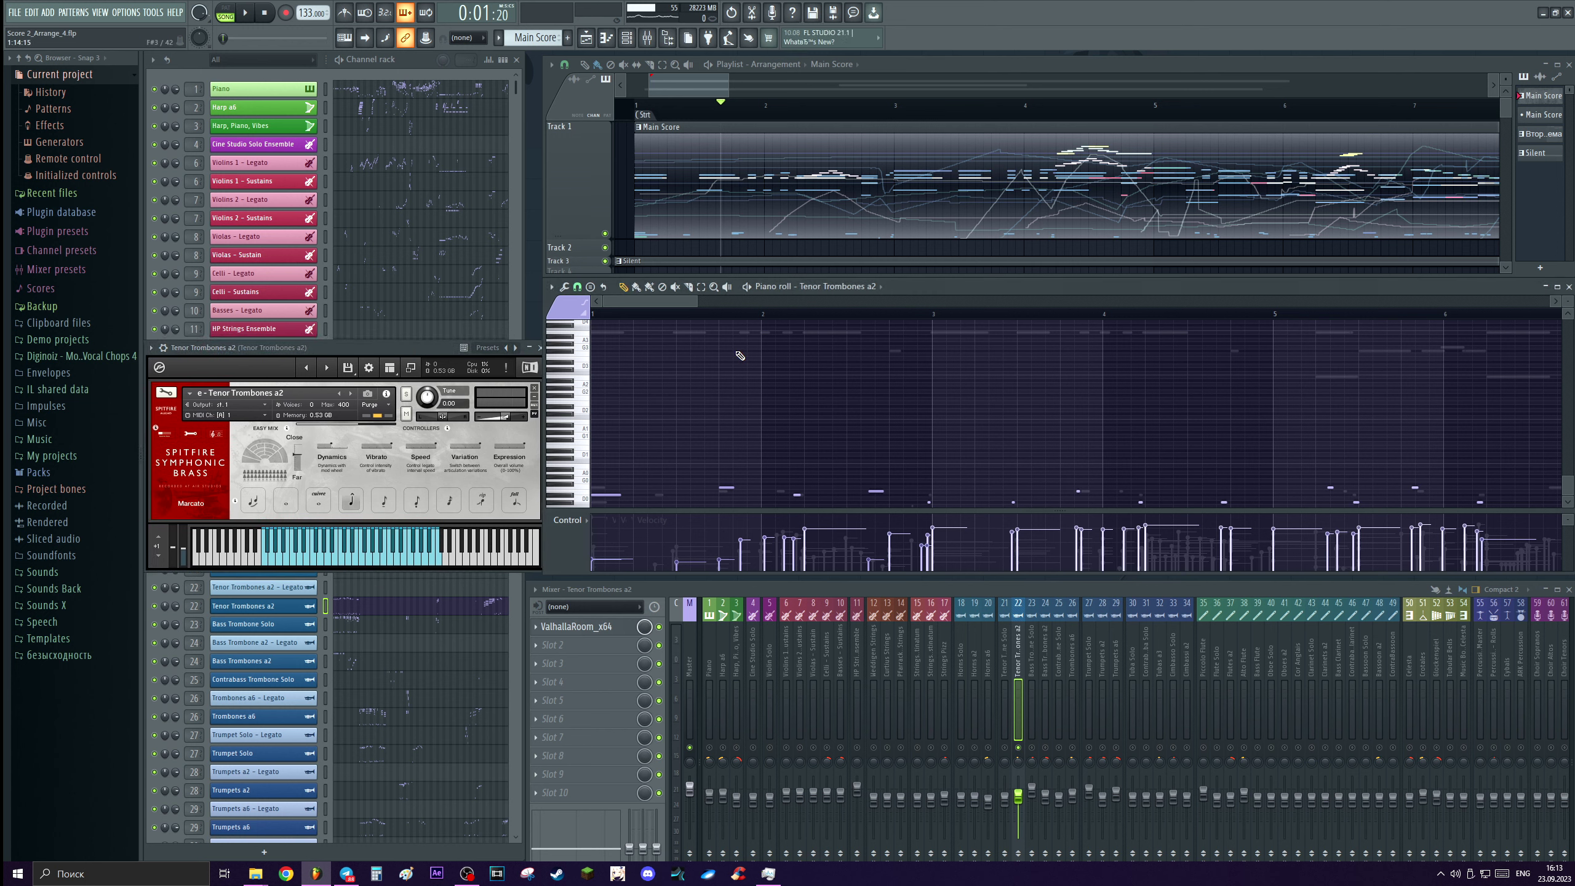
{"action": "scroll", "coordinate": [789, 112], "scroll_direction": "up", "scroll_amount": 1}
{"action": "left_click", "coordinate": [744, 113]}
{"action": "left_click", "coordinate": [741, 113]}
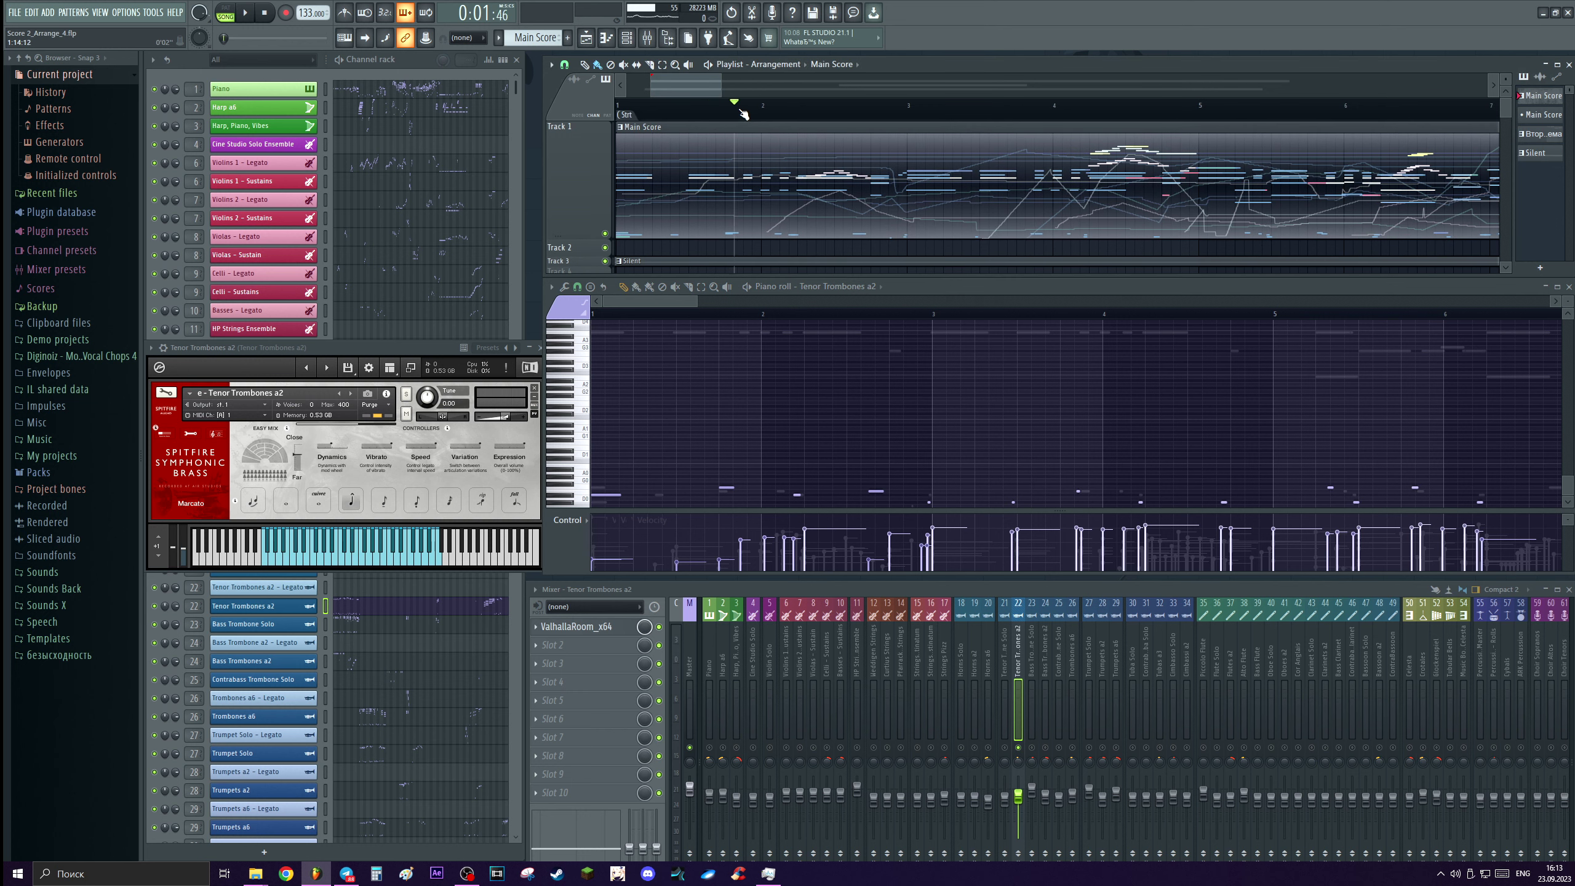
{"action": "left_click_drag", "start_coordinate": [420, 362], "coordinate": [422, 369]}
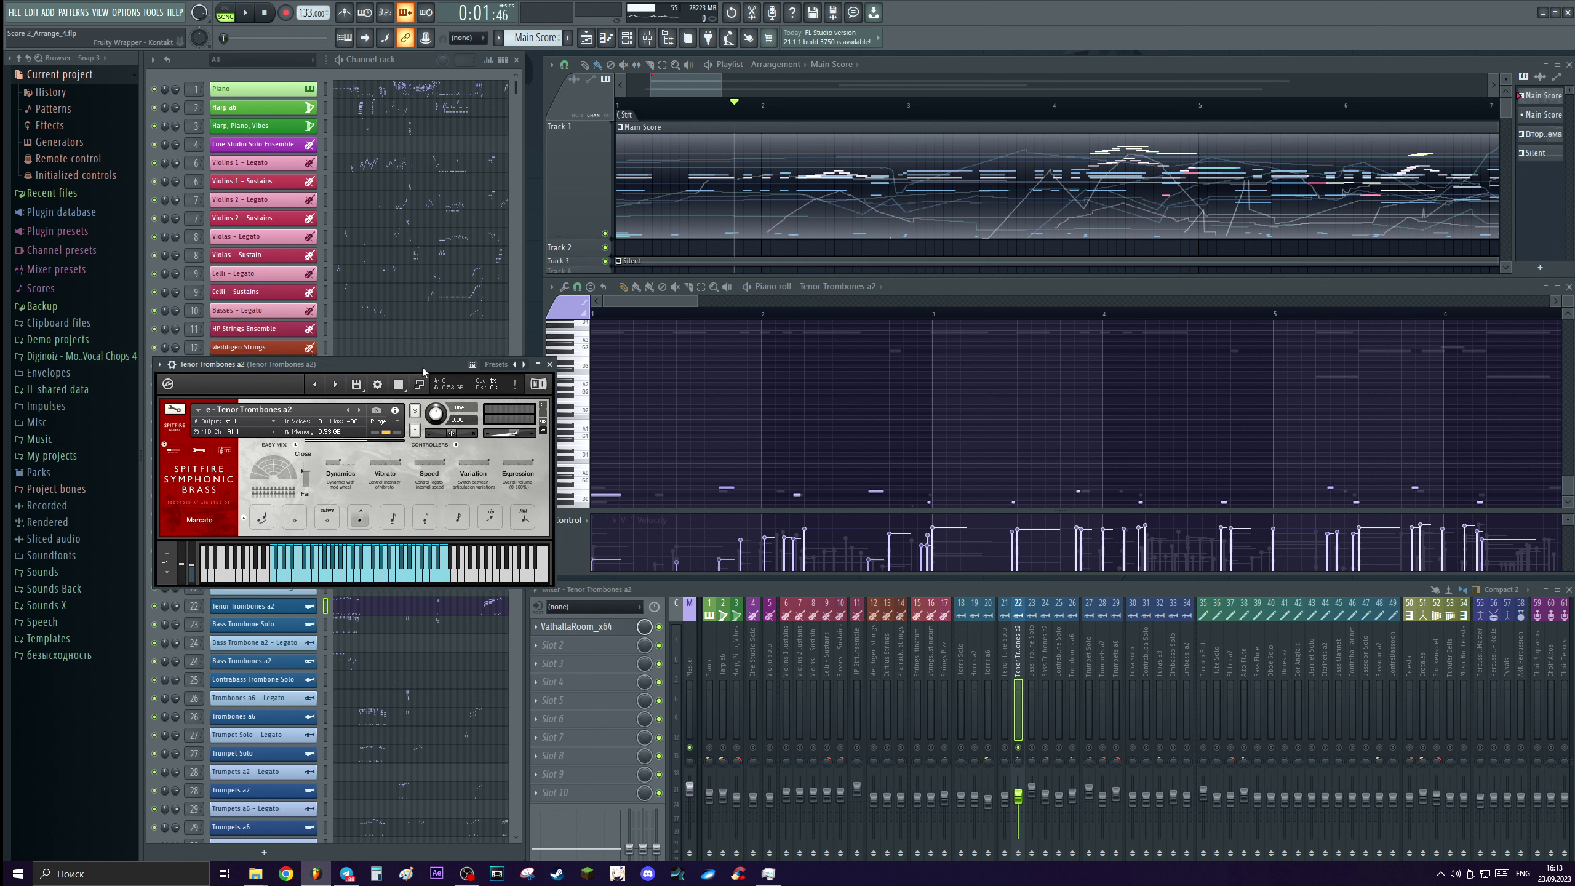
{"action": "scroll", "coordinate": [752, 141], "scroll_direction": "up", "scroll_amount": 1}
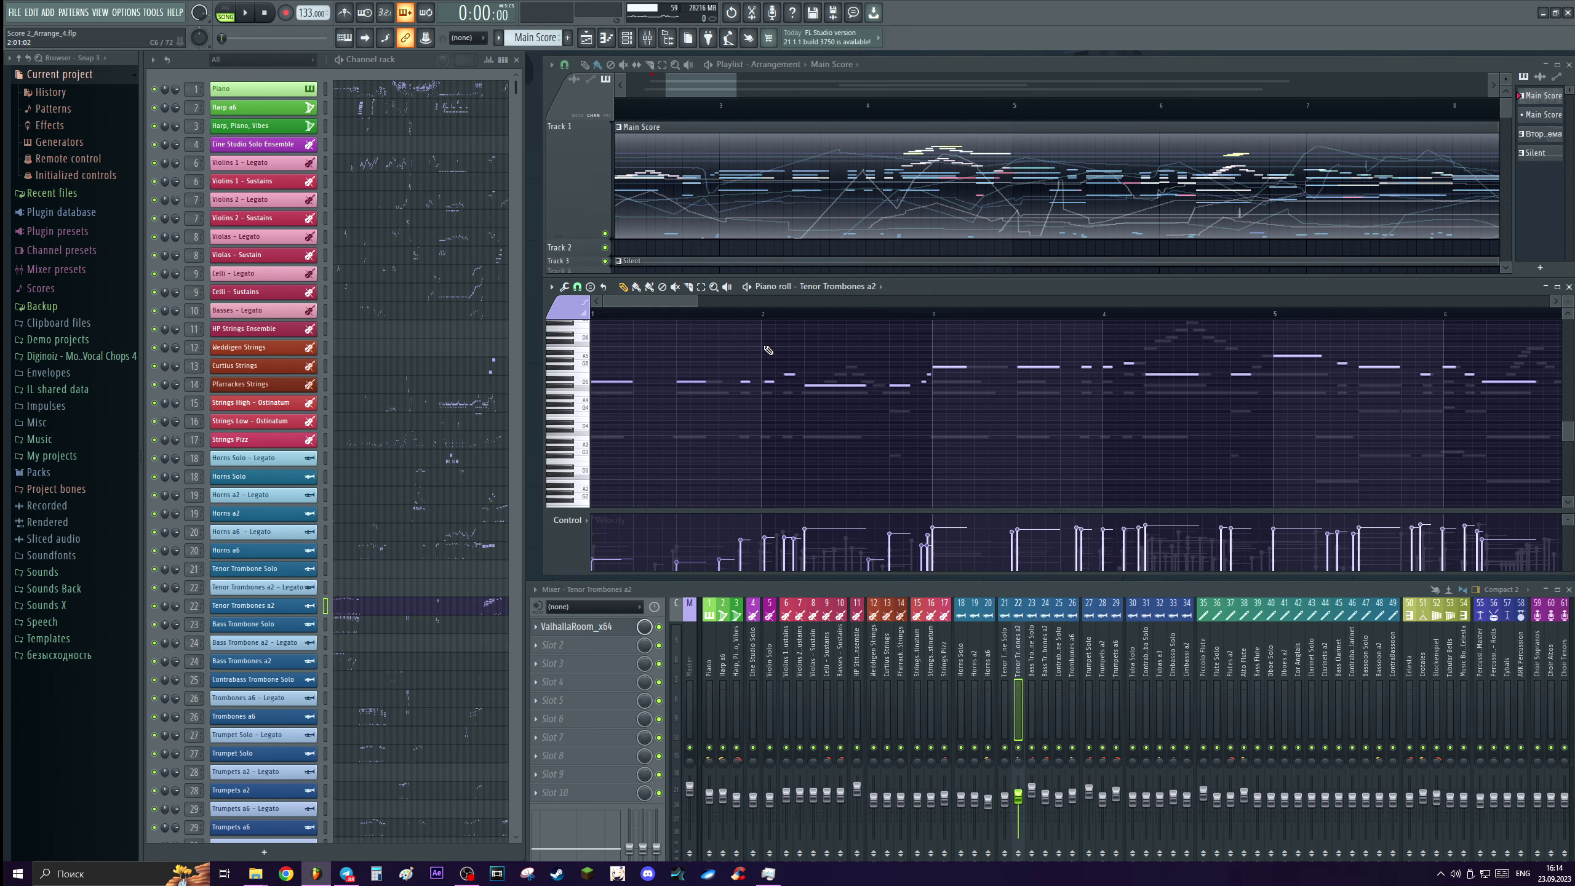
Solo the Bass Trombone Solo mixer track and show its notes in the piano roll.
{"action": "scroll", "coordinate": [621, 466], "scroll_direction": "up", "scroll_amount": 1}
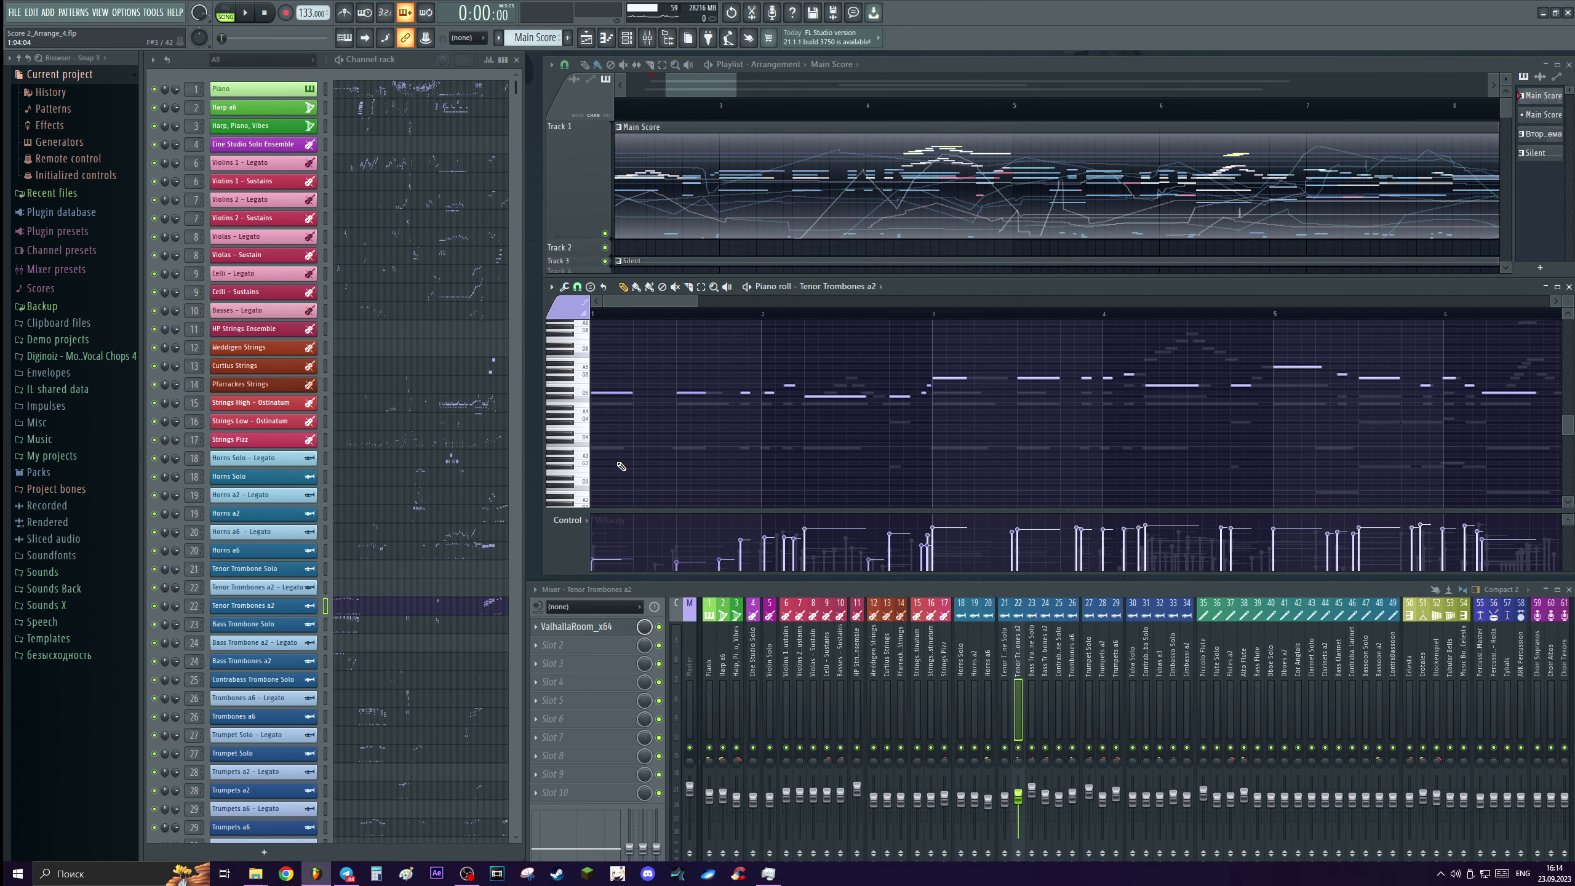
{"action": "scroll", "coordinate": [577, 347], "scroll_direction": "up", "scroll_amount": 1}
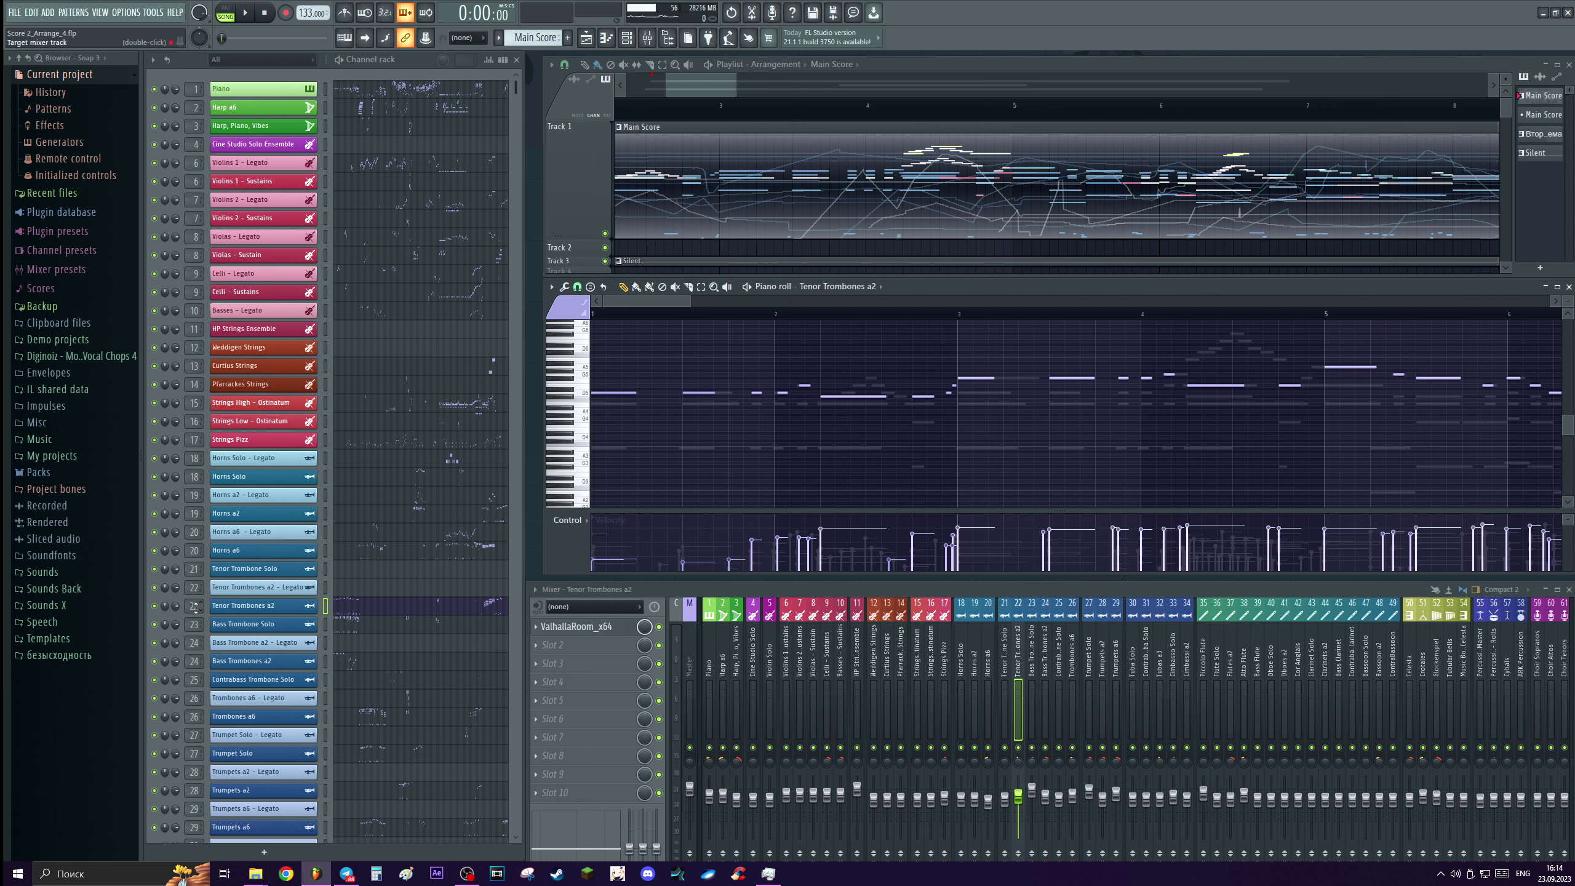
{"action": "left_click", "coordinate": [195, 625]}
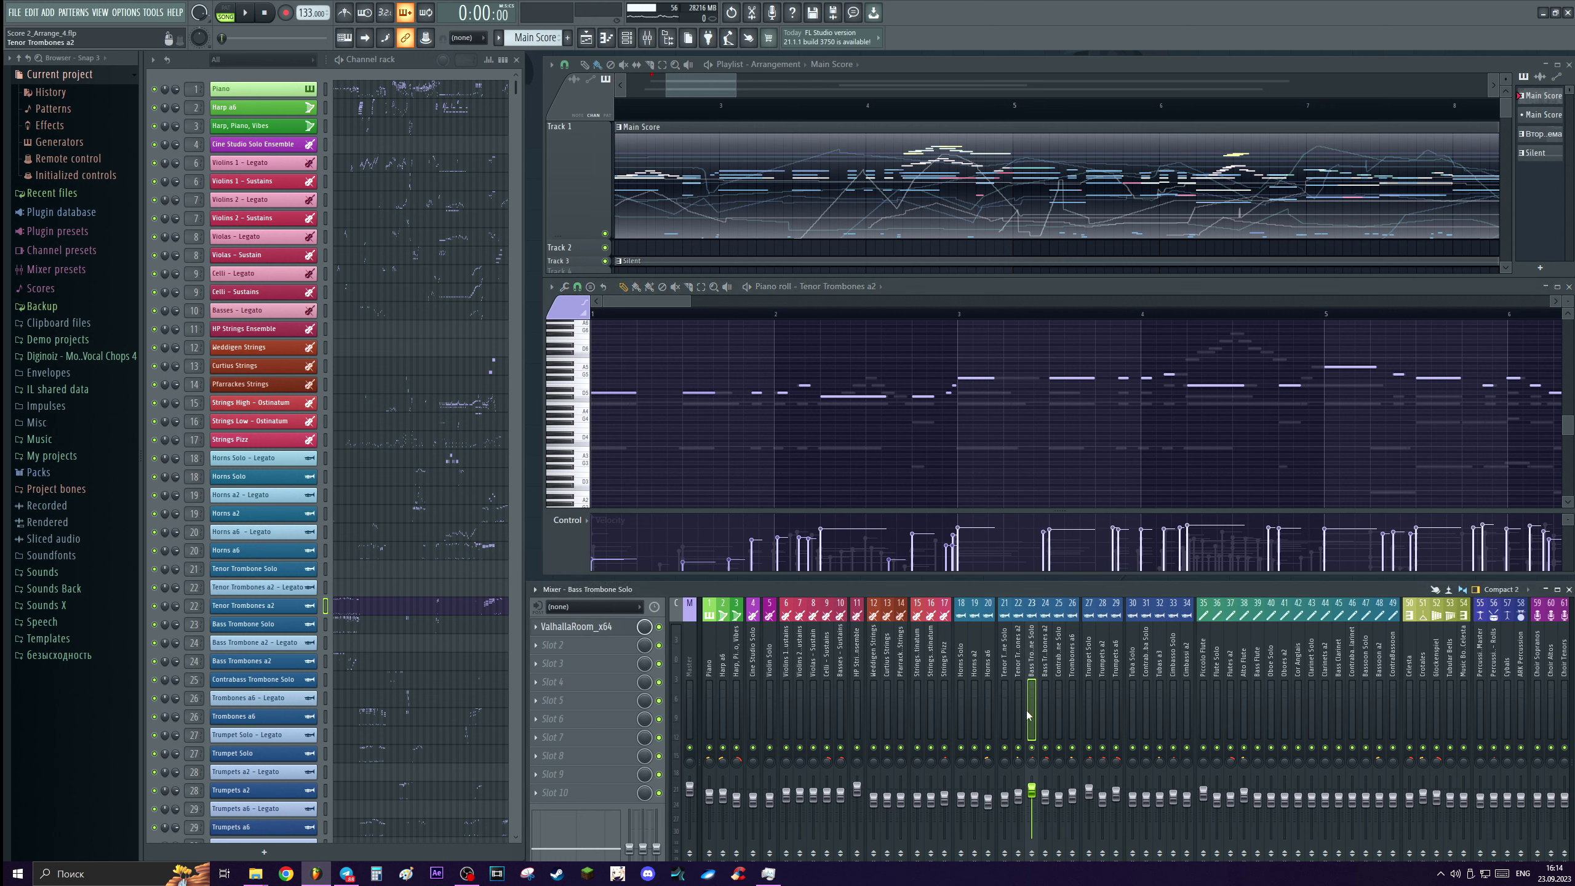
{"action": "right_click", "coordinate": [1033, 745]}
{"action": "left_click", "coordinate": [392, 631]}
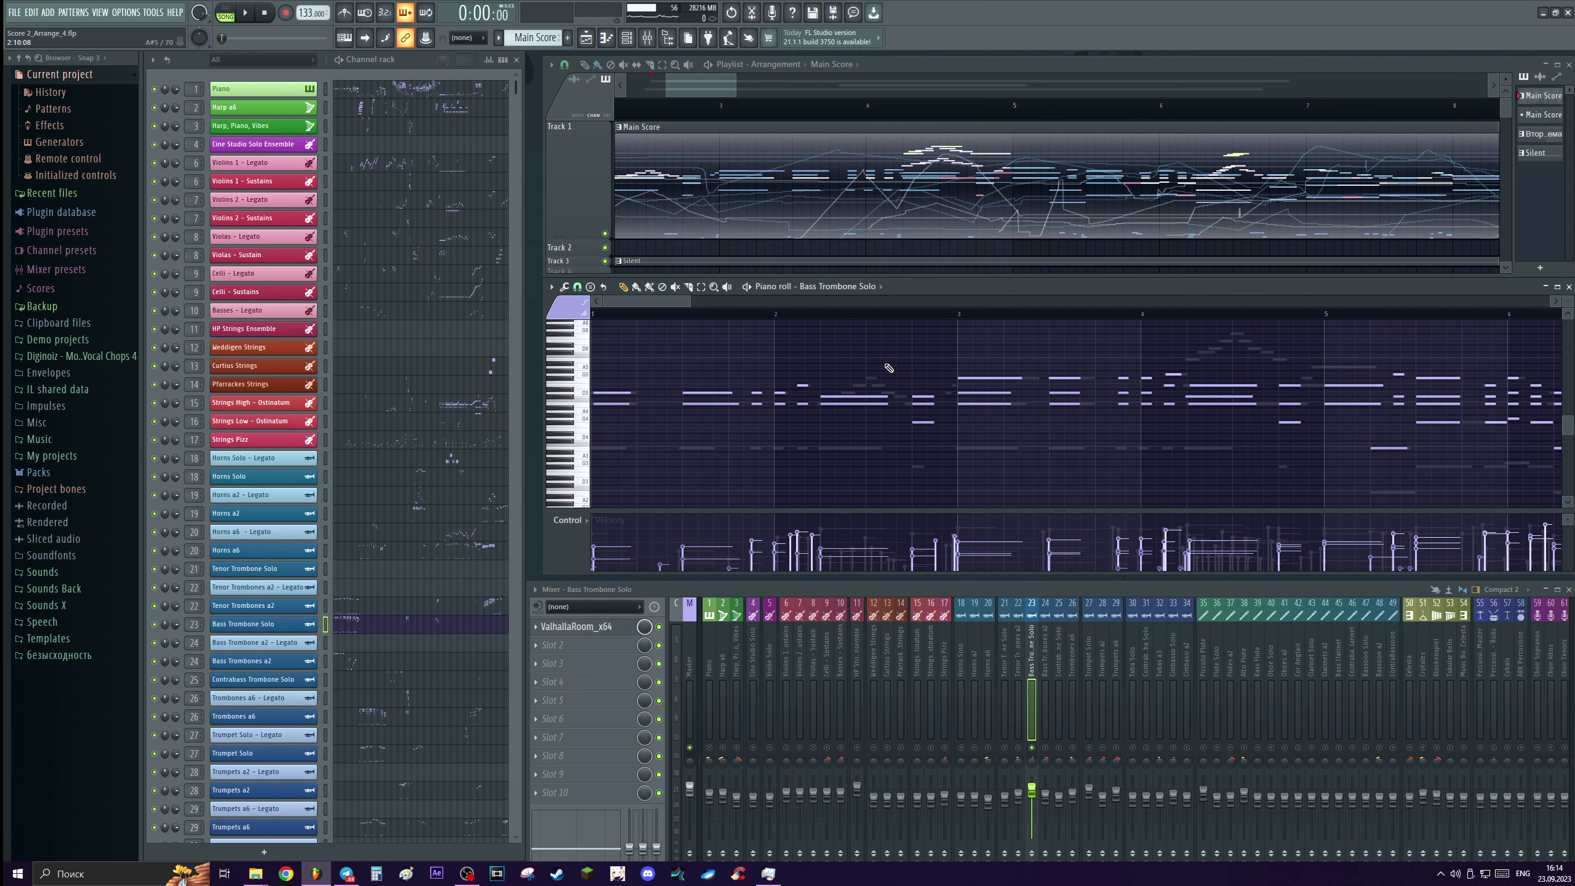
Examine the Bass Trombone Solo chords, selecting the short ones around bar 6, and briefly play the soloed part.
{"action": "scroll", "coordinate": [936, 426], "scroll_direction": "down", "scroll_amount": 2}
{"action": "left_click_drag", "start_coordinate": [1102, 375], "coordinate": [1119, 483]}
{"action": "scroll", "coordinate": [1135, 435], "scroll_direction": "up", "scroll_amount": 2}
{"action": "left_click_drag", "start_coordinate": [1169, 374], "coordinate": [1205, 475]}
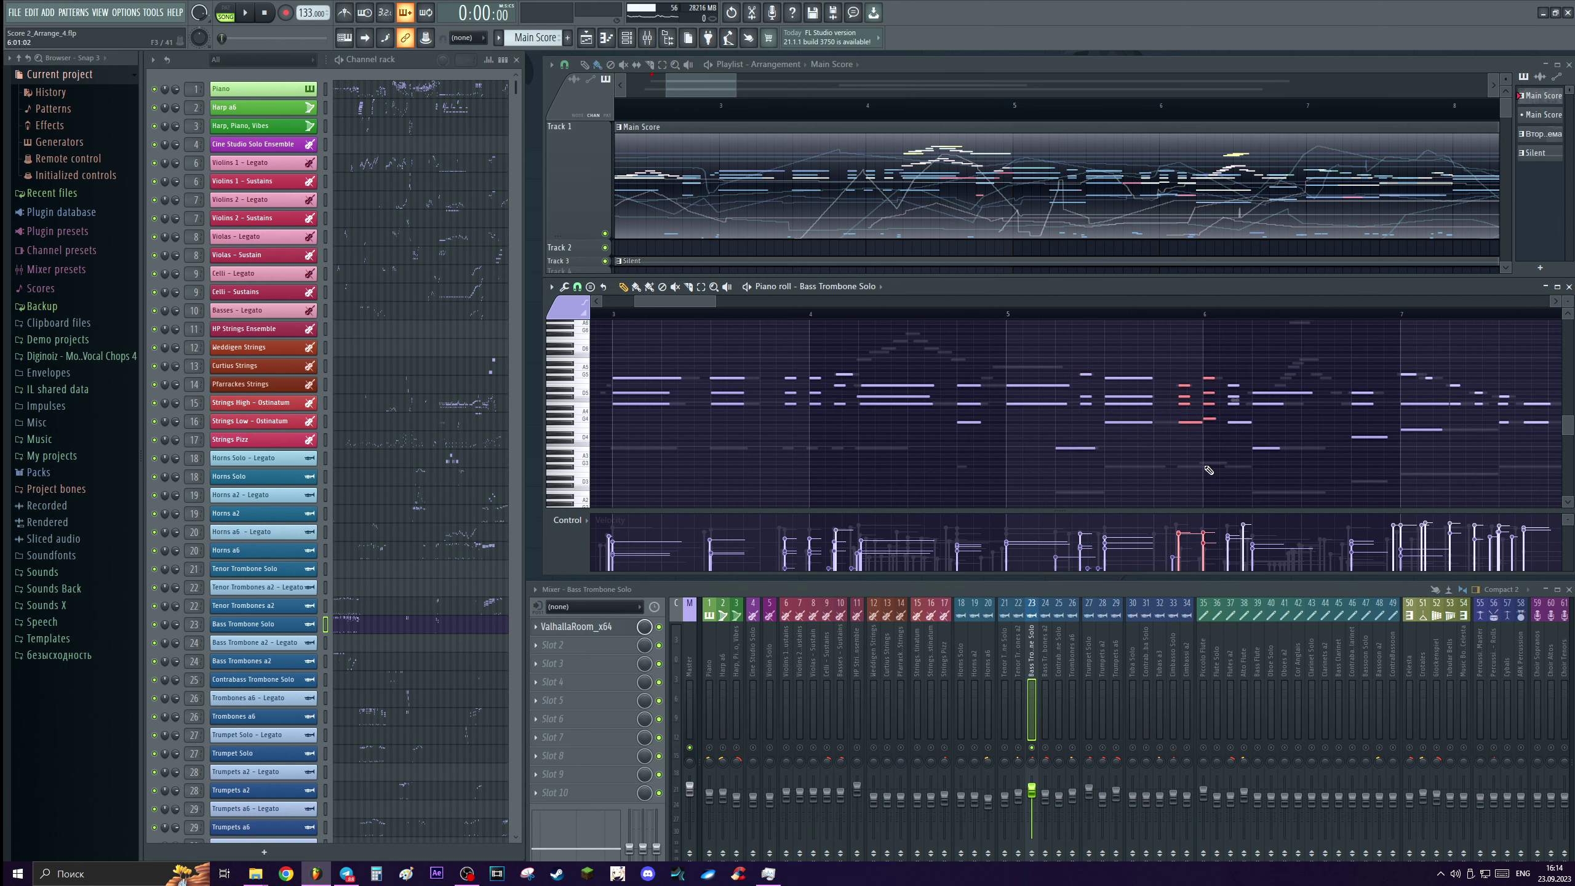
{"action": "scroll", "coordinate": [1054, 435], "scroll_direction": "down", "scroll_amount": 2}
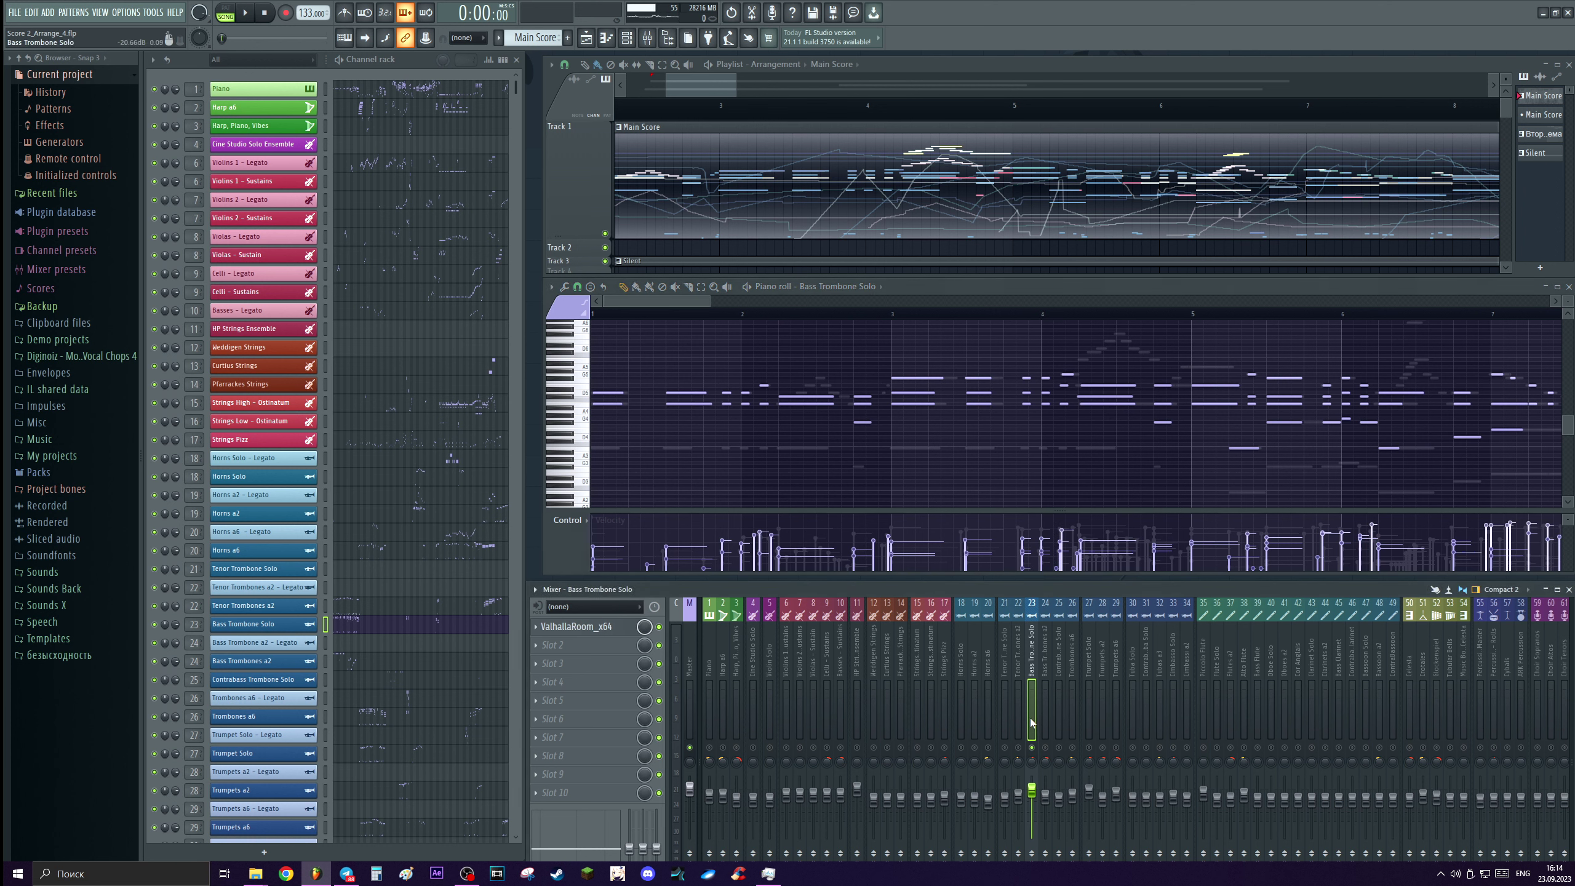
{"action": "key", "text": "space"}
{"action": "key", "text": "space"}
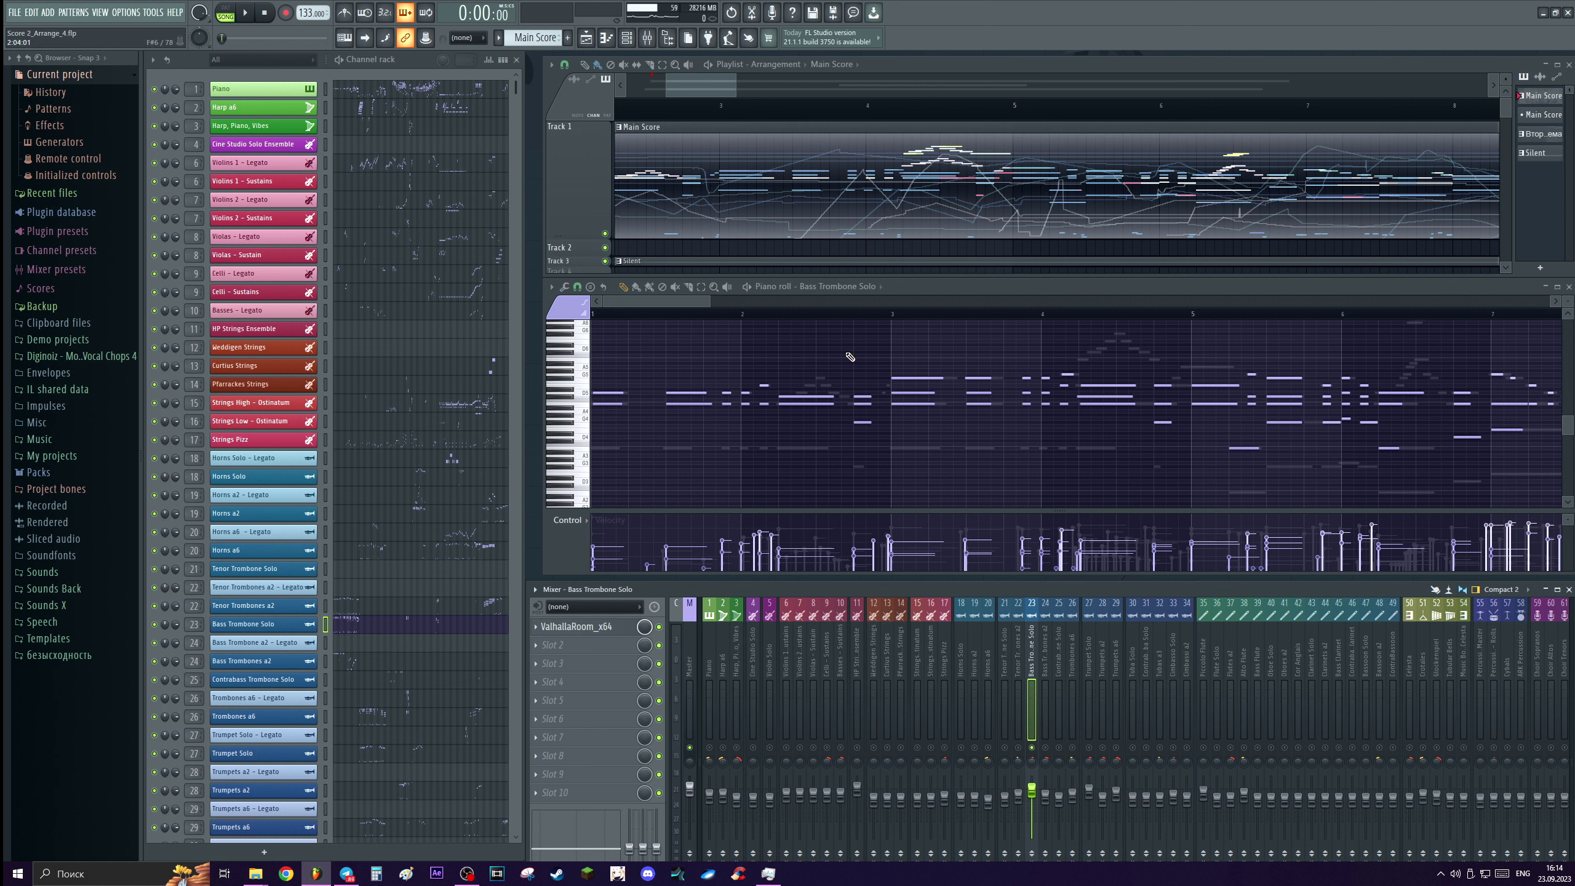
Unmute Tenor Trombones a2 alongside Bass Trombone Solo and play the opening bars to compare the two parts.
{"action": "left_click", "coordinate": [1019, 726]}
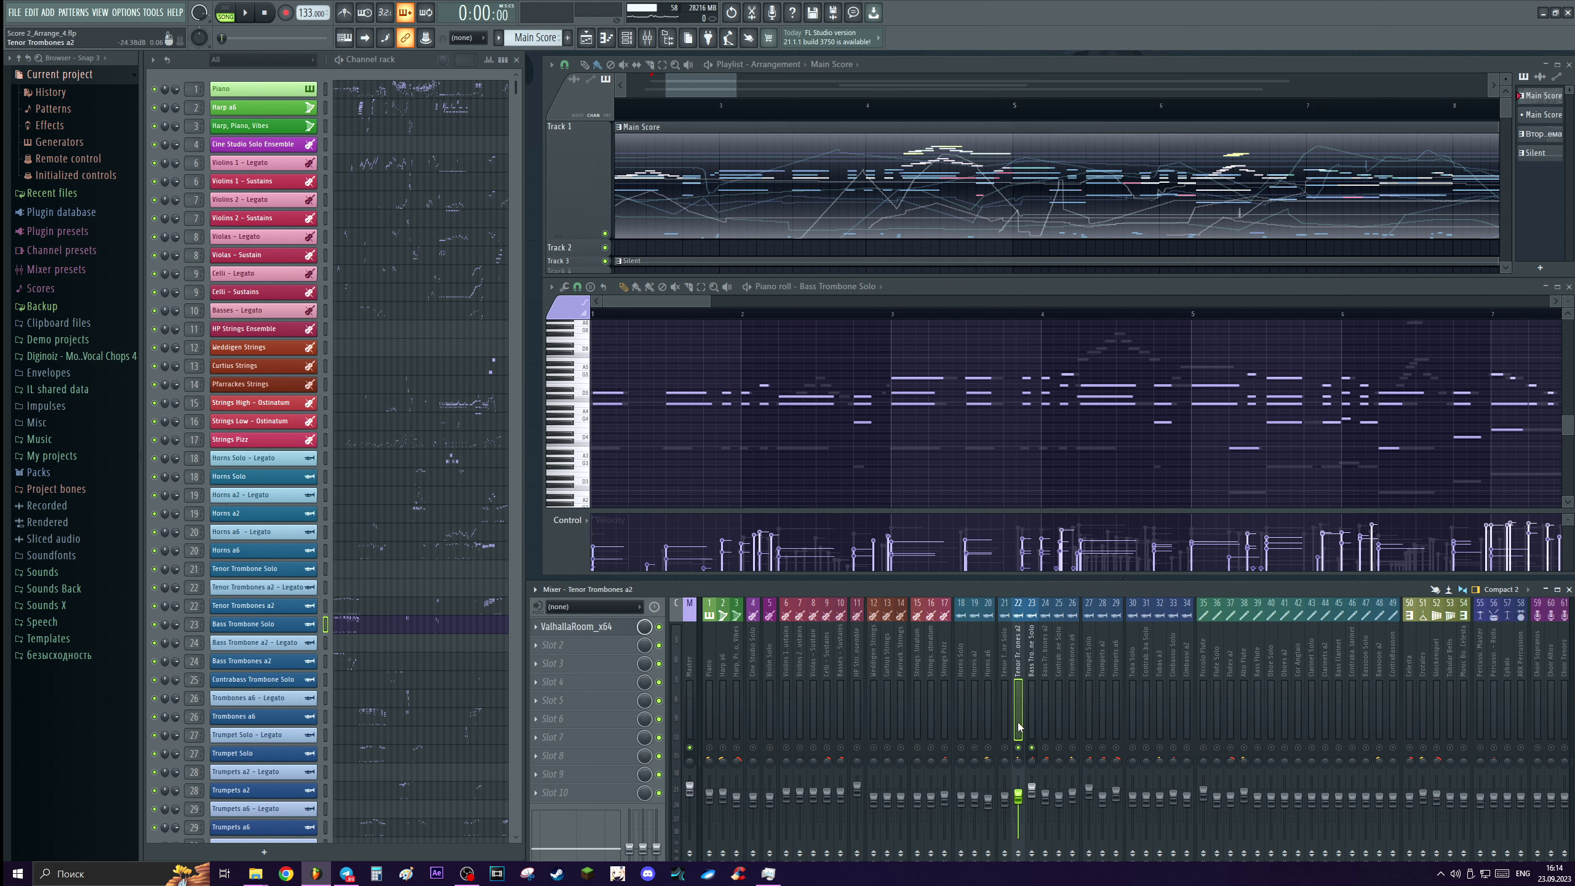
{"action": "scroll", "coordinate": [703, 315], "scroll_direction": "down", "scroll_amount": 2}
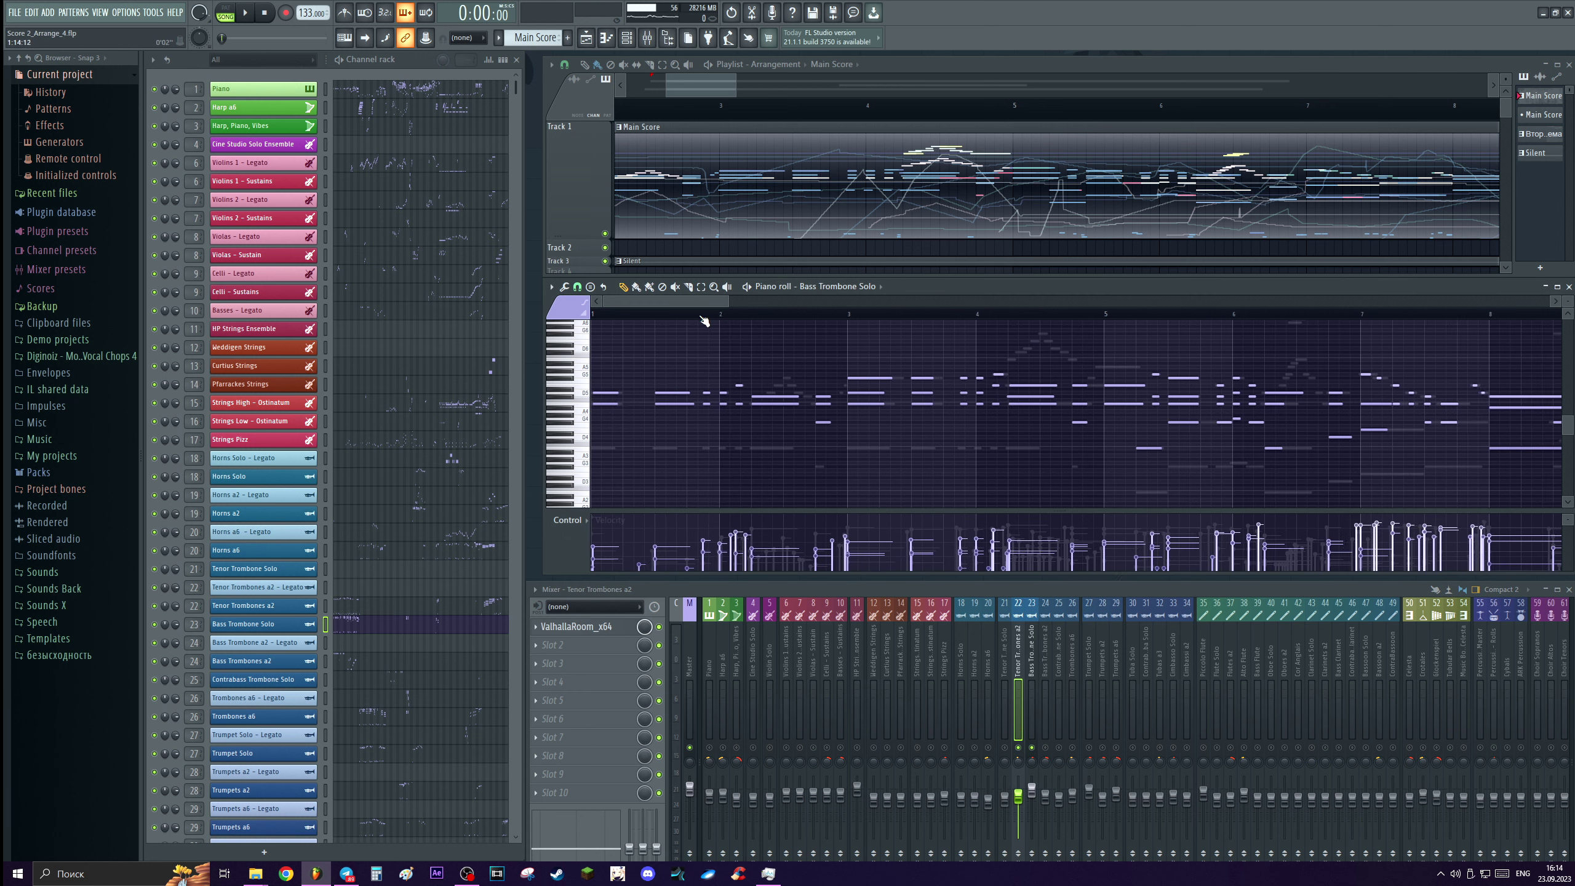
{"action": "scroll", "coordinate": [771, 376], "scroll_direction": "up", "scroll_amount": 1}
{"action": "scroll", "coordinate": [769, 377], "scroll_direction": "up", "scroll_amount": 1}
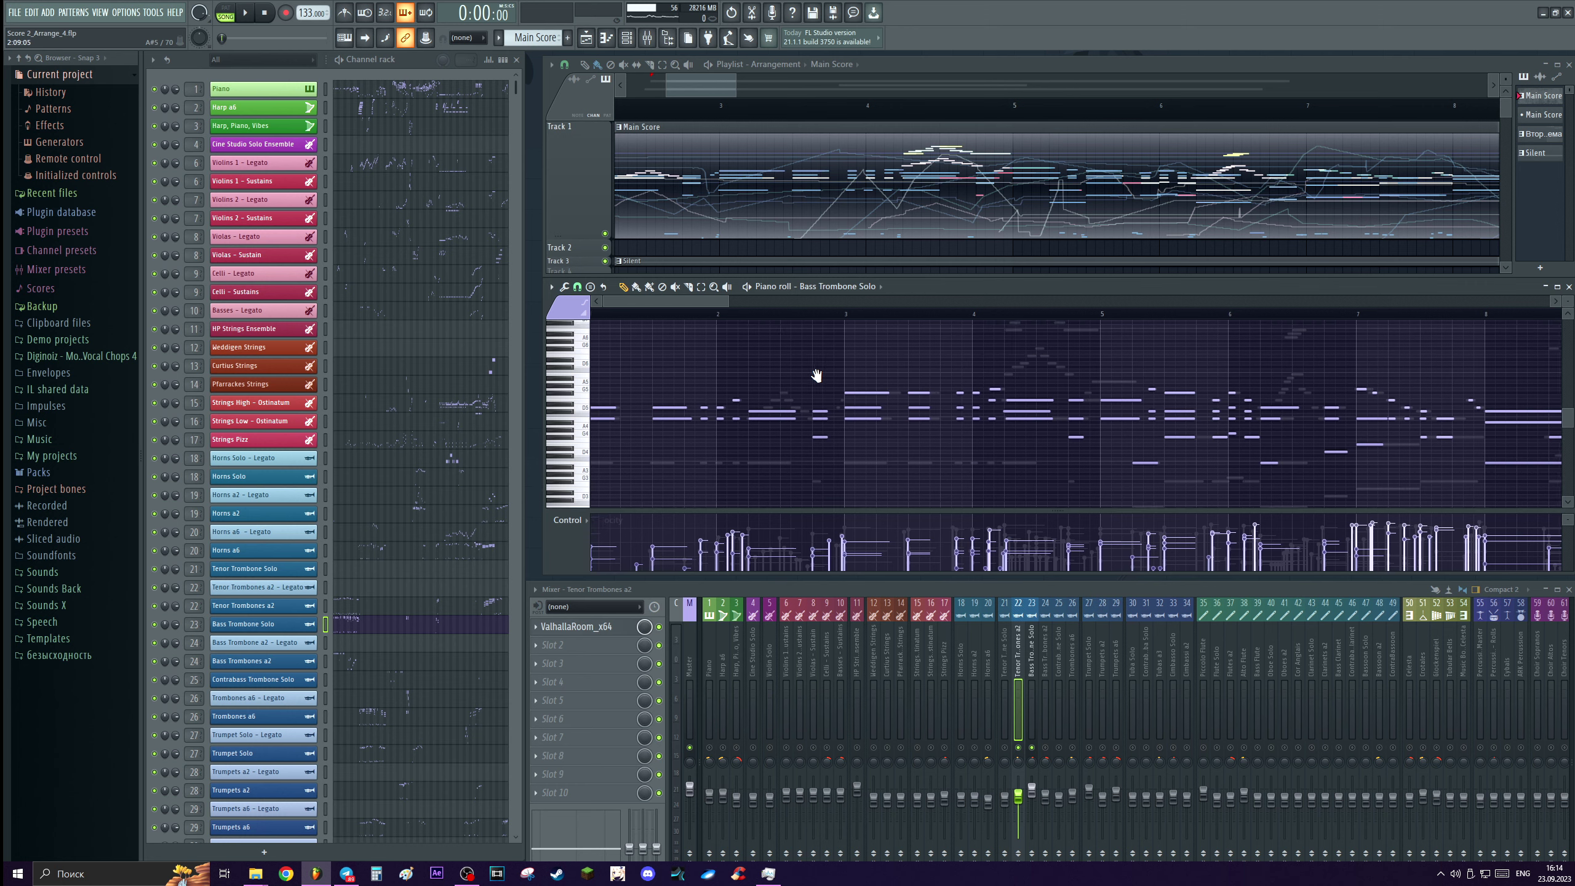
{"action": "key", "text": "space"}
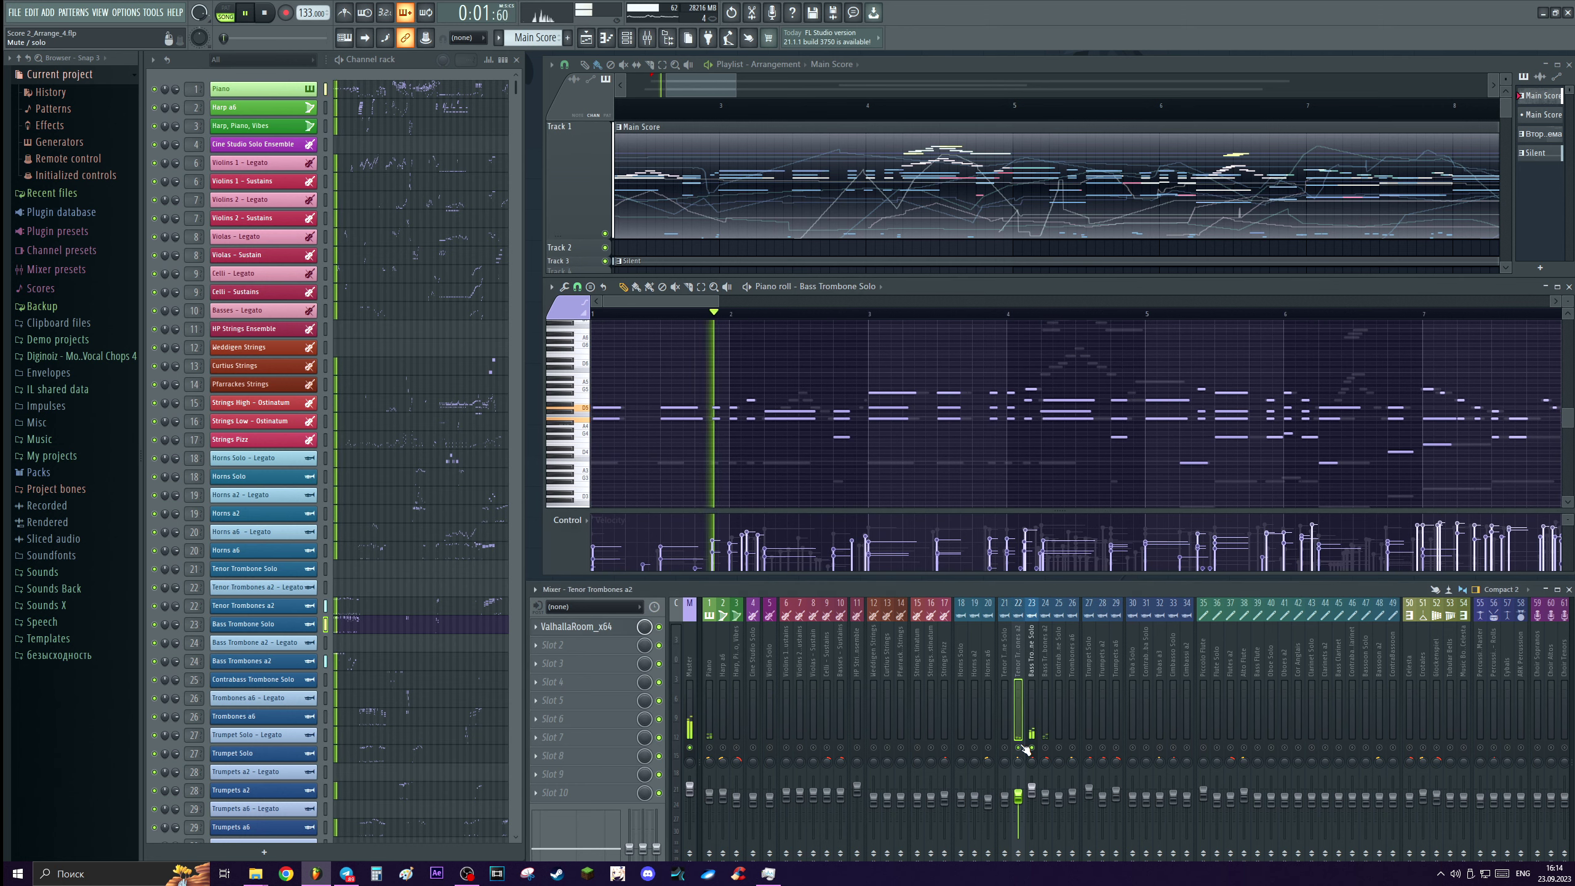
{"action": "left_click", "coordinate": [1033, 721]}
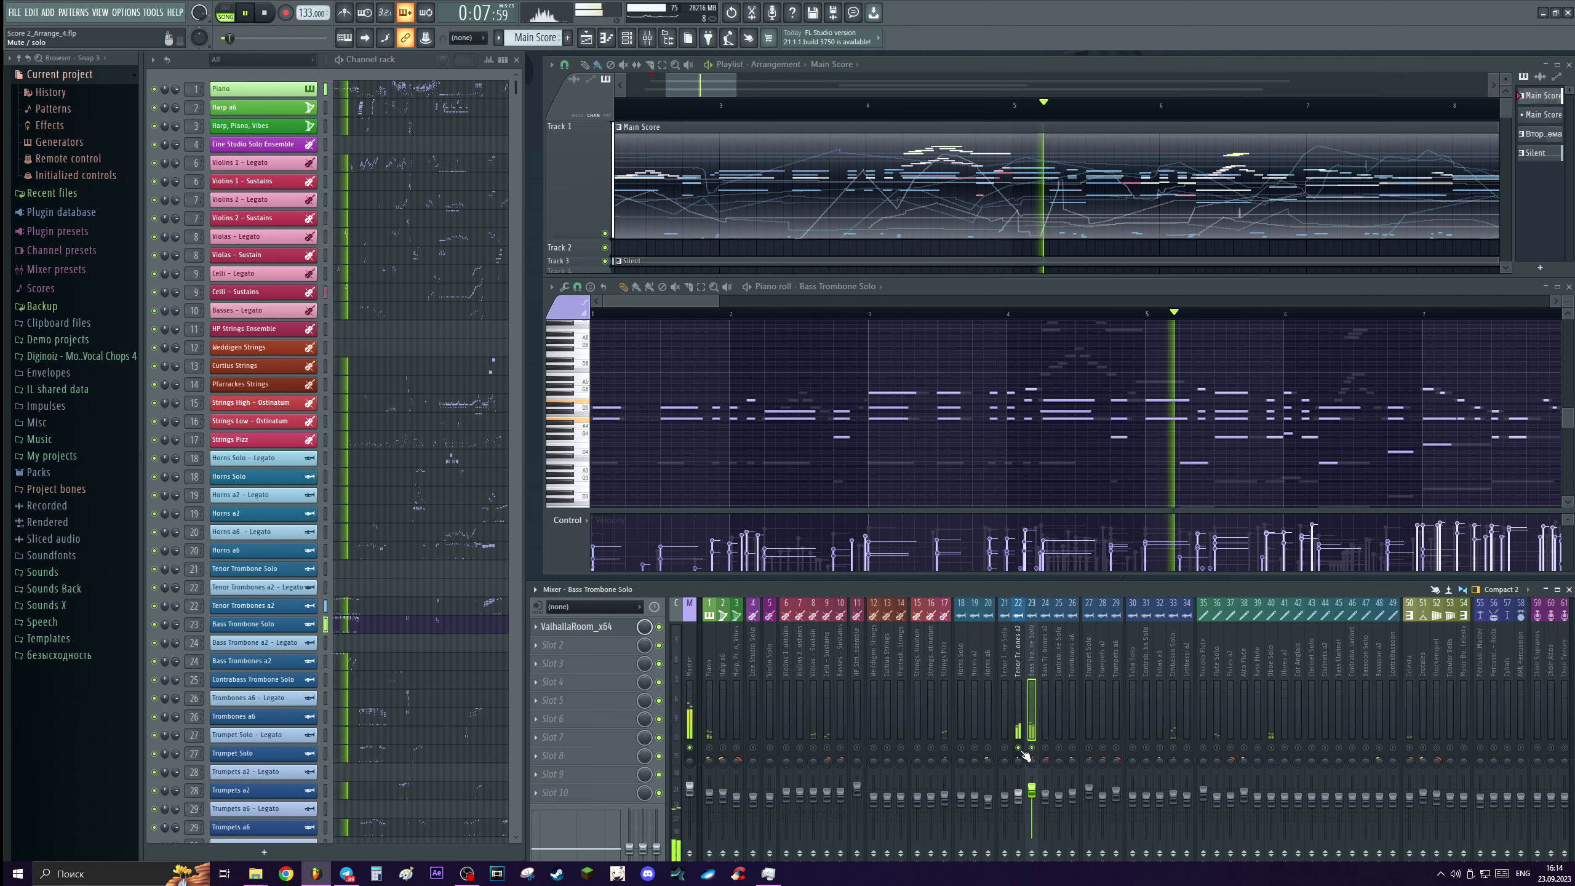
{"action": "key", "text": "space"}
Compare the Tenor Trombones a2 and Bass Trombone Solo notes in the piano roll, leaving Bass Trombone Solo open and both tracks audible.
{"action": "left_click", "coordinate": [1020, 748]}
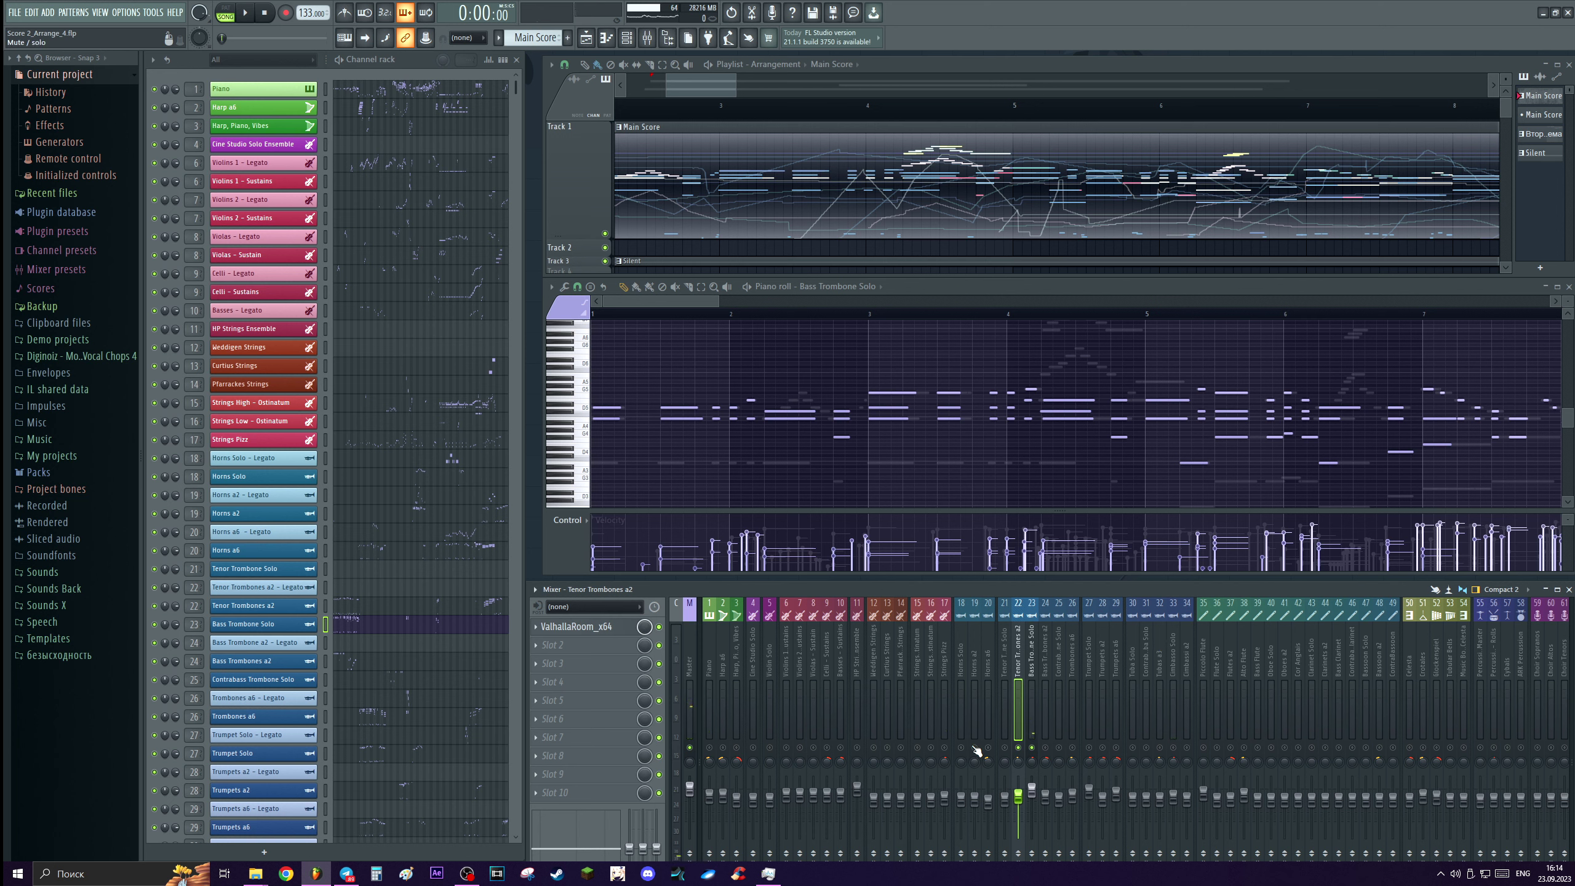
{"action": "left_click", "coordinate": [1020, 738]}
{"action": "left_click", "coordinate": [358, 611]}
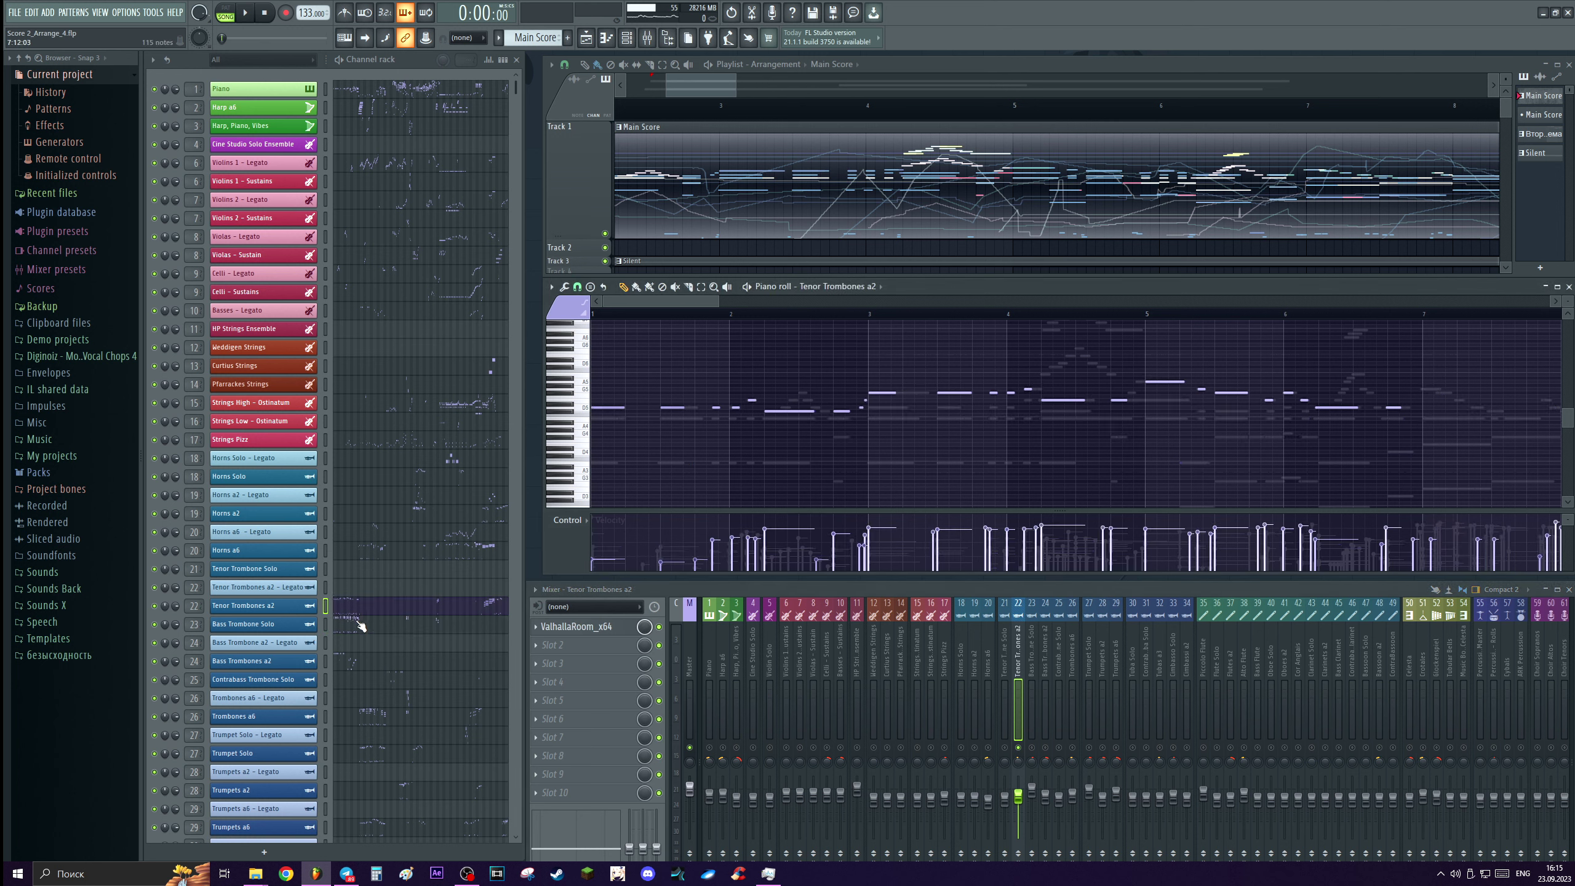
{"action": "left_click", "coordinate": [359, 623]}
{"action": "left_click", "coordinate": [1030, 729]}
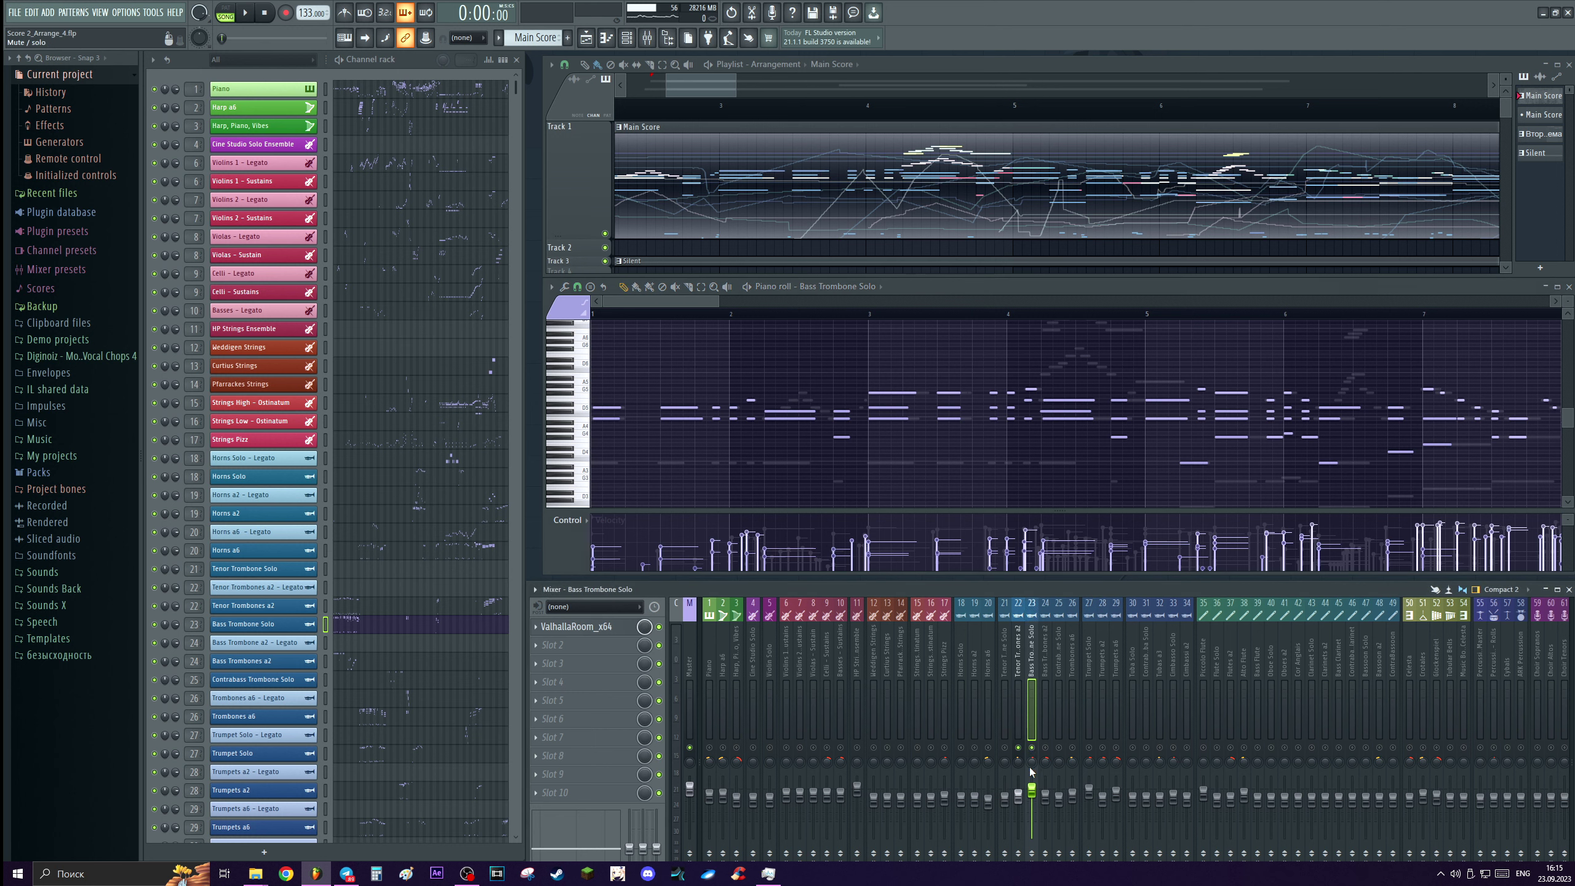
Set the playhead to 0:03:45 just before bar 3 and play Bass Trombone Solo on its own.
{"action": "left_click", "coordinate": [811, 320]}
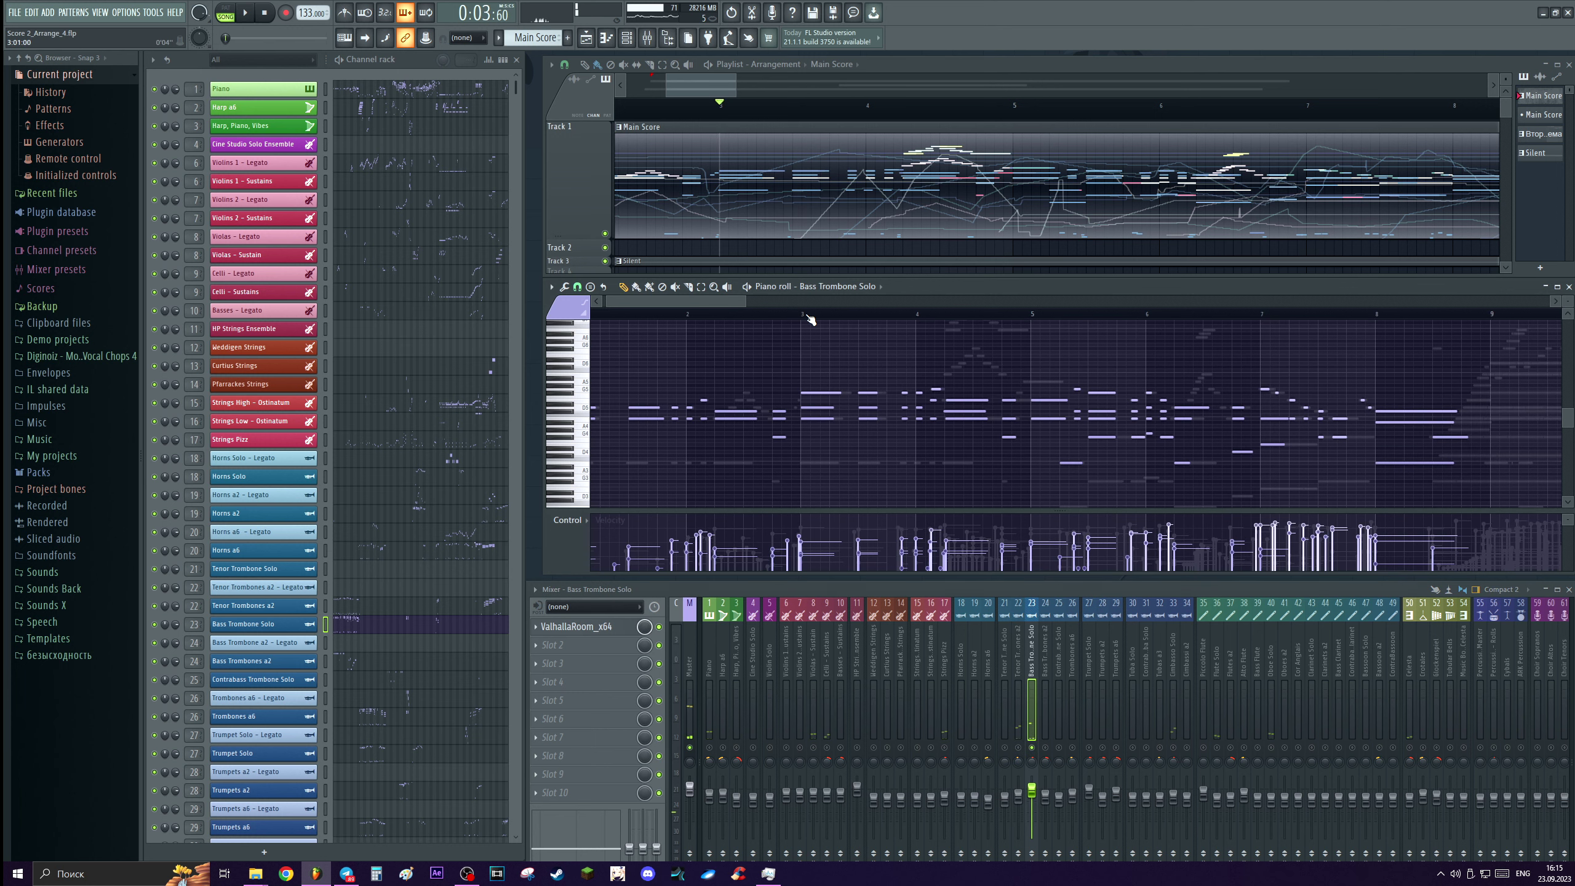
{"action": "left_click", "coordinate": [802, 320]}
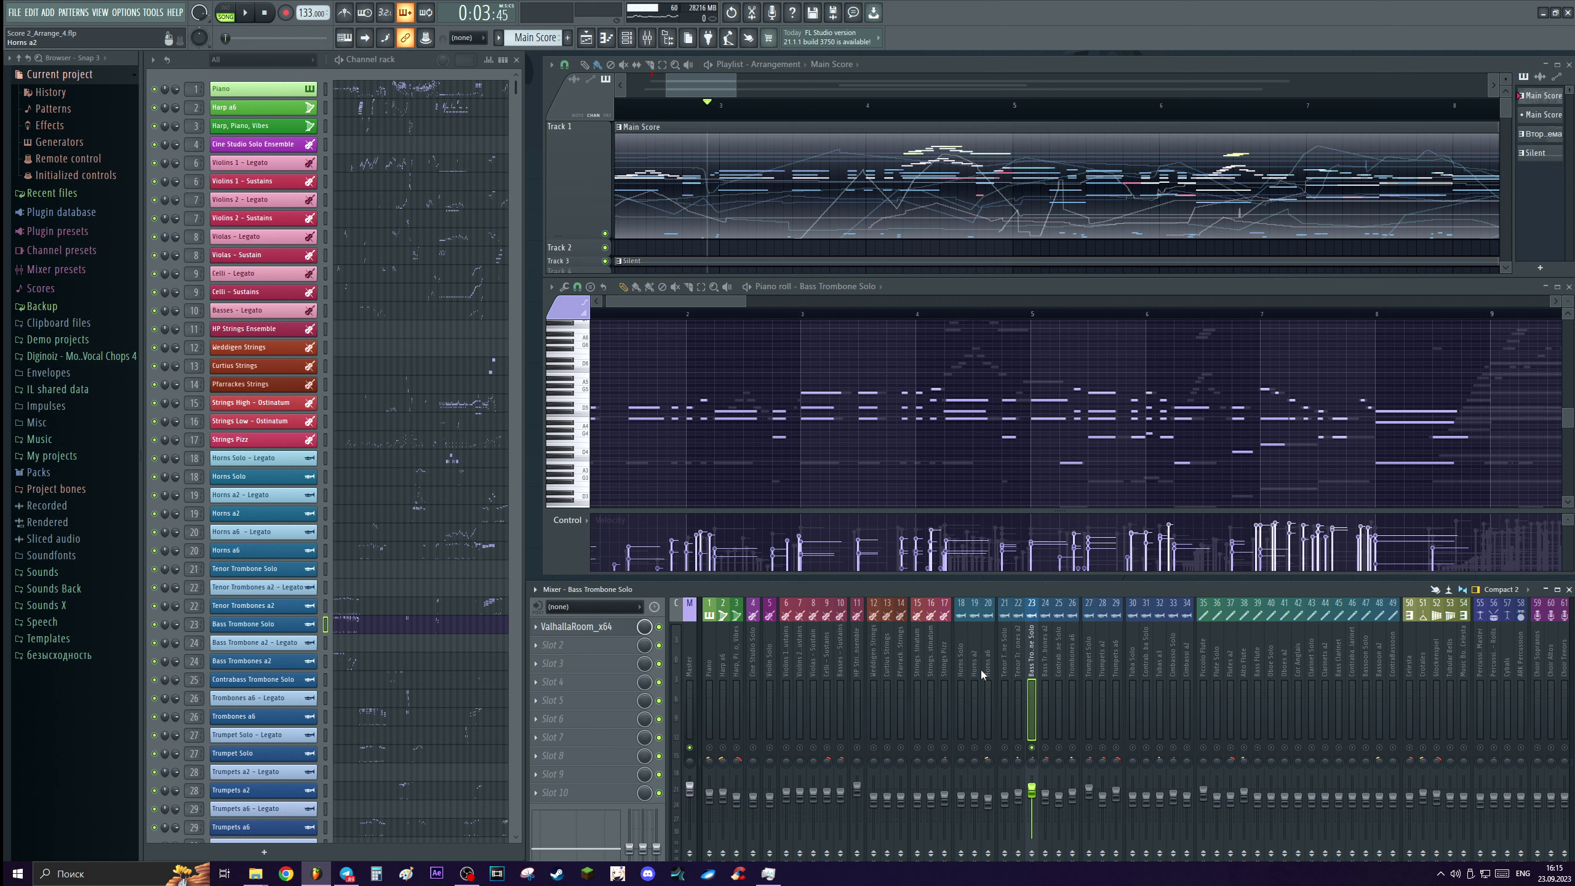
{"action": "key", "text": "space"}
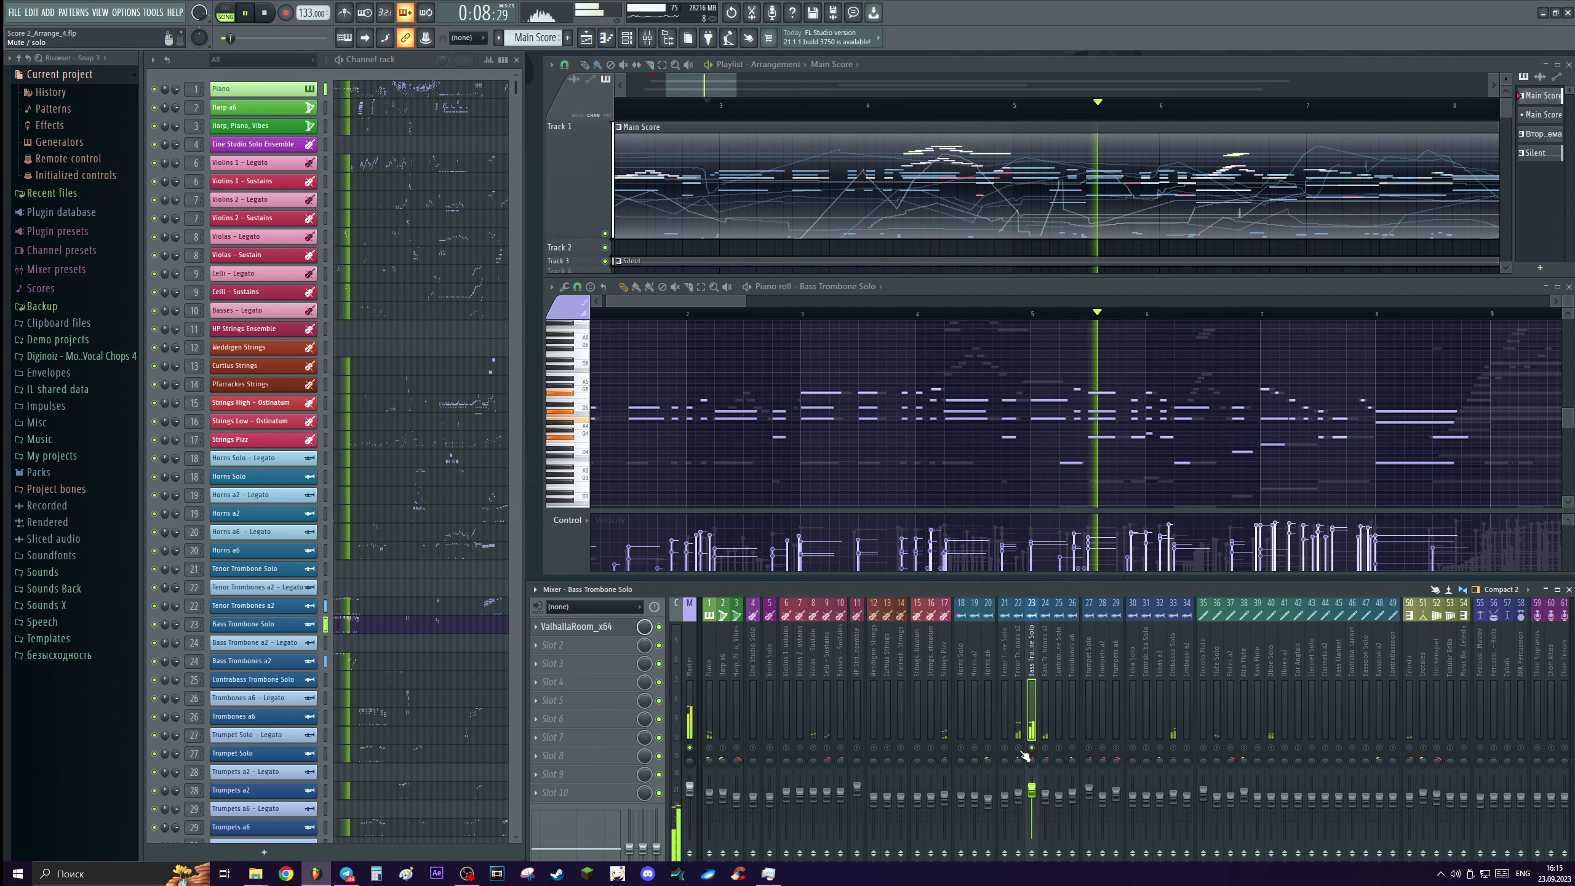
{"action": "key", "text": "space"}
Unmute Tenor Trombones a2 again and play it briefly together with Bass Trombone Solo from 0:03:45.
{"action": "left_click", "coordinate": [1019, 687]}
{"action": "key", "text": "space"}
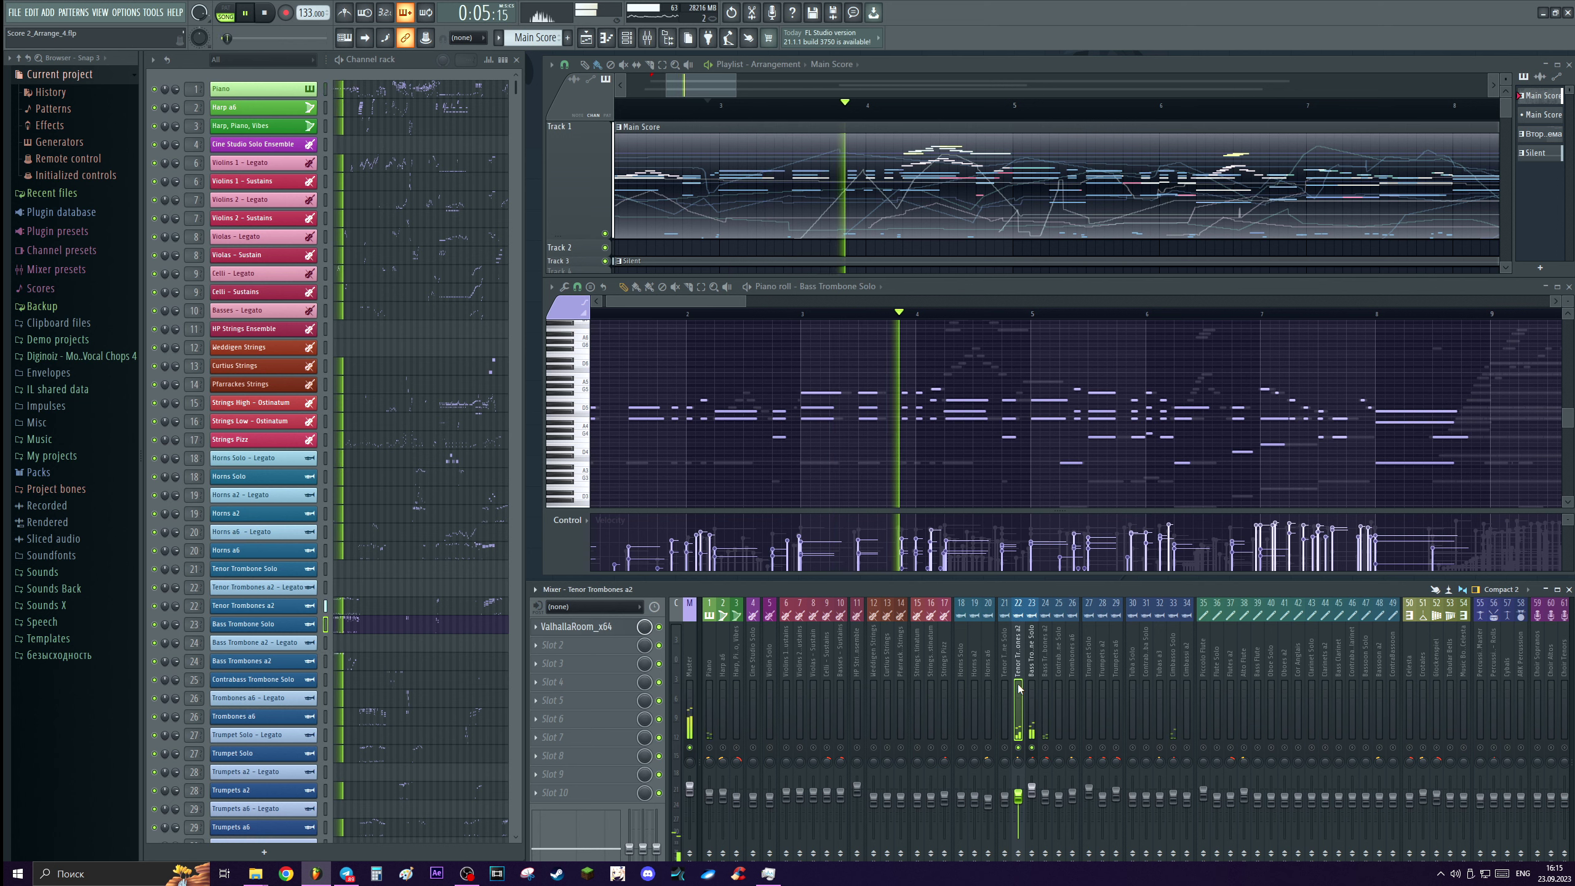
{"action": "key", "text": "space"}
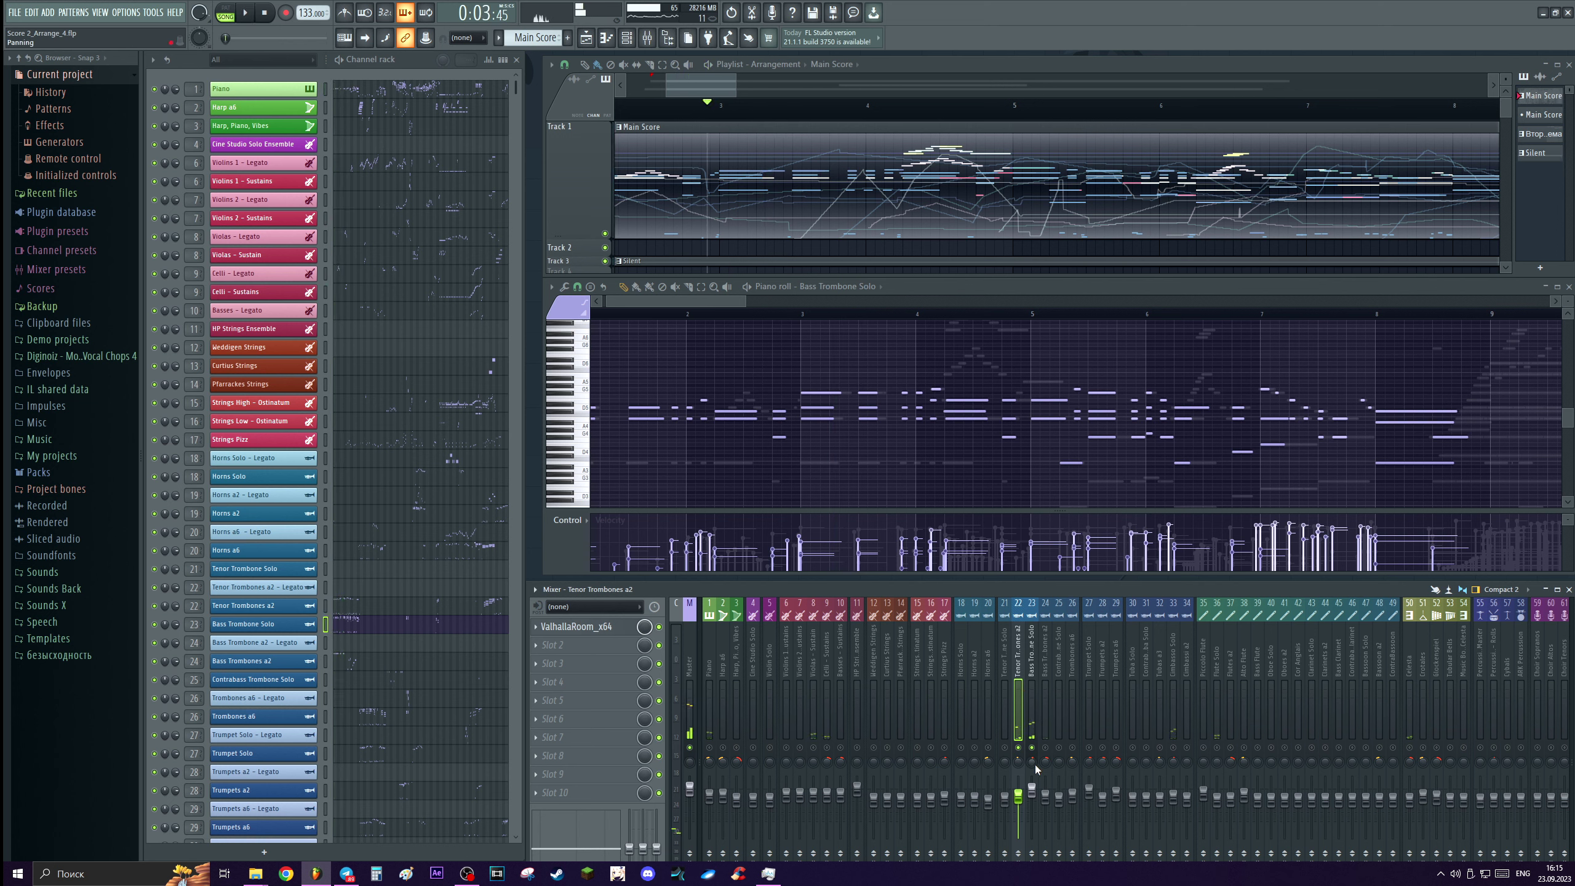
{"action": "left_click", "coordinate": [1032, 714]}
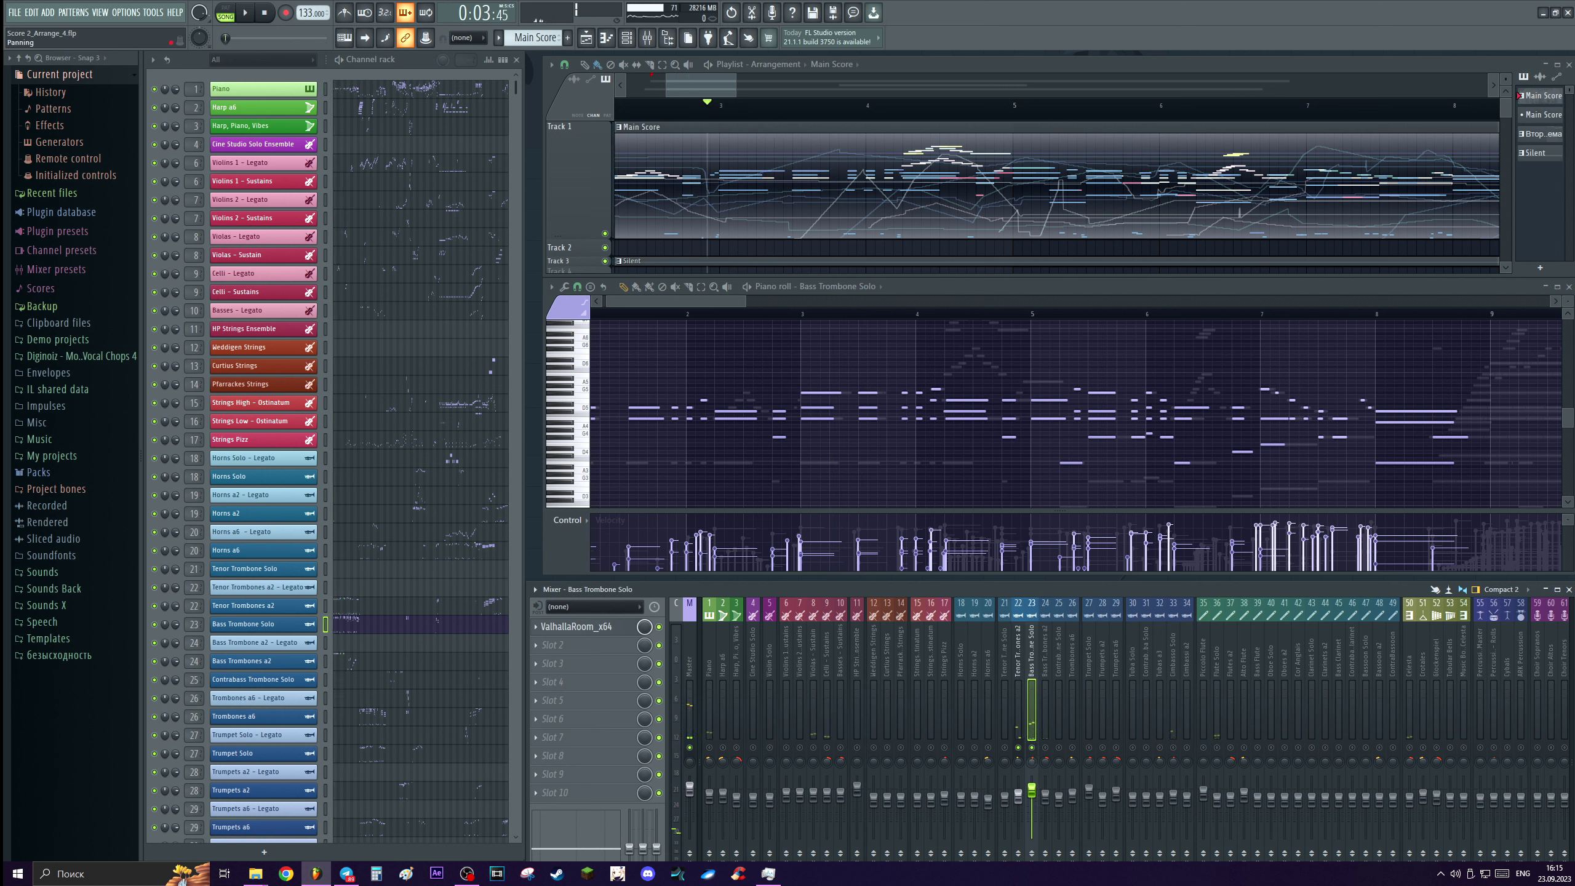
{"action": "left_click", "coordinate": [1021, 762]}
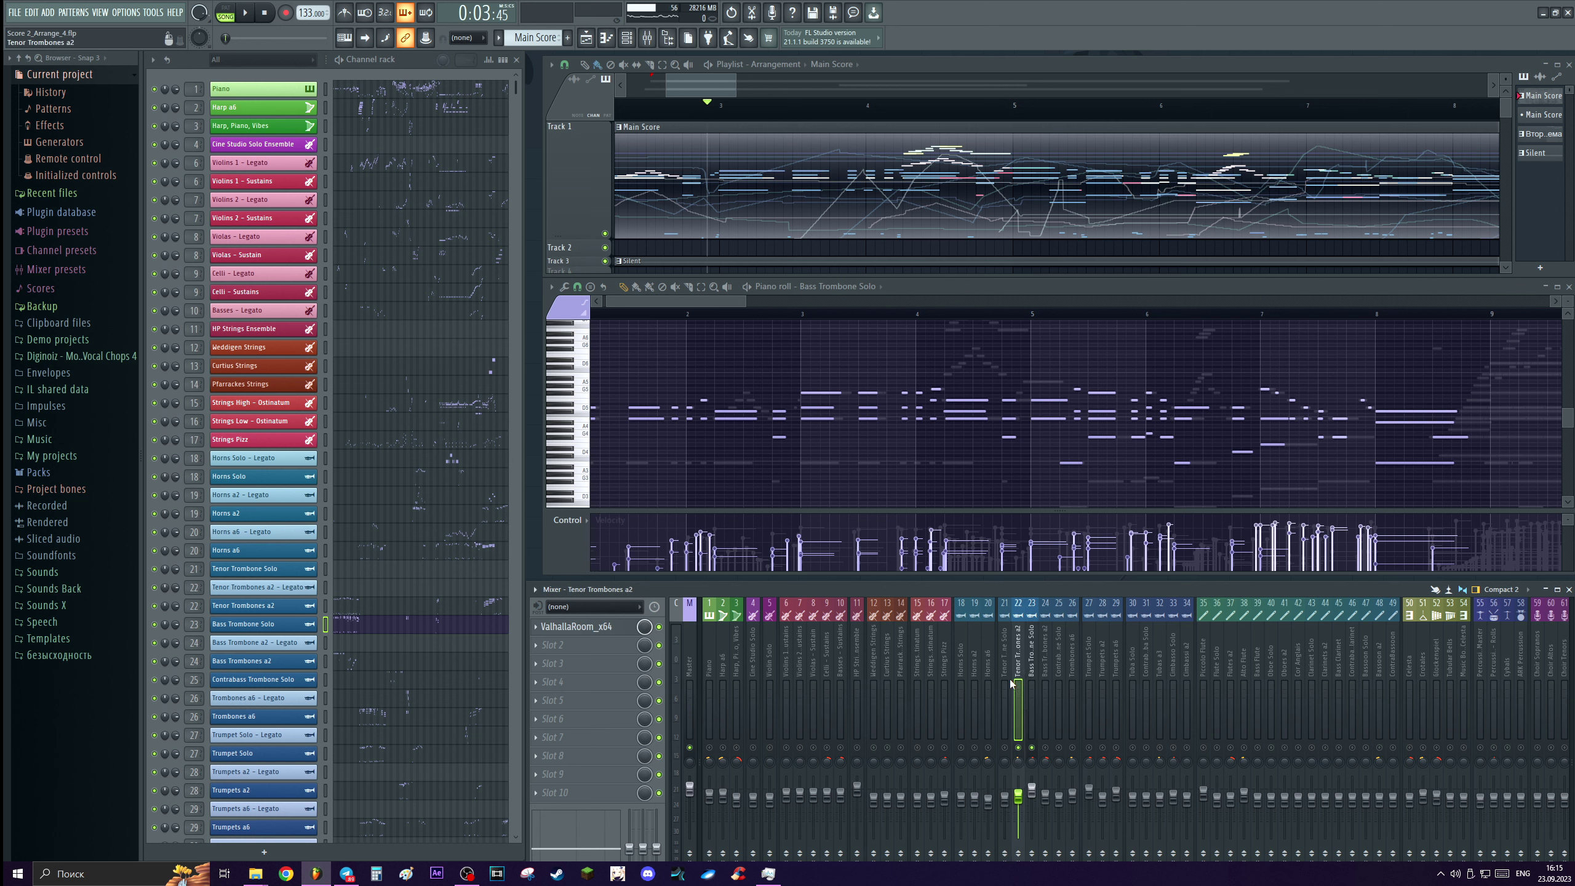
Add Bass Trombones a2 to the audible mixer tracks, play from the start and show its notes in the piano roll.
{"action": "left_click", "coordinate": [1045, 682]}
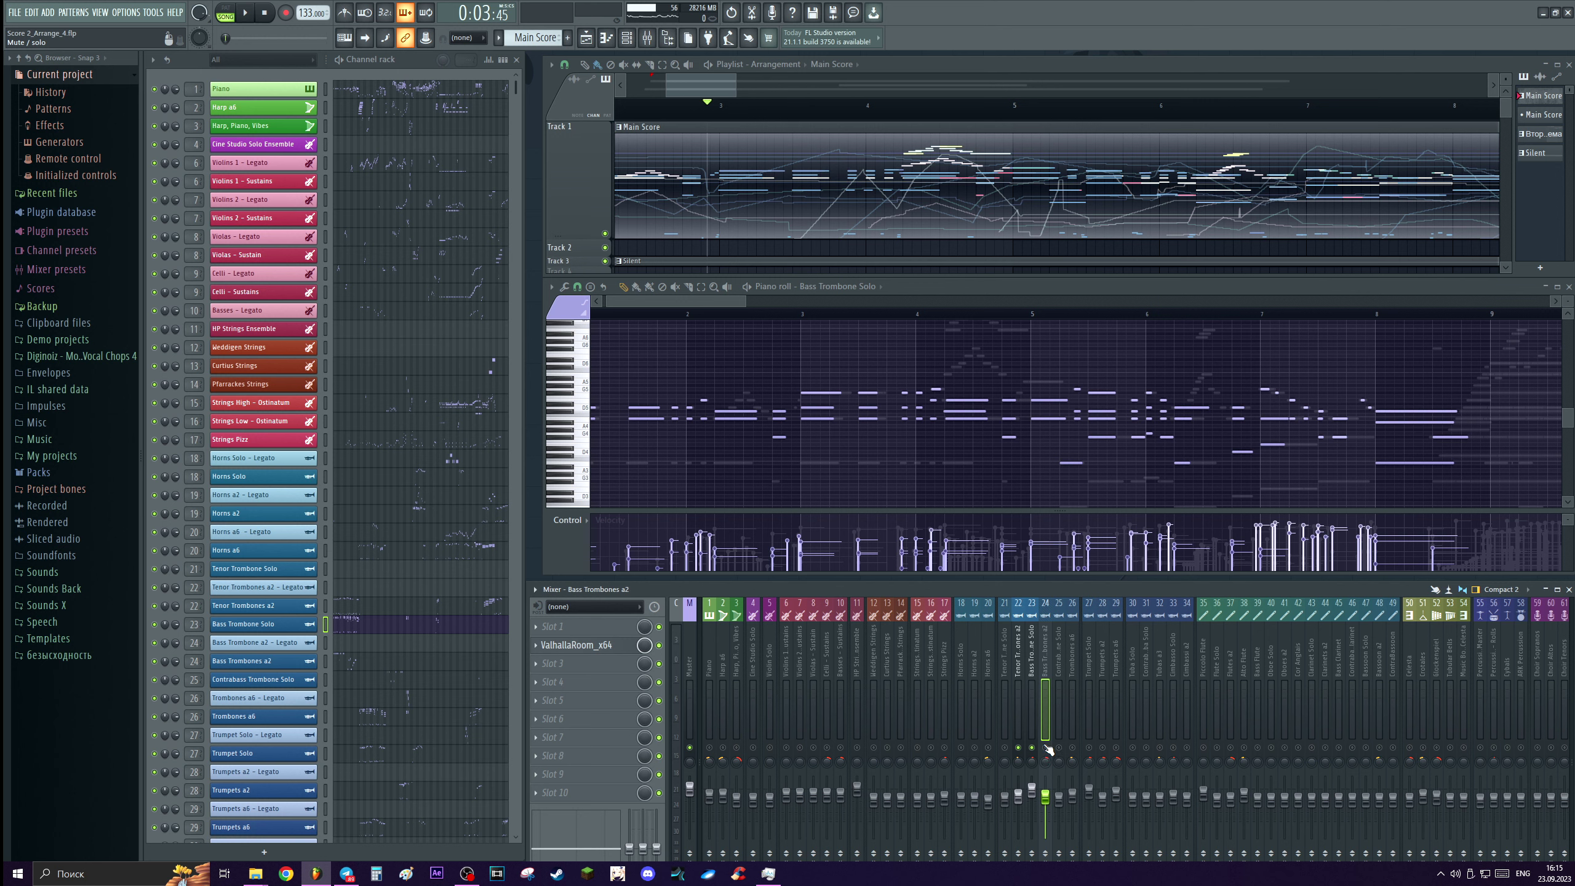
{"action": "key", "text": "space"}
{"action": "key", "text": "space"}
{"action": "key", "text": "space"}
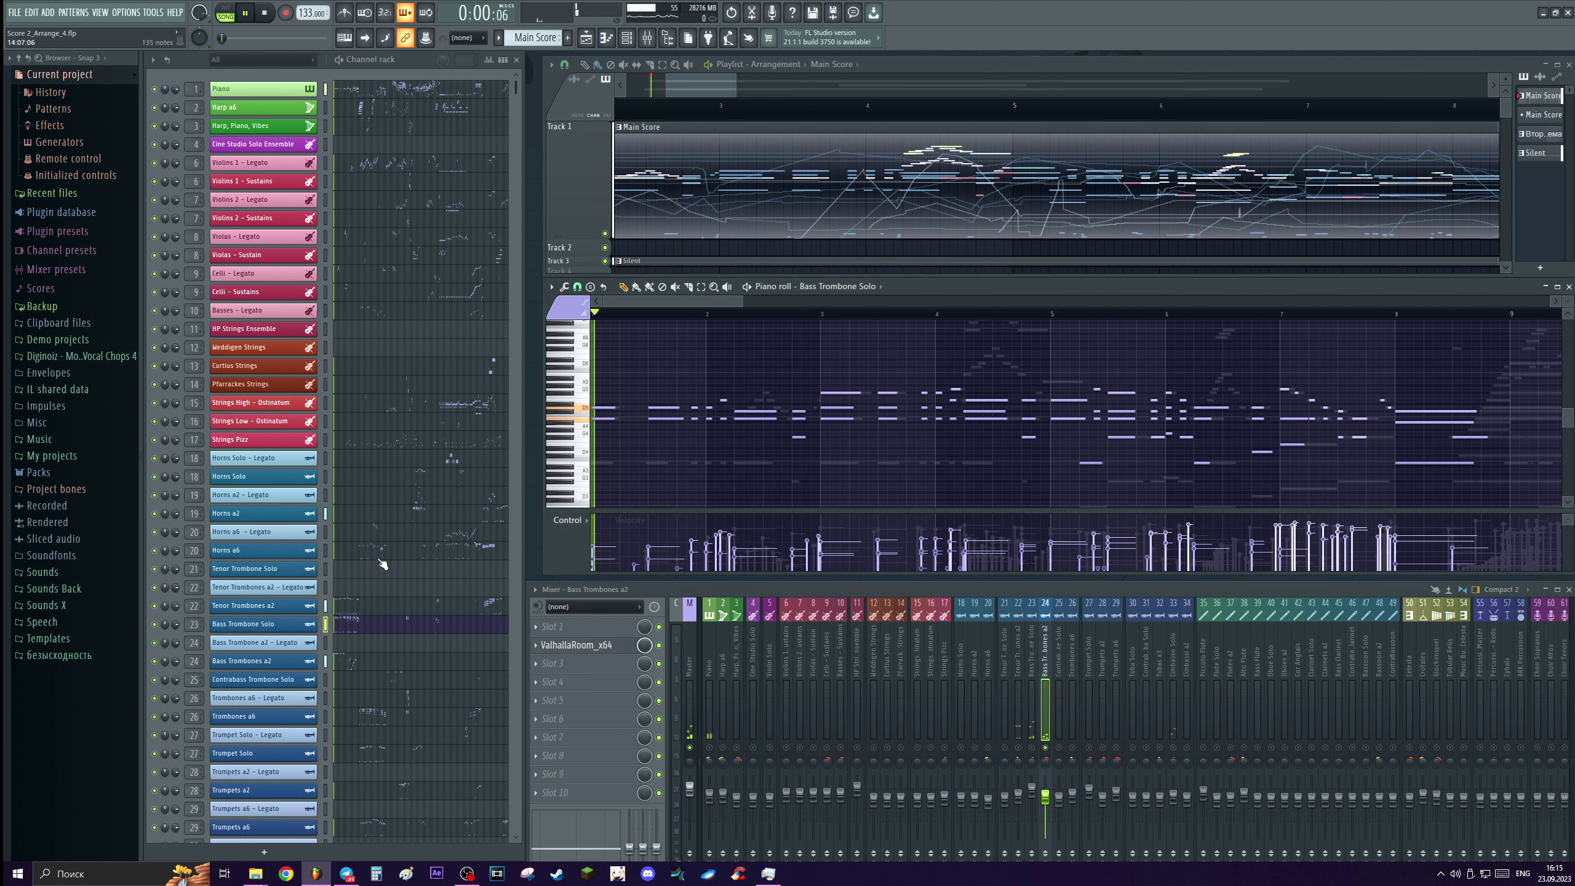
{"action": "left_click", "coordinate": [344, 661]}
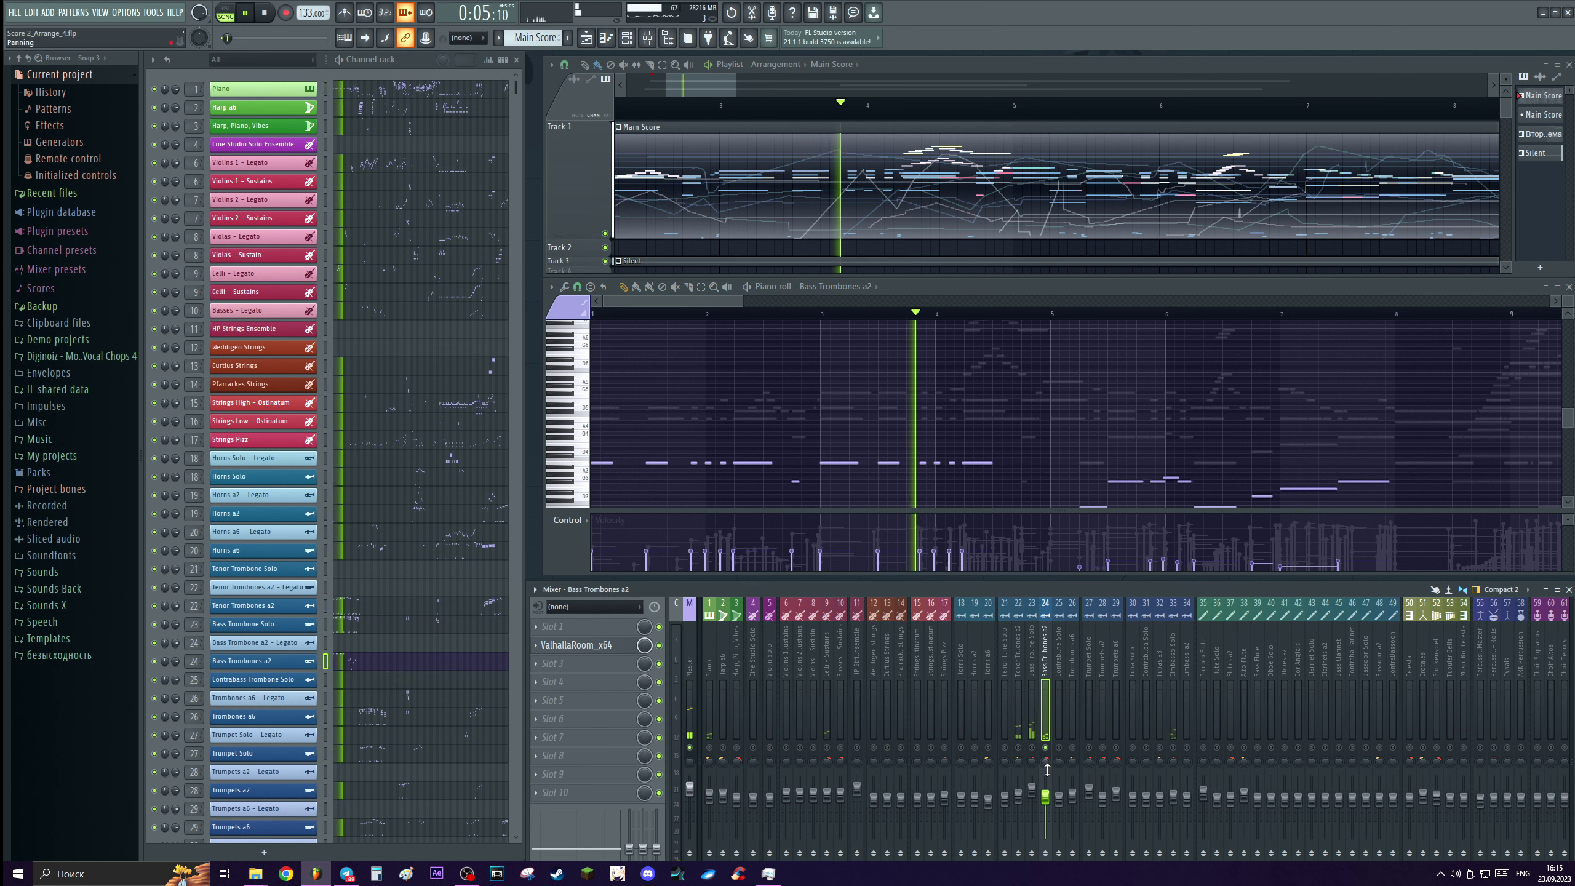
{"action": "scroll", "coordinate": [989, 446], "scroll_direction": "down", "scroll_amount": 1}
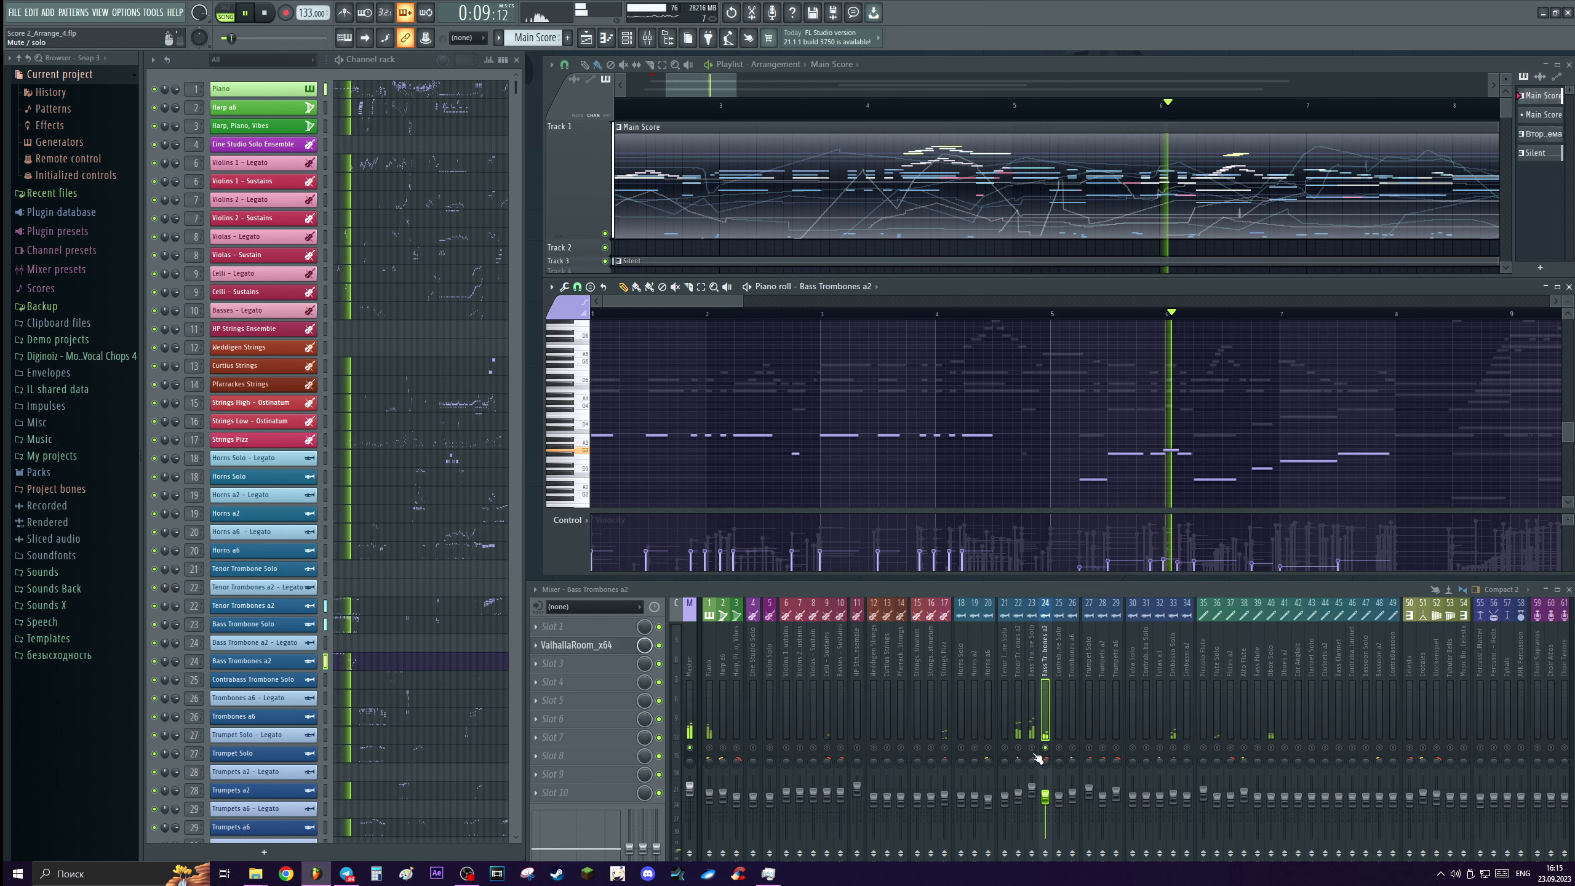
Play the trombone parts from bar 5, and restore all mixer tracks to audible during playback.
{"action": "key", "text": "space"}
{"action": "left_click", "coordinate": [1055, 326]}
{"action": "key", "text": "space"}
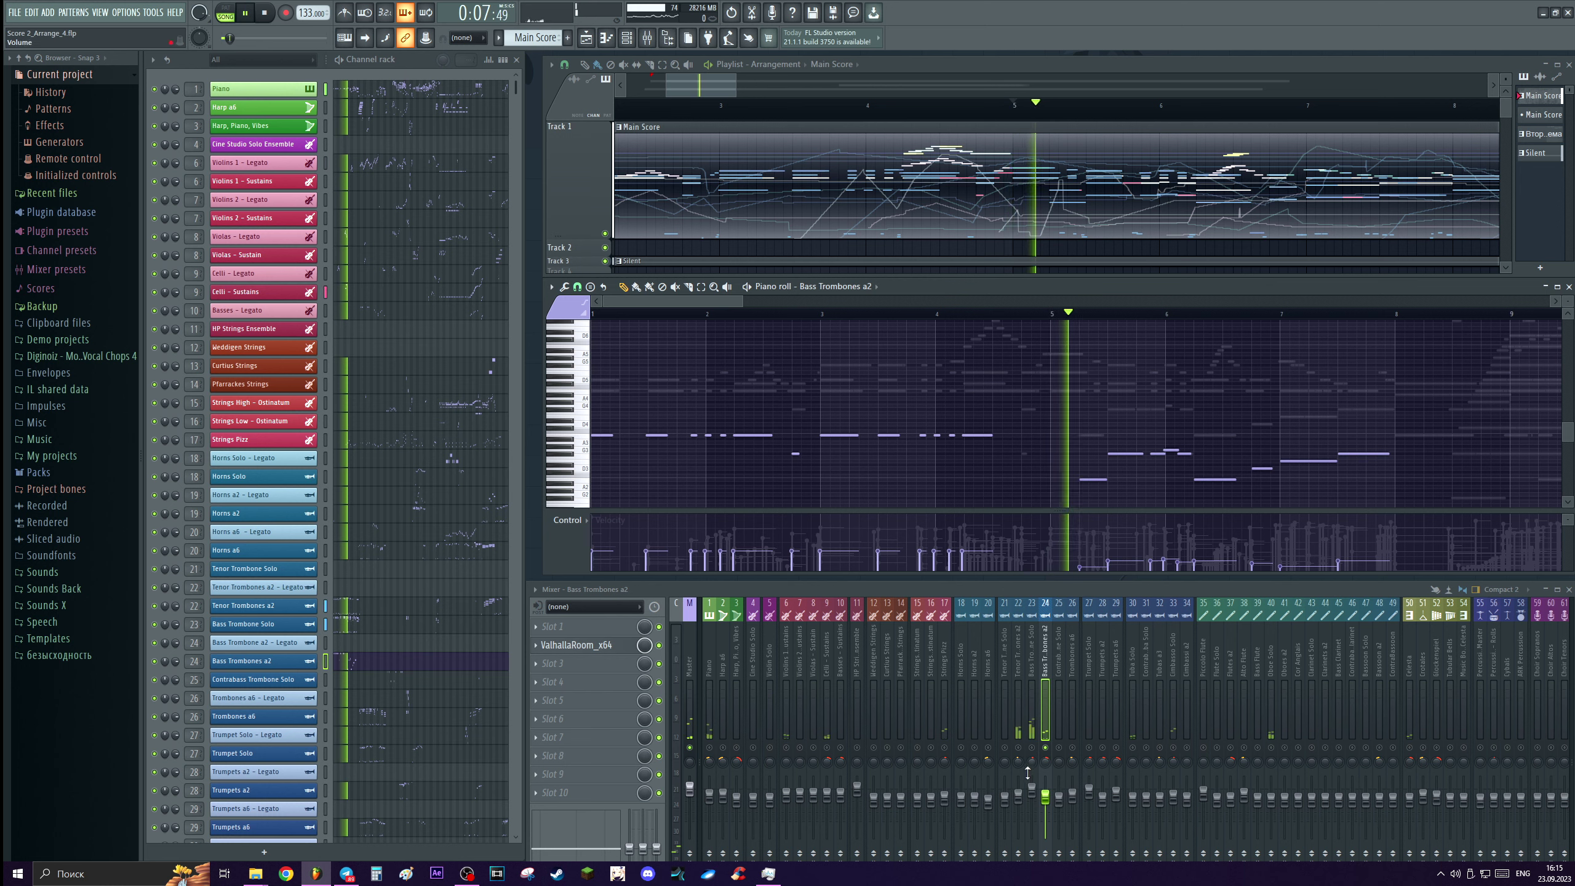
{"action": "left_click", "coordinate": [1032, 725]}
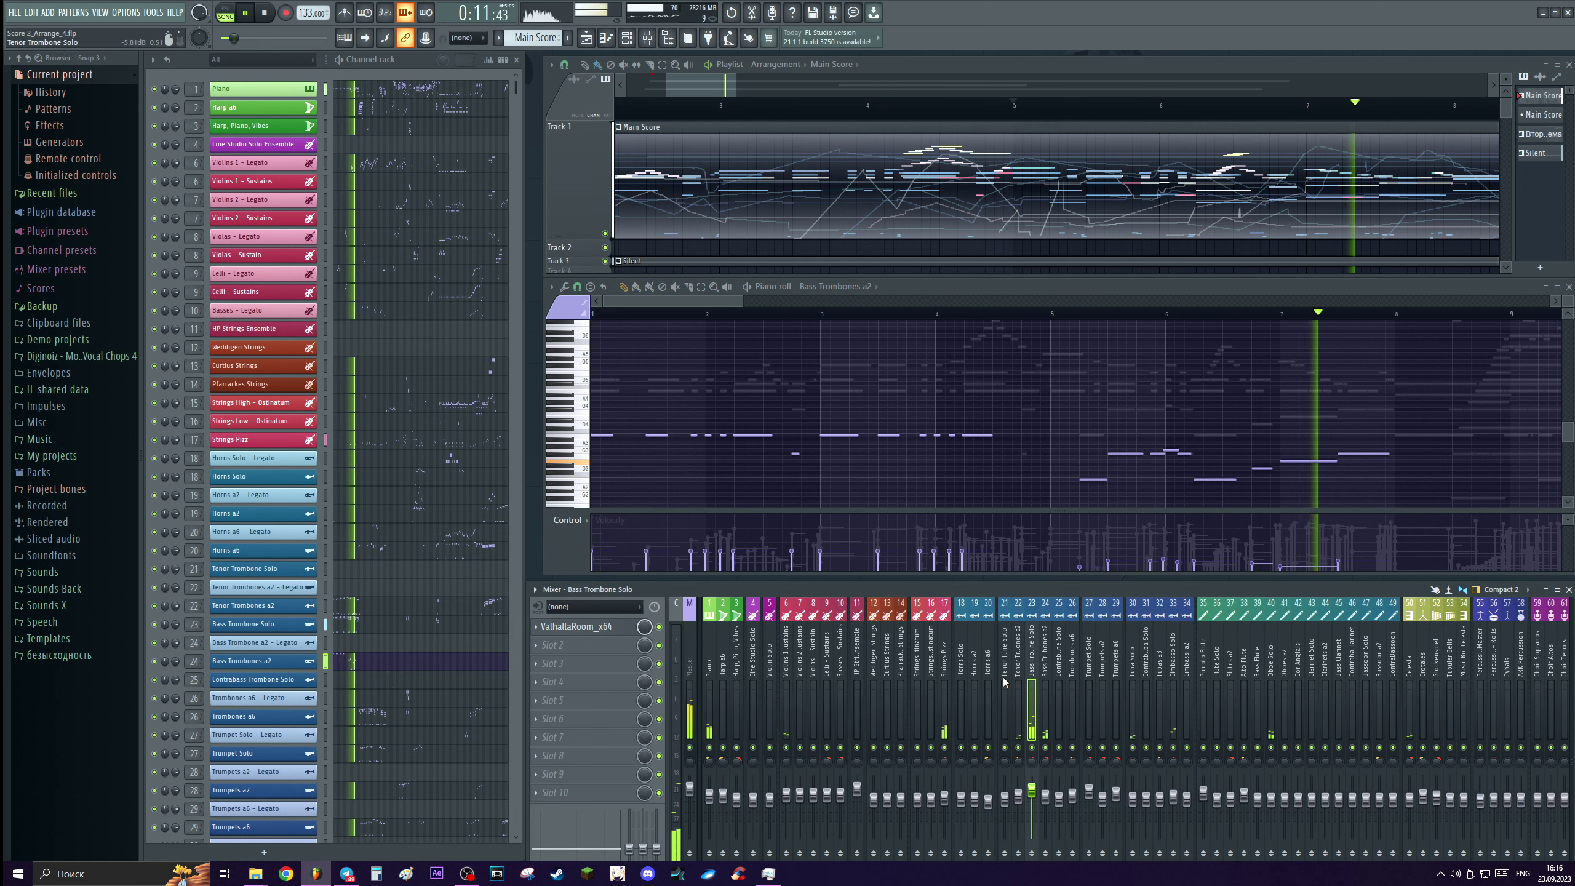
{"action": "key", "text": "space"}
Show the Bass Trombone Solo notes in the piano roll, examine its chords and look over the brass channels in the rack.
{"action": "scroll", "coordinate": [1064, 302], "scroll_direction": "down", "scroll_amount": 4}
{"action": "scroll", "coordinate": [1077, 109], "scroll_direction": "down", "scroll_amount": 4}
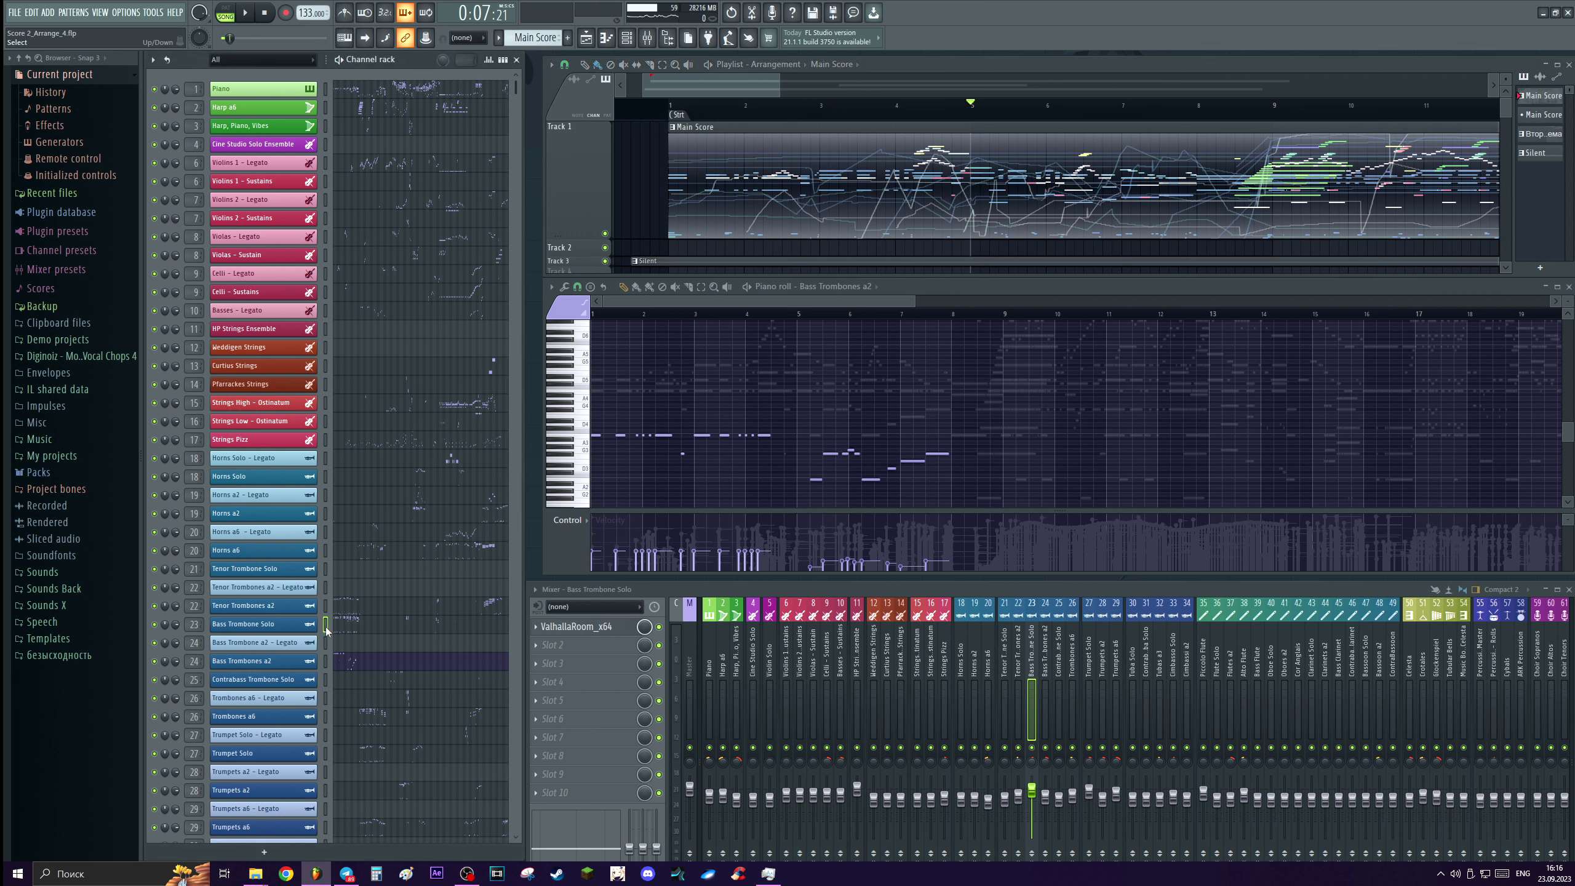
{"action": "left_click", "coordinate": [346, 631]}
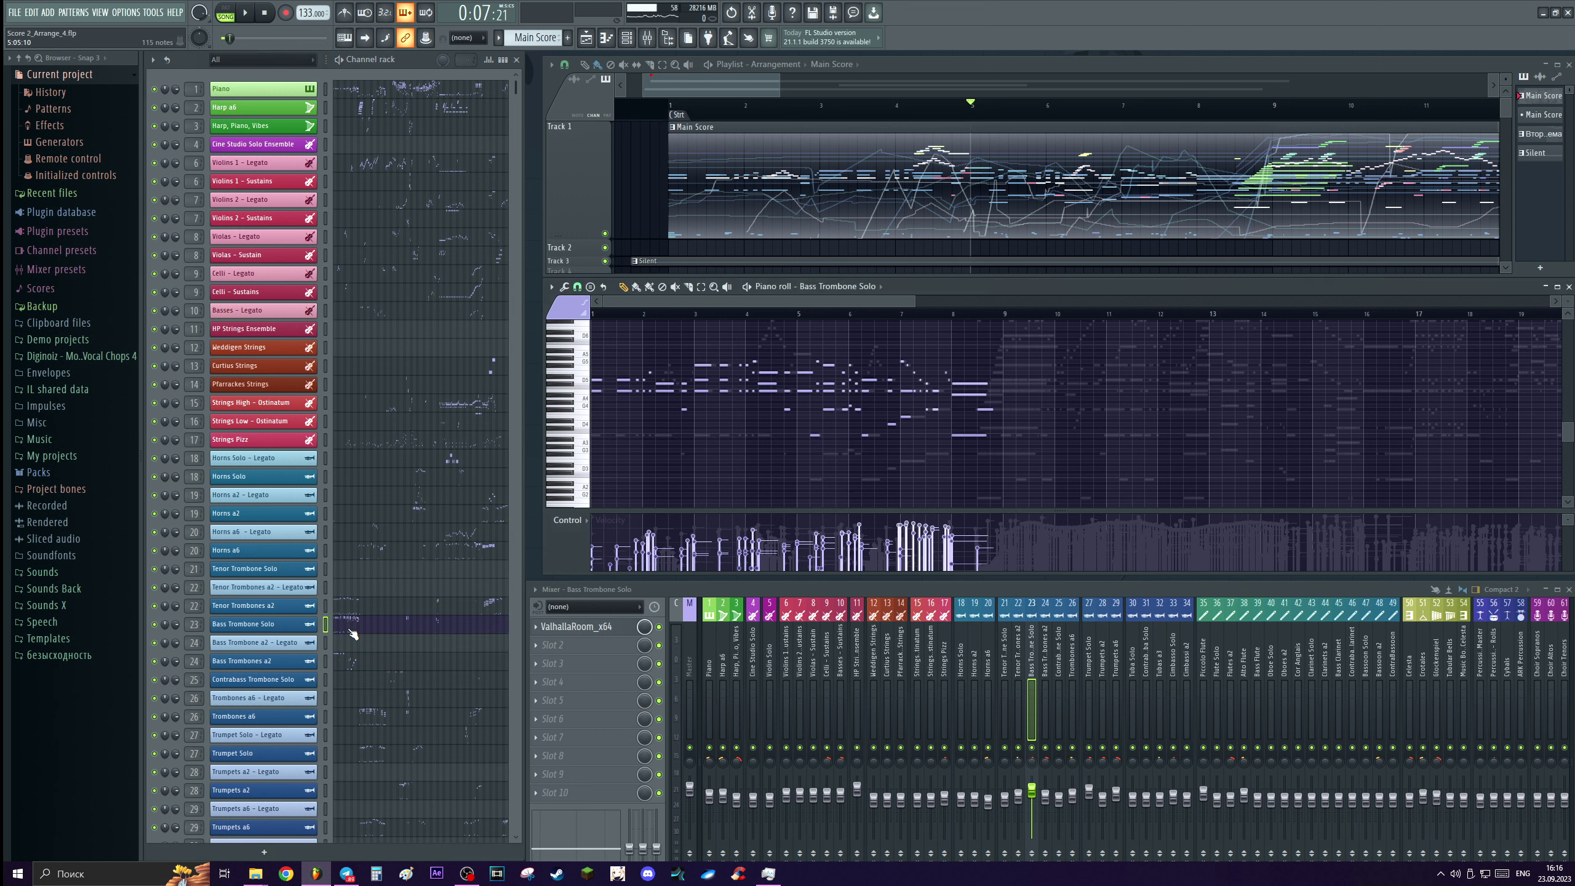
{"action": "scroll", "coordinate": [850, 321], "scroll_direction": "up", "scroll_amount": 5}
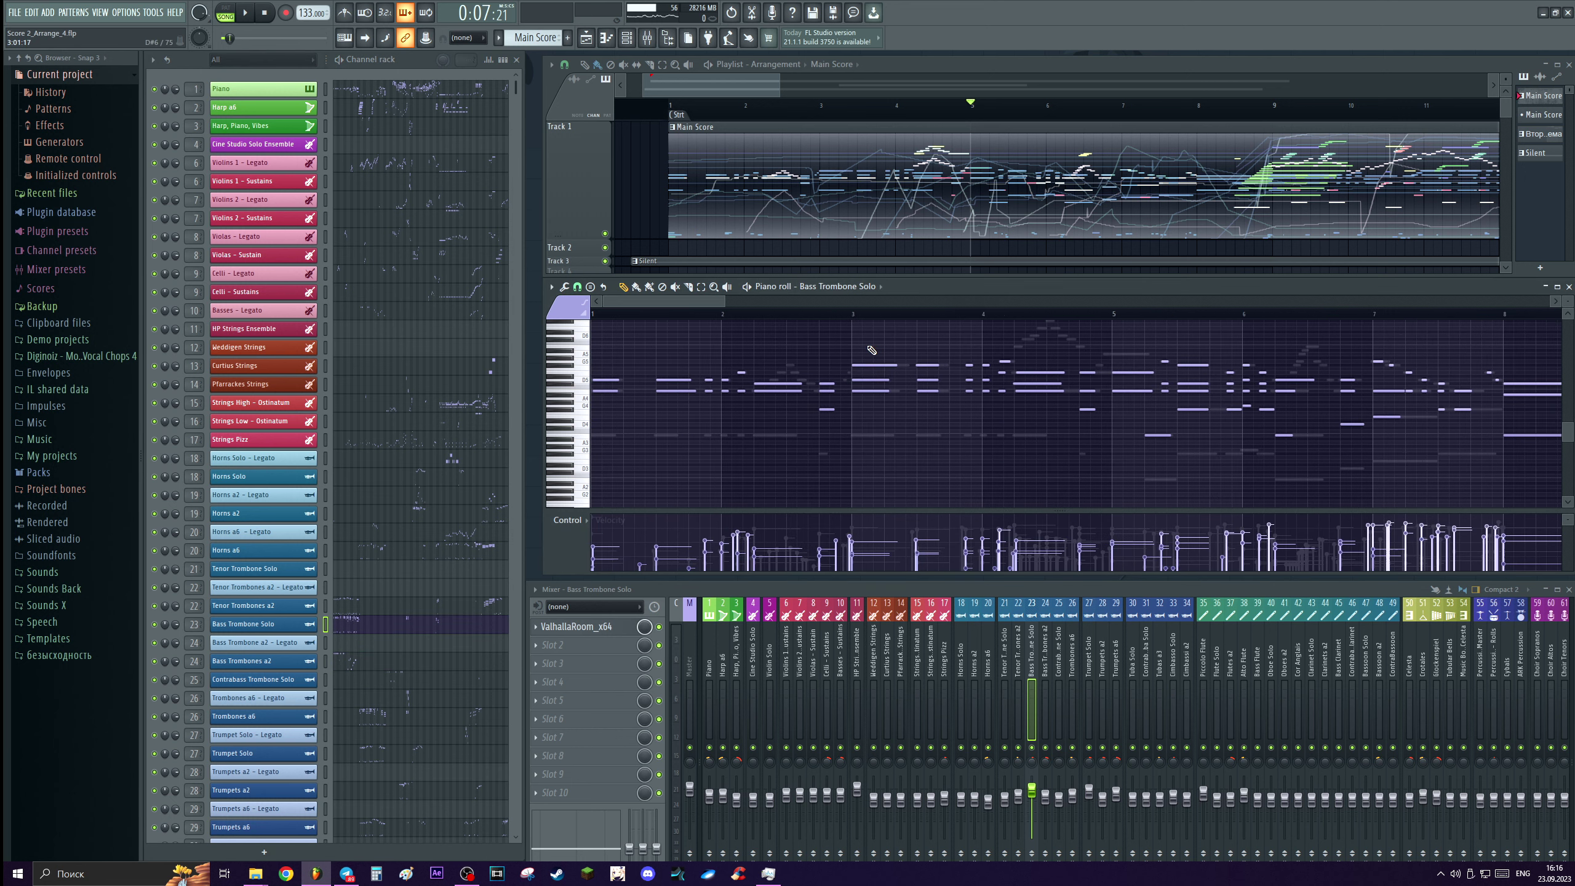
{"action": "scroll", "coordinate": [902, 358], "scroll_direction": "down", "scroll_amount": 2}
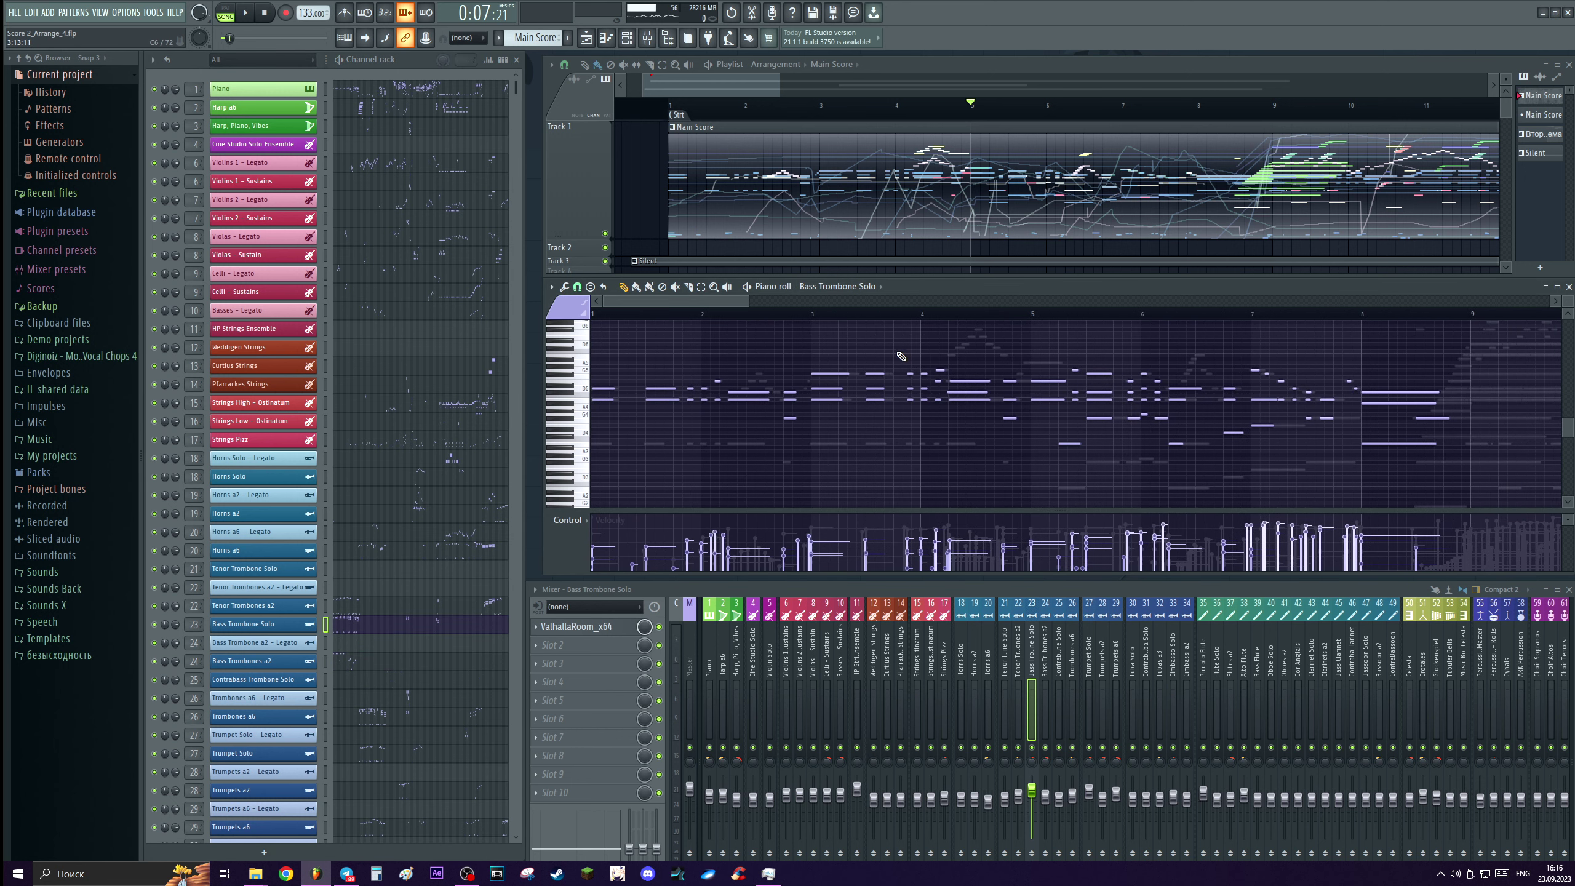
{"action": "scroll", "coordinate": [905, 366], "scroll_direction": "up", "scroll_amount": 1}
{"action": "scroll", "coordinate": [956, 360], "scroll_direction": "up", "scroll_amount": 2}
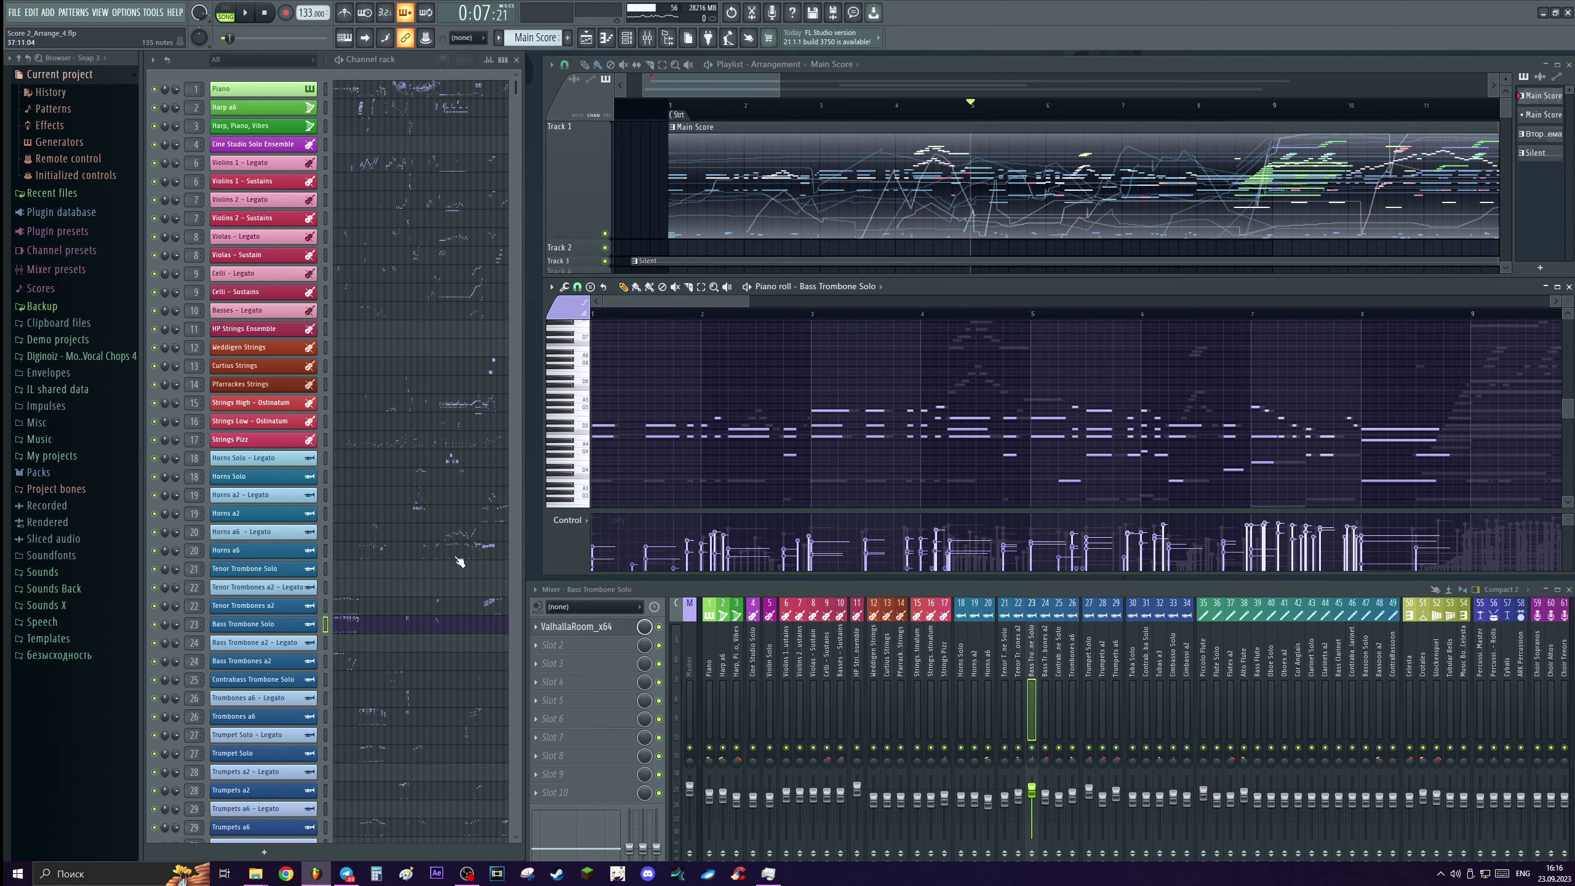
{"action": "scroll", "coordinate": [403, 539], "scroll_direction": "down", "scroll_amount": 4}
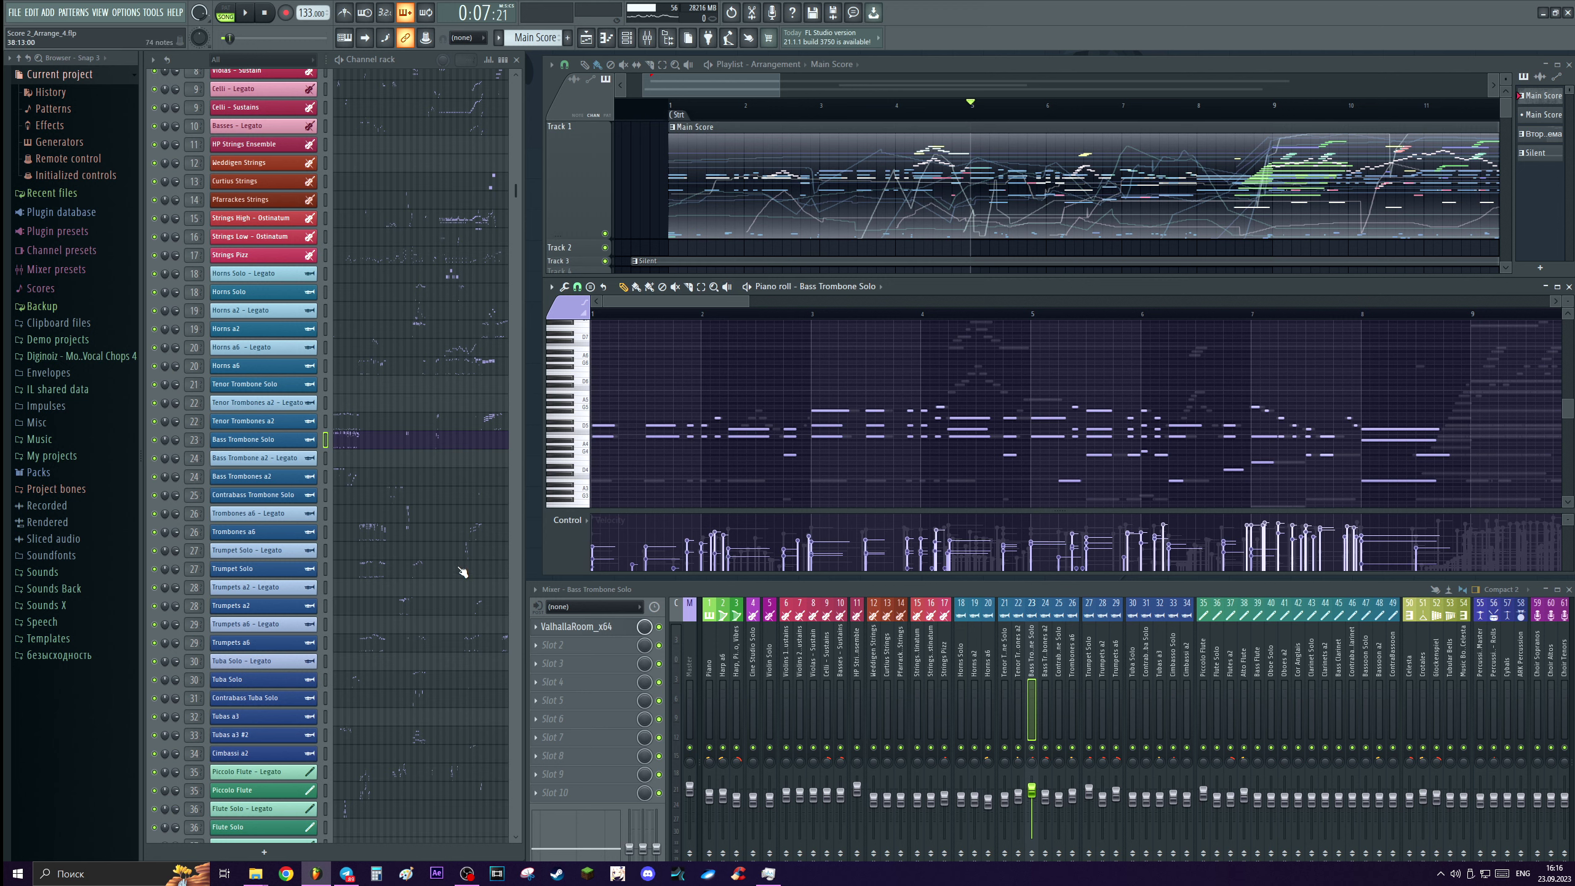
{"action": "scroll", "coordinate": [373, 471], "scroll_direction": "down", "scroll_amount": 3}
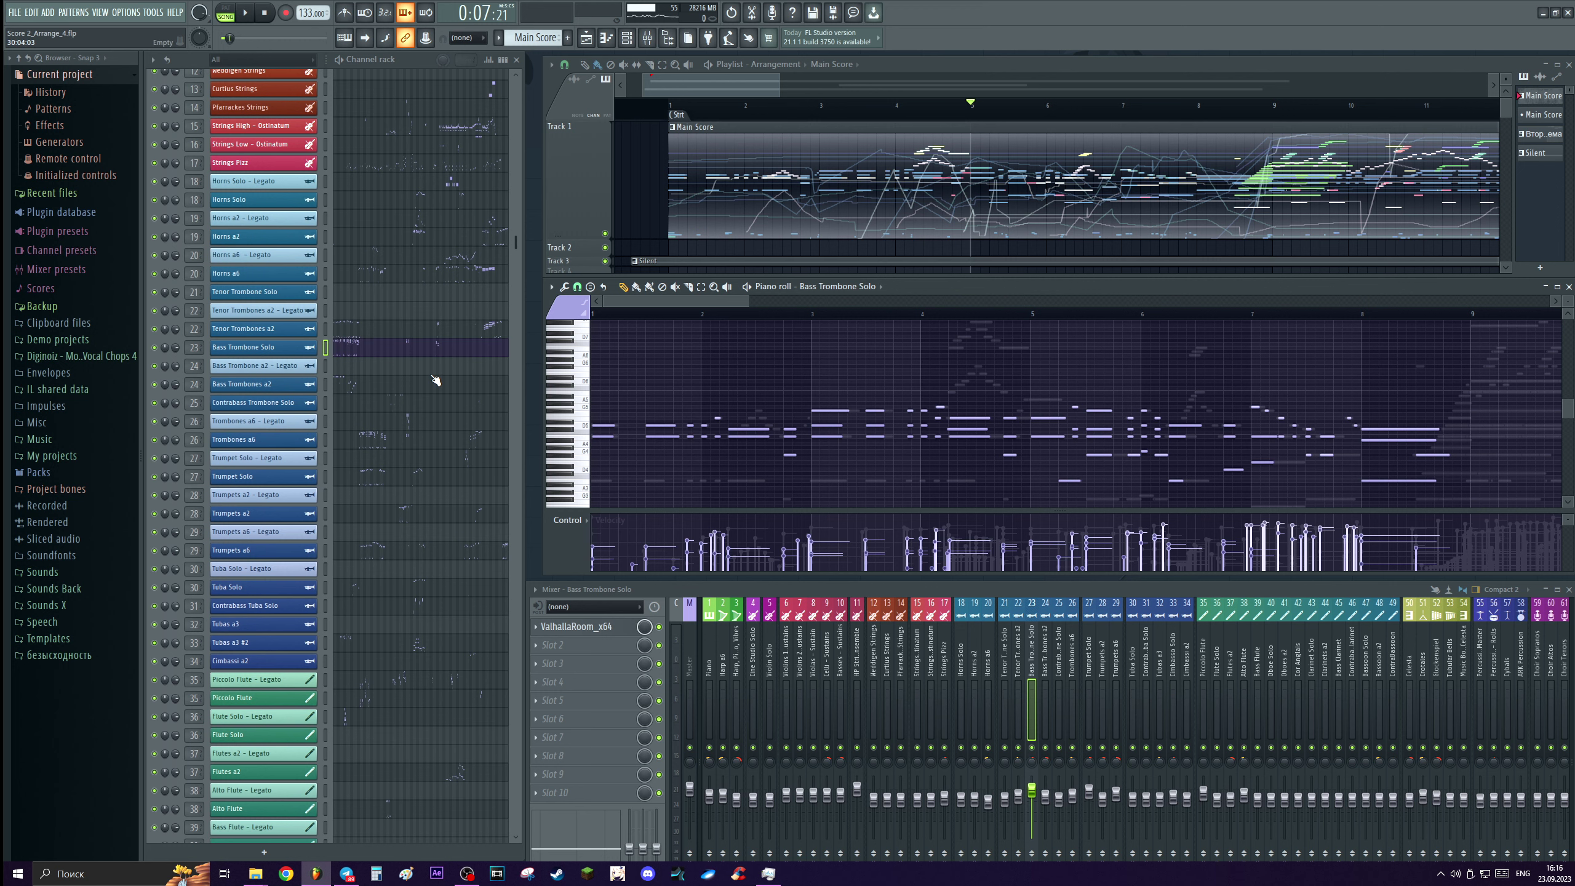
Examine the horn, trombone, trumpet and tuba channels and their note previews in the channel rack.
{"action": "scroll", "coordinate": [419, 417], "scroll_direction": "down", "scroll_amount": 4}
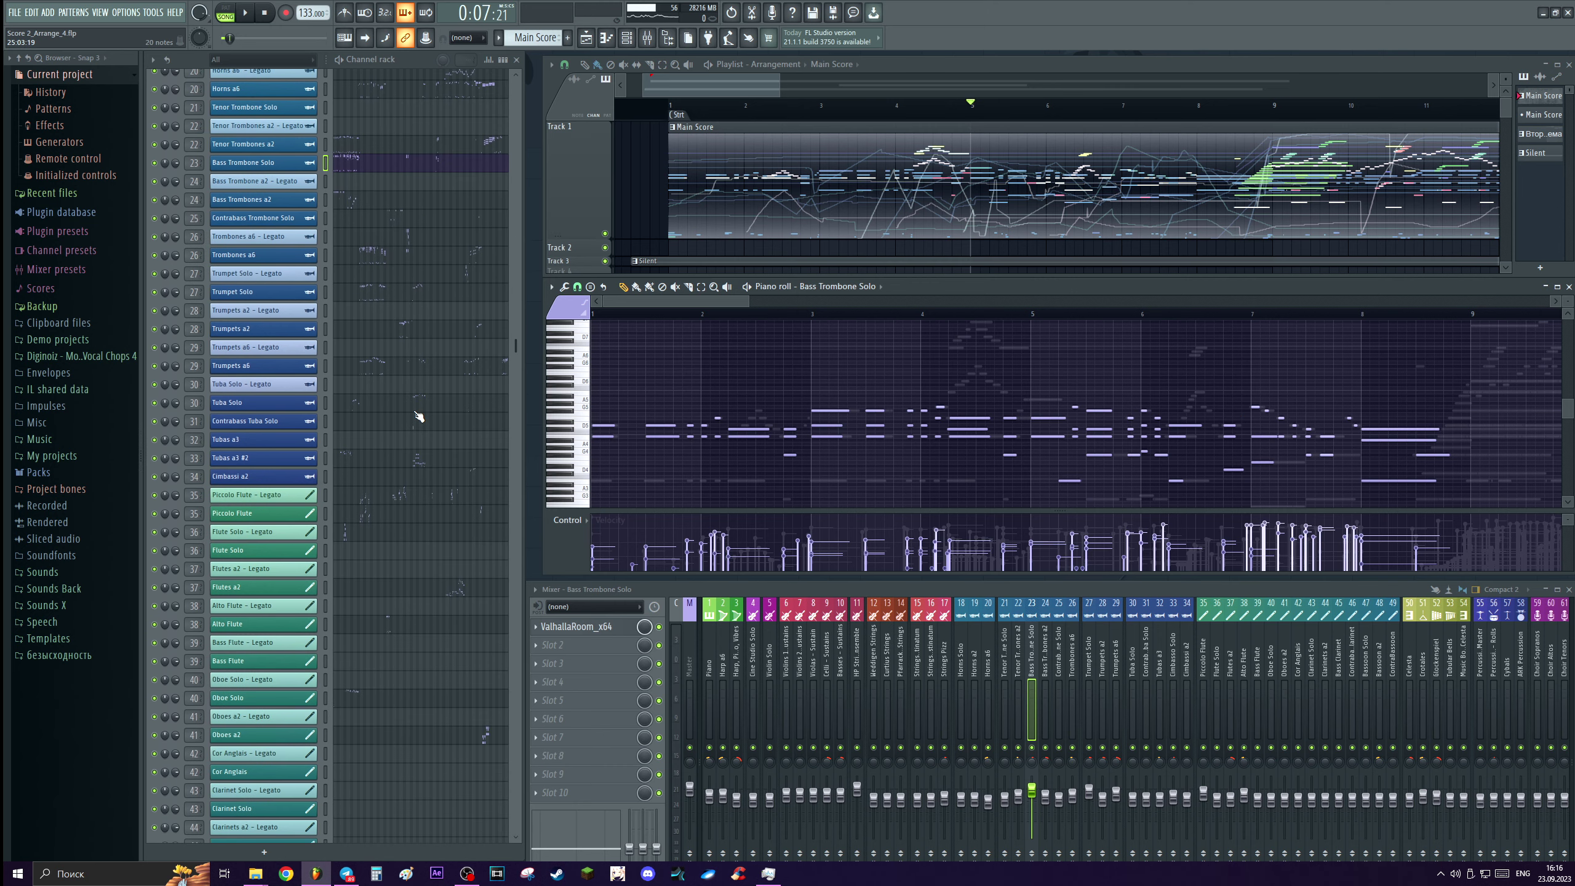
{"action": "scroll", "coordinate": [419, 417], "scroll_direction": "up", "scroll_amount": 3}
{"action": "scroll", "coordinate": [419, 417], "scroll_direction": "down", "scroll_amount": 3}
{"action": "scroll", "coordinate": [419, 417], "scroll_direction": "up", "scroll_amount": 2}
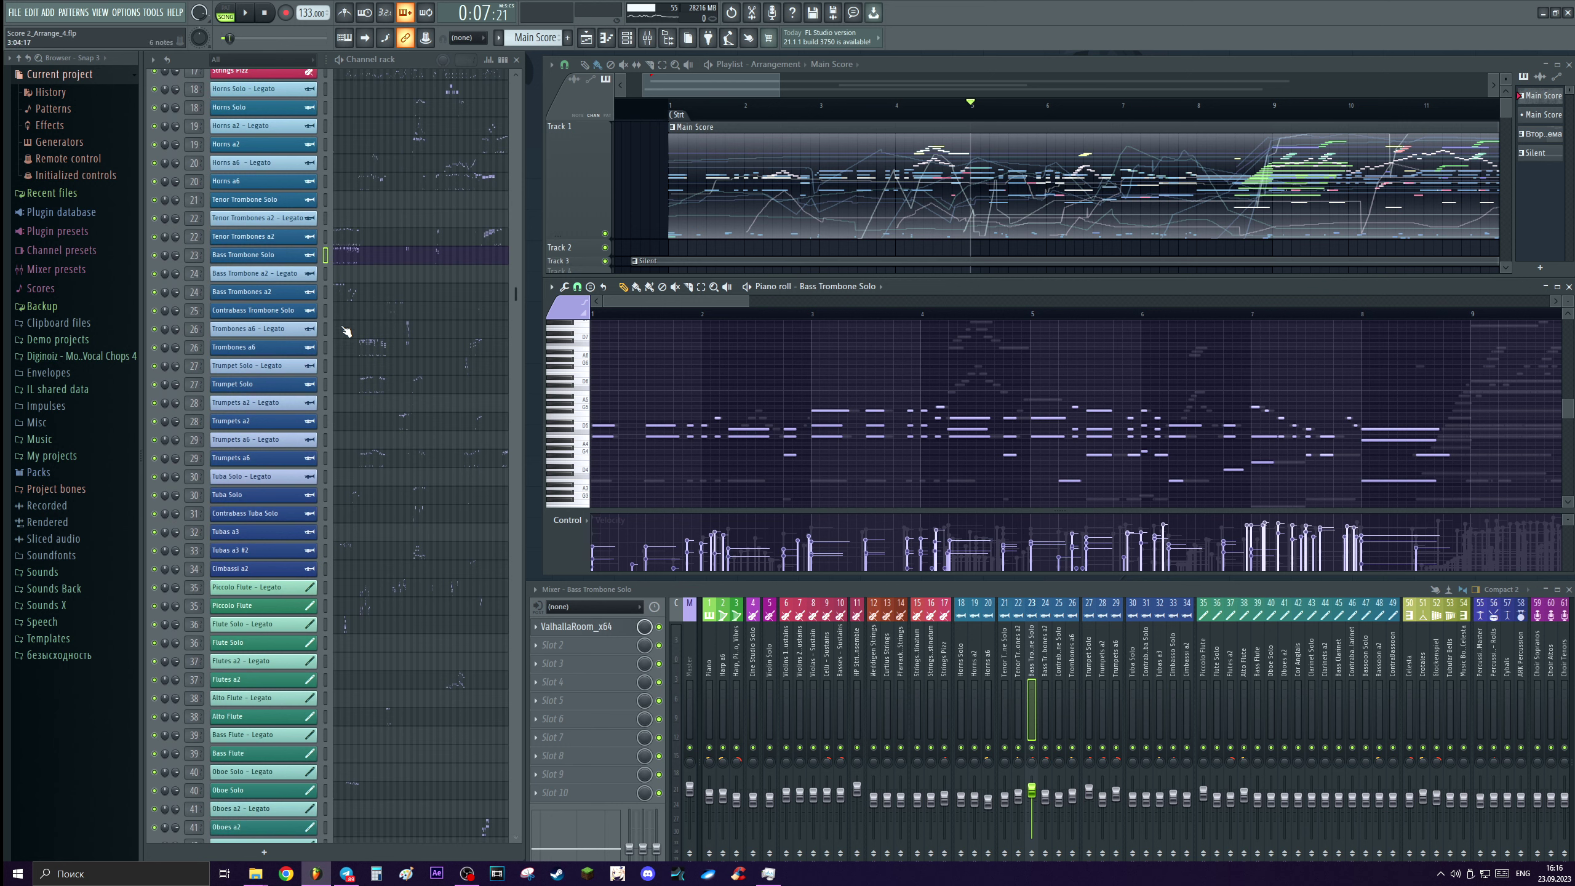
{"action": "scroll", "coordinate": [409, 446], "scroll_direction": "down", "scroll_amount": 5}
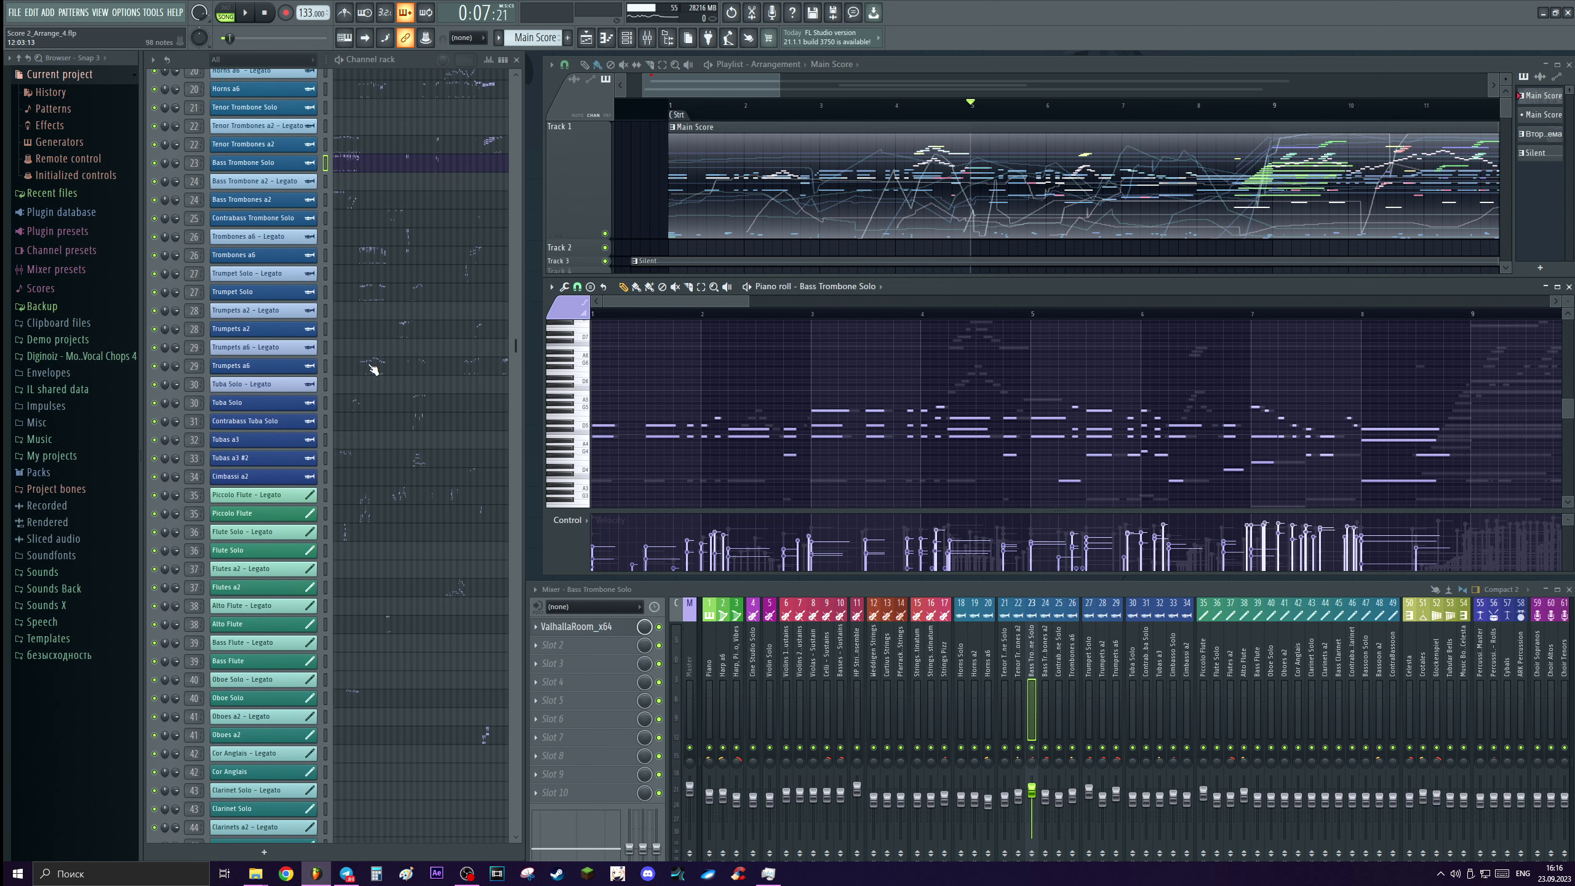
{"action": "scroll", "coordinate": [344, 299], "scroll_direction": "up", "scroll_amount": 5}
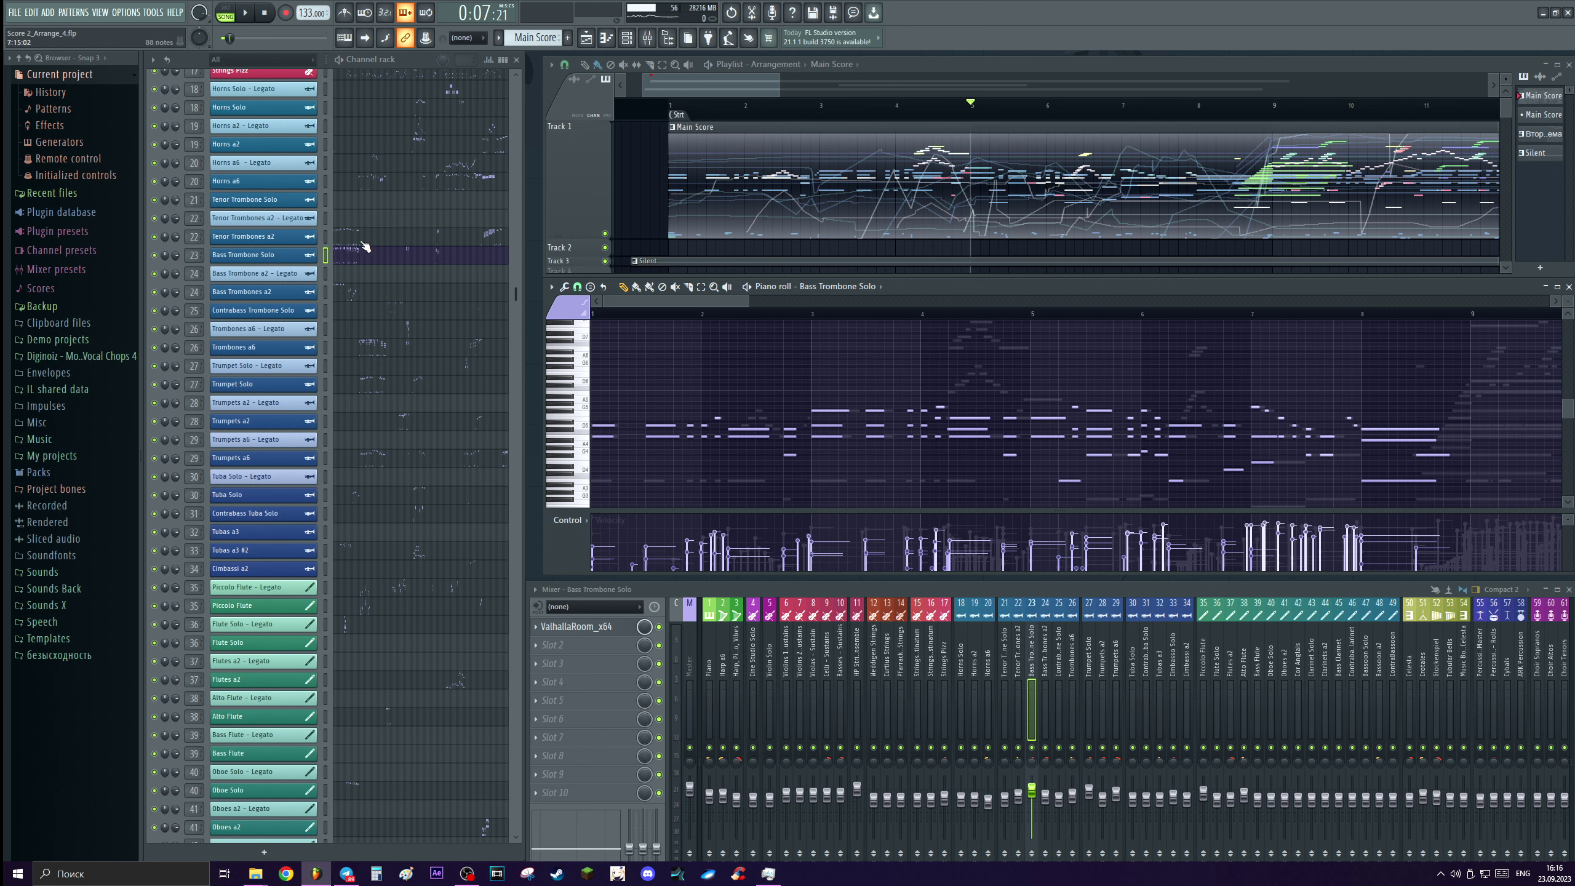
{"action": "scroll", "coordinate": [411, 351], "scroll_direction": "down", "scroll_amount": 3}
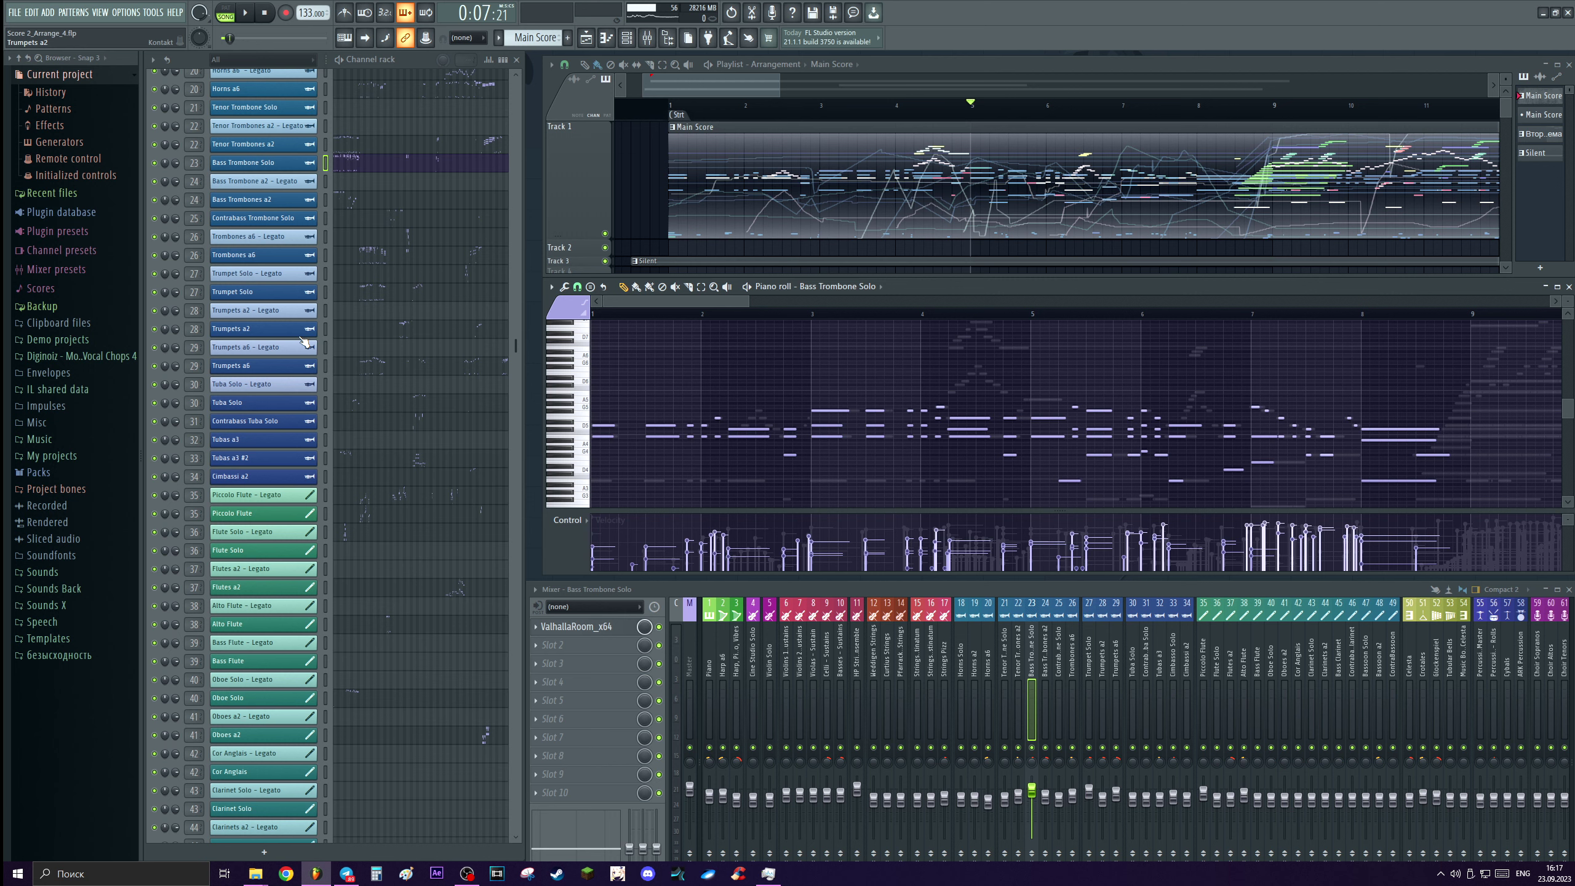
Show the Bass Trombones a2 notes in the piano roll and play the score briefly around bar 8.
{"action": "key", "text": "Down"}
{"action": "key", "text": "Down"}
{"action": "scroll", "coordinate": [769, 102], "scroll_direction": "down", "scroll_amount": 3}
{"action": "left_click", "coordinate": [1032, 107]}
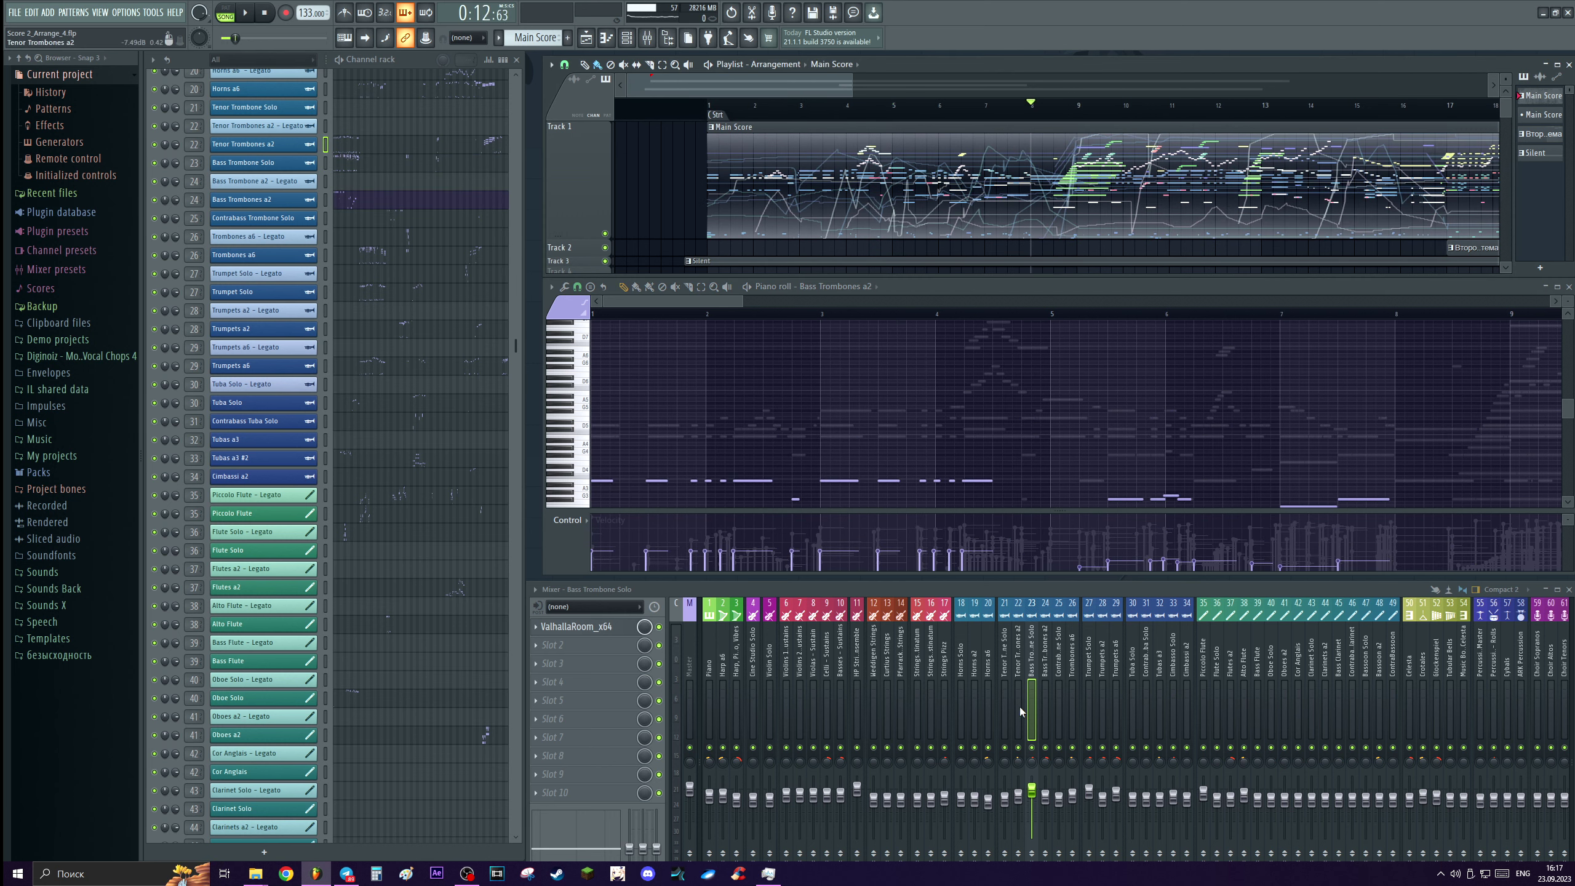
{"action": "key", "text": "space"}
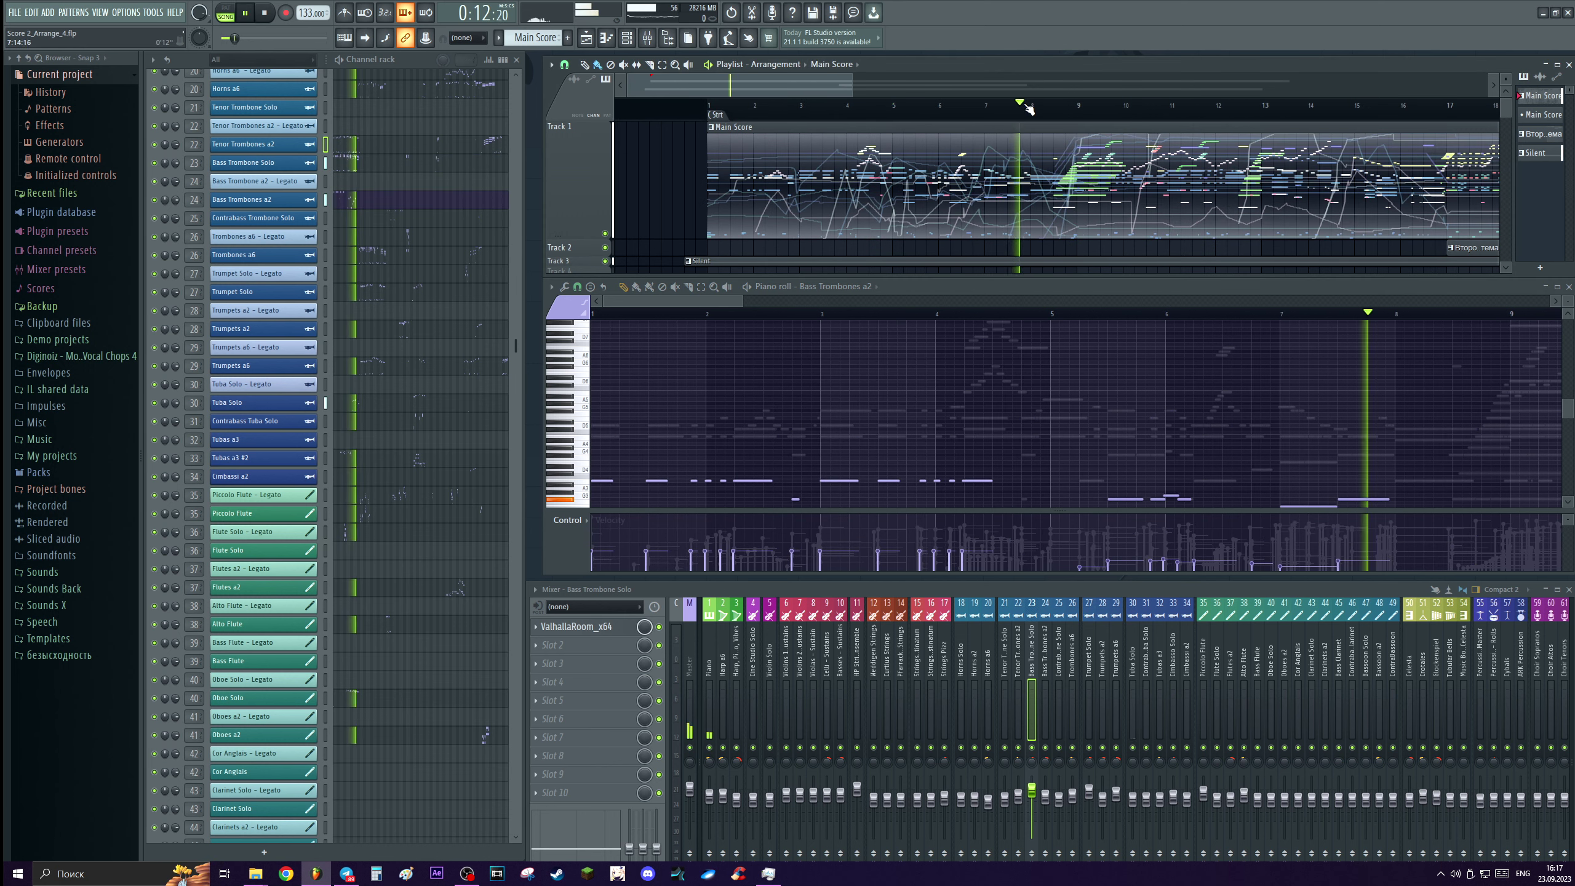
{"action": "scroll", "coordinate": [1043, 111], "scroll_direction": "down", "scroll_amount": 1}
{"action": "scroll", "coordinate": [1044, 110], "scroll_direction": "down", "scroll_amount": 1}
{"action": "key", "text": "space"}
Play the full score from bar 6 at 0:09:02 through bar 13, then stop playback.
{"action": "left_click", "coordinate": [842, 106]}
{"action": "scroll", "coordinate": [845, 111], "scroll_direction": "up", "scroll_amount": 2}
{"action": "key", "text": "space"}
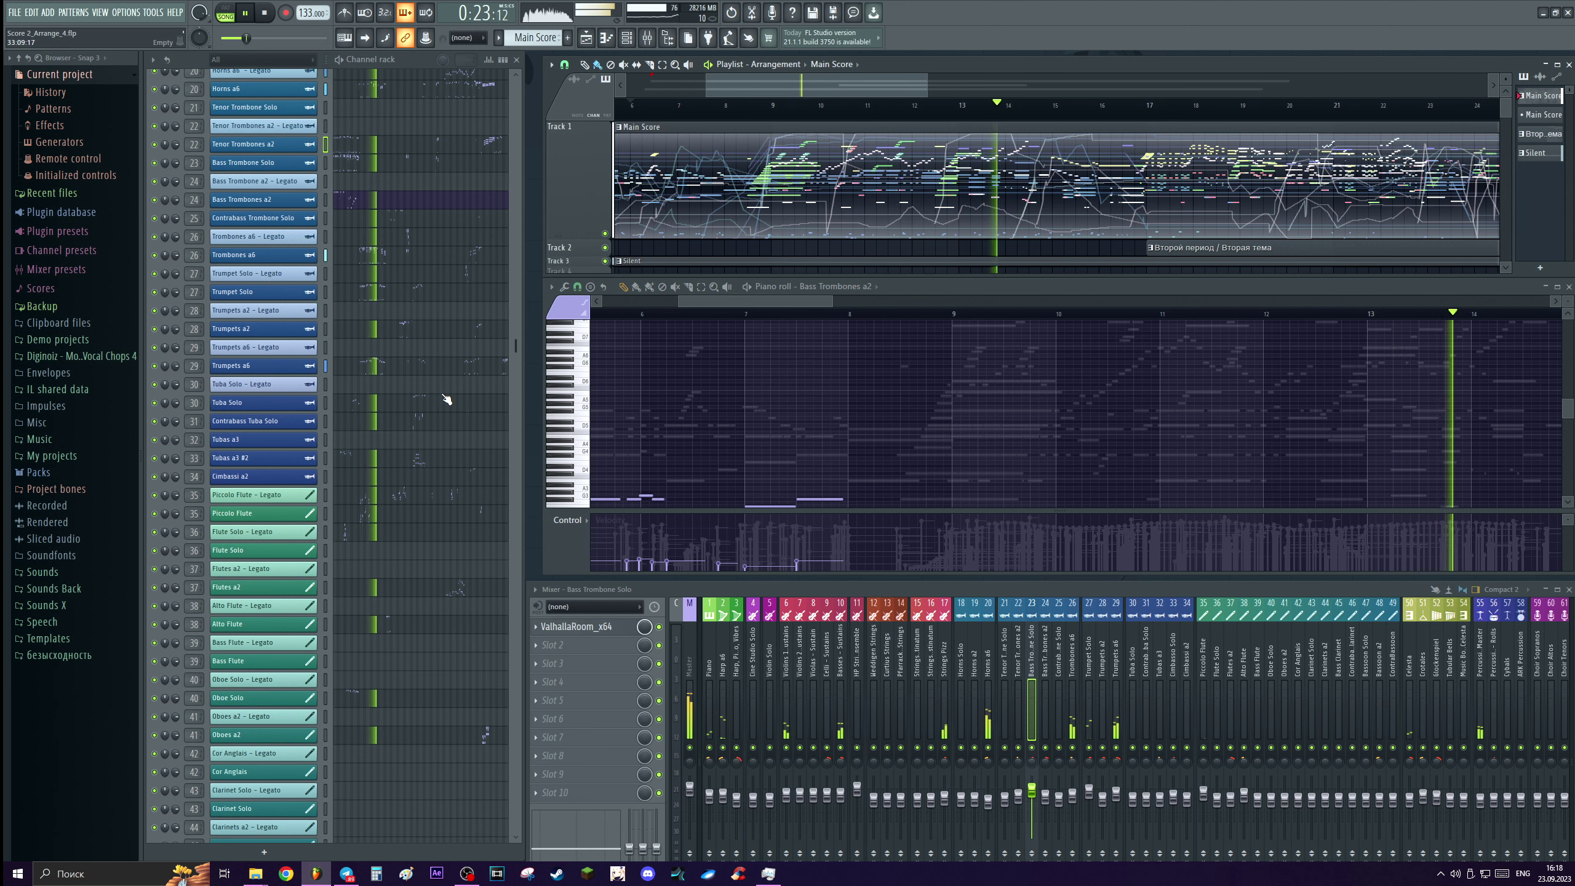
{"action": "key", "text": "space"}
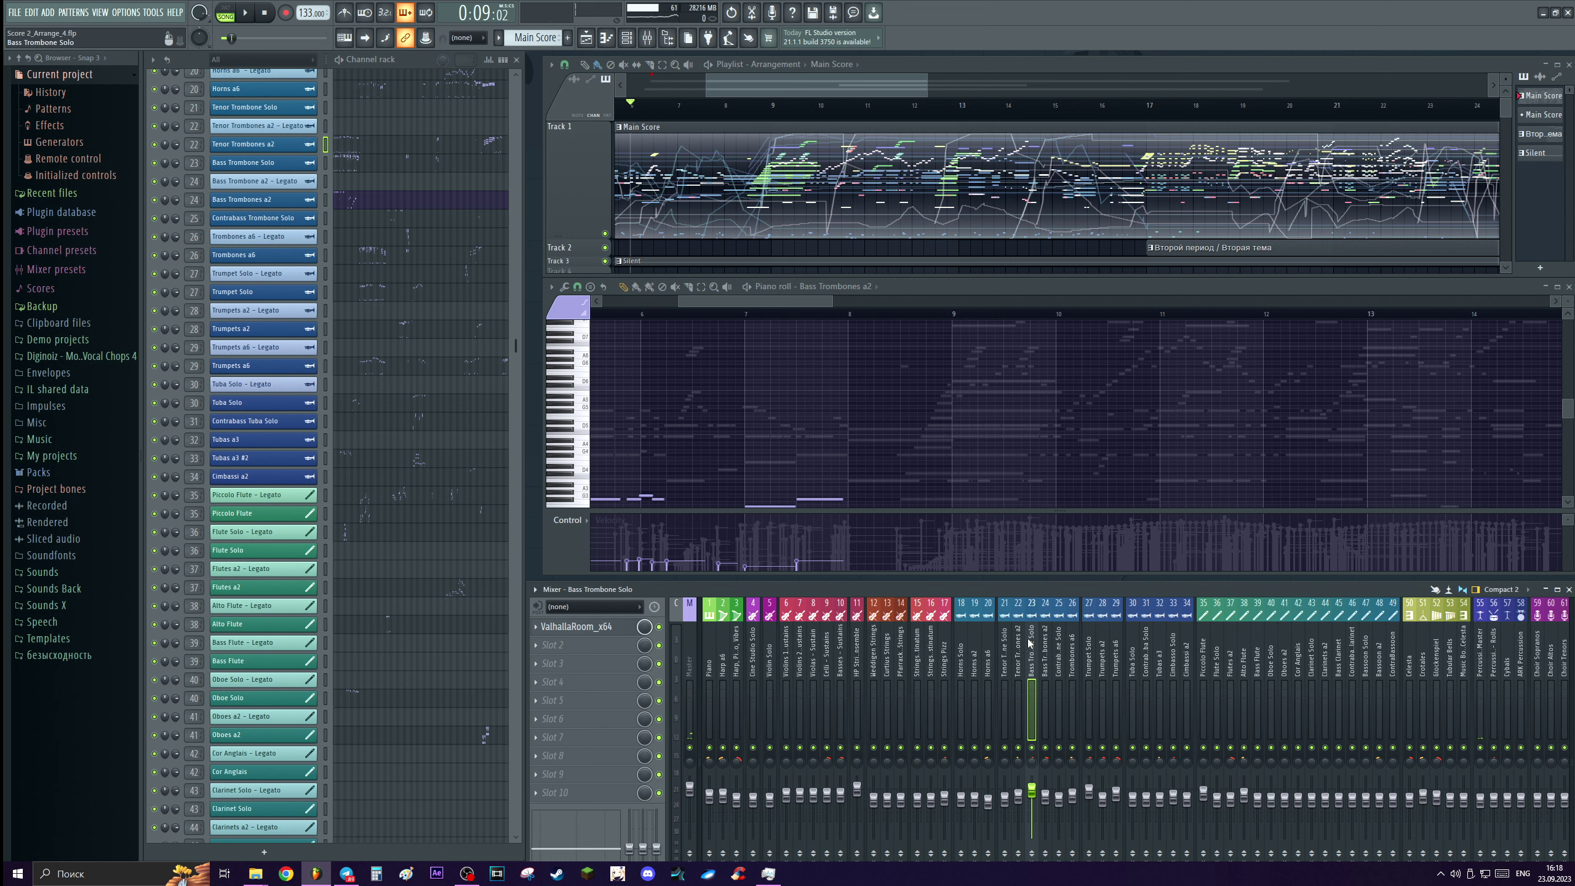
Solo Trombones a6 in the mixer and play it from 0:13:98, just before bar 9.
{"action": "left_click", "coordinate": [1075, 712]}
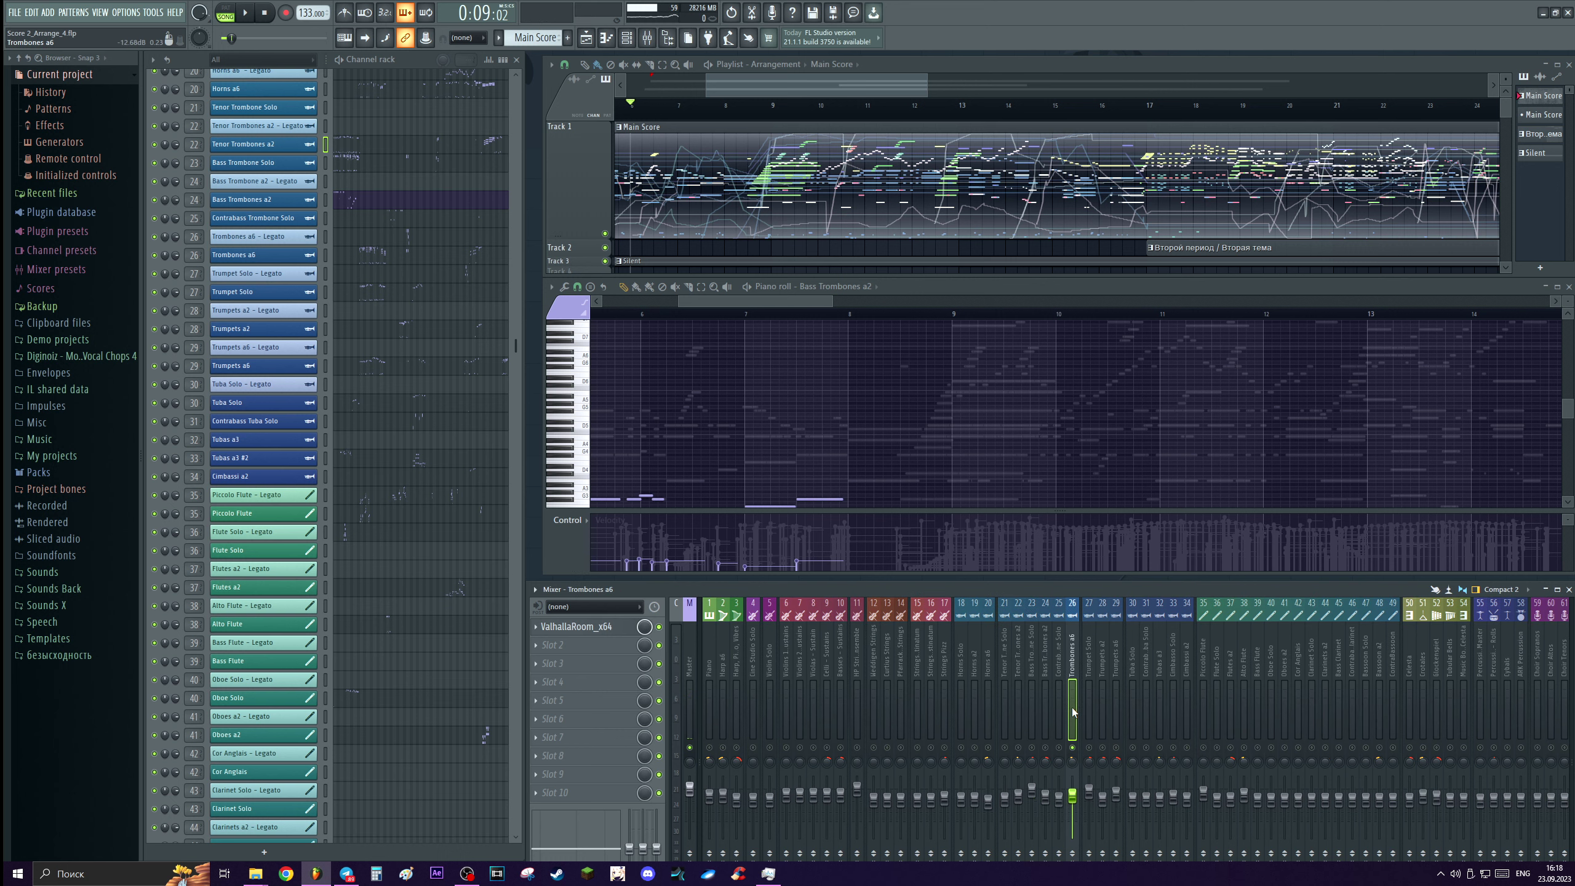
{"action": "left_click", "coordinate": [952, 316]}
{"action": "scroll", "coordinate": [834, 122], "scroll_direction": "down", "scroll_amount": 3}
{"action": "left_click_drag", "start_coordinate": [660, 179], "coordinate": [1285, 187]}
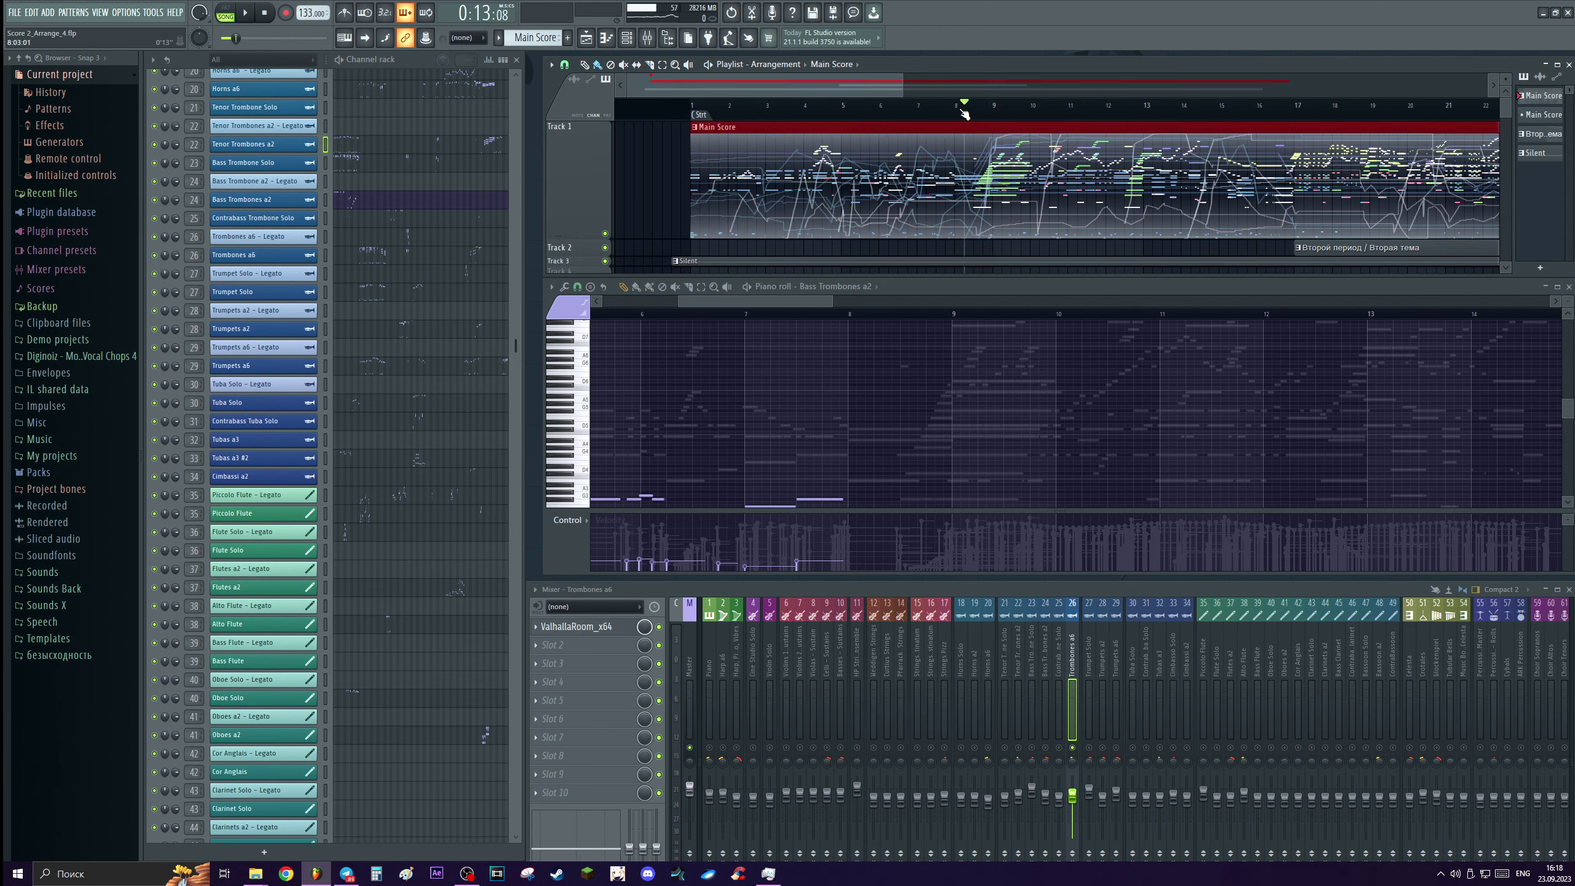
{"action": "left_click_drag", "start_coordinate": [964, 113], "coordinate": [945, 109]}
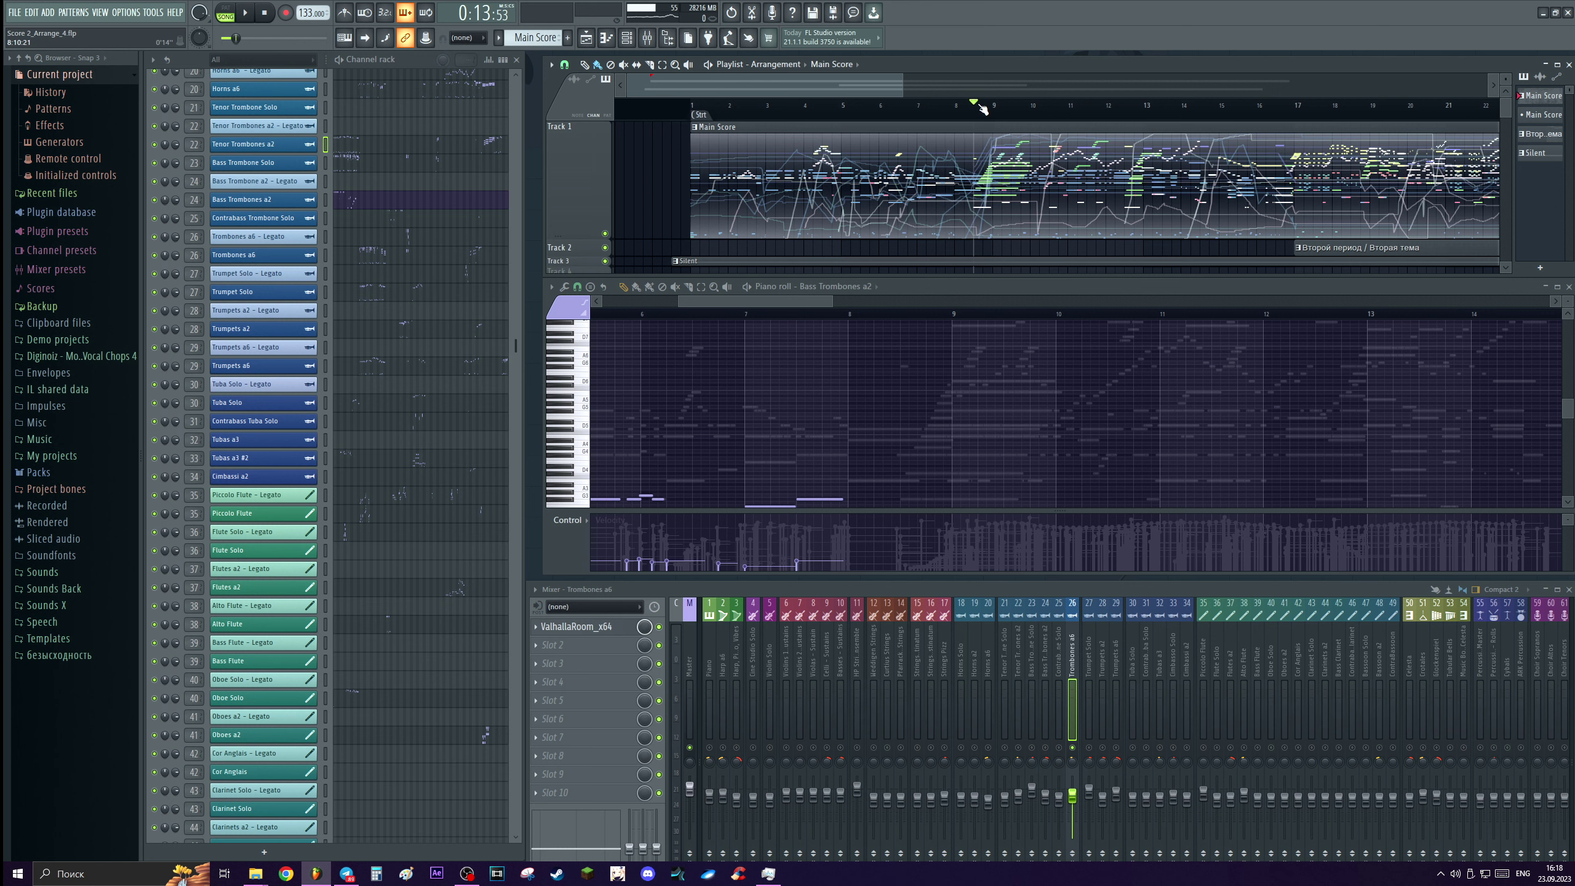
{"action": "scroll", "coordinate": [983, 109], "scroll_direction": "up", "scroll_amount": 2}
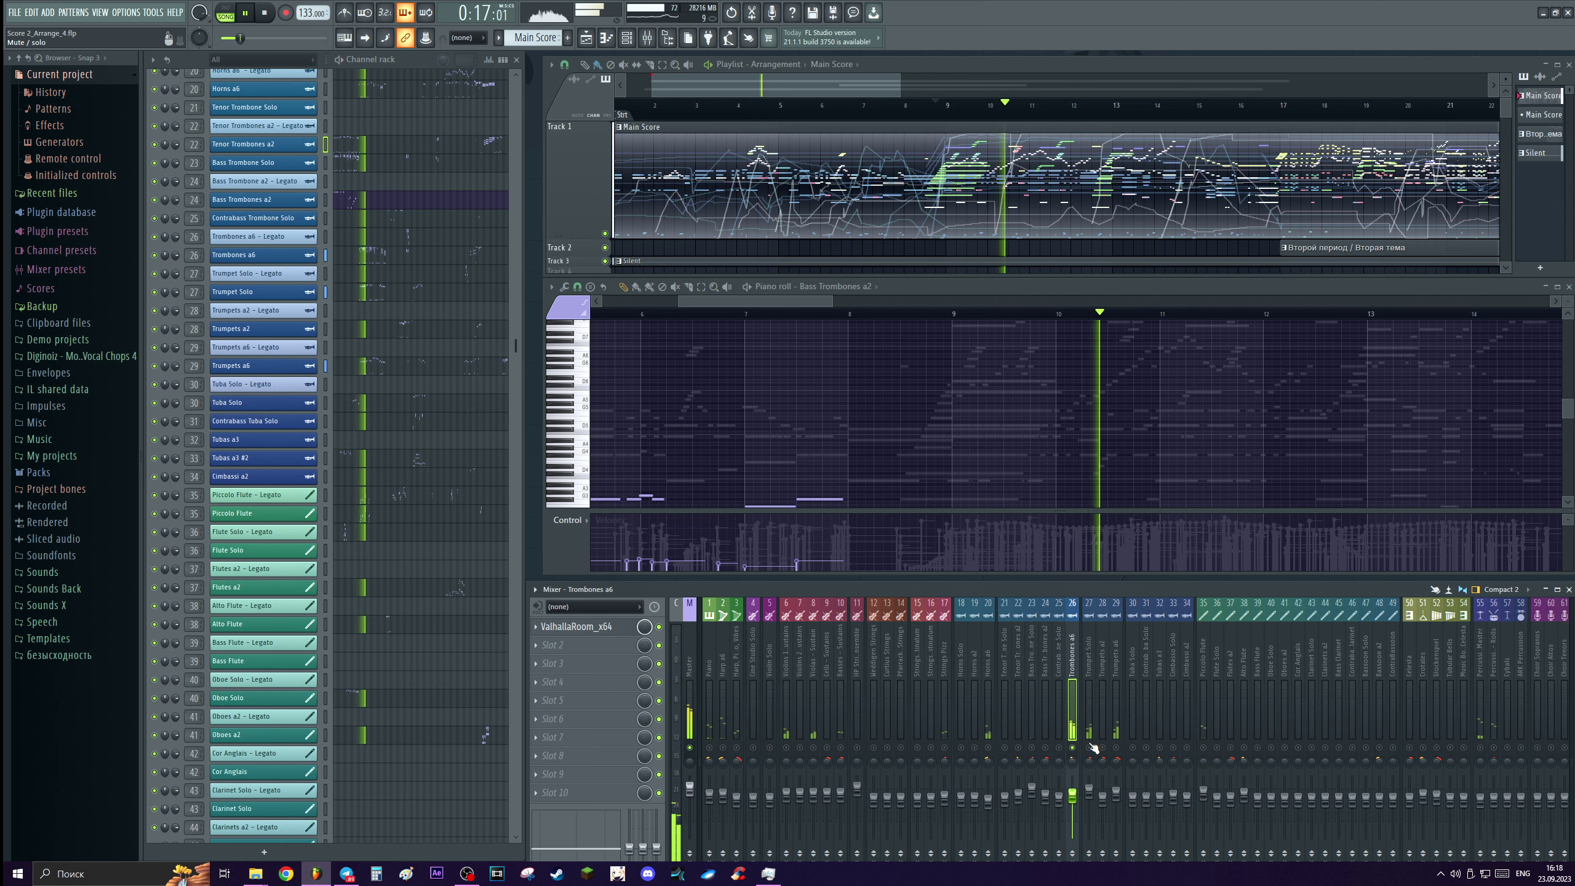
{"action": "key", "text": "space"}
Make Trumpet Solo audible alongside Trombones a6 and play both from 0:13:98.
{"action": "left_click", "coordinate": [1091, 748]}
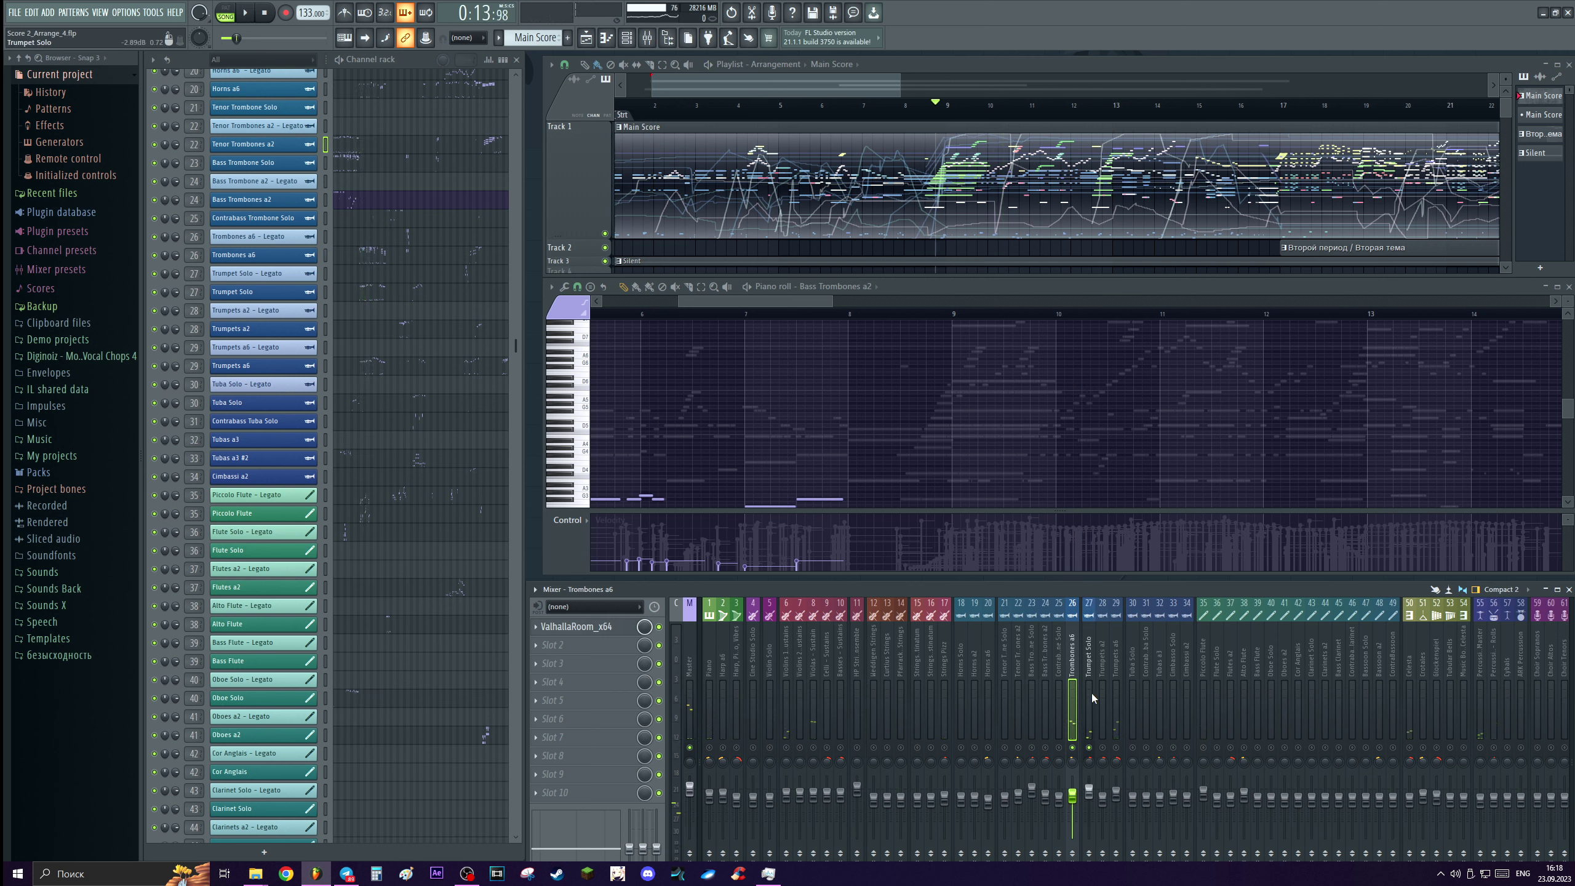
{"action": "key", "text": "space"}
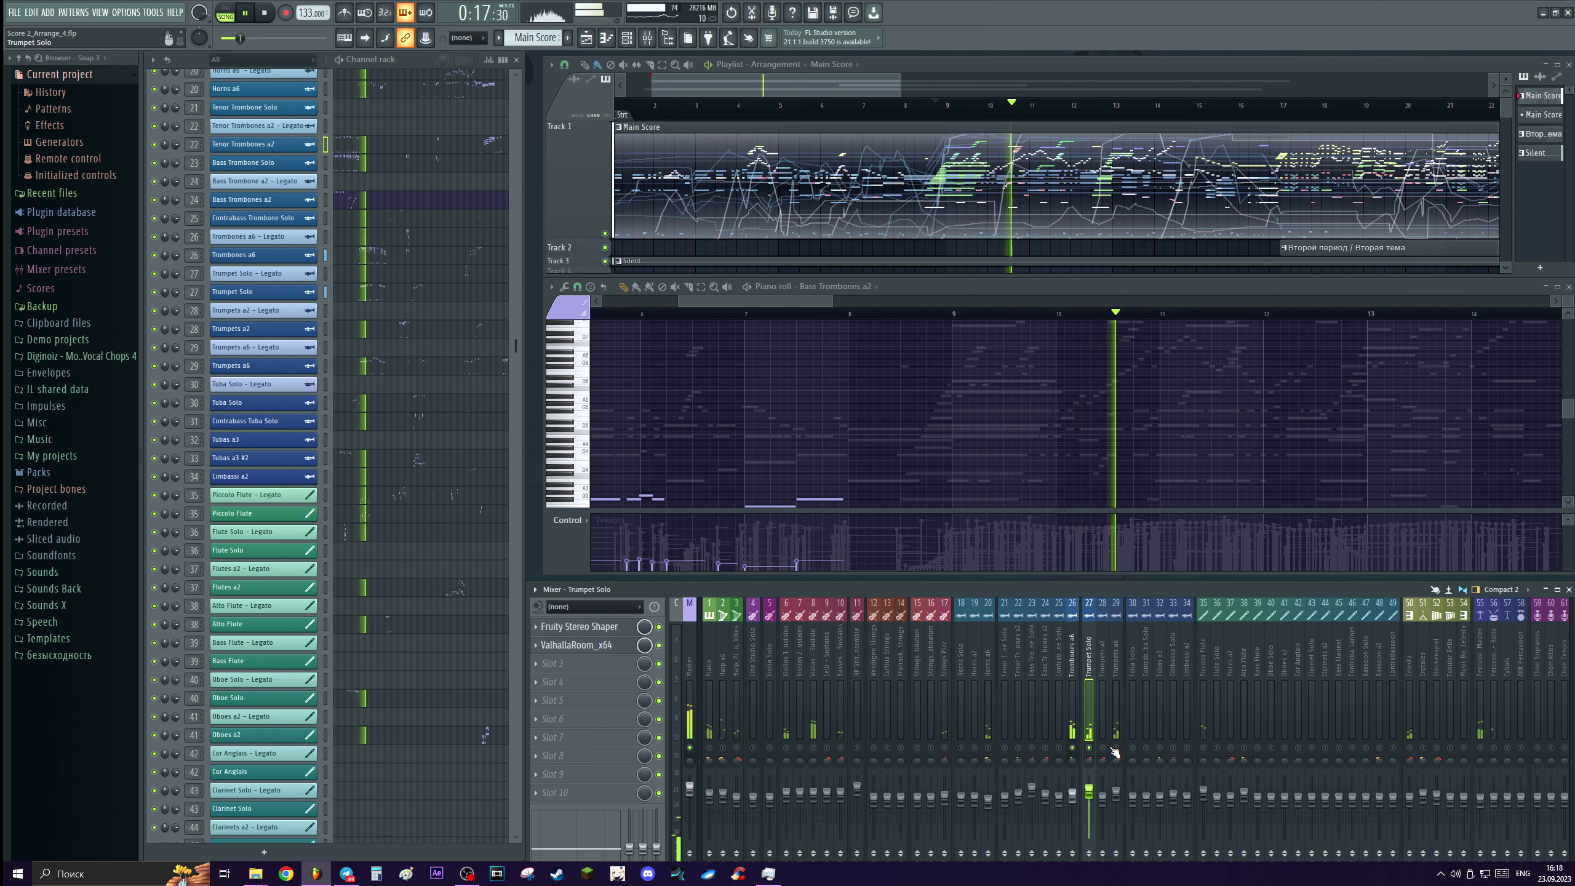
{"action": "key", "text": "space"}
Solo Trumpets a6, make Trumpet Solo and Trombones a6 audible with it, and play the three parts from 0:13:98.
{"action": "left_click", "coordinate": [1116, 693]}
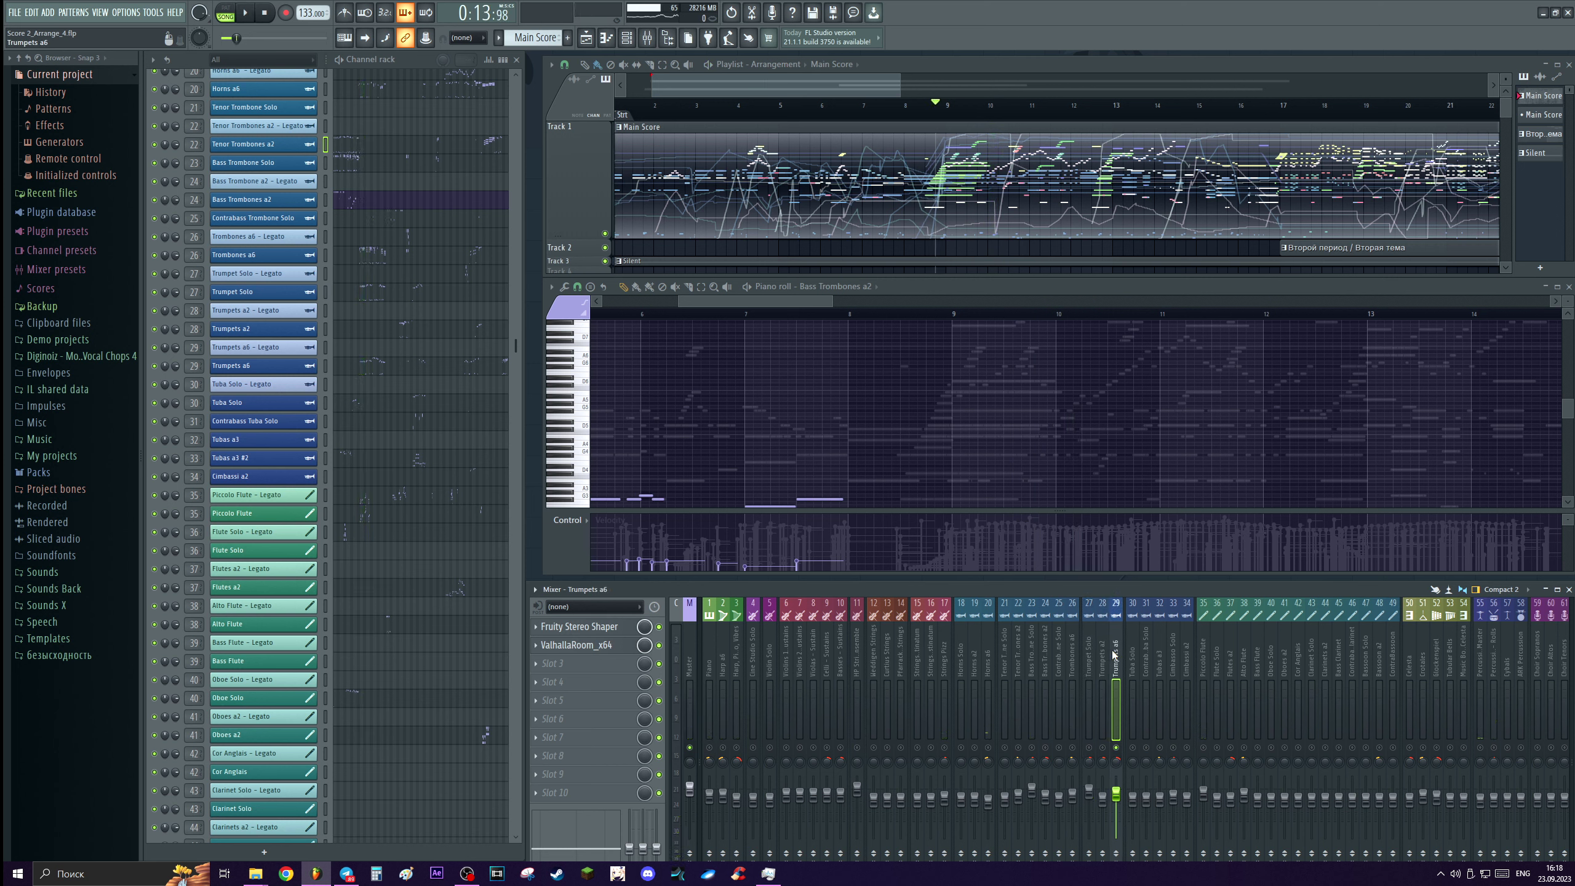
{"action": "left_click", "coordinate": [1092, 660]}
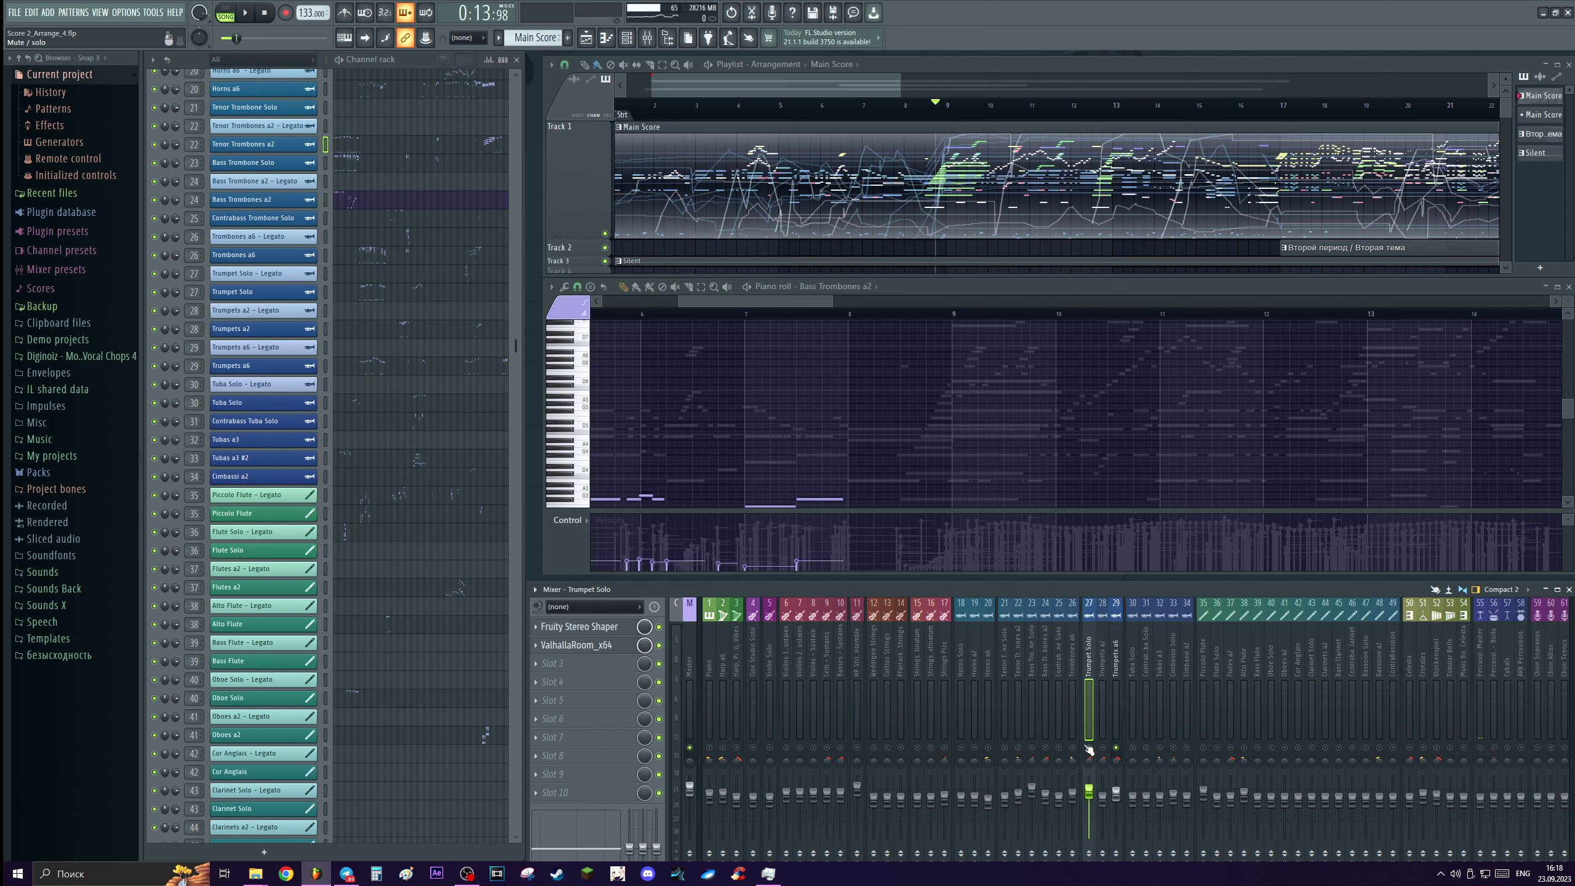
{"action": "key", "text": "space"}
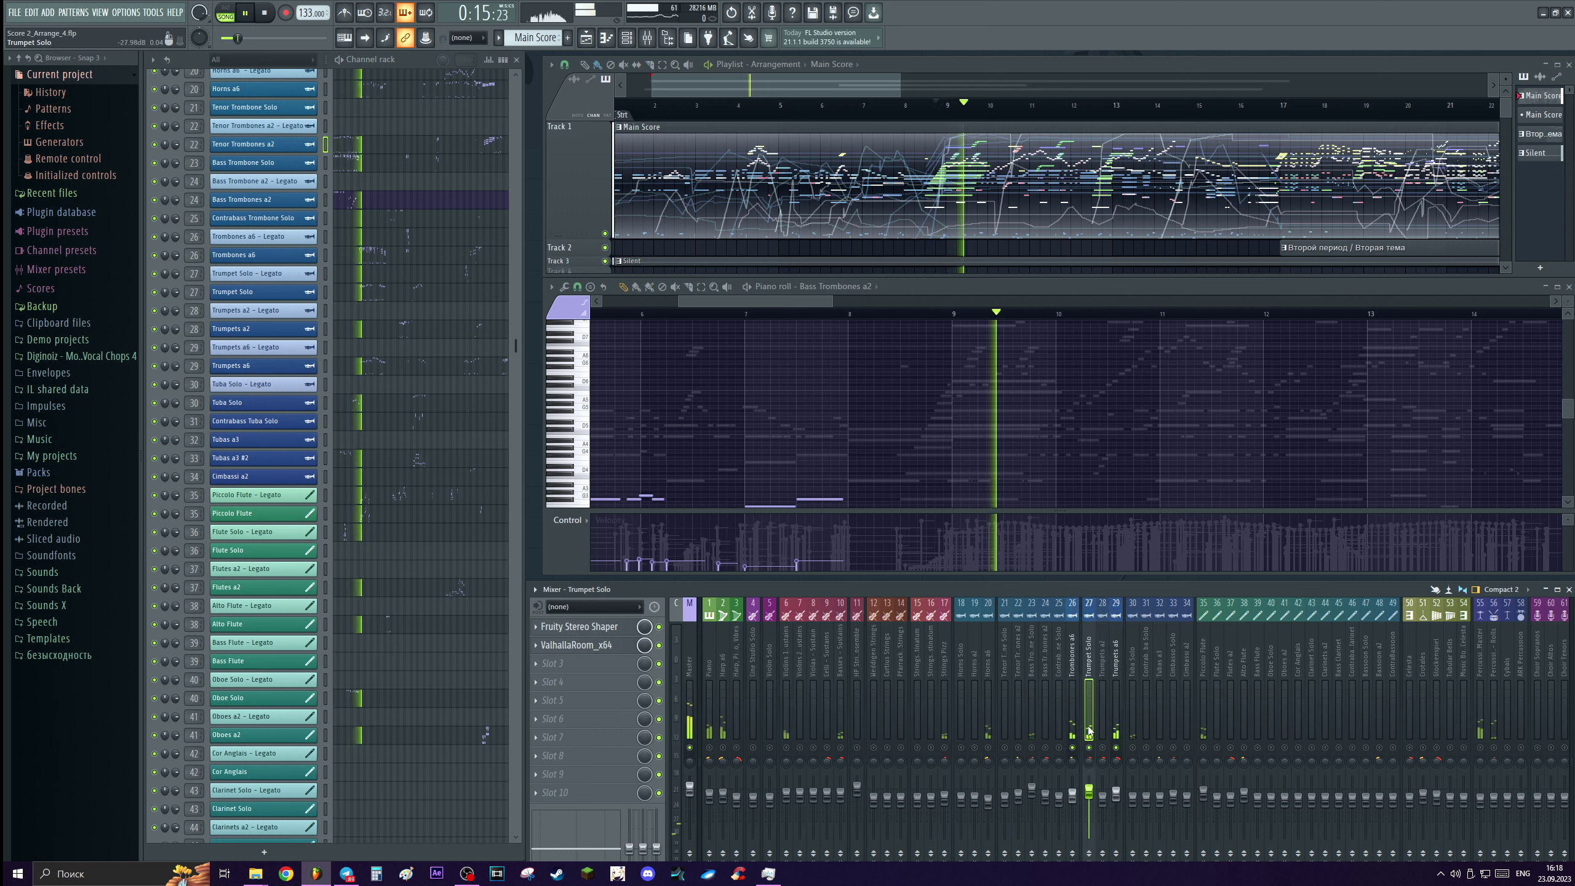
{"action": "key", "text": "space"}
Solo Horns a6 and play it, then add Trombones a6, Trumpet Solo and Trumpets a6 and replay from 0:13:98.
{"action": "left_click", "coordinate": [988, 725]}
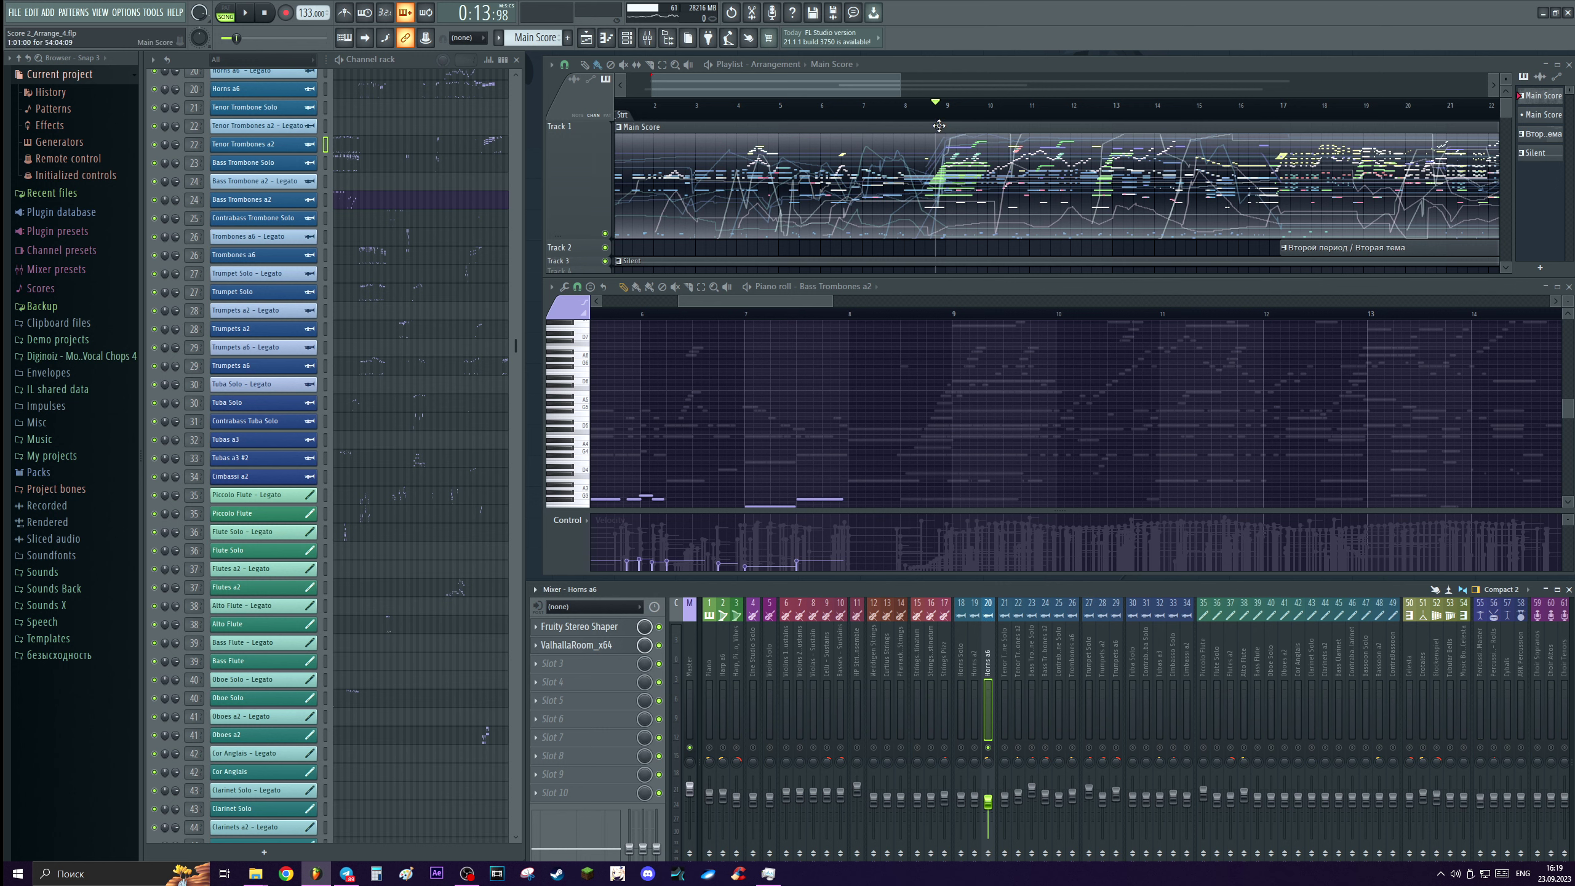
{"action": "key", "text": "space"}
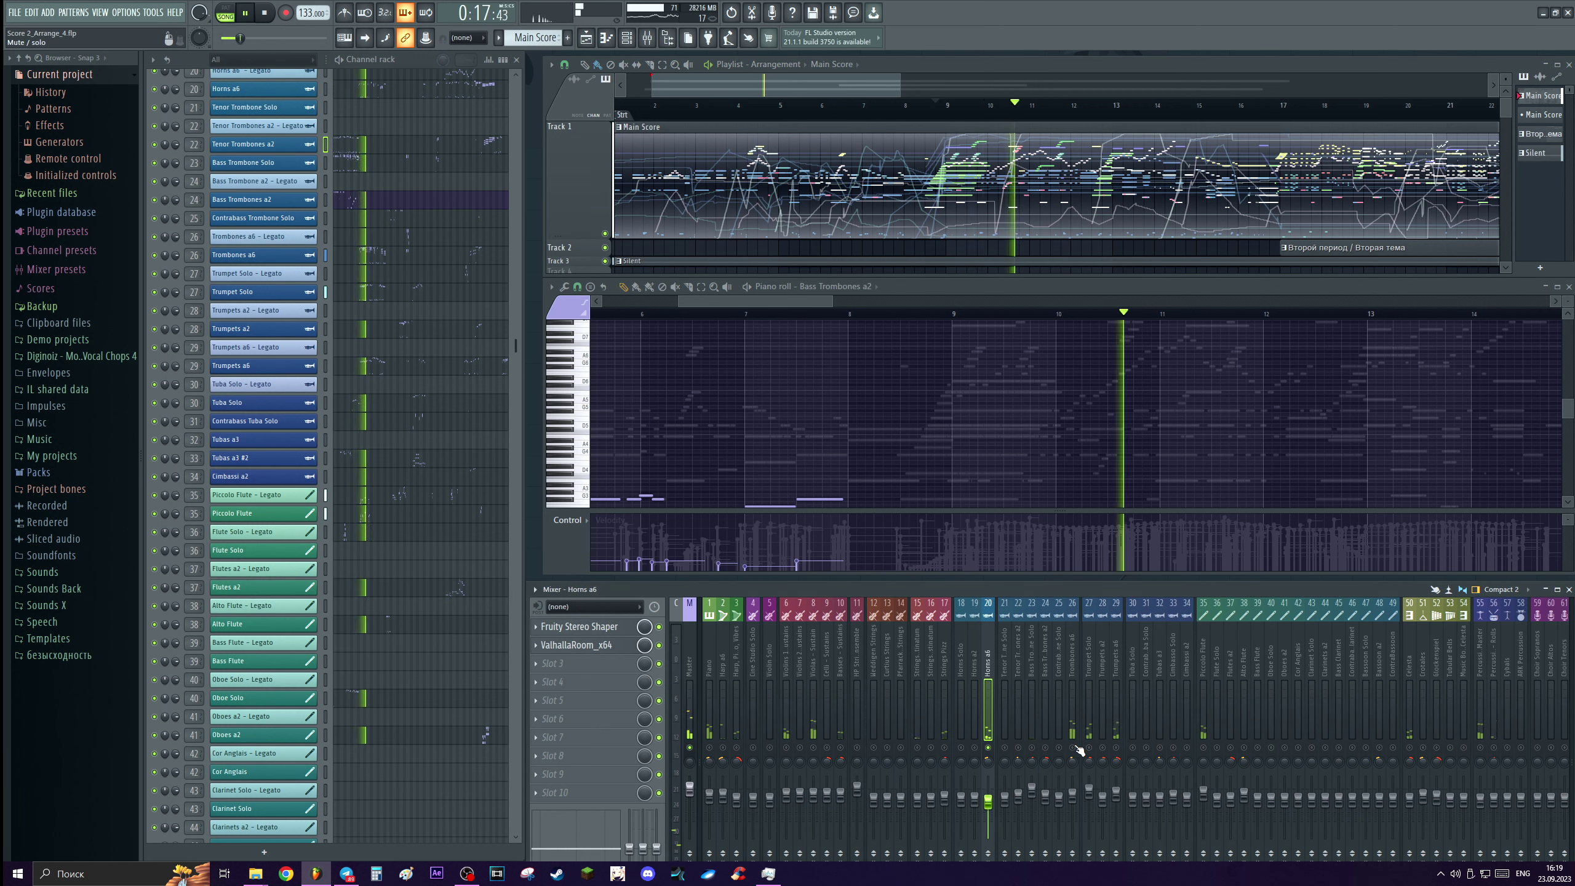
{"action": "key", "text": "space"}
{"action": "key", "text": "space"}
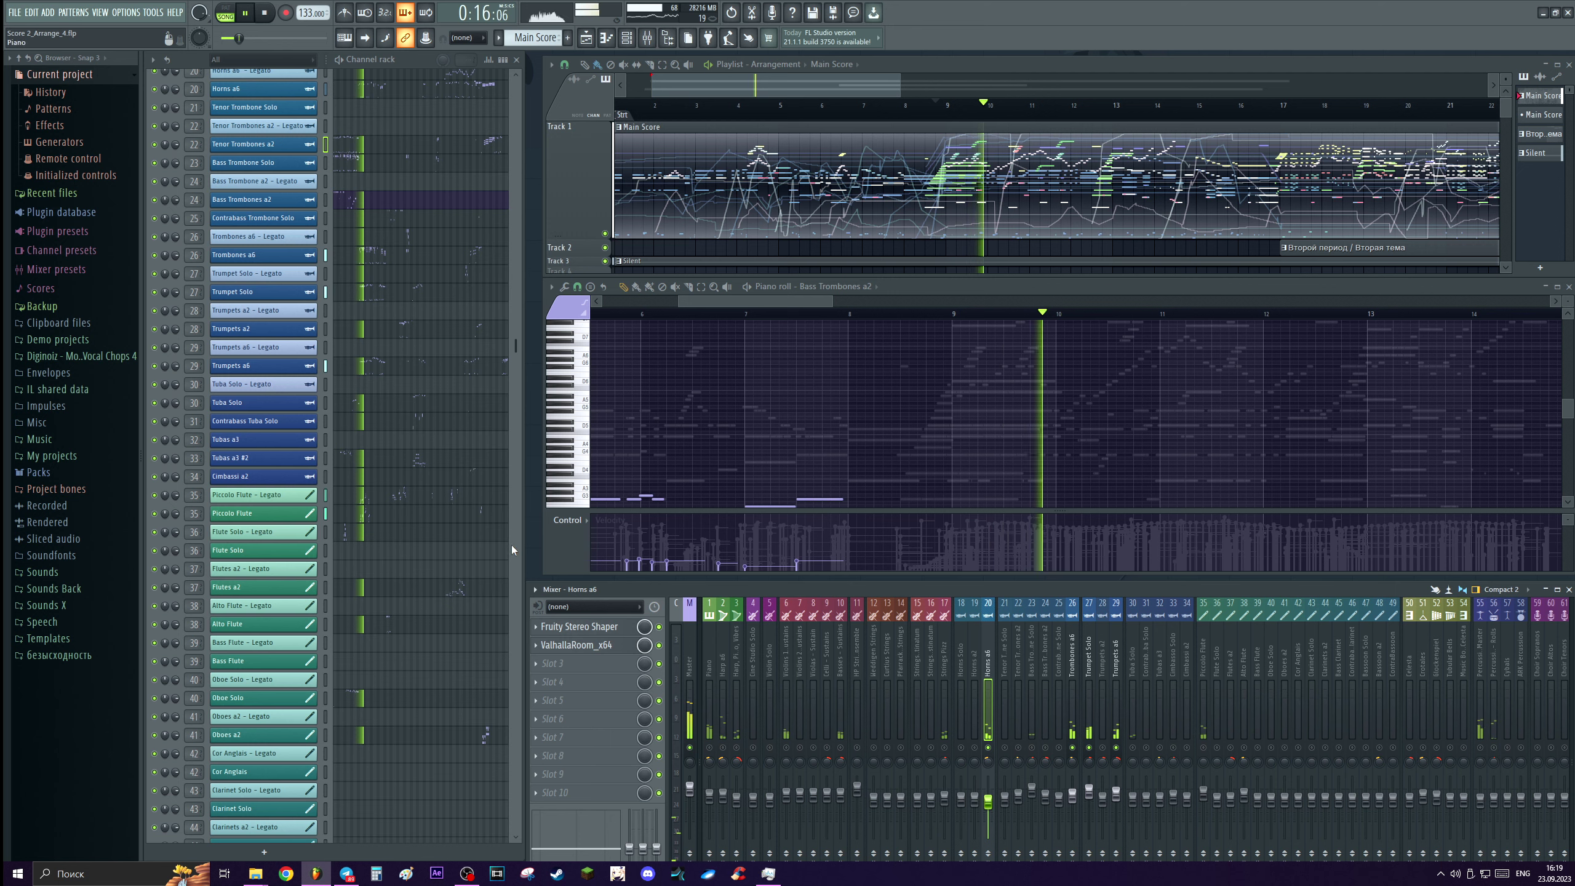
{"action": "key", "text": "space"}
Show the Horns a6 and Horns a6 - Legato notes during playback, and restore all mixer tracks to audible.
{"action": "scroll", "coordinate": [389, 267], "scroll_direction": "up", "scroll_amount": 3}
{"action": "scroll", "coordinate": [389, 264], "scroll_direction": "up", "scroll_amount": 3}
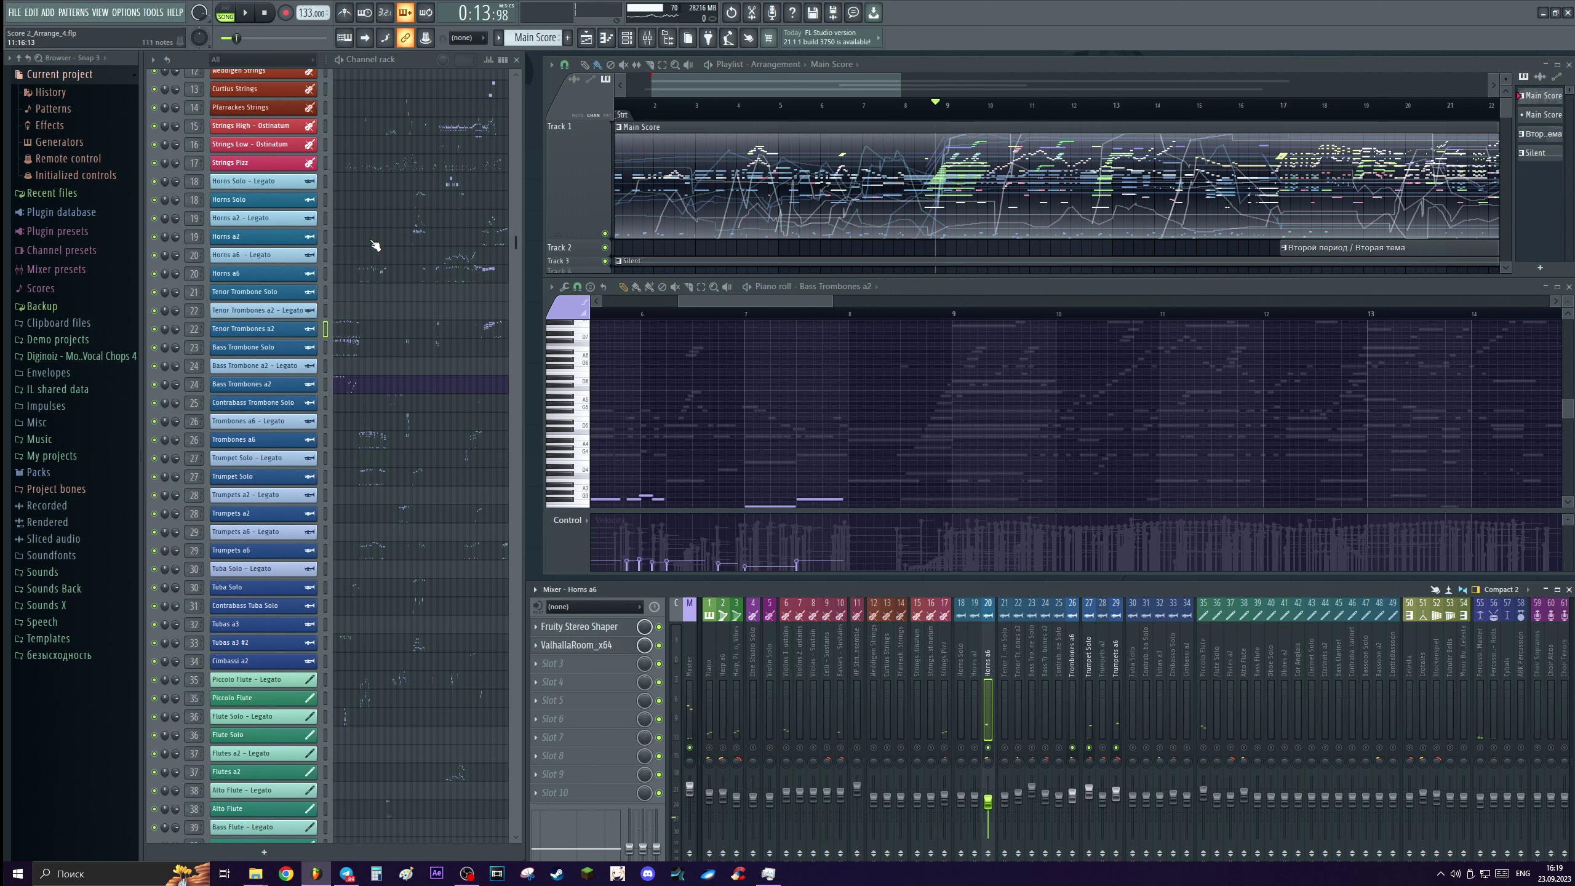
{"action": "left_click", "coordinate": [375, 279]}
{"action": "key", "text": "space"}
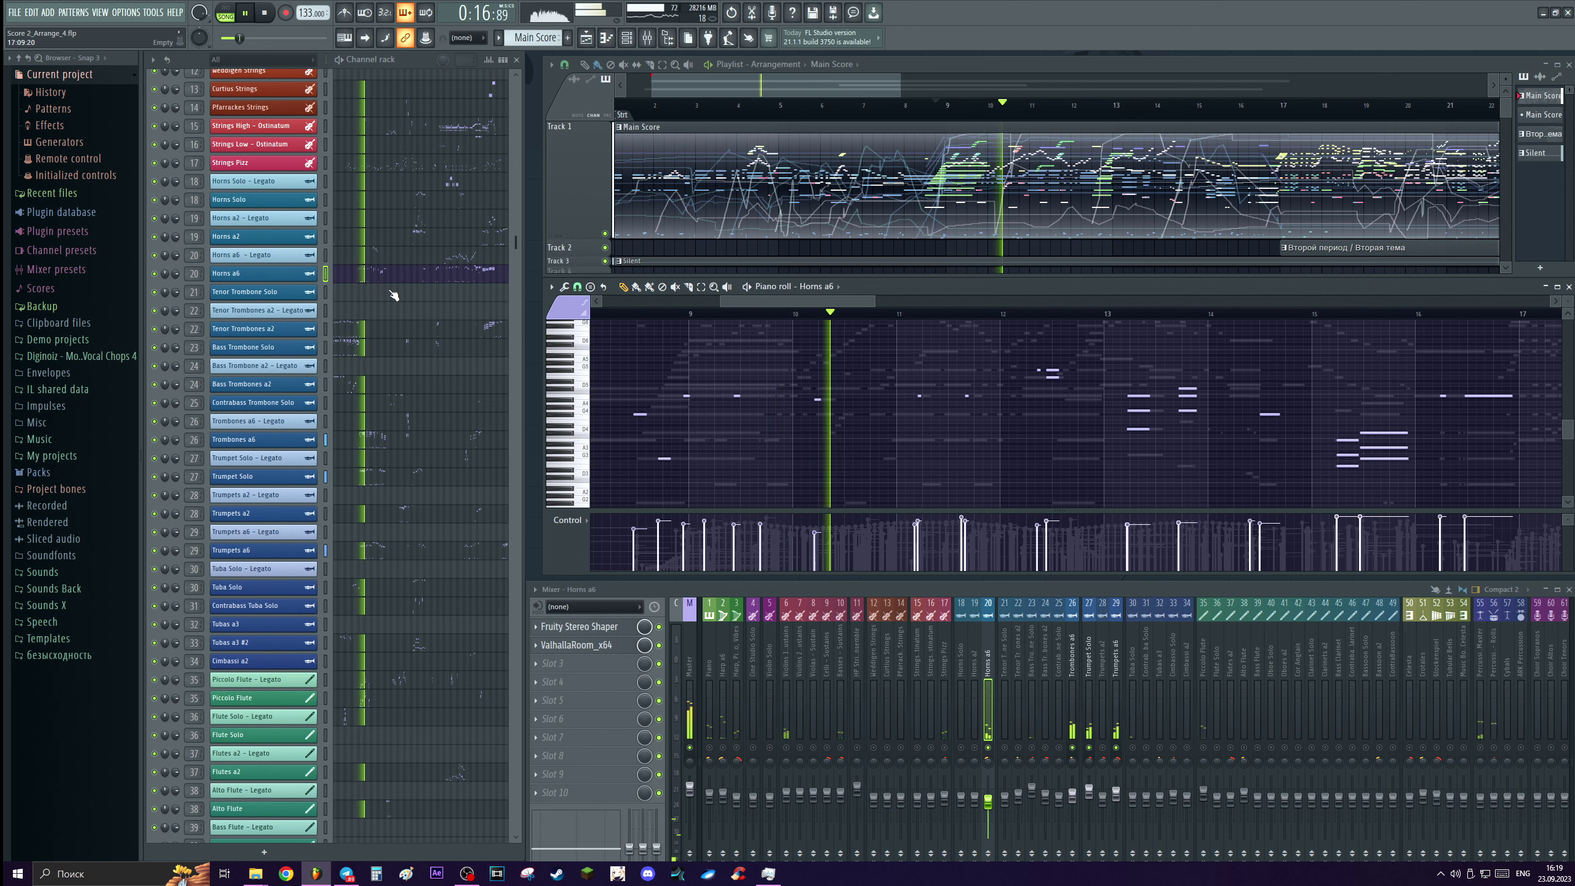
{"action": "left_click", "coordinate": [397, 257]}
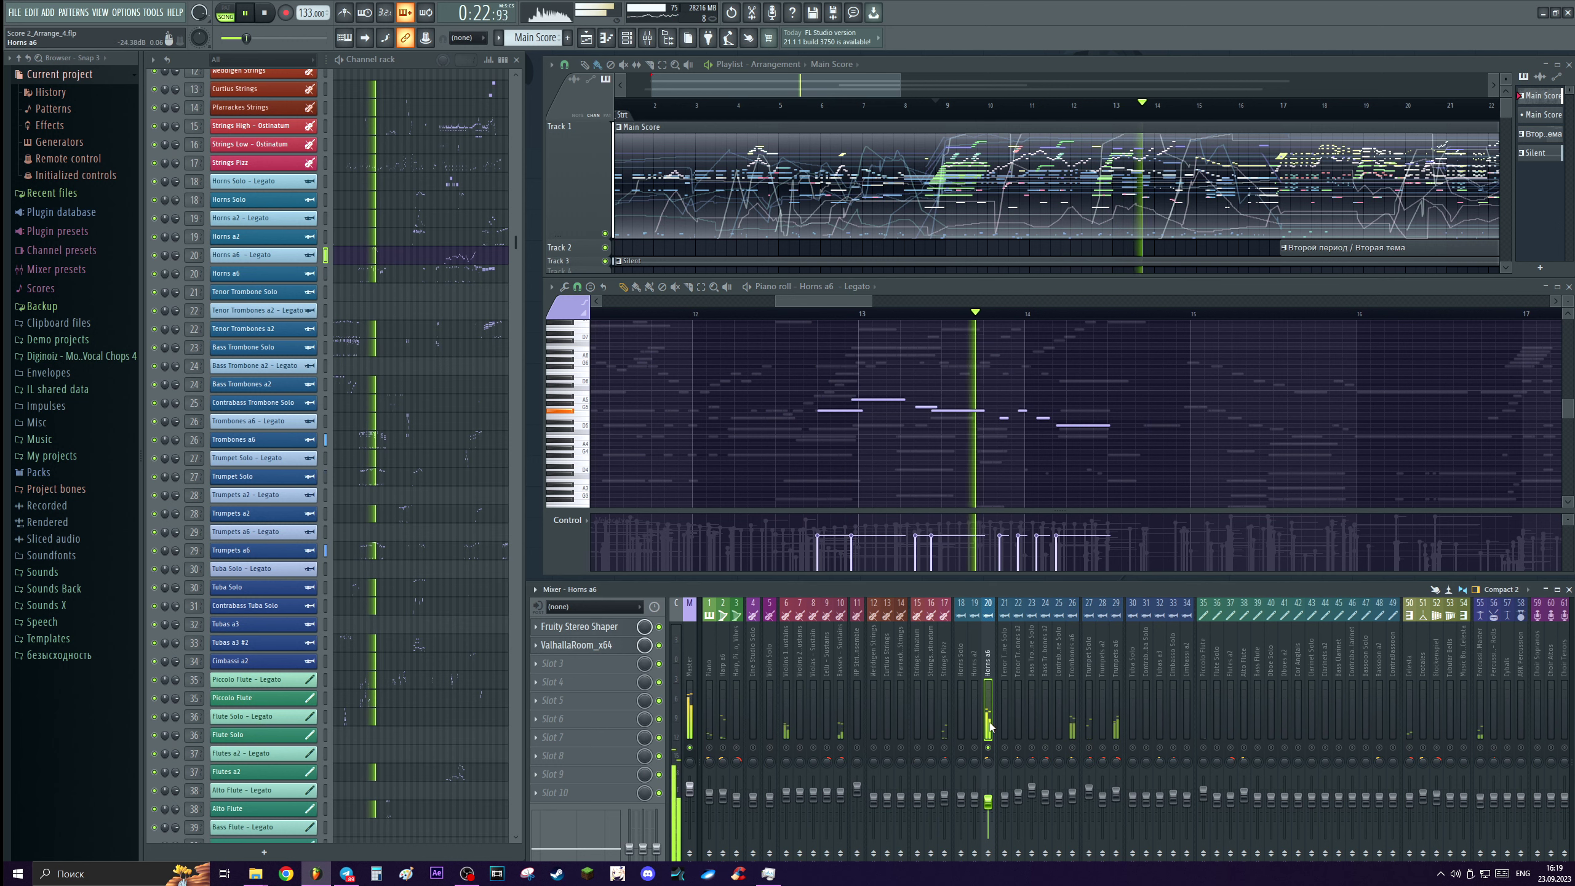
{"action": "key", "text": "space"}
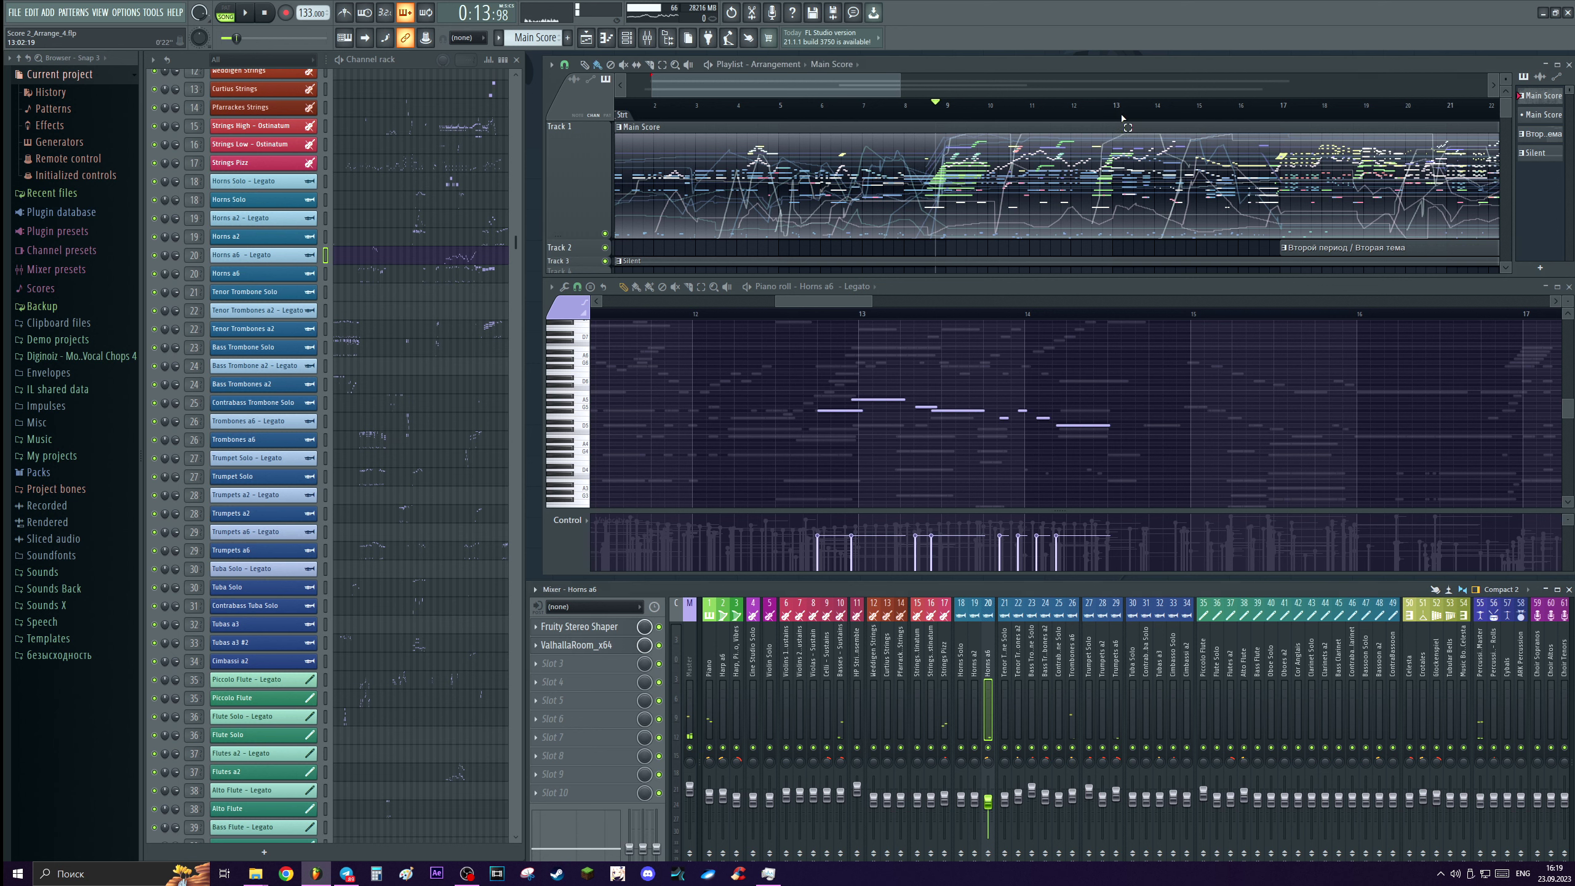
Move the playback position to bar 13 at 0:21:65 in the playlist.
{"action": "left_click_drag", "start_coordinate": [1119, 118], "coordinate": [1285, 122]}
{"action": "left_click_drag", "start_coordinate": [947, 118], "coordinate": [1280, 120]}
{"action": "left_click", "coordinate": [1119, 117]}
{"action": "scroll", "coordinate": [1119, 117], "scroll_direction": "up", "scroll_amount": 2}
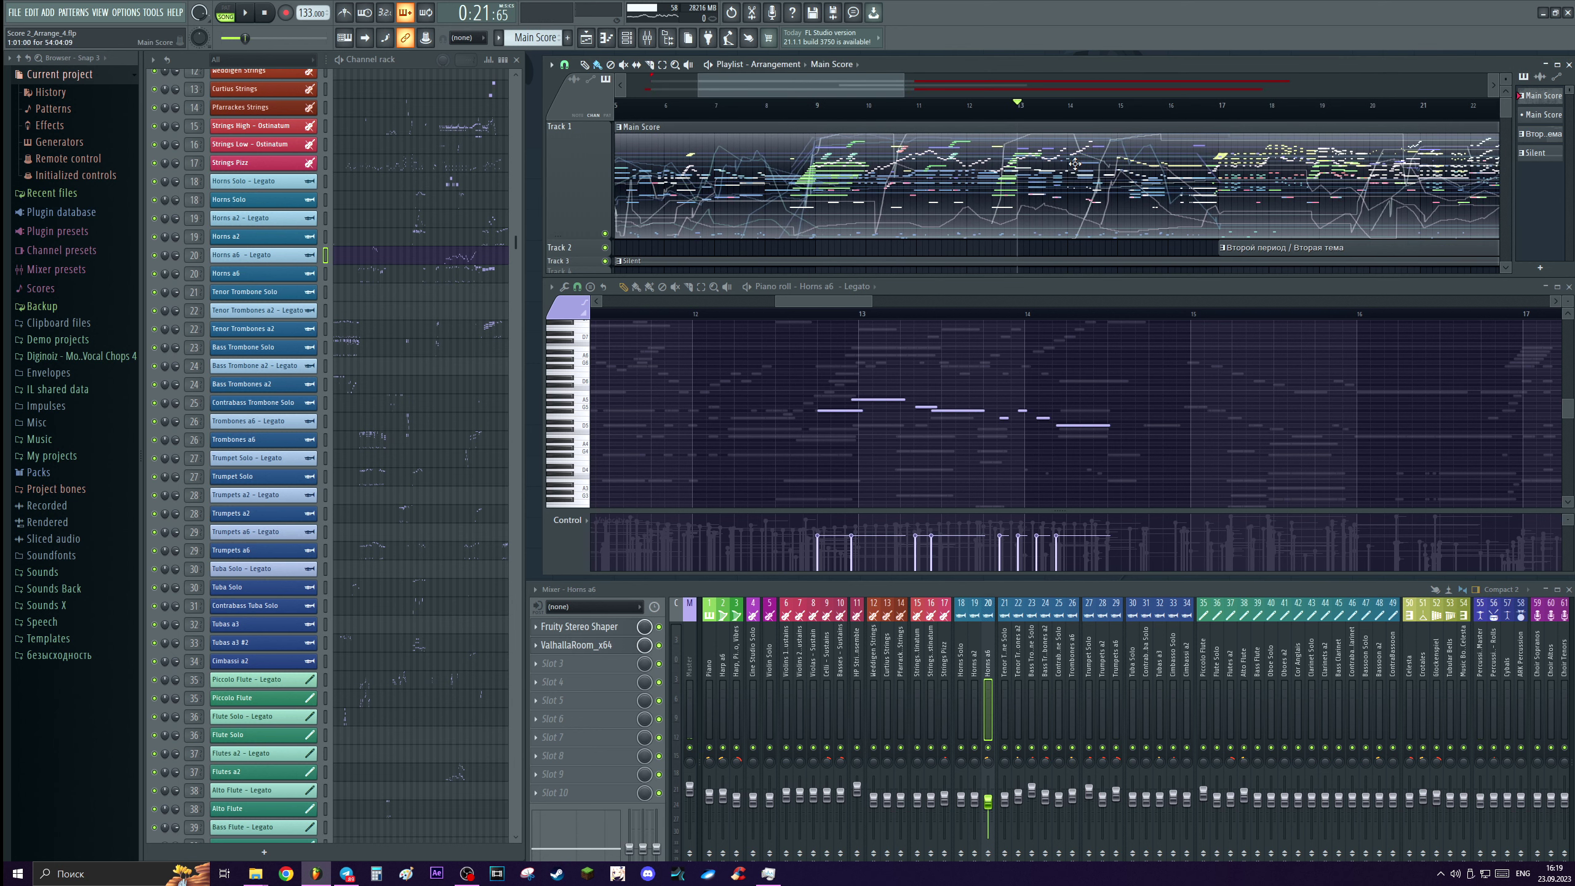
{"action": "scroll", "coordinate": [1011, 109], "scroll_direction": "down", "scroll_amount": 1}
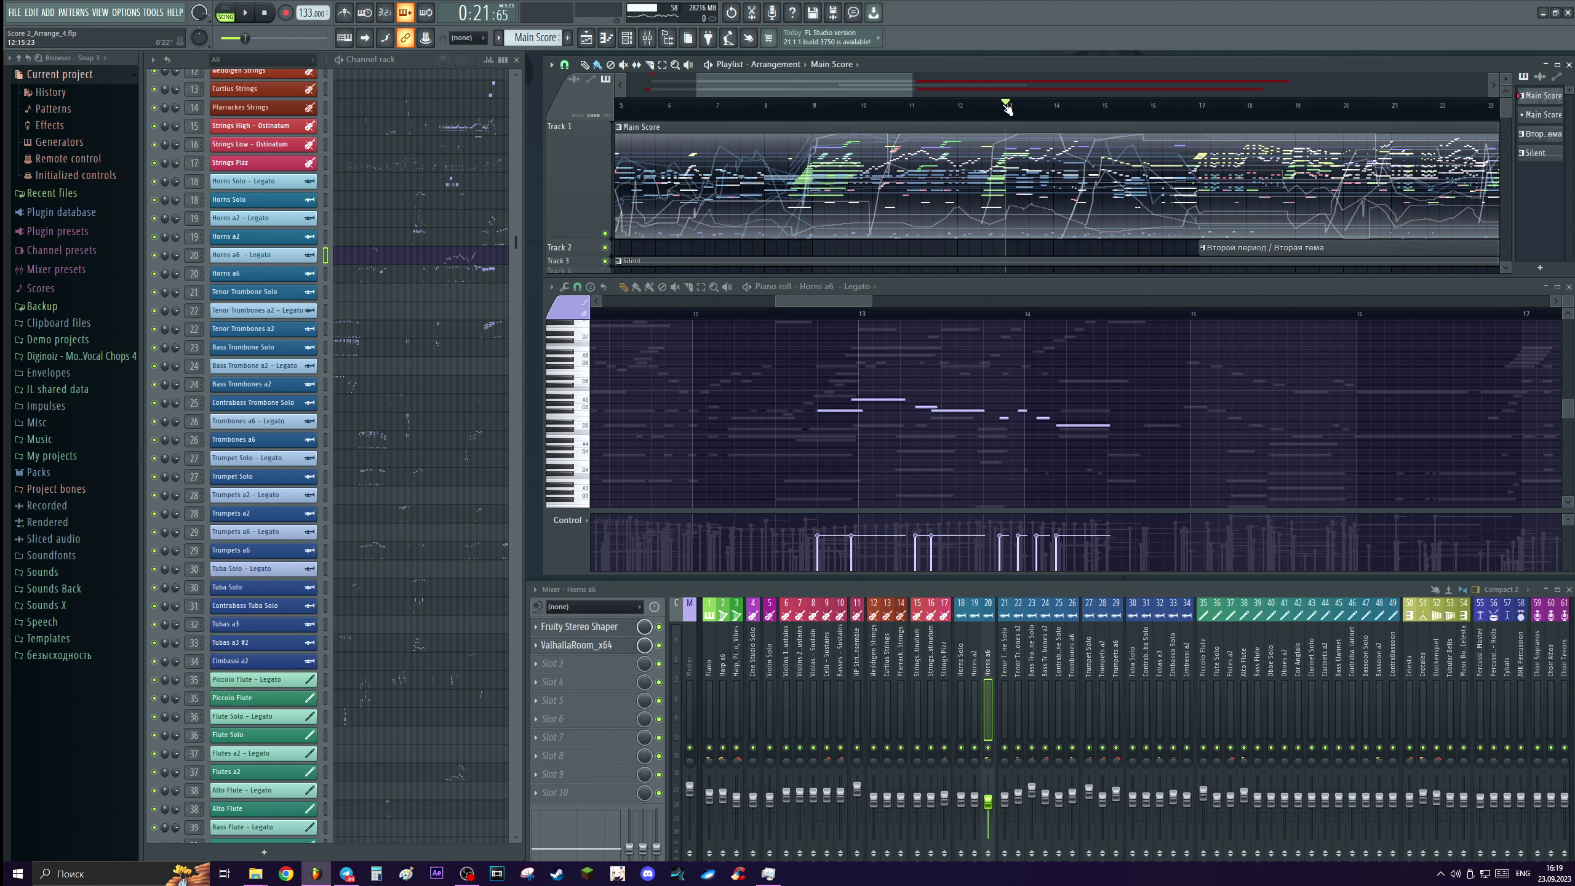
Review the section starting near bar 10, then play the full score from bar 13 at 0:21:65.
{"action": "left_click", "coordinate": [898, 115]}
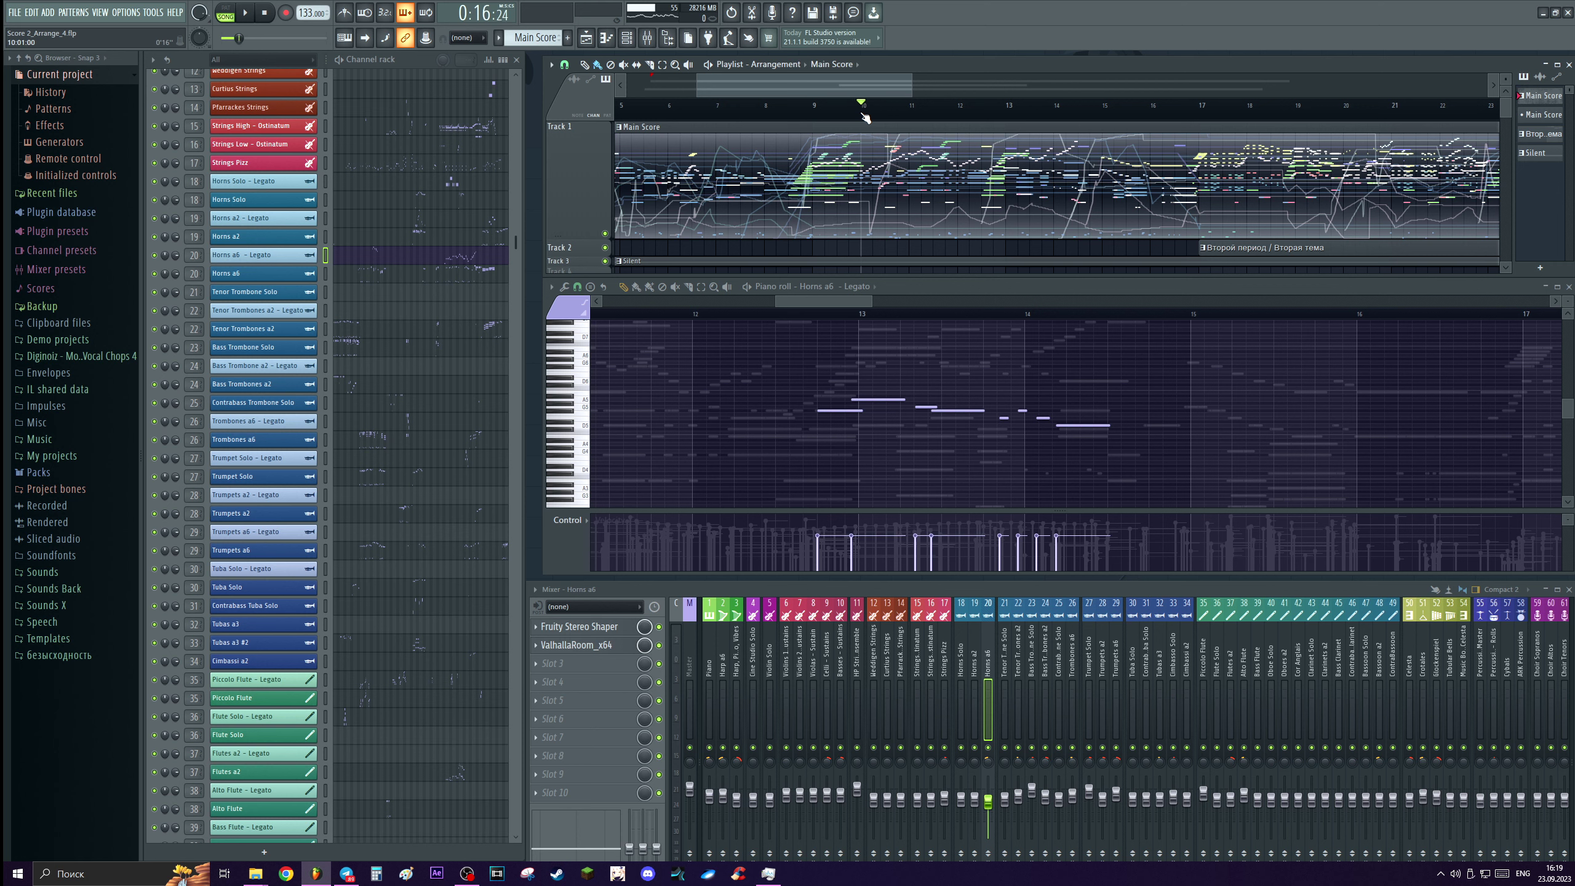
{"action": "left_click", "coordinate": [971, 115]}
{"action": "left_click", "coordinate": [959, 116]}
{"action": "left_click", "coordinate": [1007, 107]}
{"action": "key", "text": "space"}
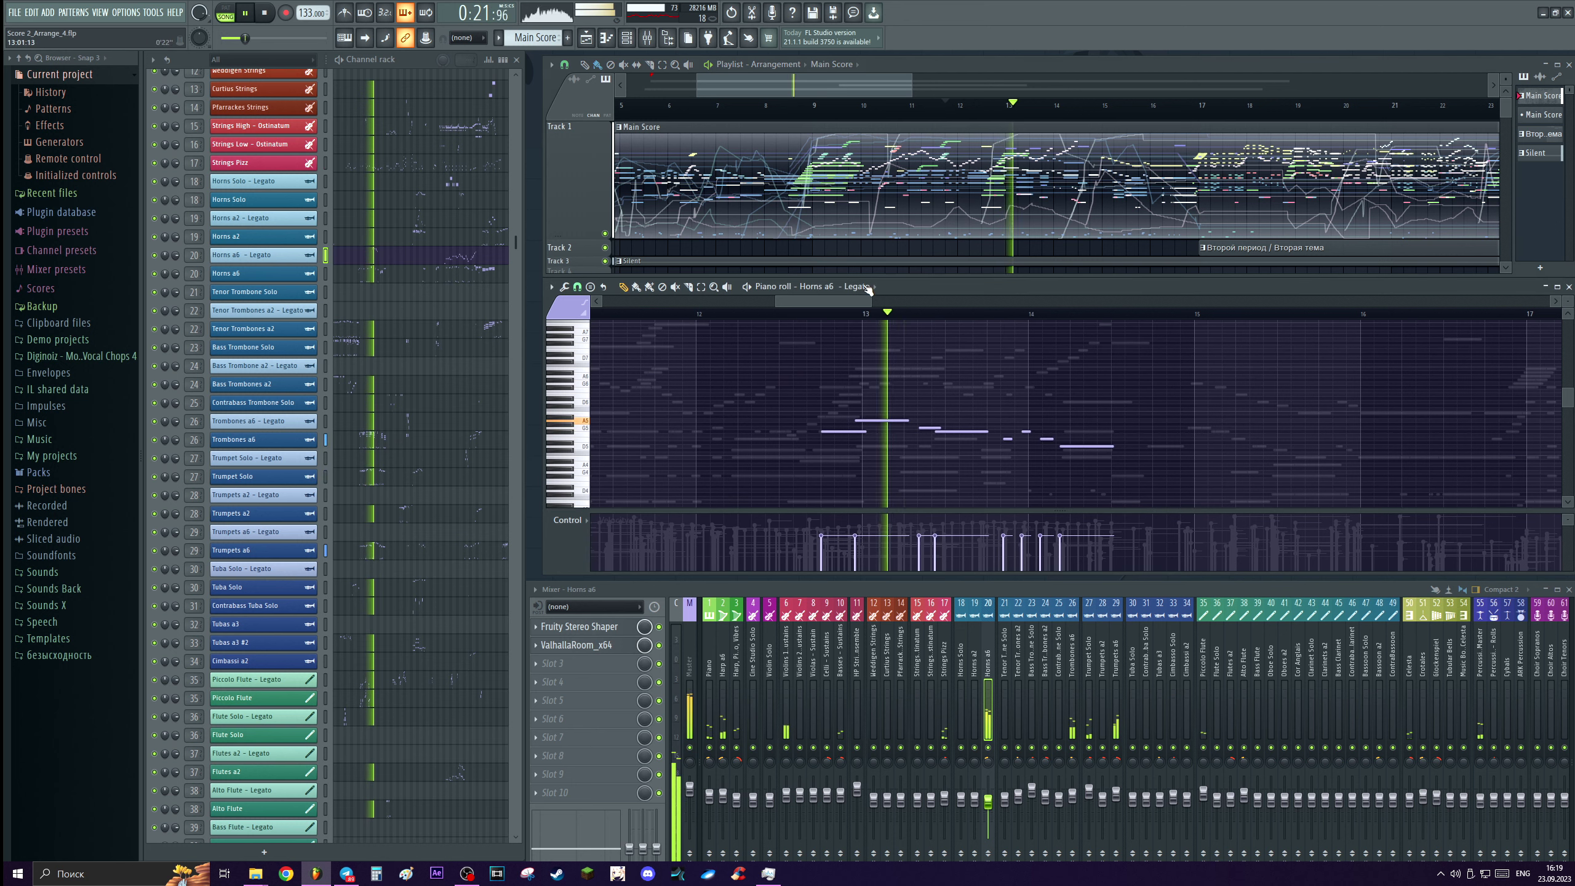
{"action": "left_click", "coordinate": [1001, 107]}
{"action": "key", "text": "space"}
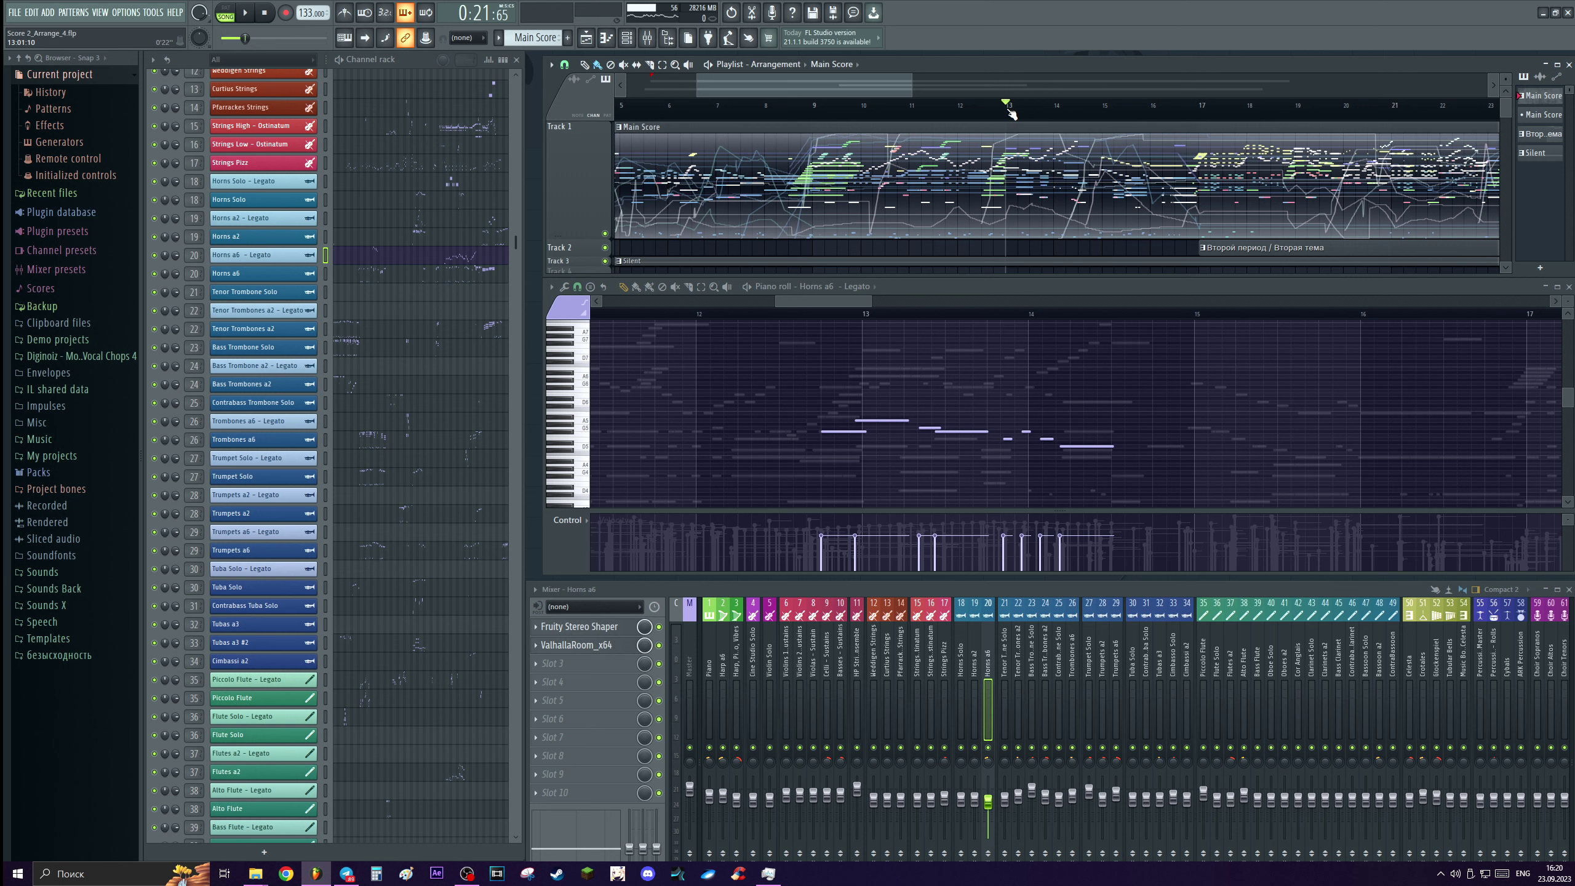
Review the arrangement around bar 13 in the playlist, set the playback position to 0:20:30 and save the project.
{"action": "scroll", "coordinate": [897, 84], "scroll_direction": "down", "scroll_amount": 2}
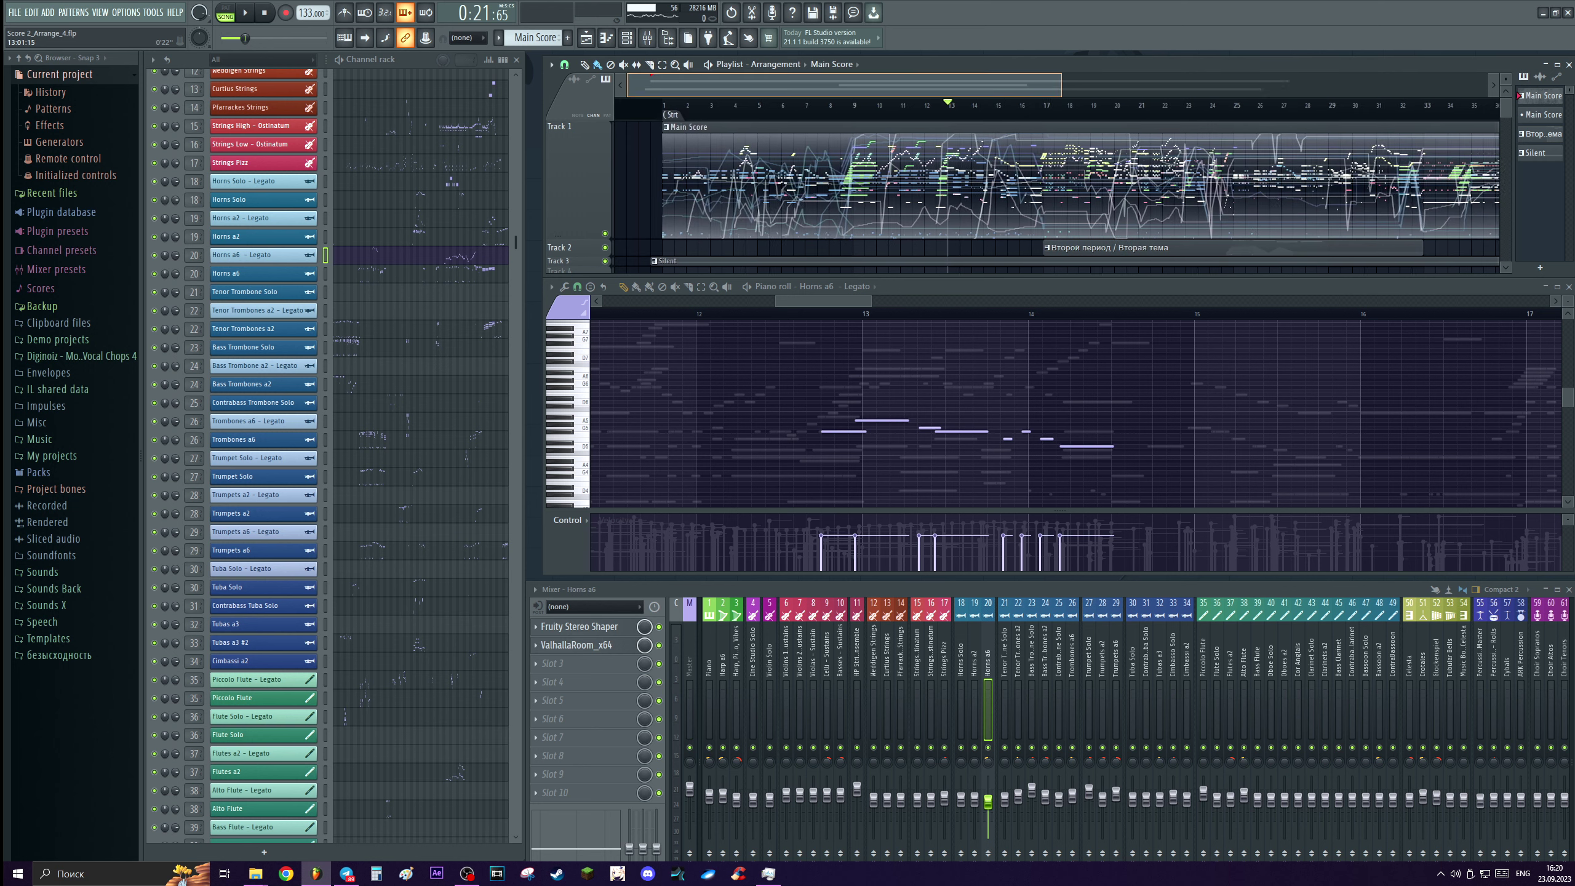
{"action": "left_click_drag", "start_coordinate": [1034, 112], "coordinate": [658, 132]}
{"action": "left_click", "coordinate": [1008, 125]}
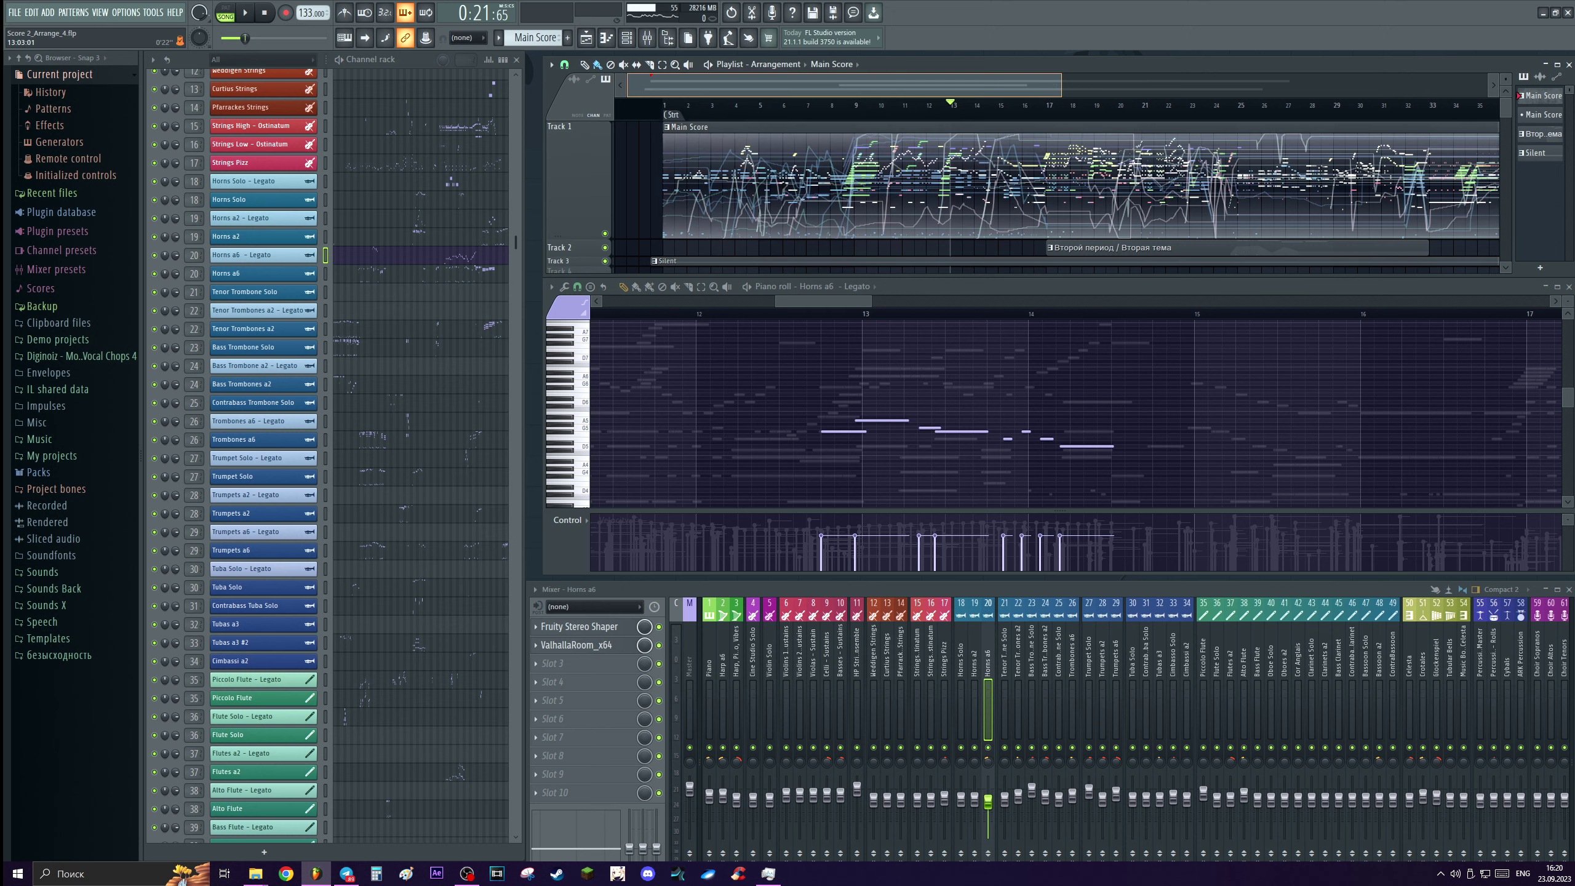
{"action": "scroll", "coordinate": [978, 124], "scroll_direction": "up", "scroll_amount": 3}
{"action": "scroll", "coordinate": [1017, 106], "scroll_direction": "down", "scroll_amount": 2}
{"action": "left_click", "coordinate": [967, 113]}
{"action": "key", "text": "ctrl+s"}
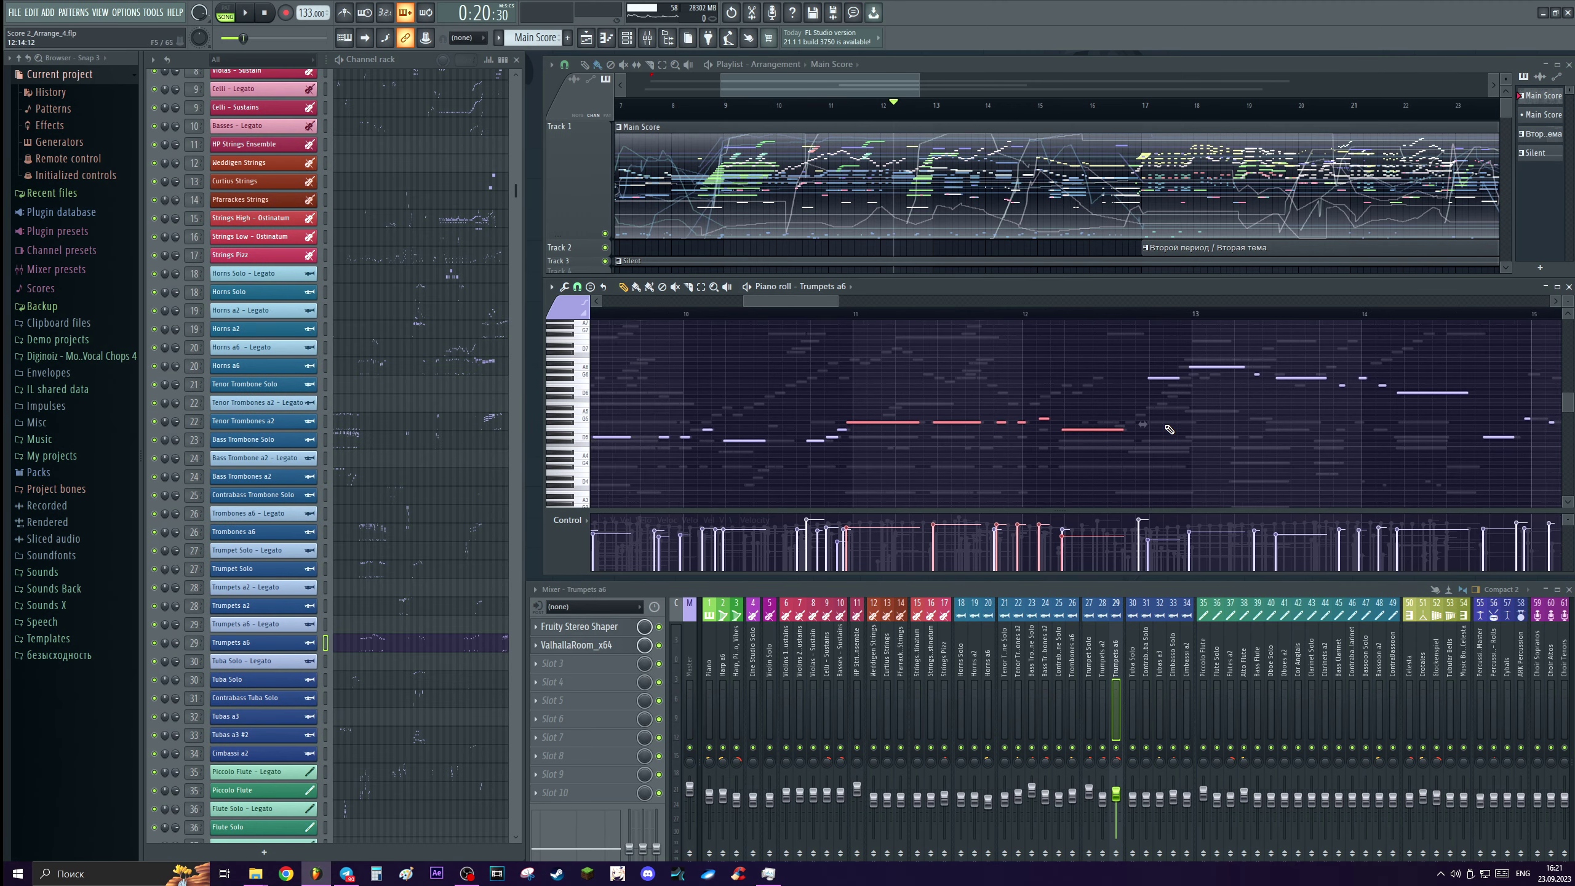
Select the Trumpets a6 notes of bars 9 to 12, then the higher phrase around bar 13, to compare them.
{"action": "left_click_drag", "start_coordinate": [1120, 395], "coordinate": [663, 477]}
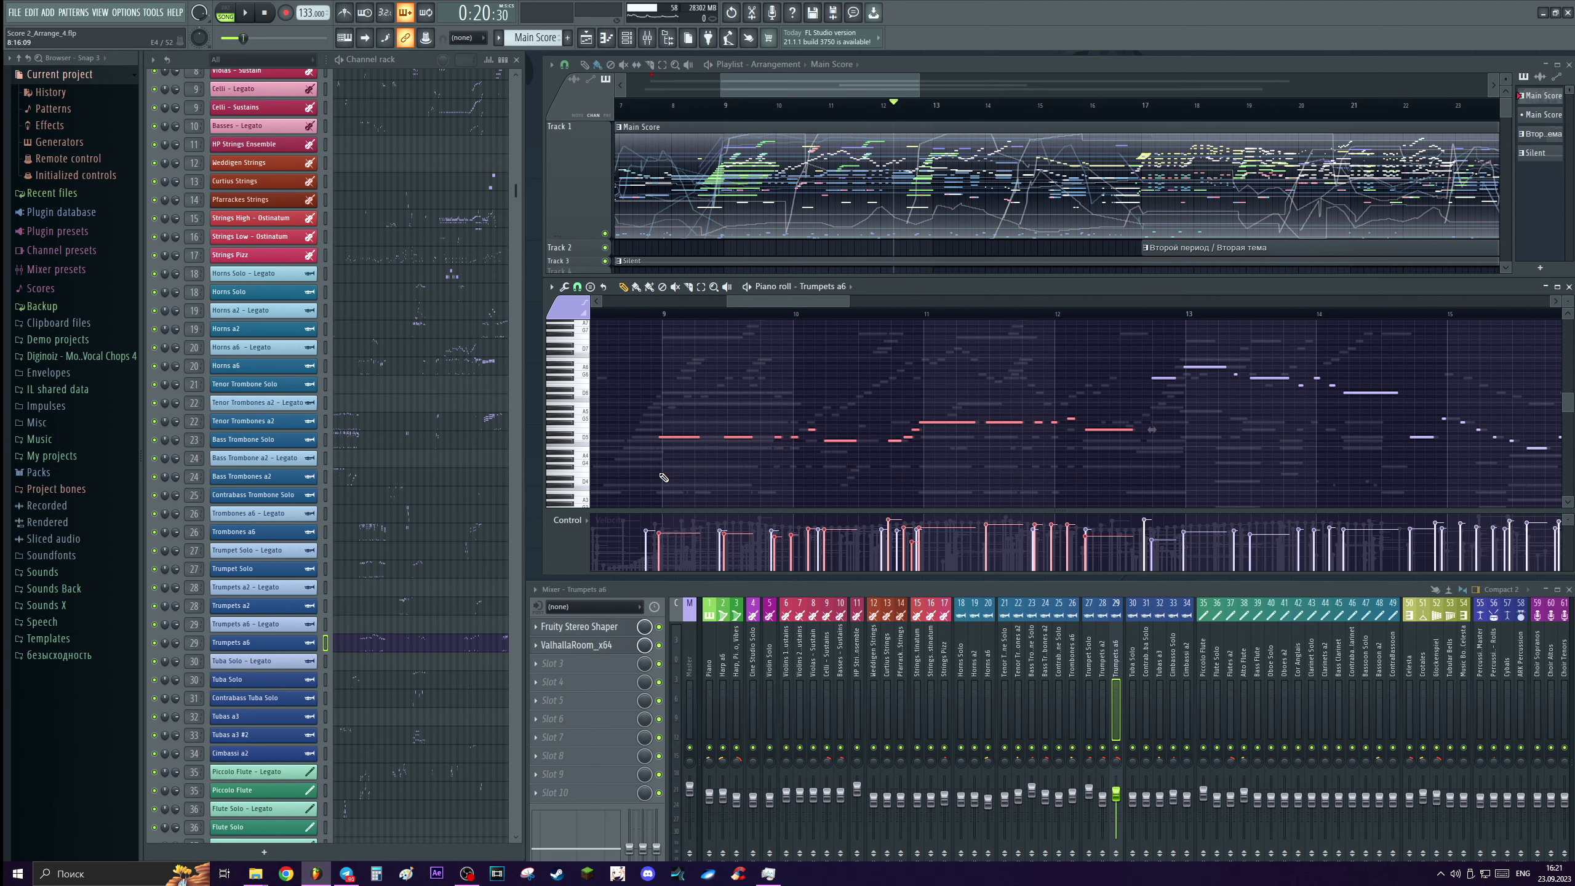
{"action": "scroll", "coordinate": [1017, 435], "scroll_direction": "right", "scroll_amount": 2}
{"action": "left_click_drag", "start_coordinate": [1059, 385], "coordinate": [586, 463]}
{"action": "left_click_drag", "start_coordinate": [1001, 376], "coordinate": [1243, 497]}
{"action": "left_click_drag", "start_coordinate": [1151, 446], "coordinate": [999, 340]}
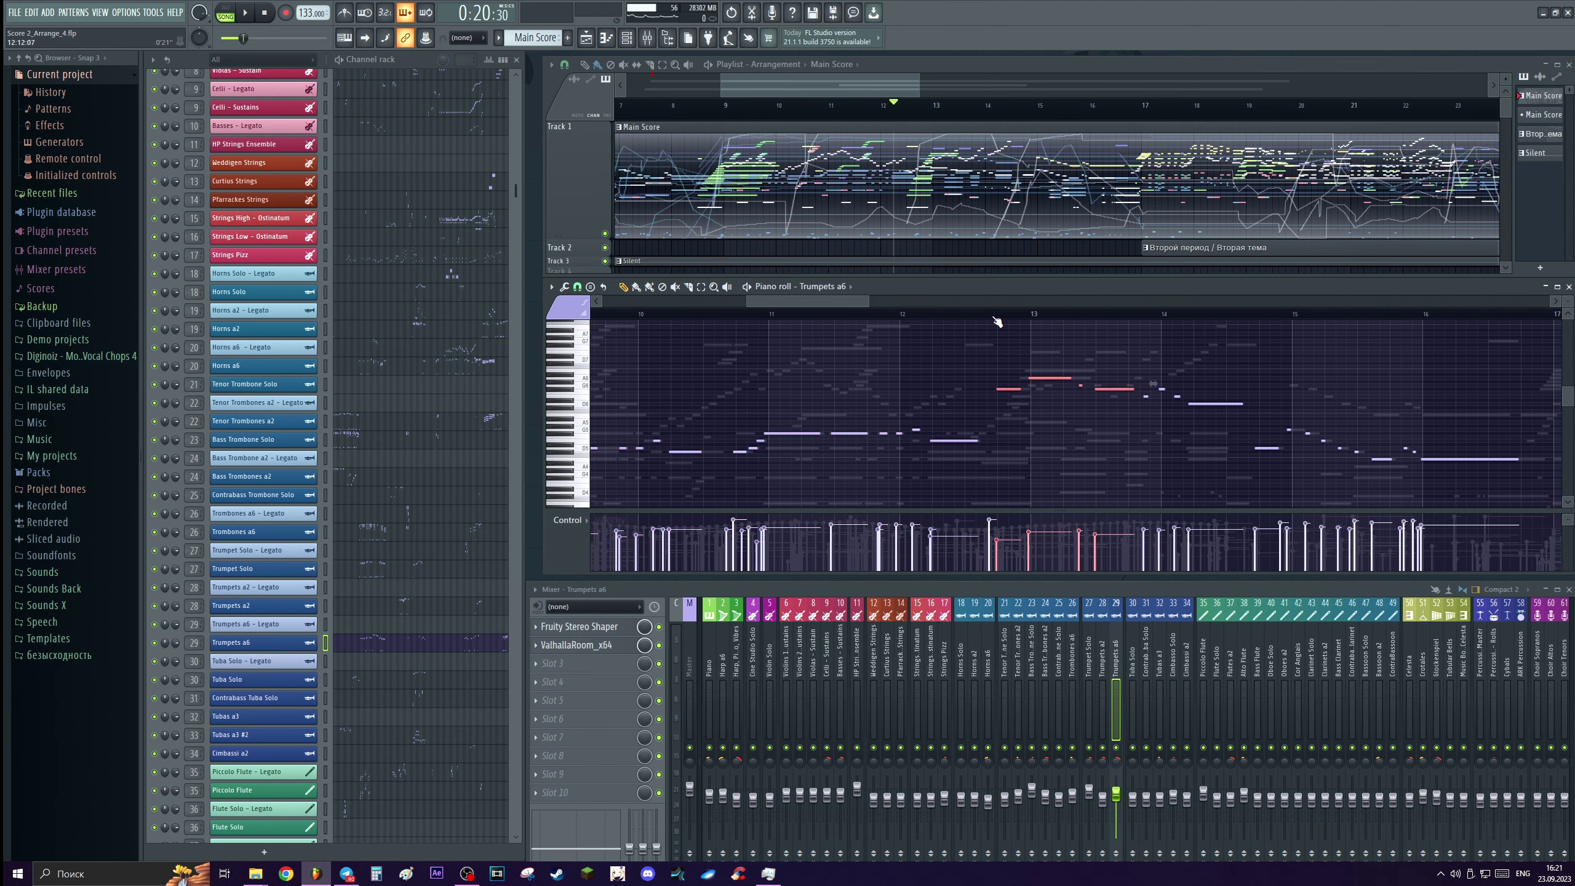
Select the lower Trumpets a6 phrase of bars 9 to 12, then play the full score from 0:18:64.
{"action": "key", "text": "ctrl+z"}
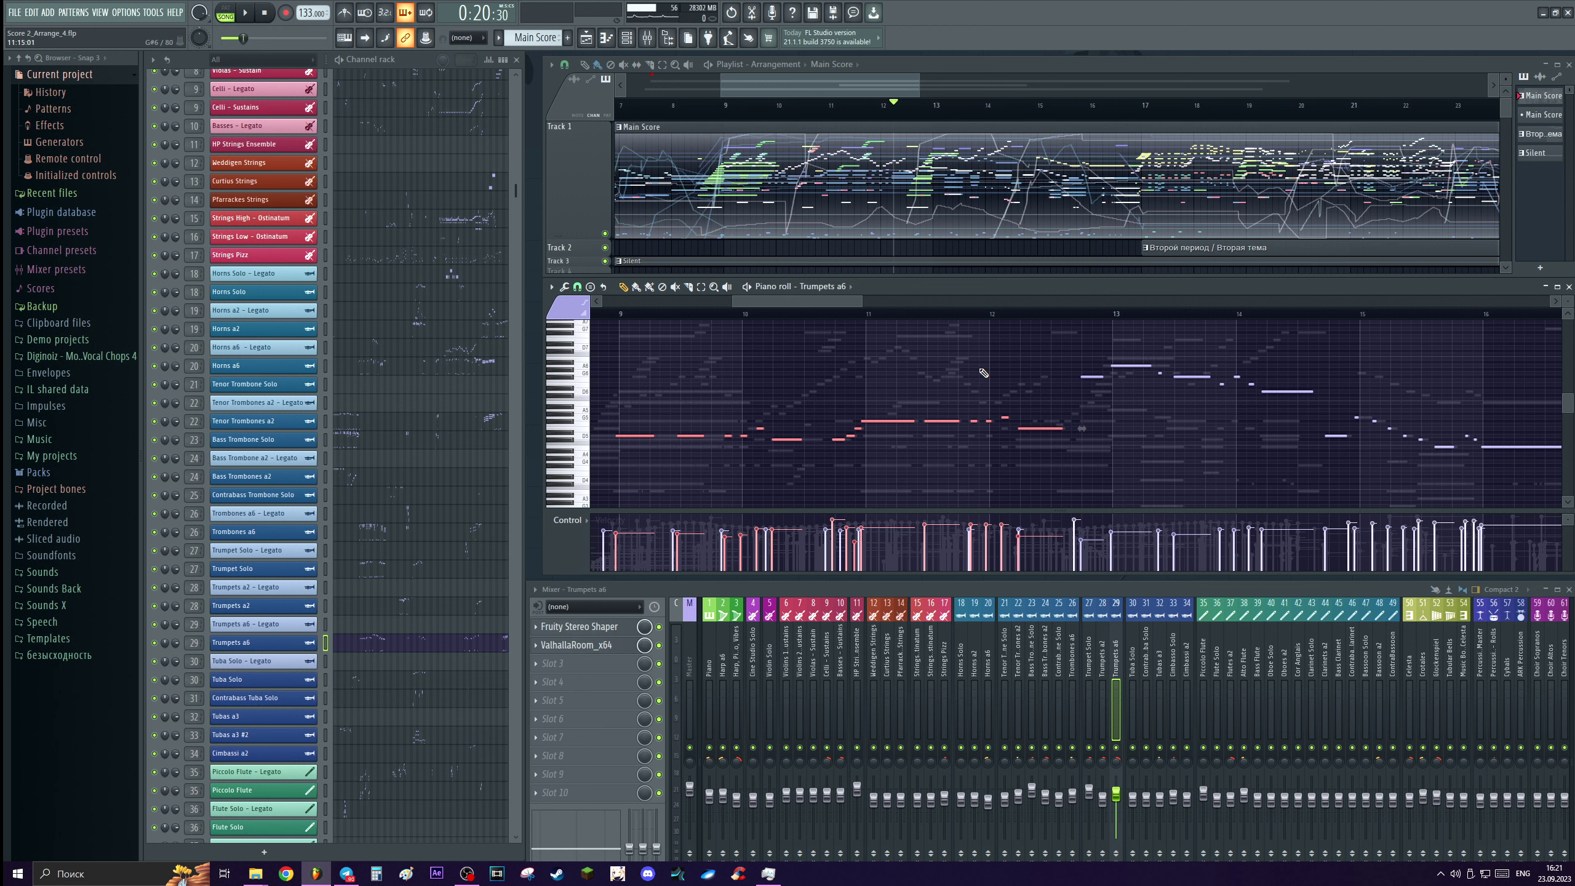
{"action": "scroll", "coordinate": [842, 319], "scroll_direction": "down", "scroll_amount": 1}
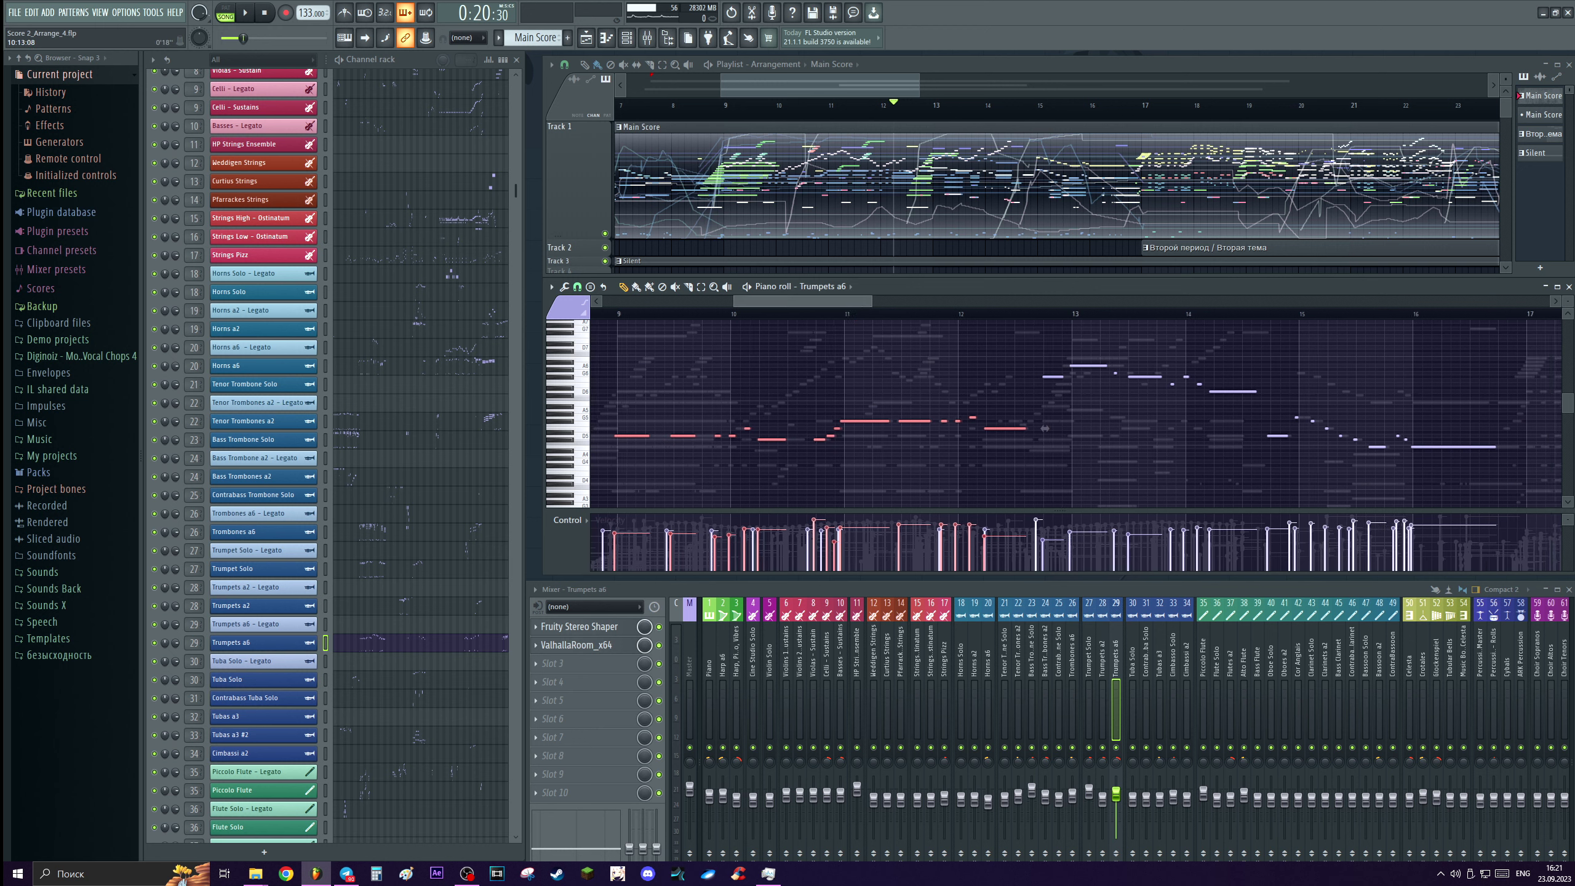
{"action": "scroll", "coordinate": [821, 321], "scroll_direction": "down", "scroll_amount": 1}
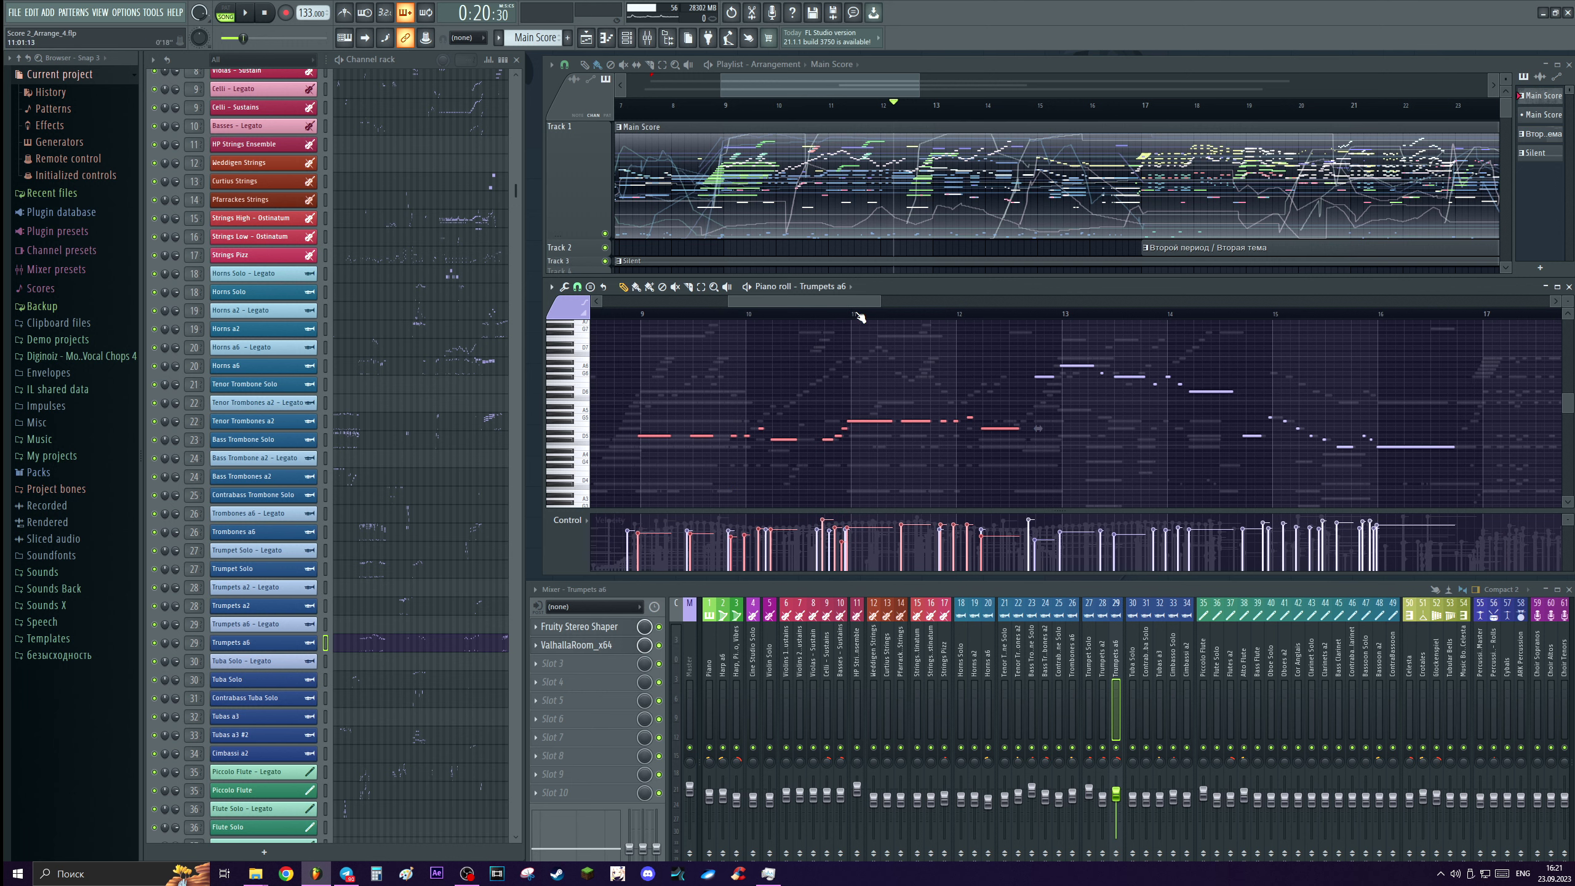
{"action": "scroll", "coordinate": [859, 317], "scroll_direction": "up", "scroll_amount": 2}
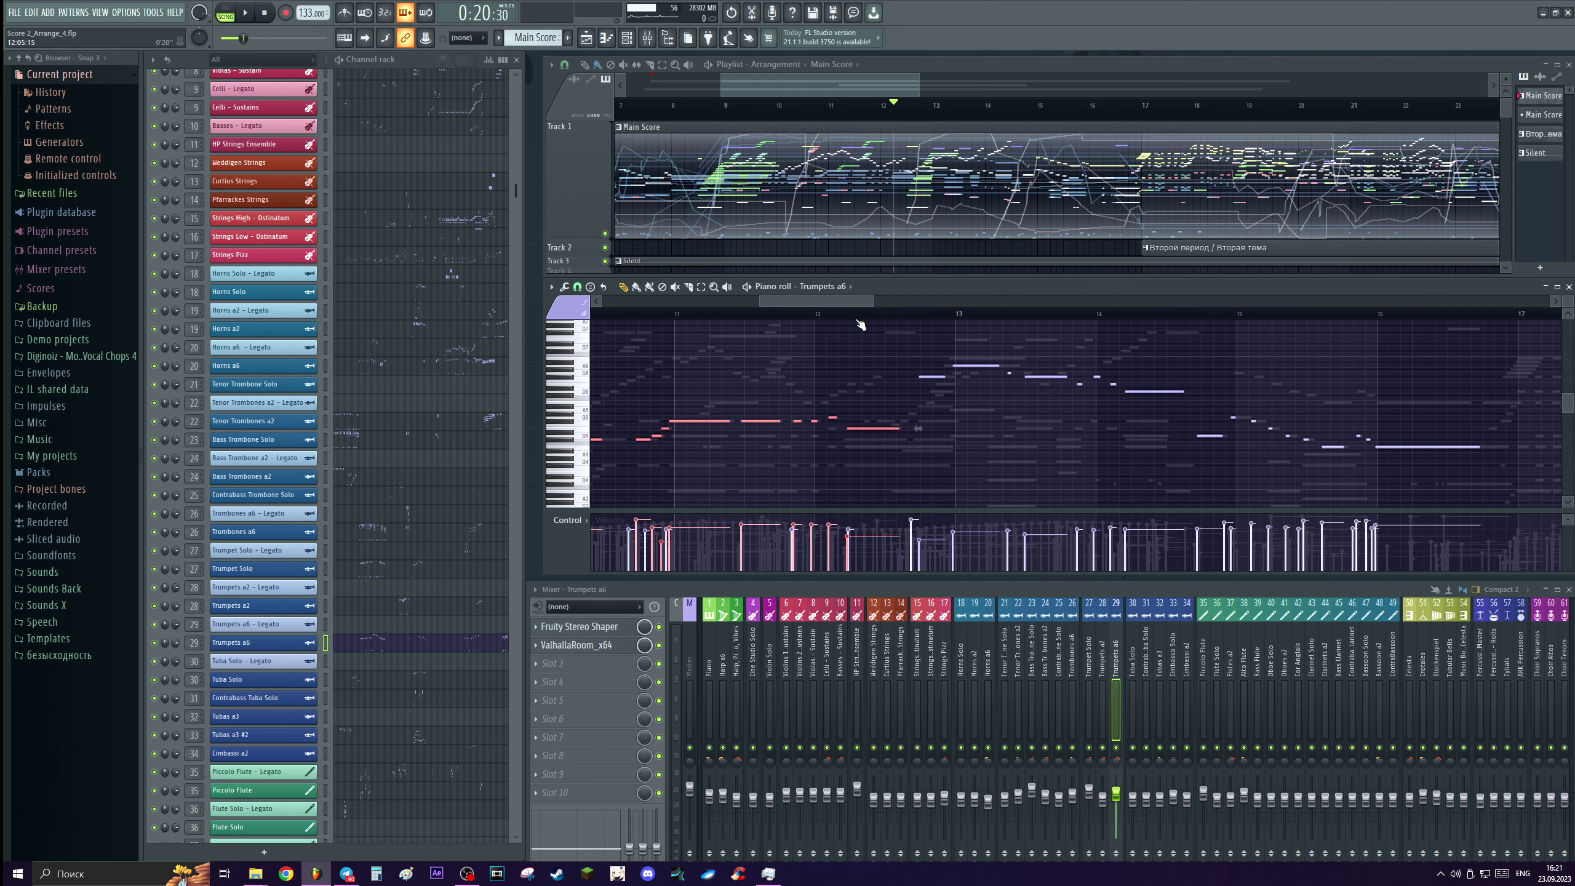
{"action": "left_click_drag", "start_coordinate": [842, 397], "coordinate": [801, 405]}
{"action": "key", "text": "space"}
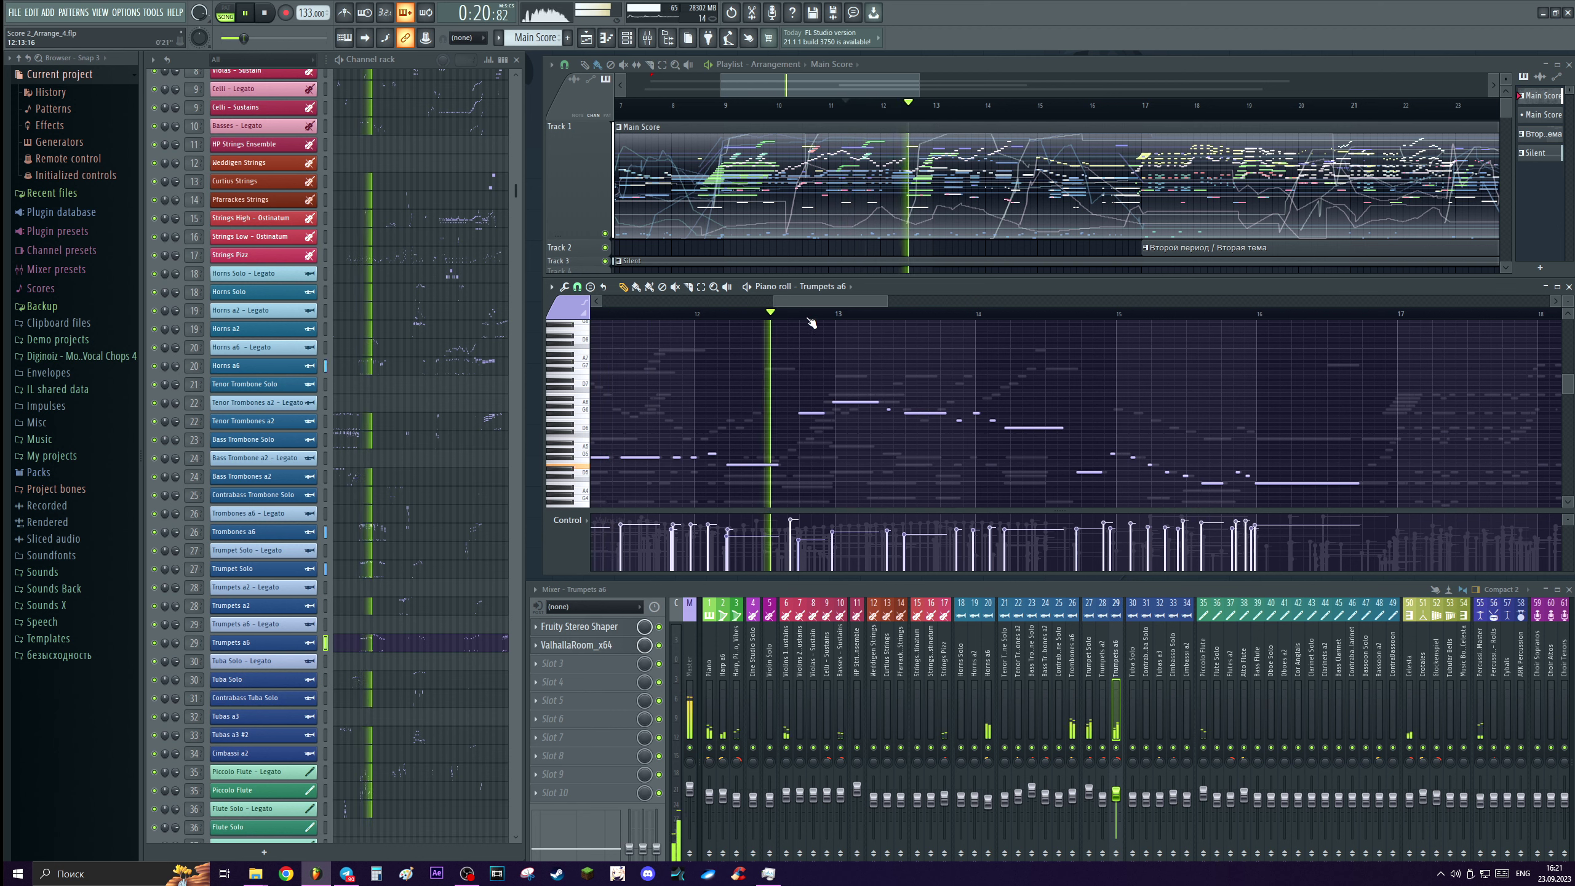
{"action": "key", "text": "space"}
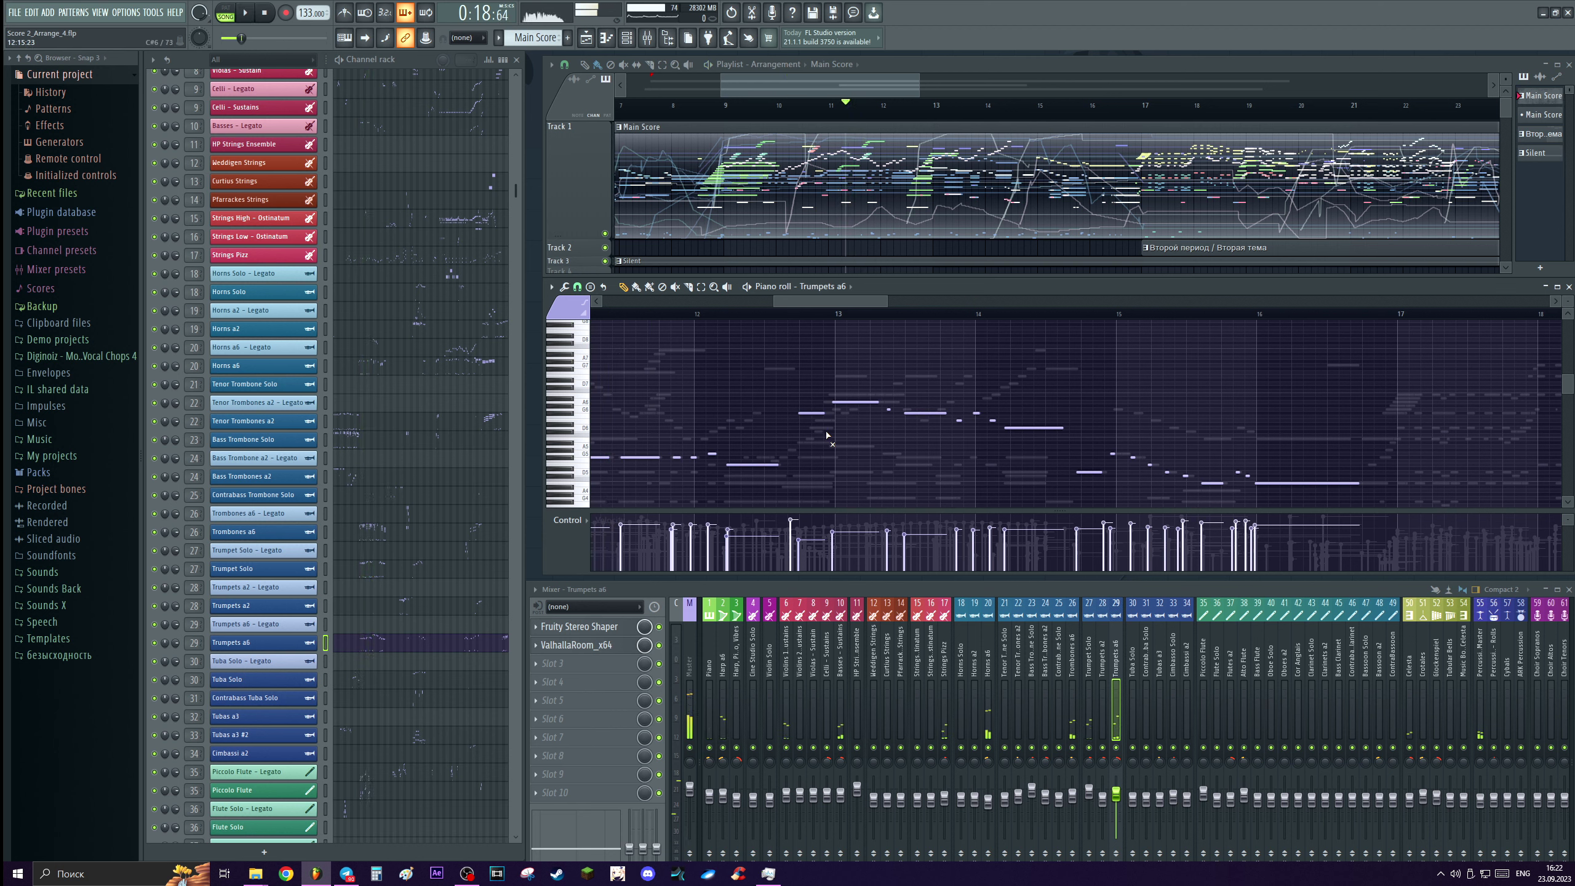
Open the Horns a6 part in the piano roll and select its repeated short notes in bars 9 to 12.
{"action": "double_click", "coordinate": [833, 437]}
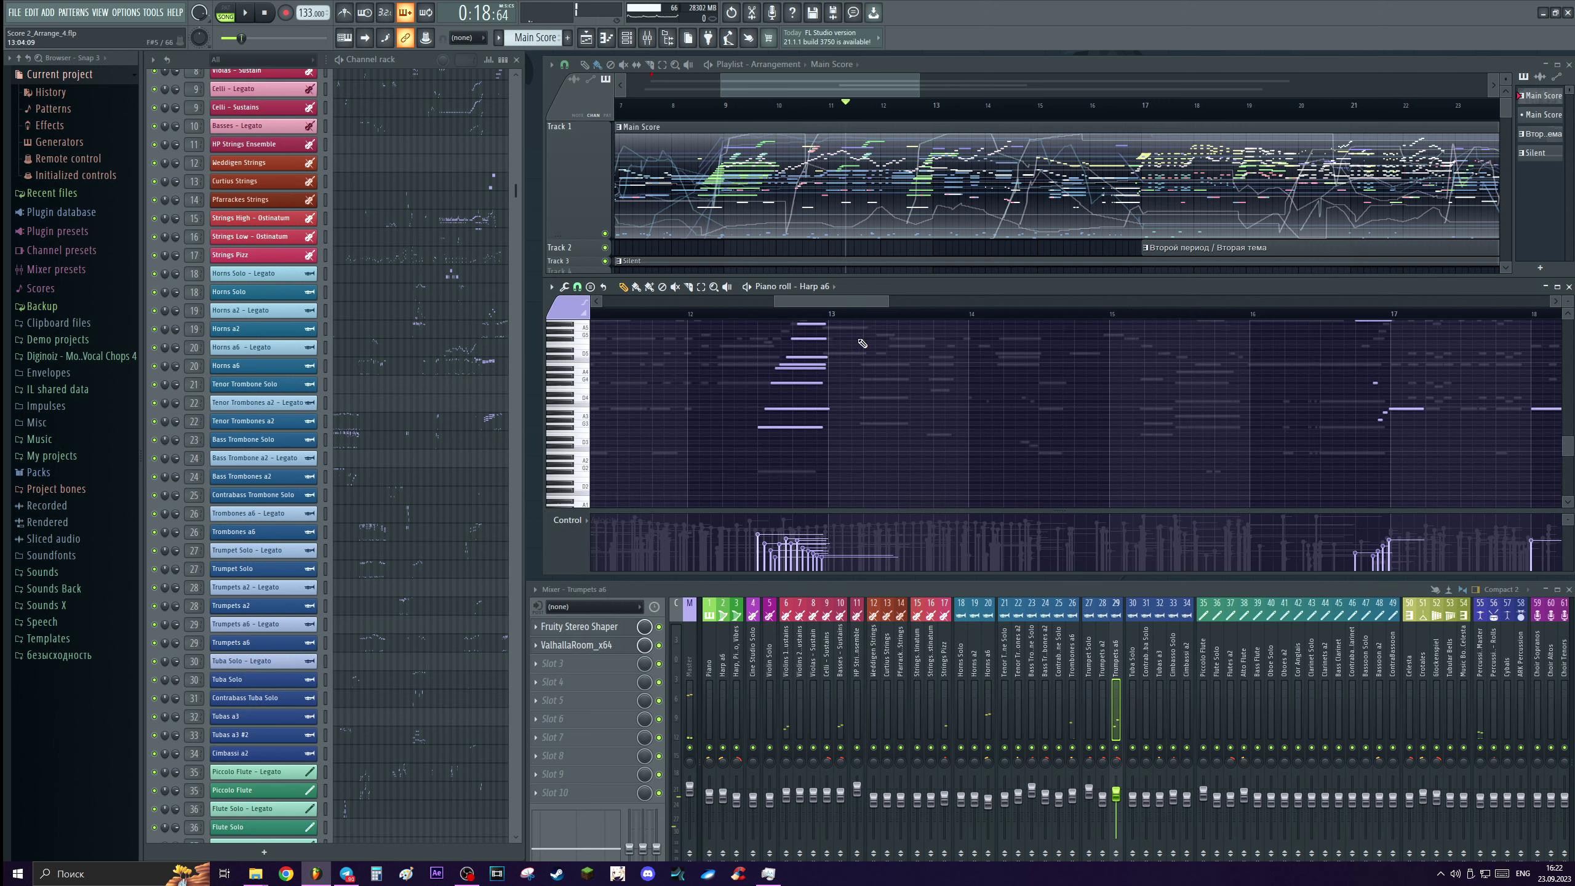
{"action": "double_click", "coordinate": [932, 505]}
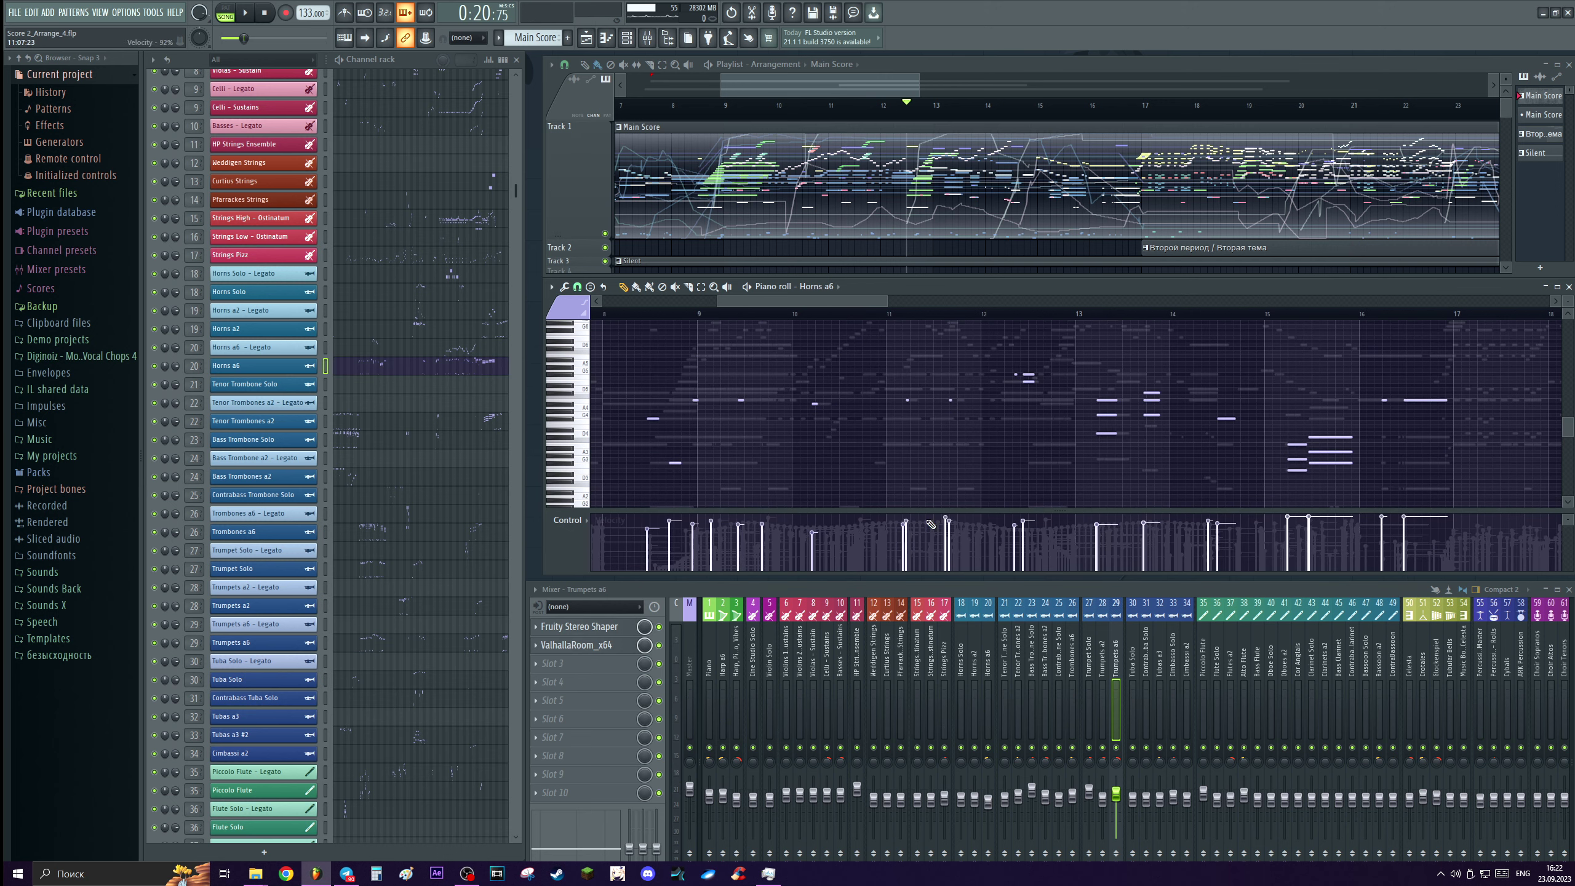
{"action": "key", "text": "Page_Up"}
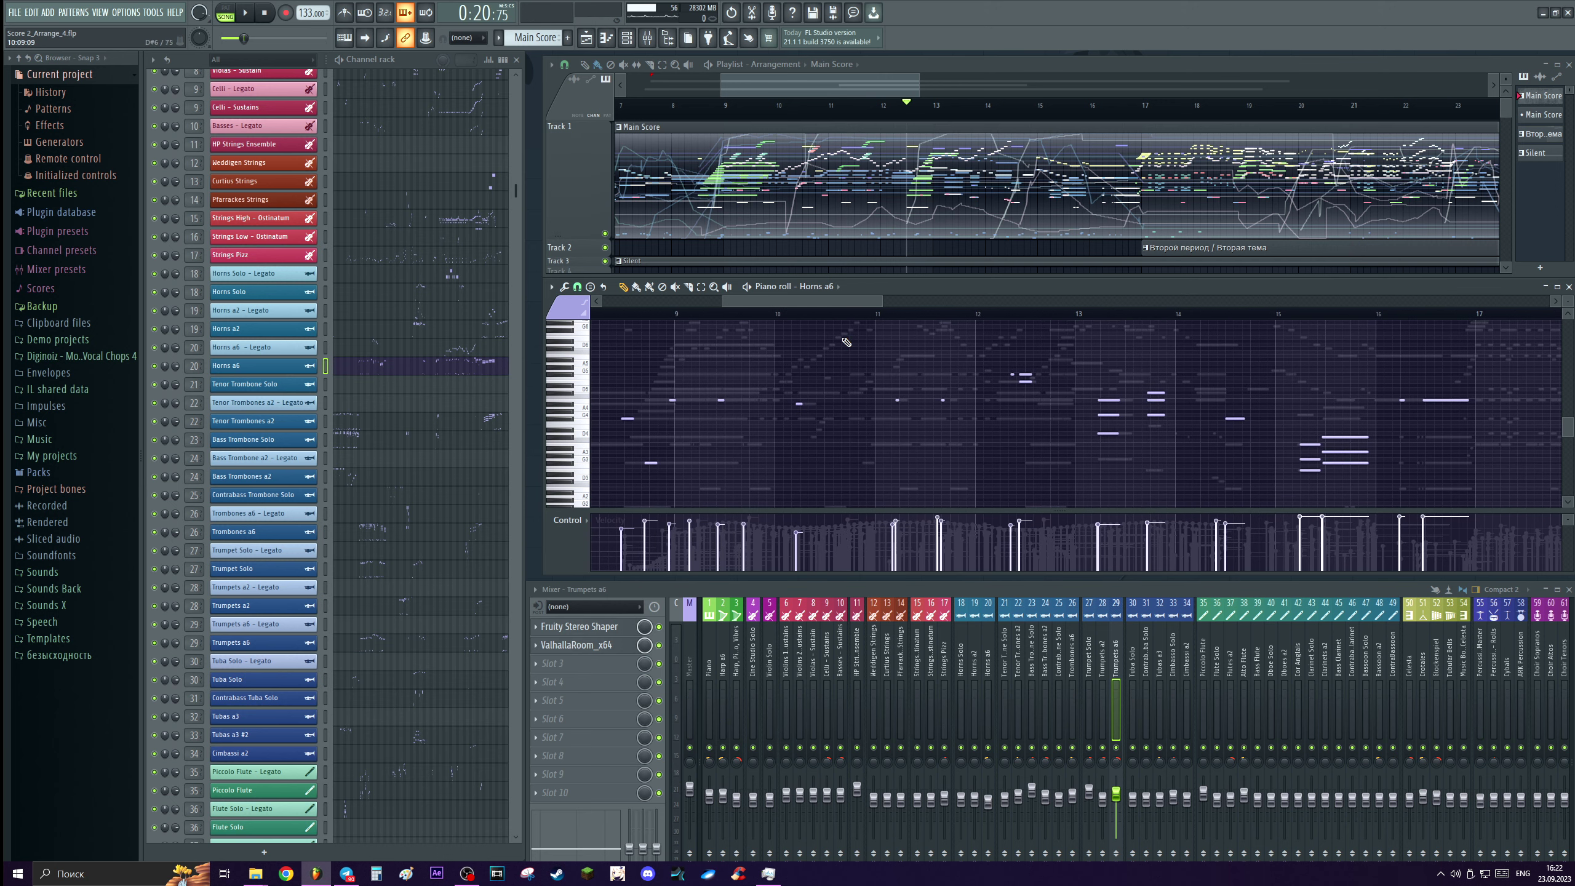
{"action": "left_click_drag", "start_coordinate": [638, 352], "coordinate": [988, 466]}
{"action": "scroll", "coordinate": [719, 400], "scroll_direction": "up", "scroll_amount": 2}
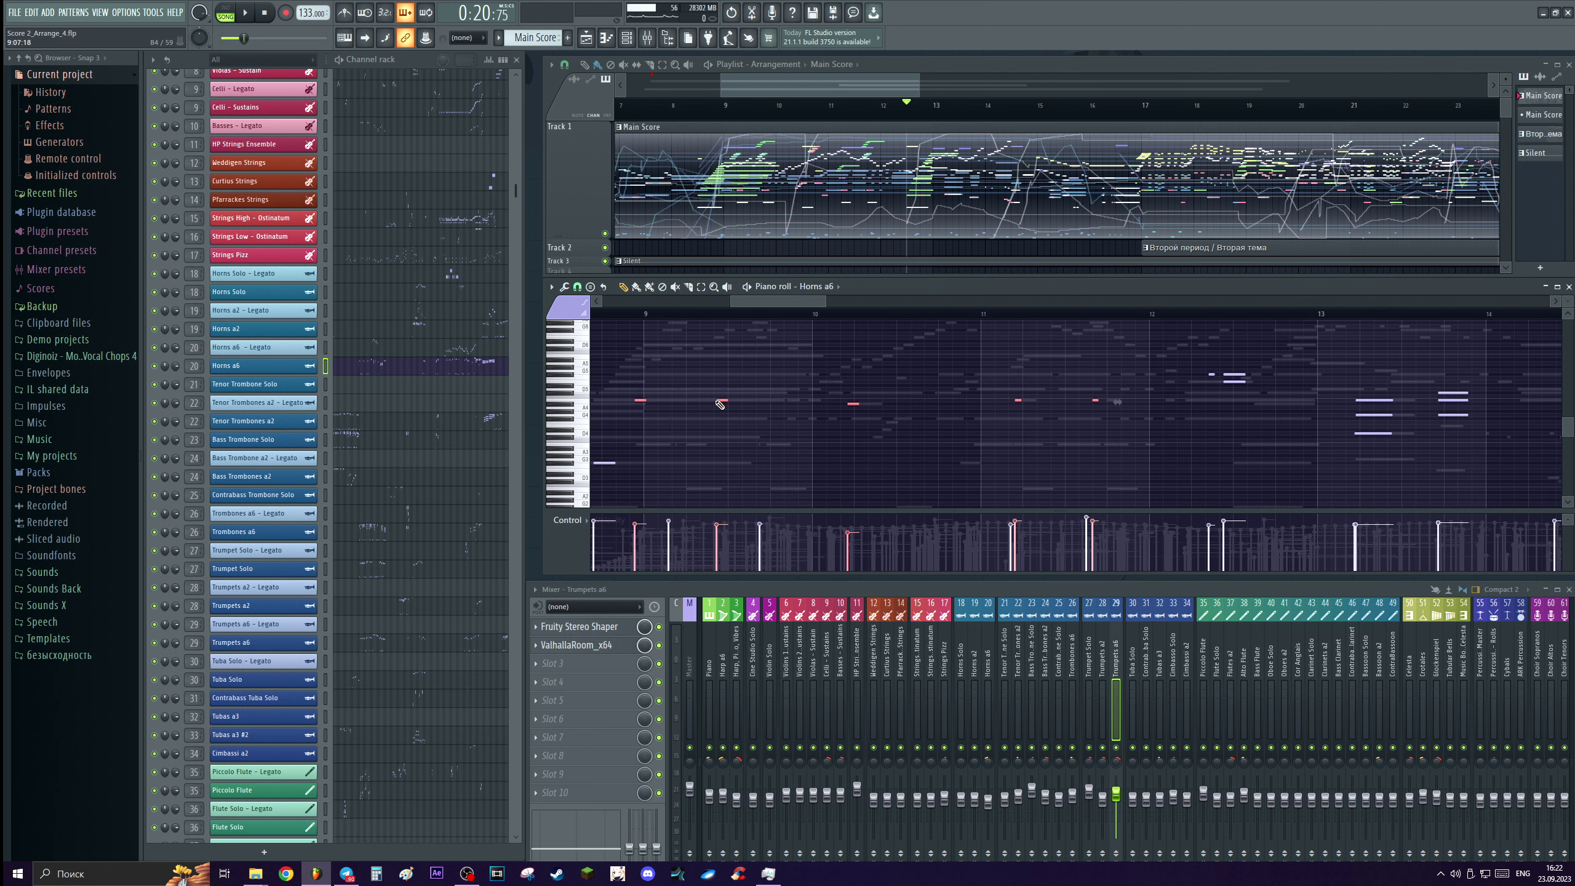
{"action": "scroll", "coordinate": [868, 411], "scroll_direction": "up", "scroll_amount": 2}
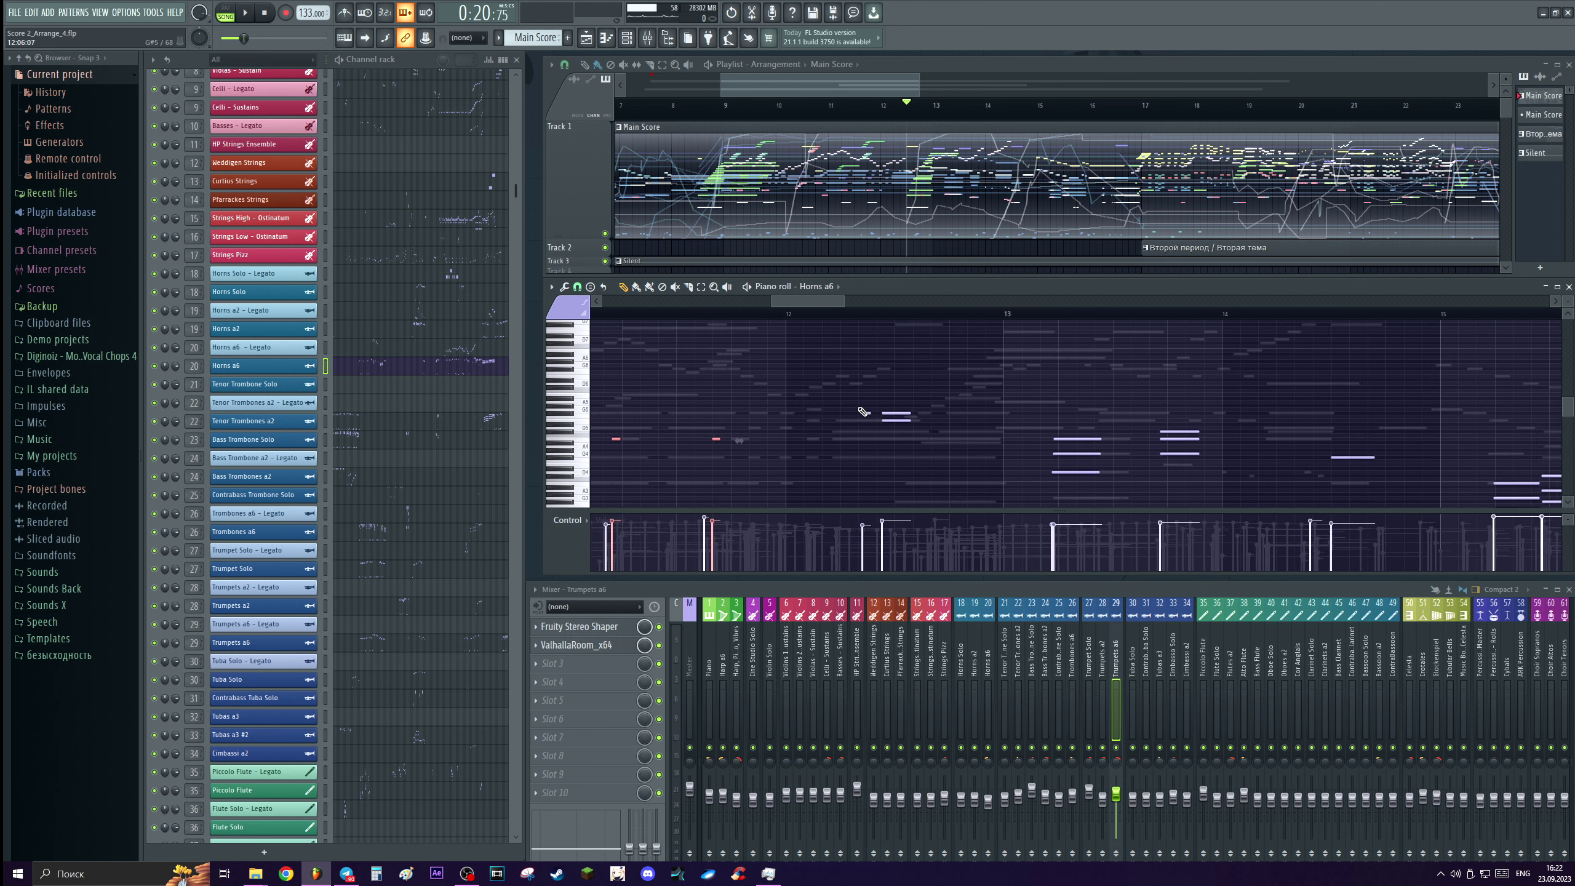
Select the two Horns a6 chords in bar 13 and play the soloed horns from bar 13.
{"action": "left_click_drag", "start_coordinate": [813, 366], "coordinate": [988, 468]}
{"action": "scroll", "coordinate": [963, 449], "scroll_direction": "down", "scroll_amount": 2}
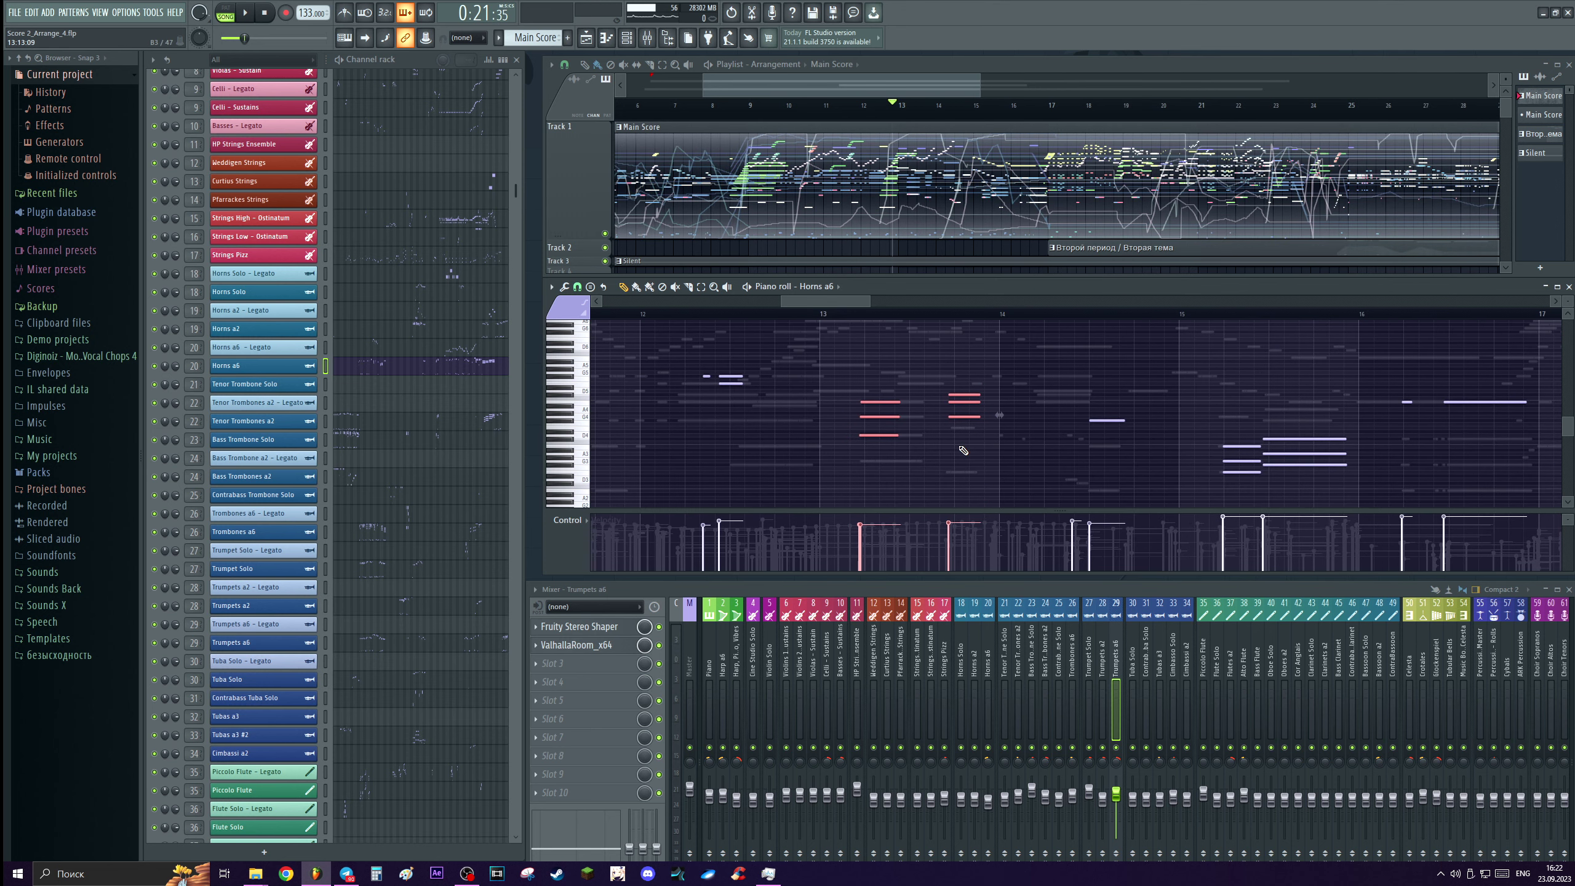
{"action": "left_click", "coordinate": [809, 319]}
{"action": "key", "text": "space"}
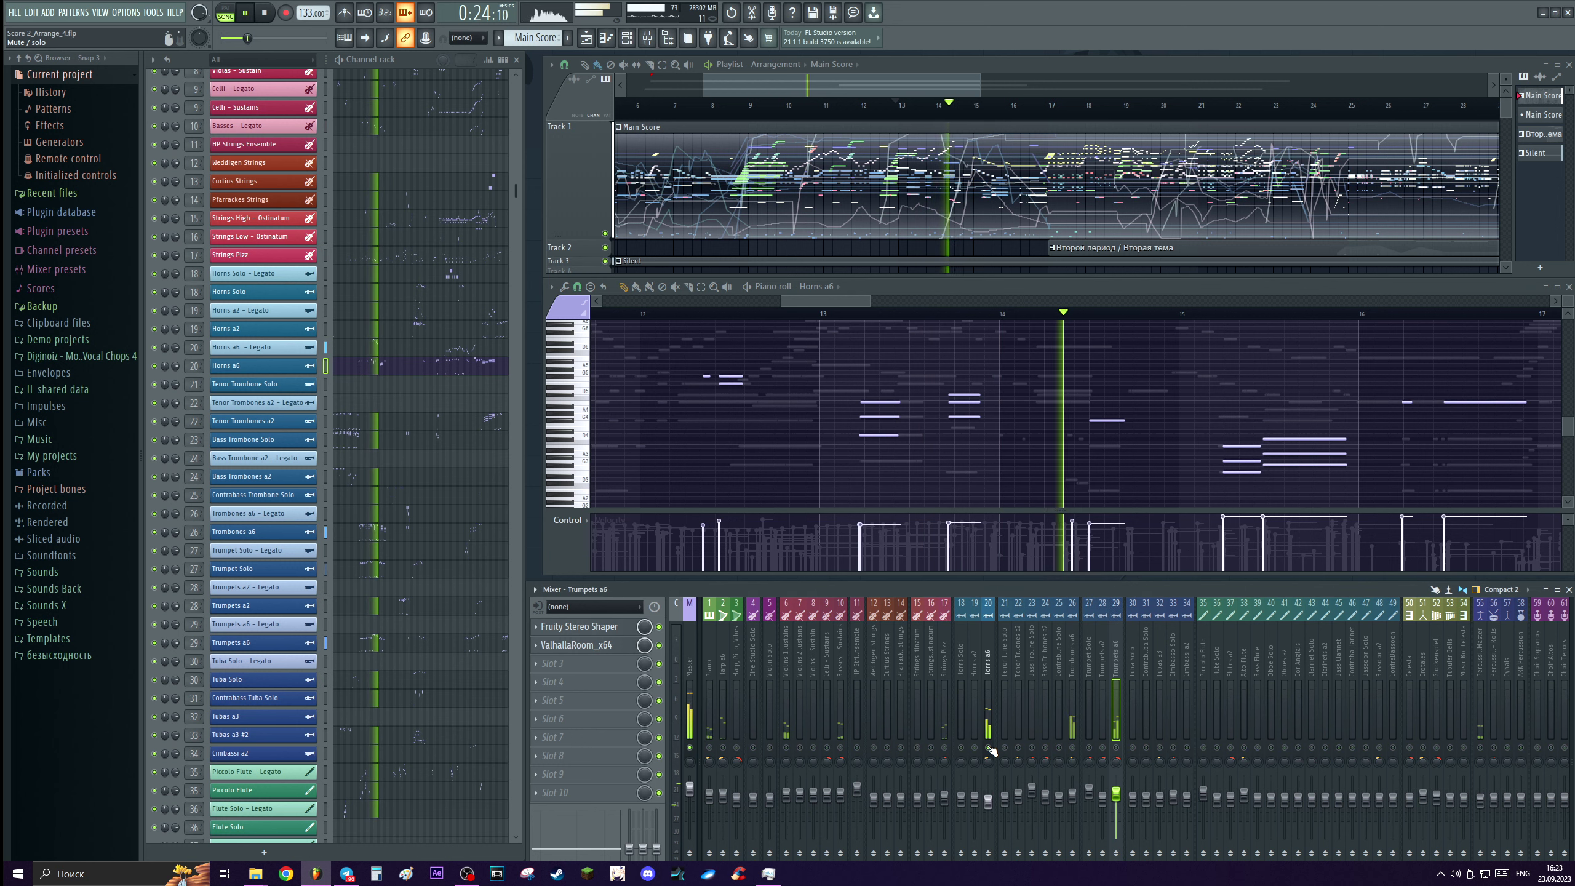
{"action": "key", "text": "space"}
Set the playback position to 0:18:94 and open the Trombones a6 part in the piano roll.
{"action": "scroll", "coordinate": [1047, 89], "scroll_direction": "up", "scroll_amount": 2}
{"action": "left_click", "coordinate": [1045, 105]}
{"action": "left_click_drag", "start_coordinate": [905, 105], "coordinate": [1298, 131]}
{"action": "left_click_drag", "start_coordinate": [1302, 128], "coordinate": [1301, 128]}
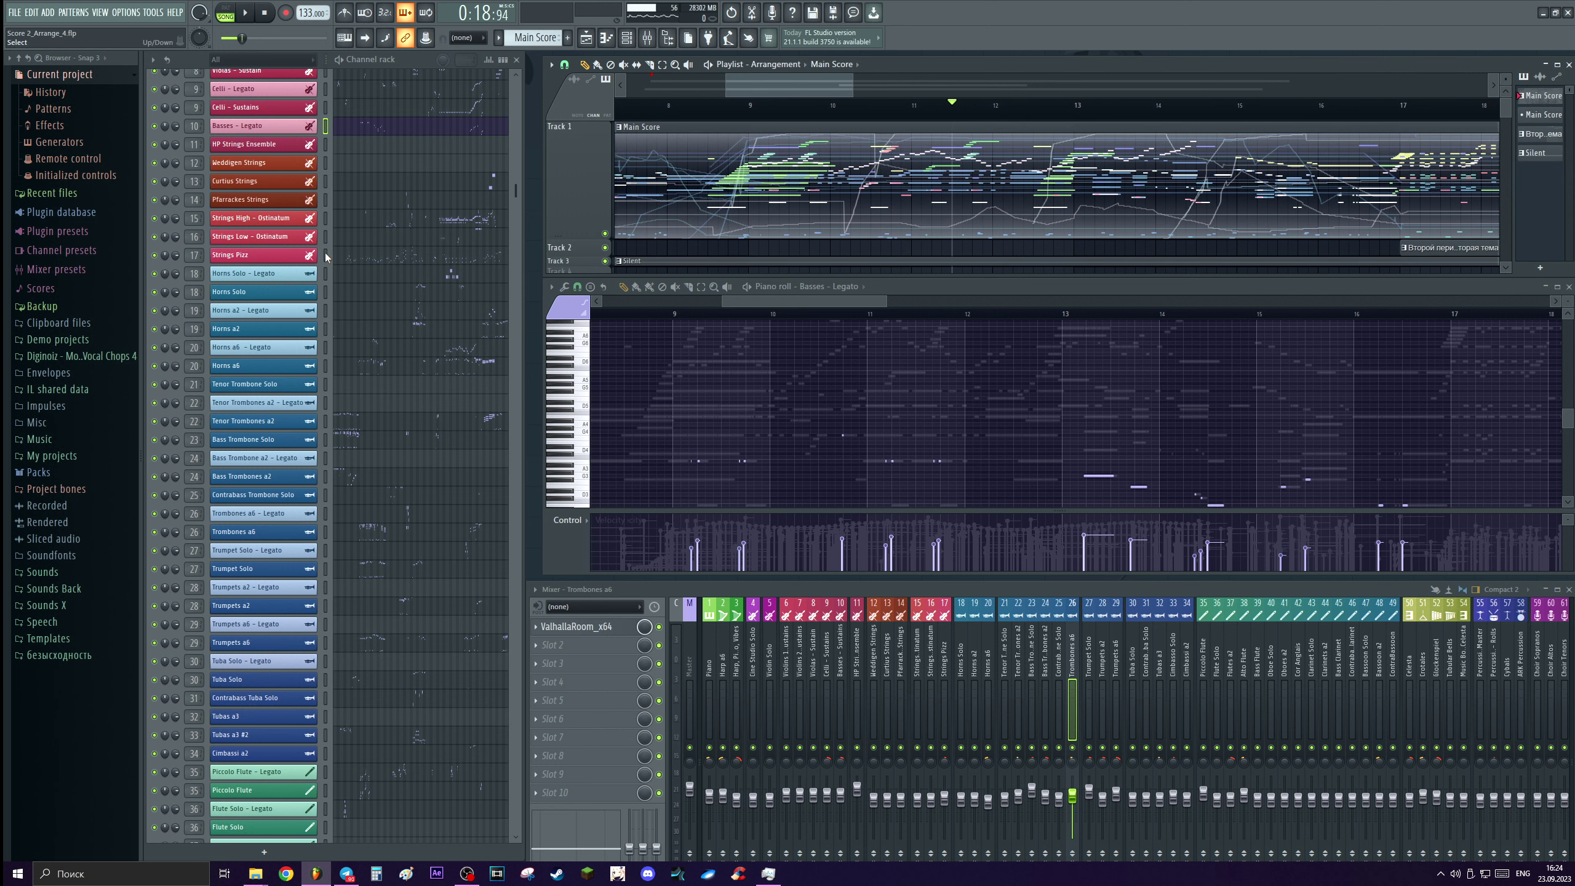
{"action": "left_click", "coordinate": [363, 428]}
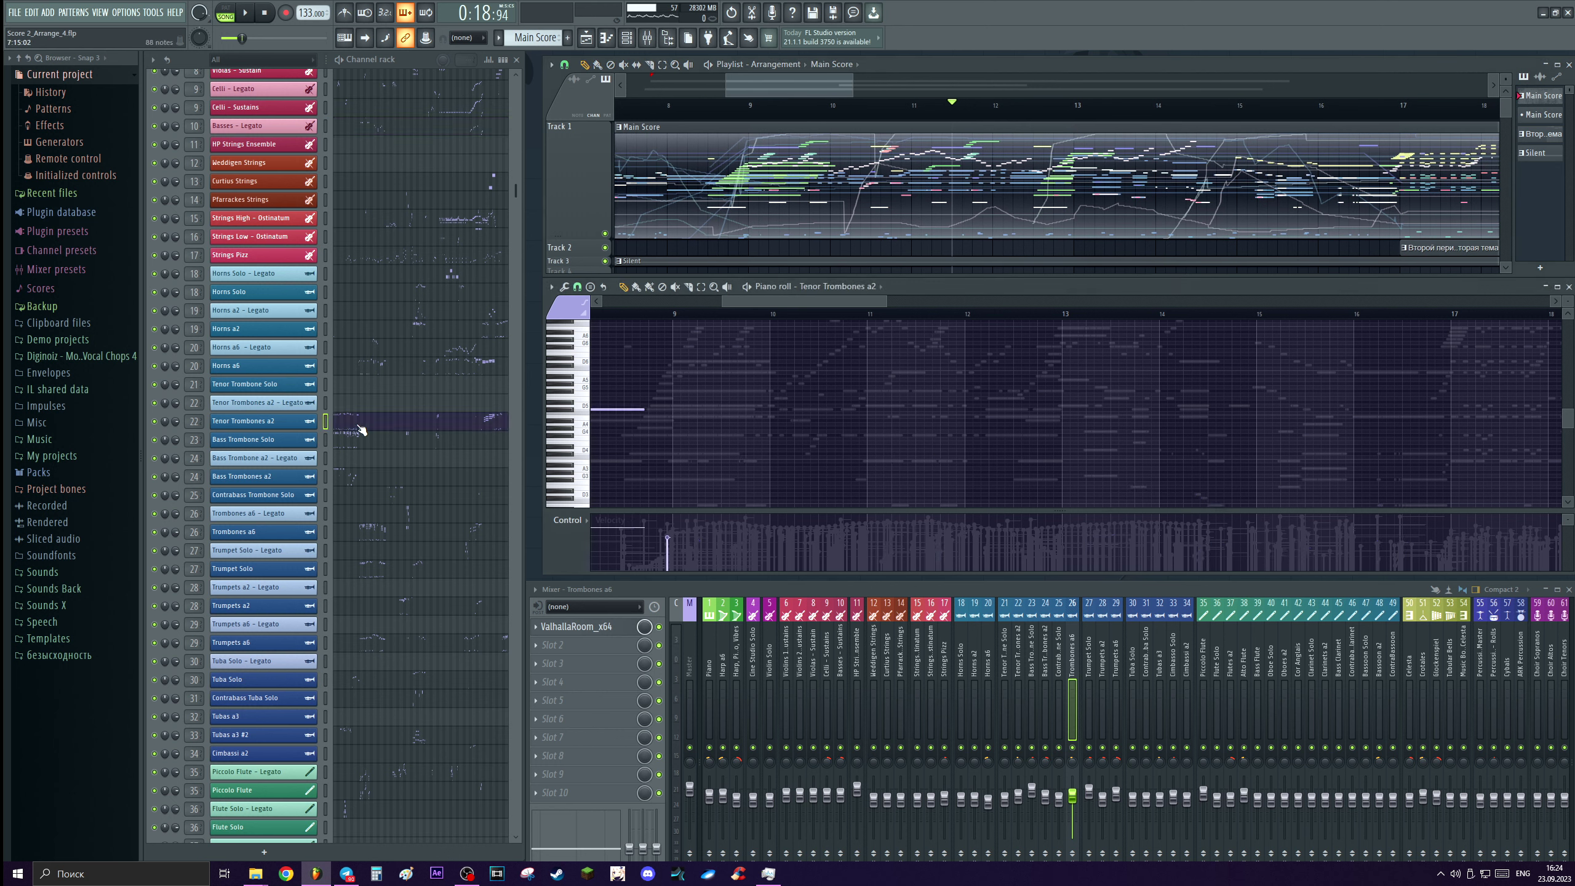
{"action": "left_click", "coordinate": [373, 535]}
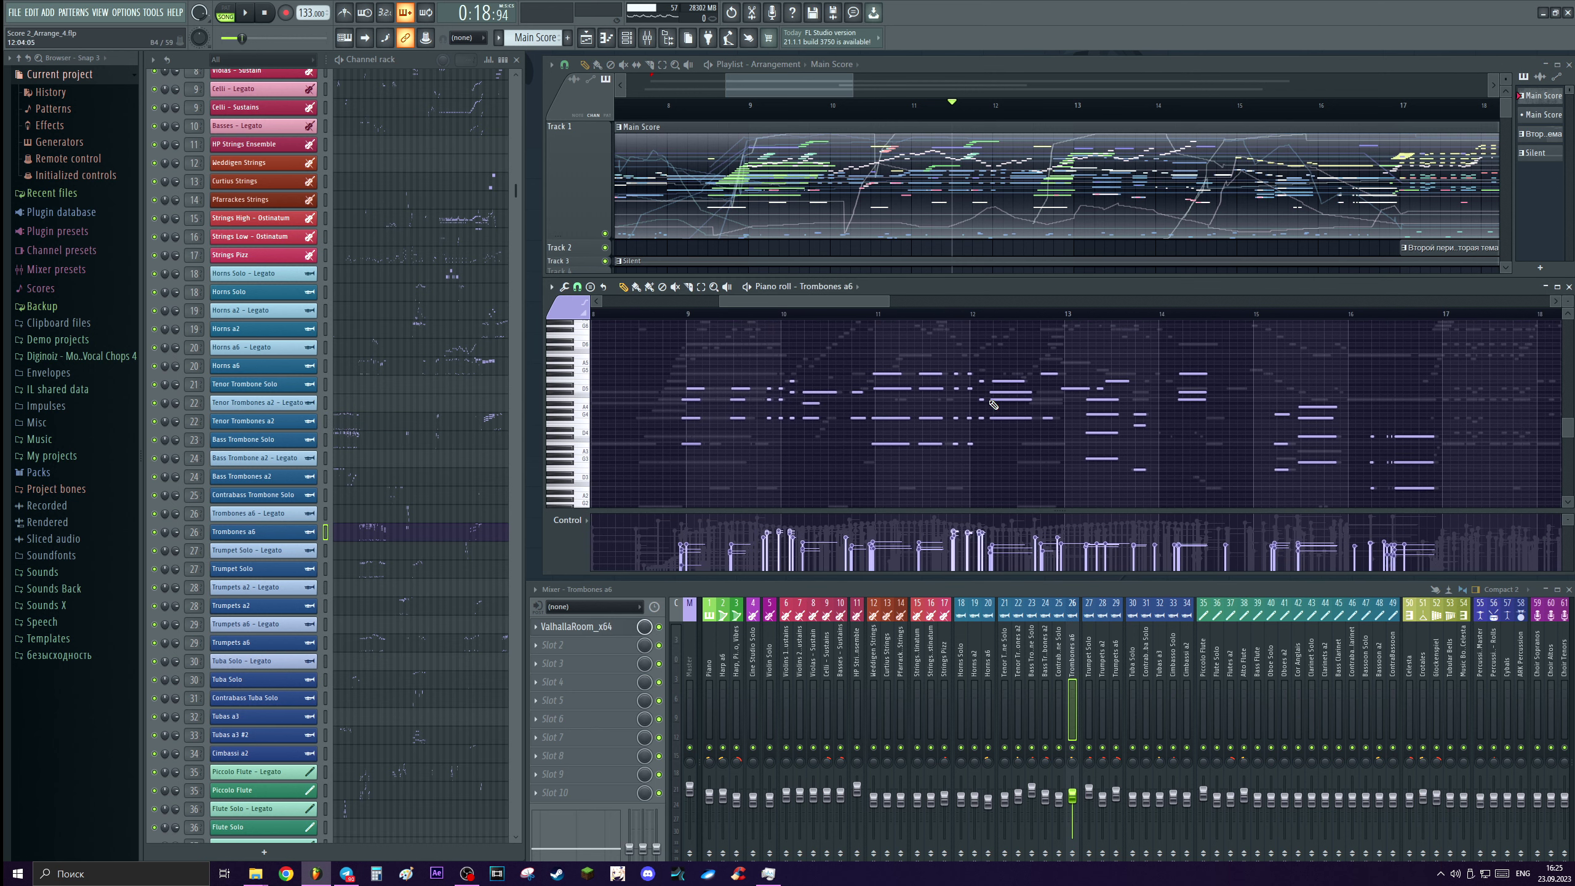
Select the Trombones a6 chords of bars 9 to 11 and play the soloed trombones from 0:14:28.
{"action": "left_click_drag", "start_coordinate": [911, 452], "coordinate": [666, 355]}
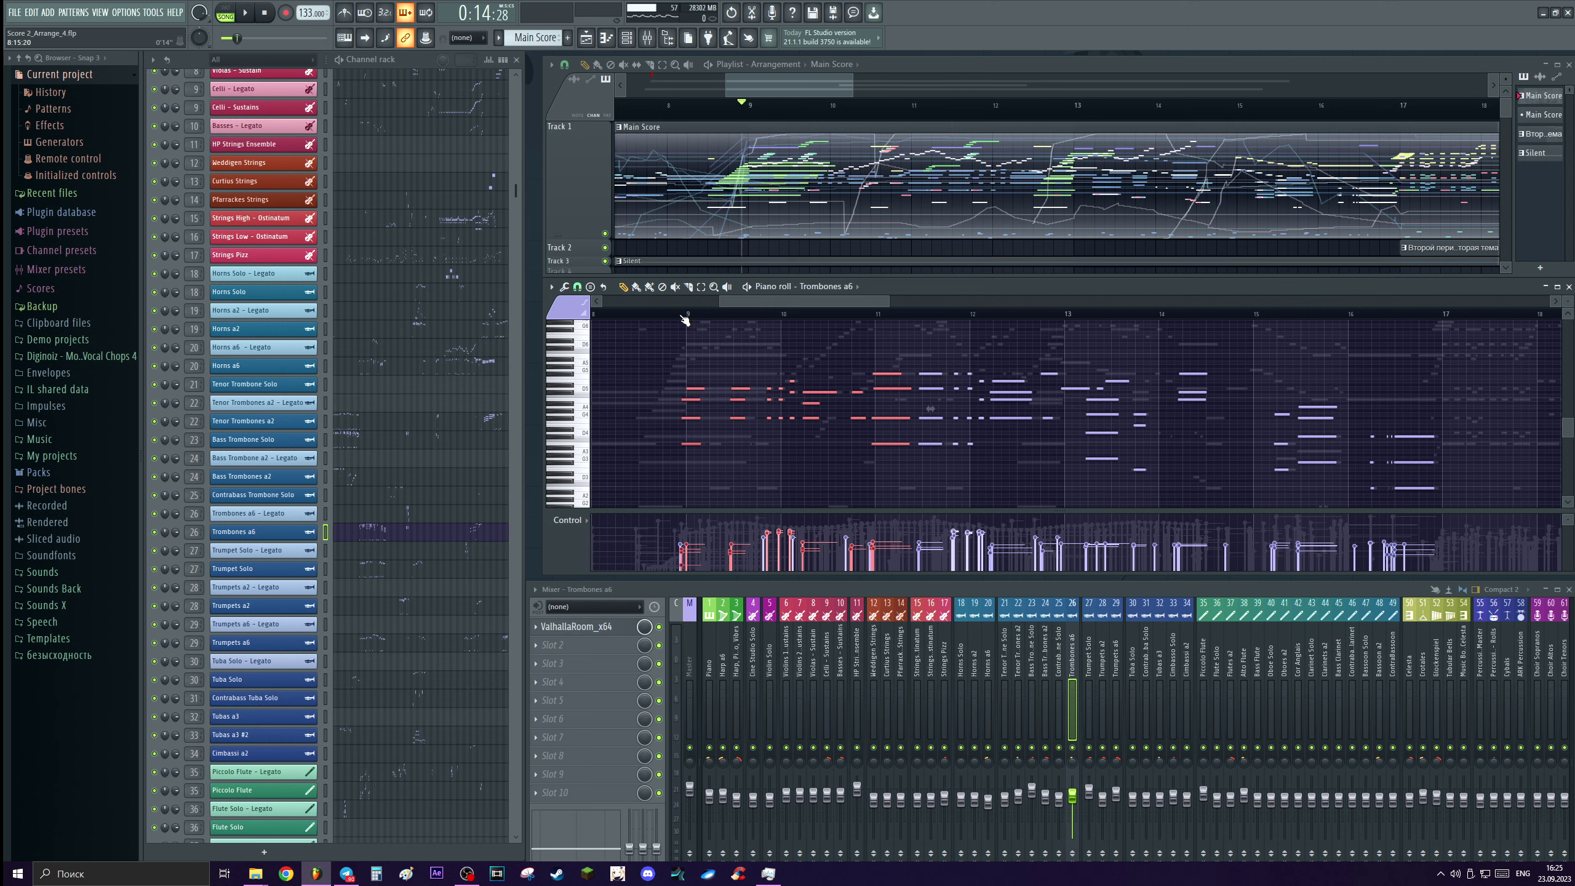
{"action": "key", "text": "space"}
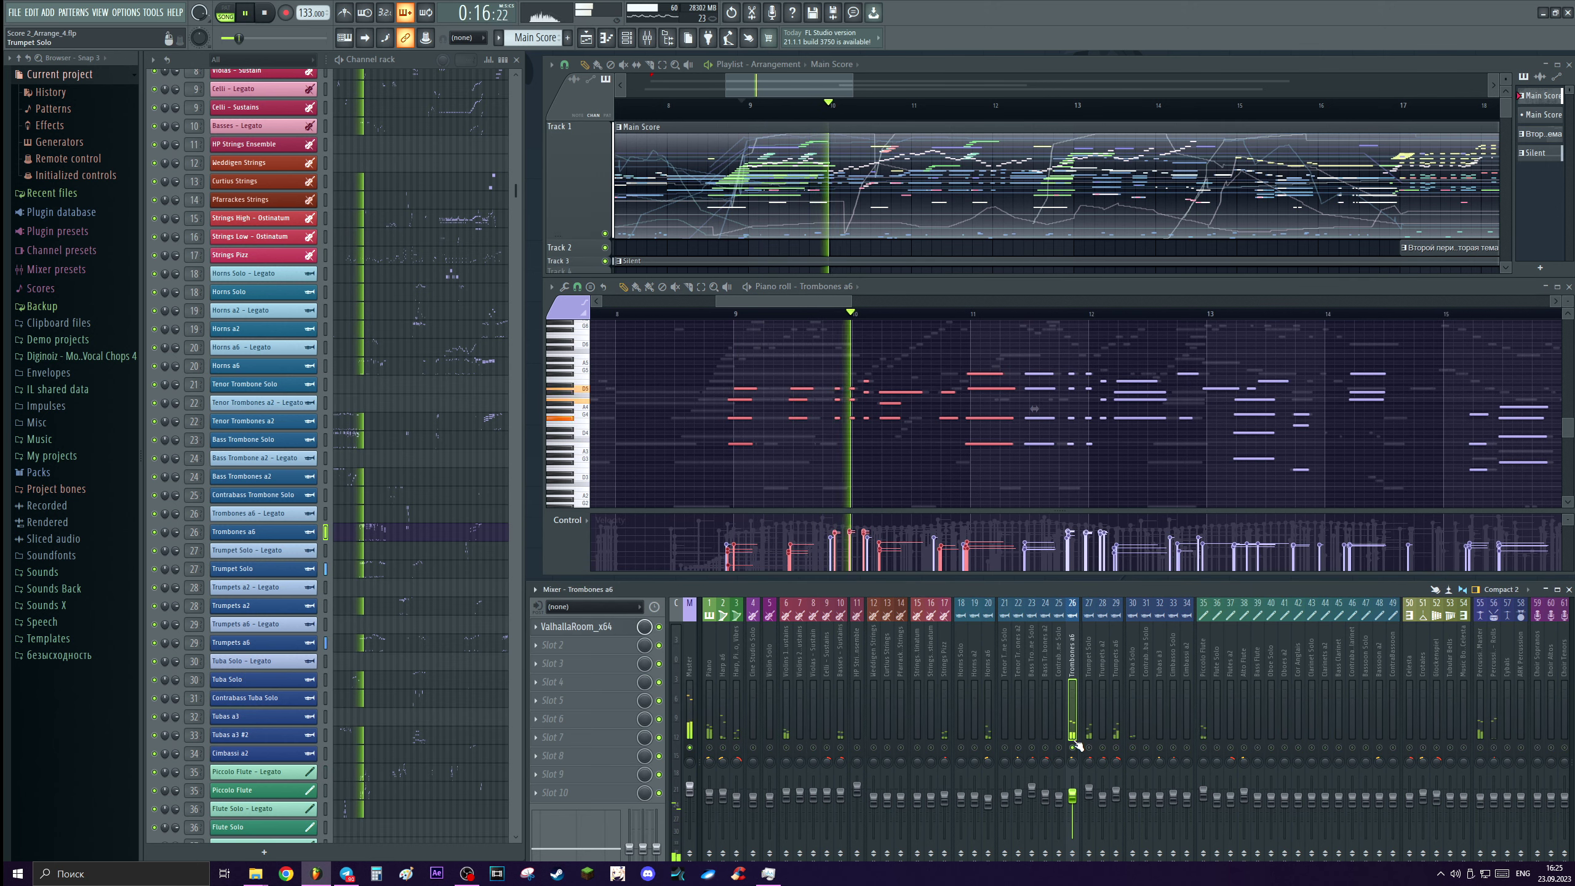
{"action": "key", "text": "space"}
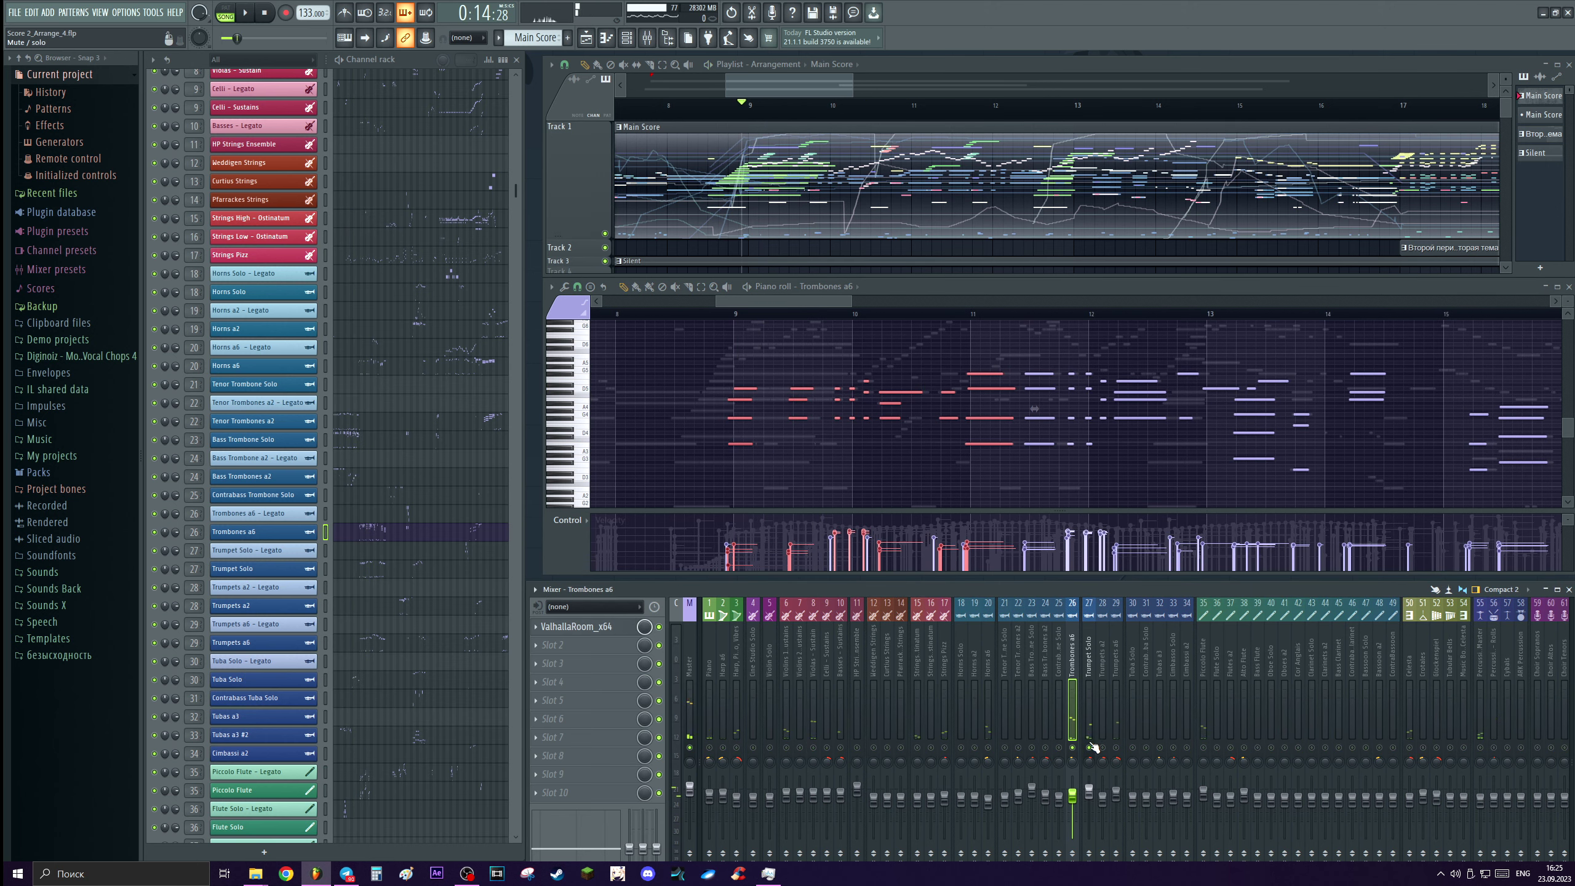
Play the soloed Trombones a6 part from 0:17:89 to hear how its chords continue through bar 13.
{"action": "scroll", "coordinate": [837, 315], "scroll_direction": "down", "scroll_amount": 2}
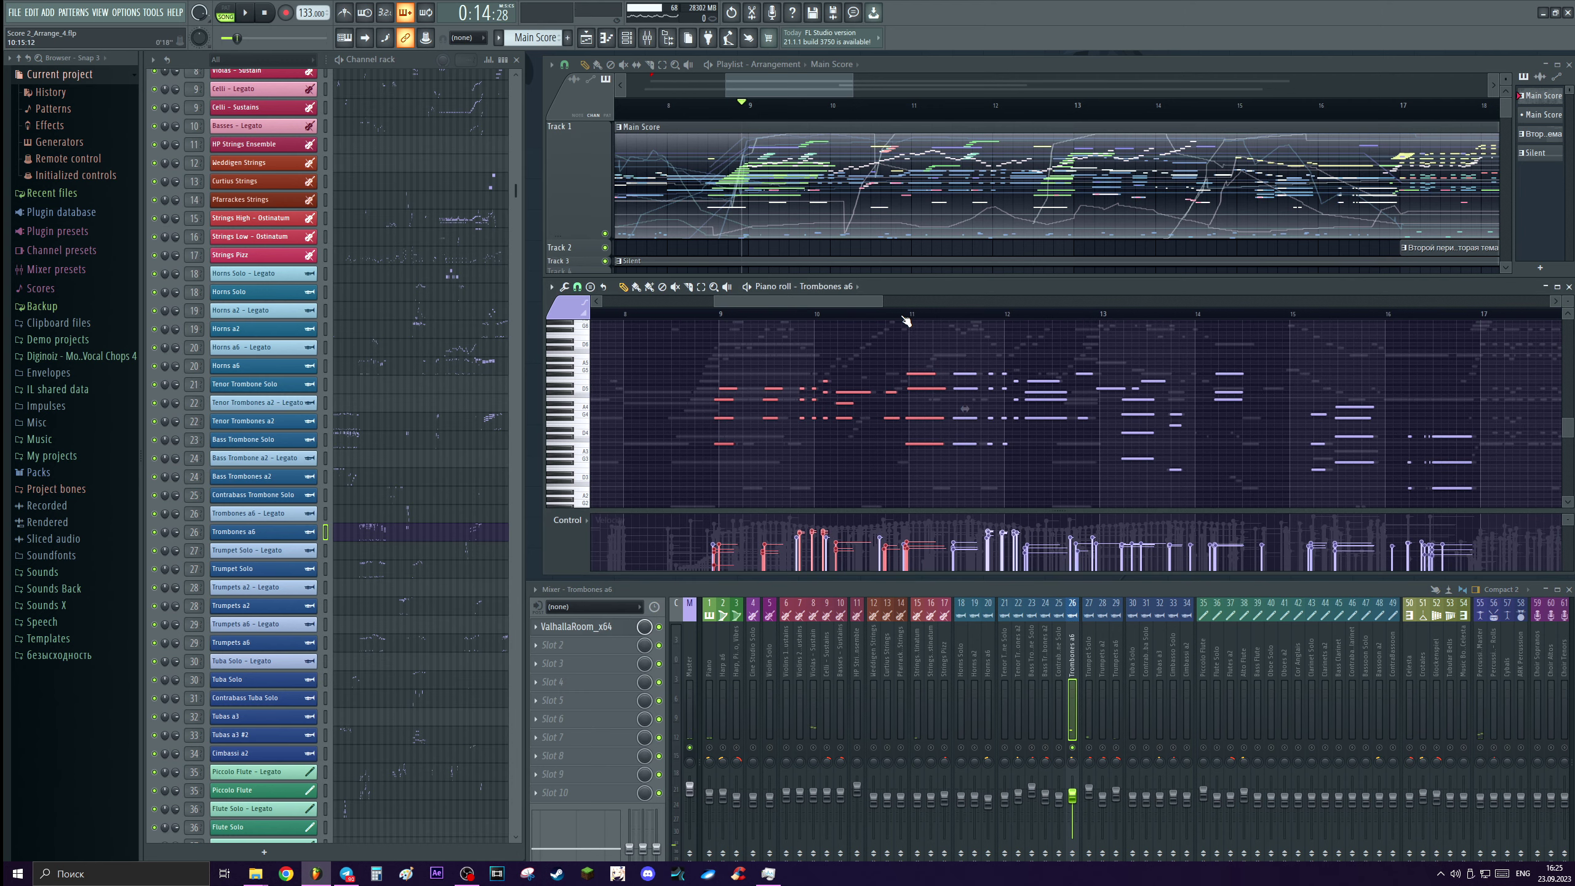
{"action": "key", "text": "space"}
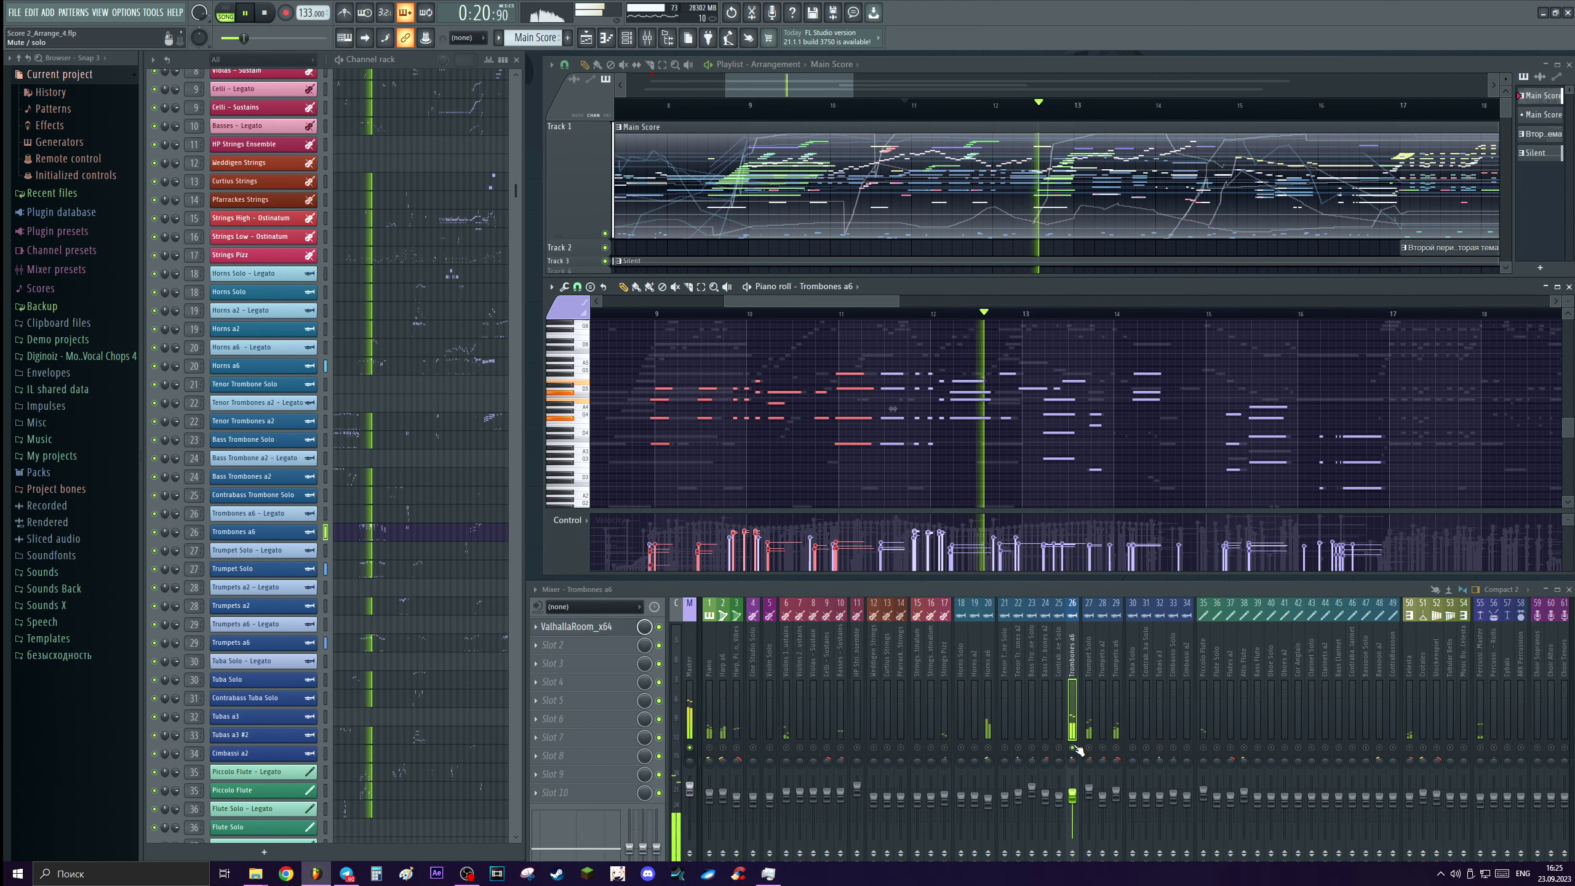
{"action": "scroll", "coordinate": [907, 336], "scroll_direction": "up", "scroll_amount": 3}
{"action": "key", "text": "space"}
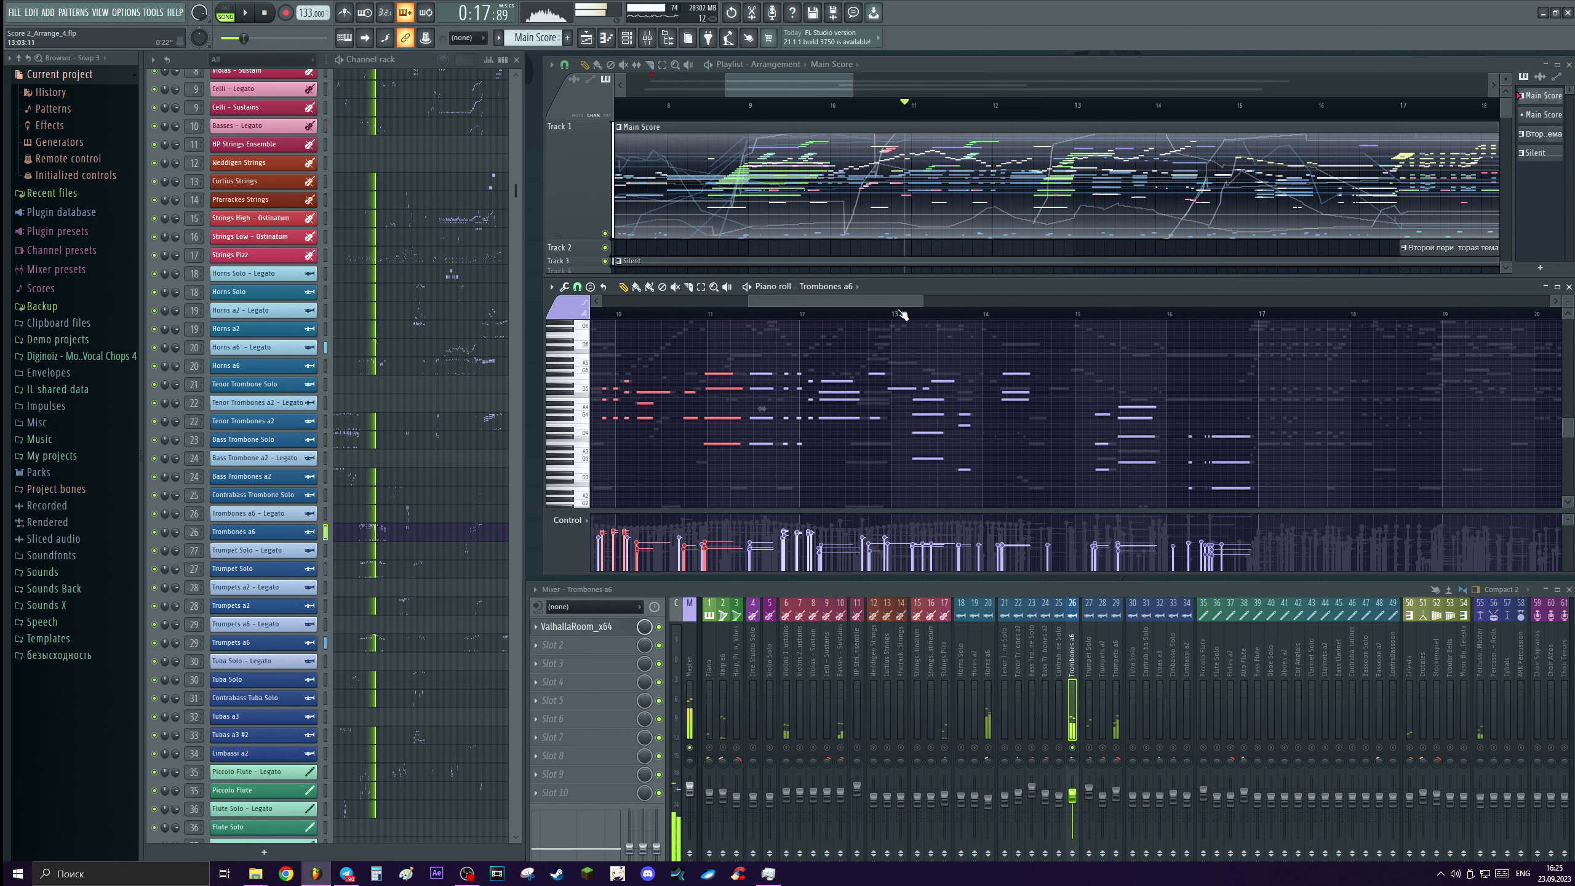
Select the Trombones a6 chord in bar 13 and play Trombones a6 and Trumpets a6 soloed together from 0:21:65.
{"action": "scroll", "coordinate": [868, 366], "scroll_direction": "up", "scroll_amount": 3}
{"action": "scroll", "coordinate": [862, 371], "scroll_direction": "up", "scroll_amount": 3}
{"action": "scroll", "coordinate": [802, 394], "scroll_direction": "down", "scroll_amount": 1}
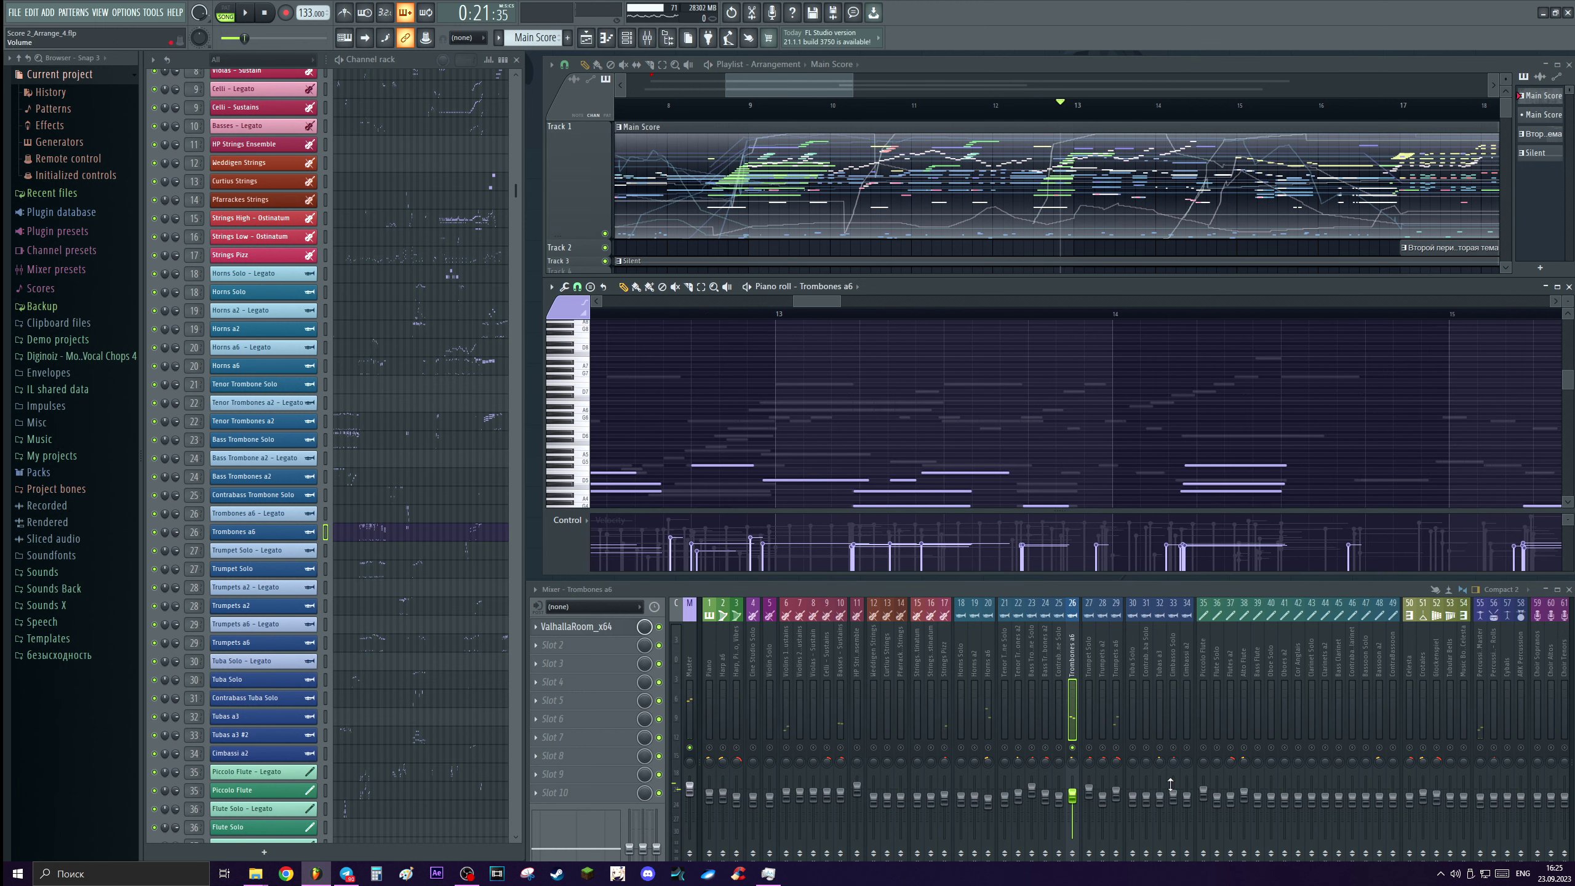
{"action": "scroll", "coordinate": [893, 453], "scroll_direction": "down", "scroll_amount": 3}
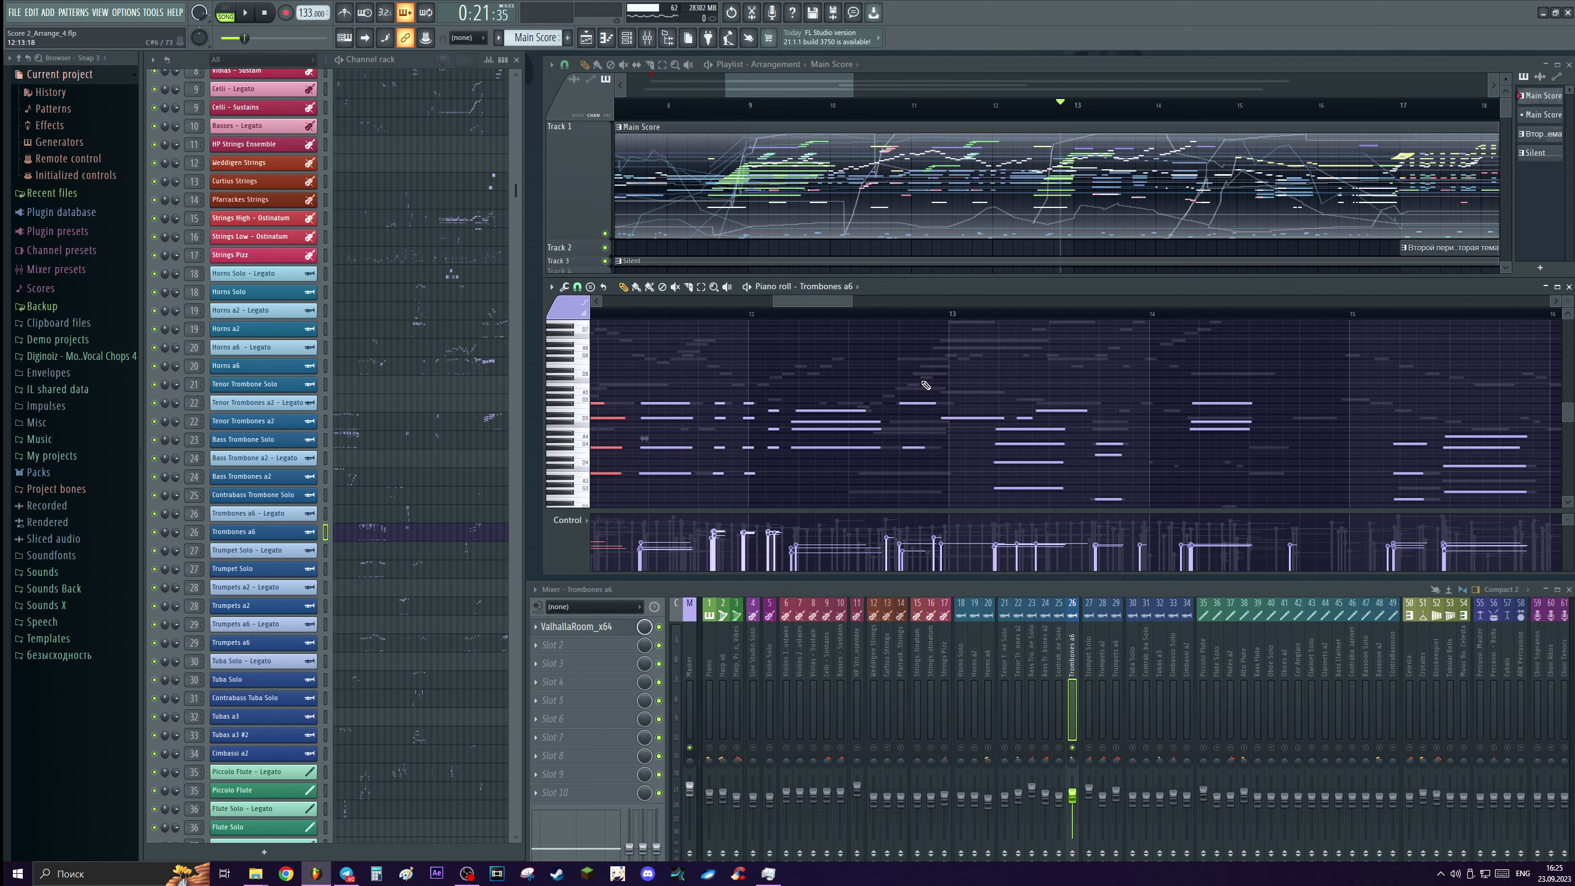
{"action": "scroll", "coordinate": [844, 422], "scroll_direction": "down", "scroll_amount": 1}
{"action": "key", "text": "space"}
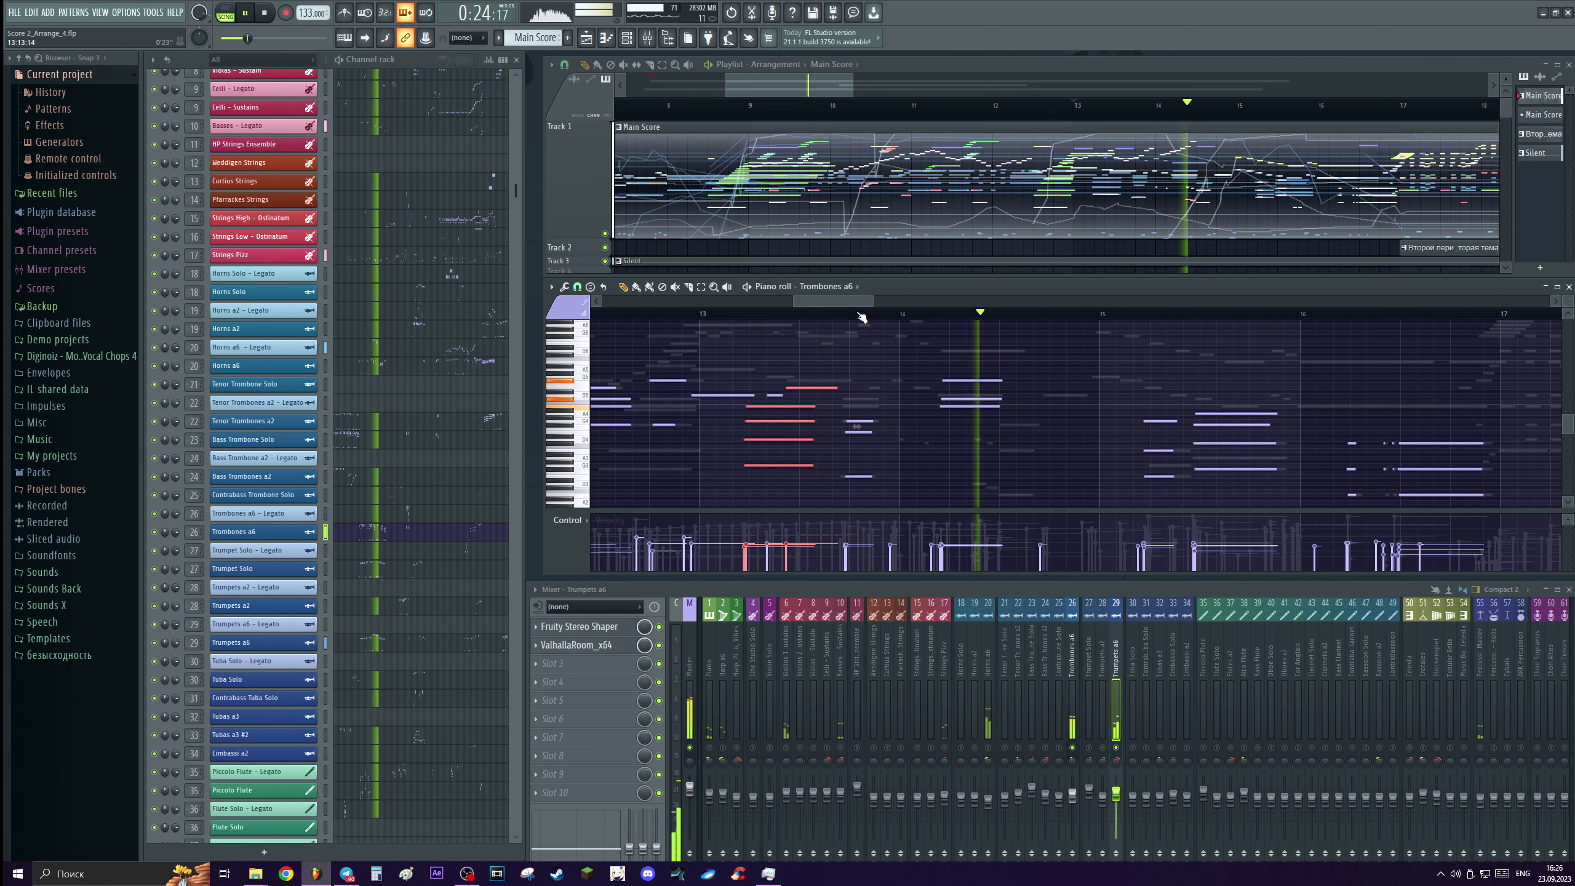
{"action": "key", "text": "space"}
Examine the pitches and voicing of the three-note Trombones a6 chord in bar 14.
{"action": "scroll", "coordinate": [943, 354], "scroll_direction": "up", "scroll_amount": 4}
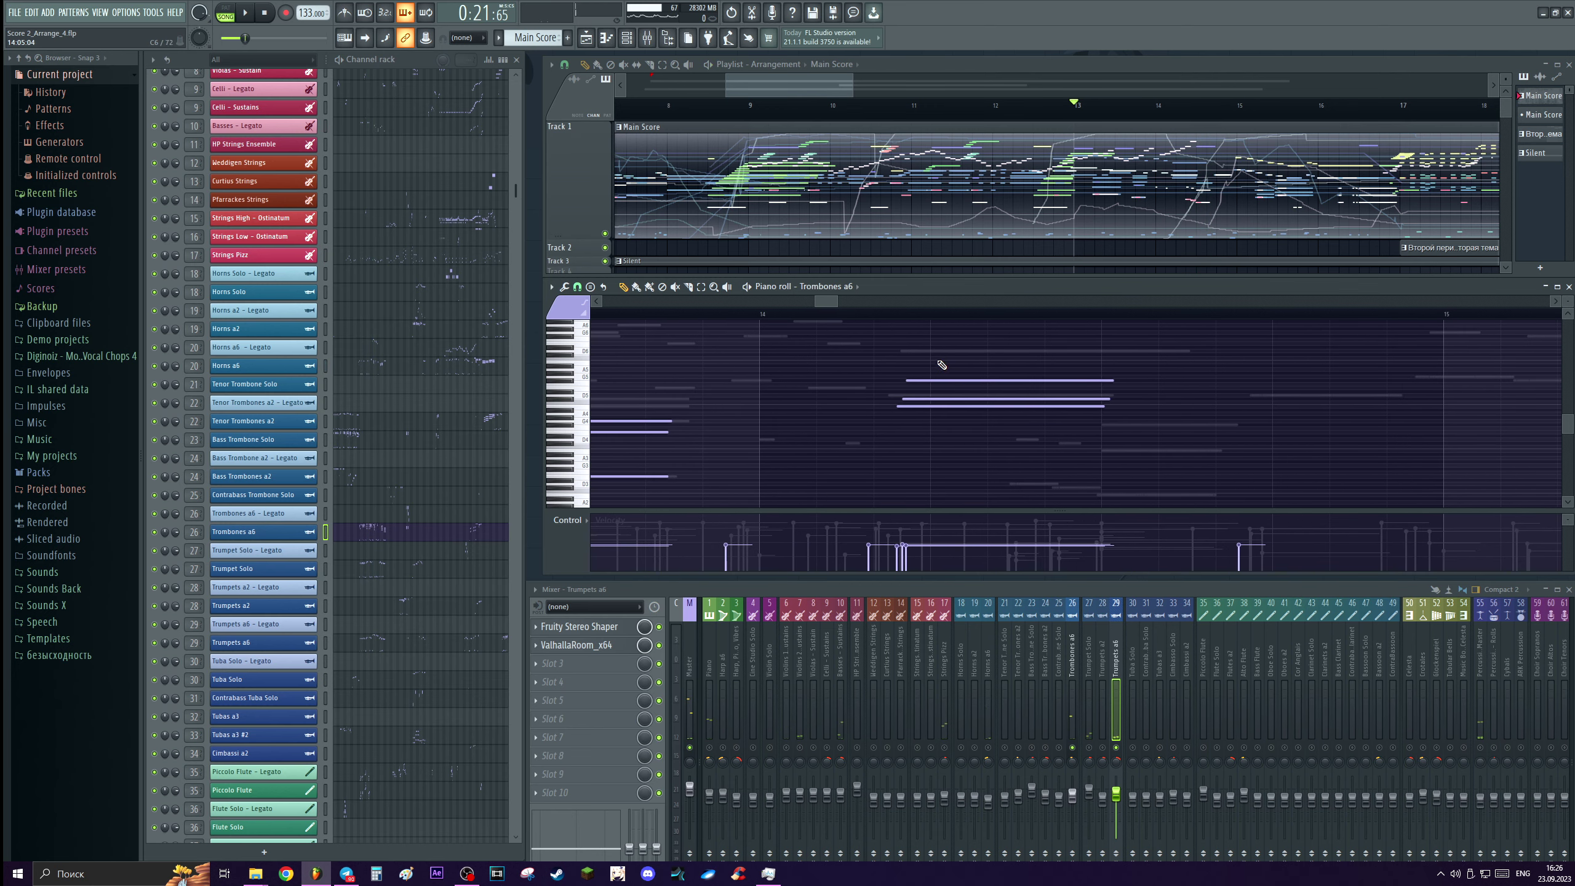
{"action": "scroll", "coordinate": [937, 441], "scroll_direction": "down", "scroll_amount": 2}
{"action": "left_click", "coordinate": [907, 445]}
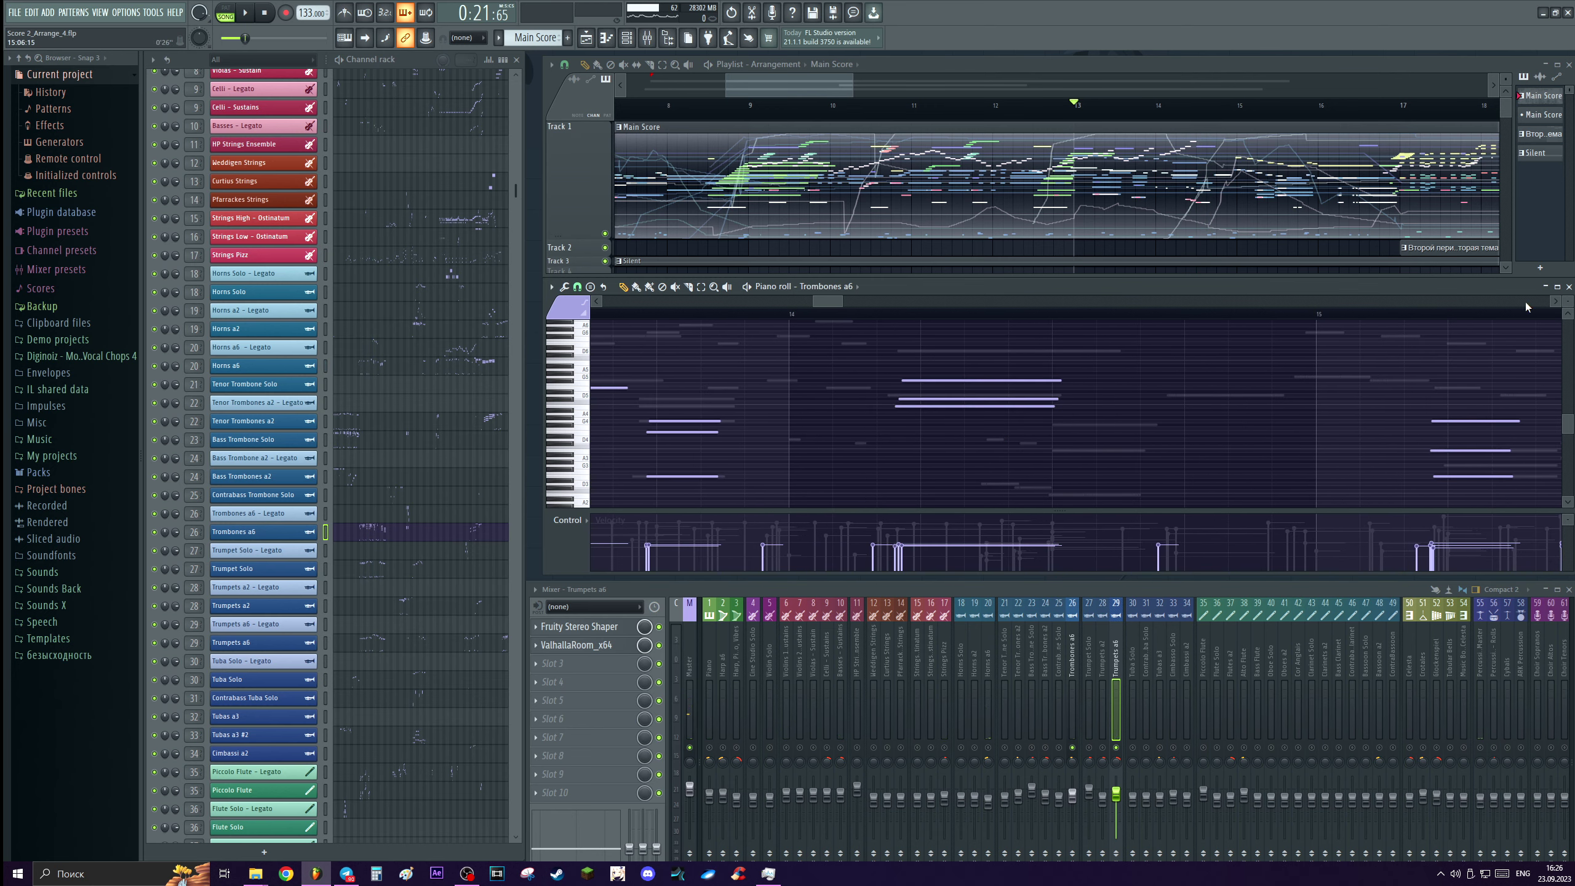
{"action": "scroll", "coordinate": [1054, 397], "scroll_direction": "up", "scroll_amount": 3}
{"action": "left_click", "coordinate": [1023, 384]}
{"action": "left_click", "coordinate": [785, 432]}
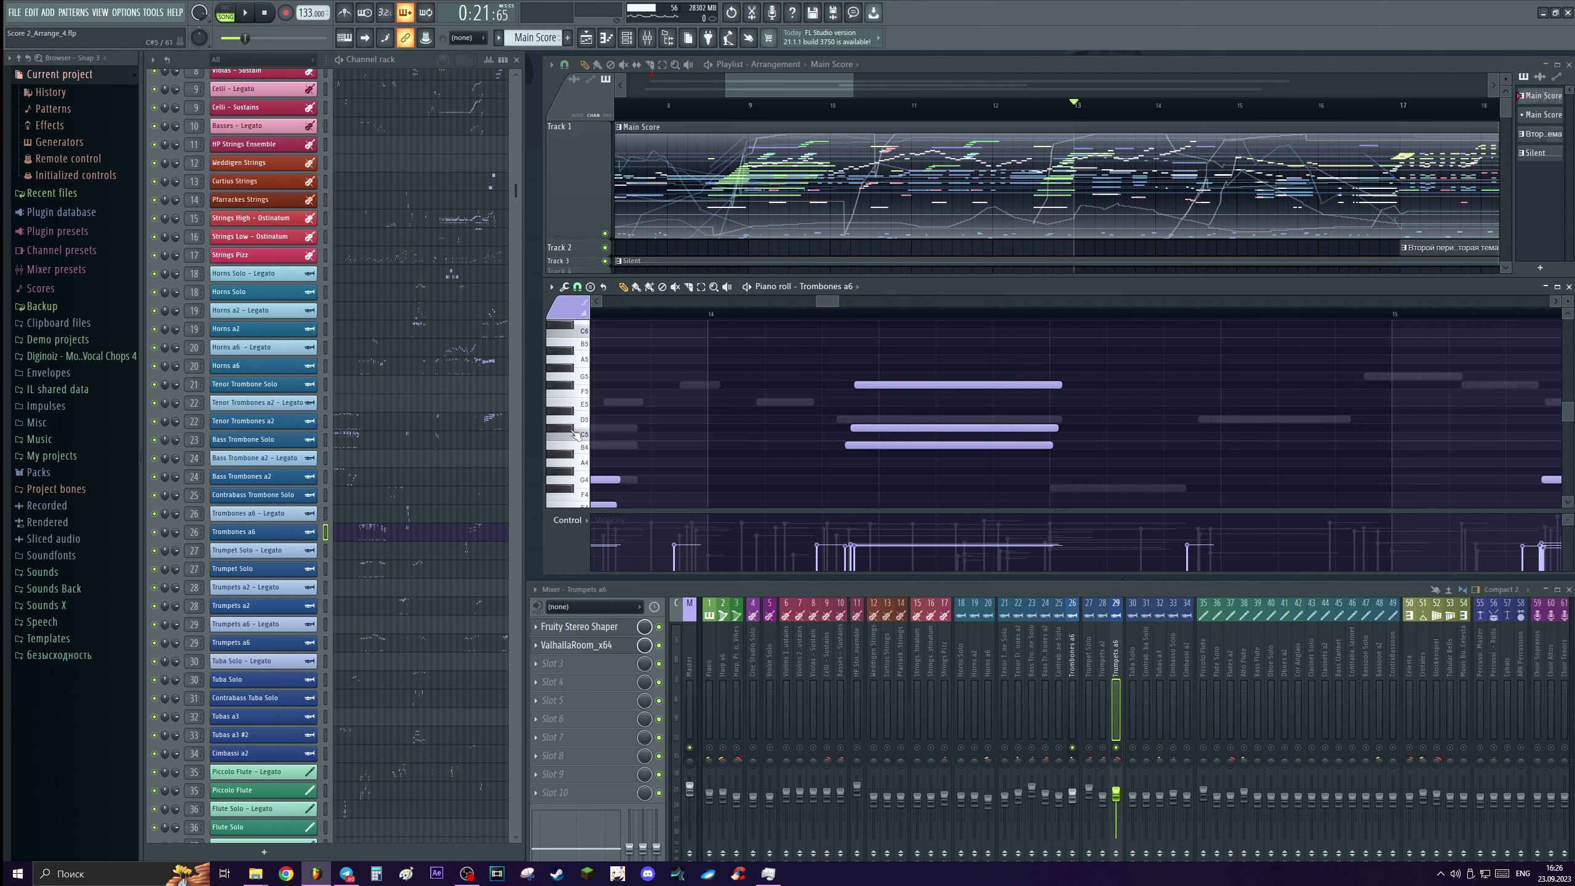
{"action": "scroll", "coordinate": [837, 326], "scroll_direction": "down", "scroll_amount": 2}
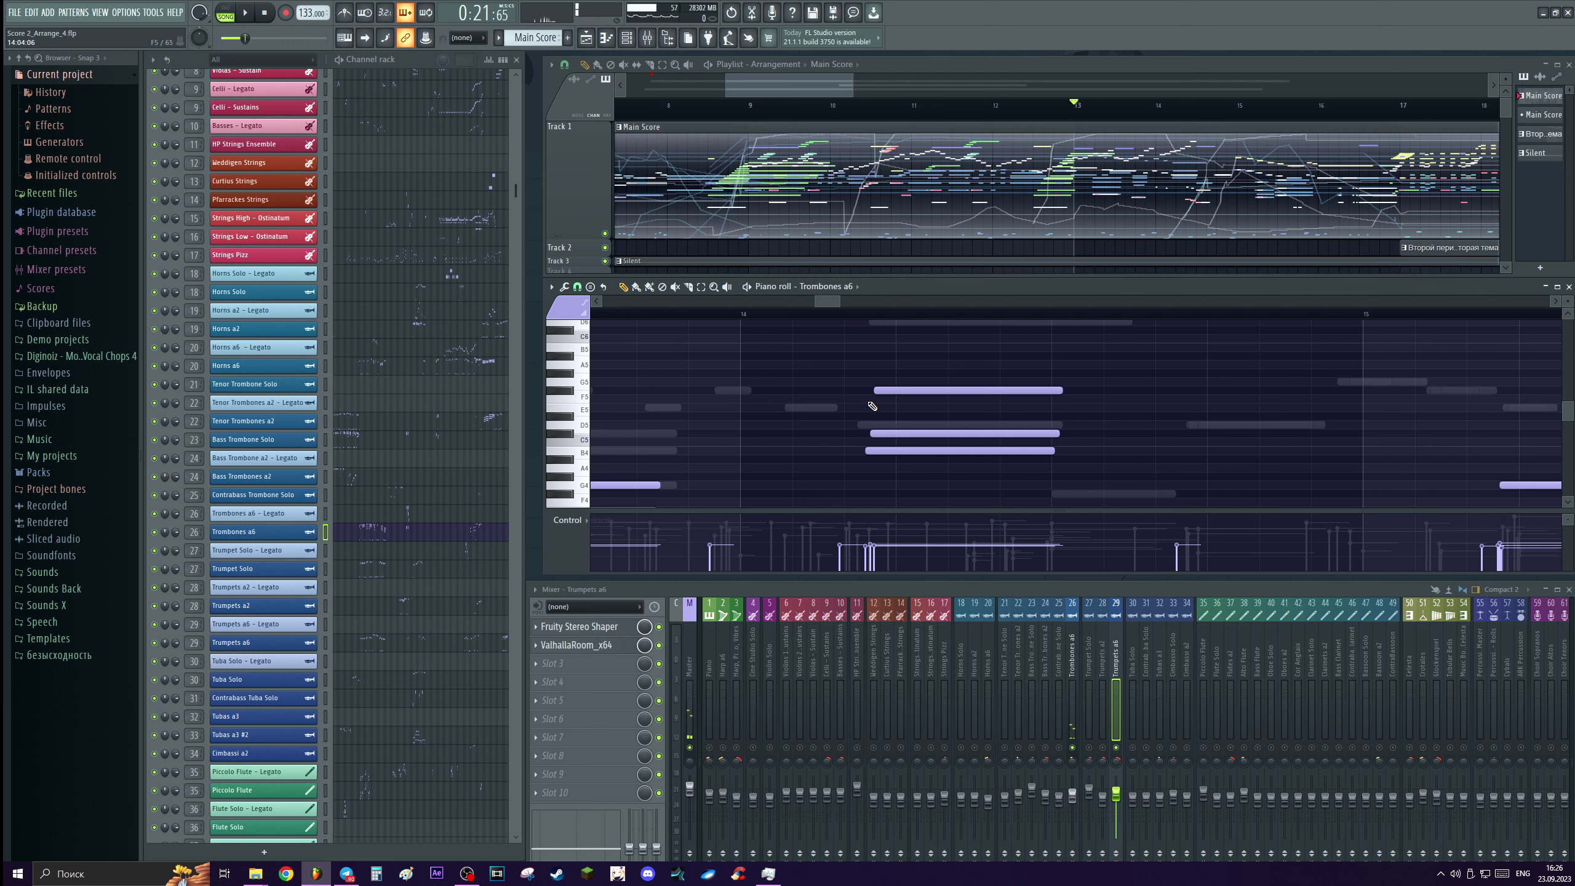
{"action": "scroll", "coordinate": [873, 408], "scroll_direction": "down", "scroll_amount": 2}
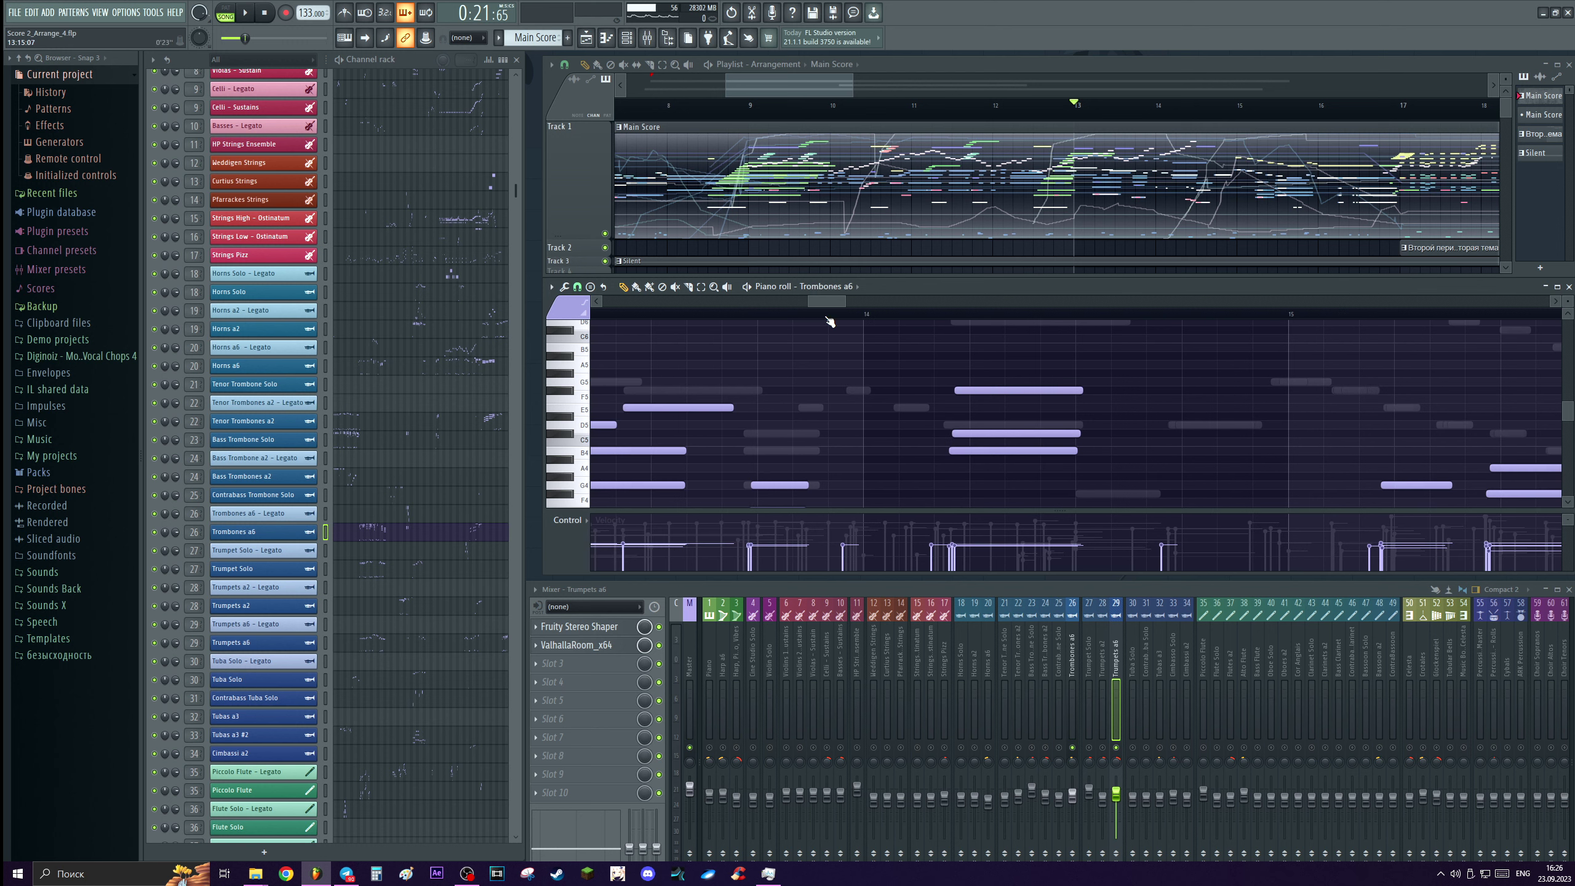
{"action": "scroll", "coordinate": [808, 326], "scroll_direction": "down", "scroll_amount": 2}
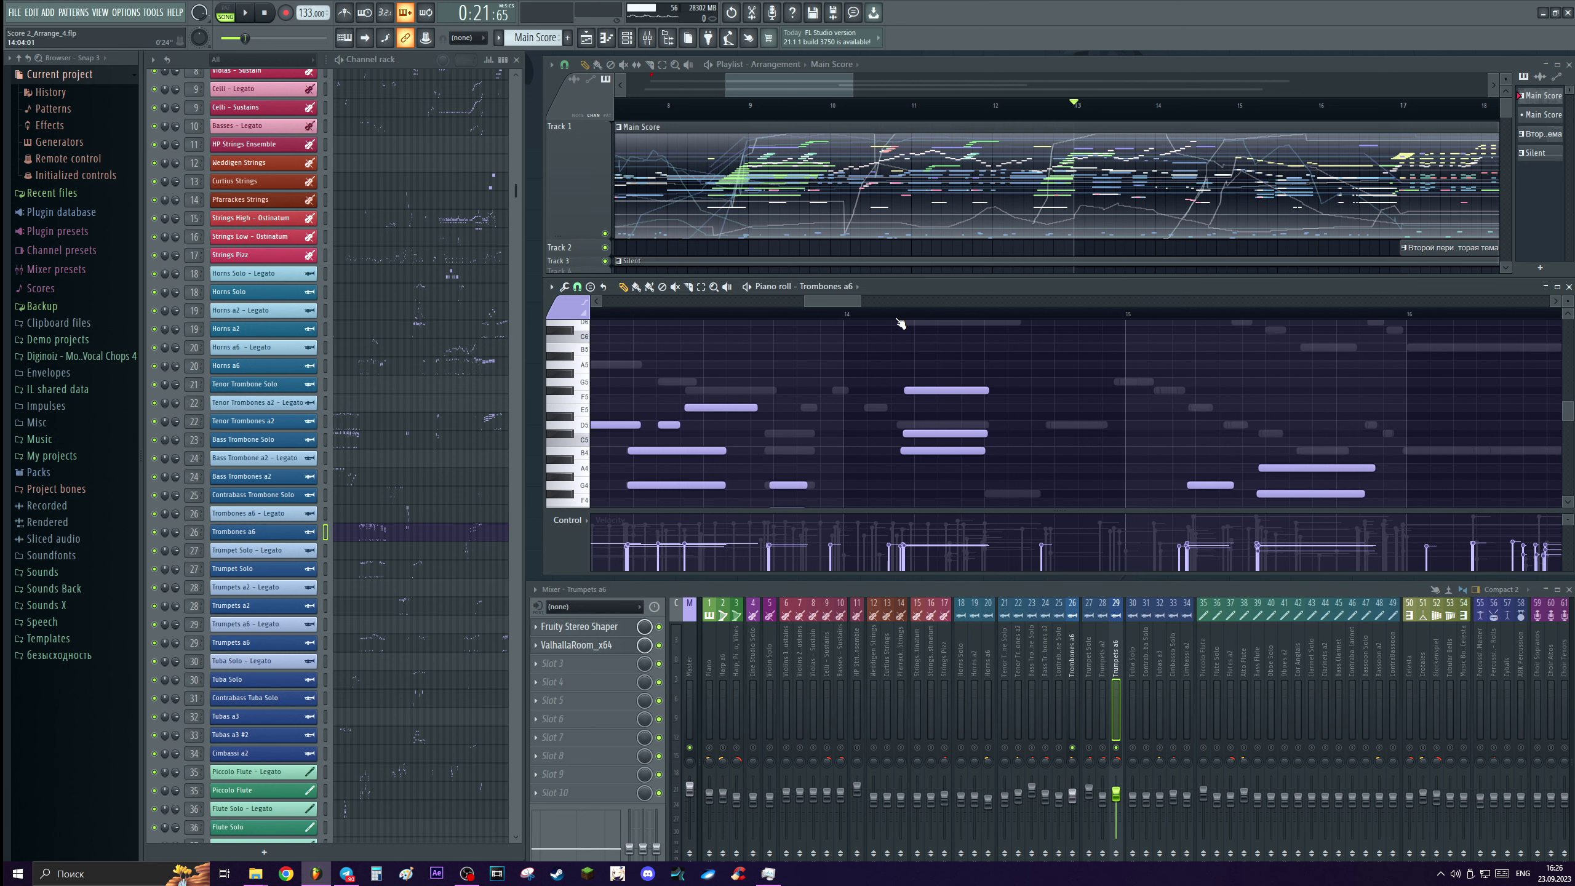
Play the soloed Trombones a6 from 0:23:60, then restore all tracks and listen to the full score on into bar 17.
{"action": "key", "text": "space"}
{"action": "key", "text": "space"}
{"action": "key", "text": "space"}
{"action": "left_click", "coordinate": [1083, 751]}
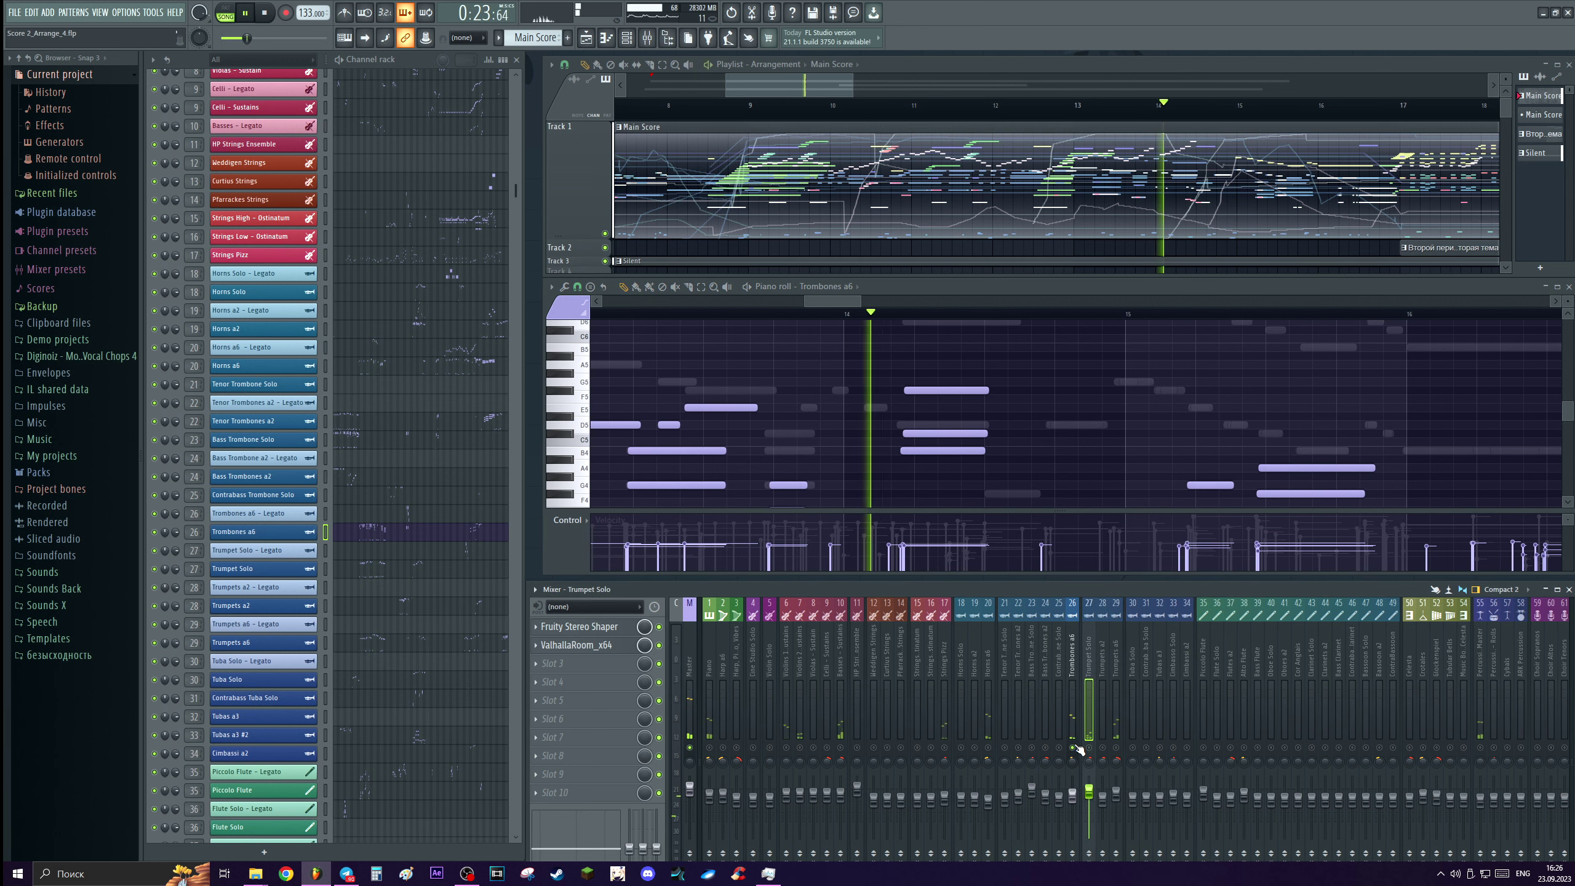
{"action": "scroll", "coordinate": [942, 388], "scroll_direction": "down", "scroll_amount": 6}
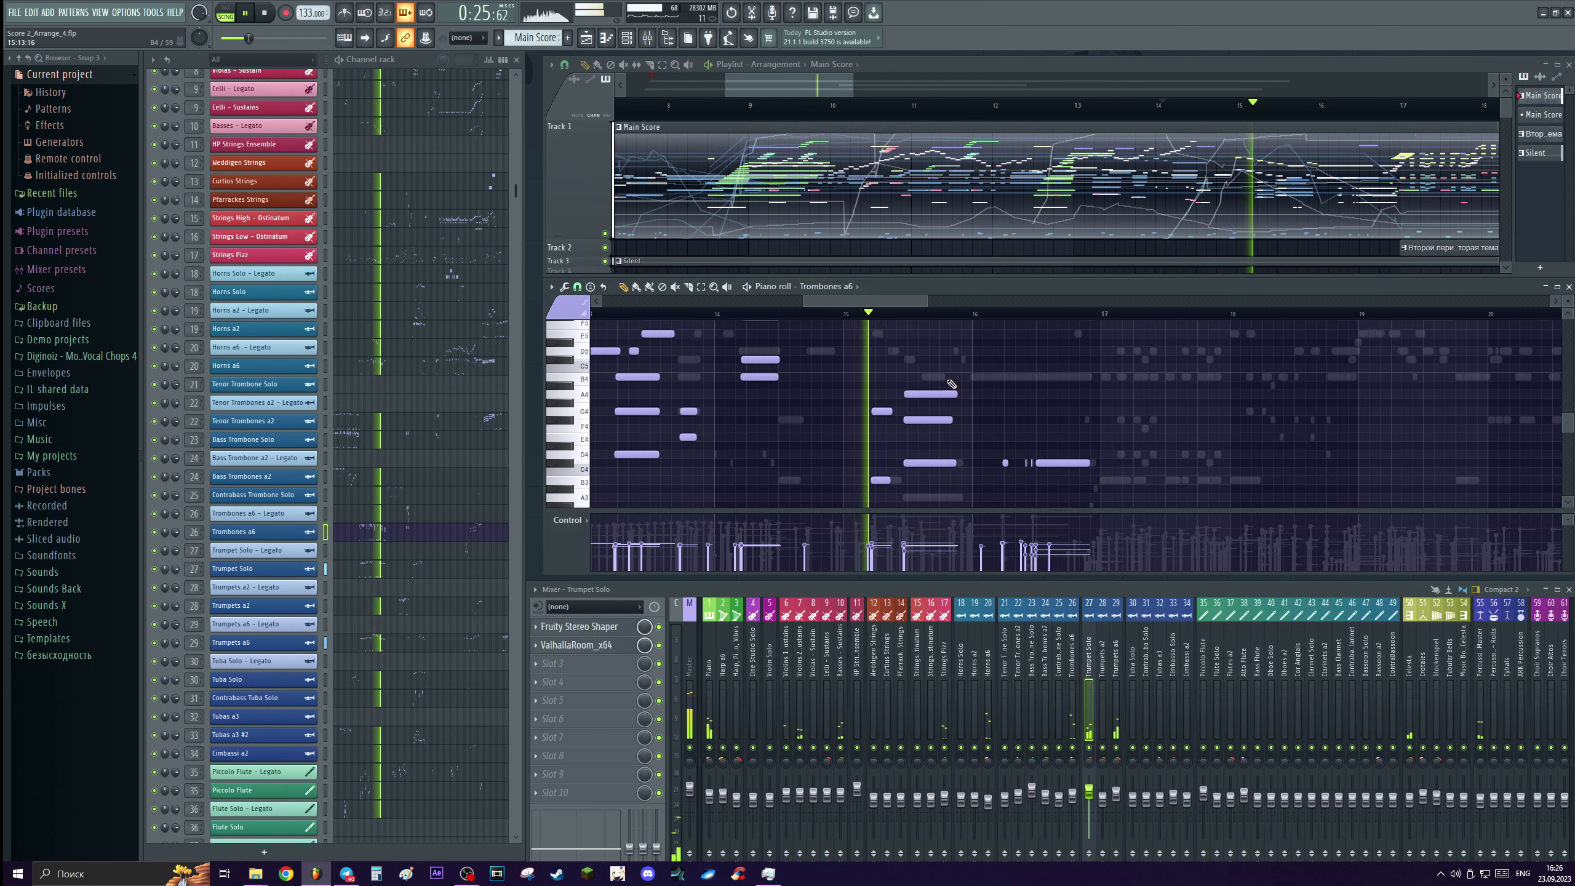
{"action": "scroll", "coordinate": [967, 391], "scroll_direction": "right", "scroll_amount": 4}
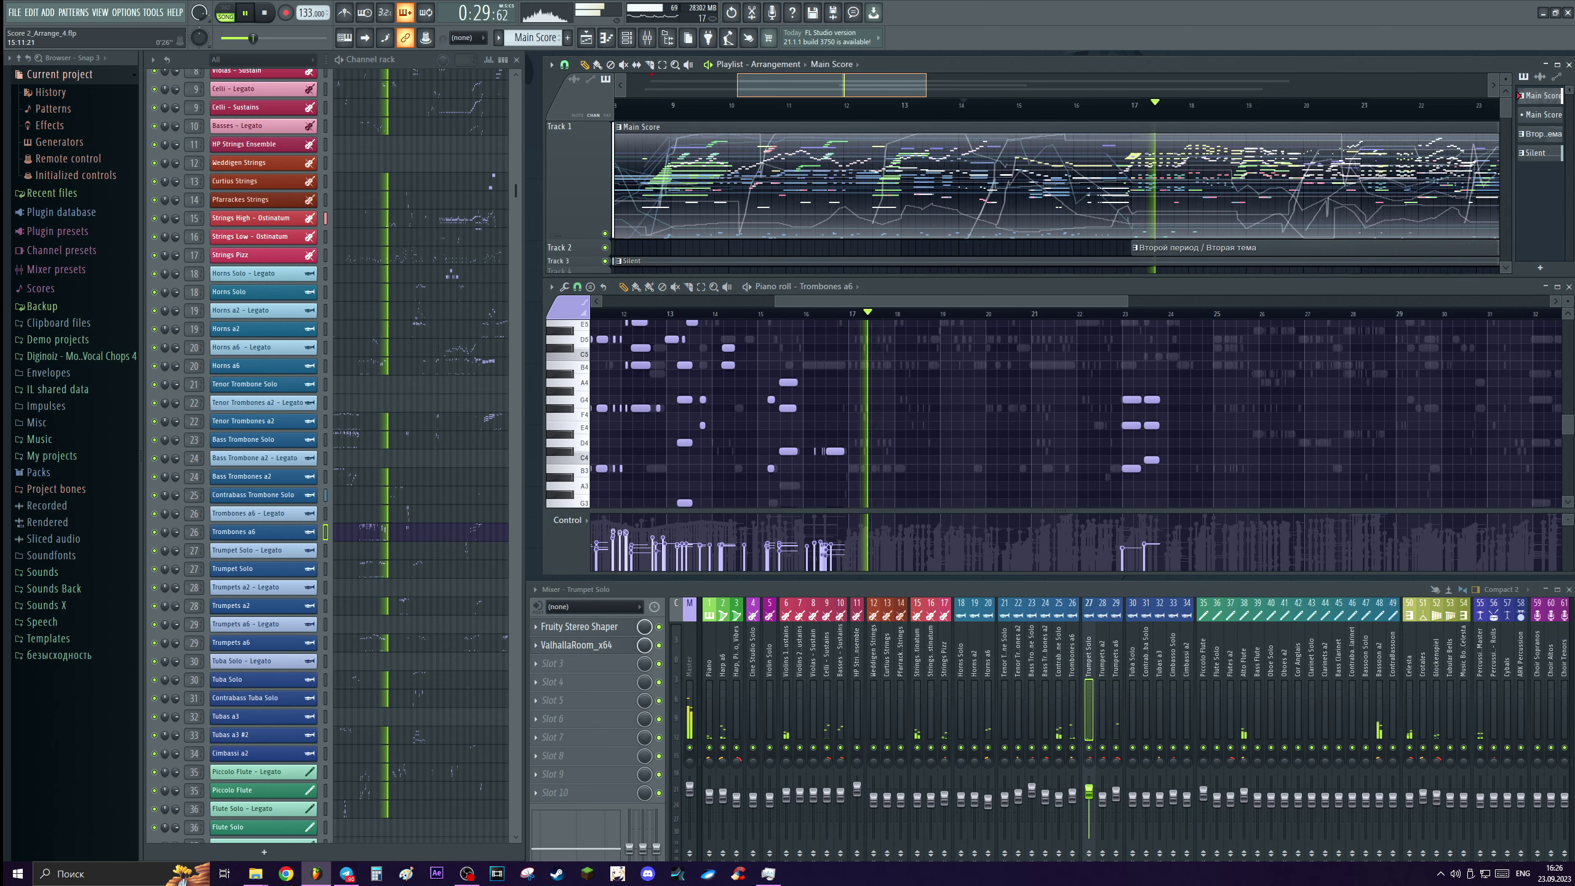
{"action": "key", "text": "space"}
{"action": "scroll", "coordinate": [895, 111], "scroll_direction": "down", "scroll_amount": 2}
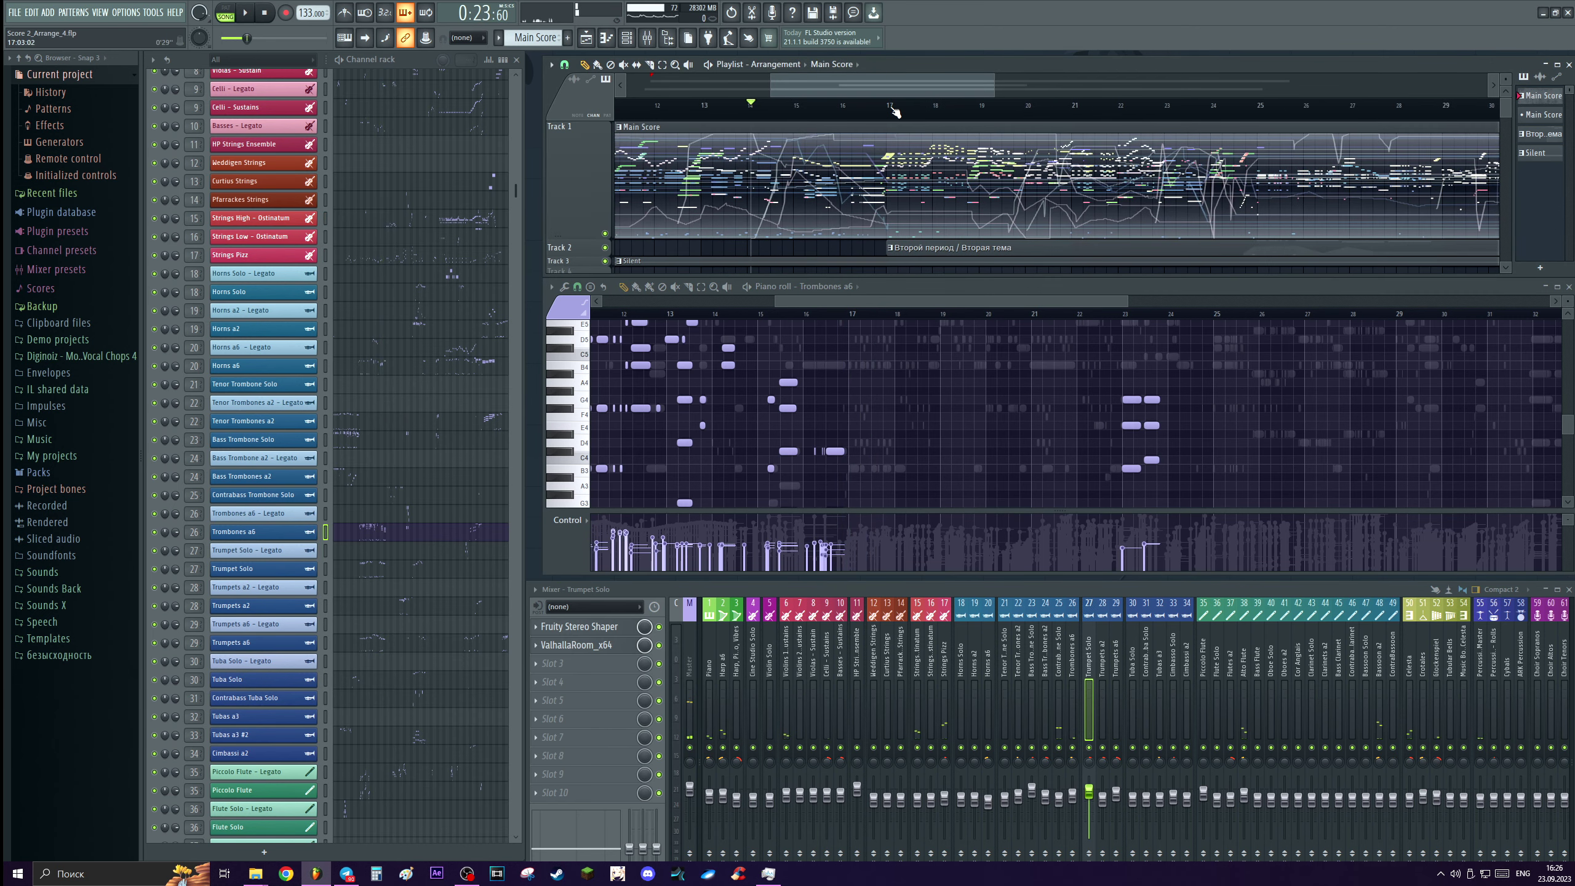
Solo the Contrabass Trombone Solo track, show its notes in the piano roll, and play it from 0:28:87.
{"action": "scroll", "coordinate": [899, 109], "scroll_direction": "up", "scroll_amount": 1}
{"action": "left_click_drag", "start_coordinate": [582, 237], "coordinate": [582, 242]}
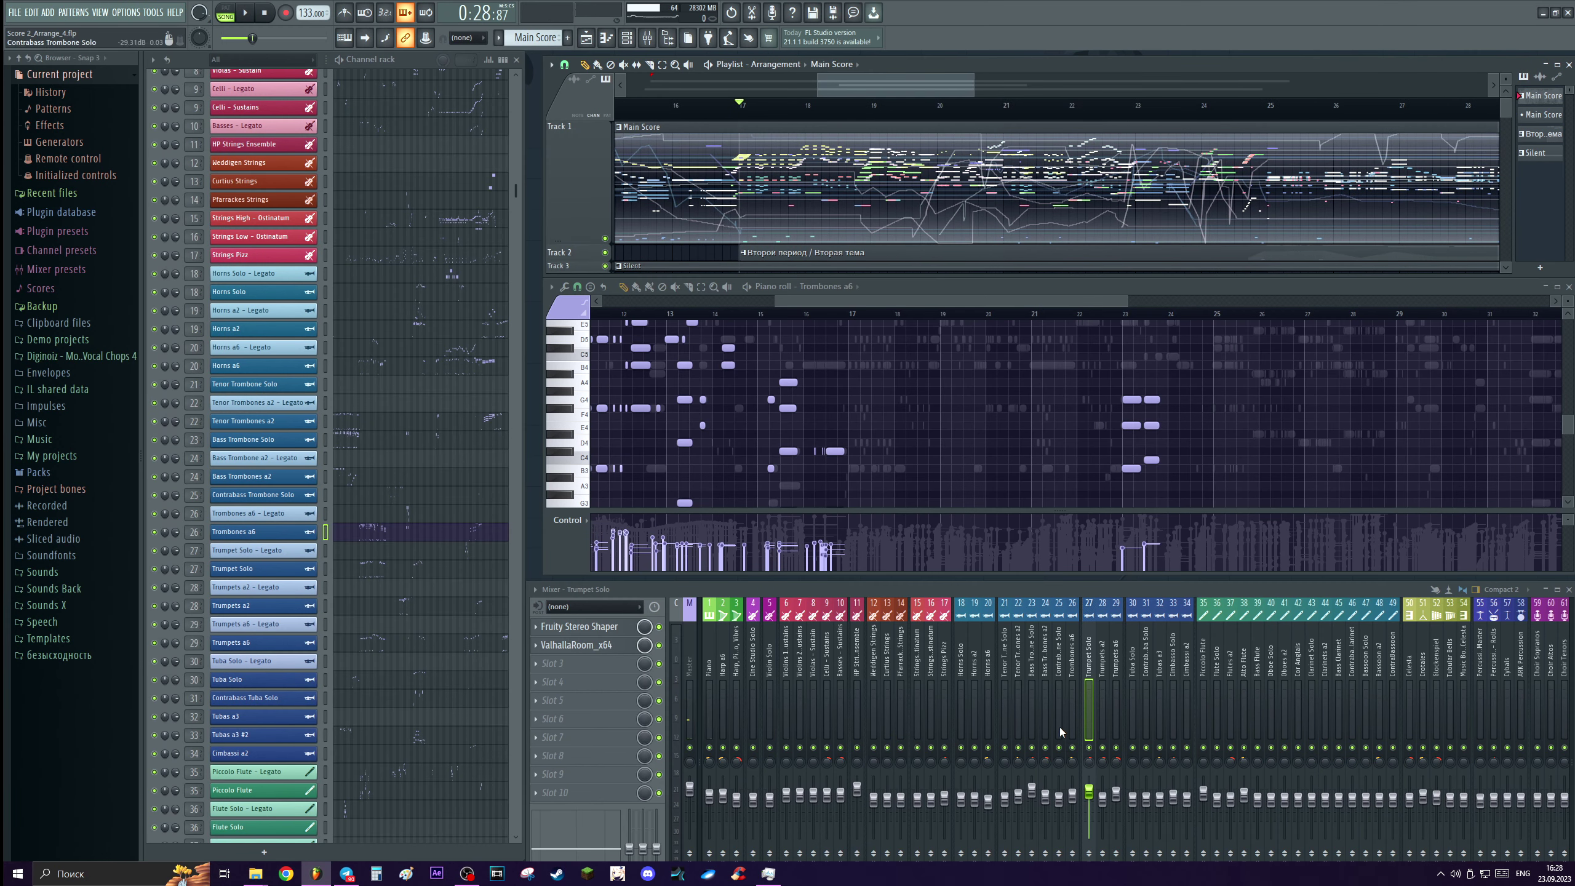
{"action": "left_click", "coordinate": [1059, 744]}
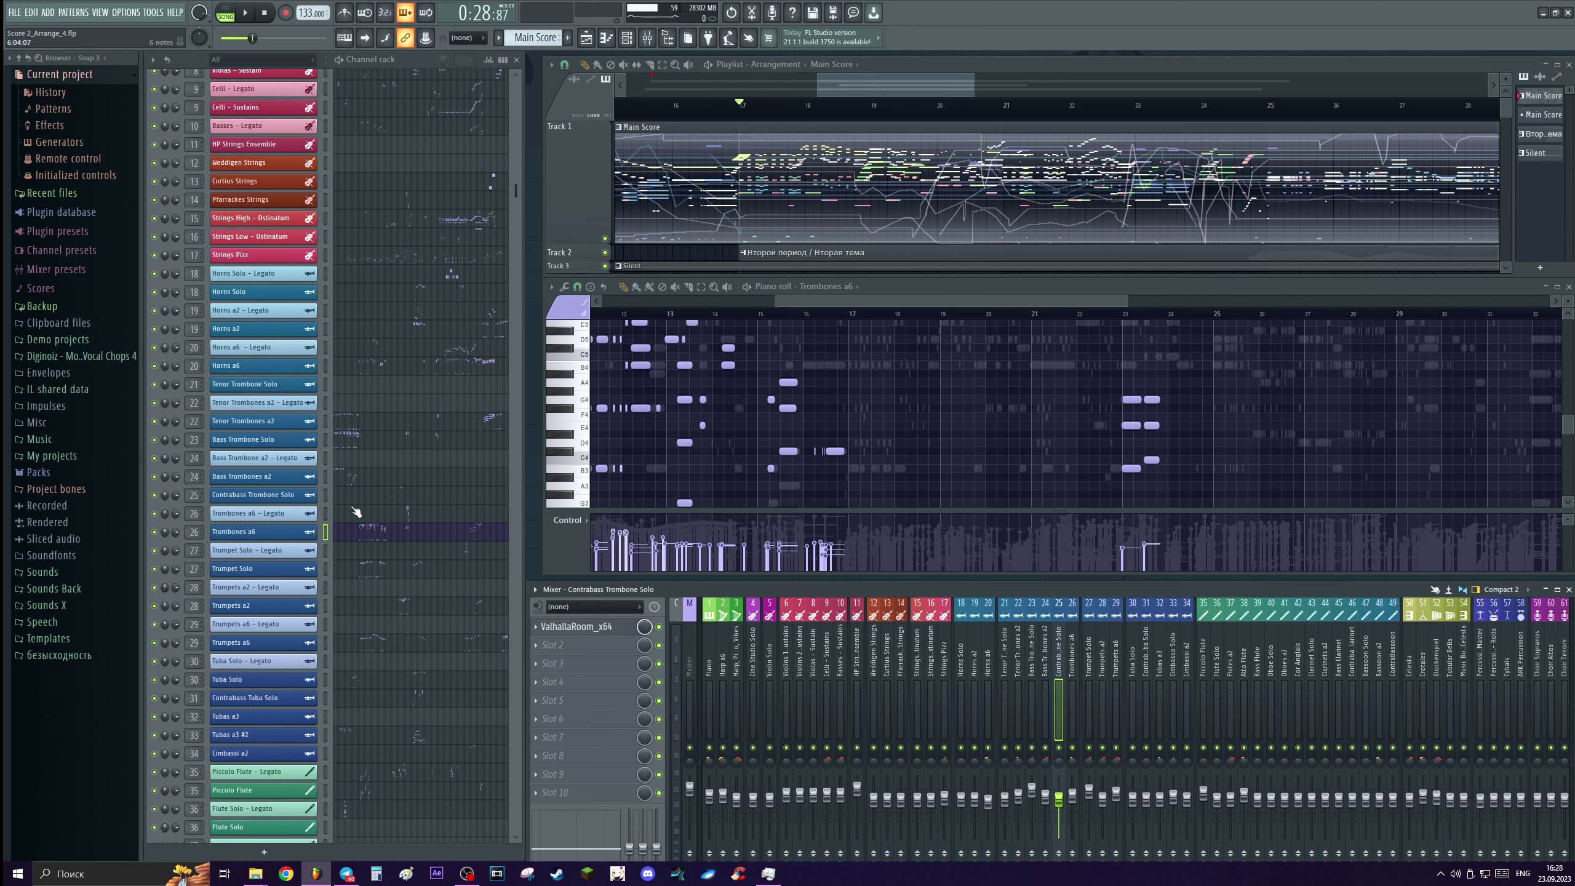
{"action": "left_click", "coordinate": [372, 496]}
{"action": "key", "text": "space"}
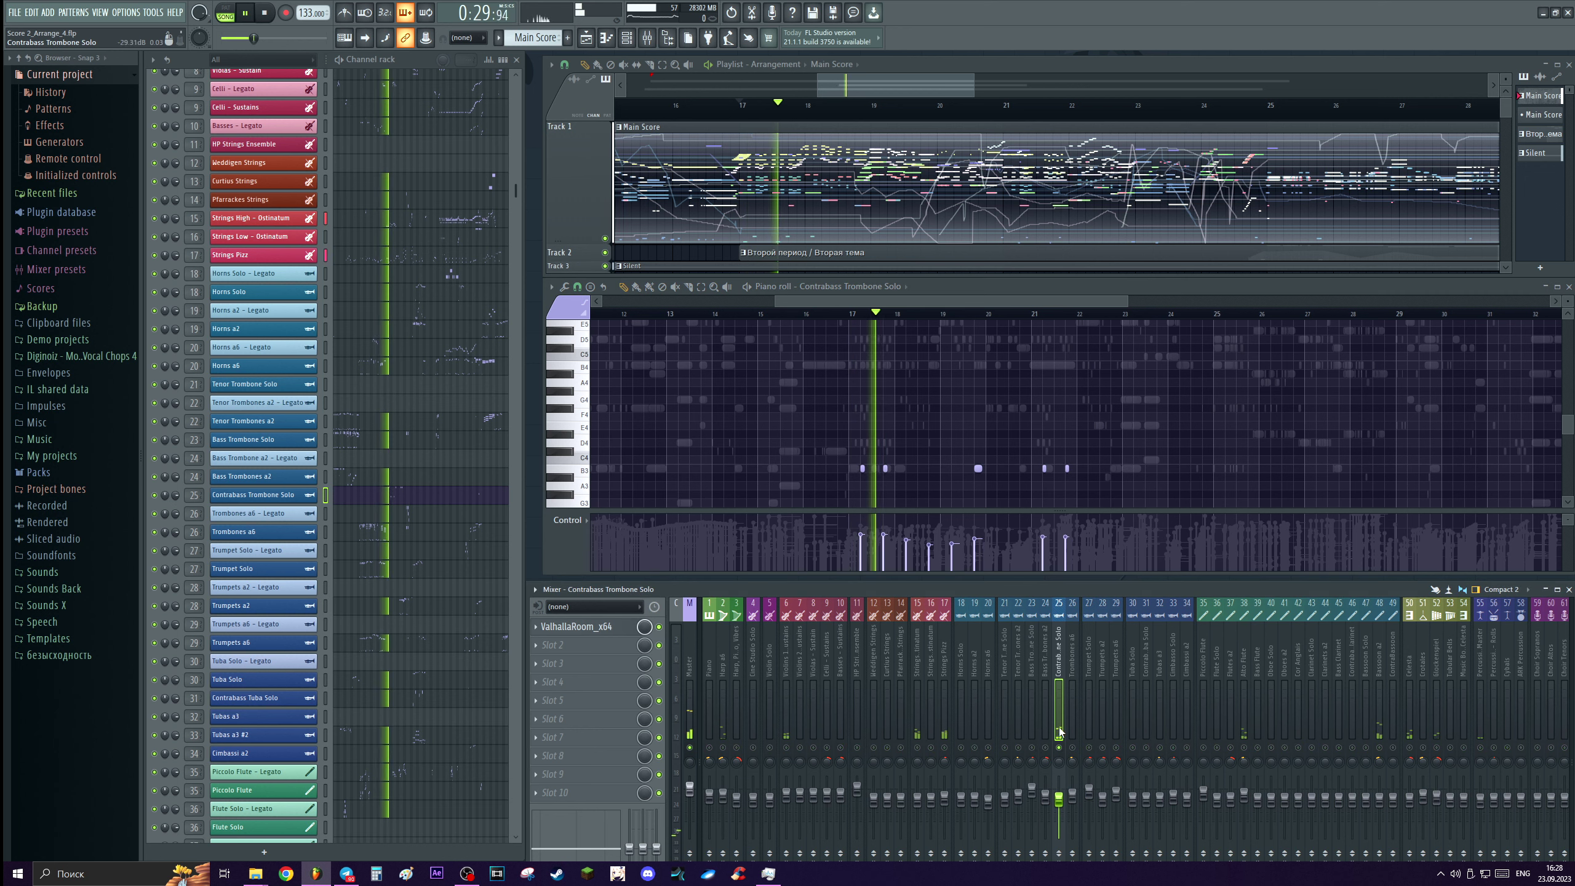
{"action": "key", "text": "space"}
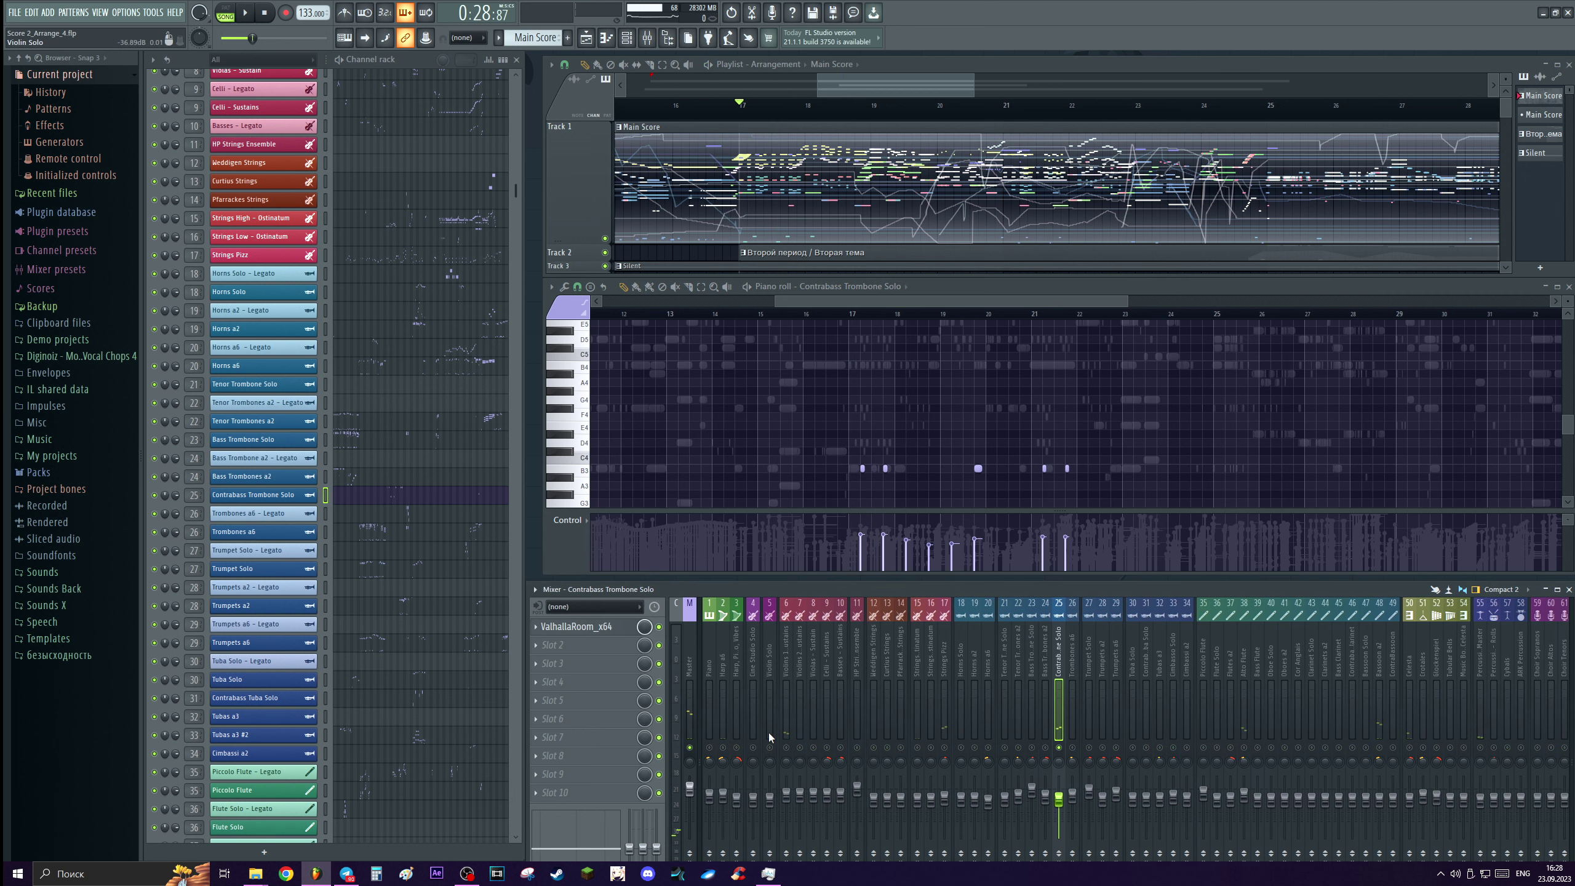
Replay the soloed Contrabass Trombone Solo from 0:28:87 and bring in Strings Pizz to hear both parts together.
{"action": "key", "text": "space"}
{"action": "key", "text": "space"}
{"action": "key", "text": "space"}
{"action": "left_click", "coordinate": [947, 747]}
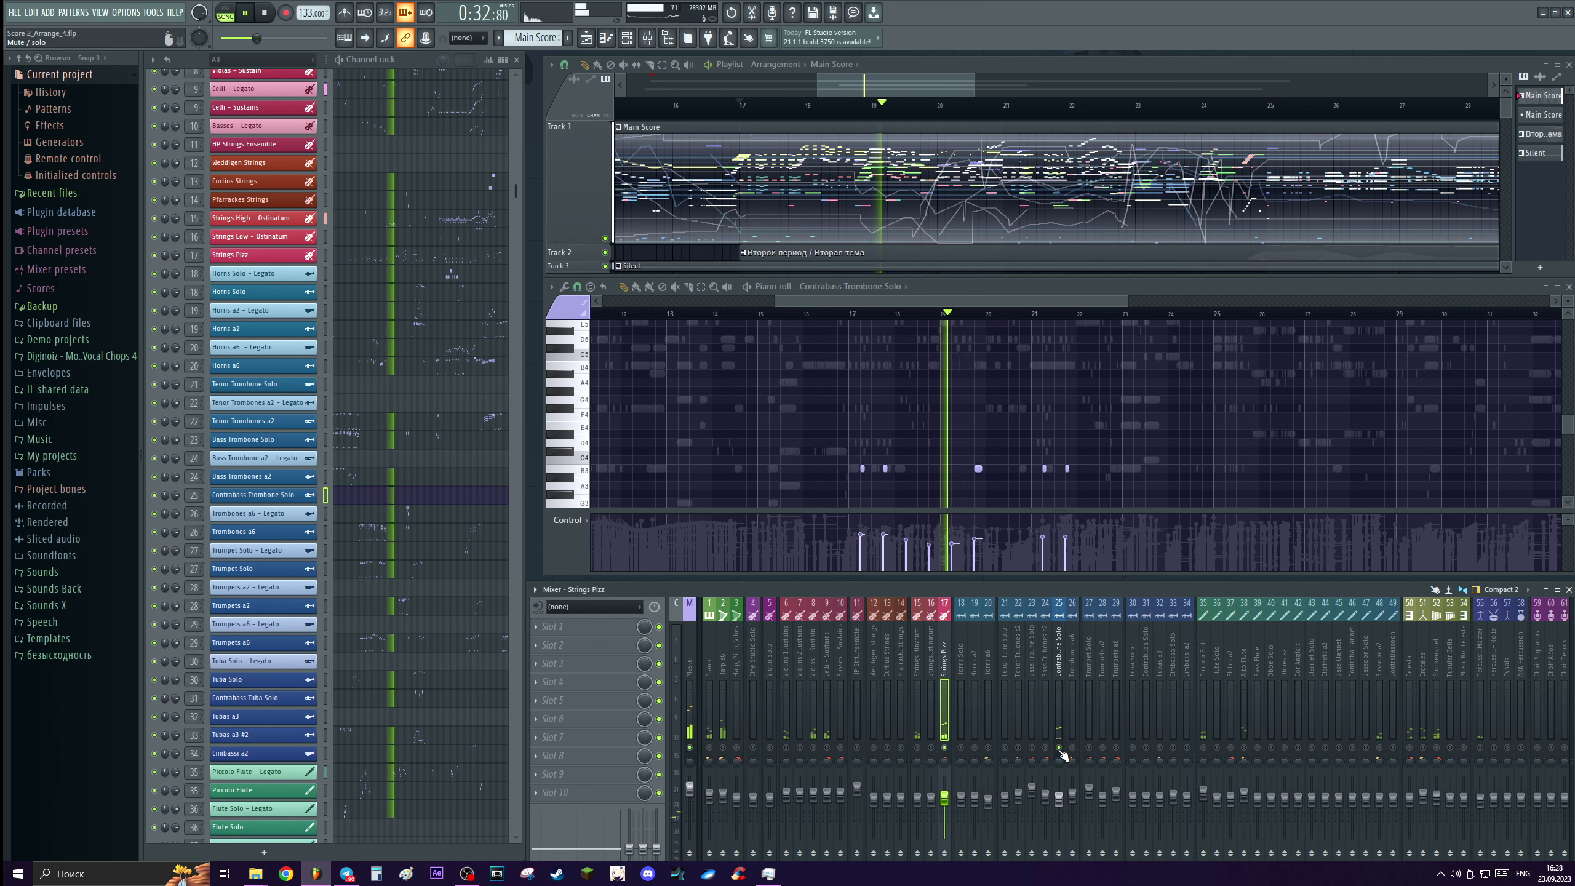
{"action": "left_click", "coordinate": [1060, 735]}
Restore all tracks, play the full score from 0:28:87, and view the contrabass trombone notes from bar 17 more closely.
{"action": "key", "text": "space"}
{"action": "key", "text": "space"}
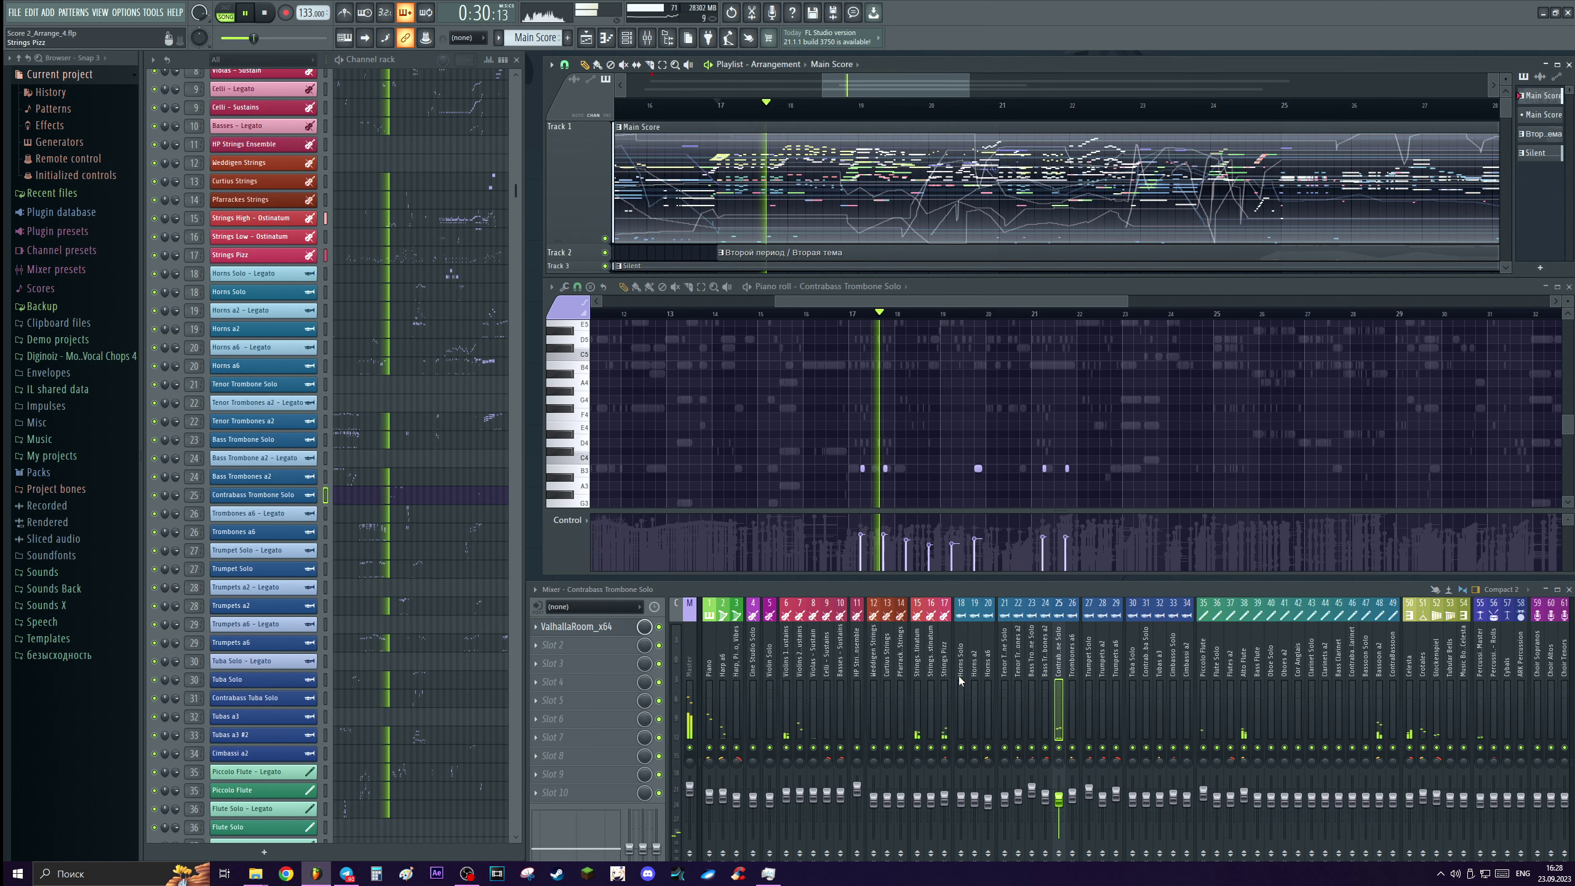
{"action": "right_click", "coordinate": [1060, 748]}
{"action": "key", "text": "space"}
{"action": "scroll", "coordinate": [812, 520], "scroll_direction": "up", "scroll_amount": 2}
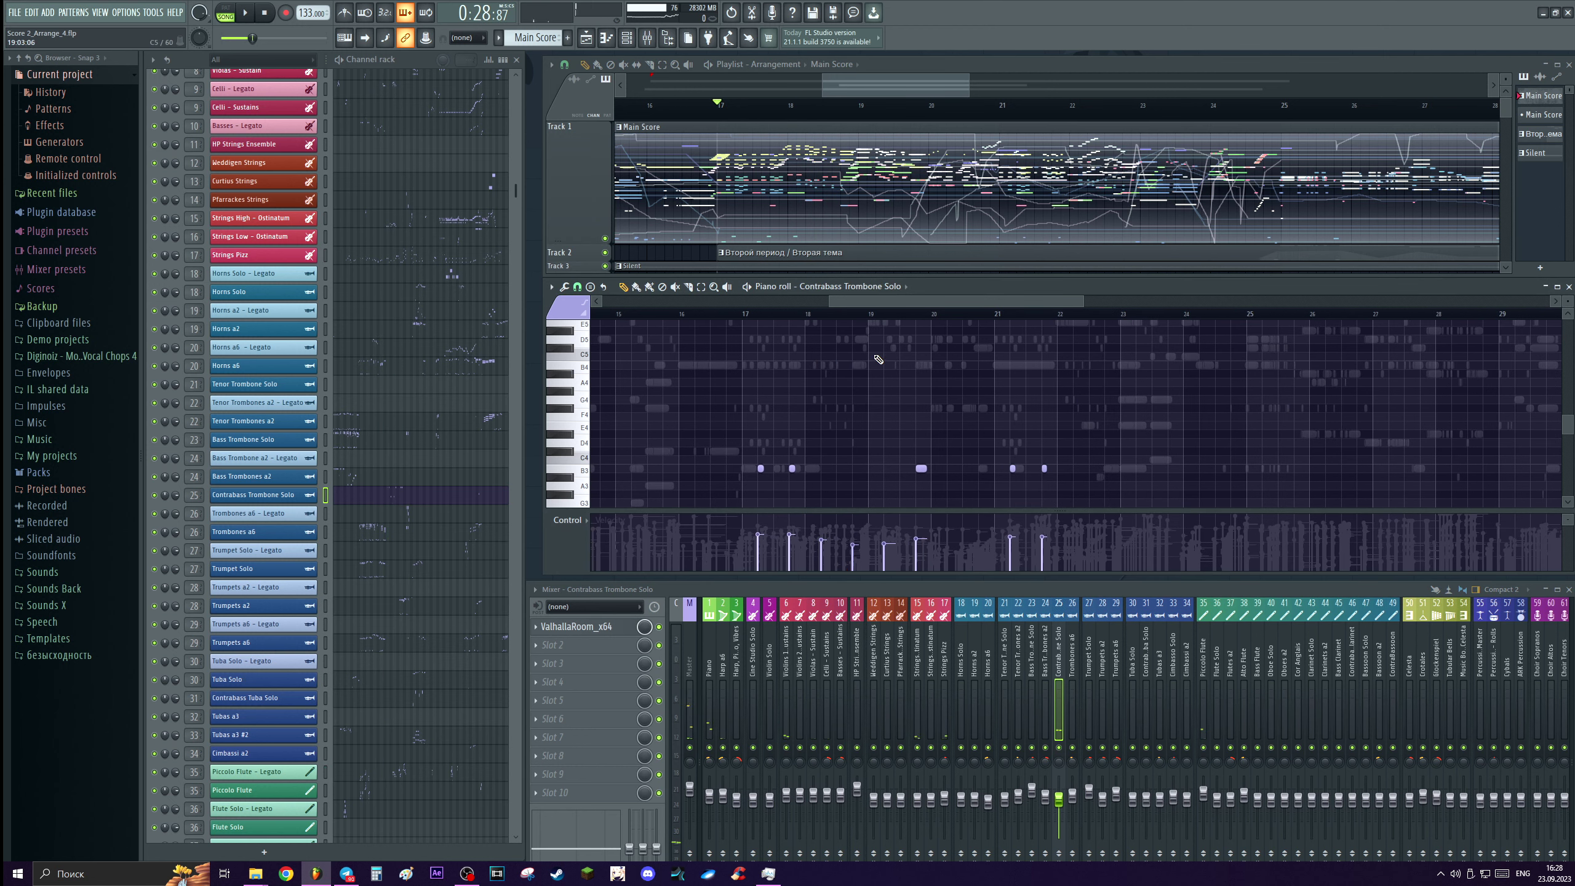
{"action": "scroll", "coordinate": [890, 452], "scroll_direction": "up", "scroll_amount": 1}
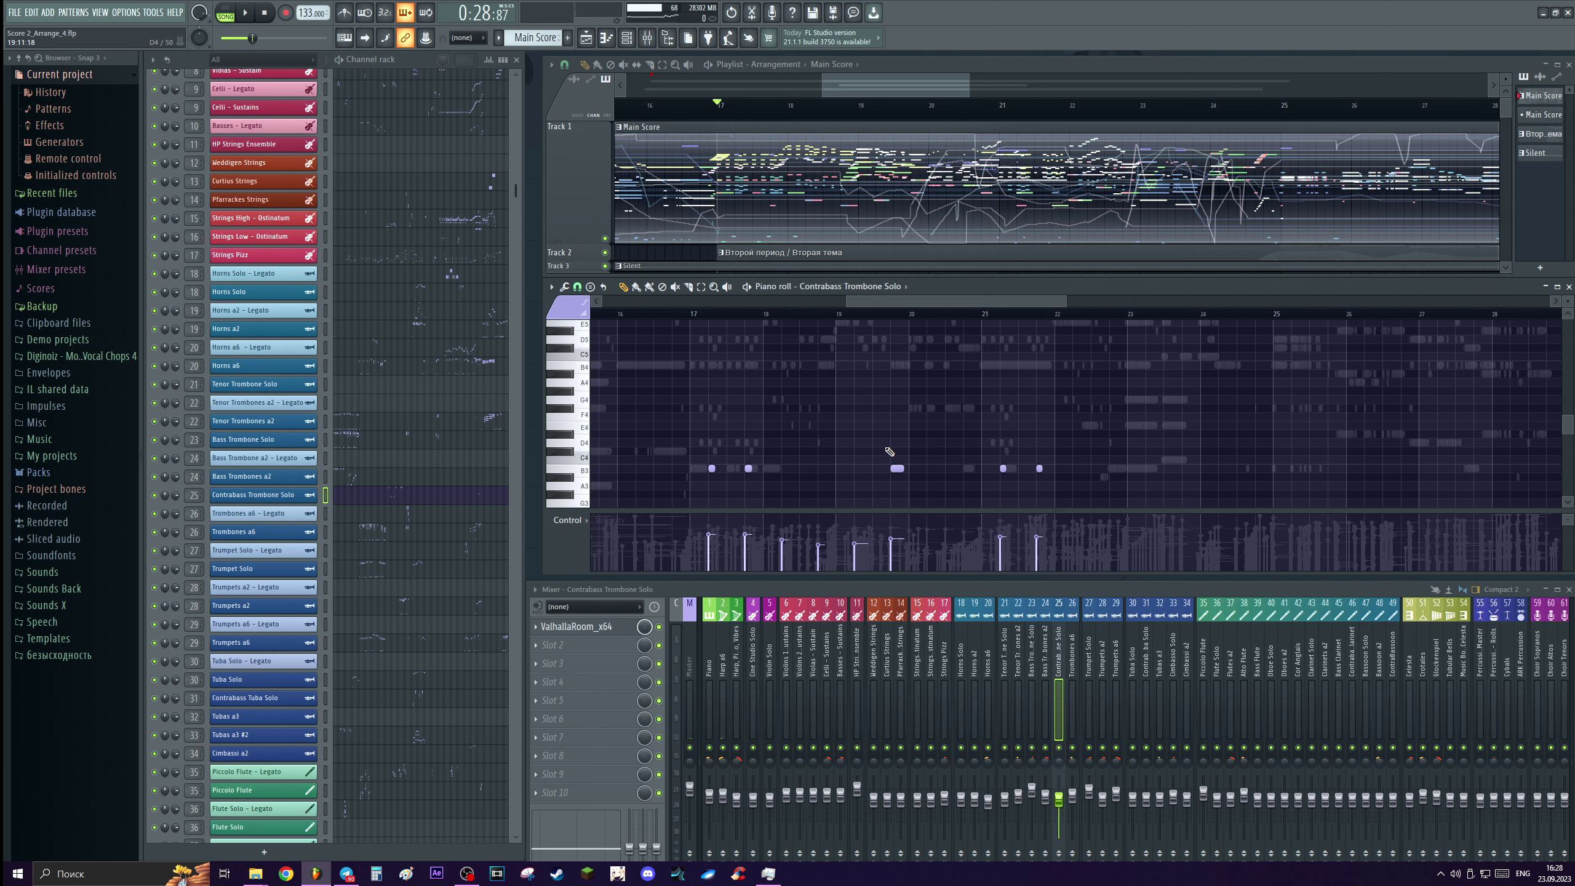
Play the full score from 0:33:83 in bar 19 on into bar 23.
{"action": "left_click", "coordinate": [918, 107]}
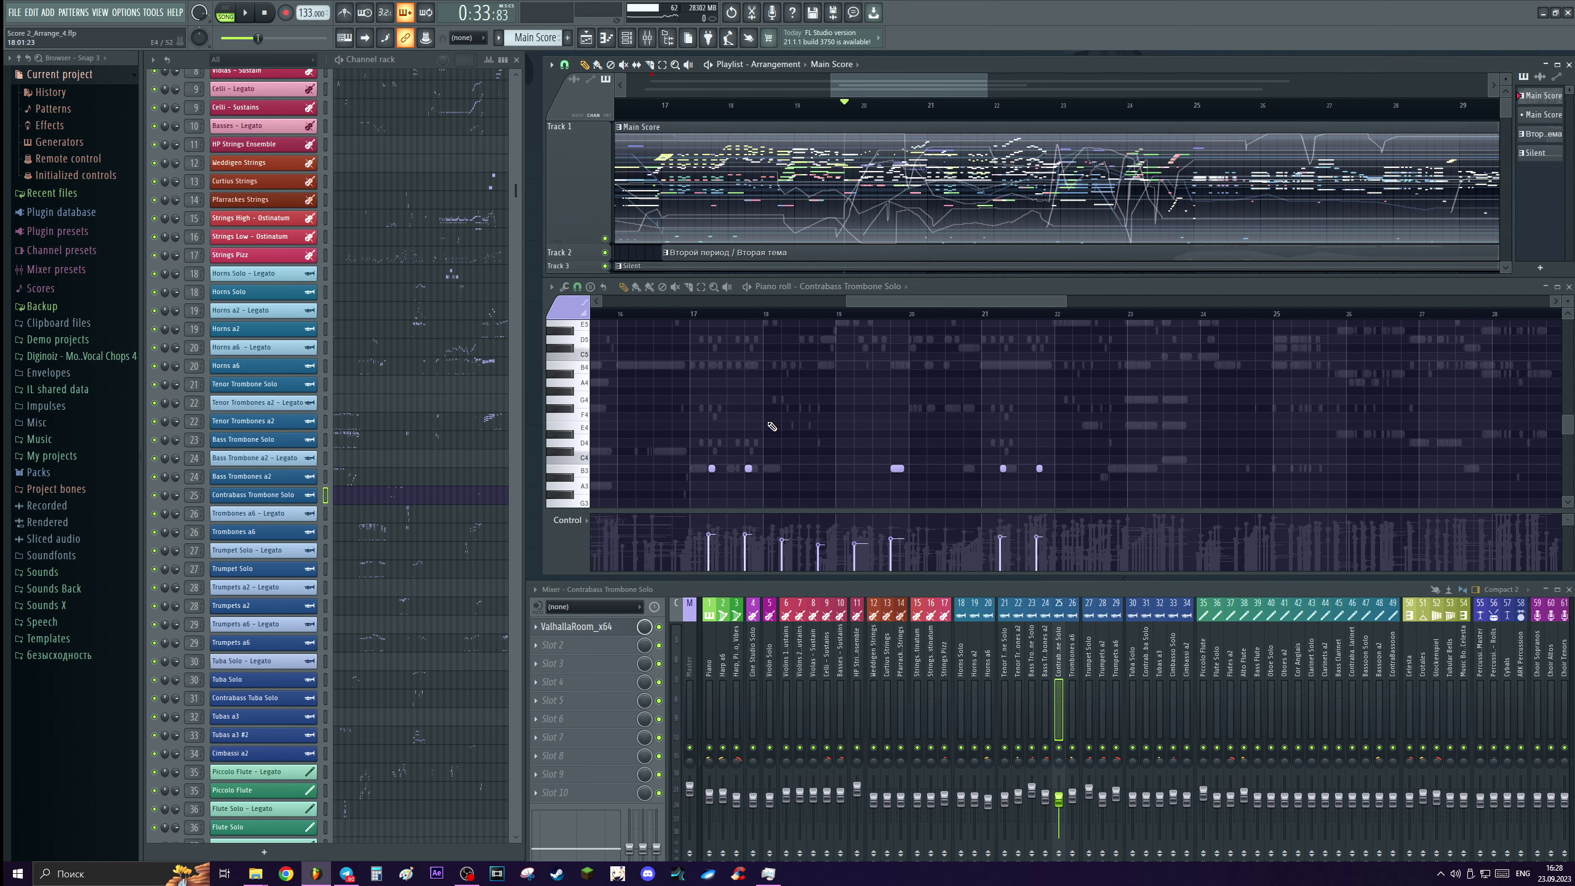
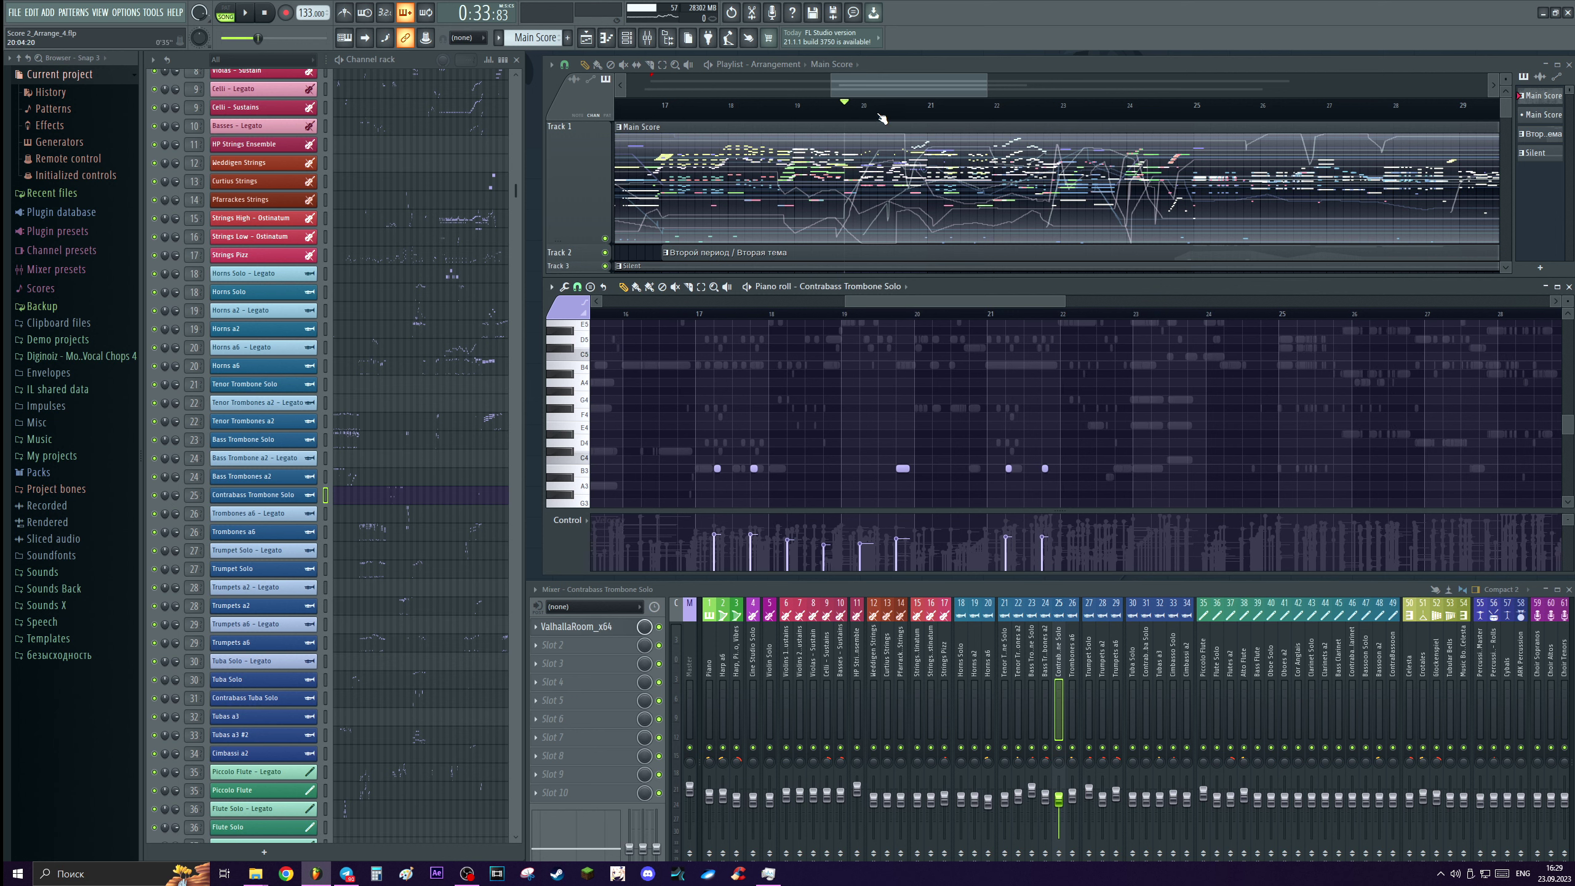
{"action": "key", "text": "space"}
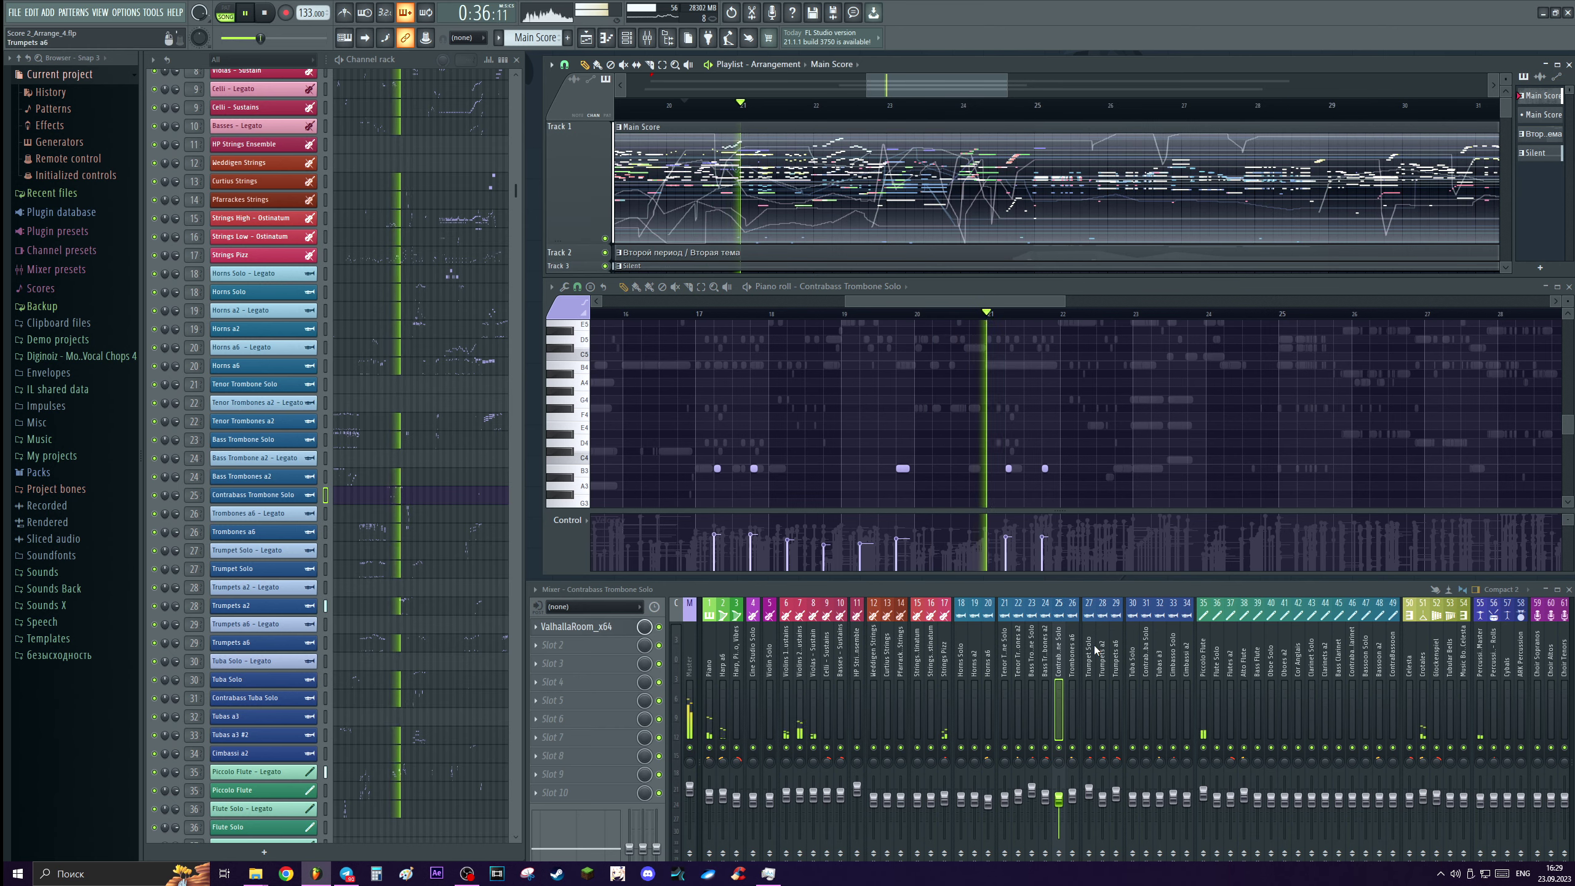
{"action": "scroll", "coordinate": [928, 107], "scroll_direction": "down", "scroll_amount": 1}
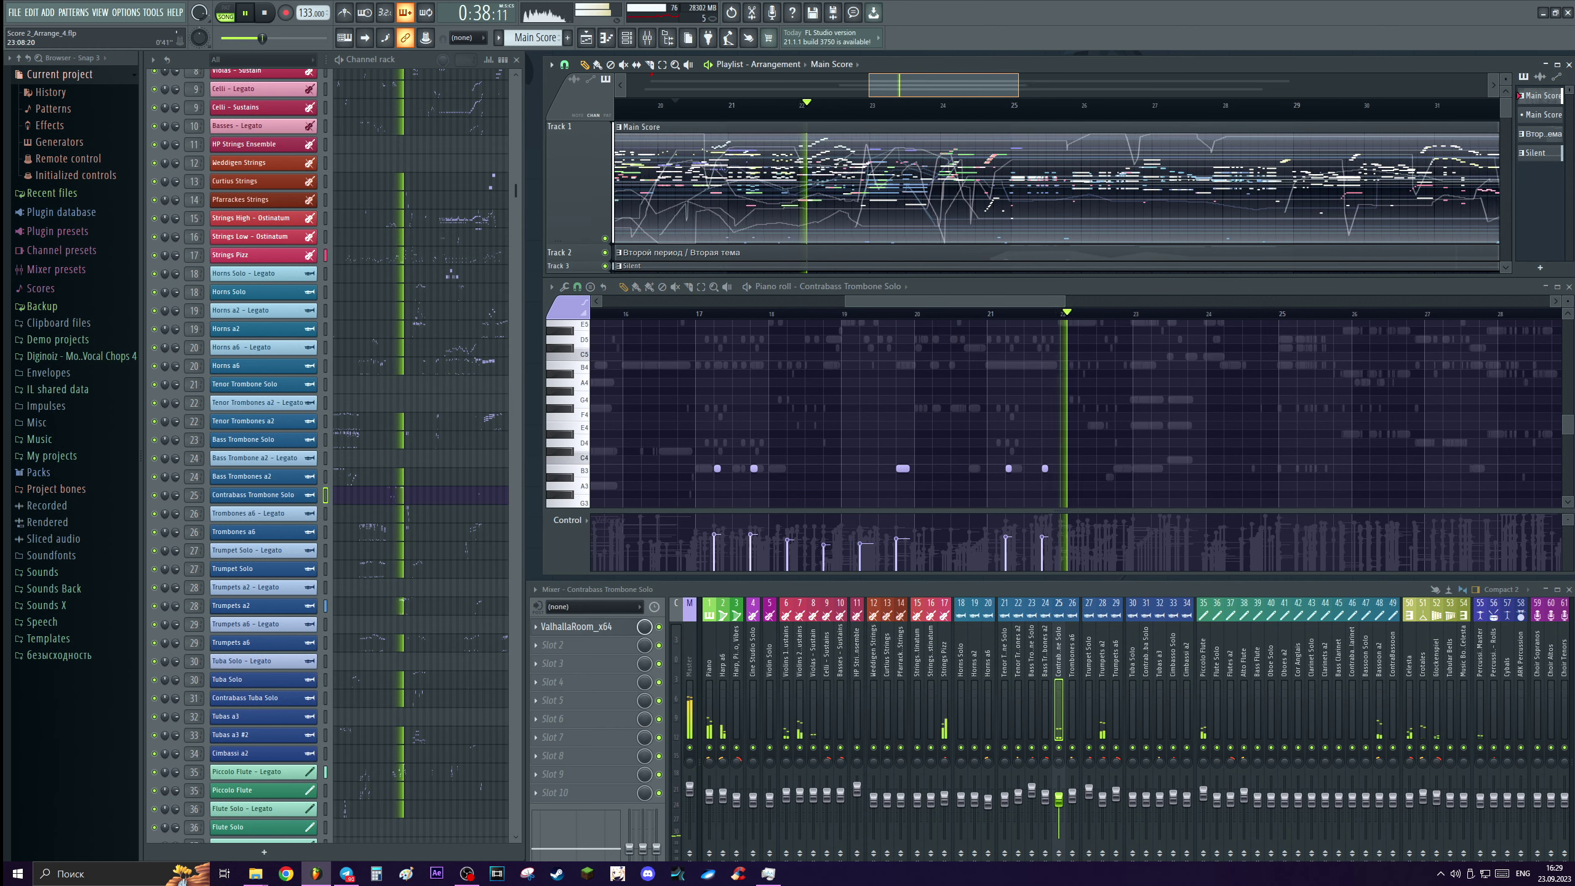
{"action": "scroll", "coordinate": [930, 105], "scroll_direction": "down", "scroll_amount": 1}
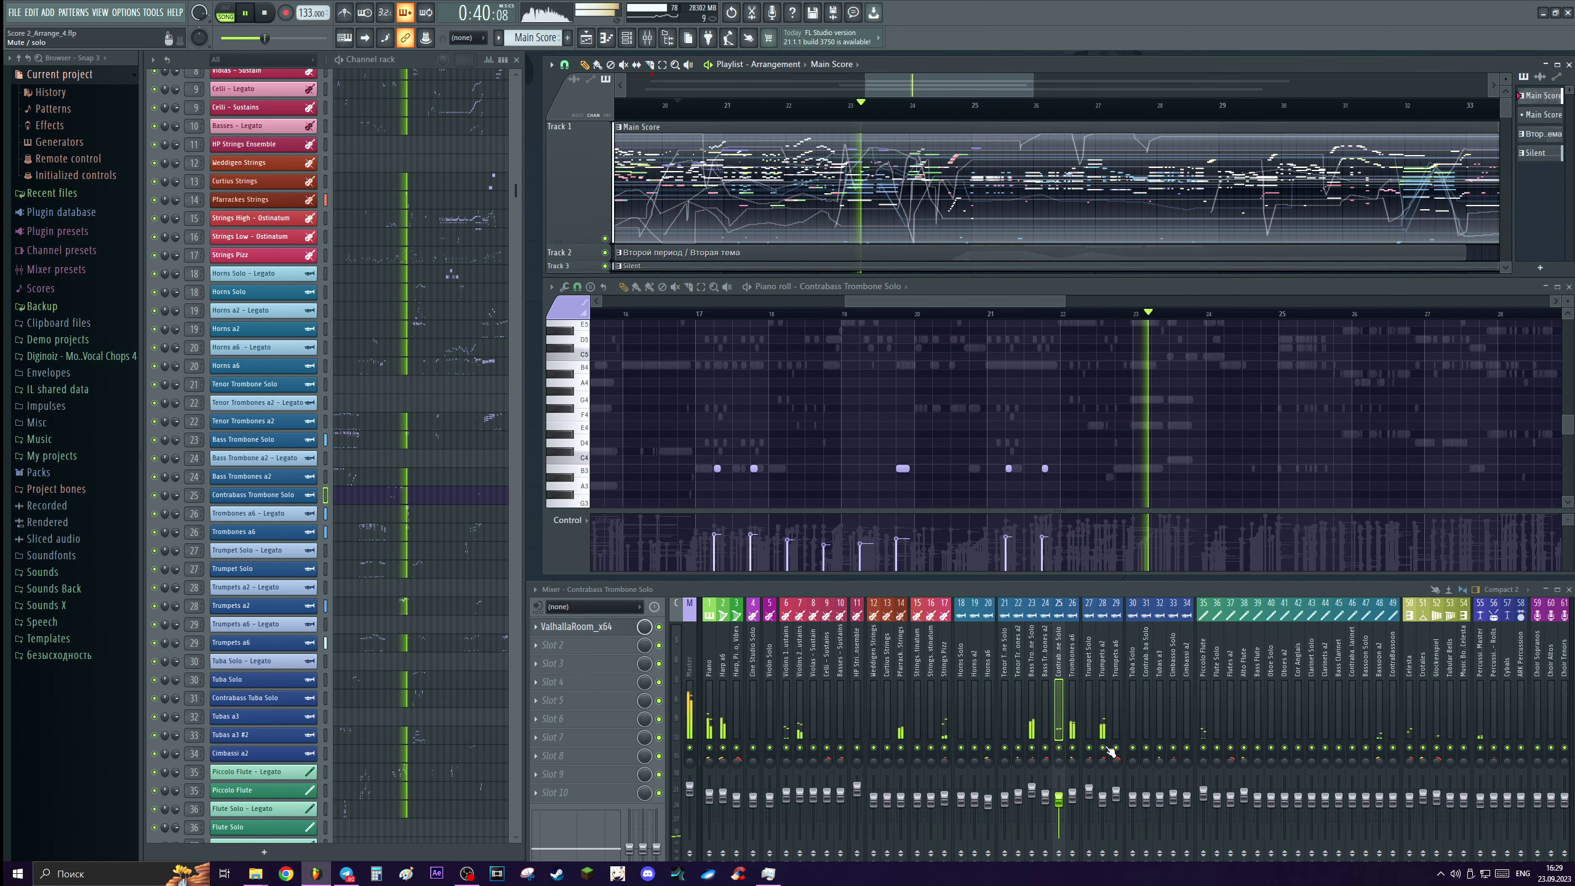
{"action": "key", "text": "space"}
Solo Bass Trombone Solo together with Trombones a6 and play them from 0:38:34.
{"action": "left_click", "coordinate": [1033, 715]}
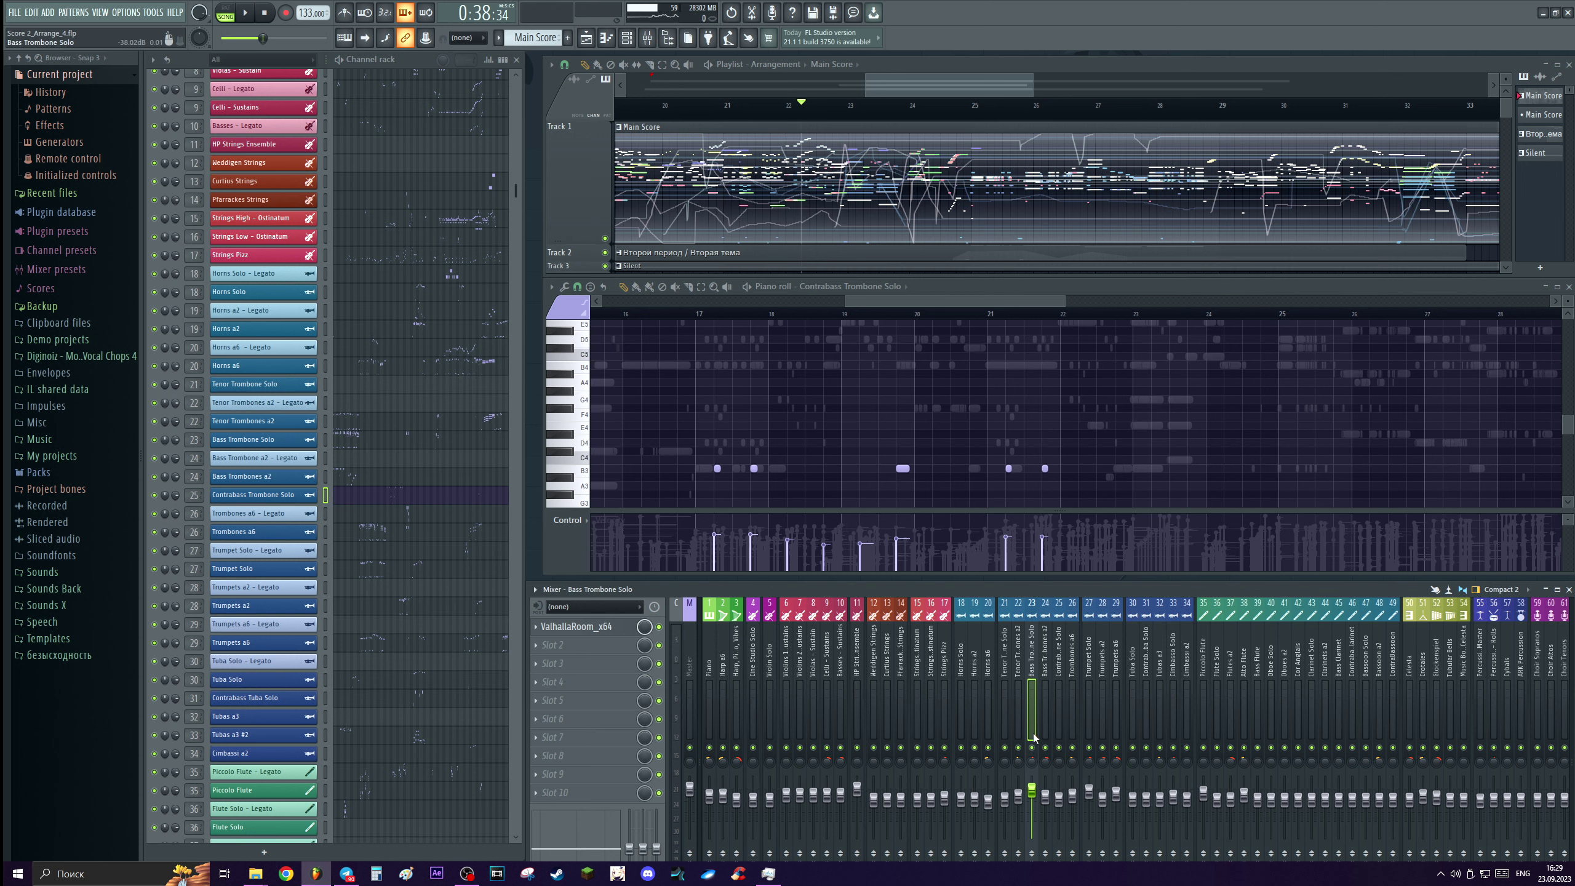
{"action": "key", "text": "space"}
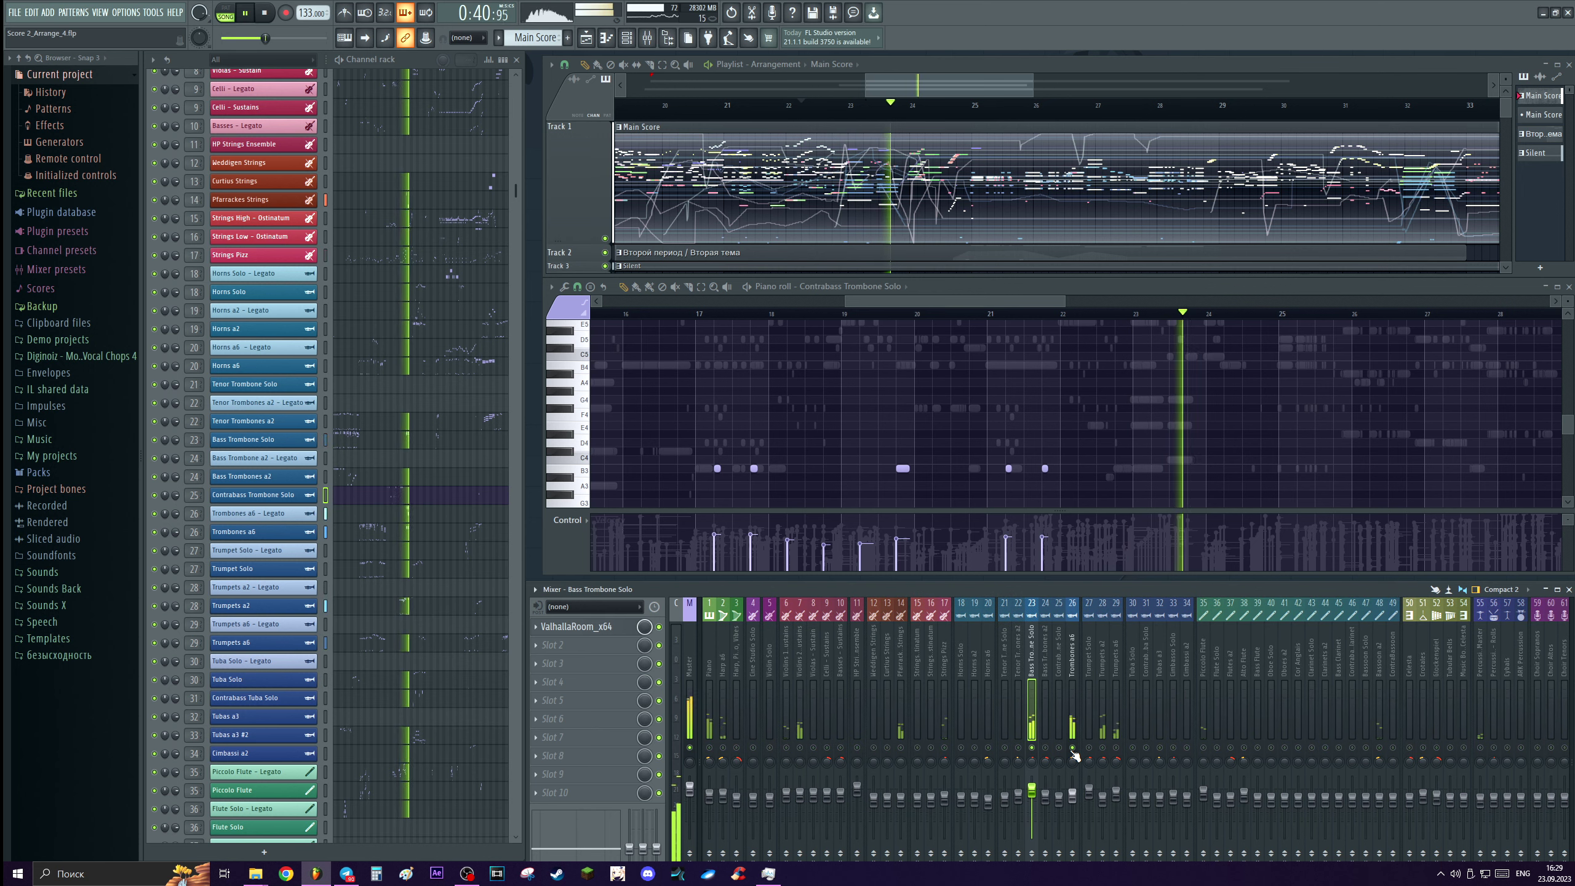
{"action": "key", "text": "space"}
Listen to the full score with all tracks restored on into bar 25.
{"action": "key", "text": "space"}
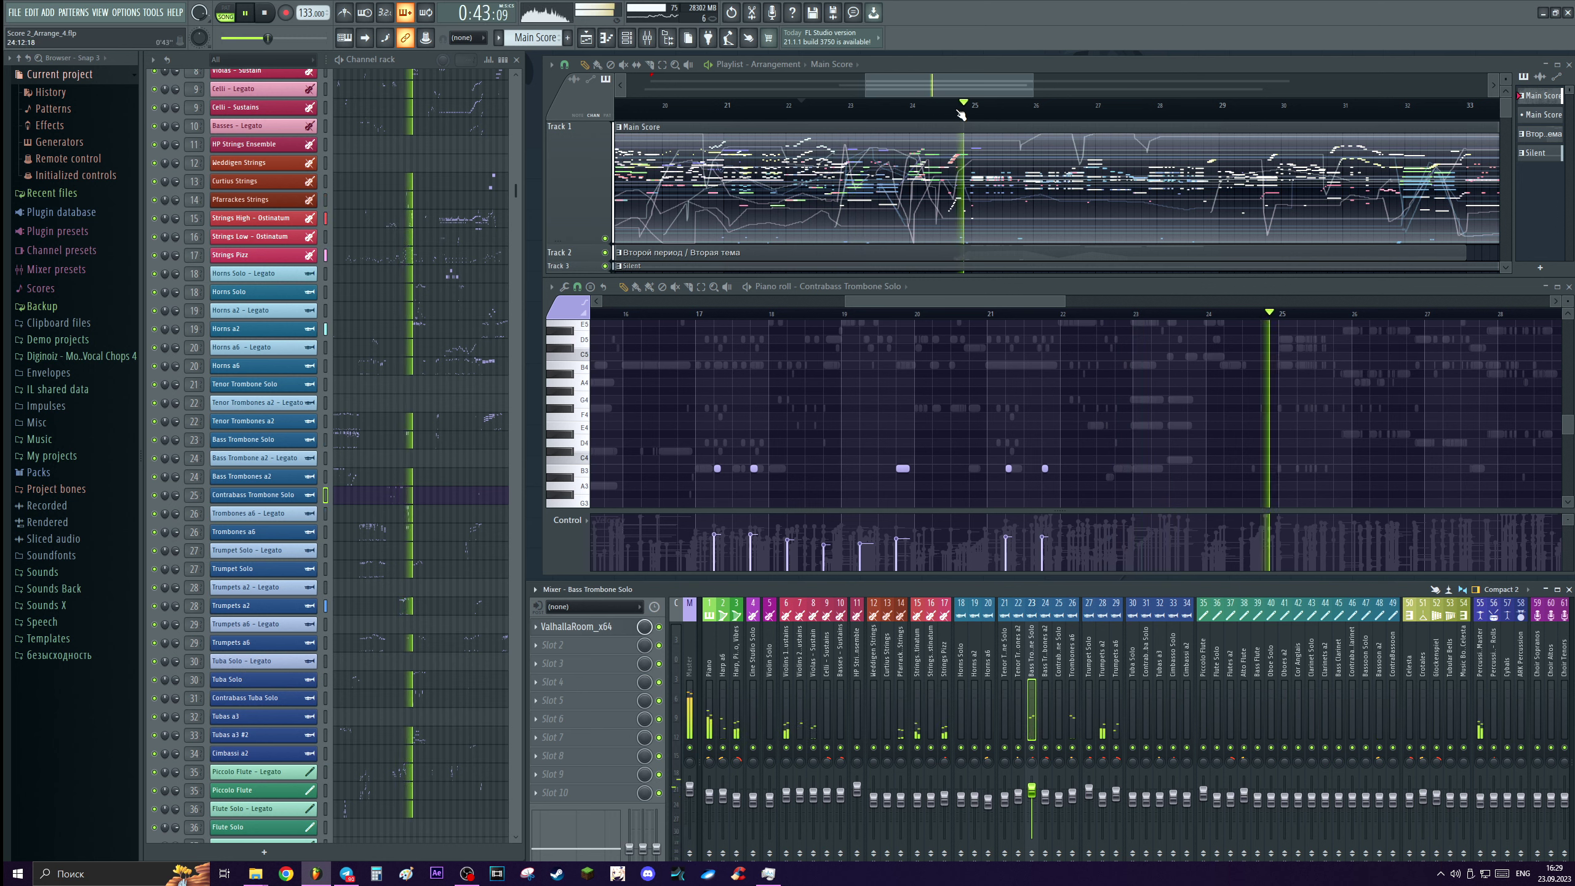
{"action": "scroll", "coordinate": [961, 114], "scroll_direction": "down", "scroll_amount": 2}
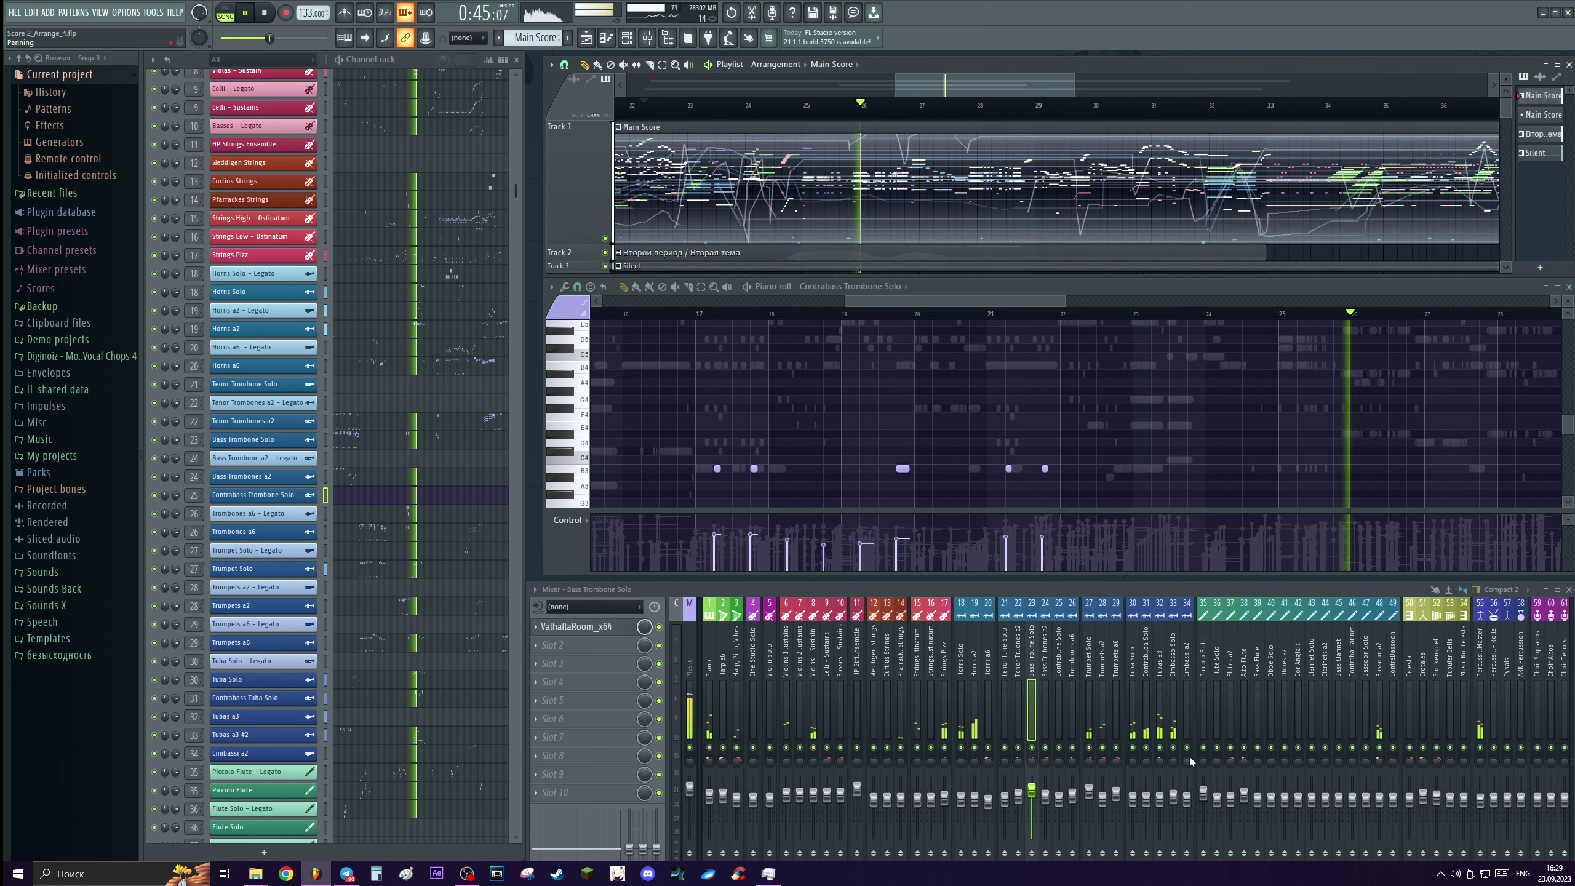
{"action": "key", "text": "space"}
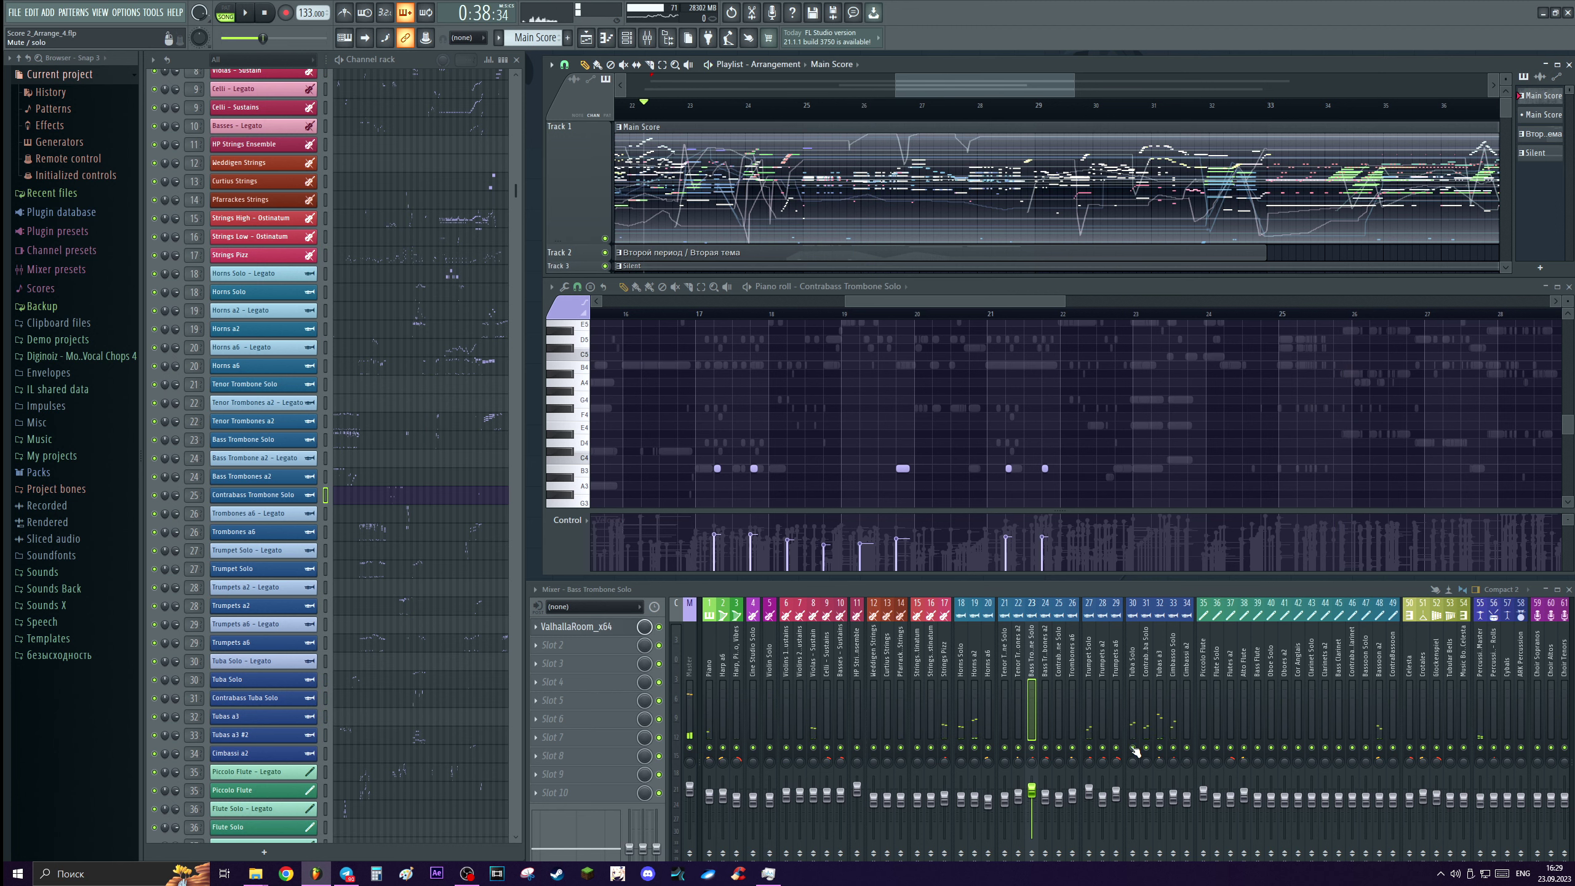
Solo the tuba tracks and the cimbasso and play them together from 0:43:08.
{"action": "right_click", "coordinate": [1133, 747]}
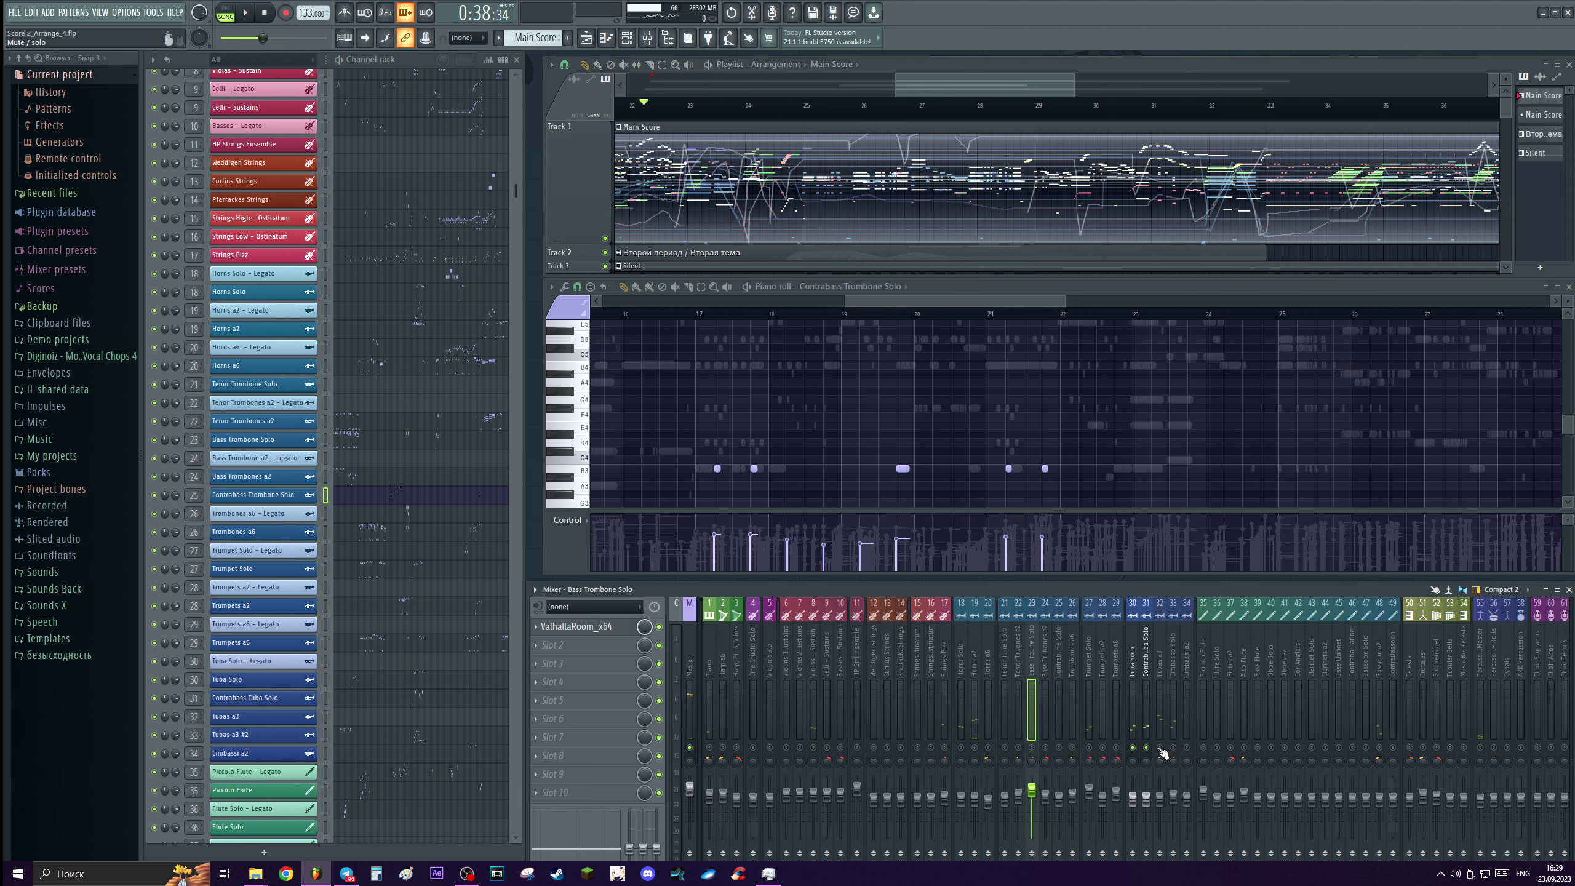
{"action": "left_click", "coordinate": [1160, 747]}
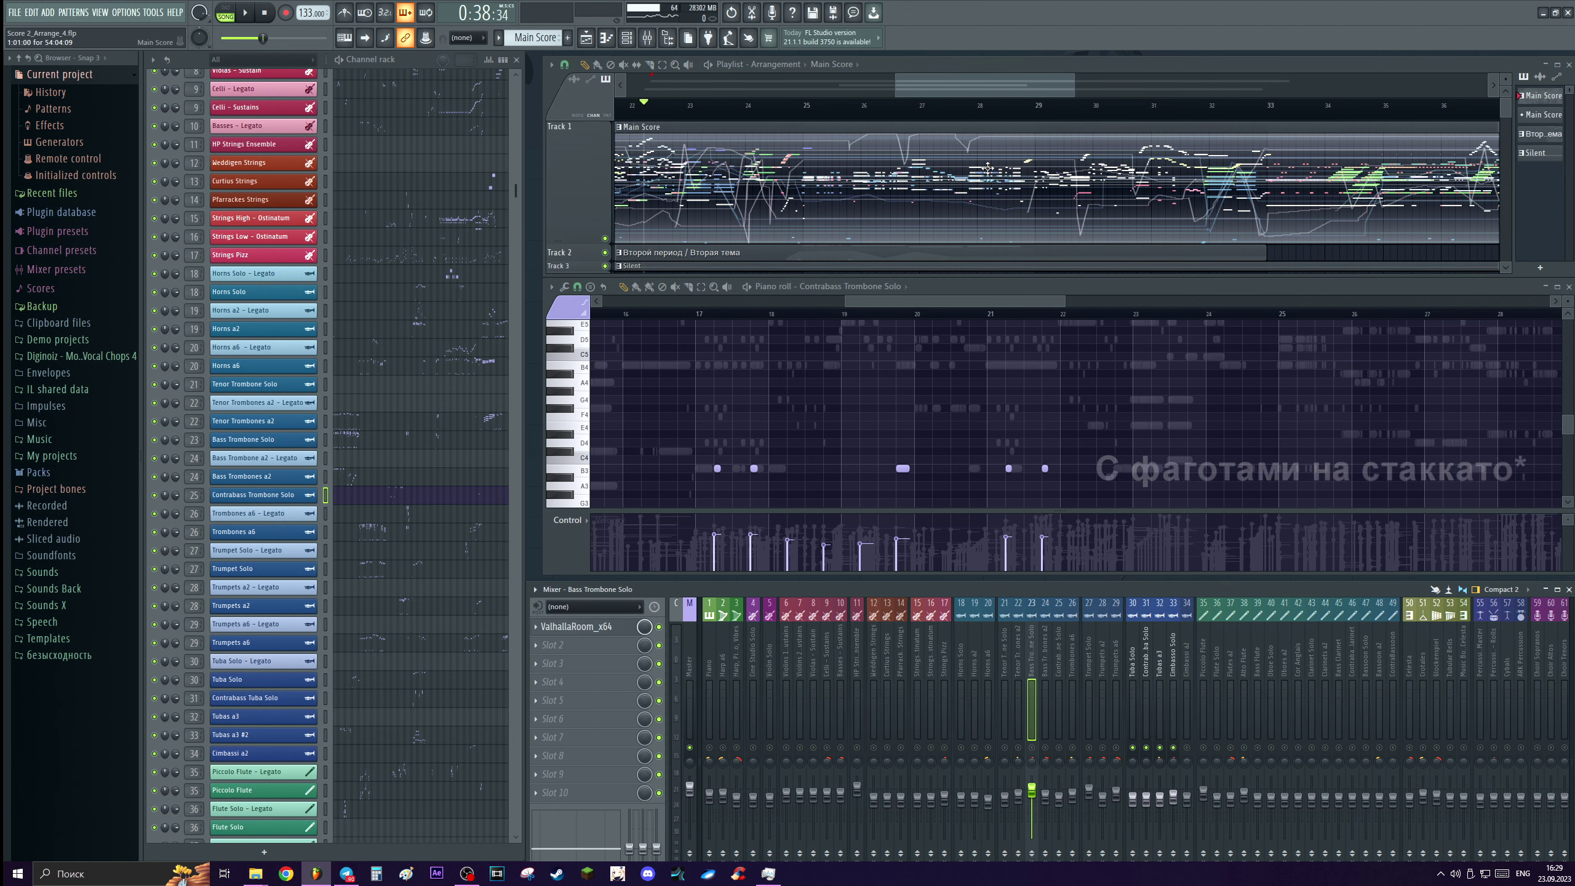
{"action": "scroll", "coordinate": [805, 110], "scroll_direction": "up", "scroll_amount": 1}
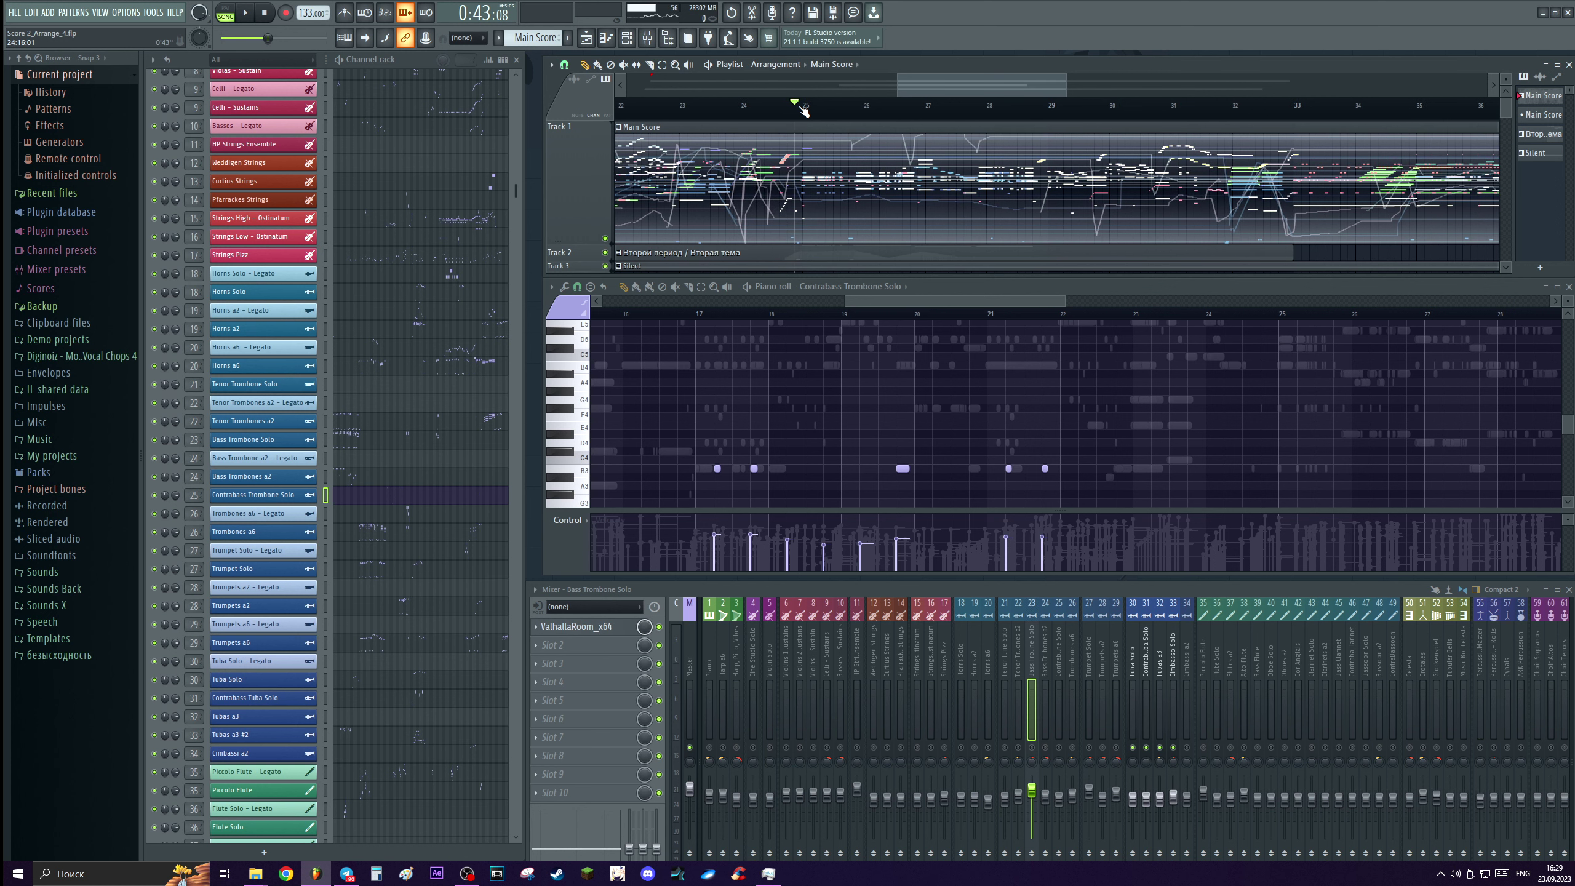
{"action": "key", "text": "space"}
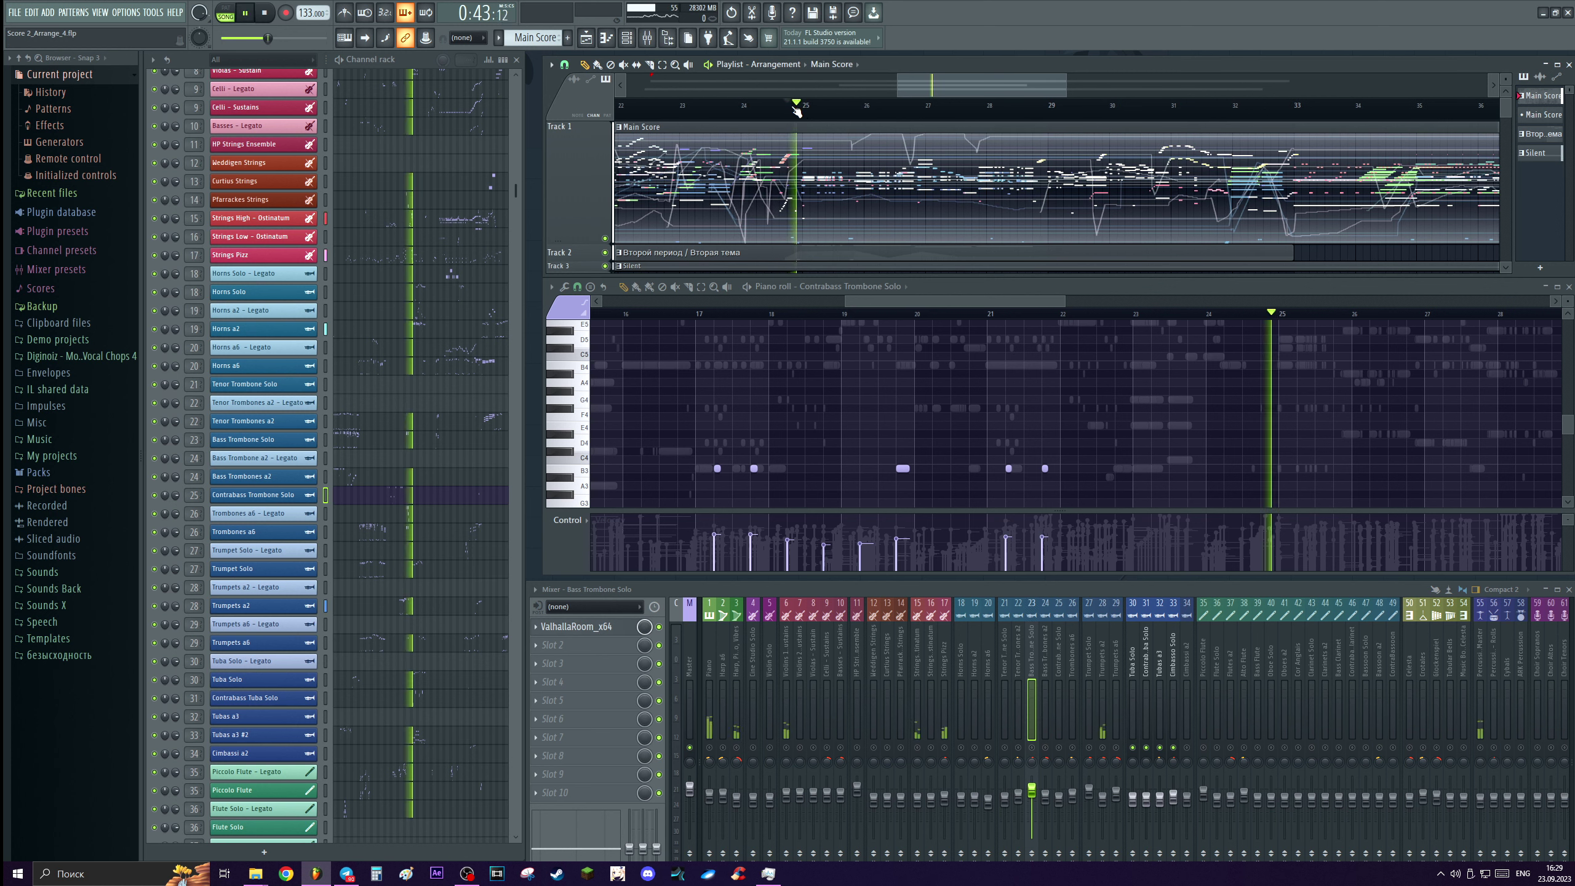
{"action": "left_click", "coordinate": [1136, 704]}
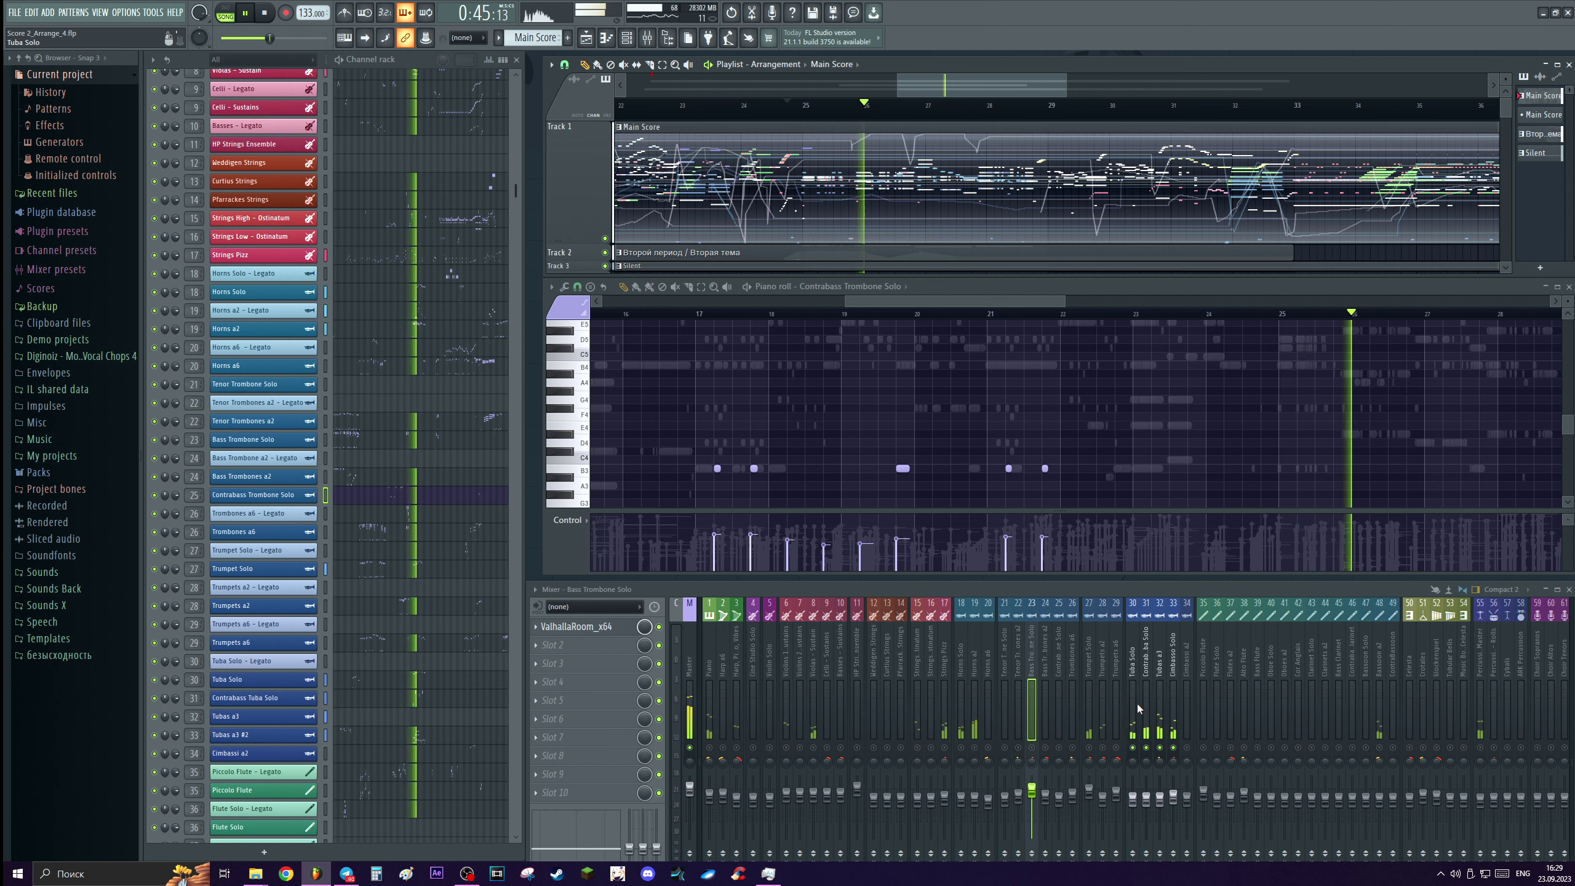
Add the horns, Trumpet Solo and Trumpets a6 to the soloed low brass and play the group from 0:43:08 into bar 28.
{"action": "left_click", "coordinate": [1089, 749]}
{"action": "key", "text": "space"}
{"action": "left_click", "coordinate": [1092, 754]}
{"action": "scroll", "coordinate": [979, 108], "scroll_direction": "up", "scroll_amount": 2}
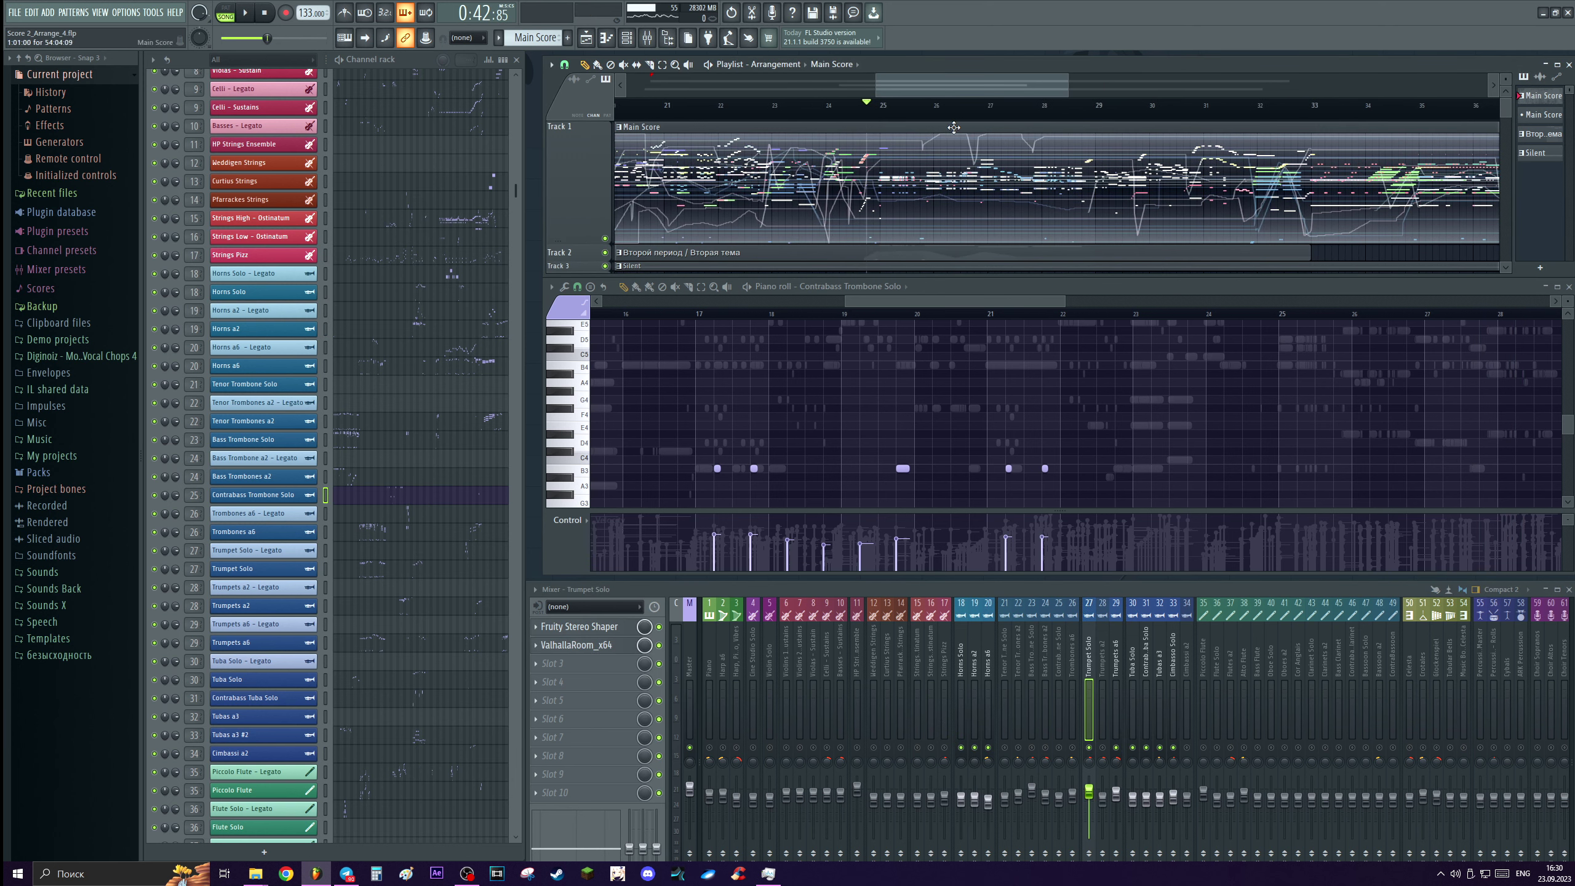
{"action": "key", "text": "space"}
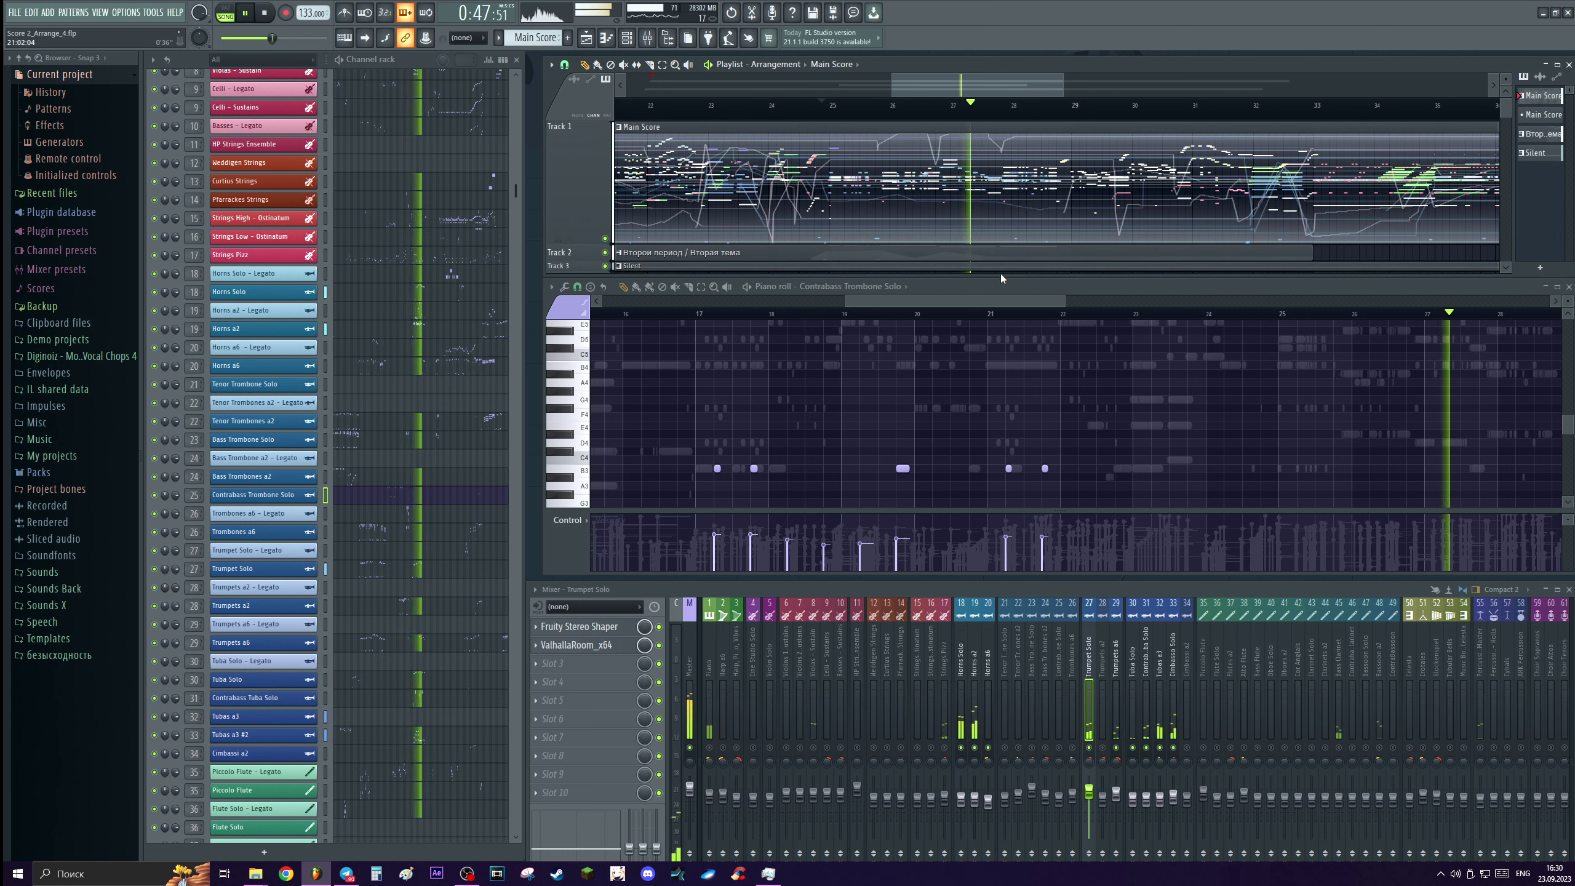
{"action": "scroll", "coordinate": [995, 109], "scroll_direction": "down", "scroll_amount": 1}
{"action": "scroll", "coordinate": [1028, 114], "scroll_direction": "up", "scroll_amount": 1}
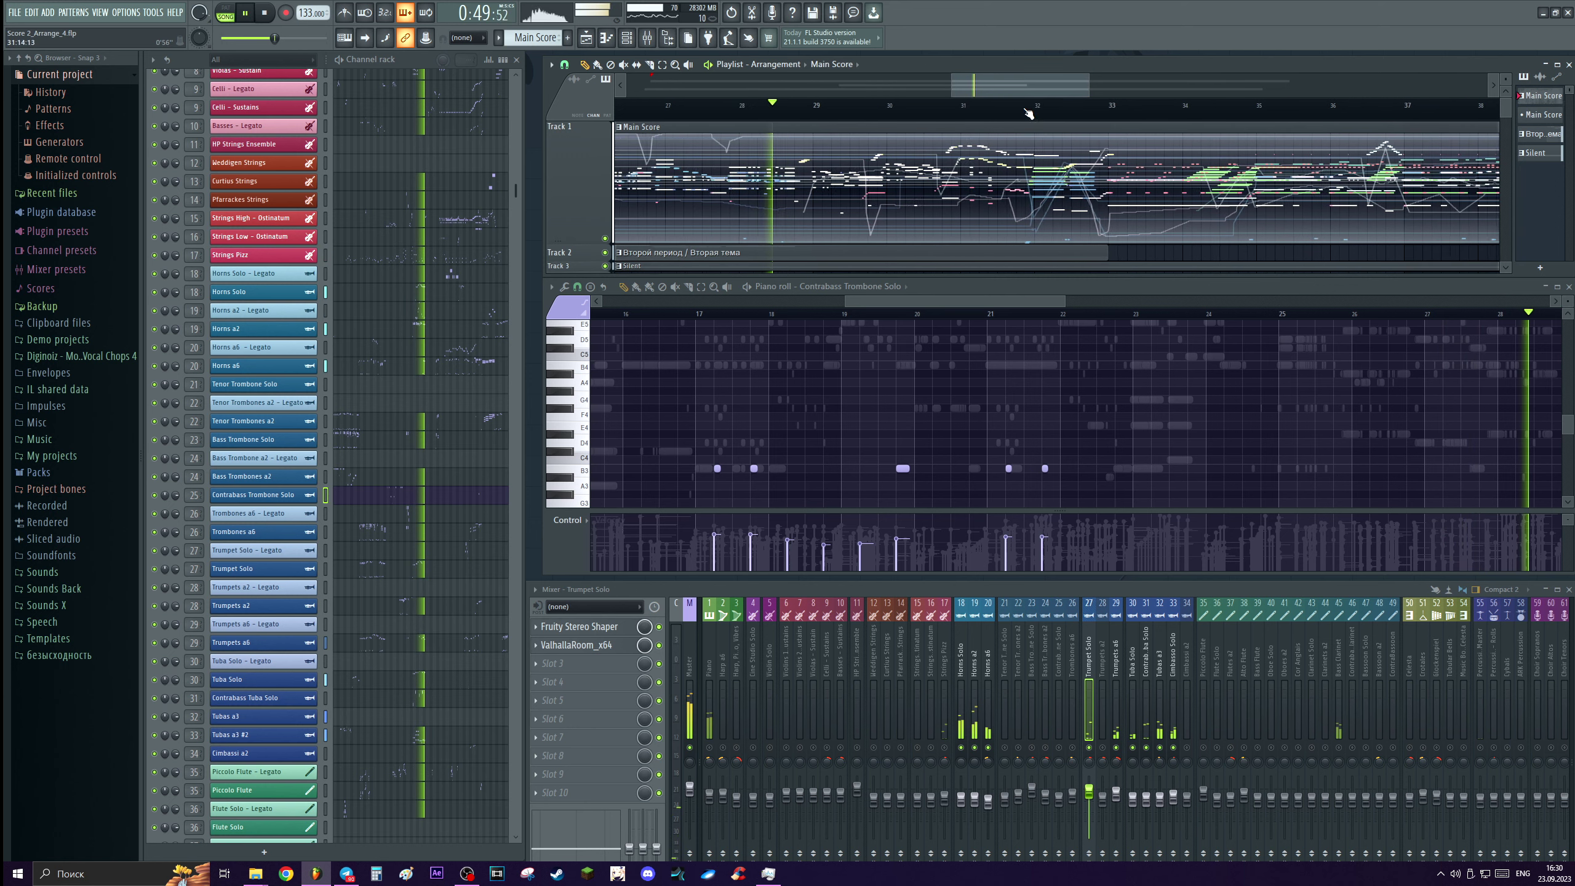
{"action": "key", "text": "space"}
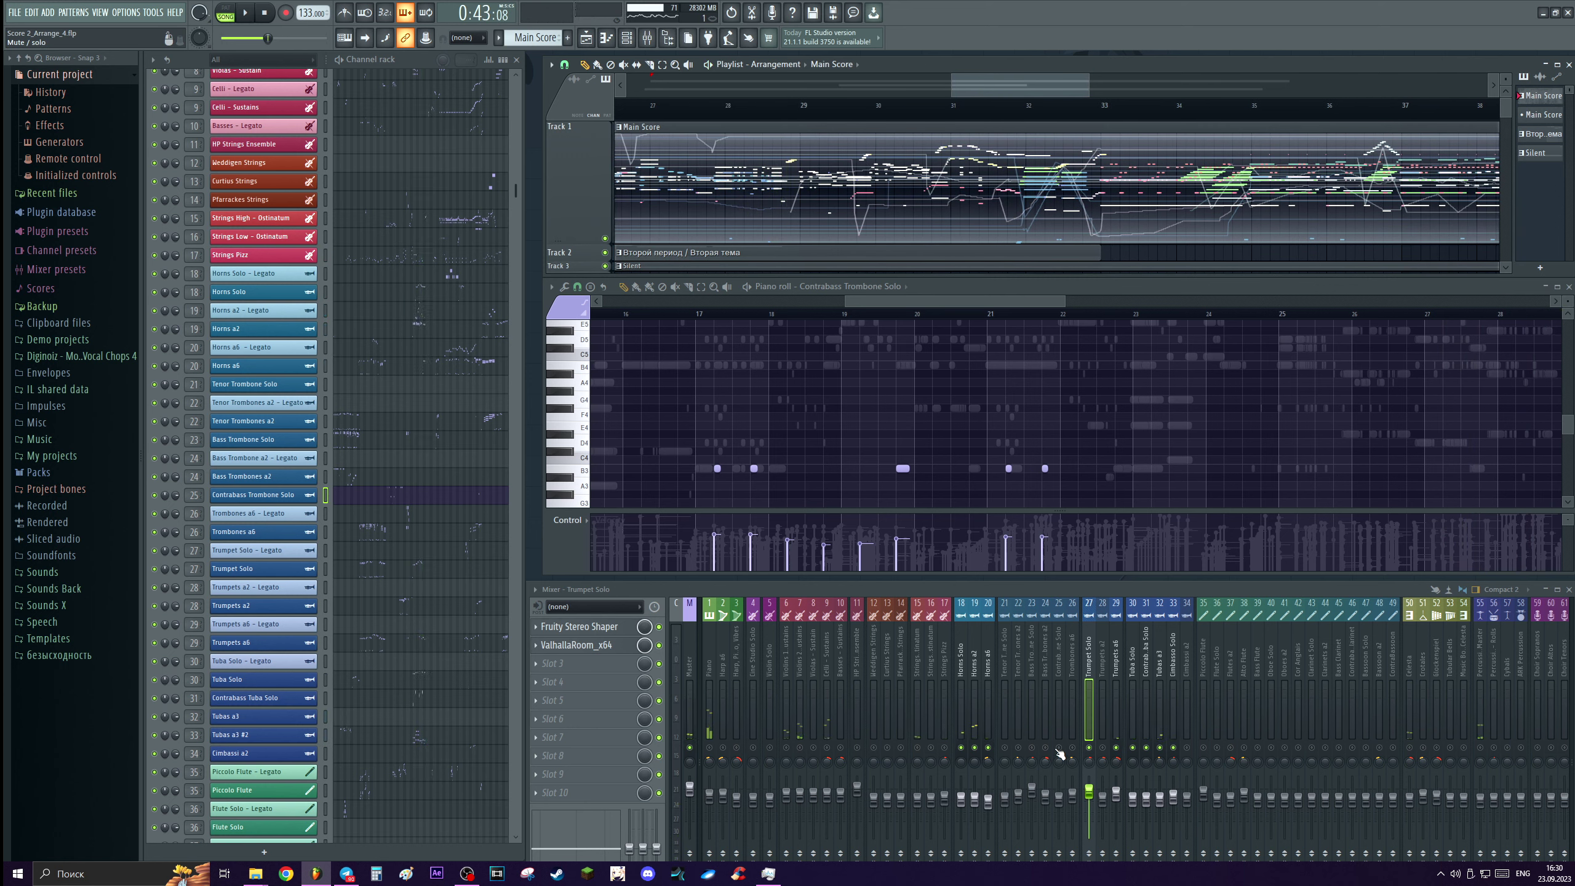
Restore all tracks and play the full score from 0:49:85 in bar 28.
{"action": "left_click", "coordinate": [1058, 749]}
{"action": "left_click", "coordinate": [794, 112]}
{"action": "key", "text": "space"}
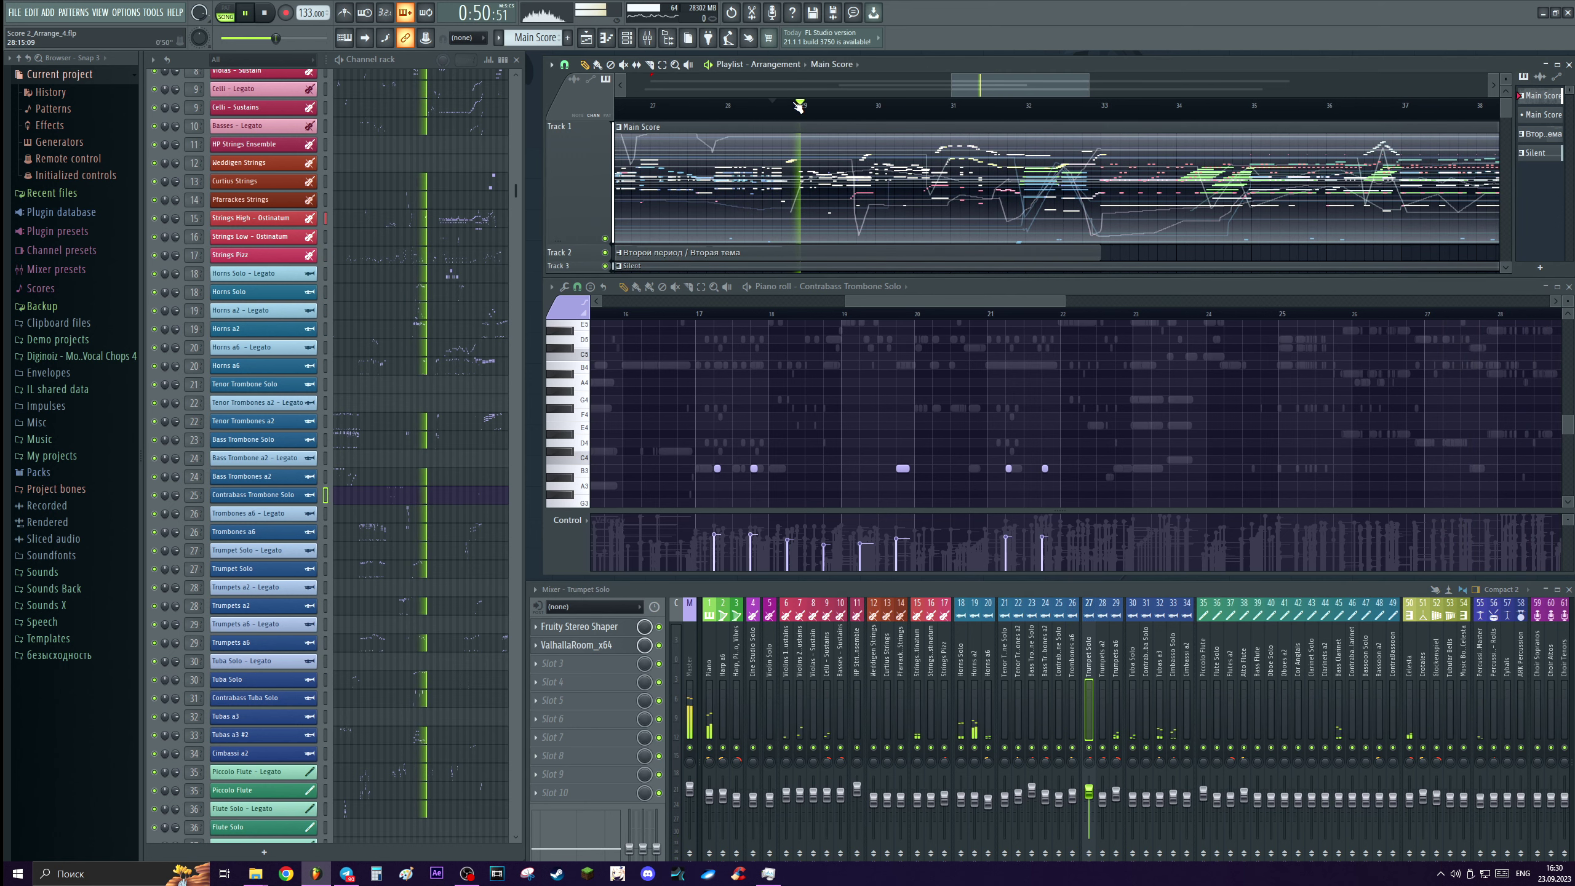
{"action": "scroll", "coordinate": [794, 112], "scroll_direction": "down", "scroll_amount": 1}
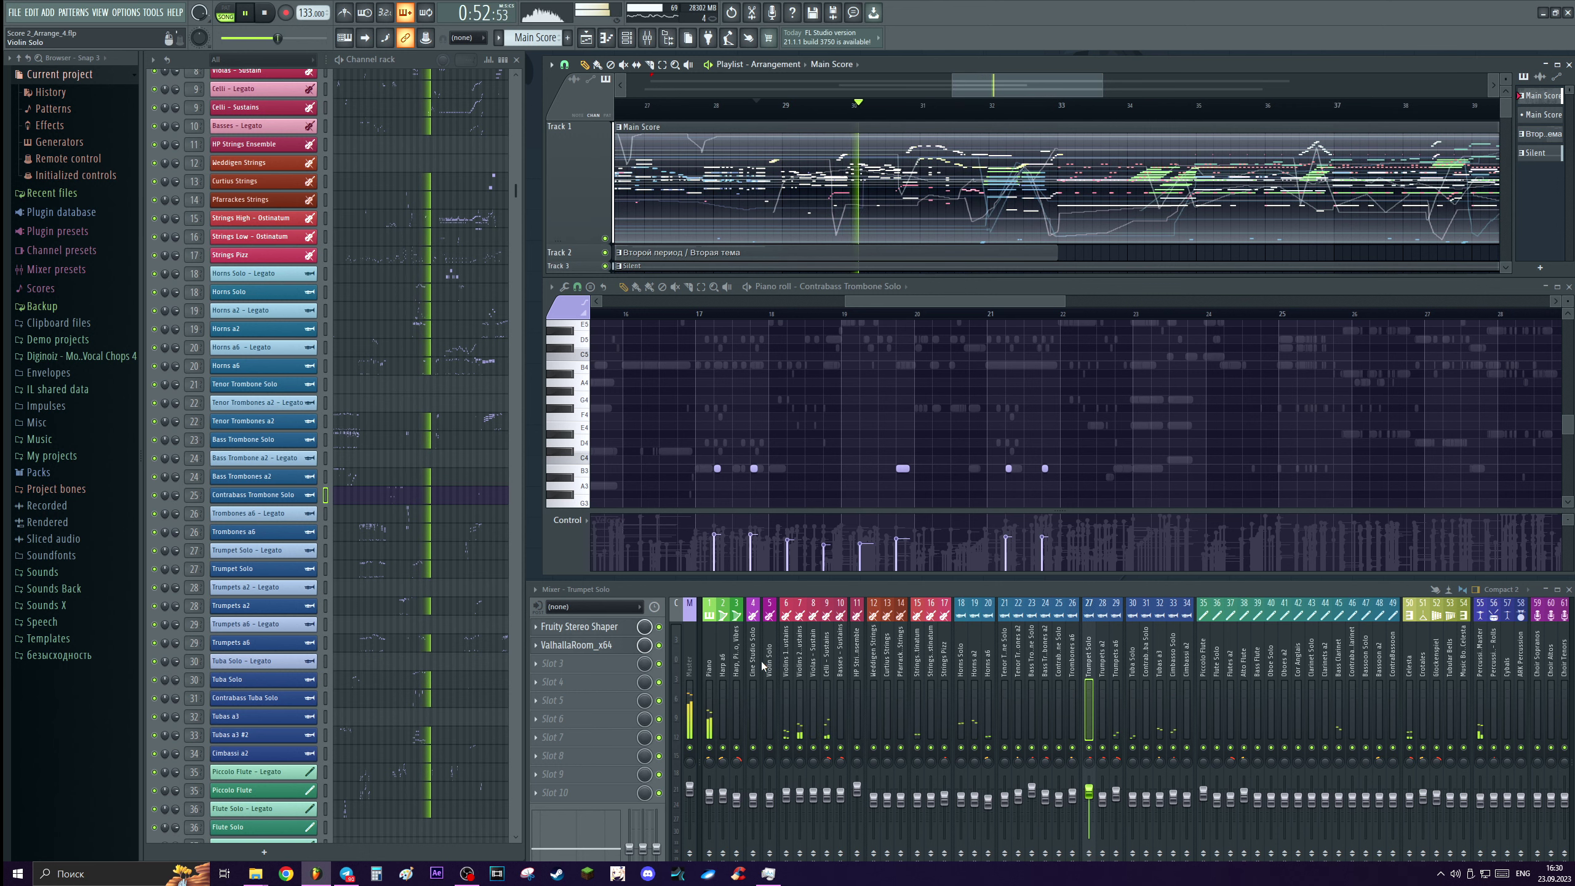
{"action": "key", "text": "space"}
Play the full score from around bar 30 on into bar 31.
{"action": "scroll", "coordinate": [1417, 680], "scroll_direction": "down", "scroll_amount": 3}
{"action": "scroll", "coordinate": [1417, 681], "scroll_direction": "up", "scroll_amount": 3}
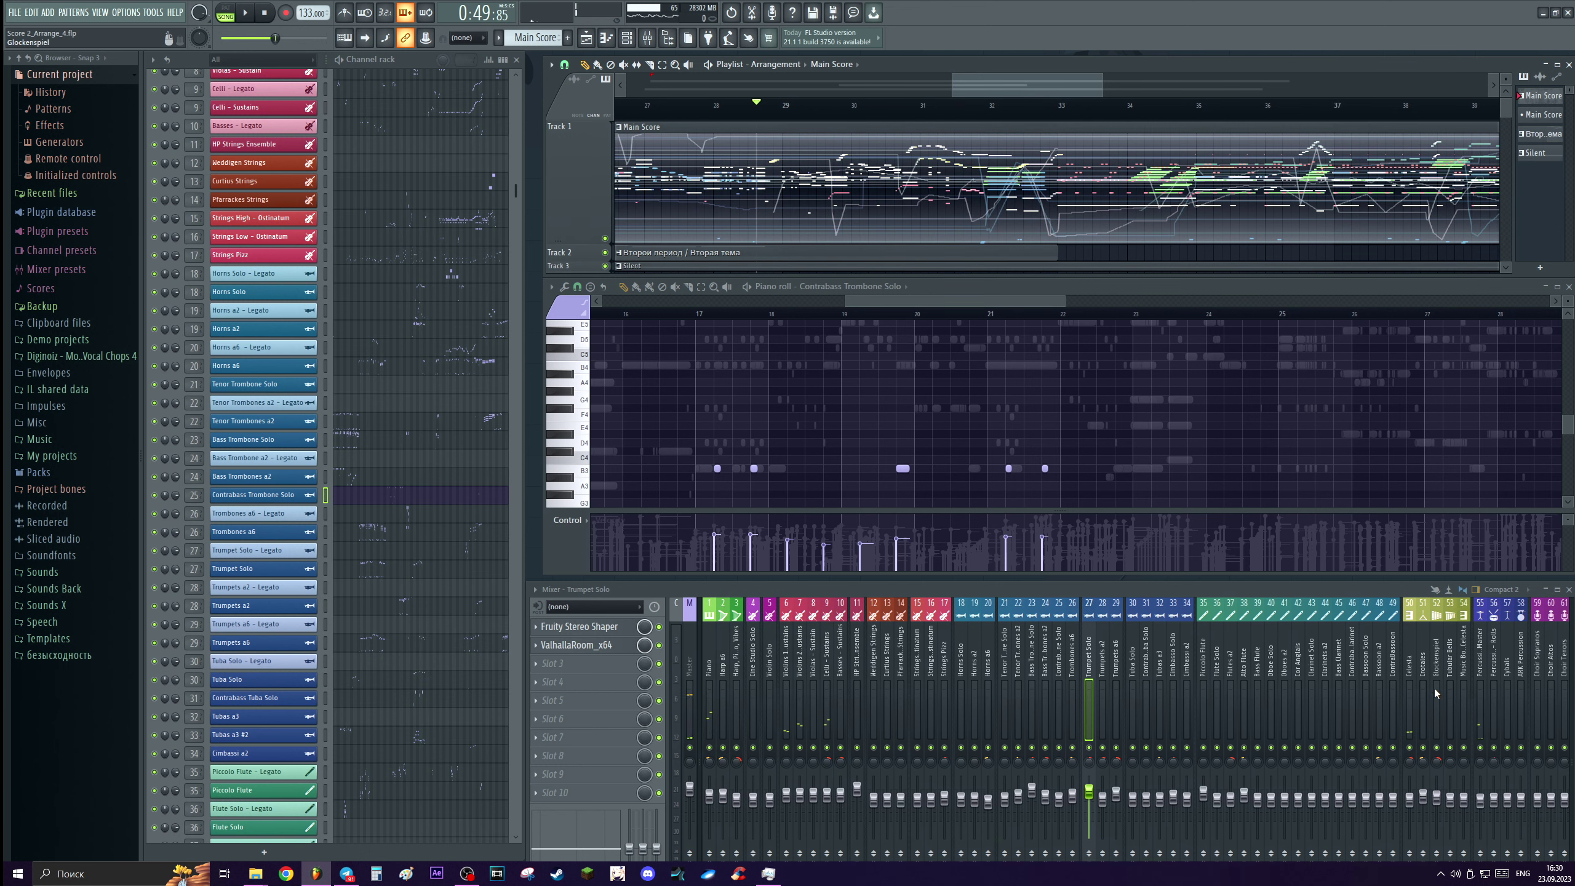
{"action": "left_click", "coordinate": [889, 109]}
{"action": "key", "text": "space"}
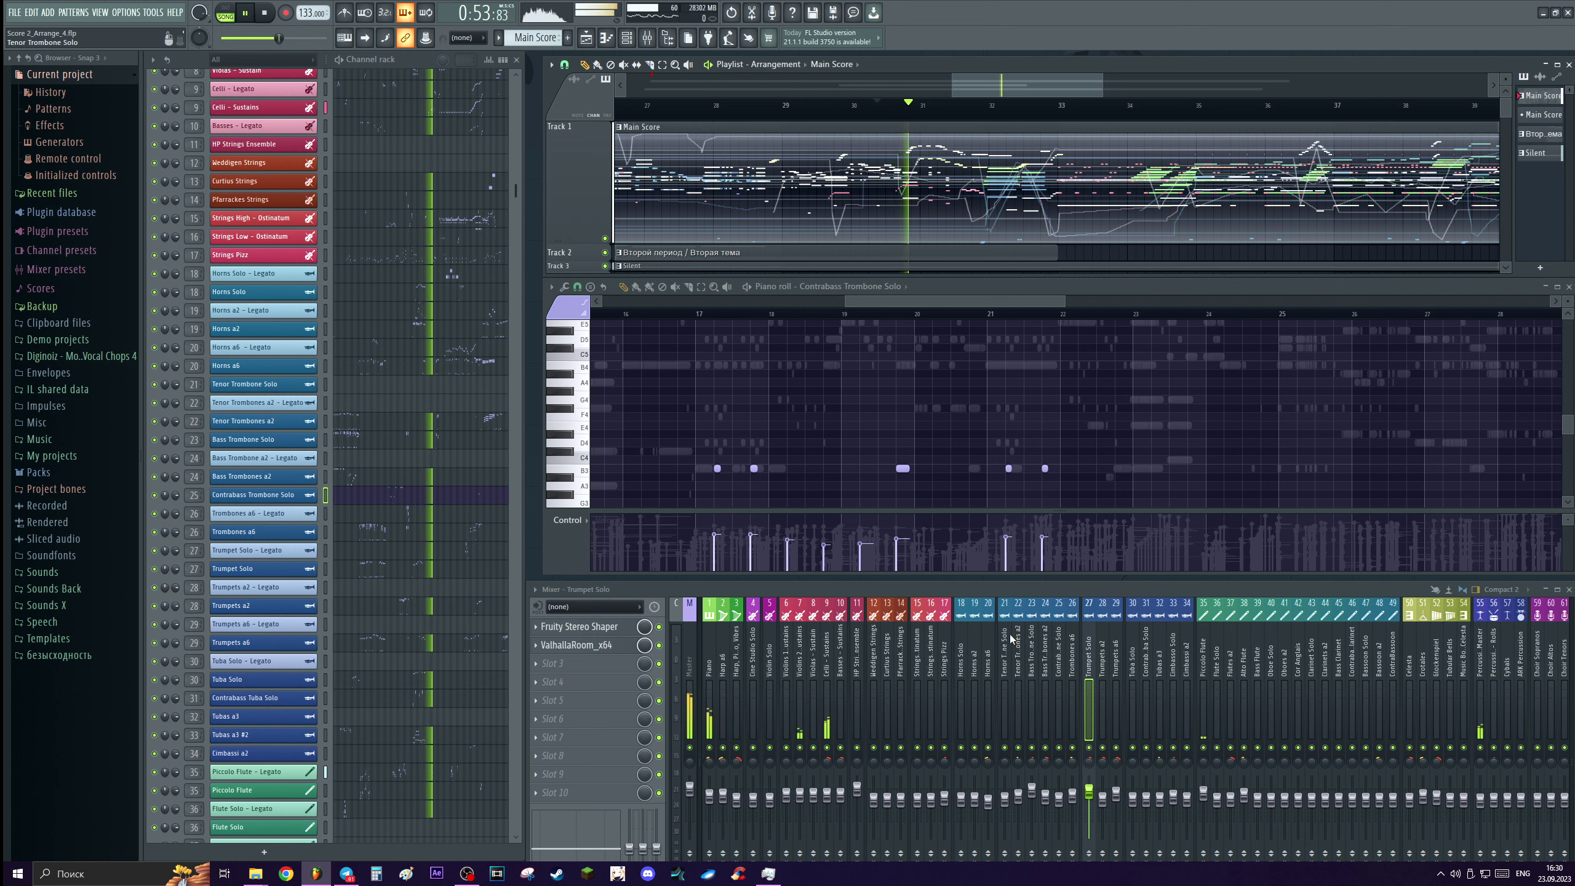
{"action": "scroll", "coordinate": [908, 104], "scroll_direction": "up", "scroll_amount": 2}
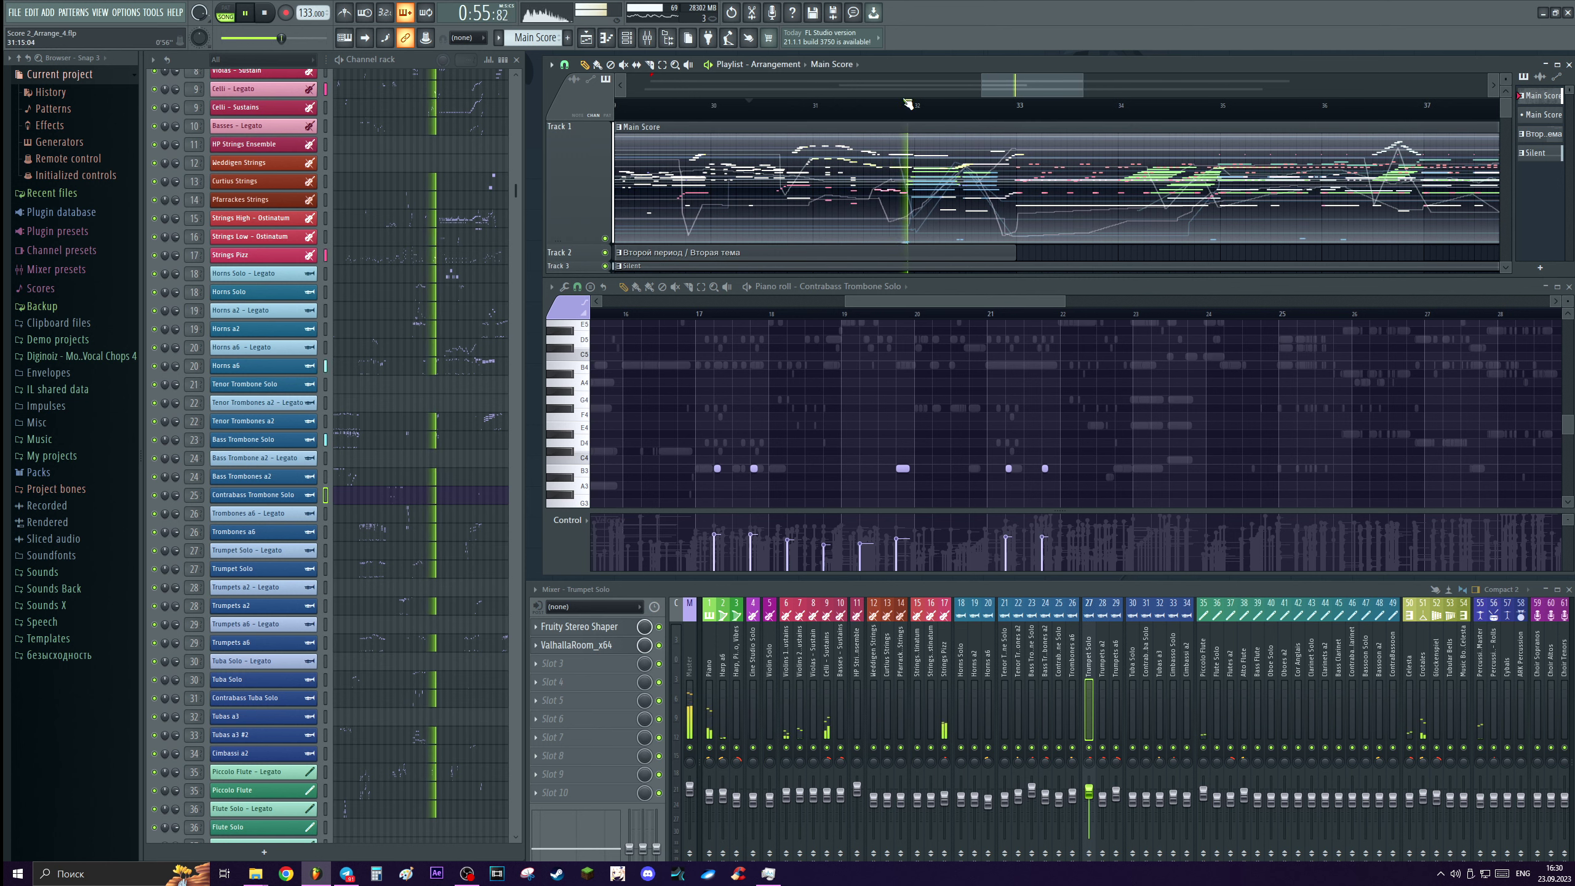
Solo Tenor Trombones a2 with Bass Trombone Solo and play both from 0:55:82.
{"action": "left_click", "coordinate": [1011, 710]}
{"action": "key", "text": "space"}
{"action": "left_click", "coordinate": [915, 118]}
{"action": "key", "text": "space"}
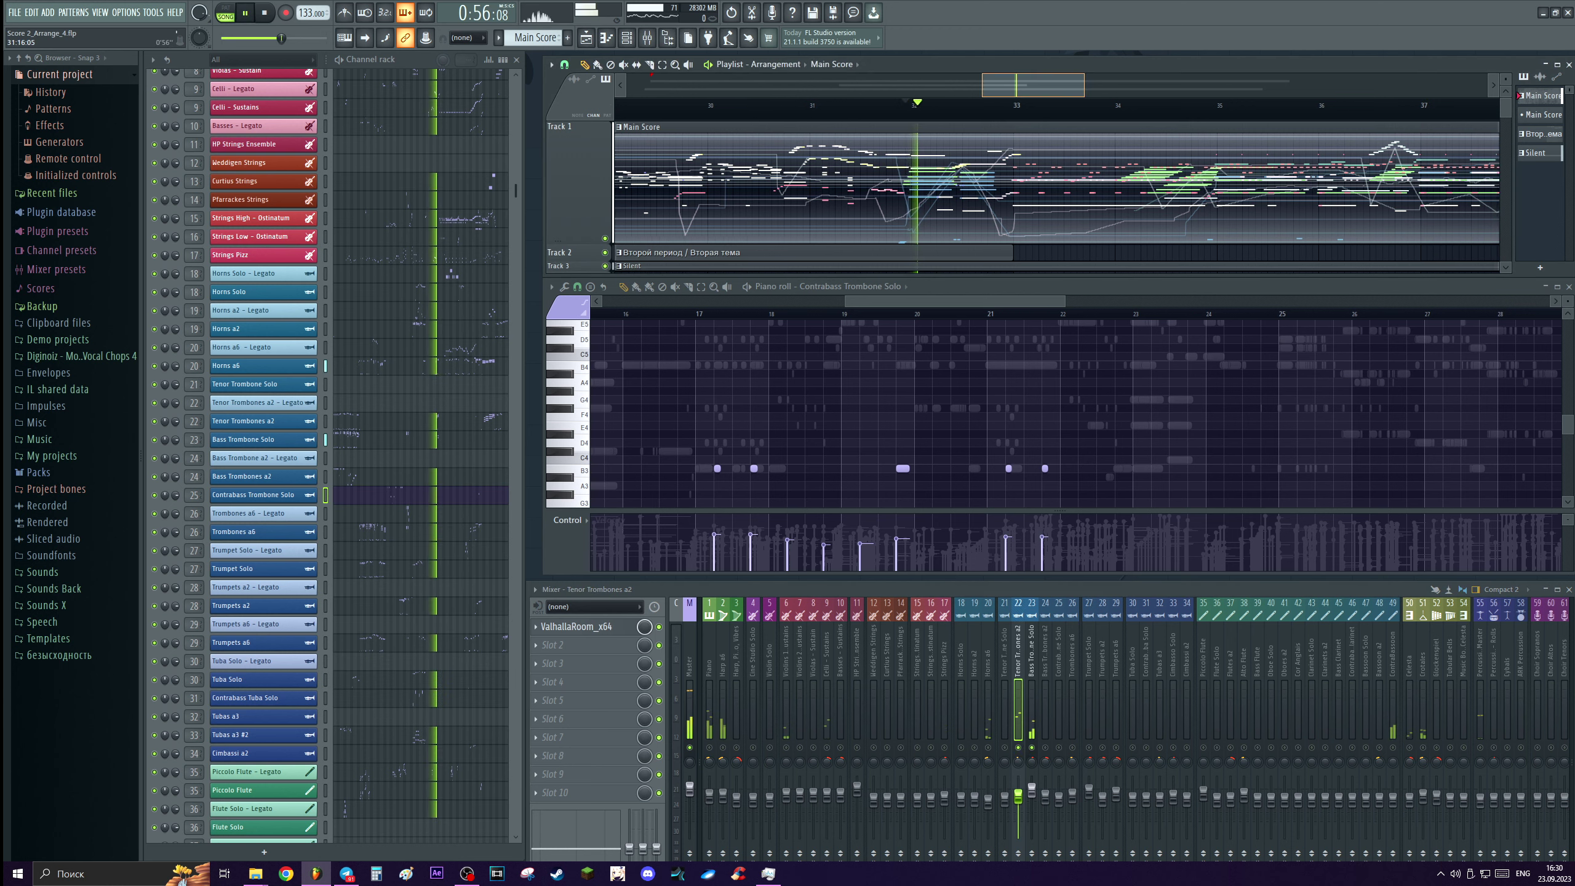
{"action": "key", "text": "space"}
Restore all tracks to hear the full score from 0:55:94 in bar 32, and solo Horns a6, Tenor Trombones a2 and Bass Trombone Solo.
{"action": "scroll", "coordinate": [942, 105], "scroll_direction": "down", "scroll_amount": 4}
{"action": "scroll", "coordinate": [945, 110], "scroll_direction": "up", "scroll_amount": 1}
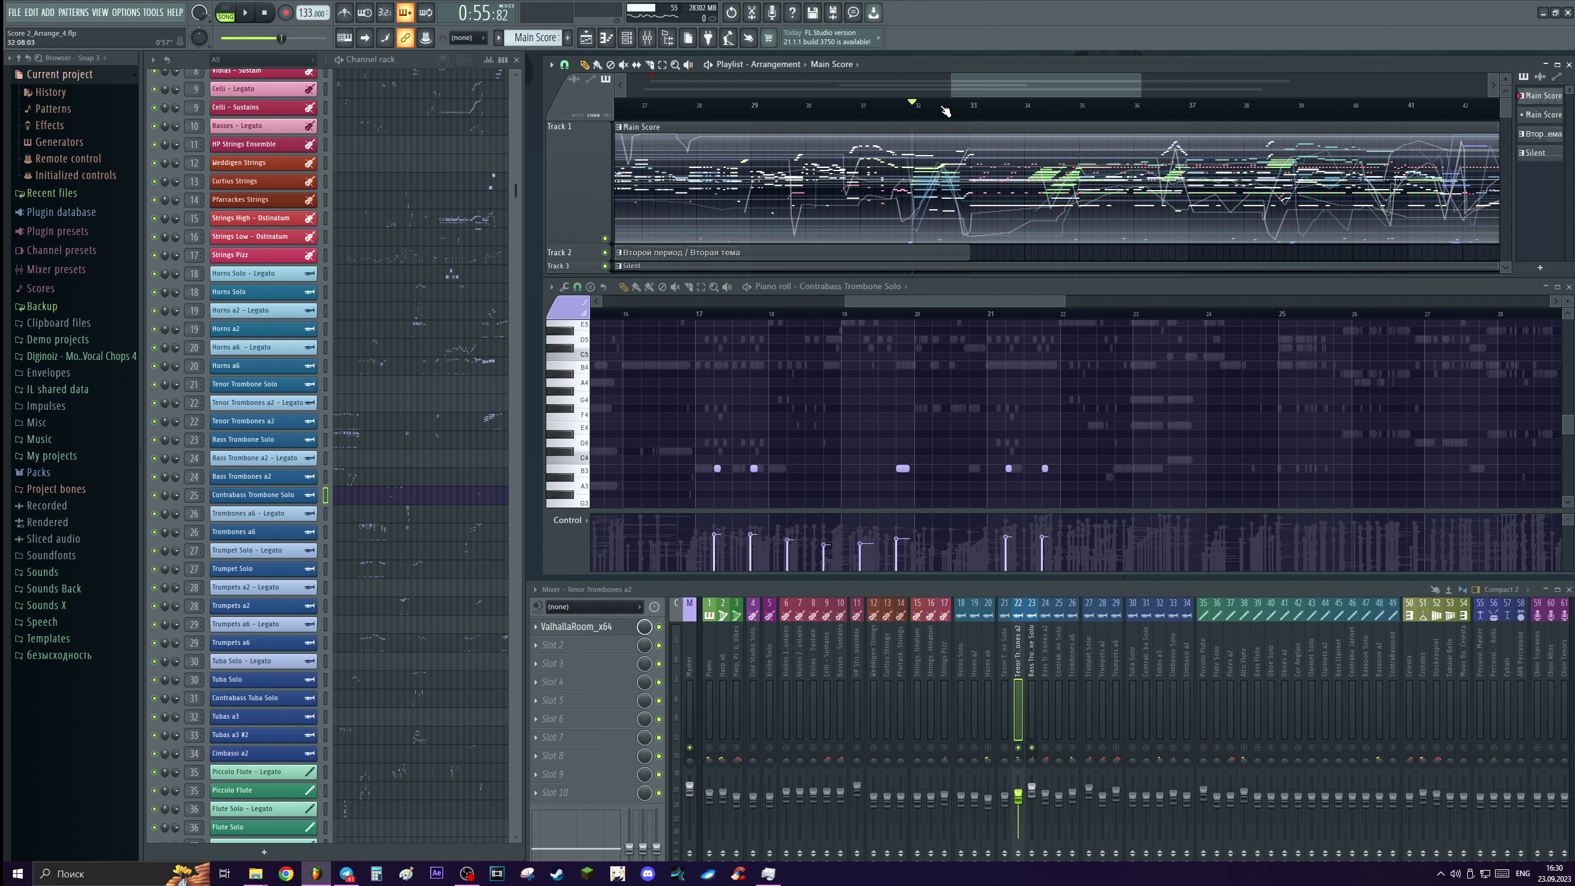
{"action": "scroll", "coordinate": [945, 110], "scroll_direction": "up", "scroll_amount": 2}
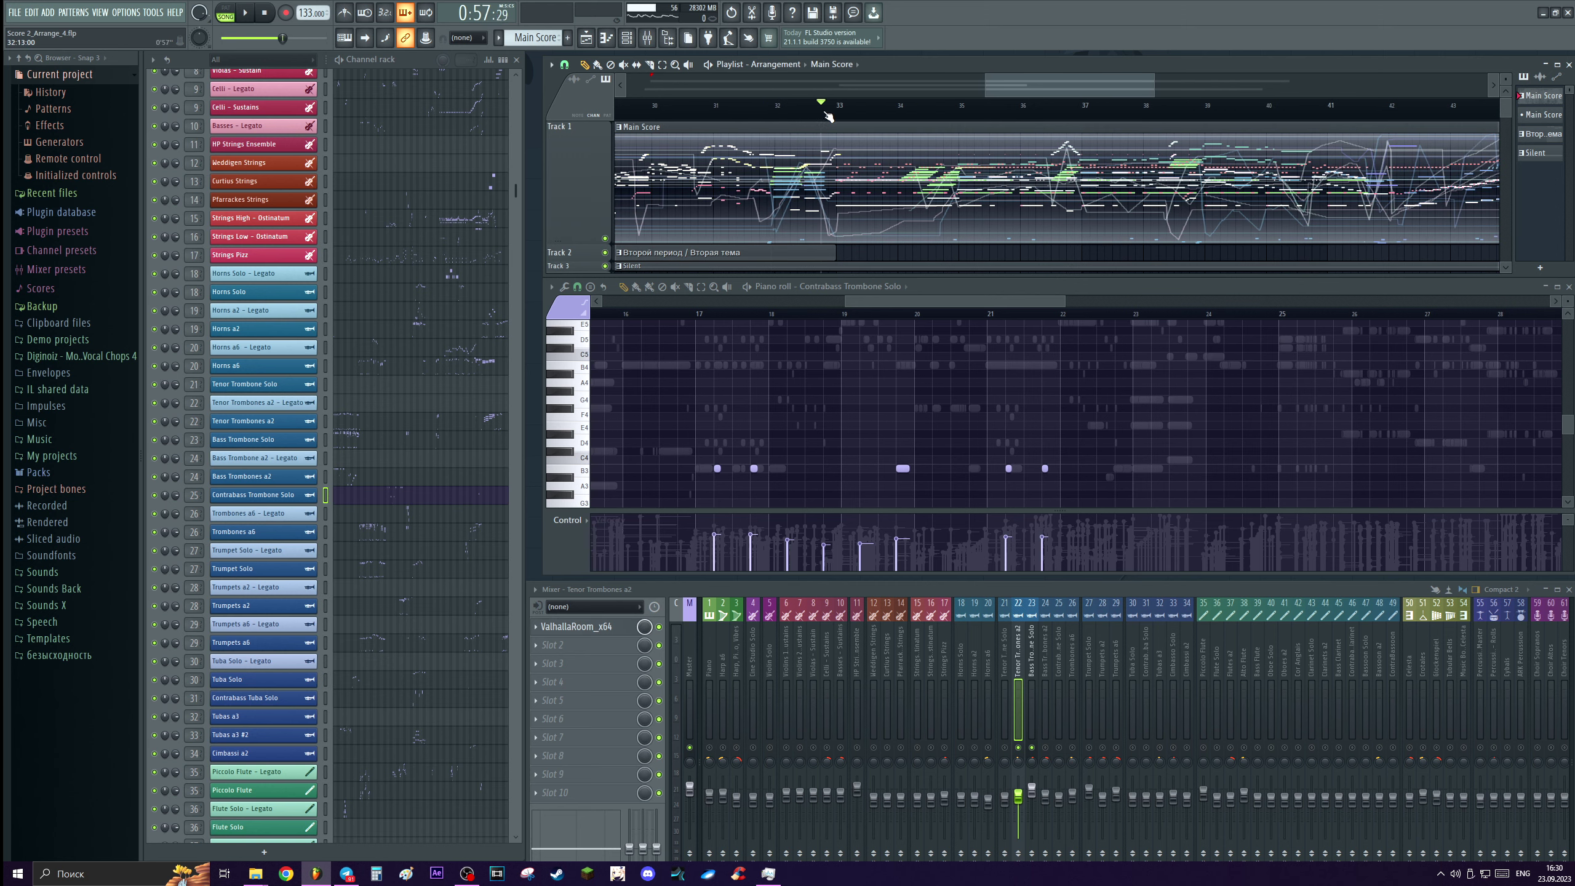
{"action": "left_click", "coordinate": [1033, 752]}
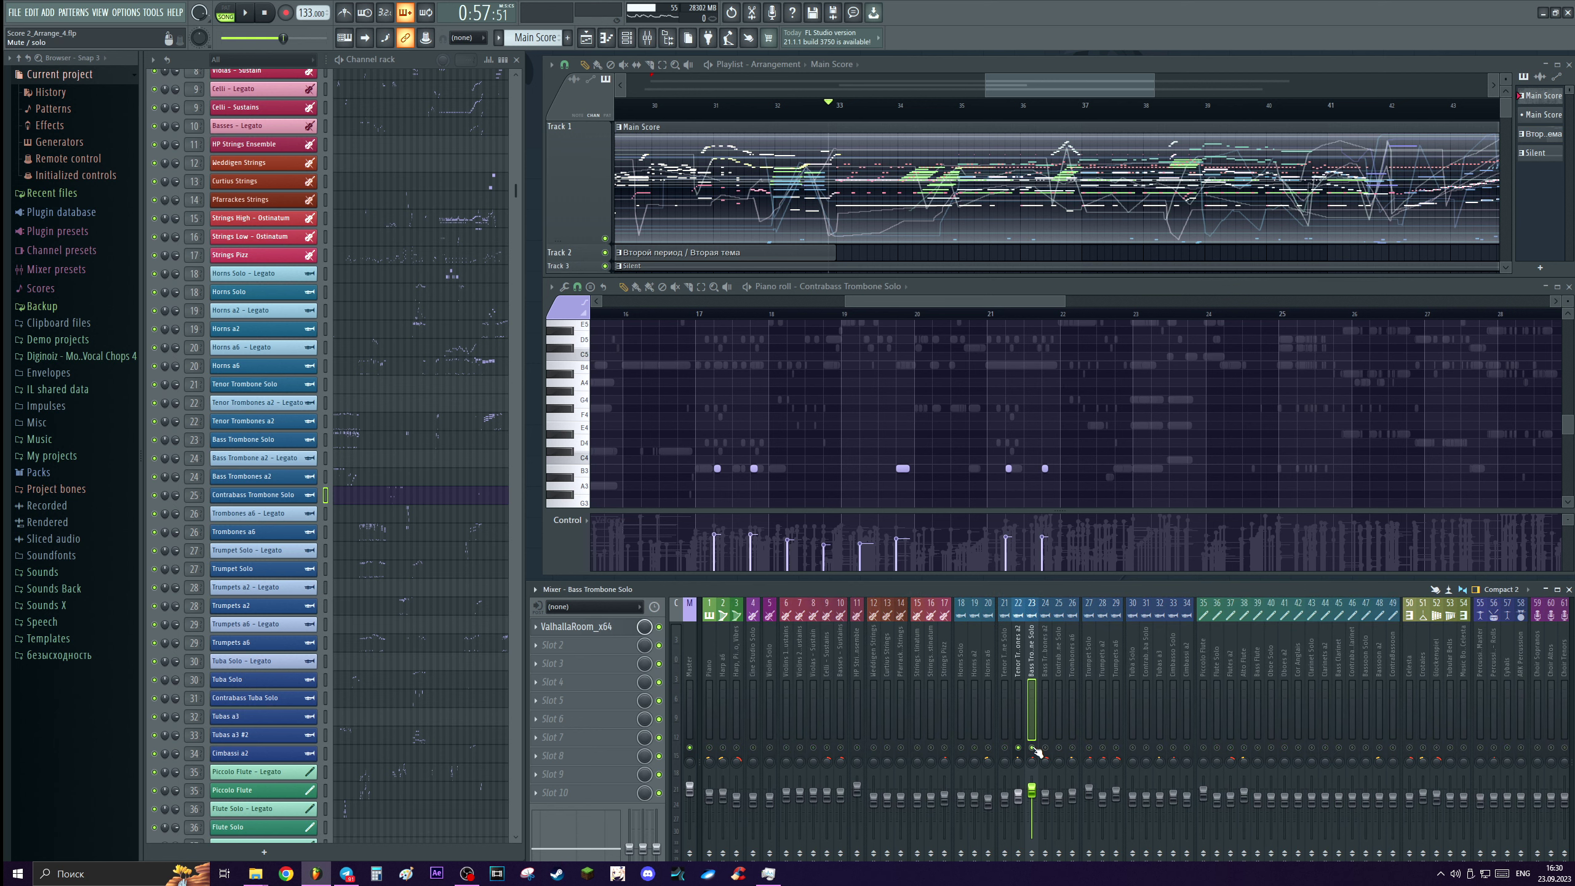
{"action": "right_click", "coordinate": [1033, 748]}
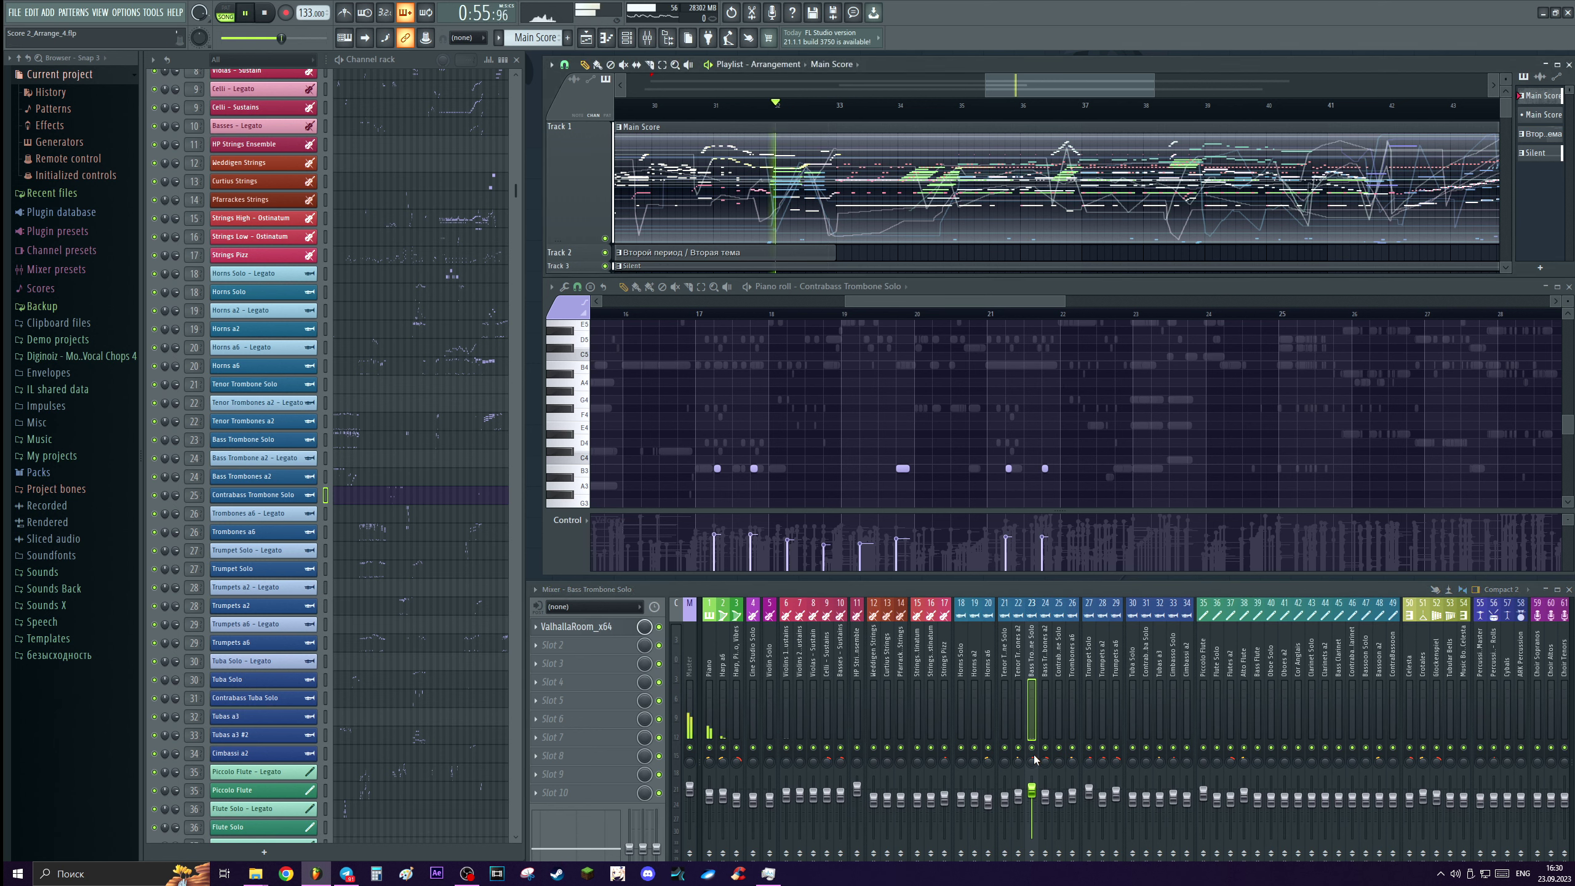
{"action": "key", "text": "space"}
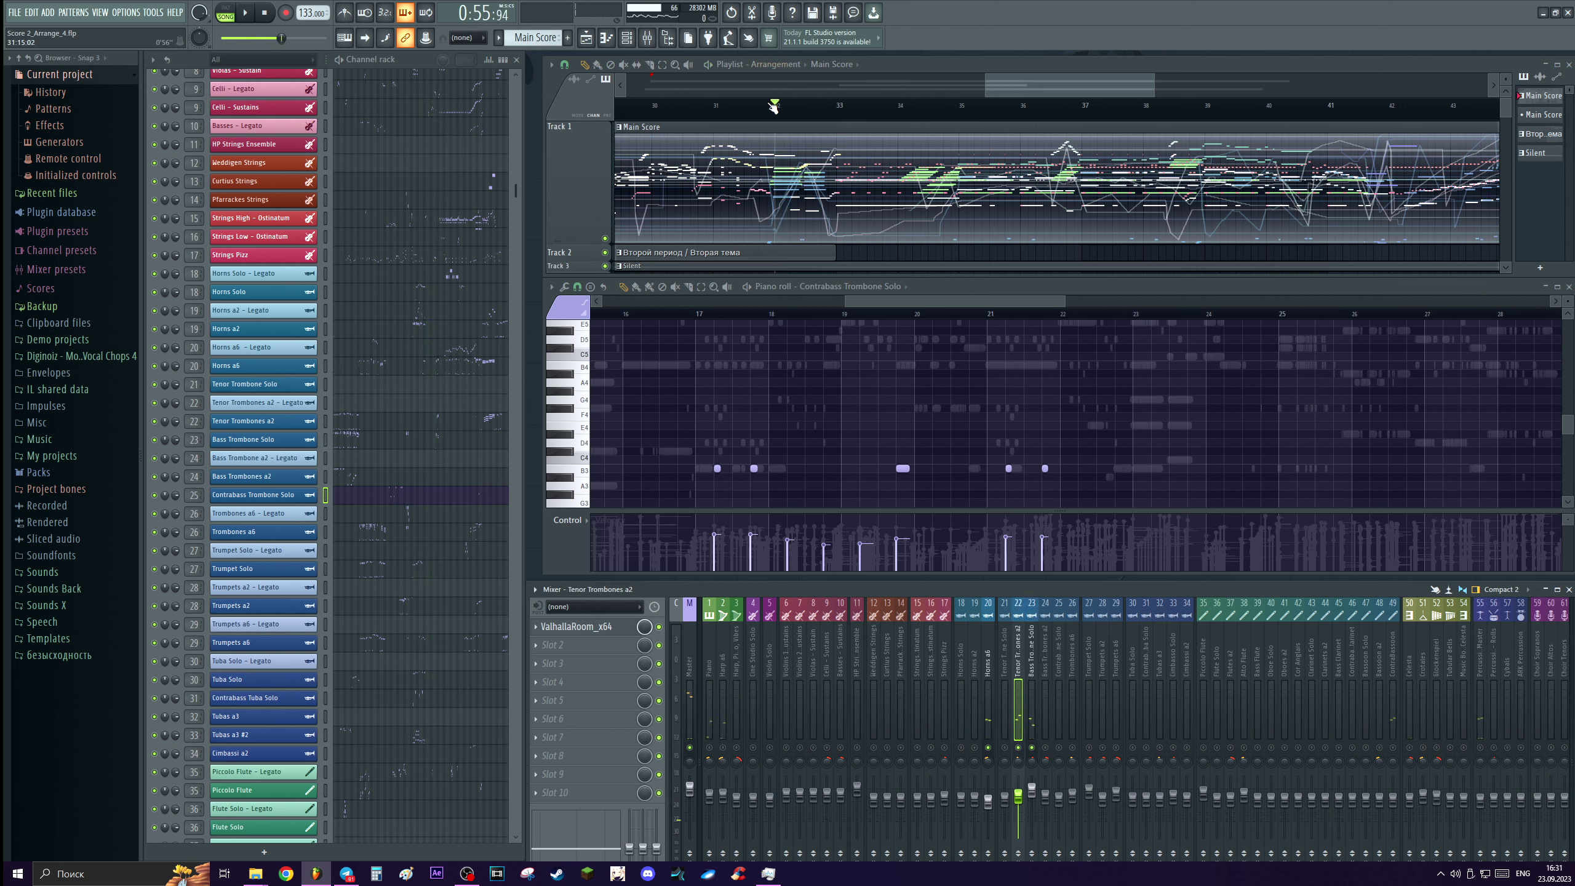
Examine the bar 32 notes of Horns a6, Tenor Trombones a2 and Bass Trombone Solo one after another in the piano roll.
{"action": "scroll", "coordinate": [769, 106], "scroll_direction": "up", "scroll_amount": 3}
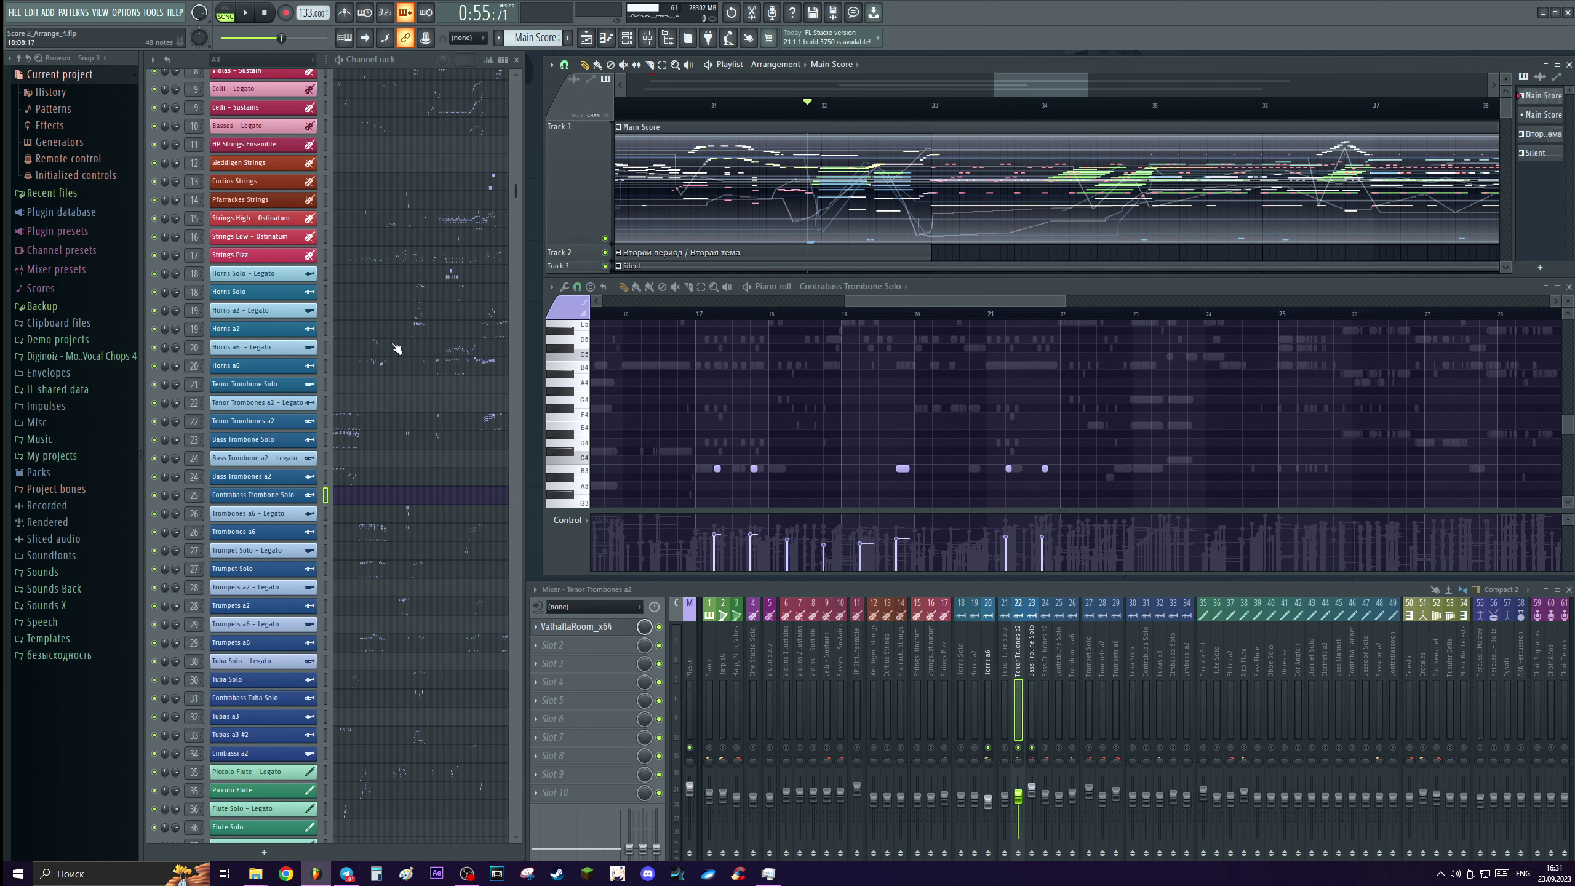
{"action": "left_click", "coordinate": [375, 362]}
{"action": "scroll", "coordinate": [1013, 415], "scroll_direction": "up", "scroll_amount": 4}
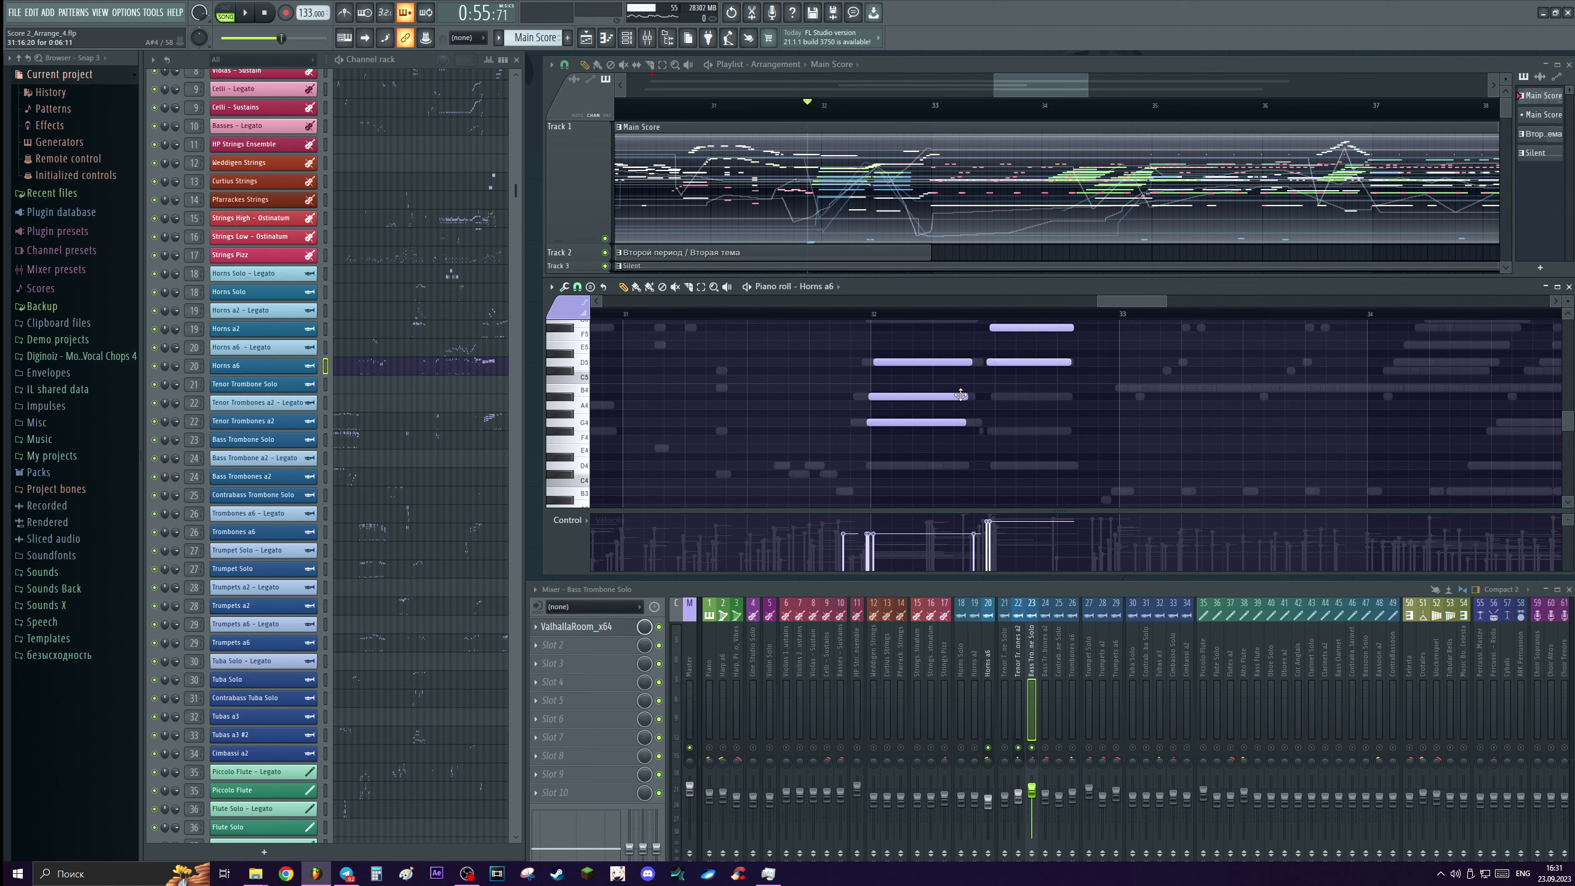
{"action": "scroll", "coordinate": [1041, 376], "scroll_direction": "up", "scroll_amount": 1}
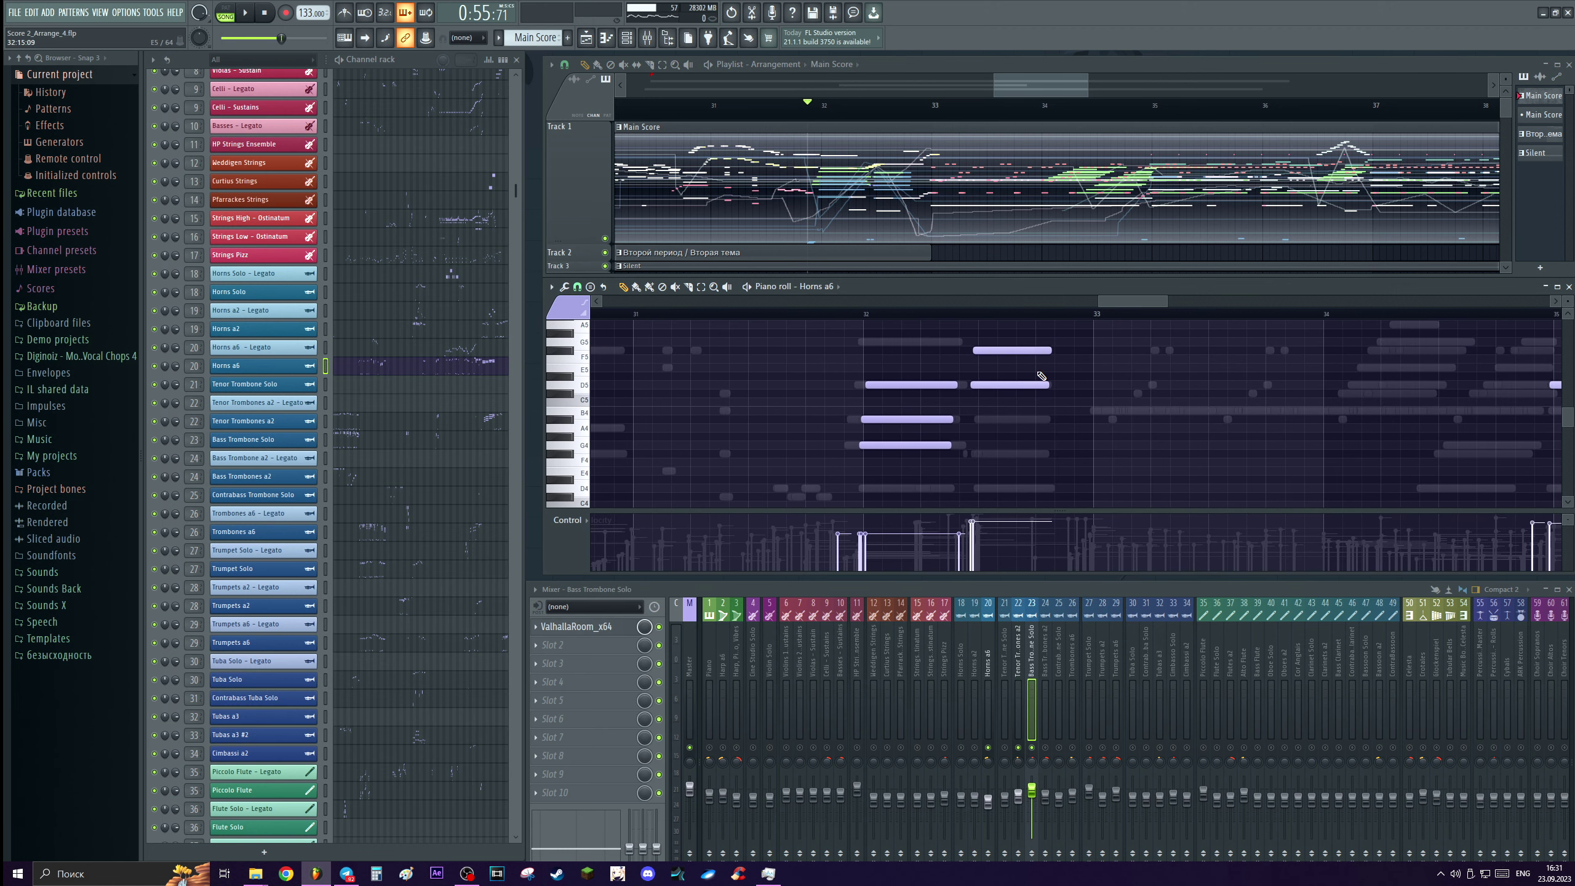
{"action": "left_click", "coordinate": [358, 429]}
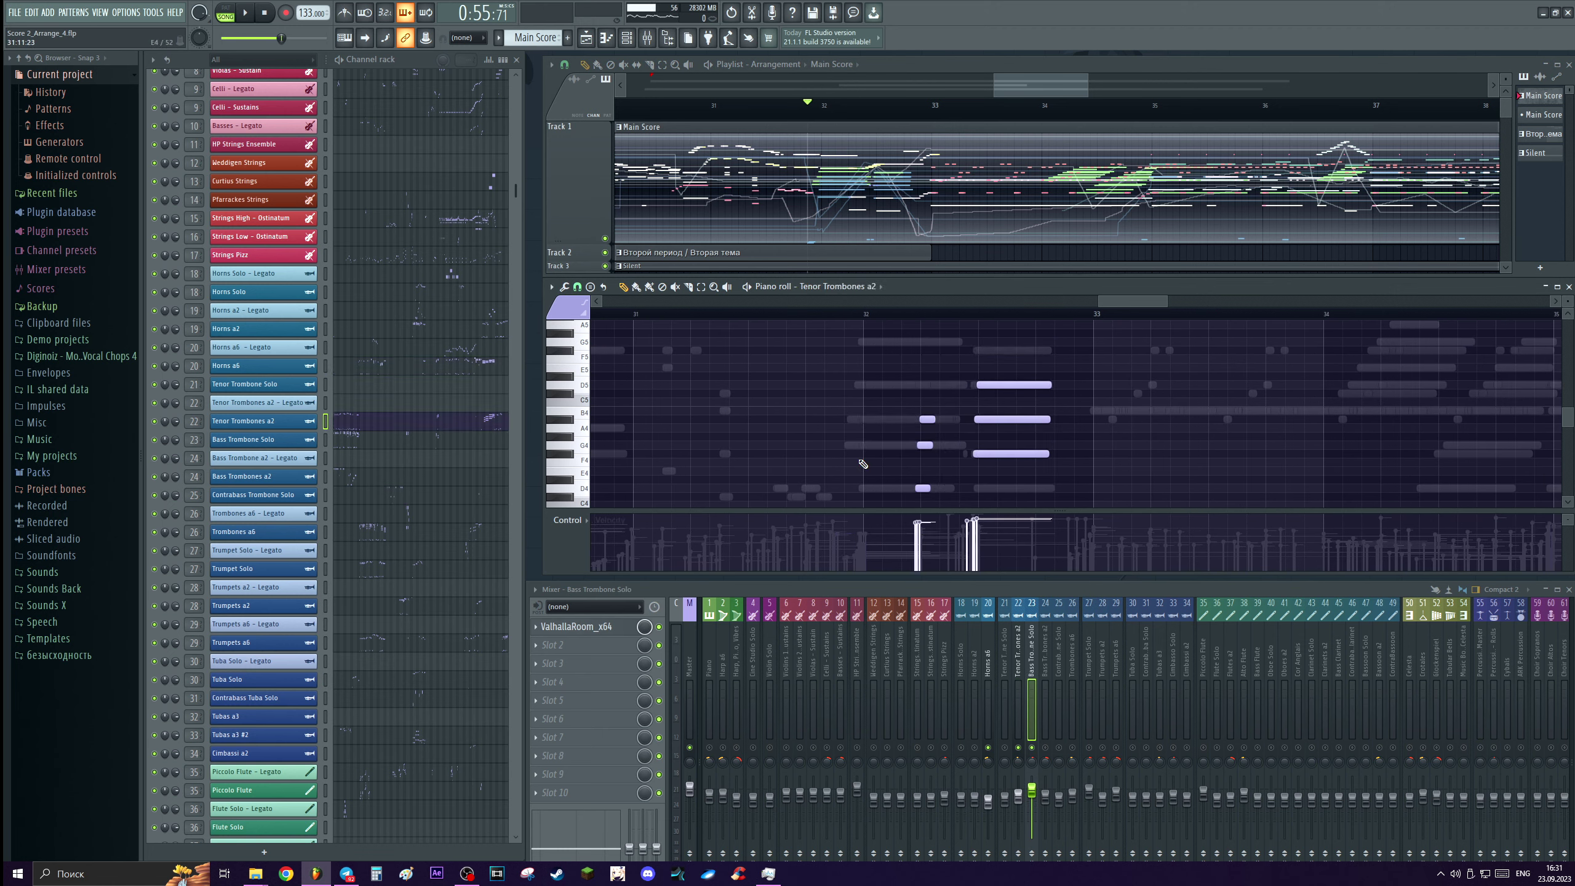
{"action": "scroll", "coordinate": [889, 426], "scroll_direction": "down", "scroll_amount": 1}
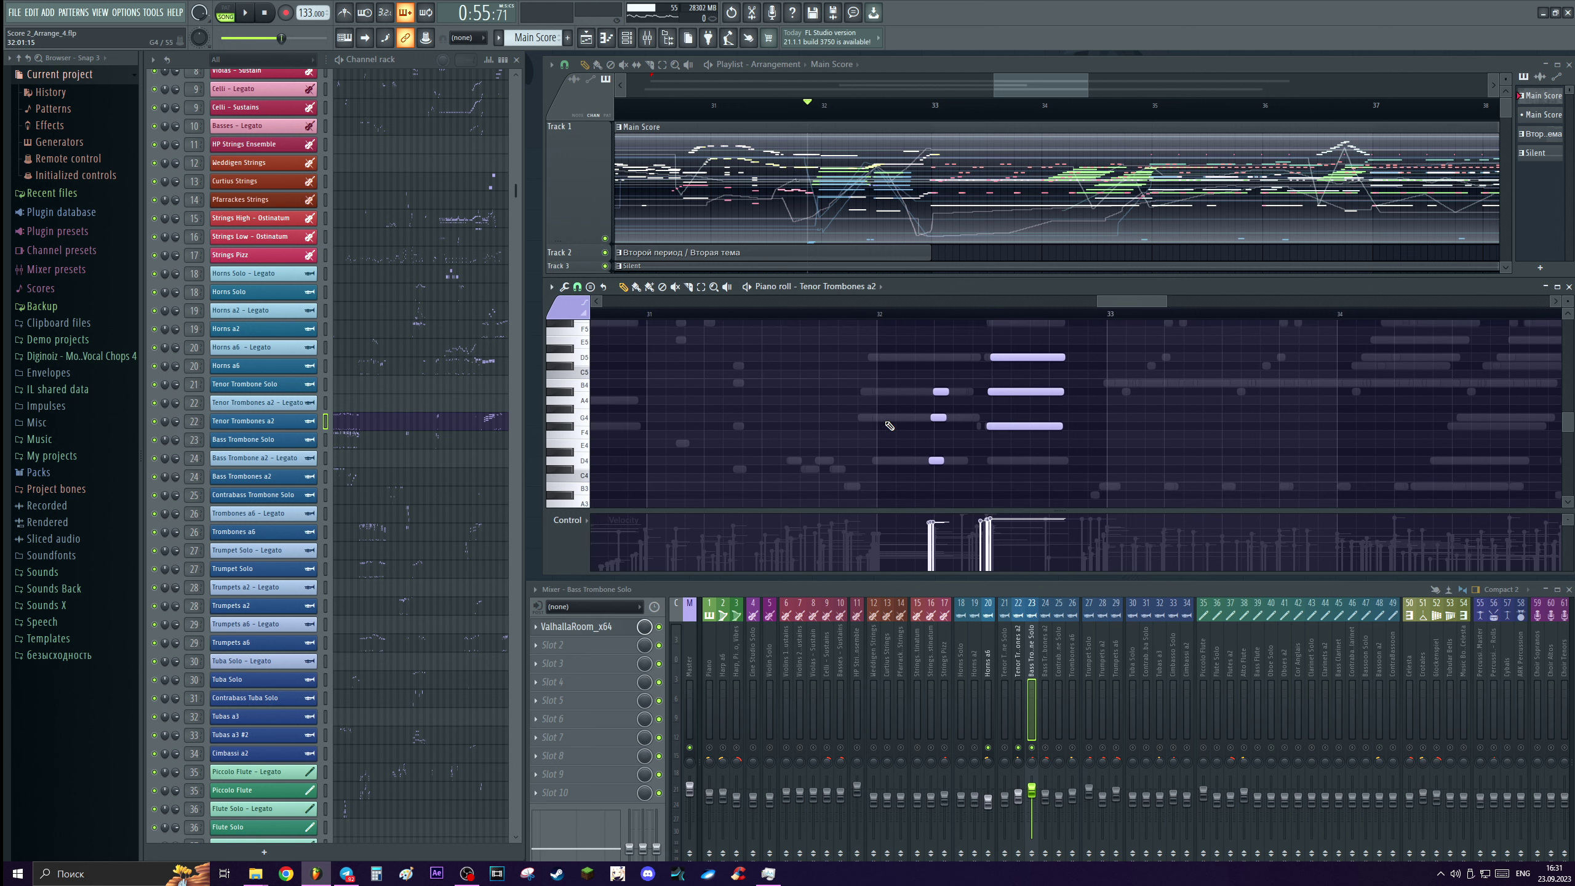
{"action": "left_click", "coordinate": [360, 444]}
Solo Bass Trombone Solo alone, play it from 0:55:94 and look closer at its notes in bar 32.
{"action": "key", "text": "space"}
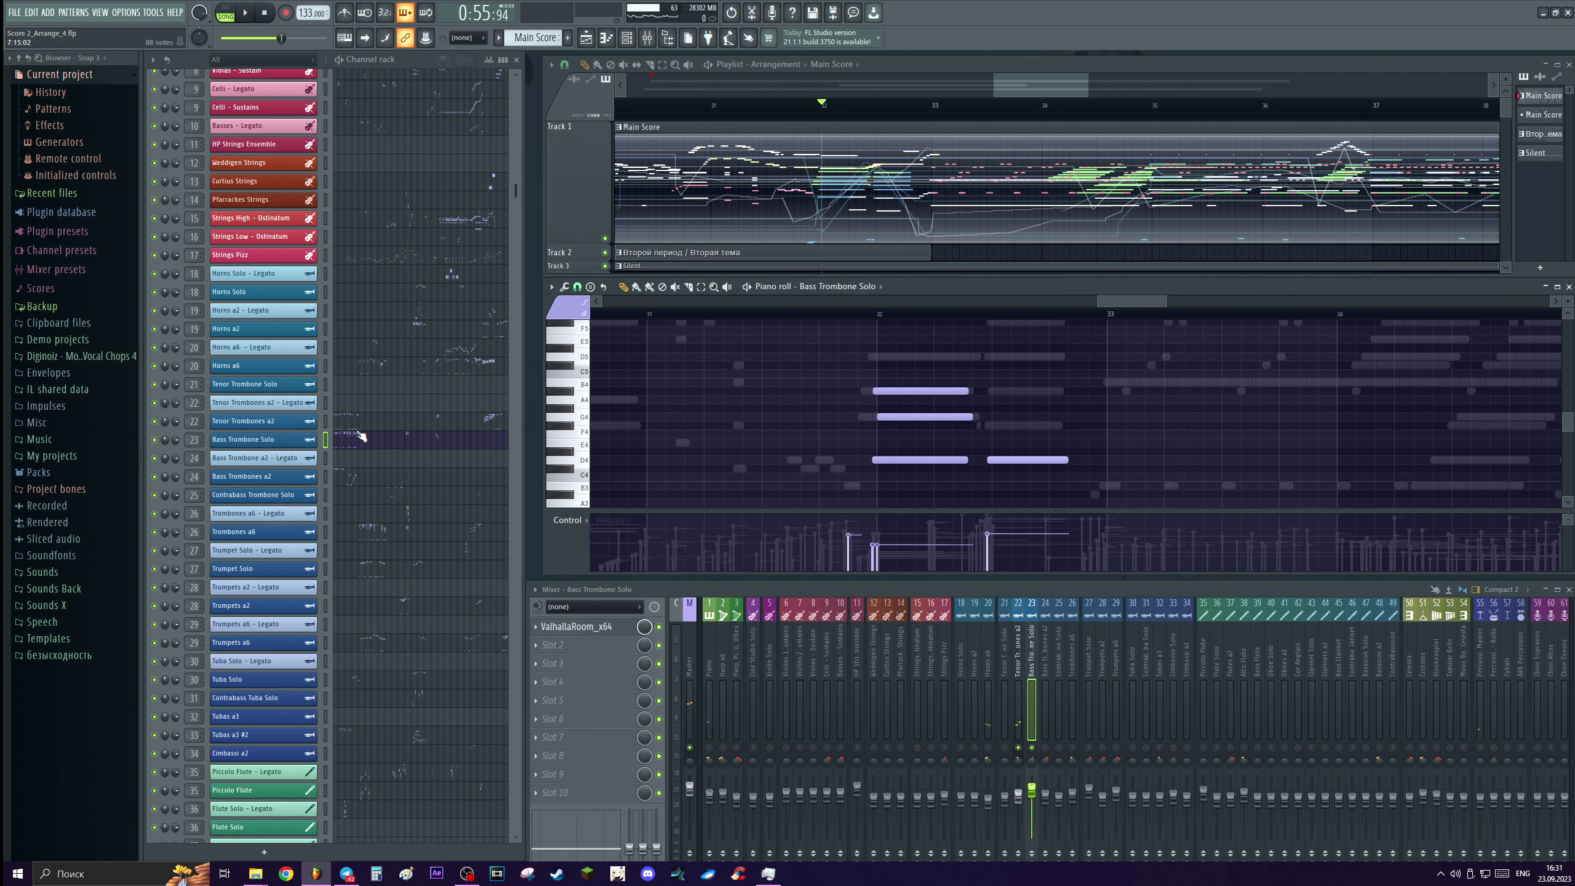
{"action": "left_click", "coordinate": [878, 313]}
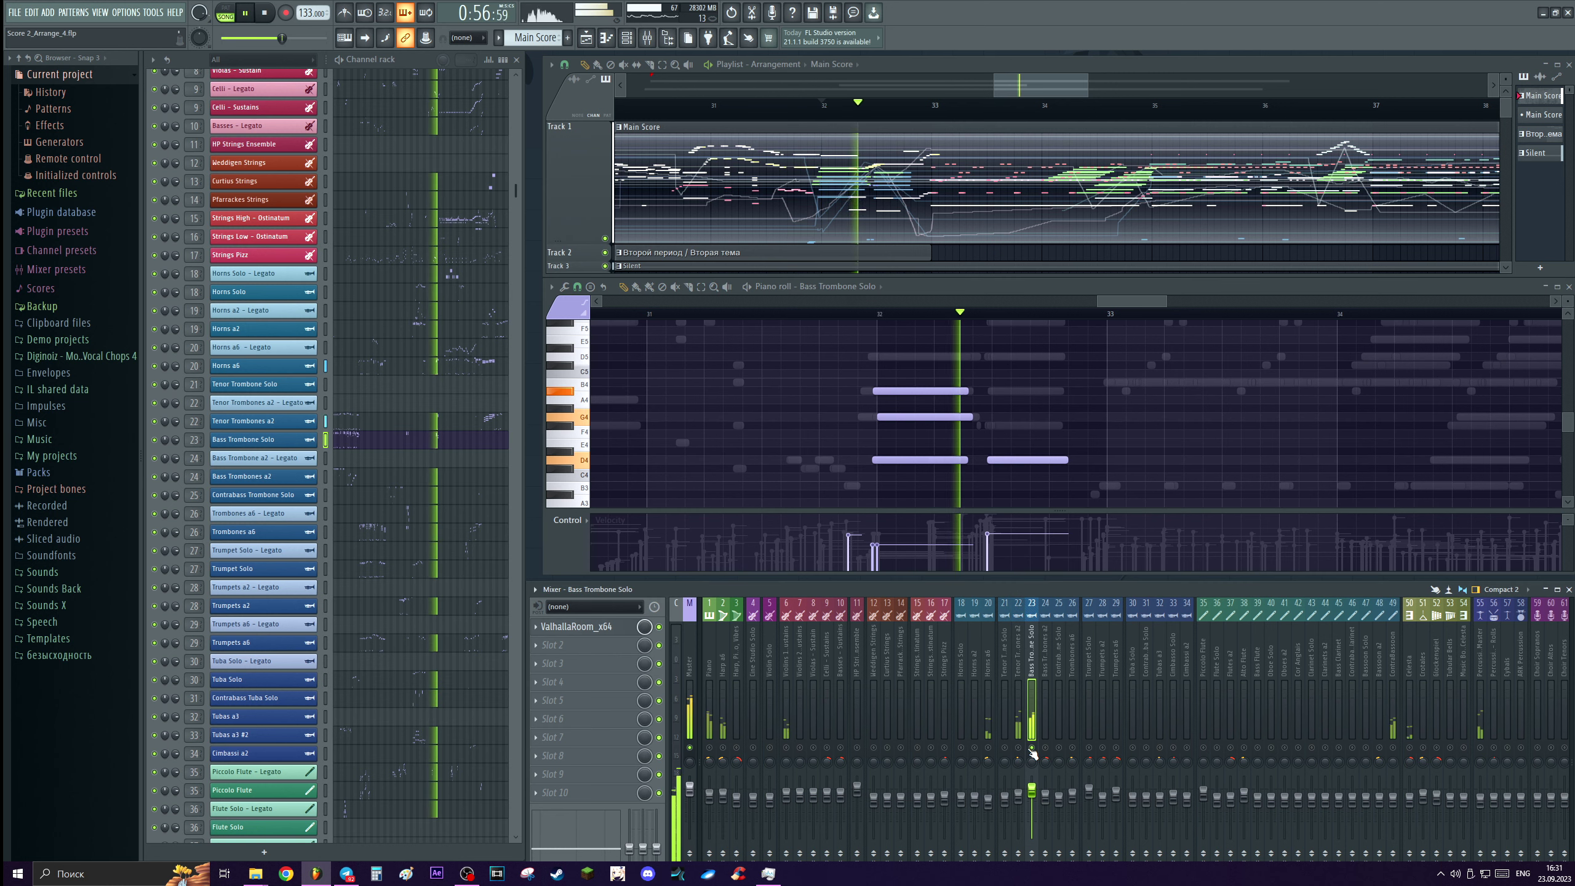
{"action": "mouse_move", "coordinate": [1021, 448]}
{"action": "left_mouse_down"}
{"action": "mouse_move", "coordinate": [1005, 355]}
{"action": "mouse_move", "coordinate": [1012, 479]}
{"action": "mouse_move", "coordinate": [999, 375]}
{"action": "mouse_move", "coordinate": [1011, 422]}
{"action": "left_mouse_up"}
{"action": "scroll", "coordinate": [1012, 424], "scroll_direction": "up", "scroll_amount": 2}
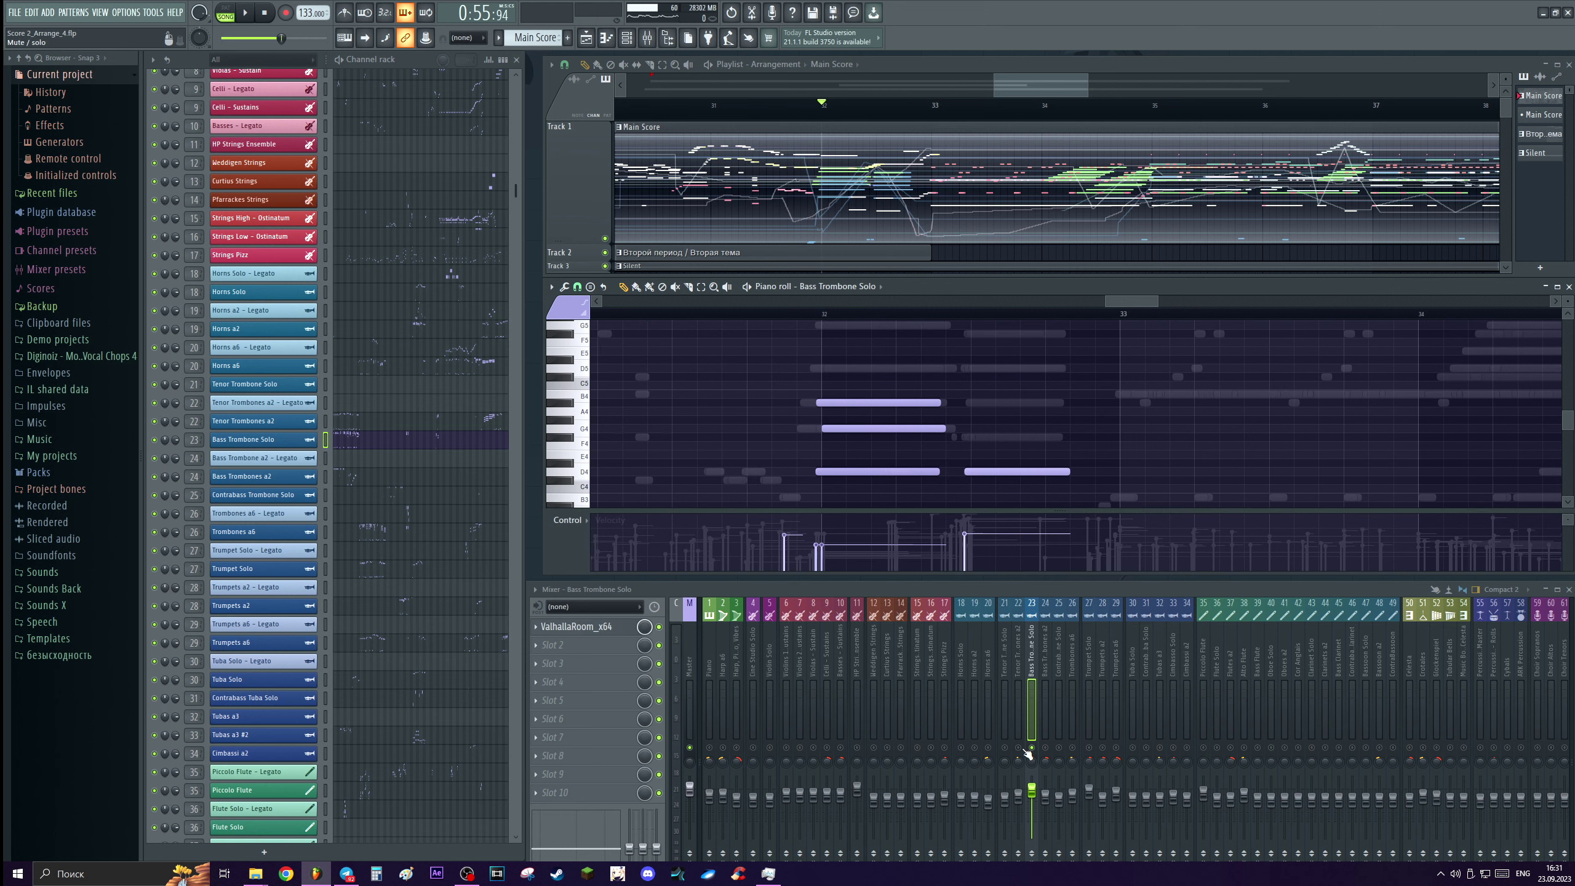
Solo Tenor Trombones a2 alone and play it through bar 32 with its notes open in the piano roll.
{"action": "left_click", "coordinate": [392, 422]}
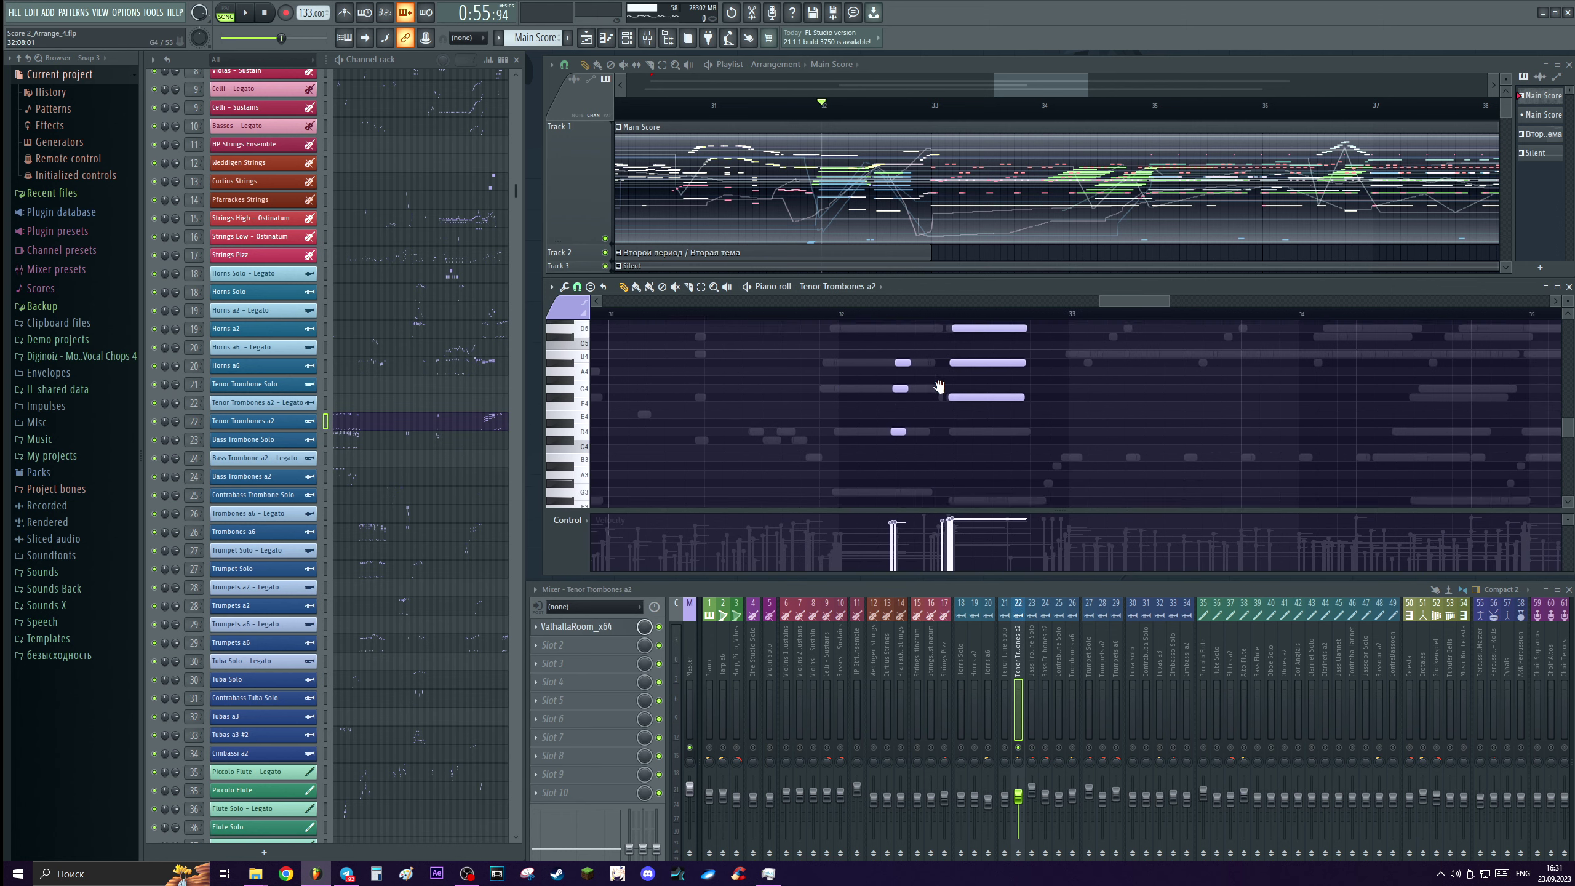
{"action": "key", "text": "space"}
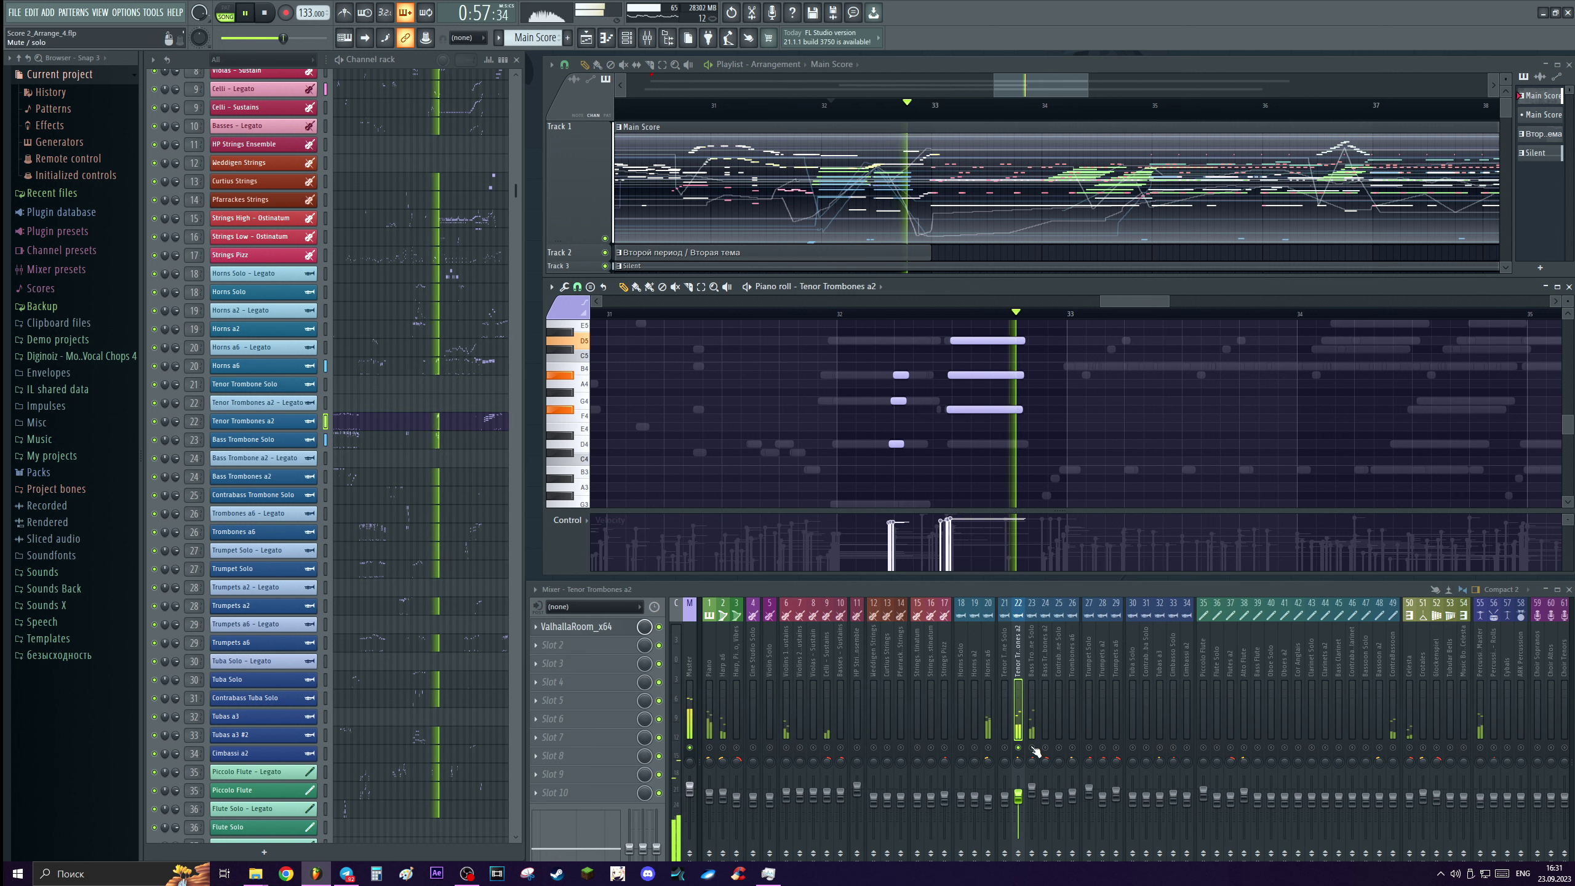
{"action": "key", "text": "space"}
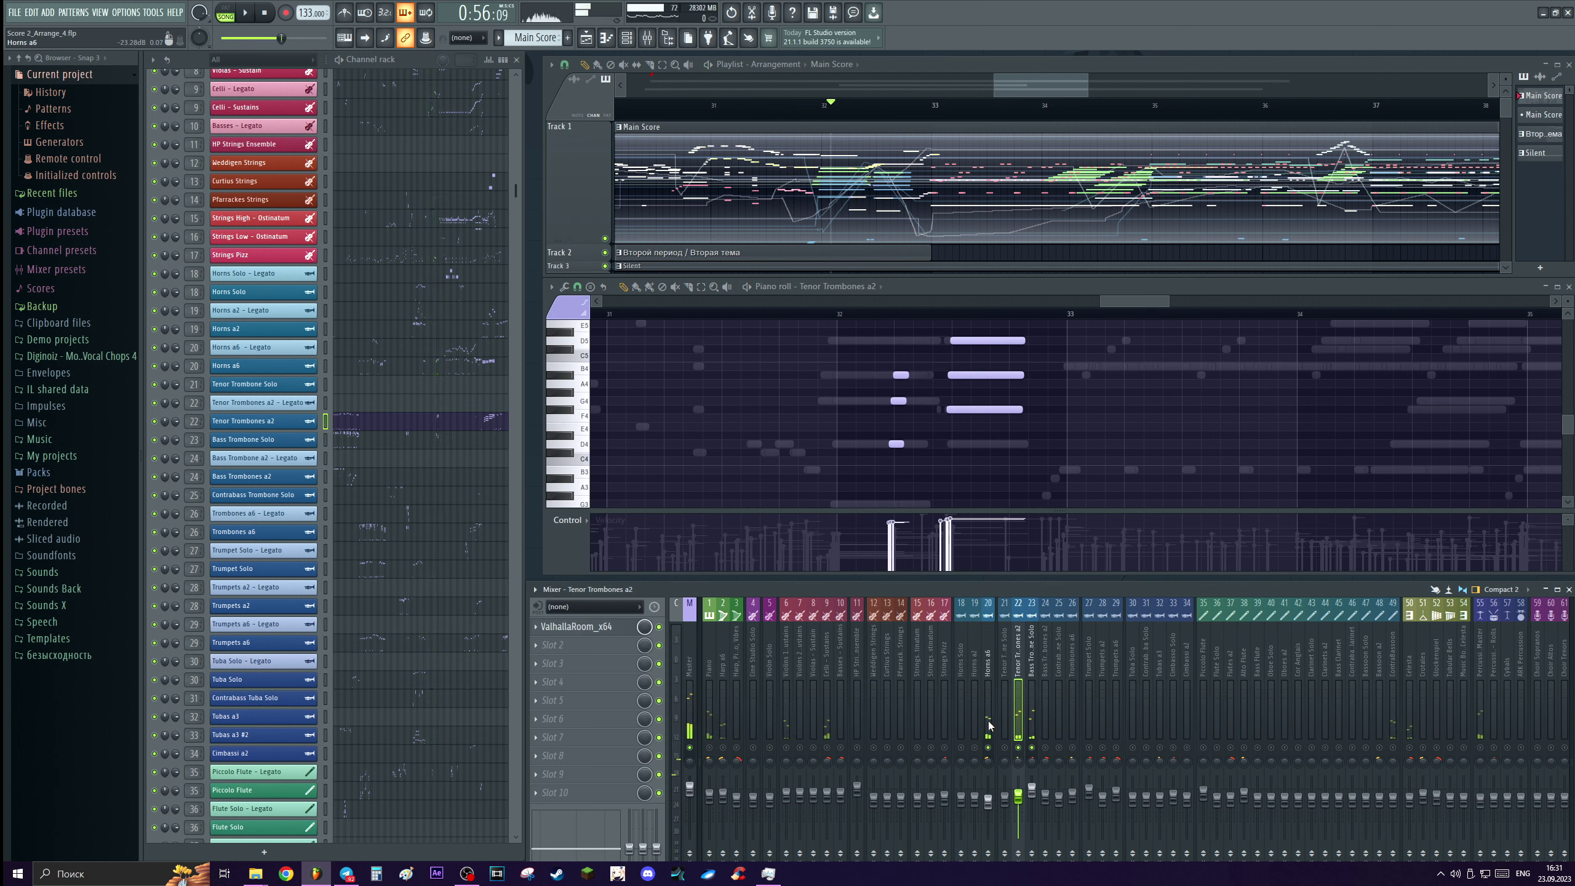
Play Horns a6 together with both soloed trombones from 0:55:63 and compare the Horns a6 and Bass Trombone Solo notes around bar 32.
{"action": "key", "text": "space"}
{"action": "left_click", "coordinate": [366, 366]}
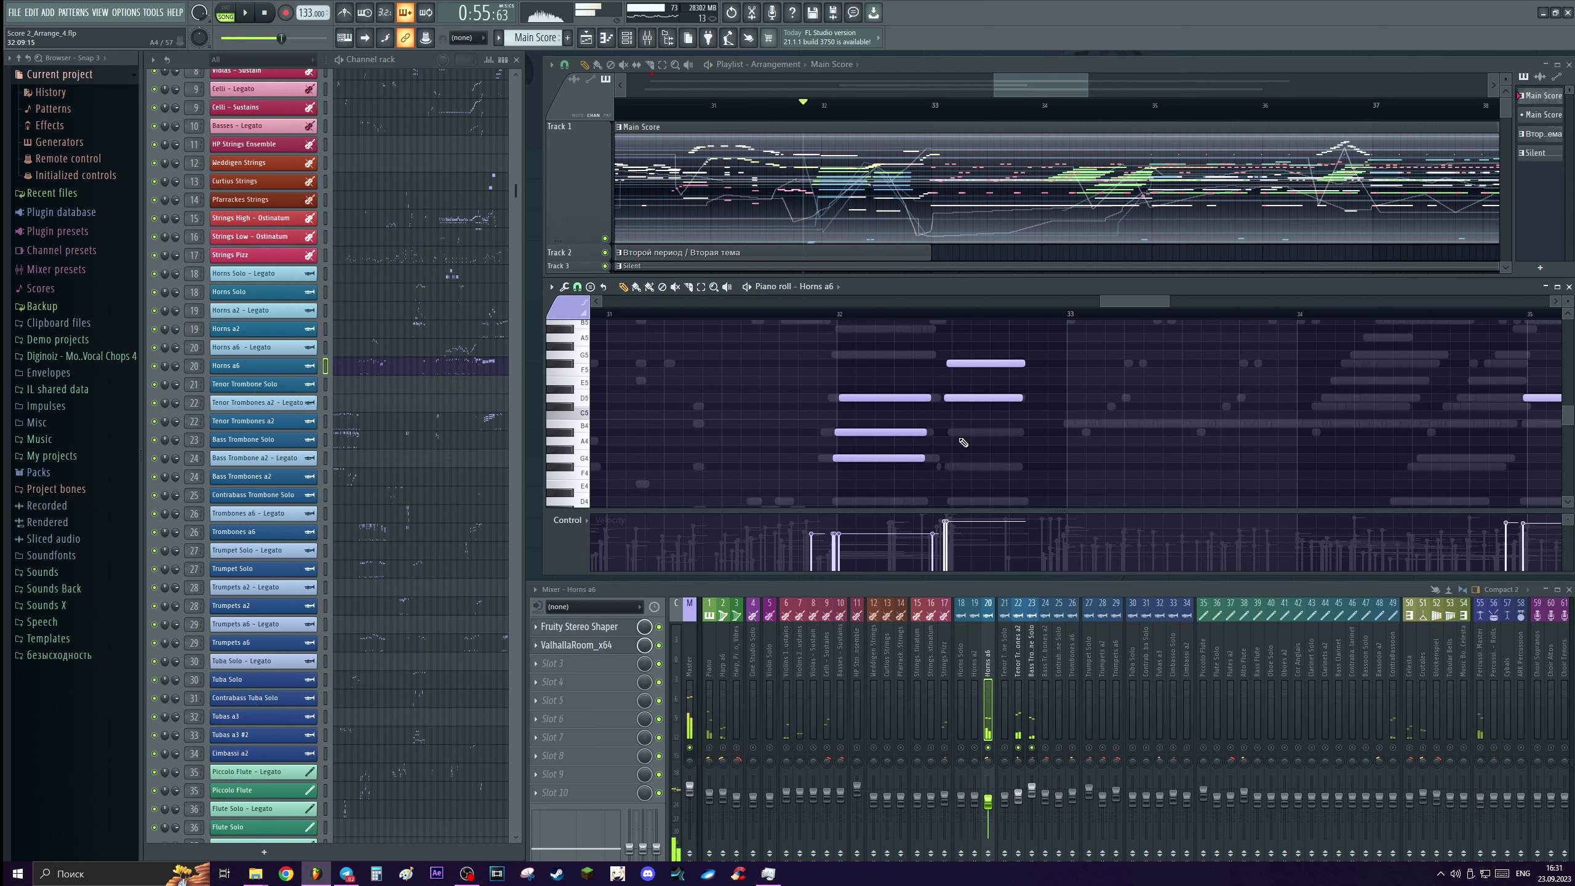
{"action": "key", "text": "space"}
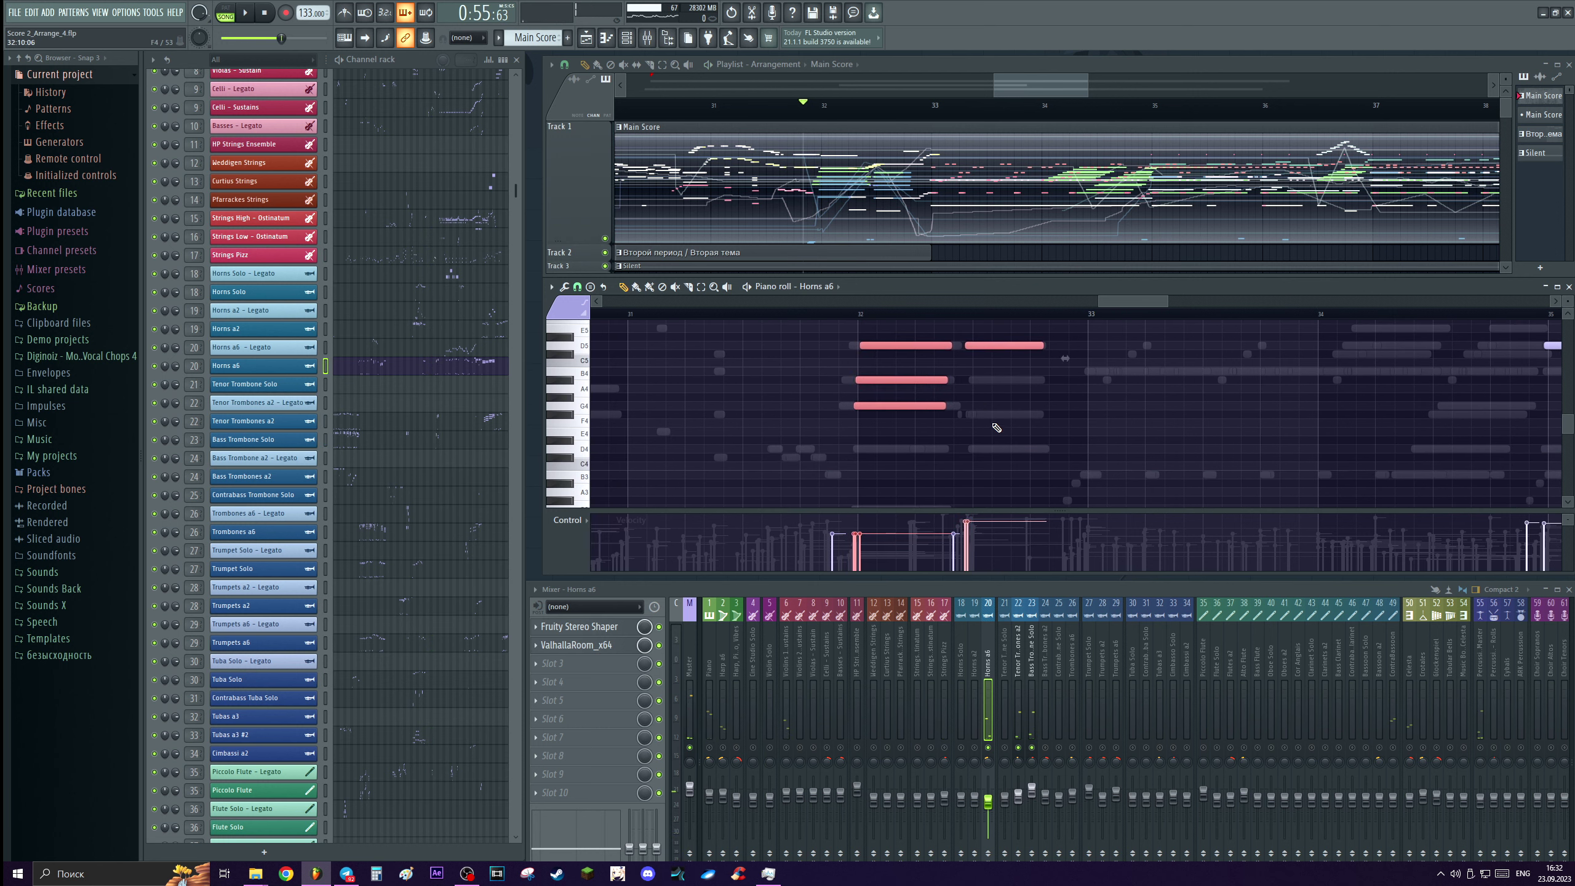
{"action": "double_click", "coordinate": [974, 412]}
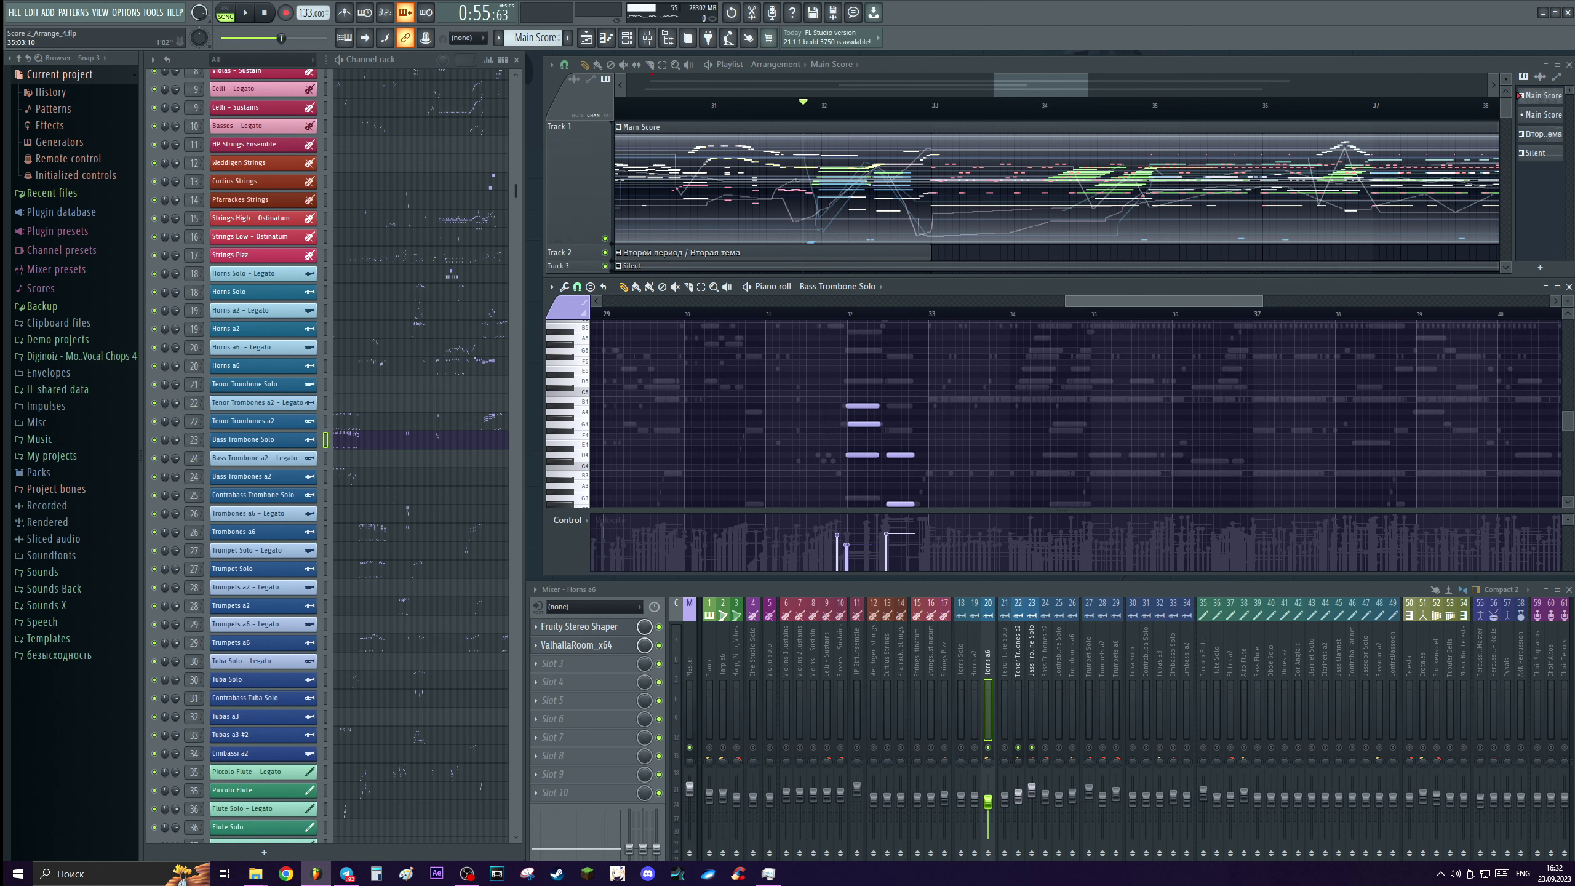
{"action": "scroll", "coordinate": [1107, 315], "scroll_direction": "up", "scroll_amount": 4}
{"action": "scroll", "coordinate": [957, 329], "scroll_direction": "down", "scroll_amount": 1}
Restore all tracks and play the full score past bar 33 into bar 35.
{"action": "key", "text": "space"}
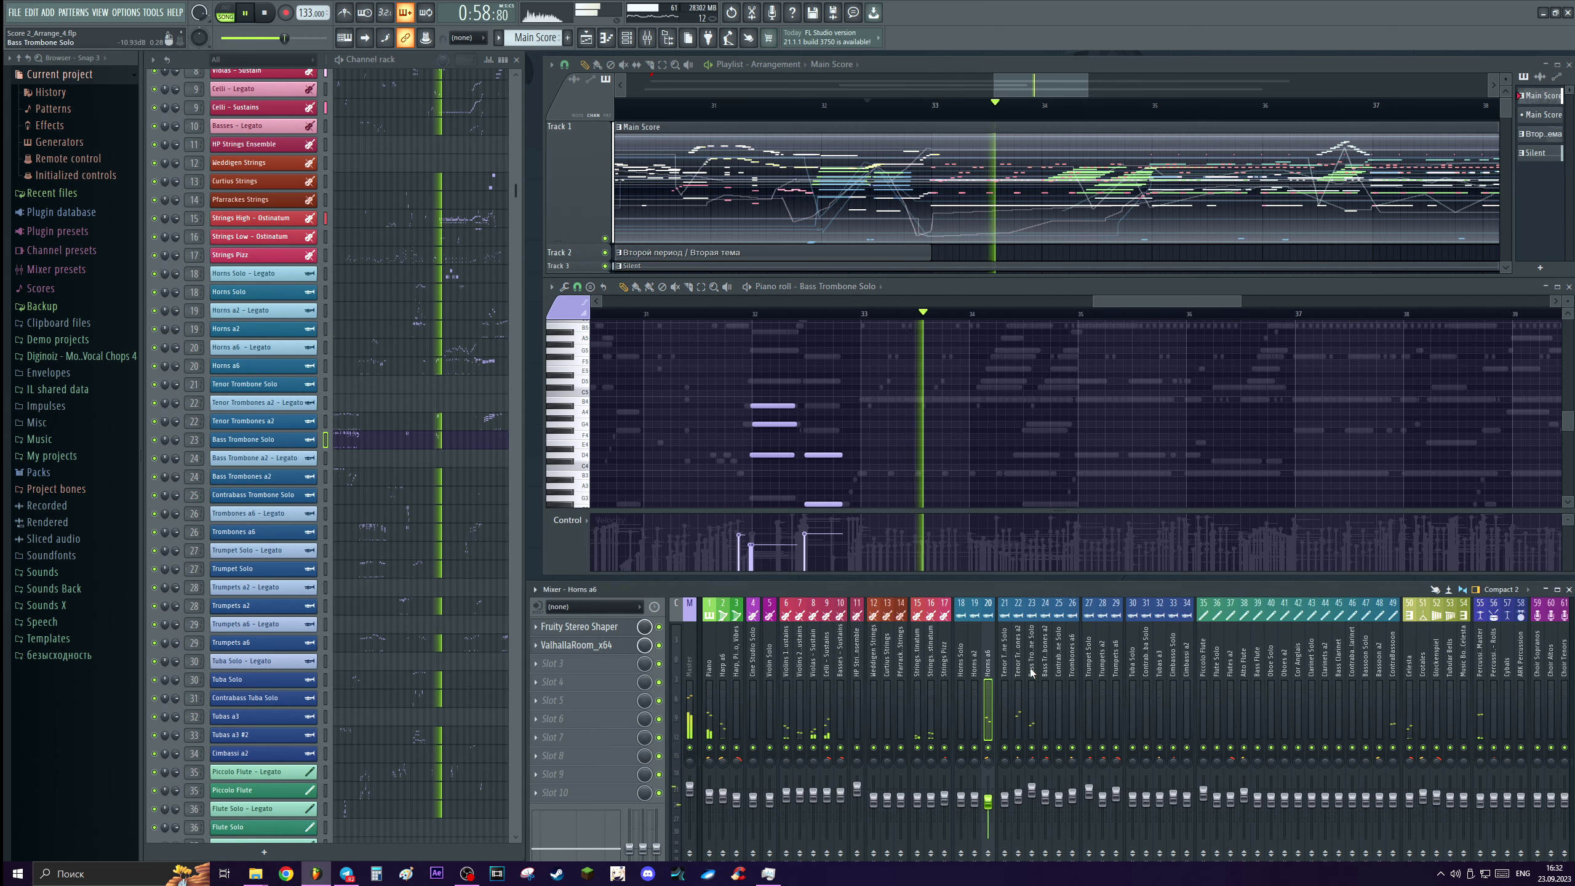
{"action": "scroll", "coordinate": [968, 387], "scroll_direction": "down", "scroll_amount": 2}
{"action": "scroll", "coordinate": [967, 388], "scroll_direction": "down", "scroll_amount": 2}
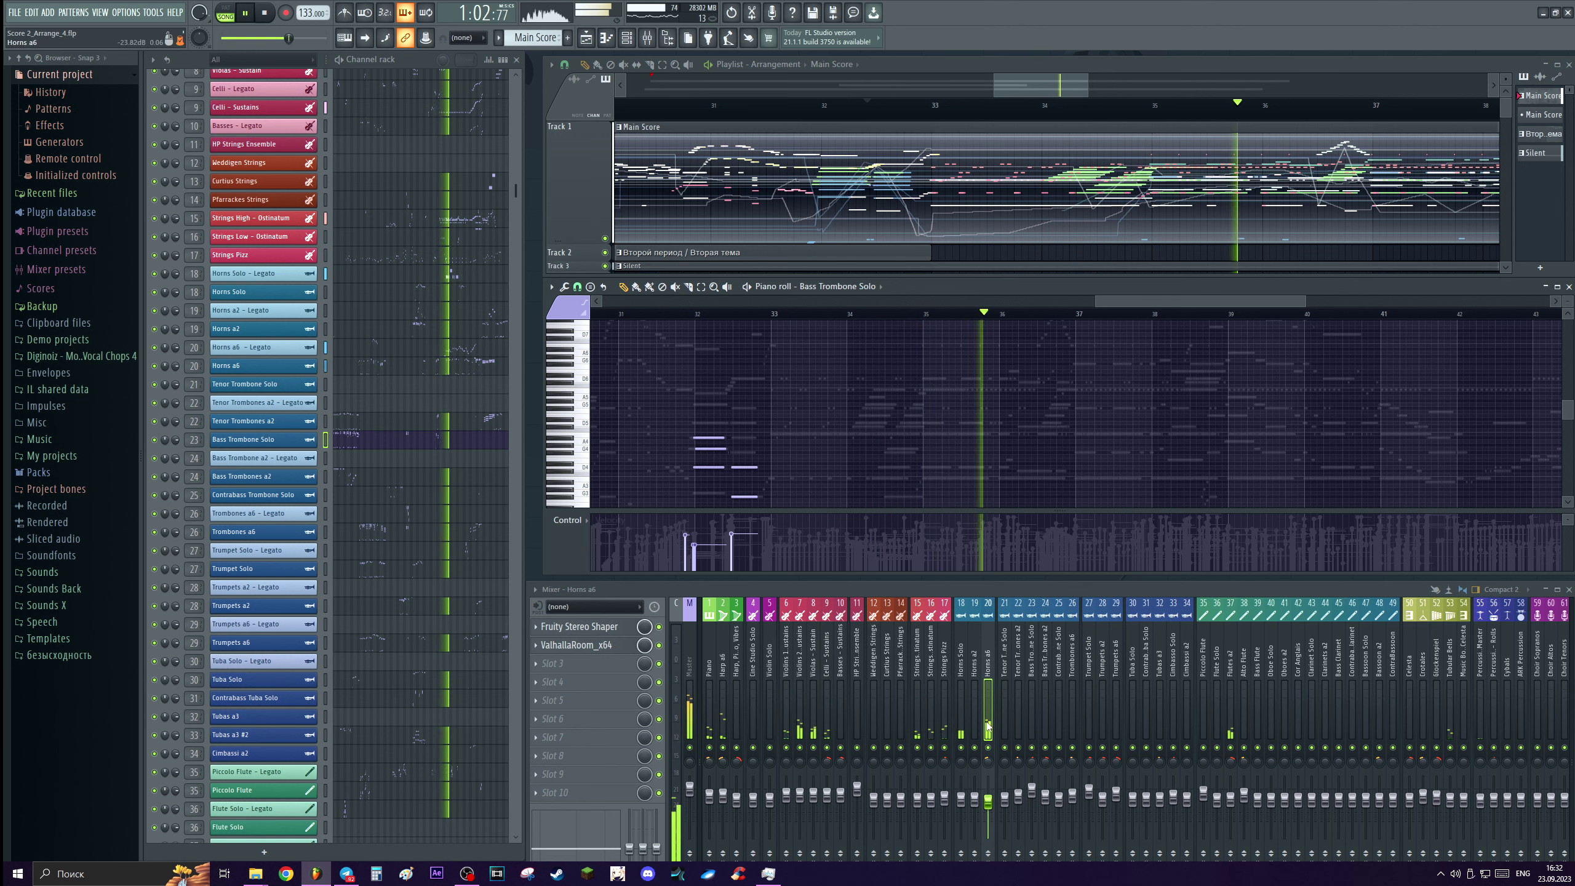
{"action": "key", "text": "space"}
Restart playback of the full score from 1:01:35 at bar 35.
{"action": "left_click", "coordinate": [850, 314]}
{"action": "scroll", "coordinate": [850, 314], "scroll_direction": "down", "scroll_amount": 5}
{"action": "scroll", "coordinate": [718, 114], "scroll_direction": "up", "scroll_amount": 5}
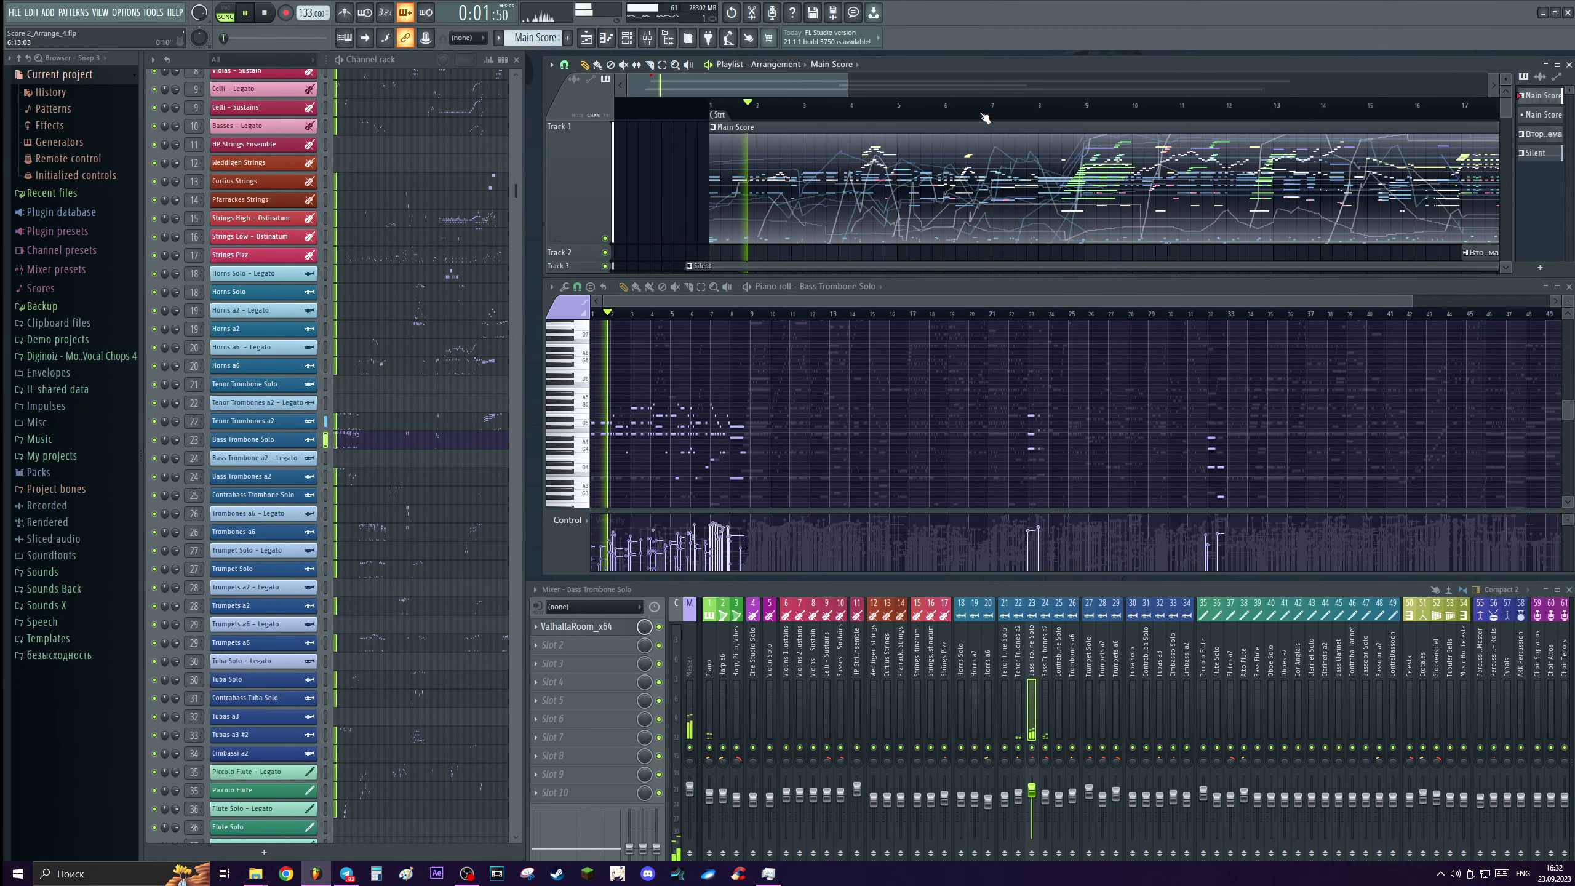
{"action": "scroll", "coordinate": [985, 118], "scroll_direction": "down", "scroll_amount": 5}
{"action": "key", "text": "space"}
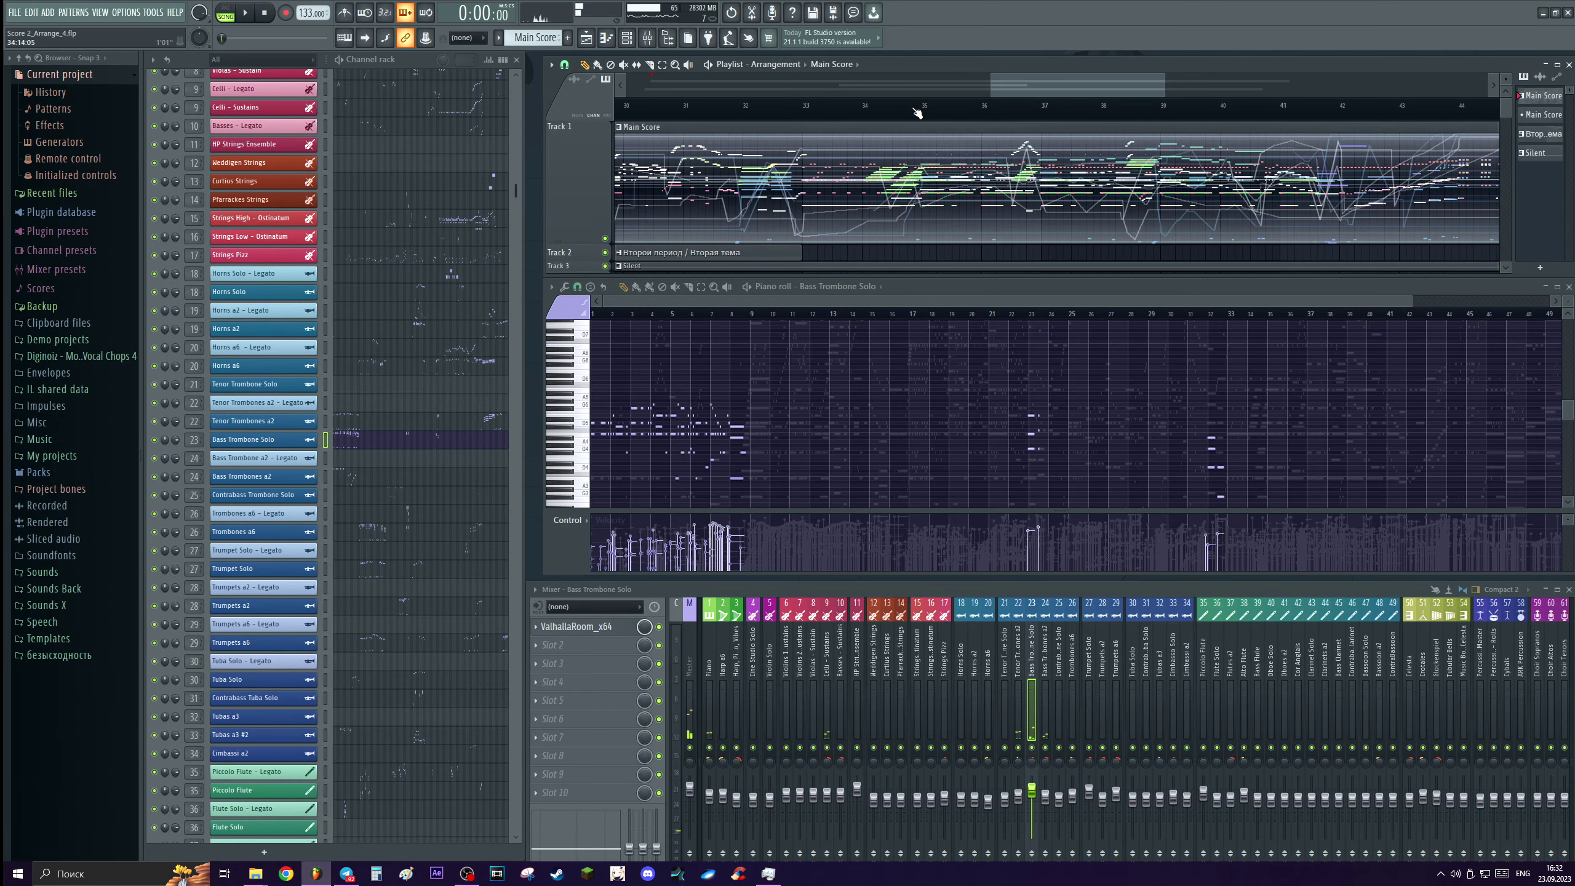
{"action": "scroll", "coordinate": [924, 112], "scroll_direction": "down", "scroll_amount": 2}
{"action": "key", "text": "space"}
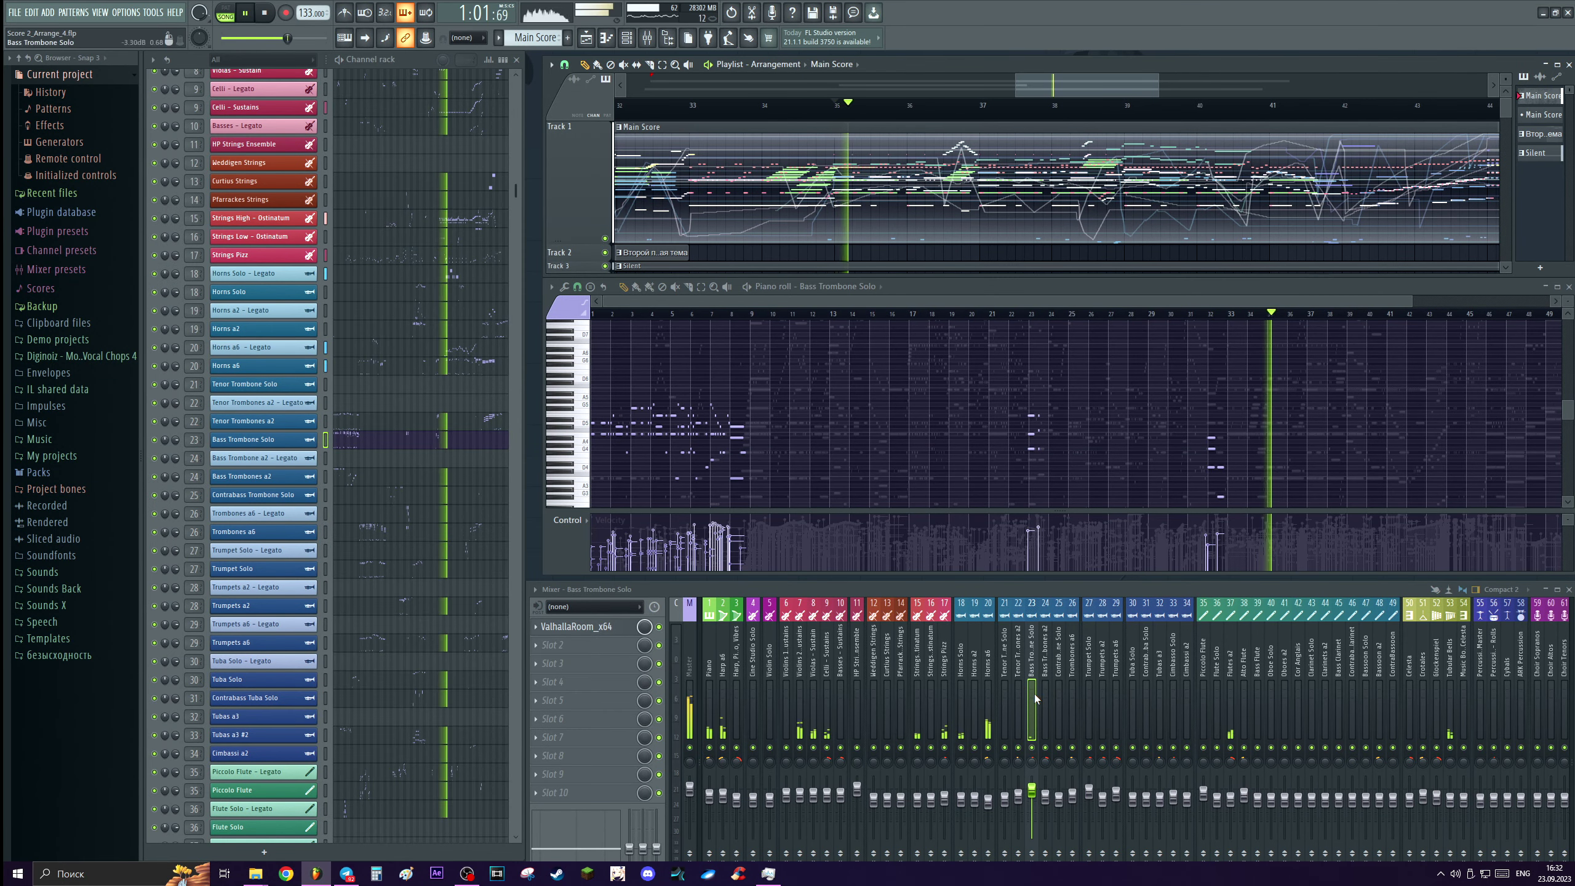
Solo Horns Solo with Horns a6, and play Horns a6 alone from 1:01:35, checking its instrument.
{"action": "left_click", "coordinate": [988, 713]}
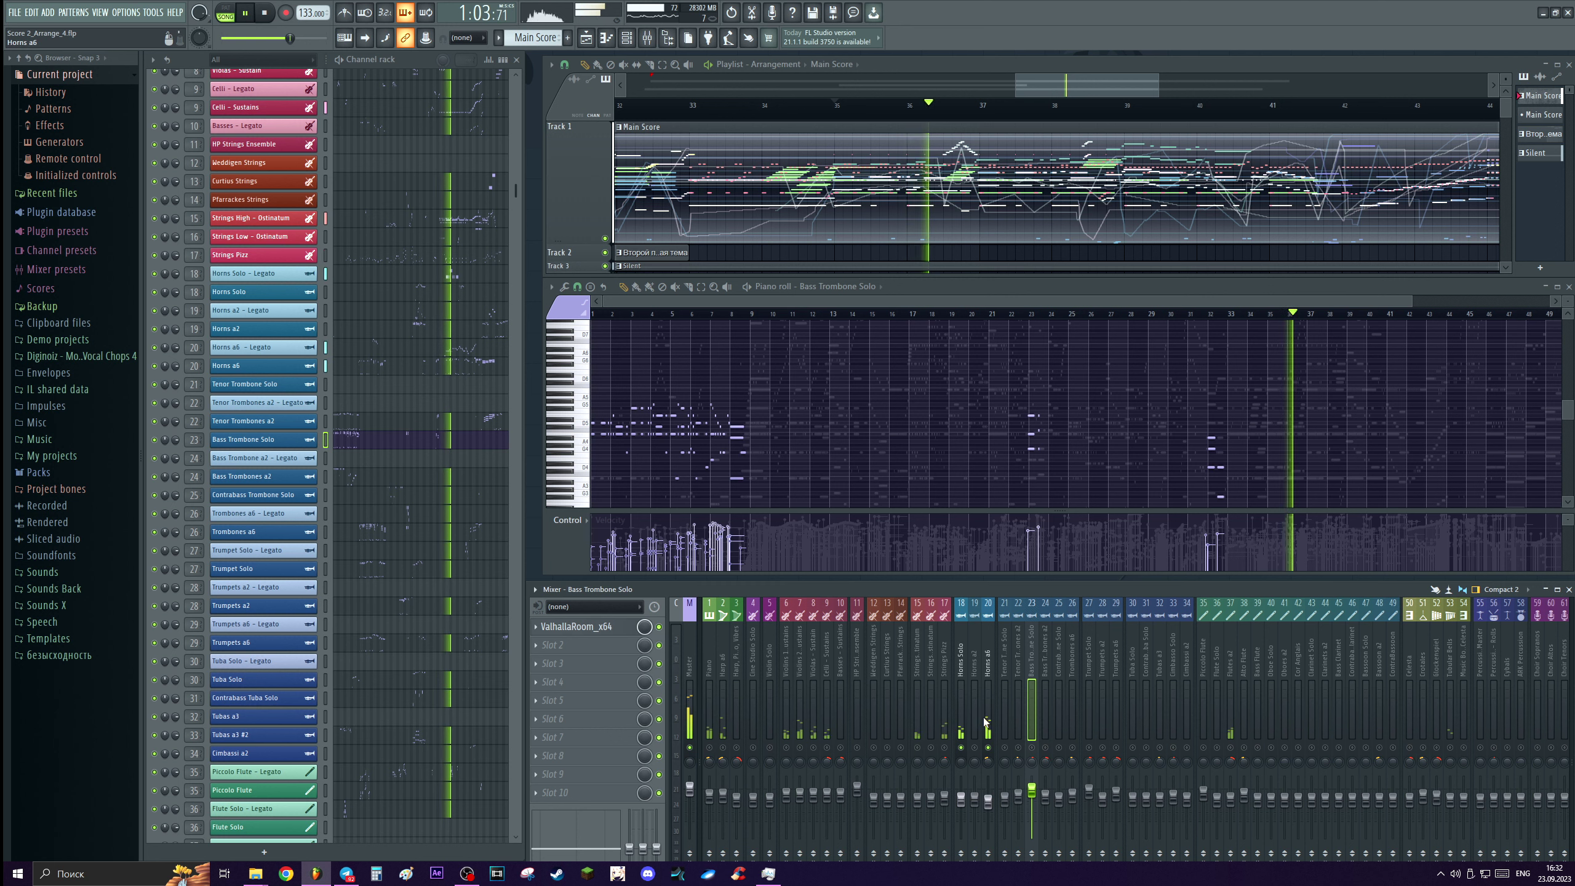
{"action": "key", "text": "space"}
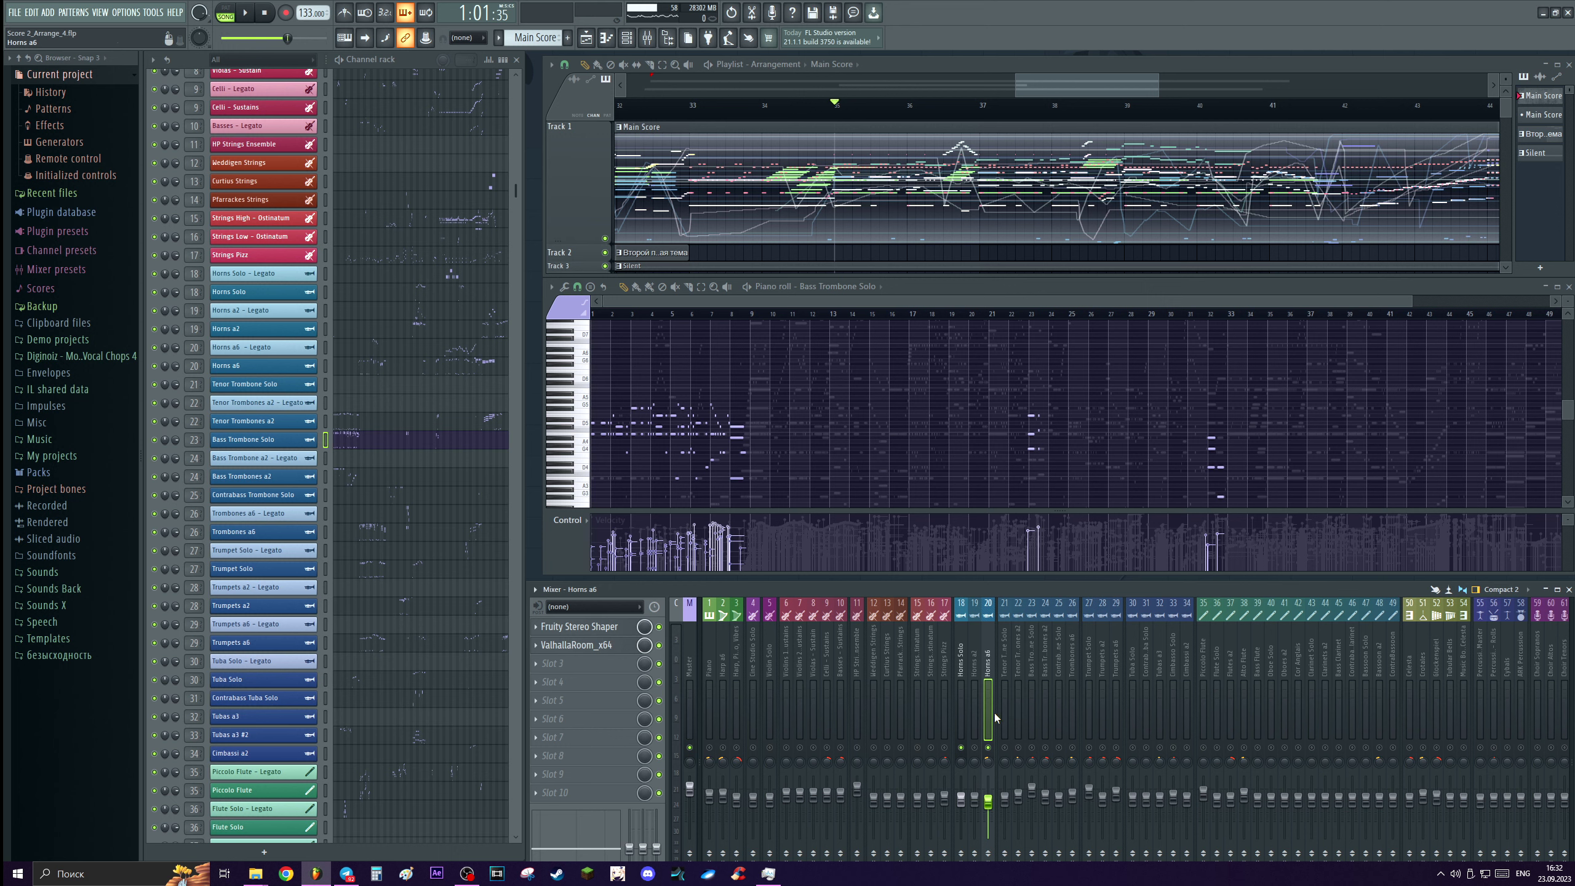
{"action": "key", "text": "space"}
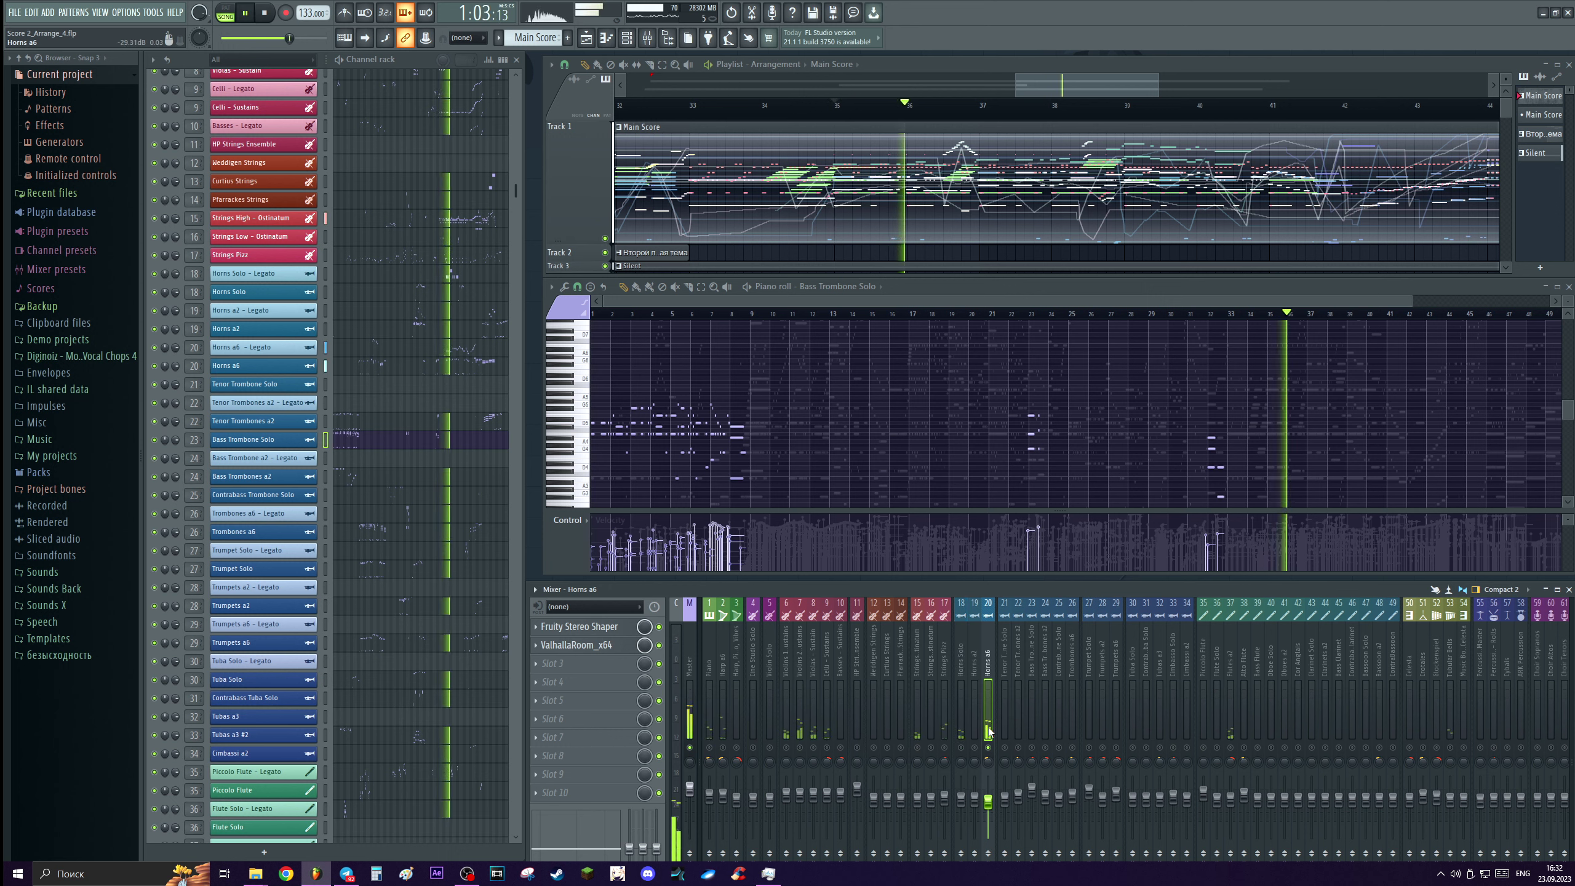
{"action": "key", "text": "space"}
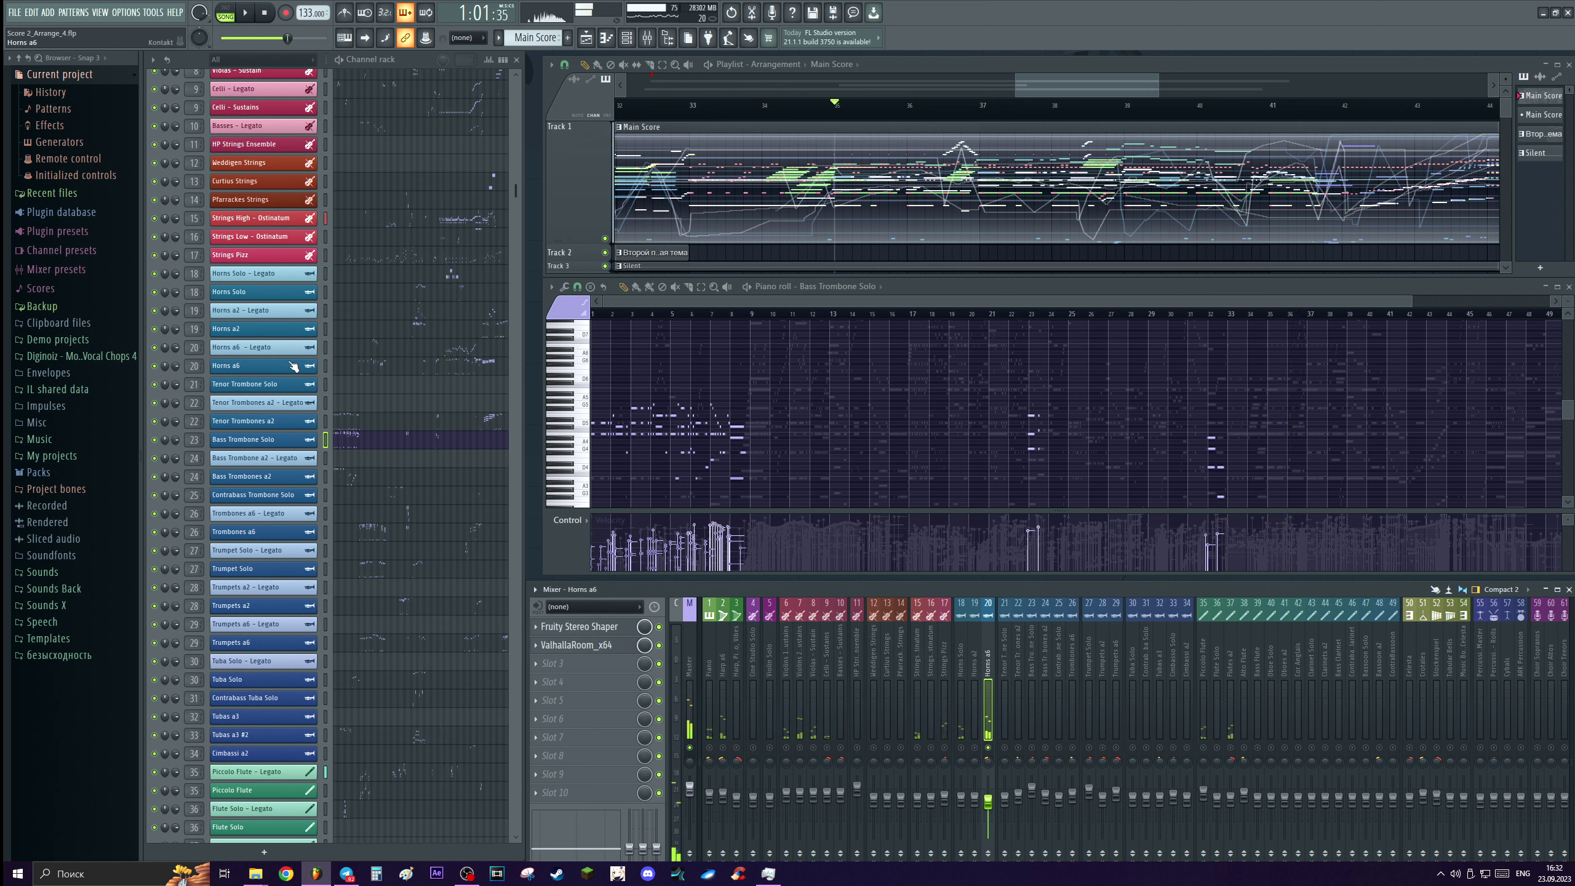
{"action": "left_click", "coordinate": [281, 368]}
{"action": "left_click", "coordinate": [281, 367]}
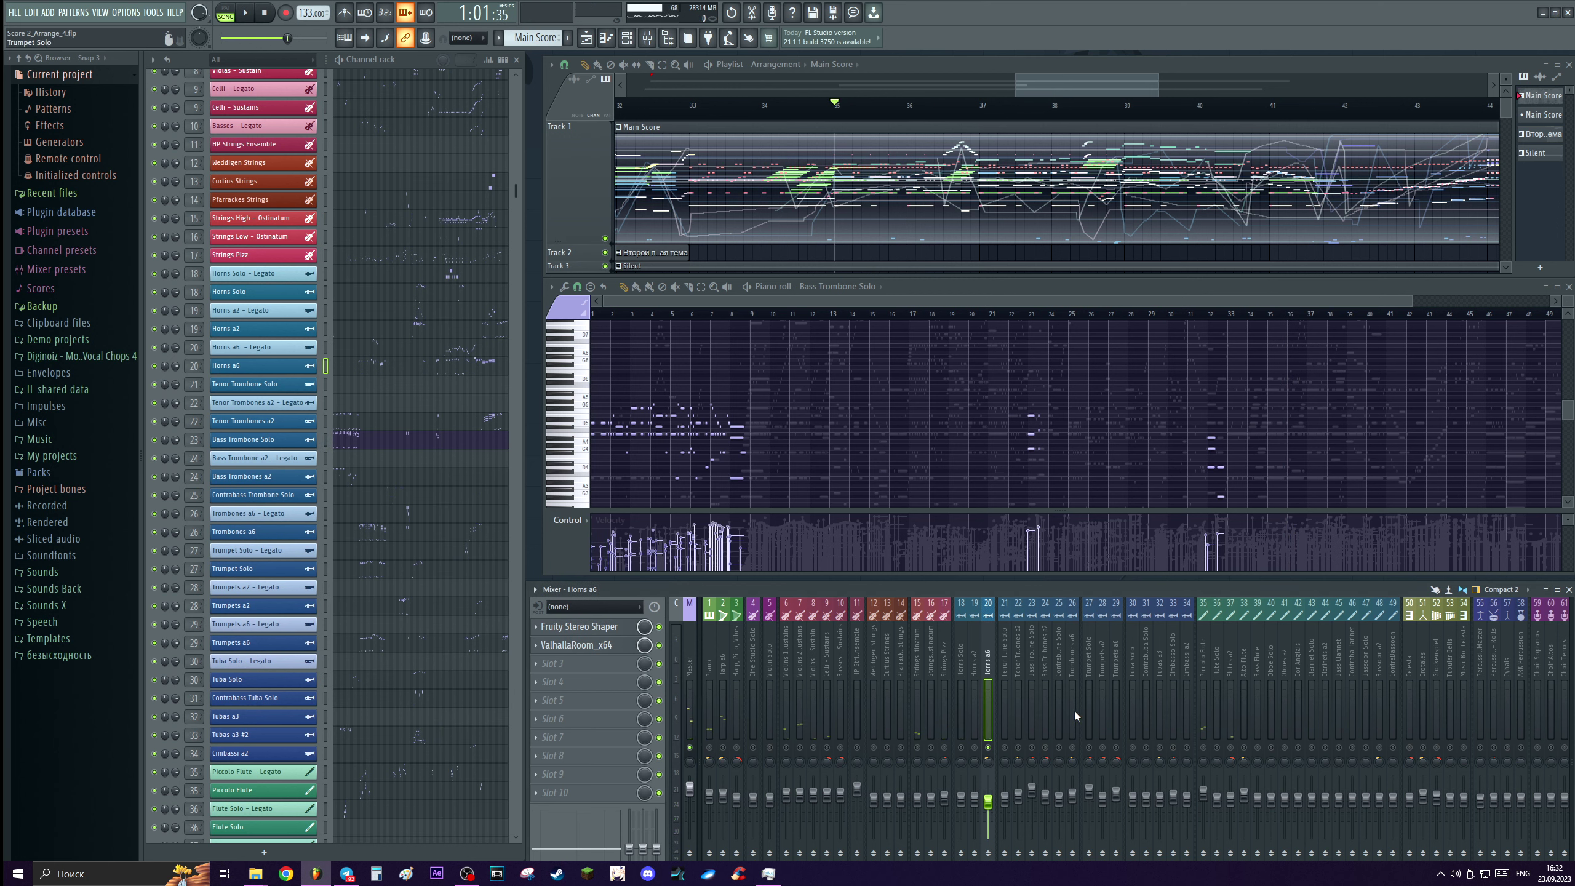
Solo Flutes a2 with Piccolo Flute and play the flute parts from 1:01:35.
{"action": "key", "text": "space"}
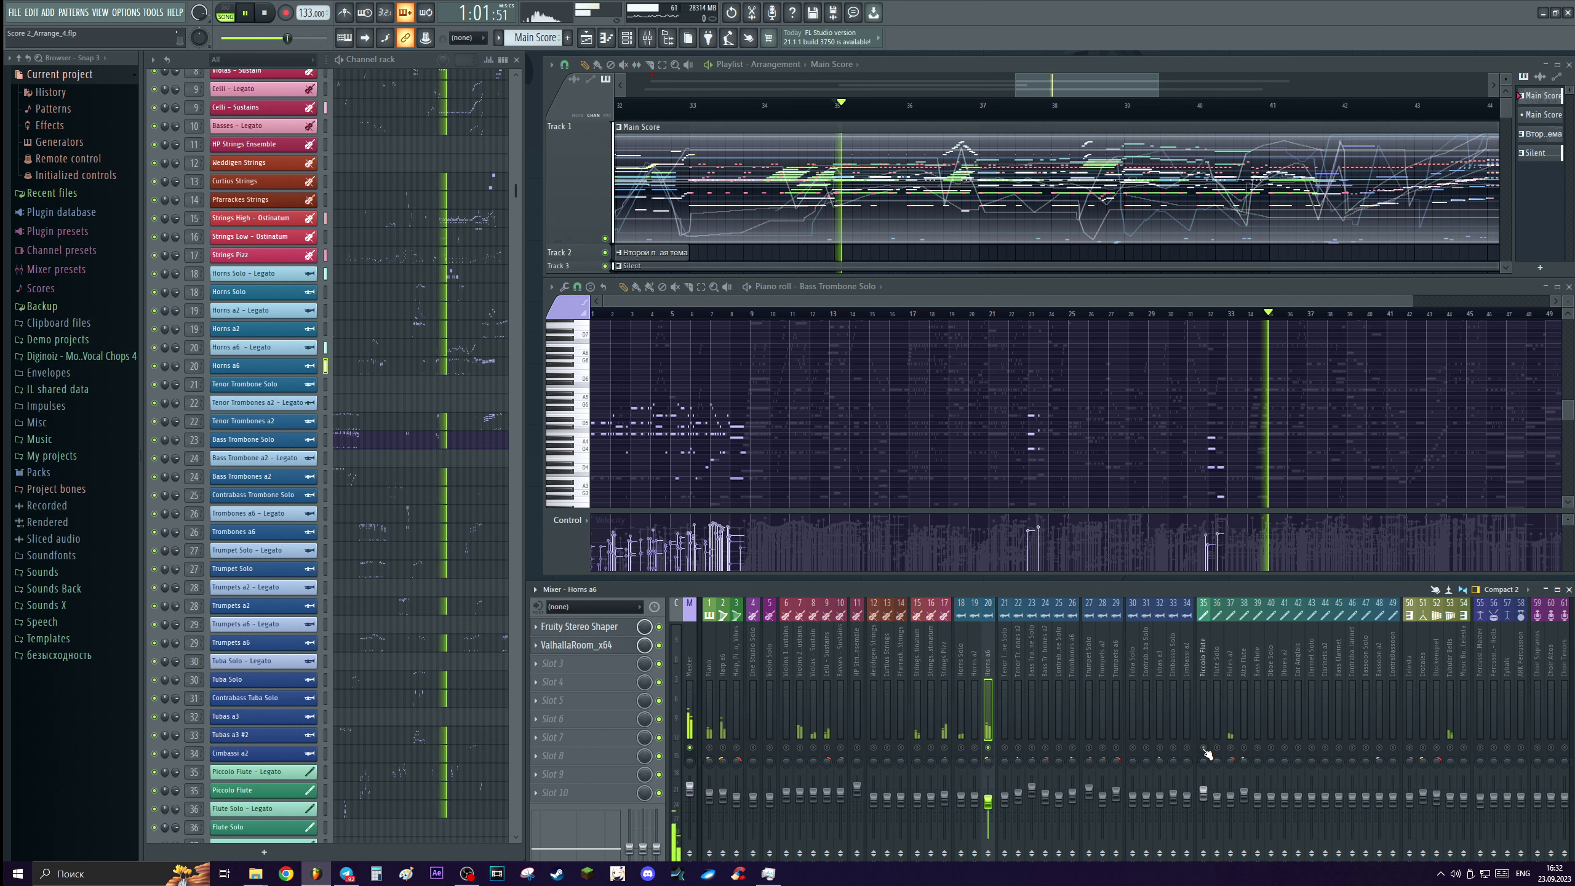
{"action": "left_click", "coordinate": [1232, 736]}
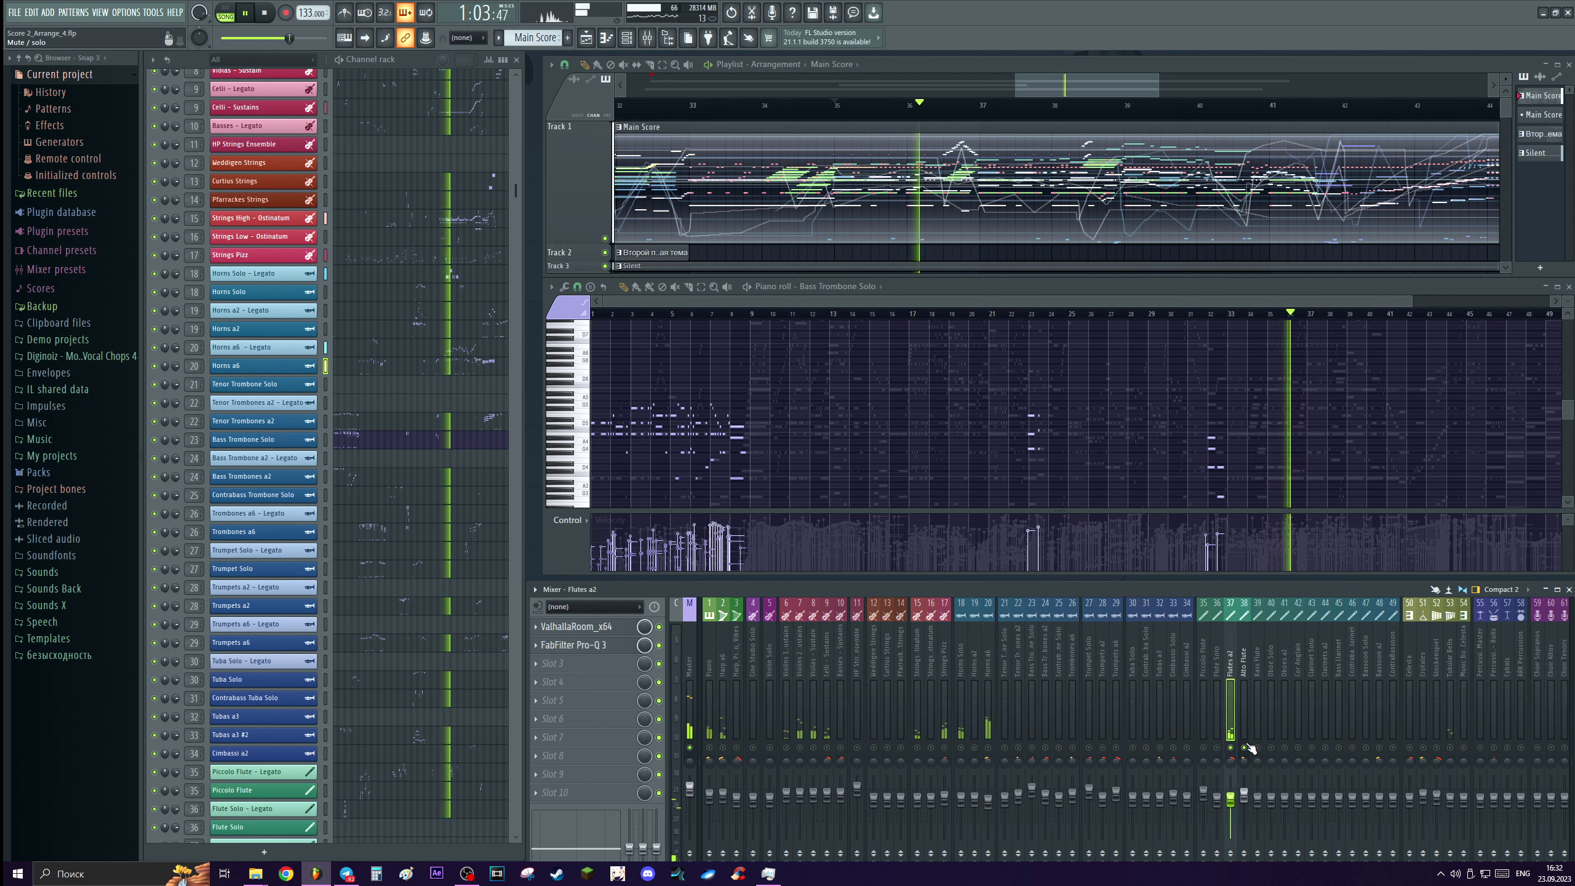
{"action": "key", "text": "space"}
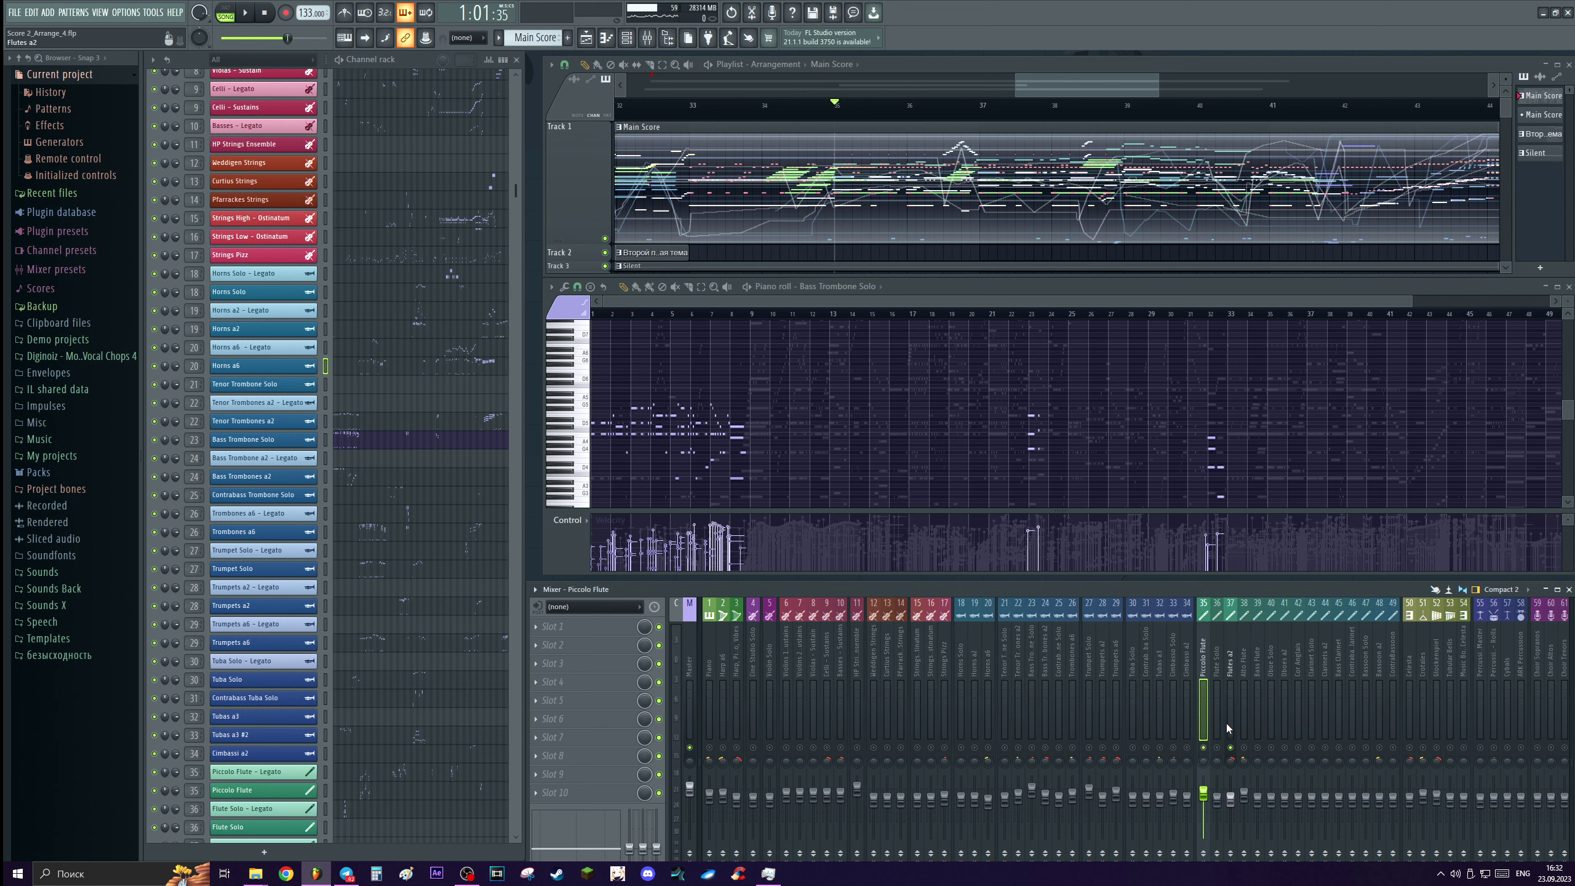
Restore all tracks and play the full score from around bar 35 on into bar 39.
{"action": "left_click", "coordinate": [1020, 751]}
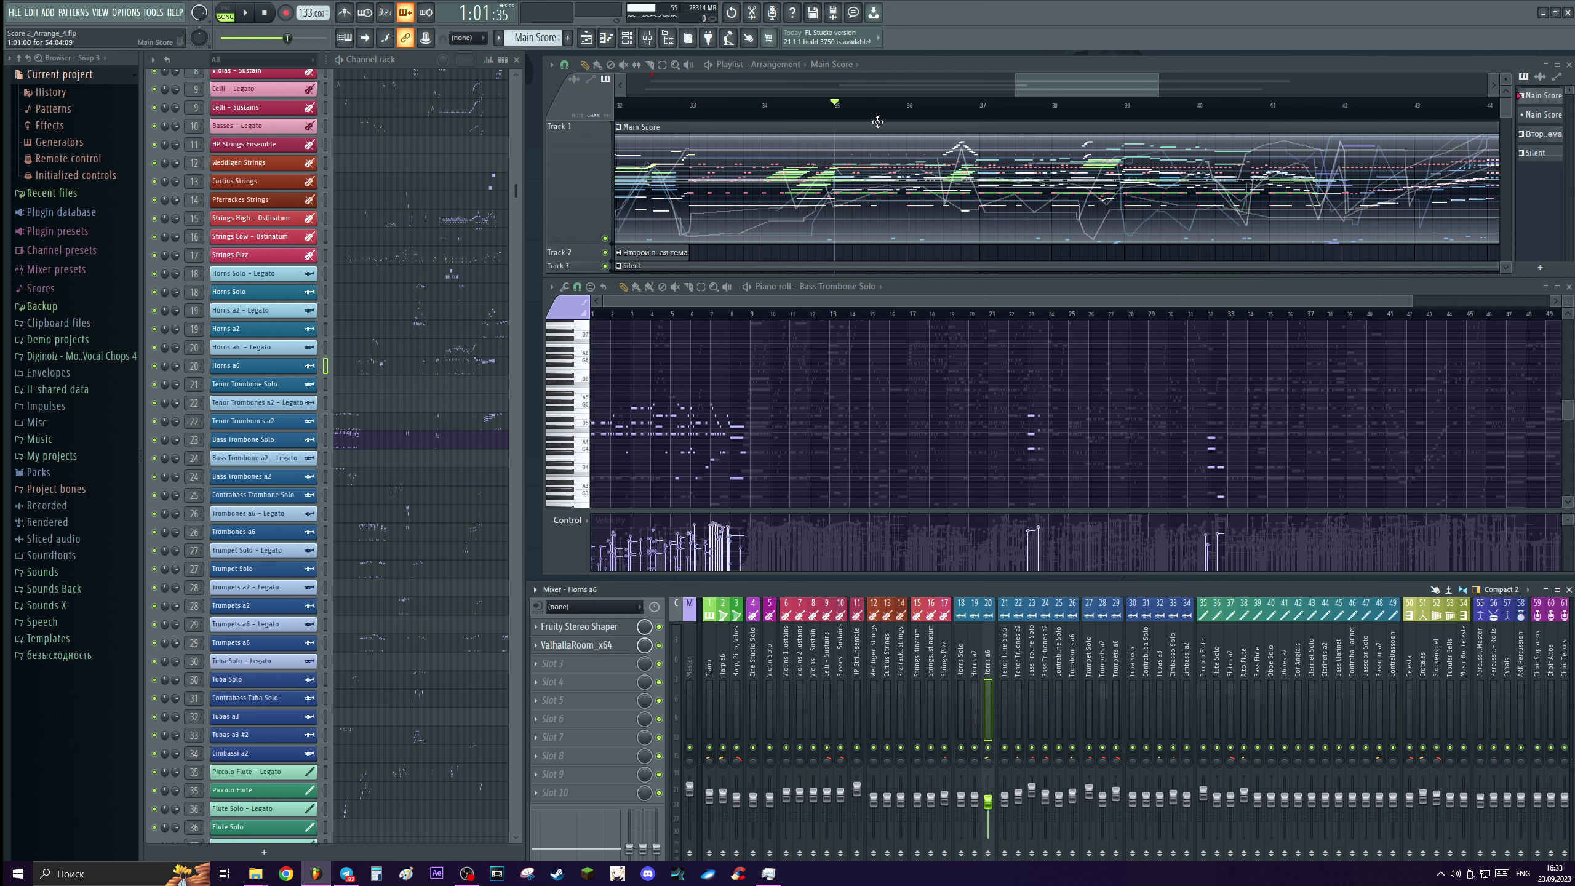
{"action": "scroll", "coordinate": [879, 117], "scroll_direction": "down", "scroll_amount": 1}
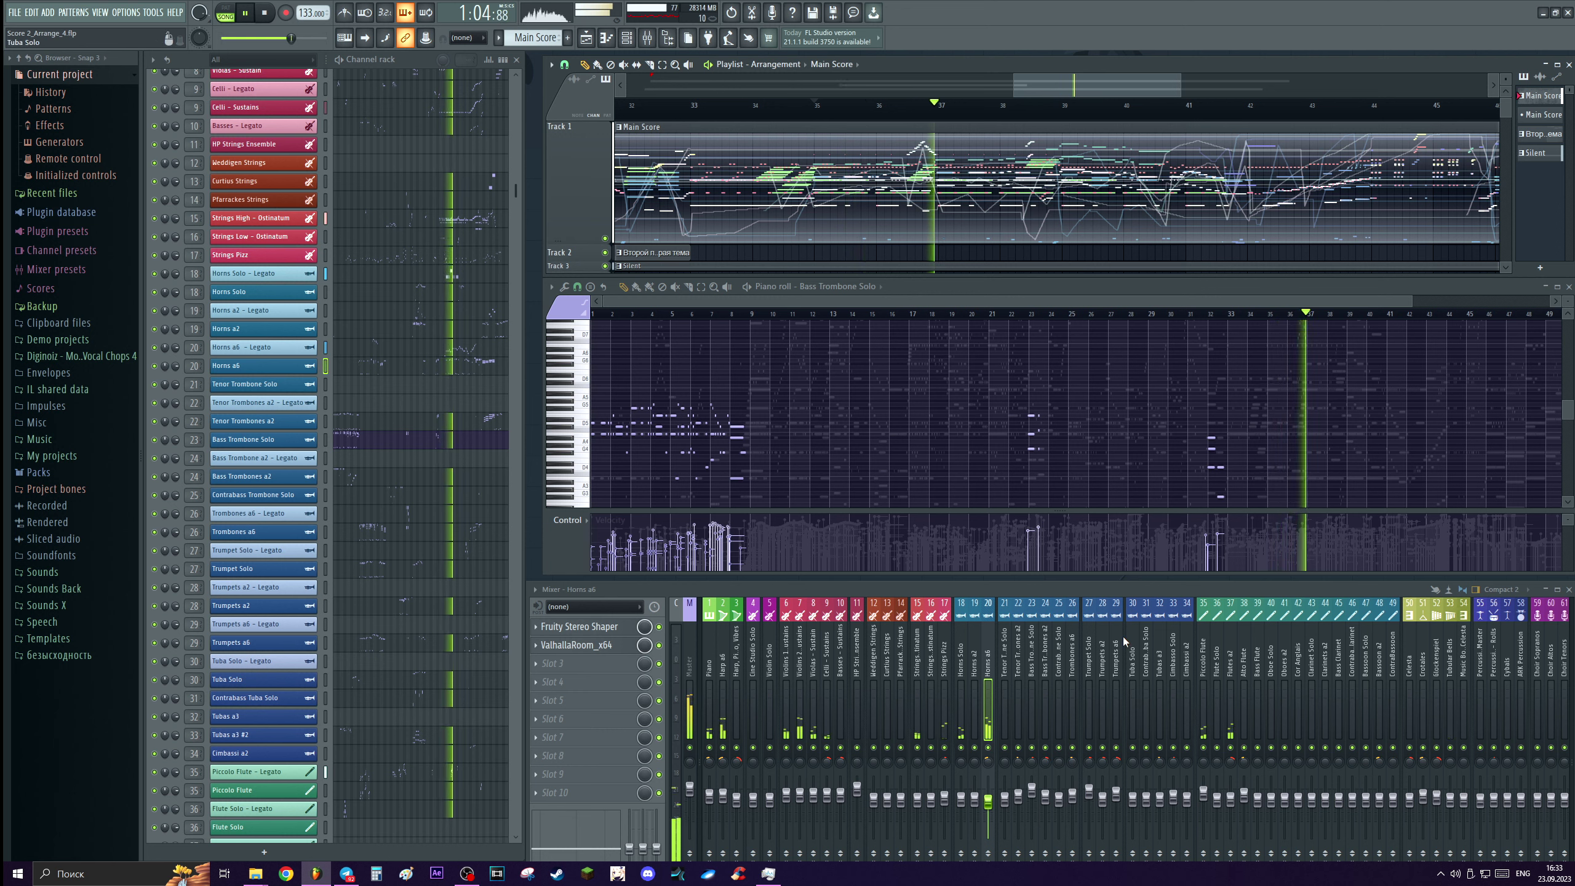
{"action": "left_click", "coordinate": [1234, 748]}
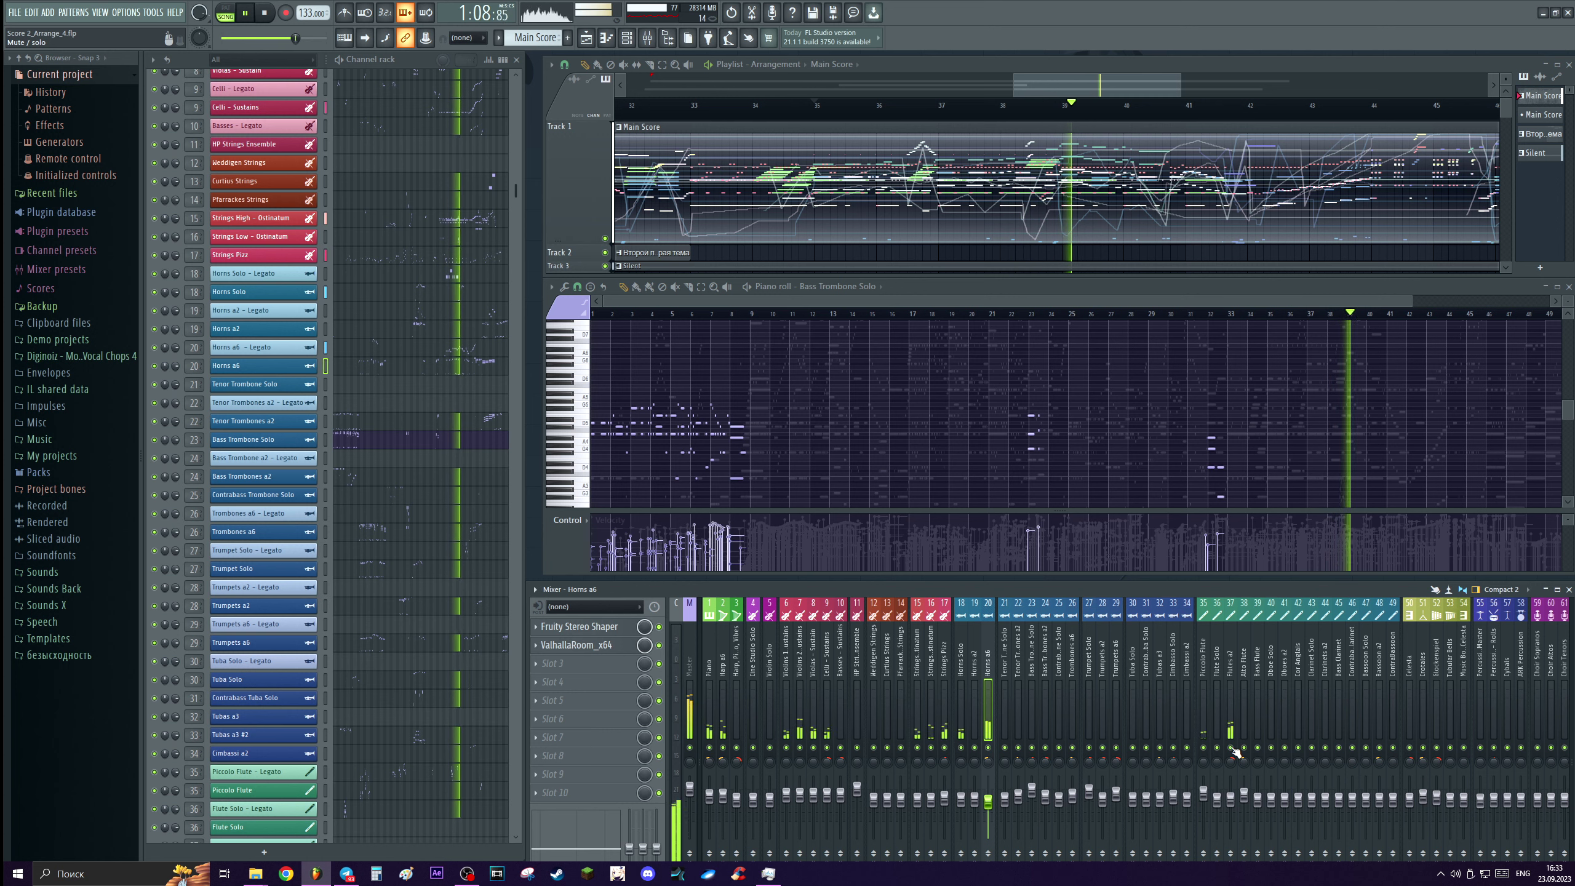
Solo Flutes a2, set the playback position to 1:07:89, and compare the part with the full score.
{"action": "right_click", "coordinate": [1232, 749]}
{"action": "key", "text": "space"}
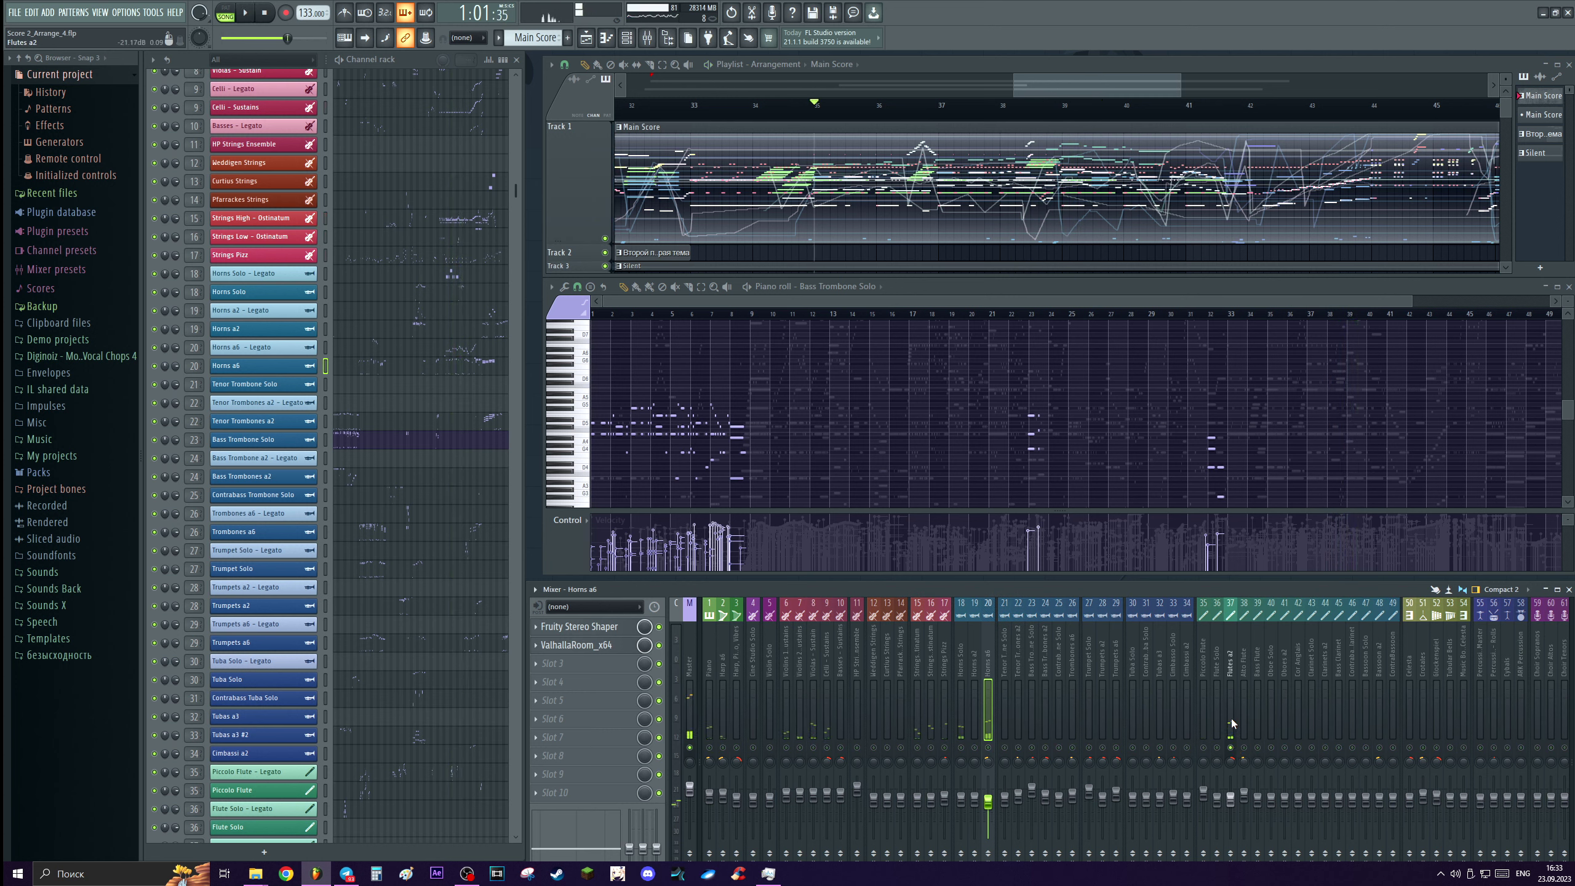
{"action": "left_click", "coordinate": [1046, 115]}
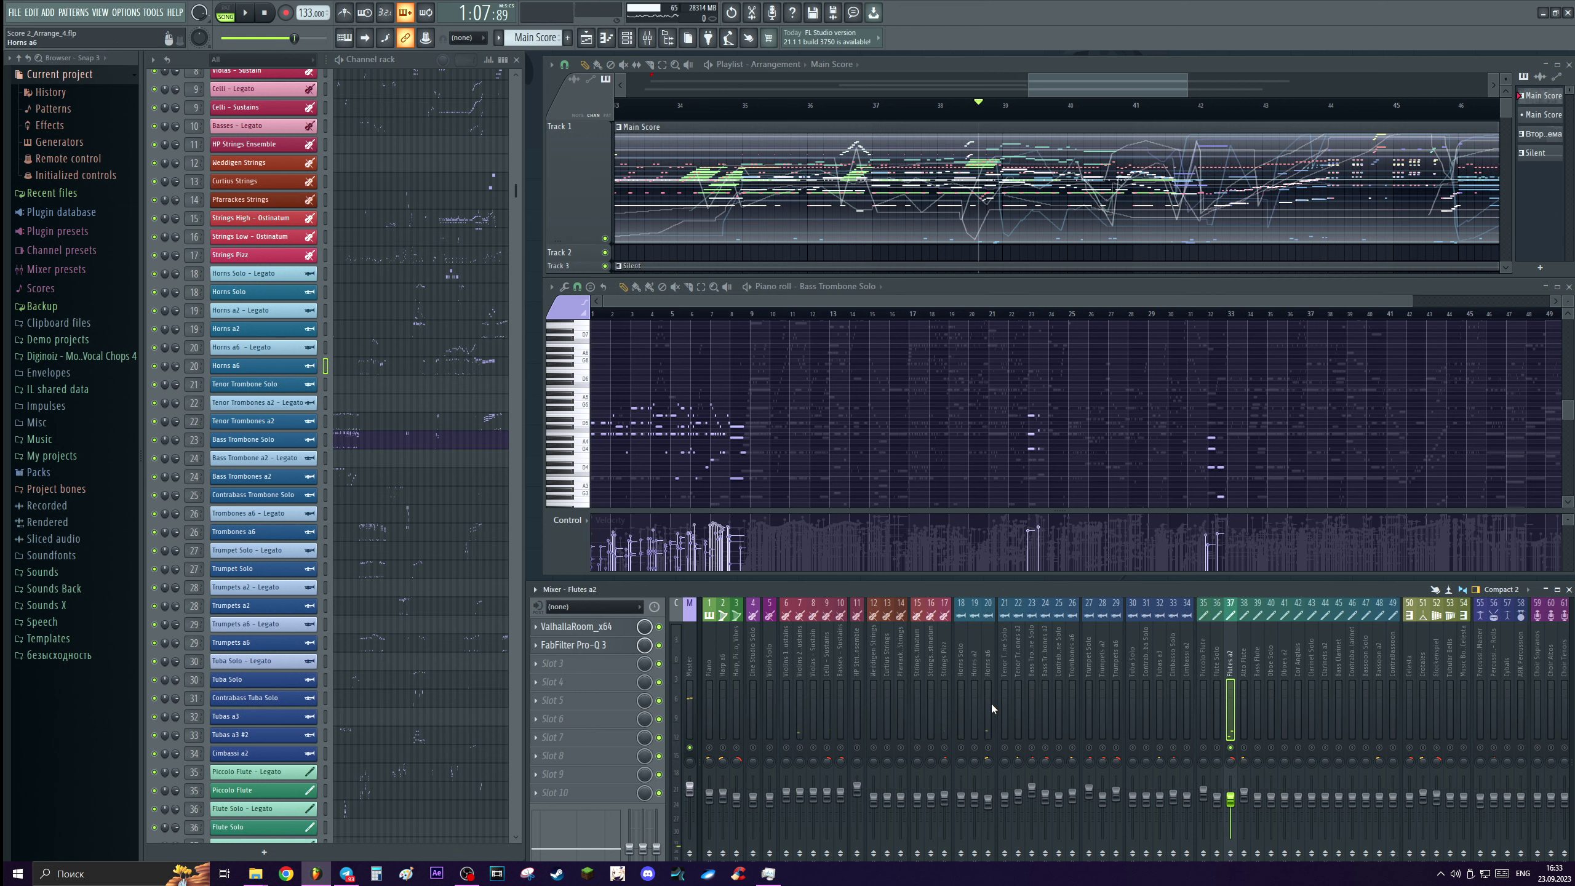
{"action": "right_click", "coordinate": [1232, 748]}
{"action": "key", "text": "space"}
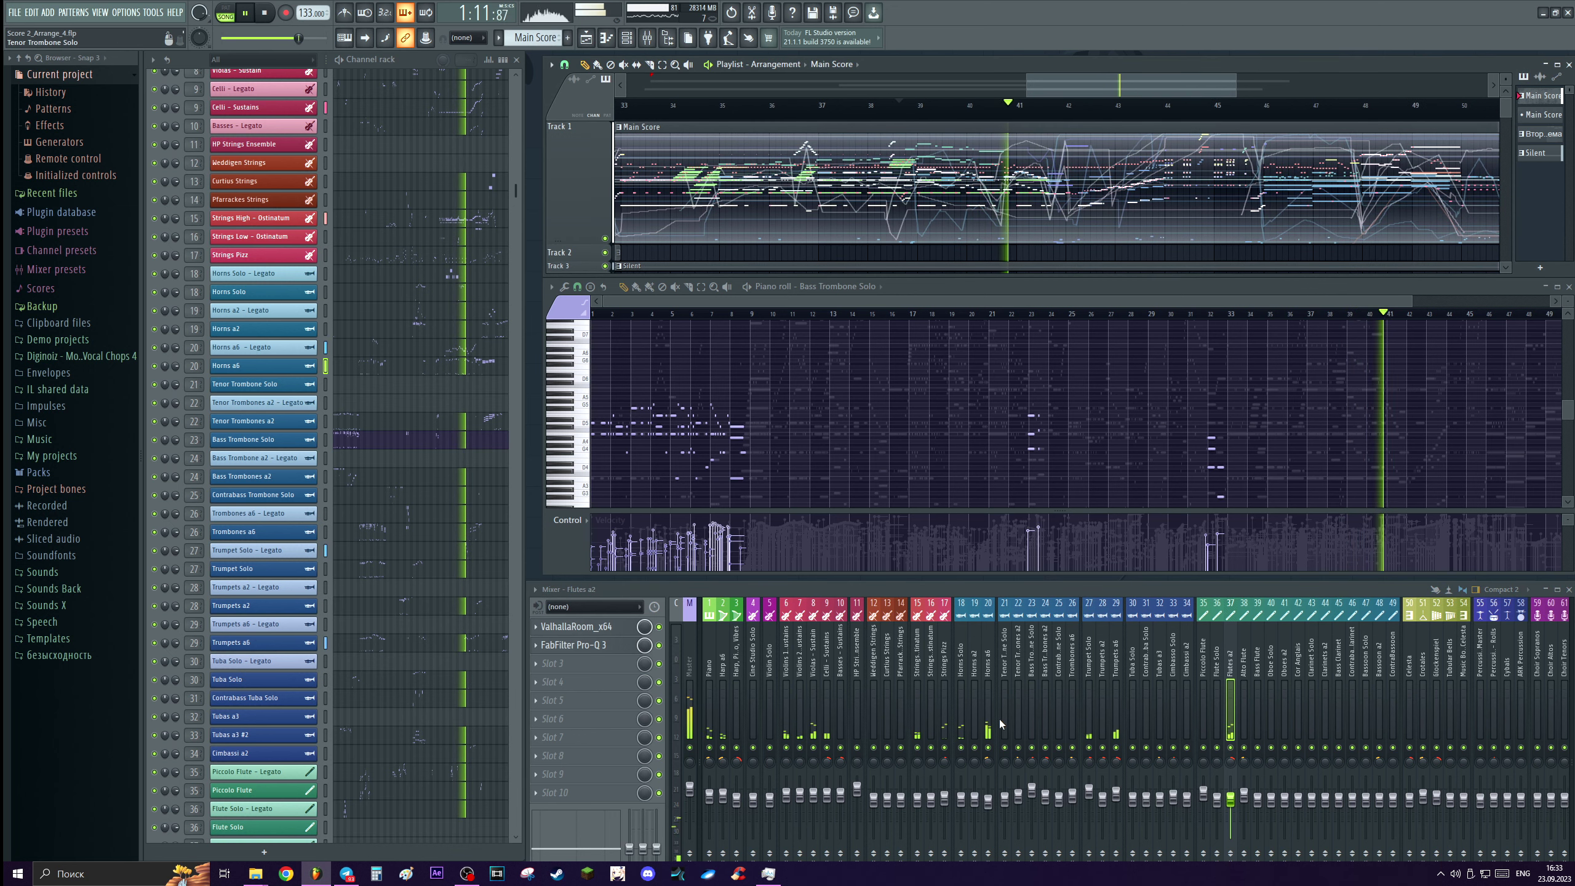
Solo the Trumpet Solo, Trumpets a2 and Trumpets a6 tracks and play them from 1:11:27.
{"action": "left_click", "coordinate": [1117, 750]}
{"action": "key", "text": "space"}
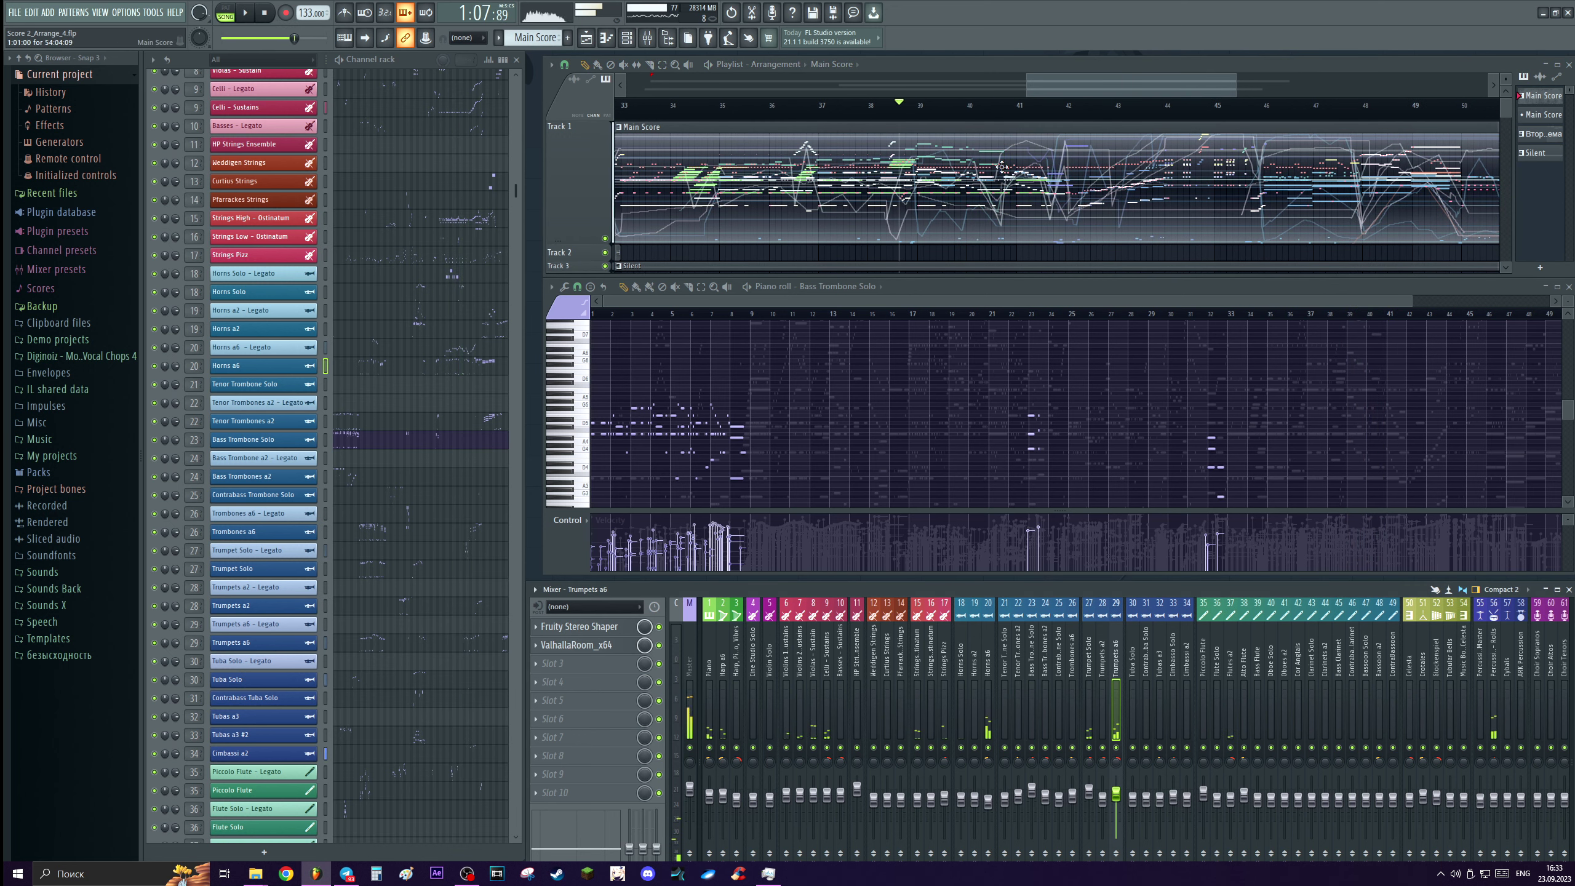
{"action": "left_click", "coordinate": [999, 119]}
{"action": "scroll", "coordinate": [998, 119], "scroll_direction": "up", "scroll_amount": 2}
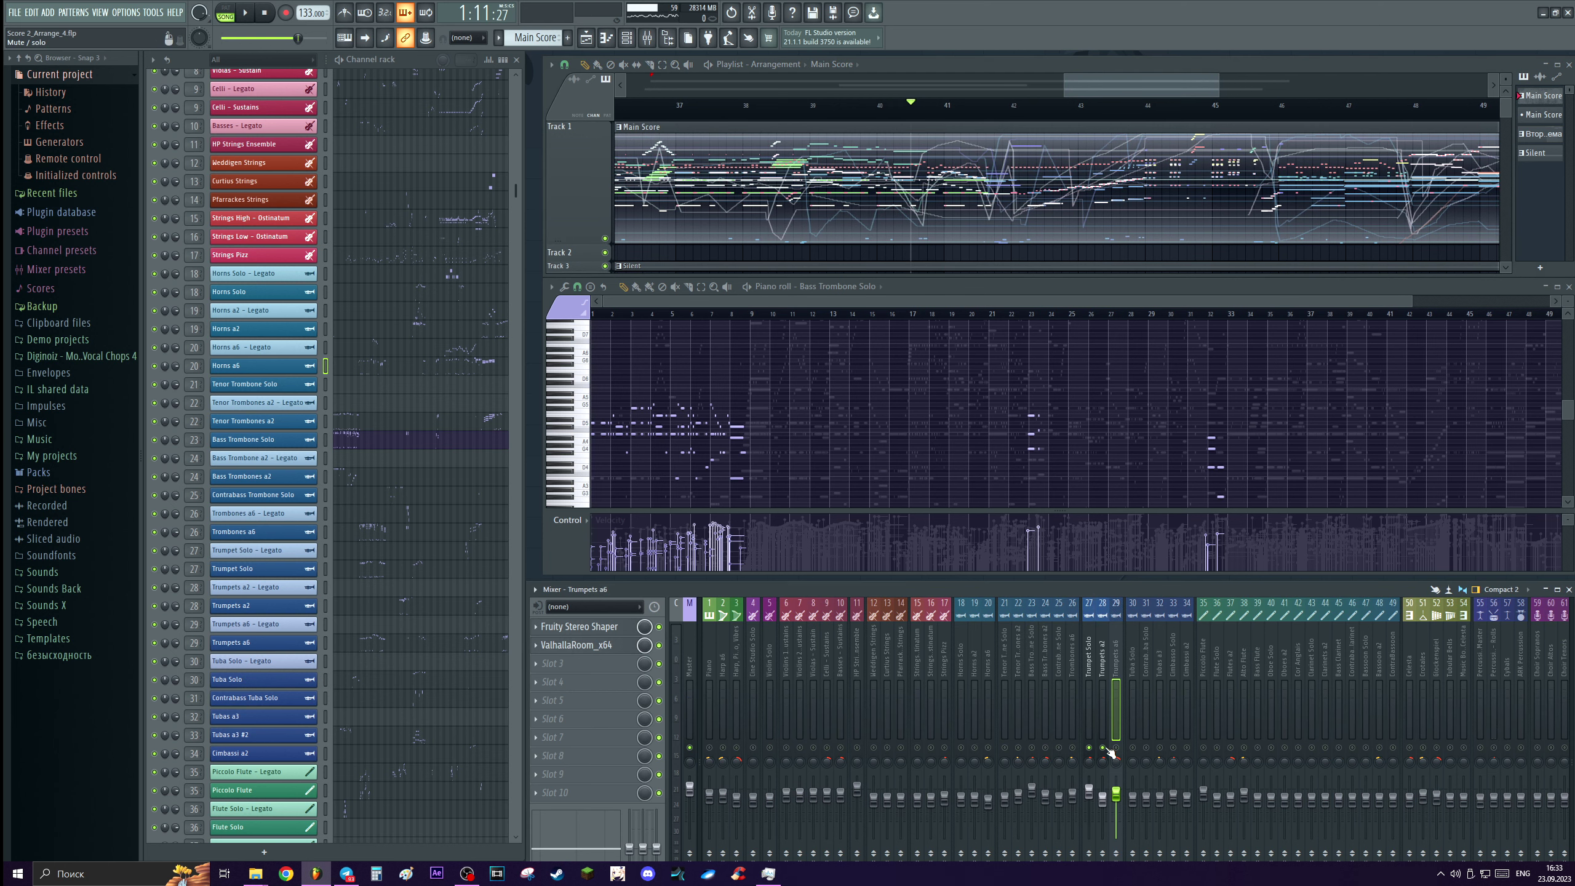
{"action": "key", "text": "space"}
{"action": "scroll", "coordinate": [966, 190], "scroll_direction": "up", "scroll_amount": 2}
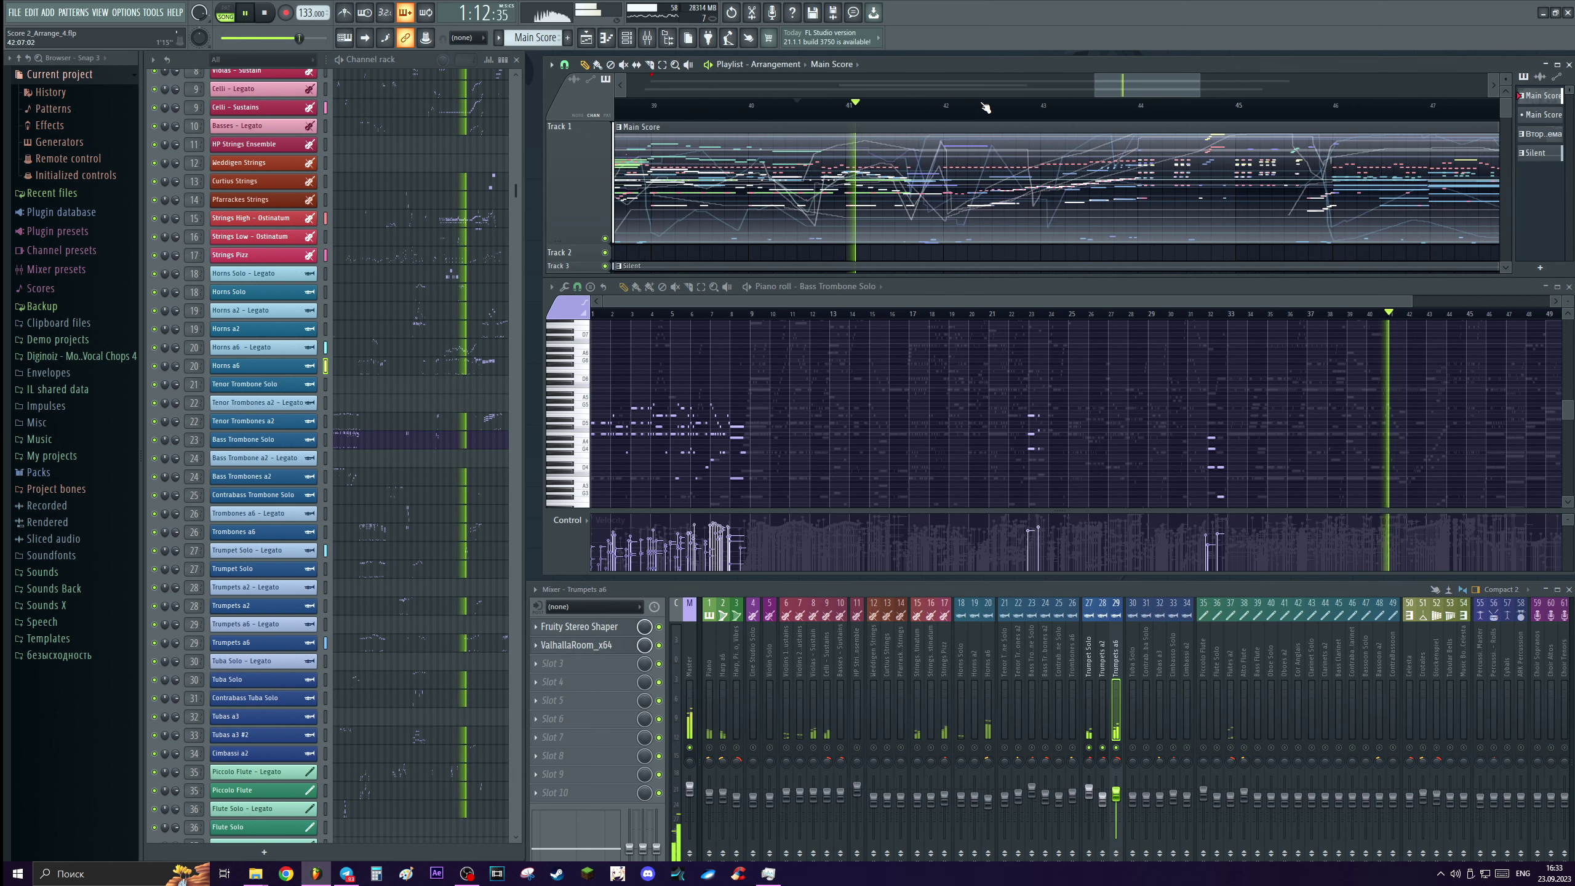
Switch the solo from the trumpets to Trombones a6 and play that part from 1:13:98.
{"action": "scroll", "coordinate": [966, 190], "scroll_direction": "down", "scroll_amount": 2}
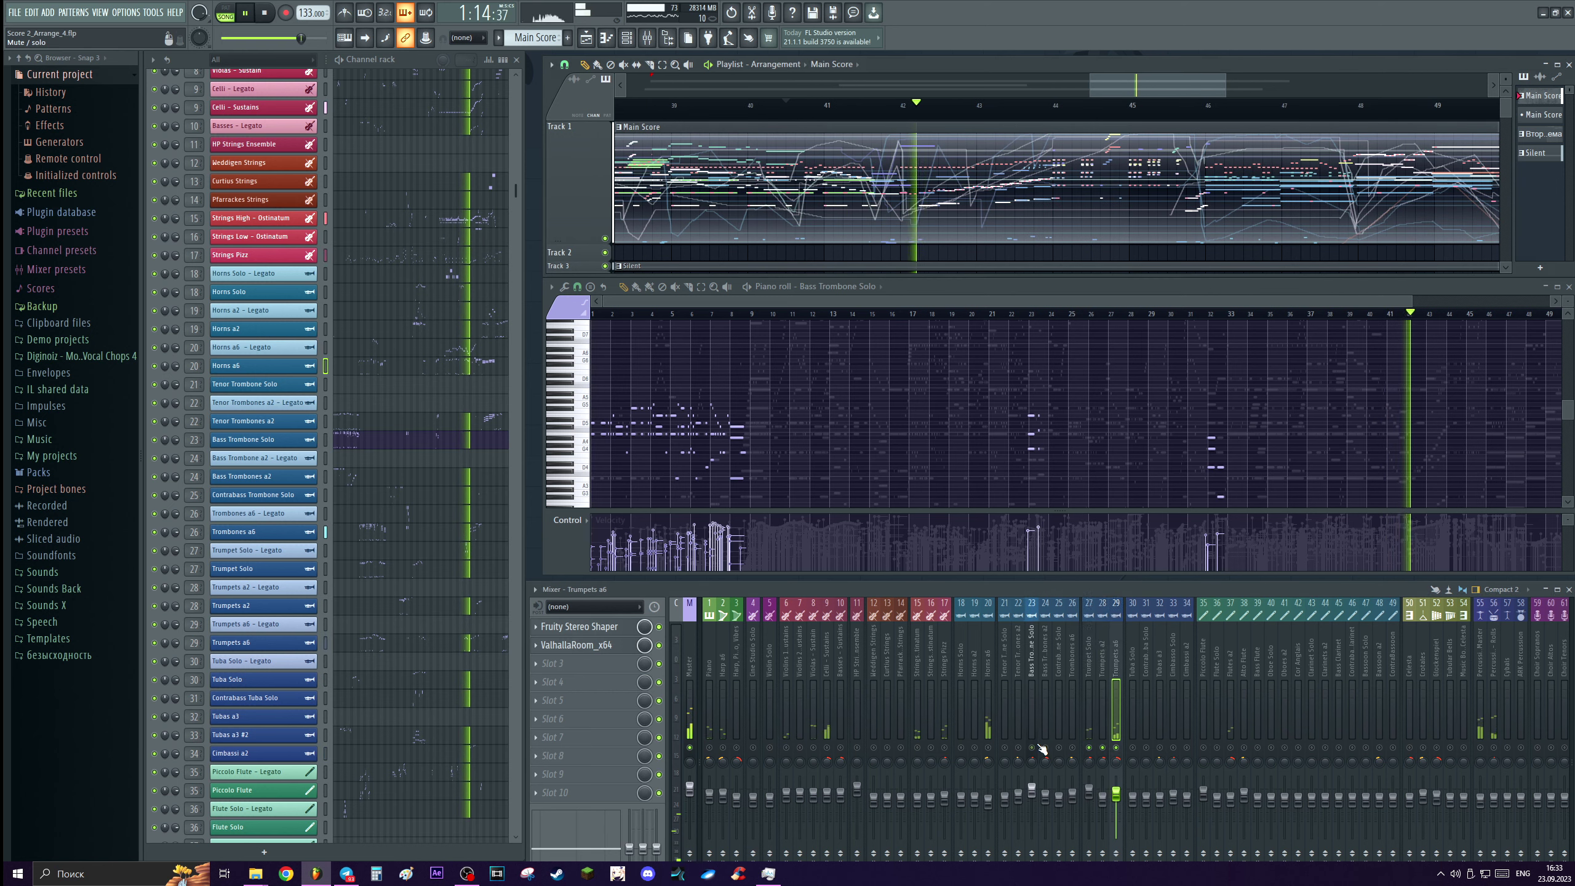
{"action": "left_click", "coordinate": [1072, 707]}
{"action": "key", "text": "space"}
{"action": "left_click", "coordinate": [1007, 110]}
{"action": "key", "text": "space"}
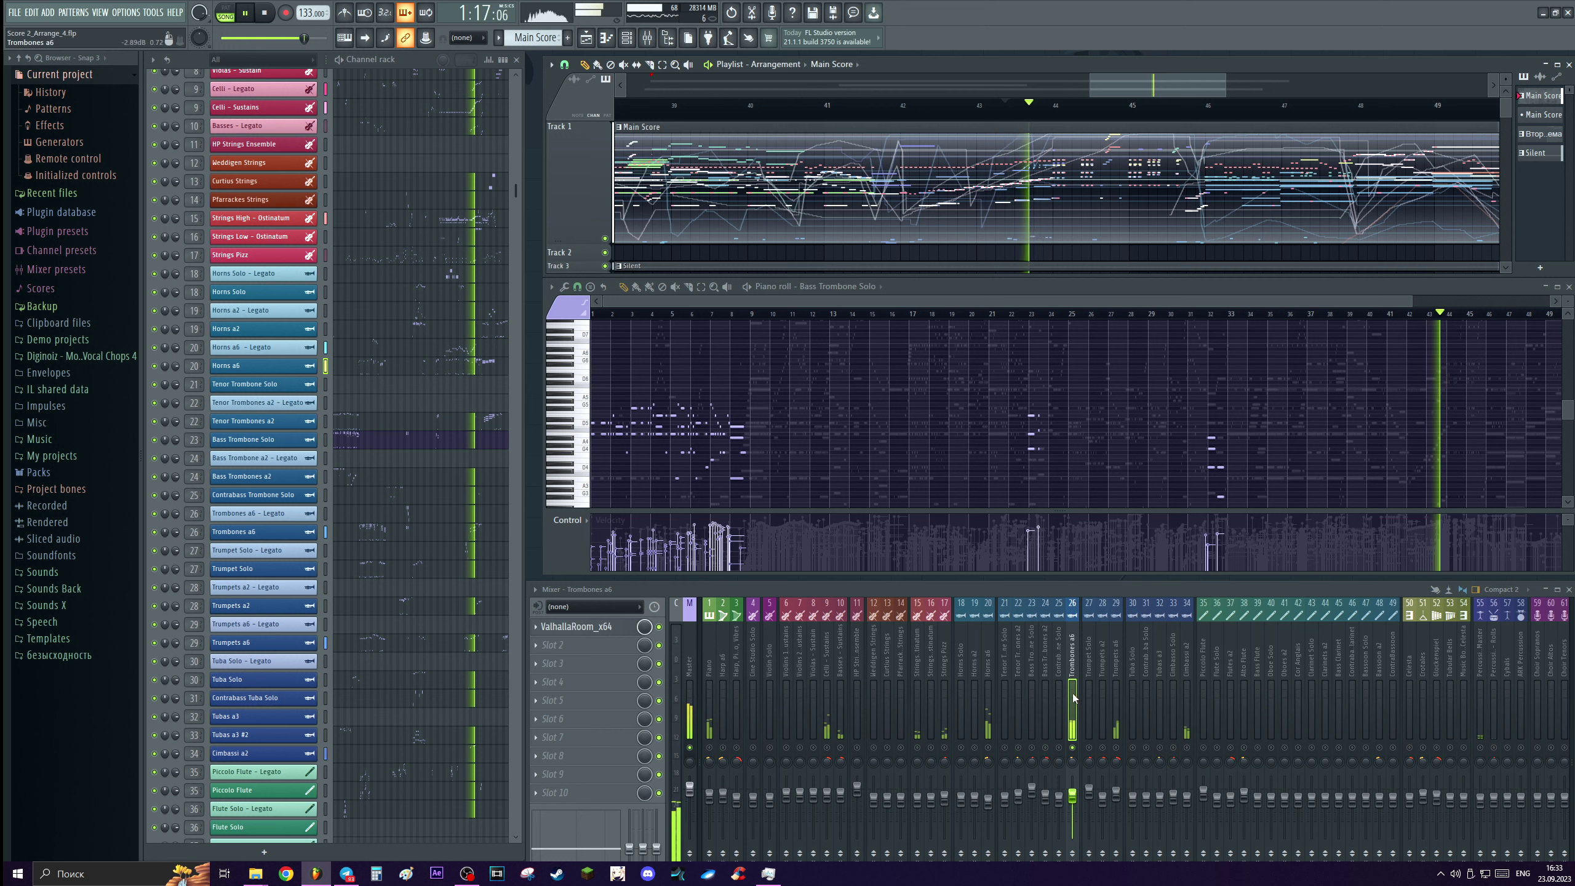
Add Horns a6, Celli - Sustains and the Basses to the soloed Trombones a6 and play them from 1:13:98.
{"action": "left_click", "coordinate": [988, 747]}
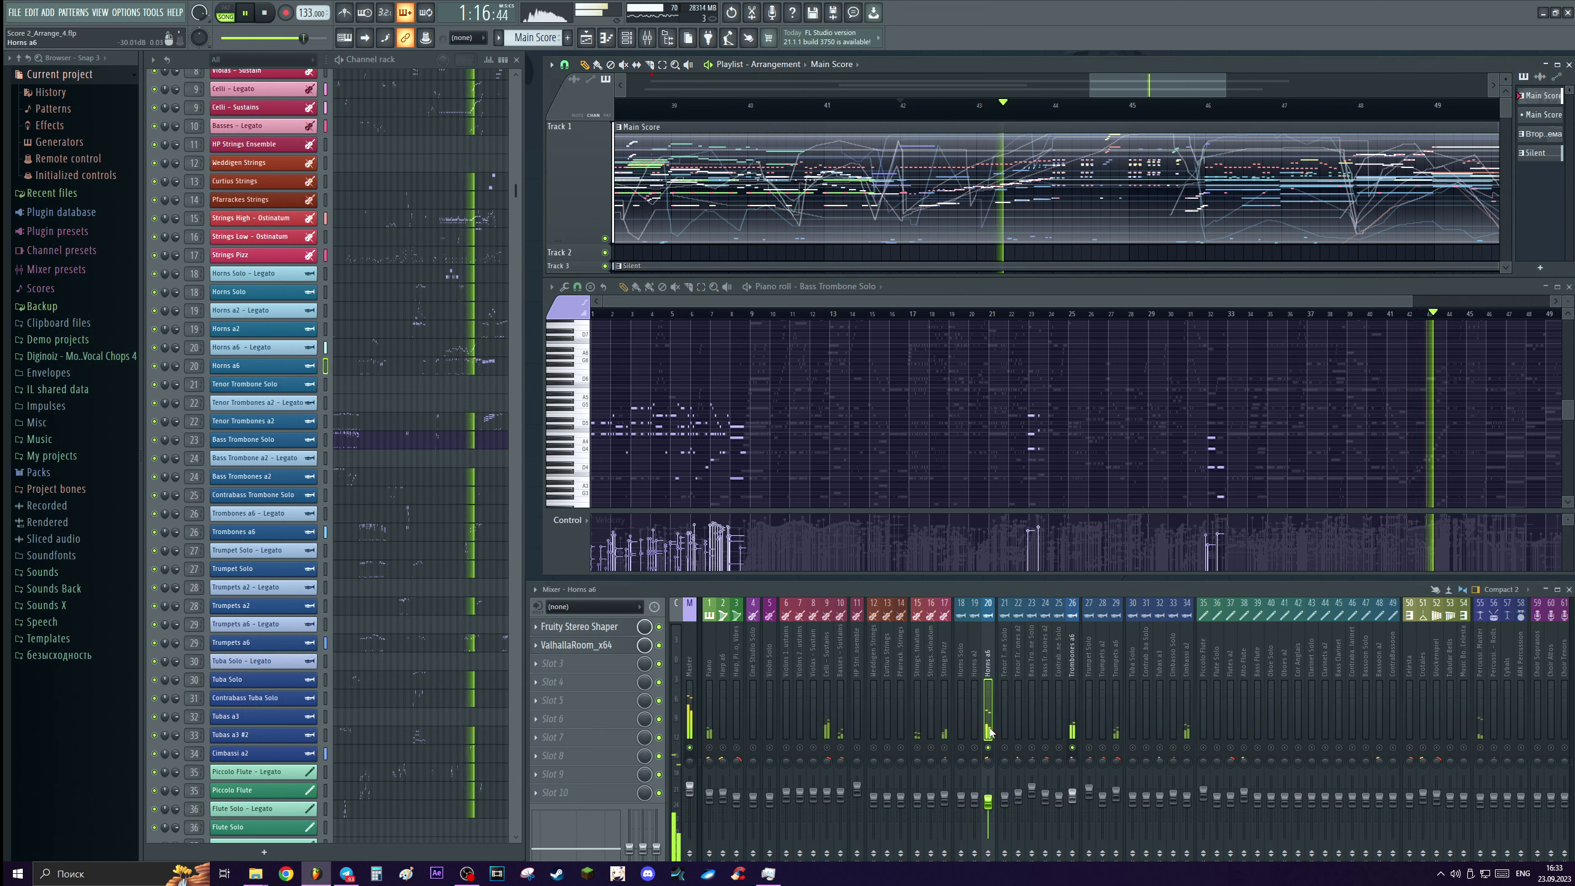
{"action": "key", "text": "space"}
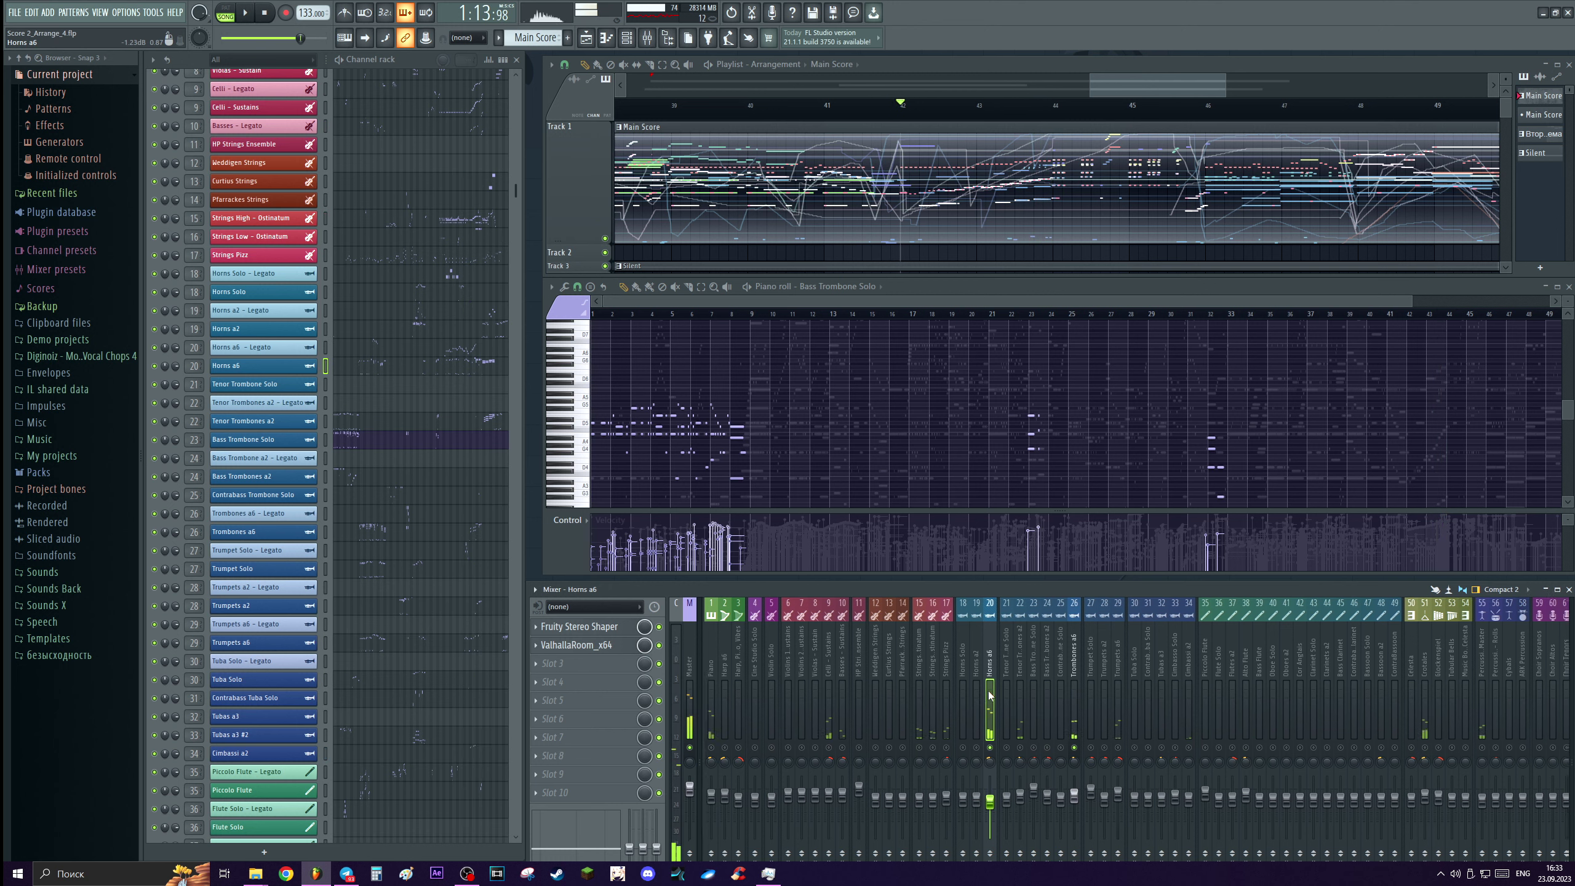
{"action": "left_click", "coordinate": [831, 747]}
{"action": "key", "text": "space"}
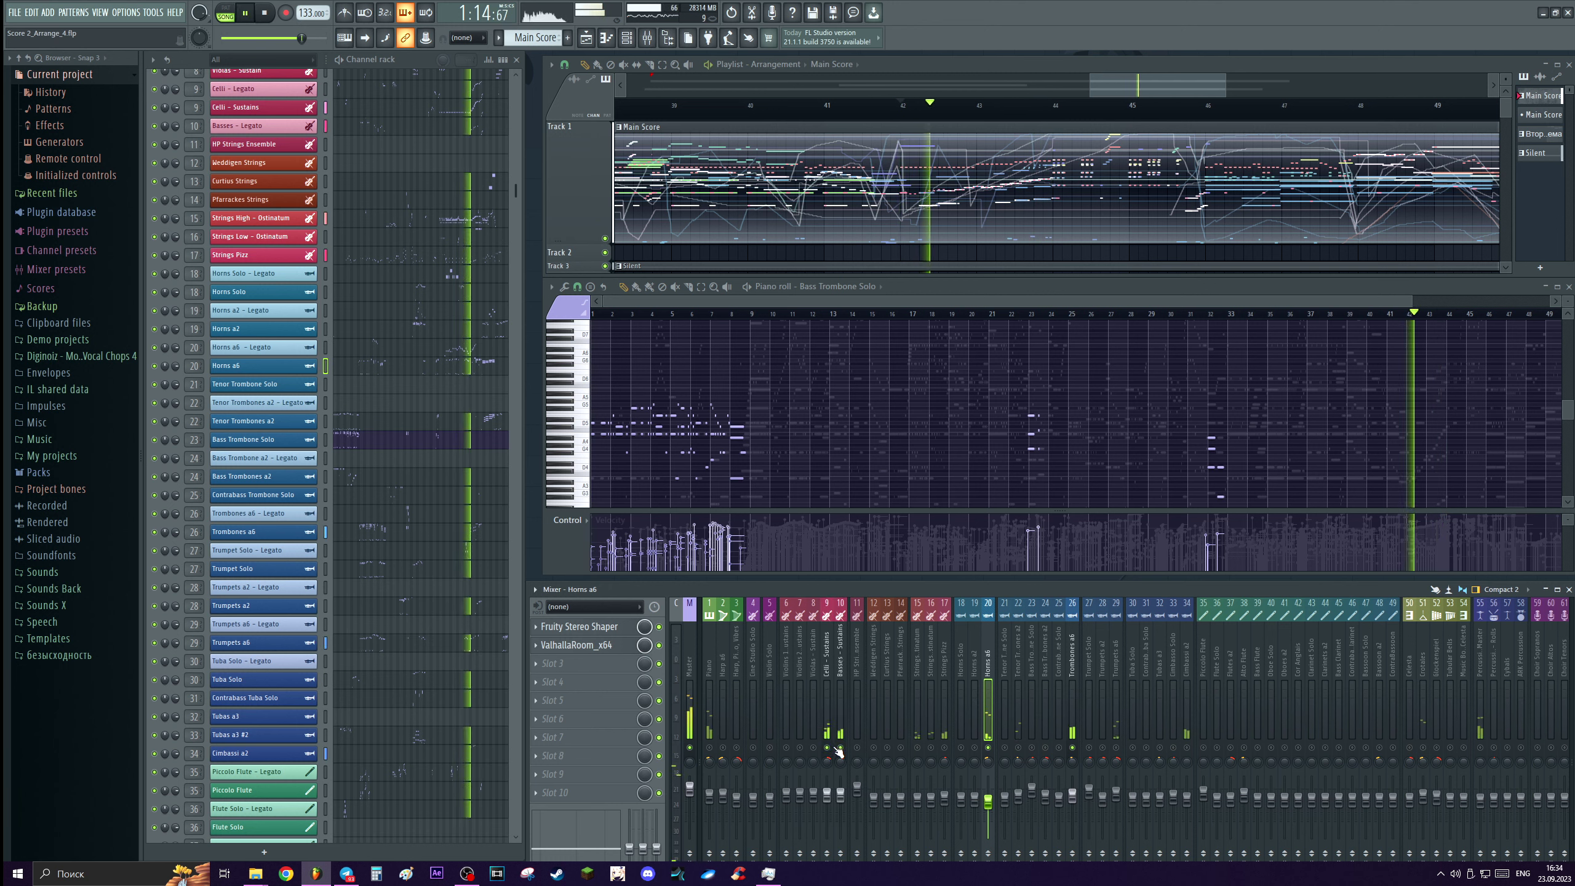
Open the Celli - Legato part in the piano roll and examine its notes from around bar 43 on during playback.
{"action": "scroll", "coordinate": [397, 248], "scroll_direction": "up", "scroll_amount": 5}
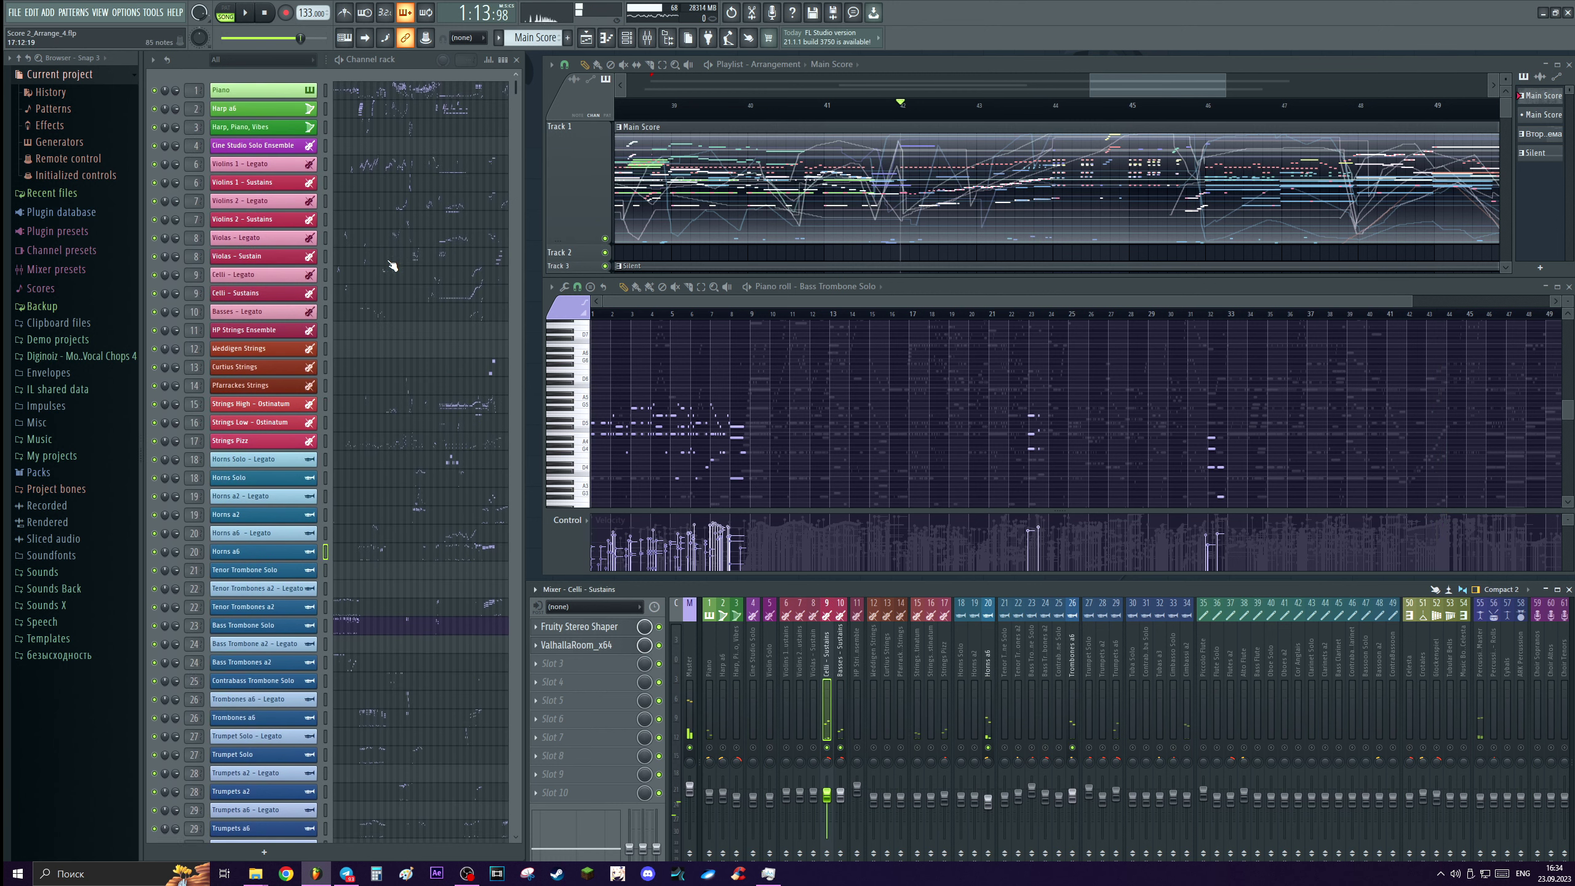
{"action": "key", "text": "space"}
{"action": "key", "text": "space"}
{"action": "left_click", "coordinate": [434, 274]}
{"action": "left_click_drag", "start_coordinate": [899, 301], "coordinate": [1165, 308]}
{"action": "scroll", "coordinate": [967, 438], "scroll_direction": "up", "scroll_amount": 5}
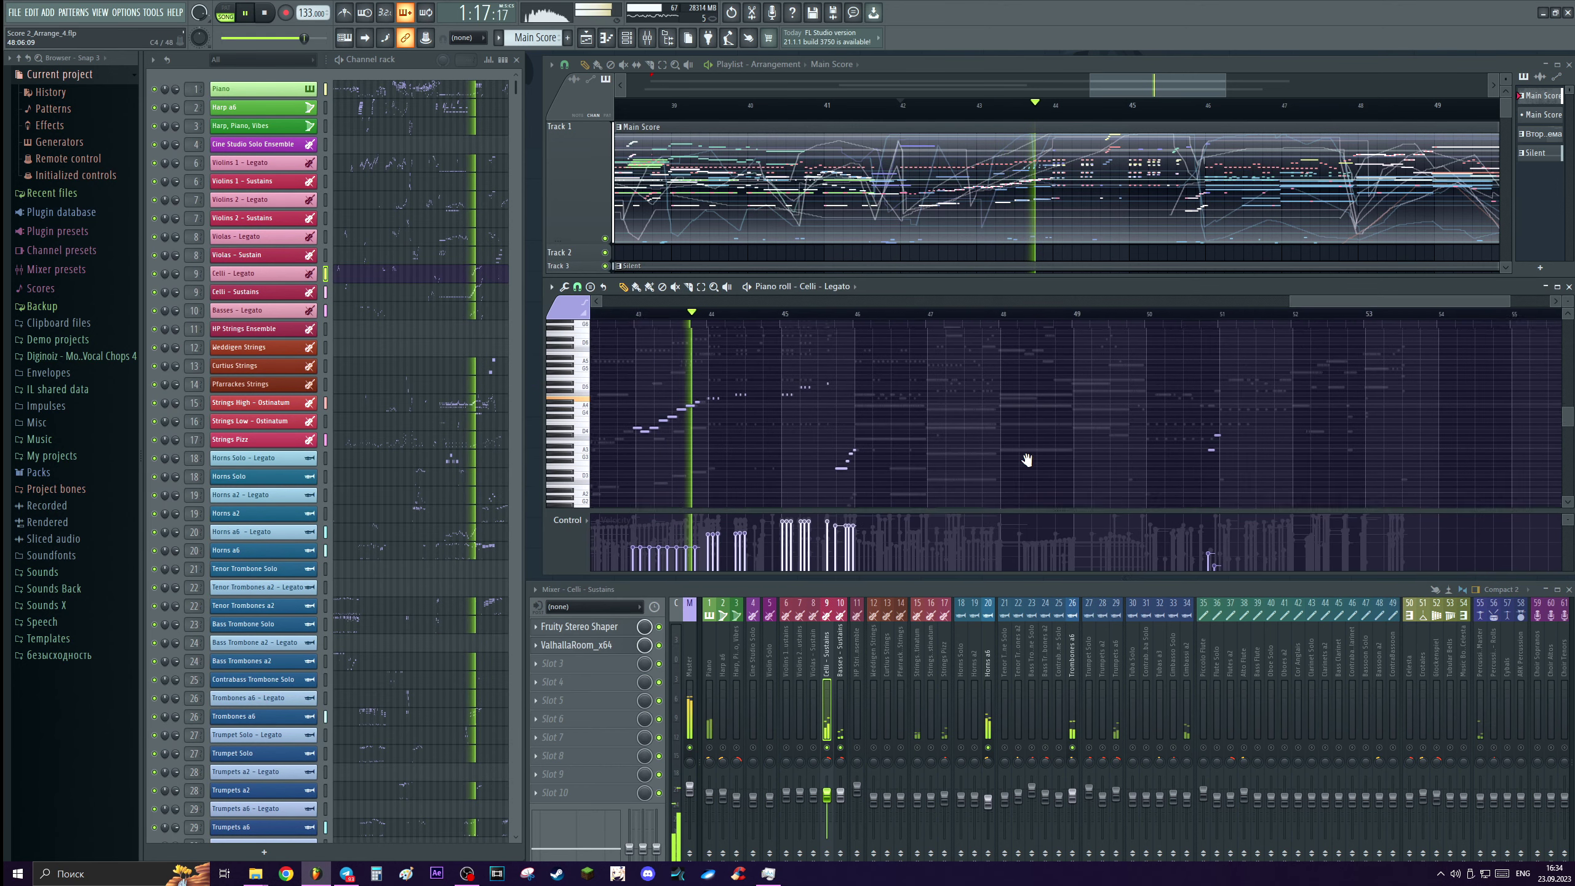
Restore all tracks and play the full score from 1:17:59 on into bar 46.
{"action": "left_click", "coordinate": [988, 754]}
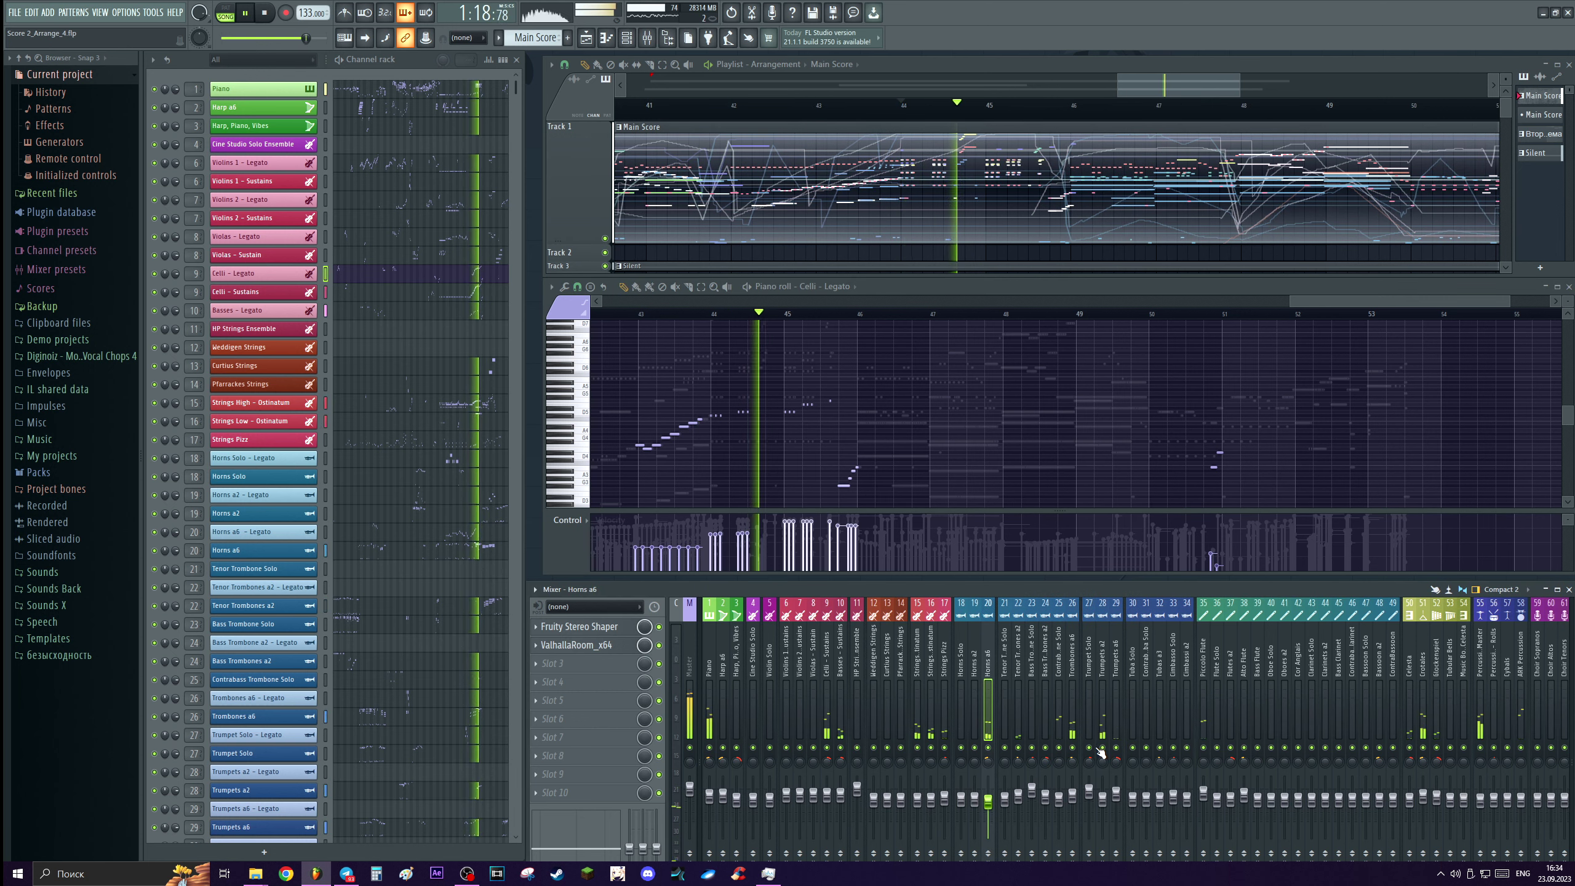
{"action": "scroll", "coordinate": [1184, 85], "scroll_direction": "down", "scroll_amount": 1}
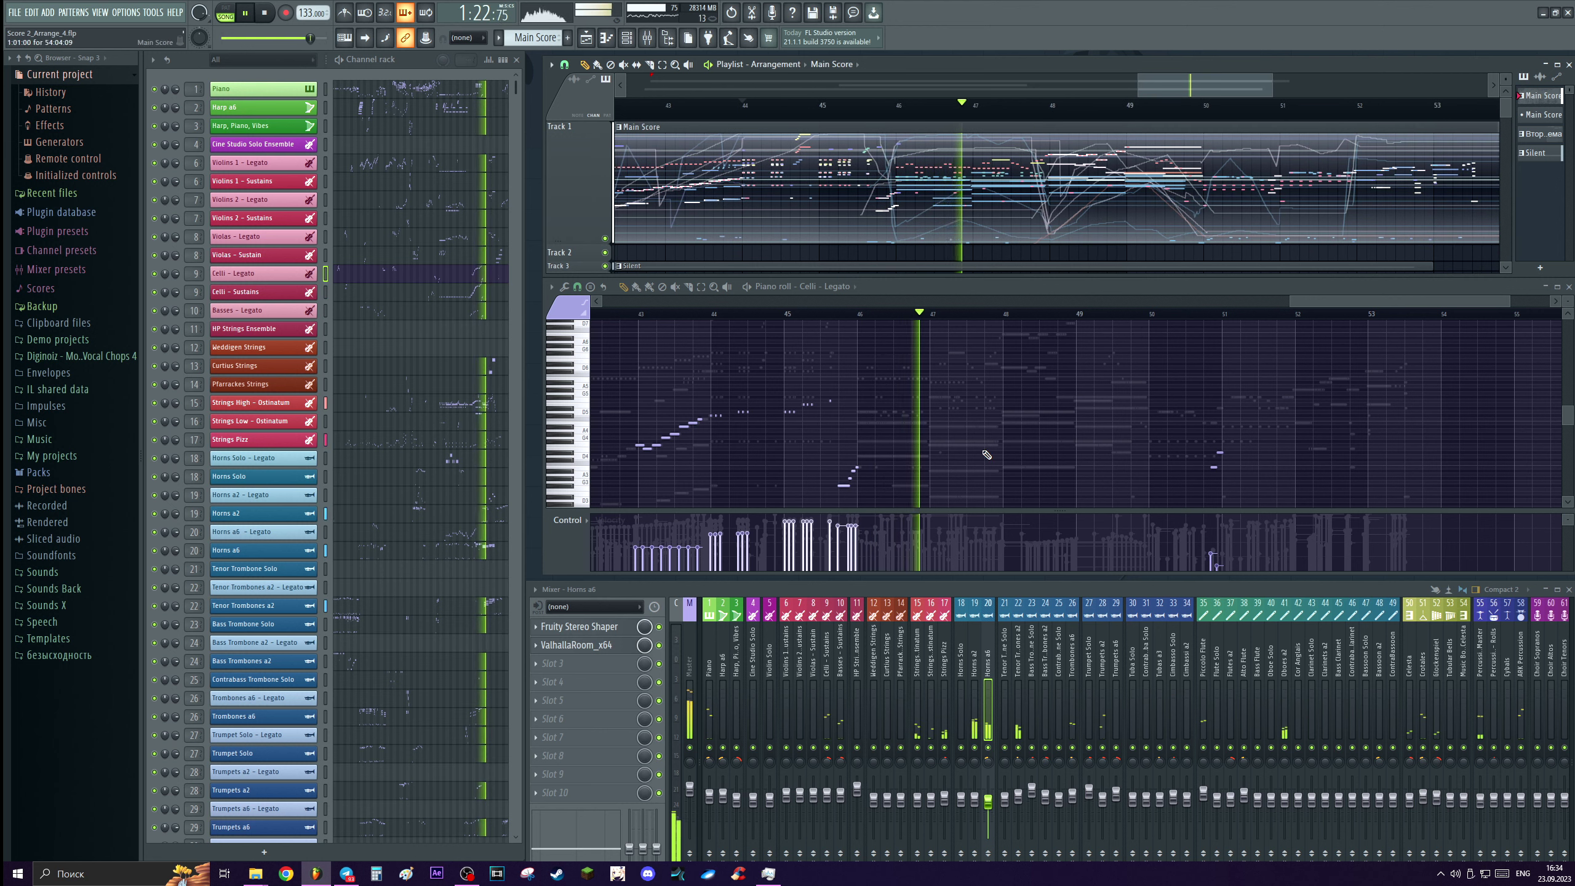
{"action": "key", "text": "space"}
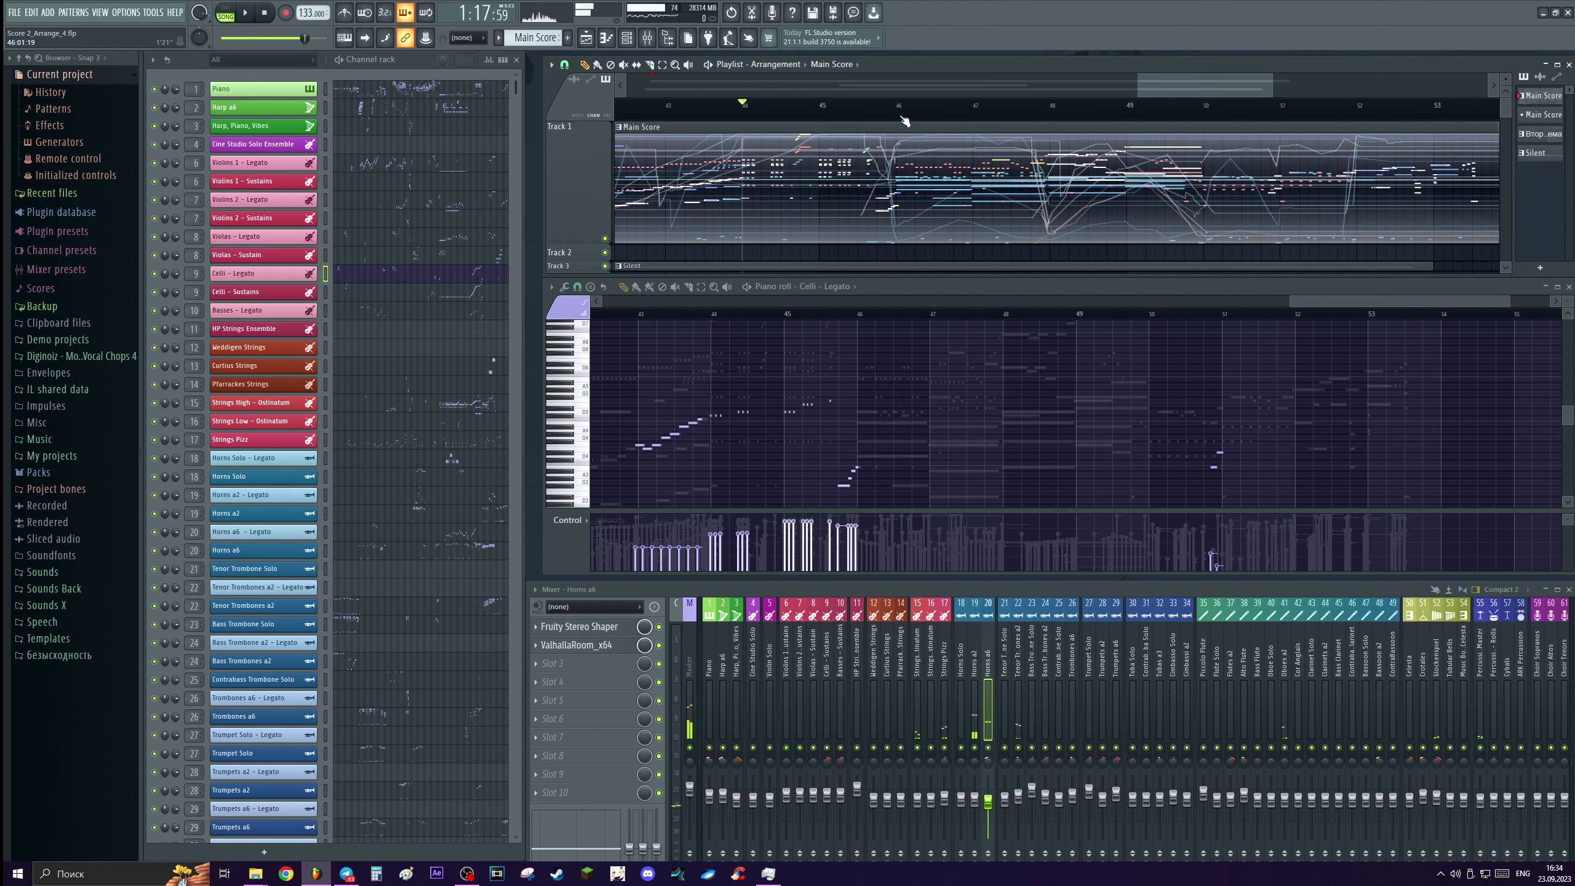
Mark a playback range from bar 46 into bar 49 of the playlist and play the full score within it.
{"action": "left_click_drag", "start_coordinate": [915, 108], "coordinate": [967, 113]}
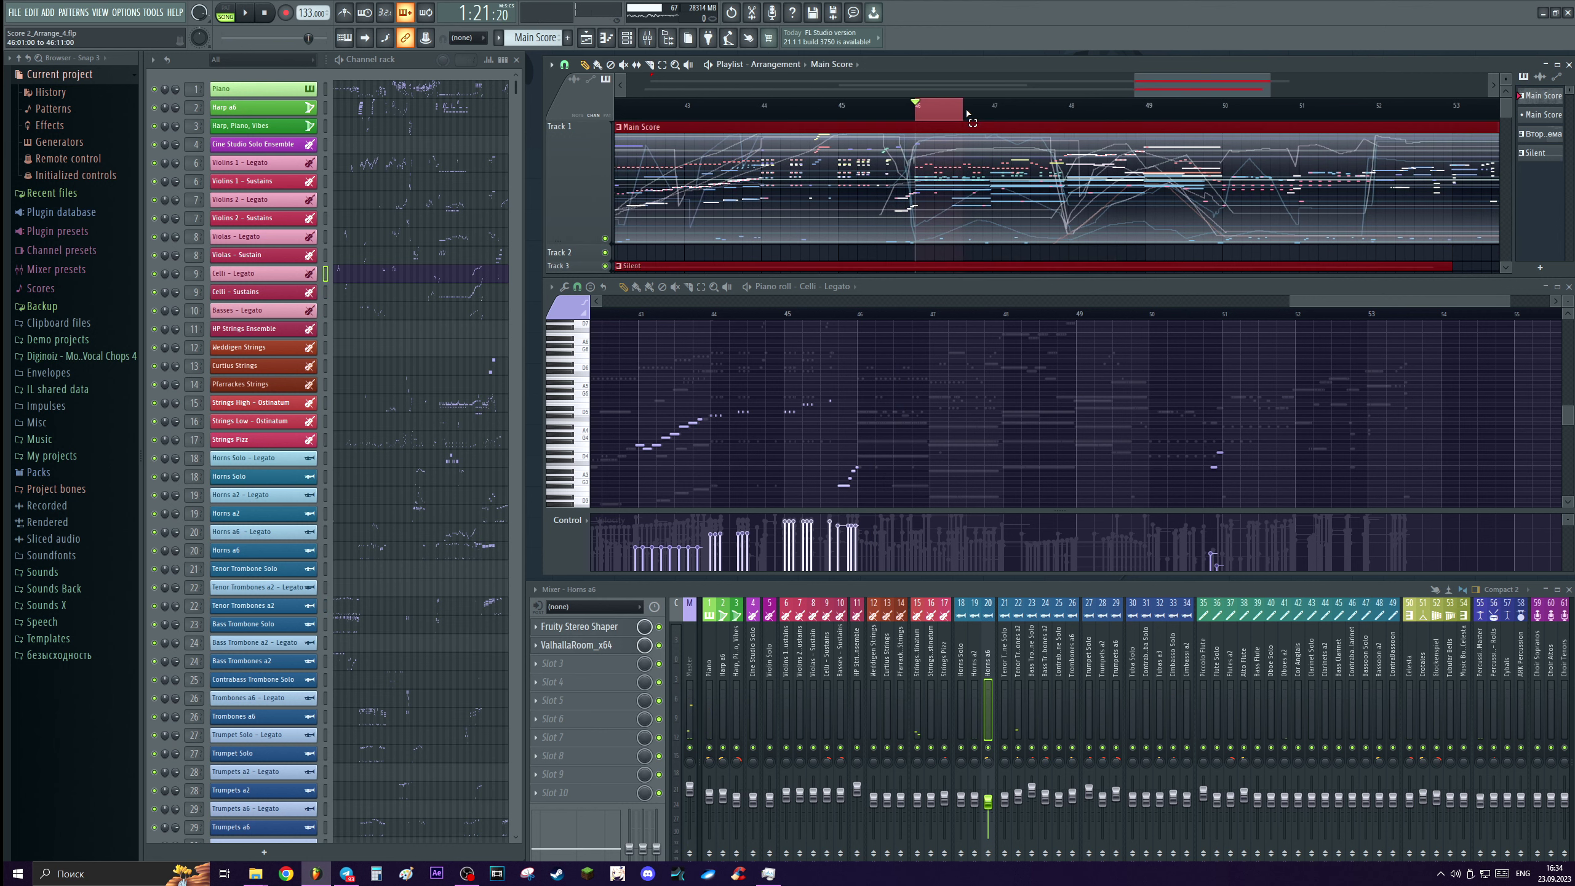
{"action": "key", "text": "space"}
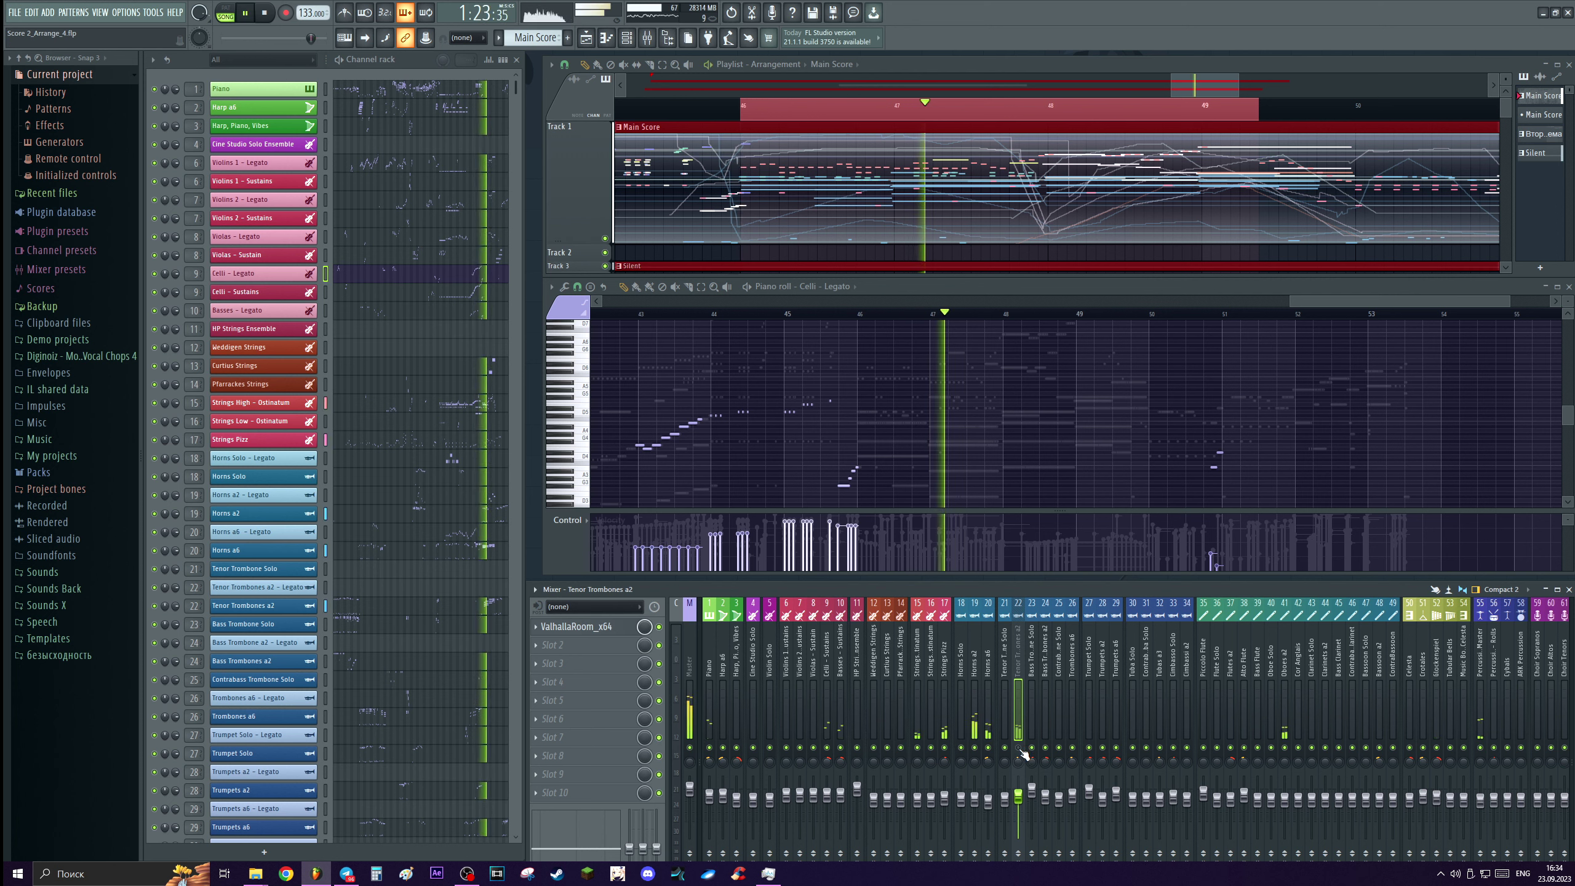
{"action": "key", "text": "space"}
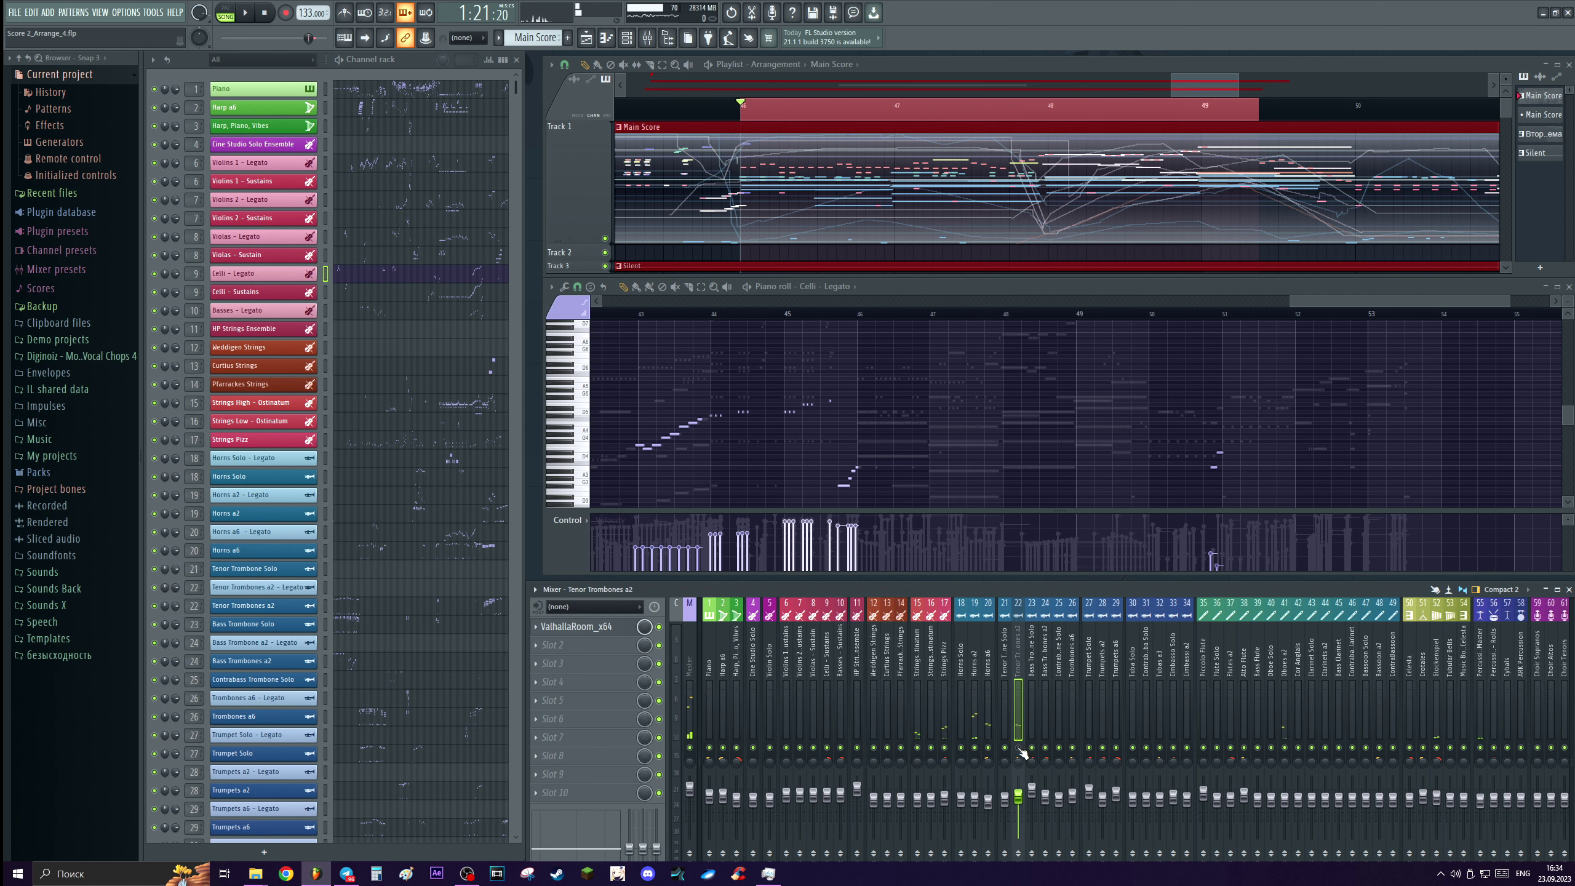
Solo Tenor Trombones a2 and play the marked range, comparing the part alone and combined with the horns.
{"action": "key", "text": "space"}
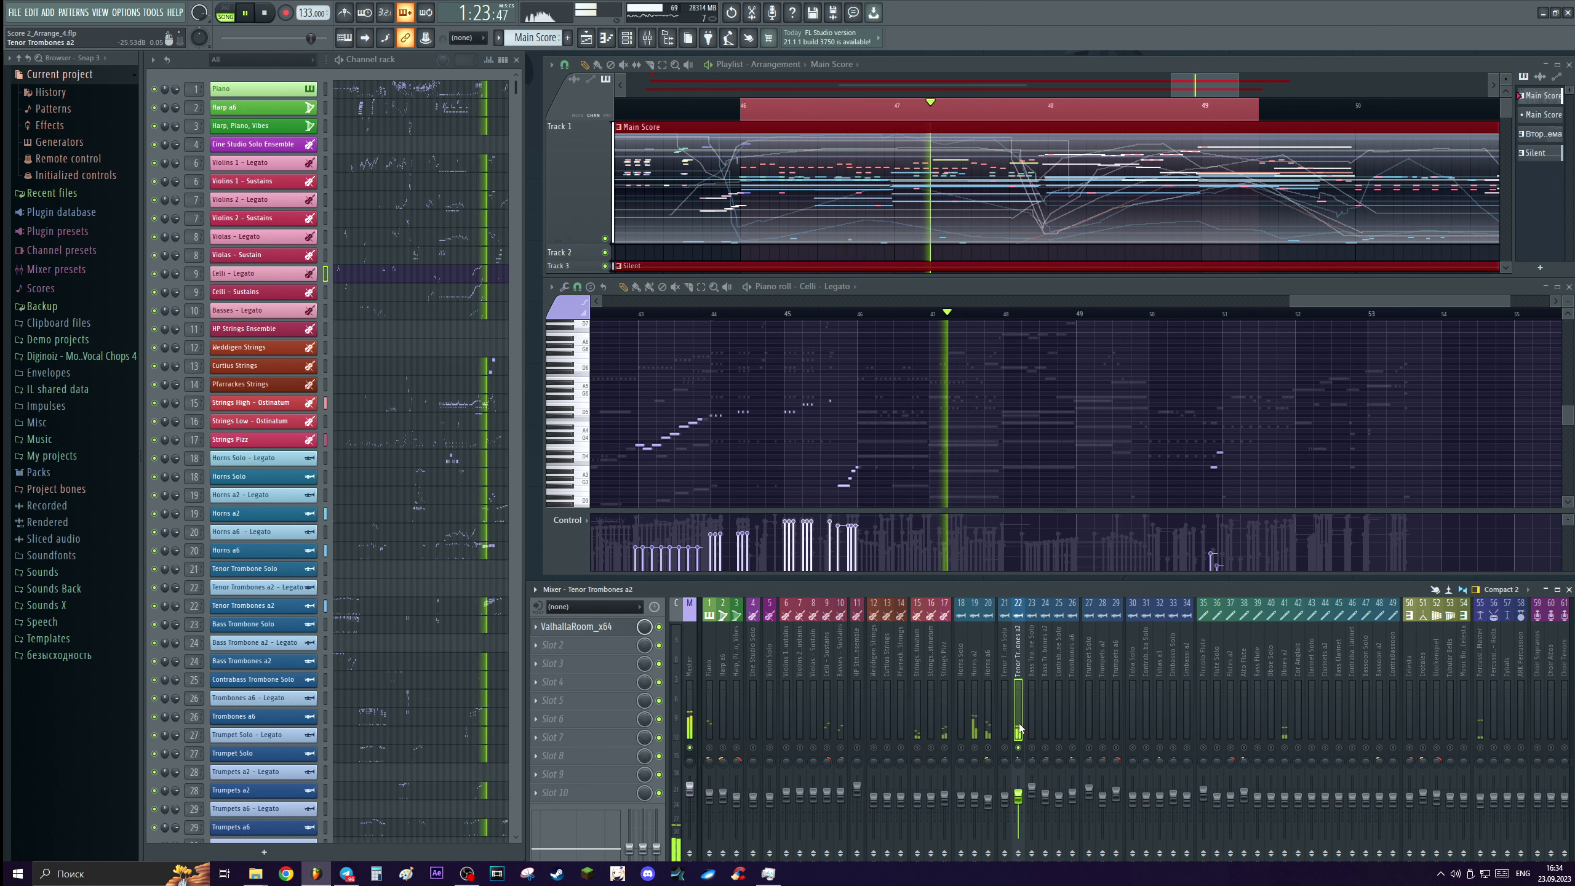
{"action": "key", "text": "space"}
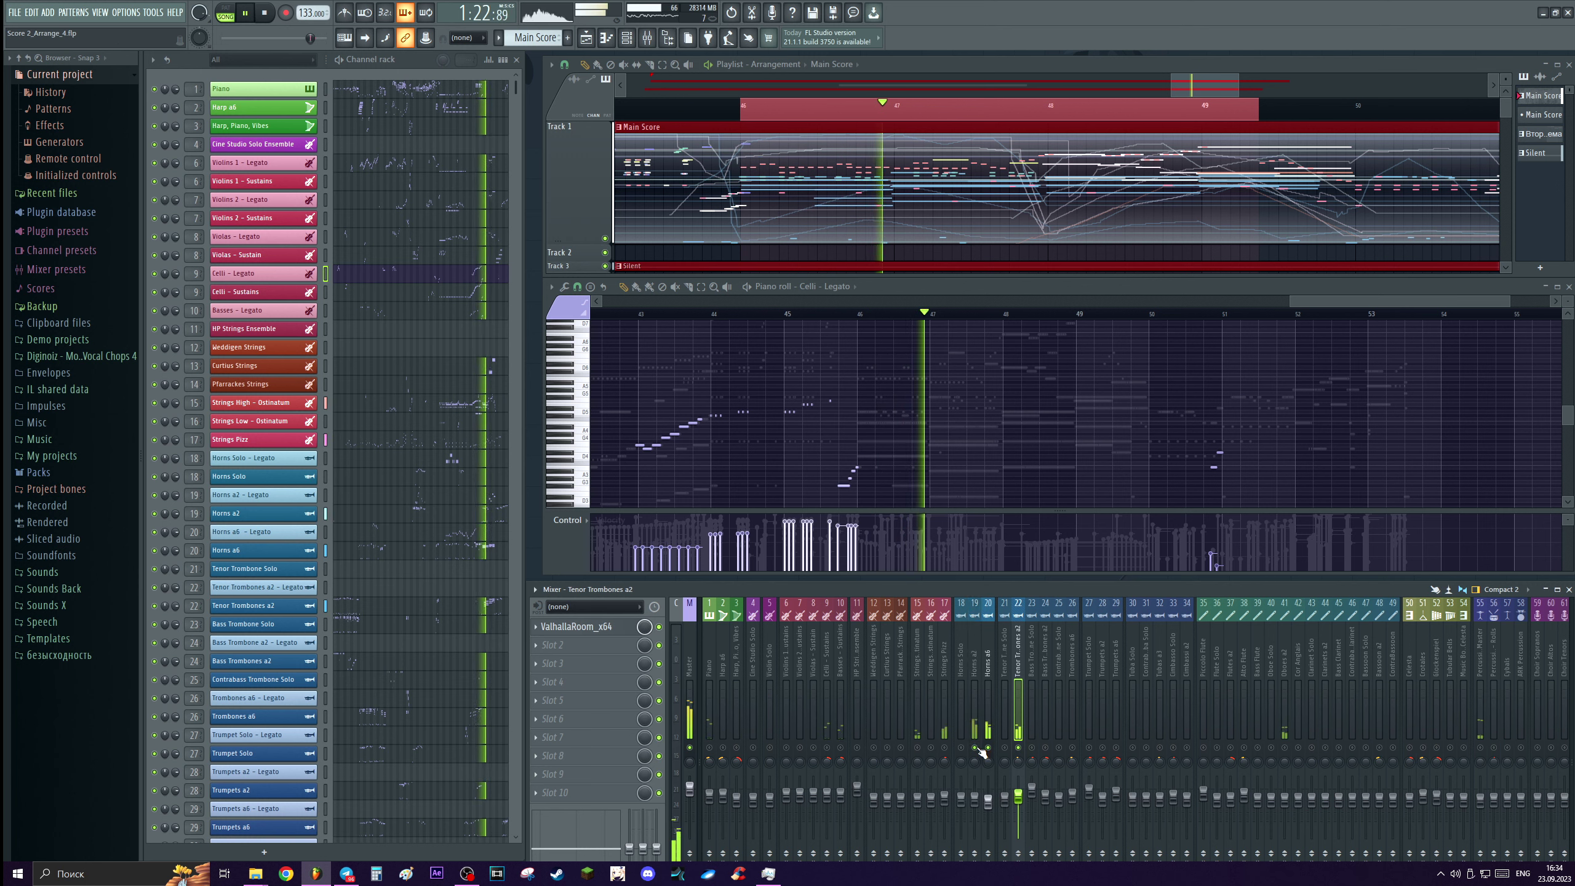
{"action": "key", "text": "space"}
{"action": "key", "text": "space"}
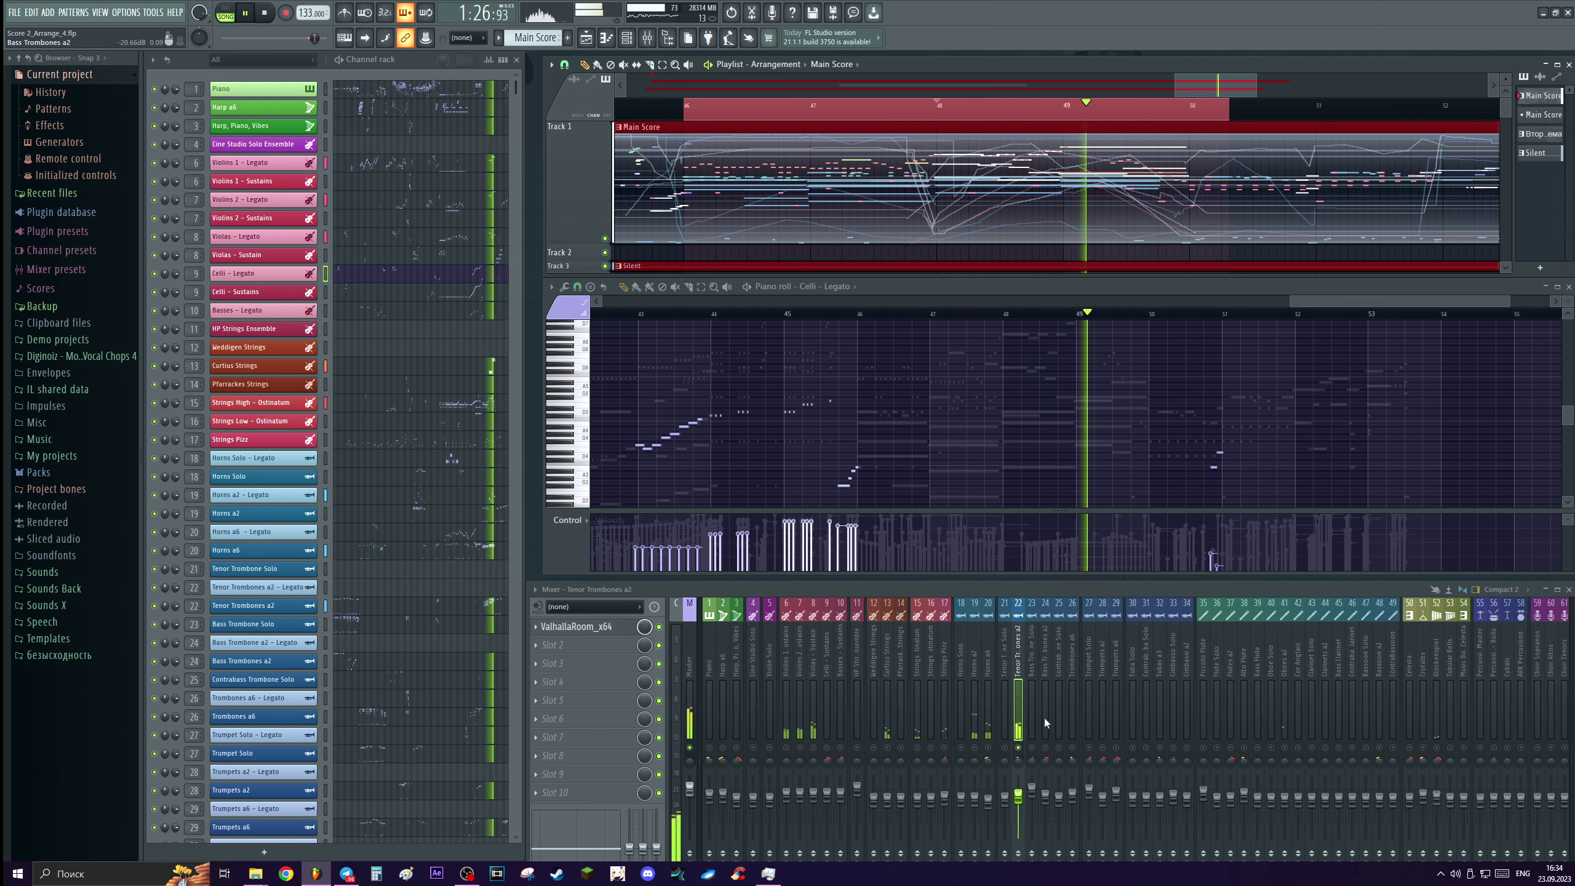
Clear the marked playback range, restore all tracks, and play the full score on into bar 50.
{"action": "left_click", "coordinate": [918, 105]}
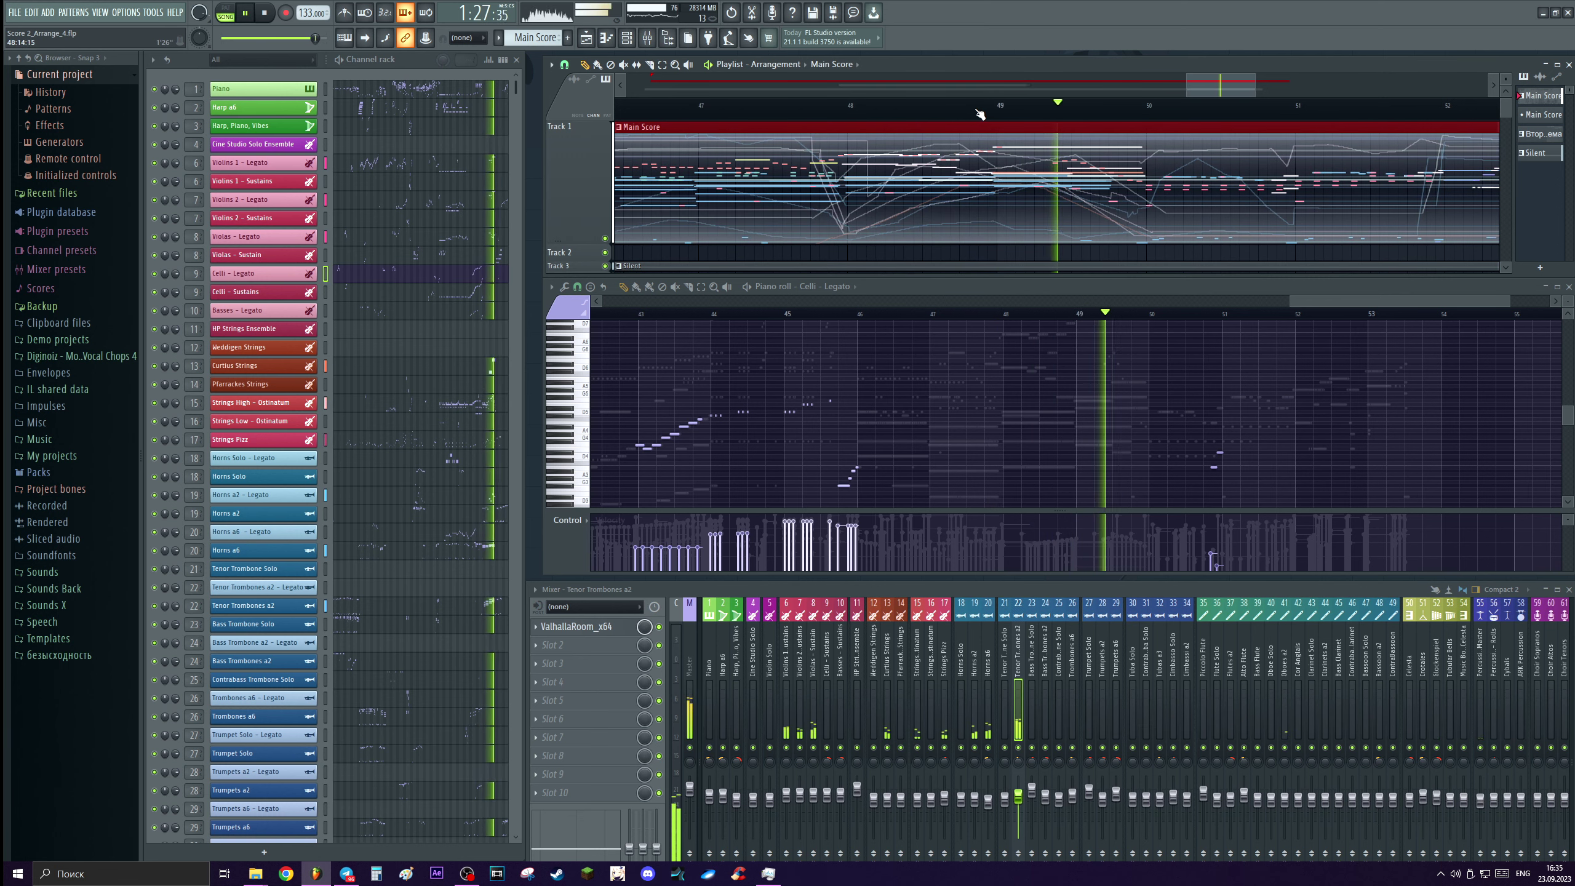
{"action": "scroll", "coordinate": [978, 115], "scroll_direction": "down", "scroll_amount": 2}
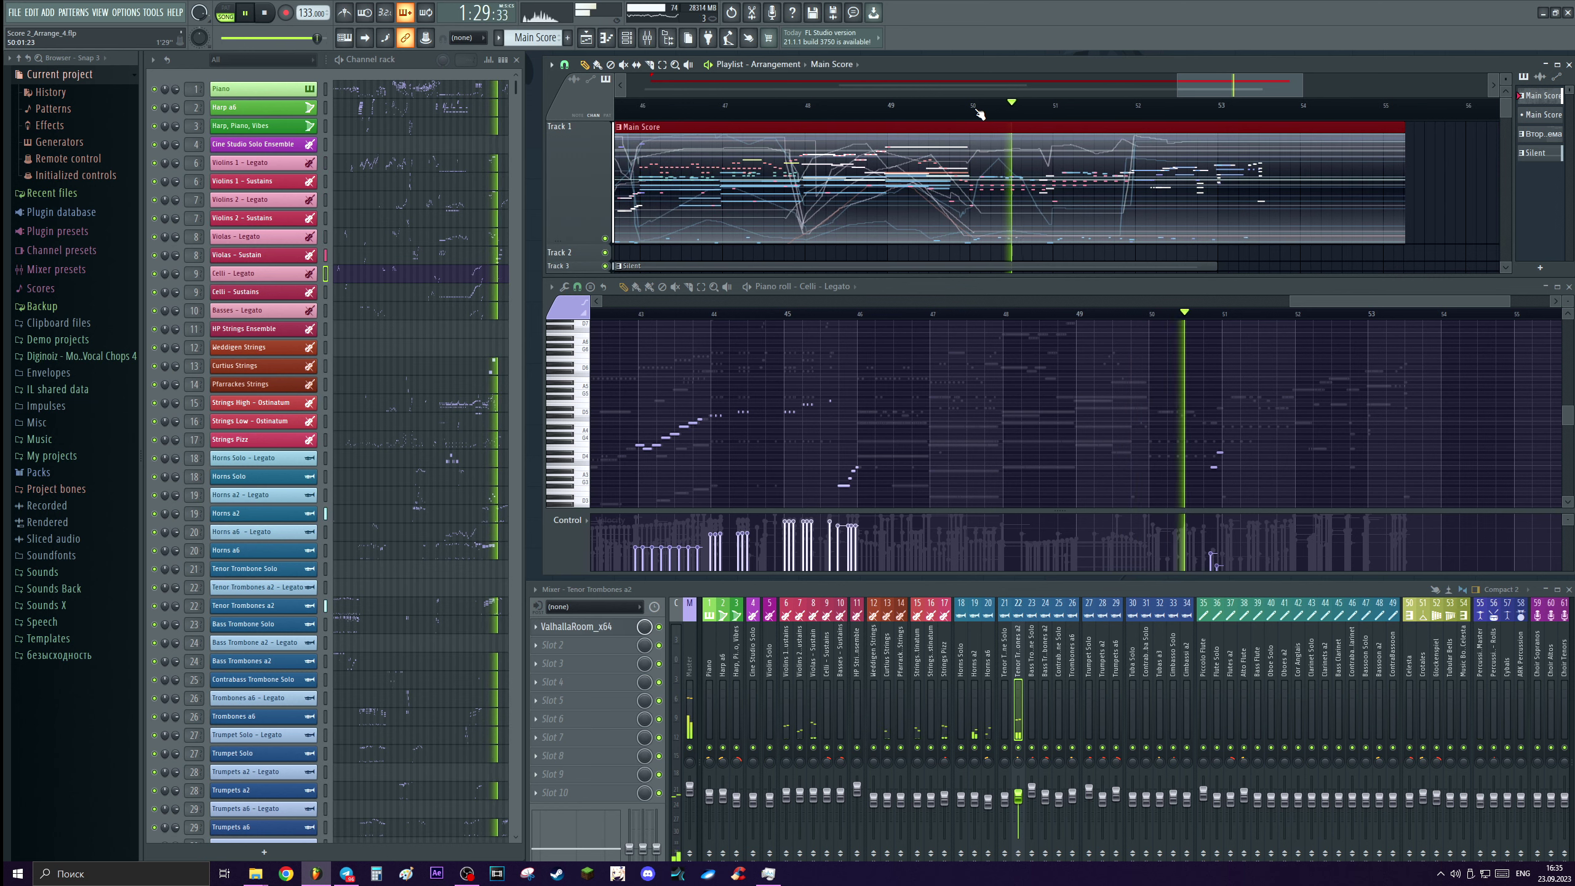
{"action": "left_click", "coordinate": [1082, 105]}
{"action": "scroll", "coordinate": [911, 106], "scroll_direction": "down", "scroll_amount": 4}
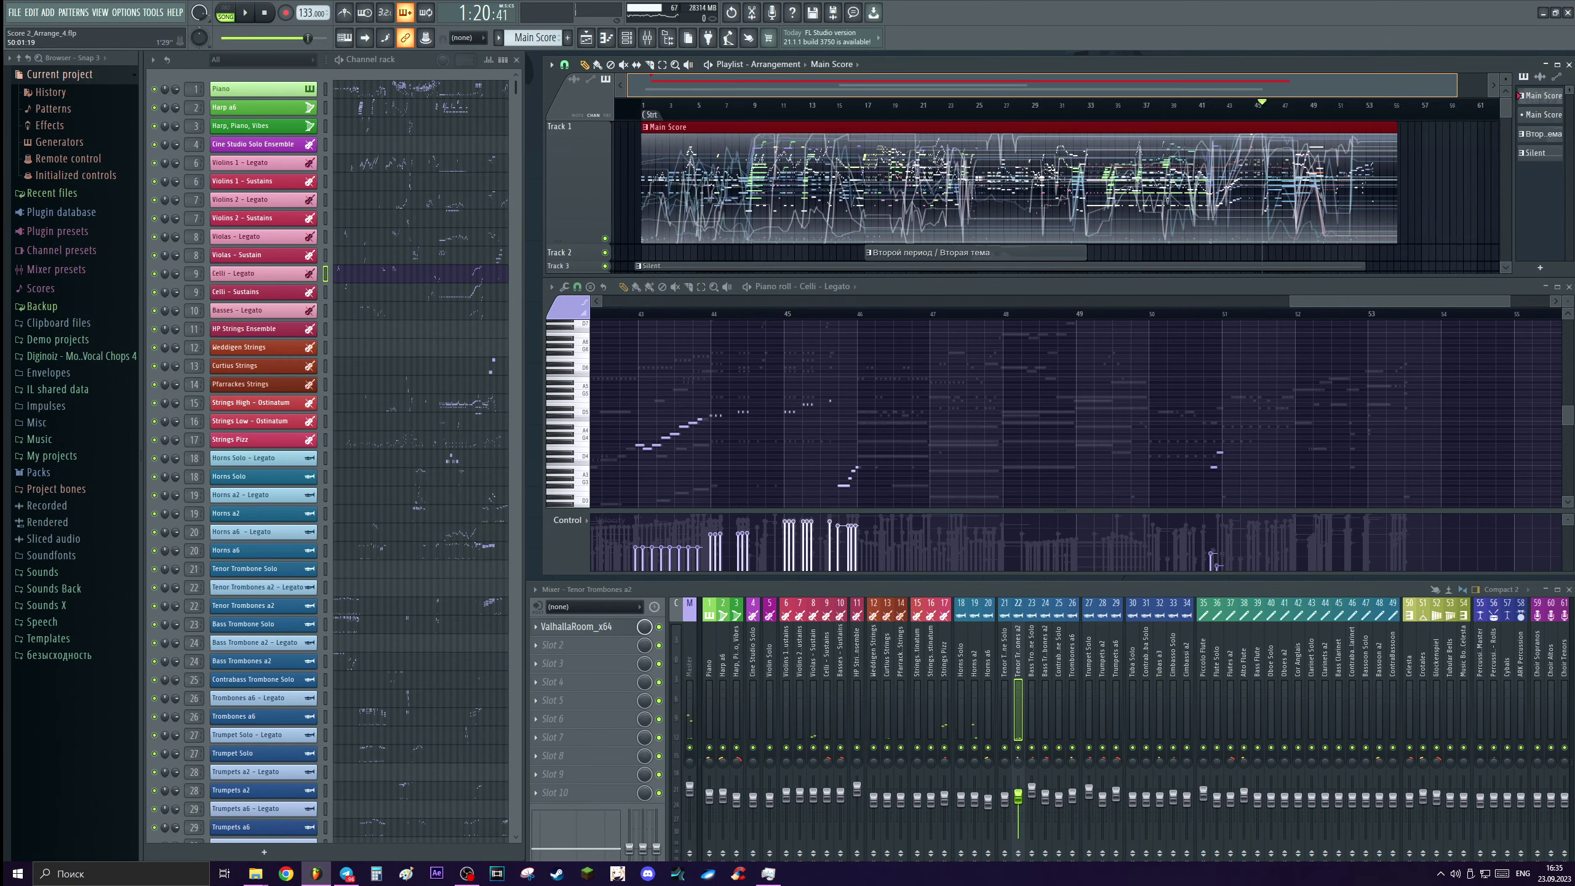
Clear the Main Score clip selection and move the playback position to 0:05:41 near the start of the arrangement.
{"action": "left_click", "coordinate": [641, 162]}
{"action": "scroll", "coordinate": [732, 124], "scroll_direction": "up", "scroll_amount": 1}
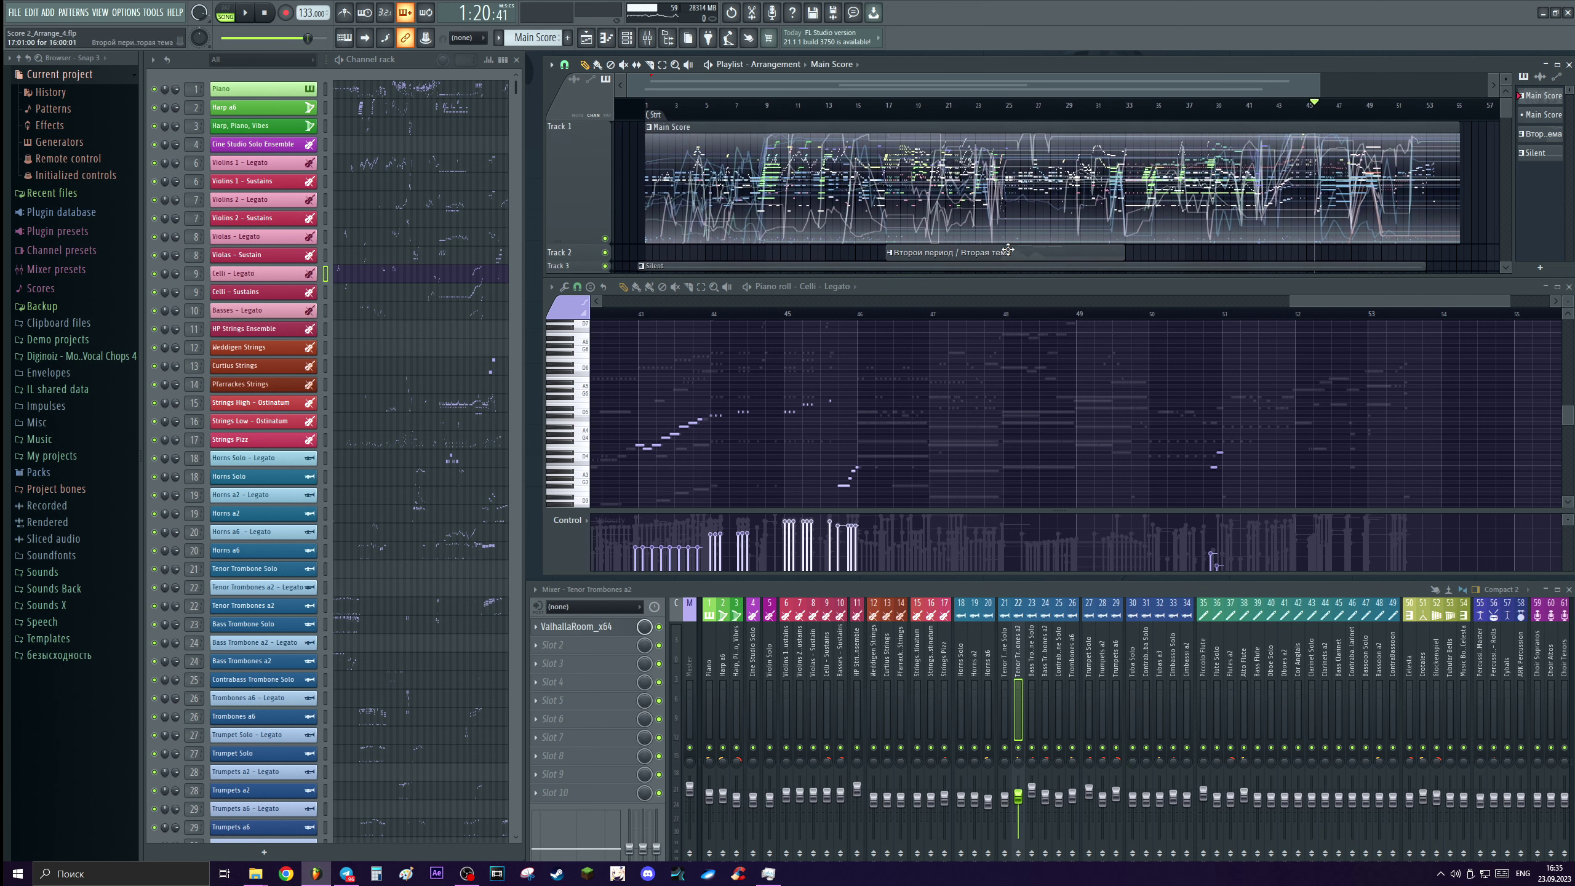
{"action": "scroll", "coordinate": [705, 132], "scroll_direction": "up", "scroll_amount": 1}
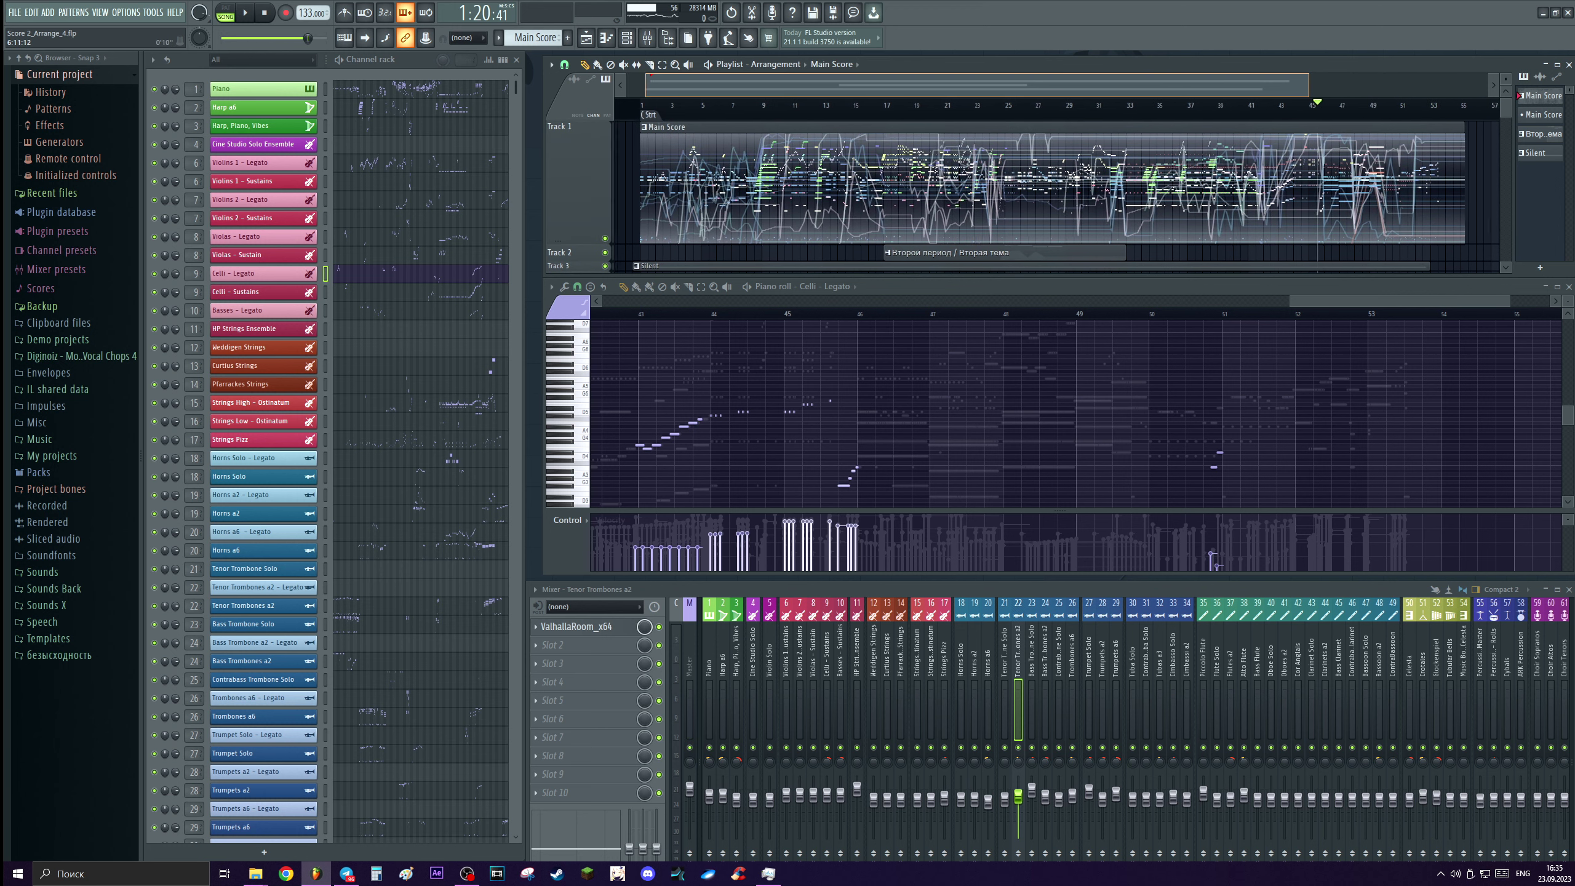
{"action": "scroll", "coordinate": [865, 167], "scroll_direction": "down", "scroll_amount": 1}
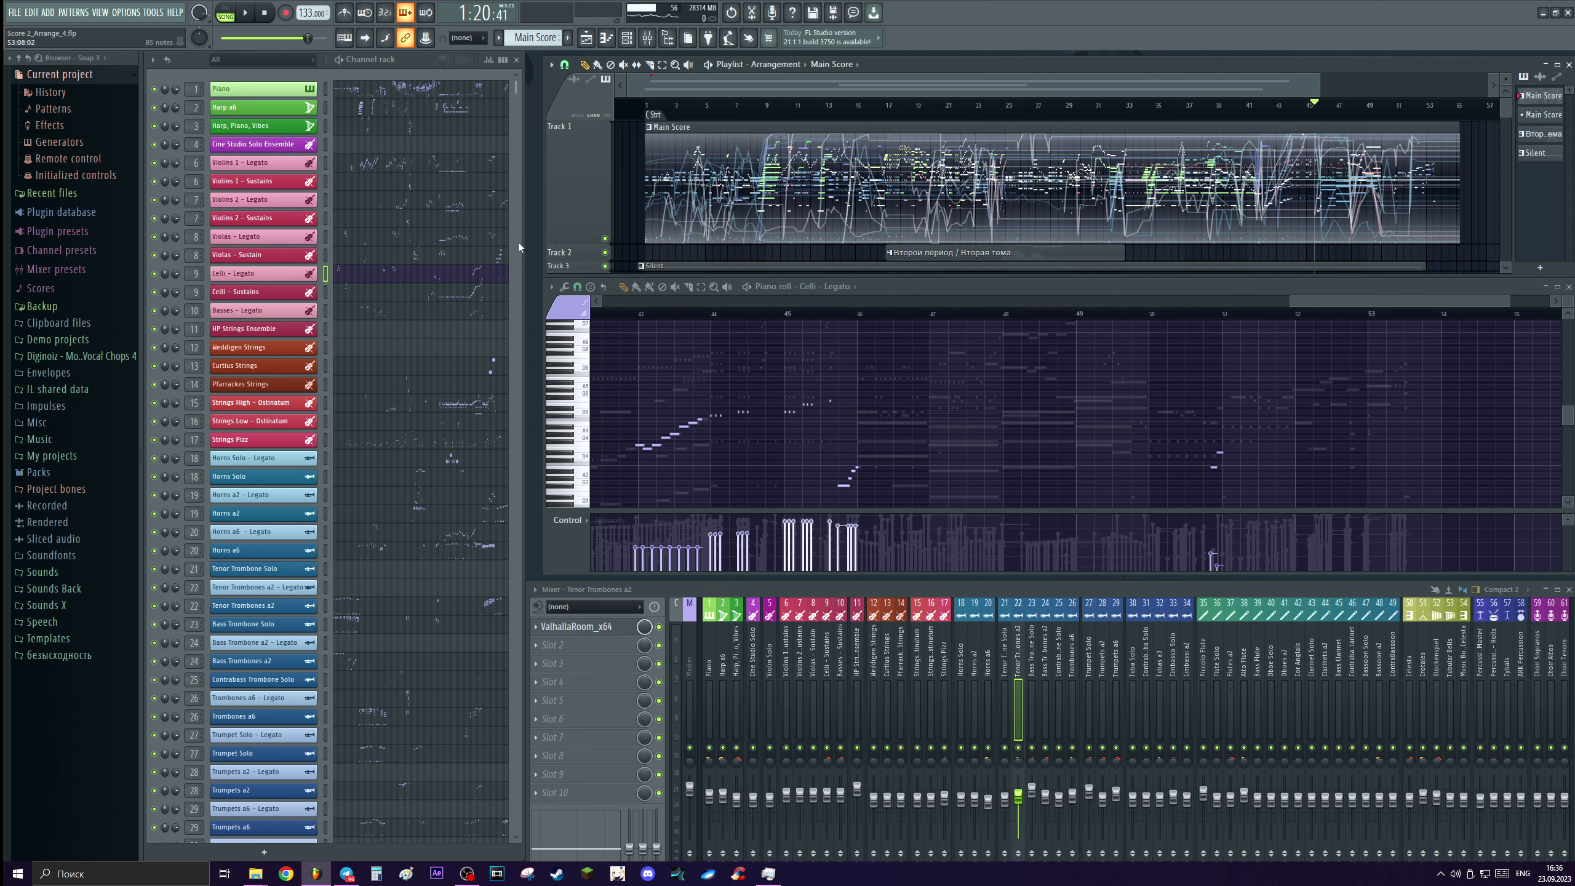
{"action": "left_click", "coordinate": [697, 108]}
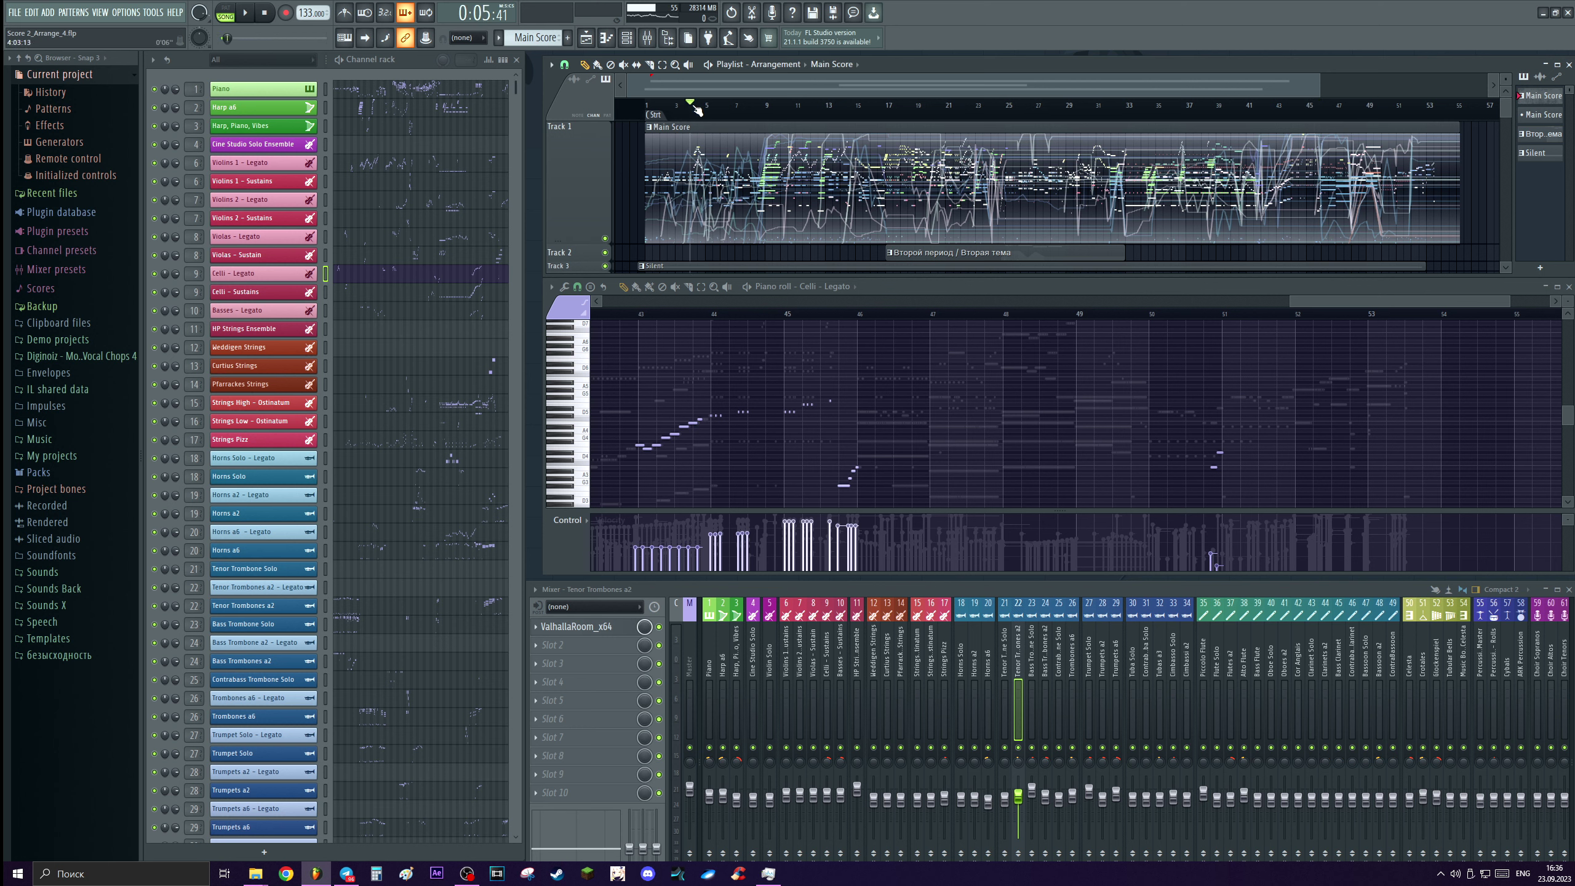